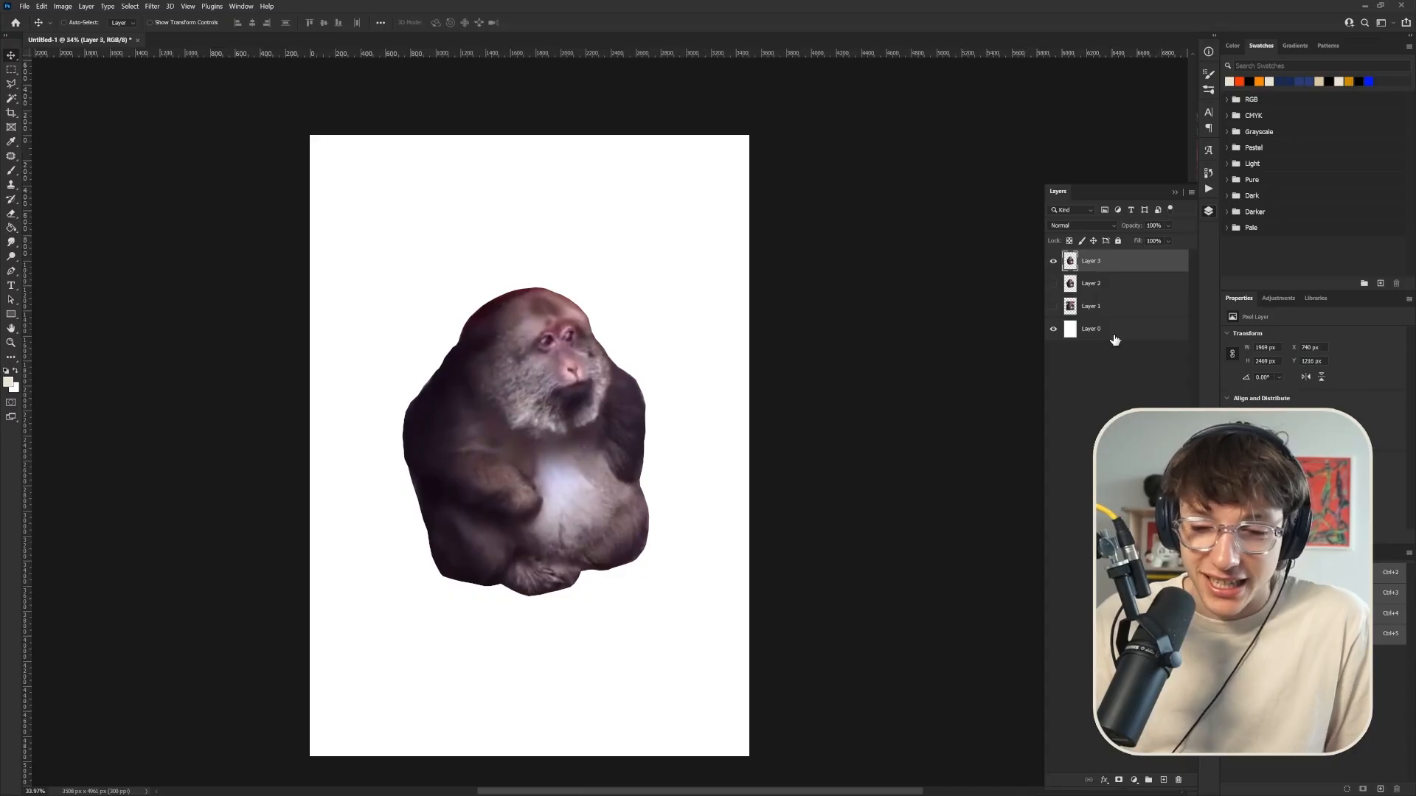
Group the hidden Layer 1 and Layer 2 and place the group beneath Layer 0
left_click(1111, 287)
left_click(1097, 306, "shift")
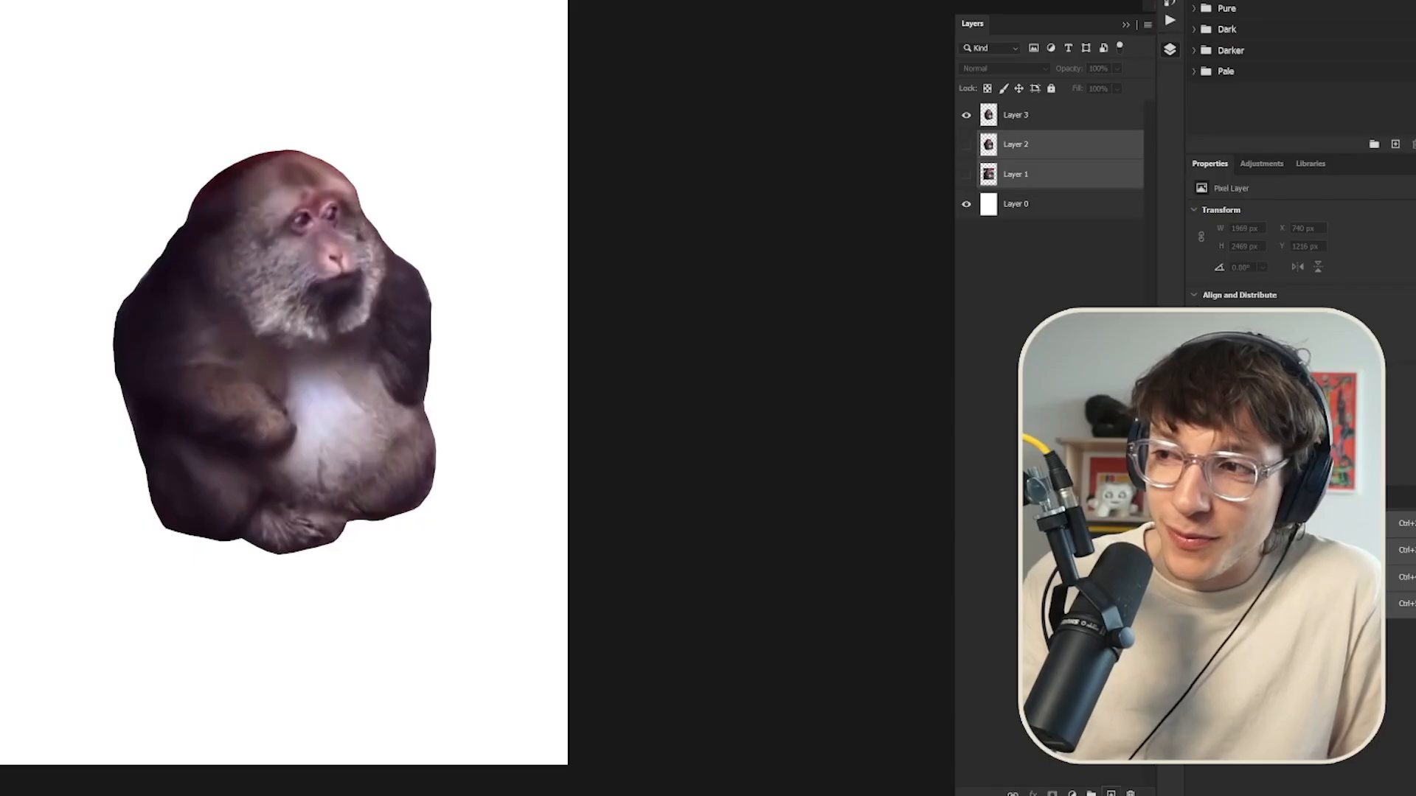
left_click(1148, 779)
left_click_drag(1099, 301, 1096, 272)
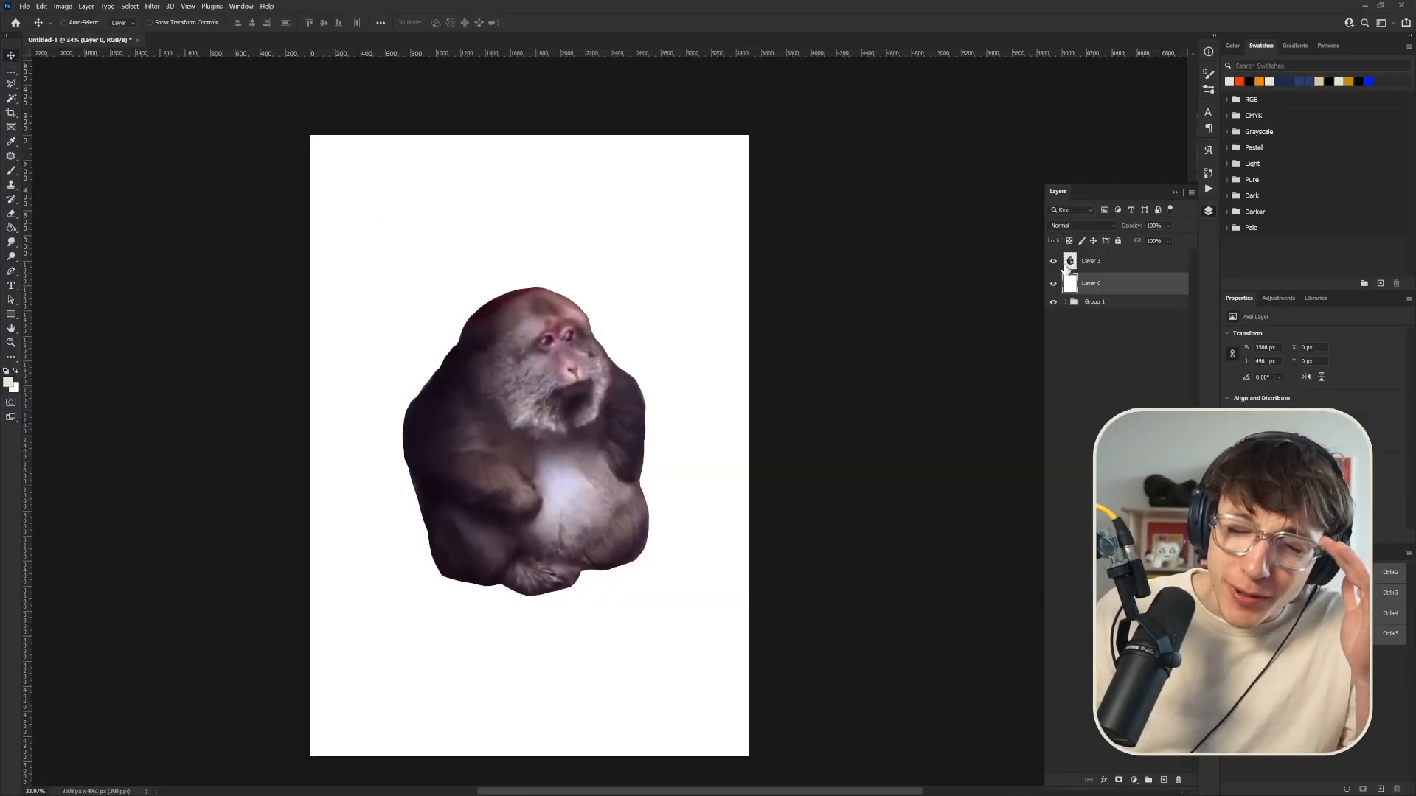
Fill Layer 0 with the orange swatch using the Paint Bucket
left_click(12, 228)
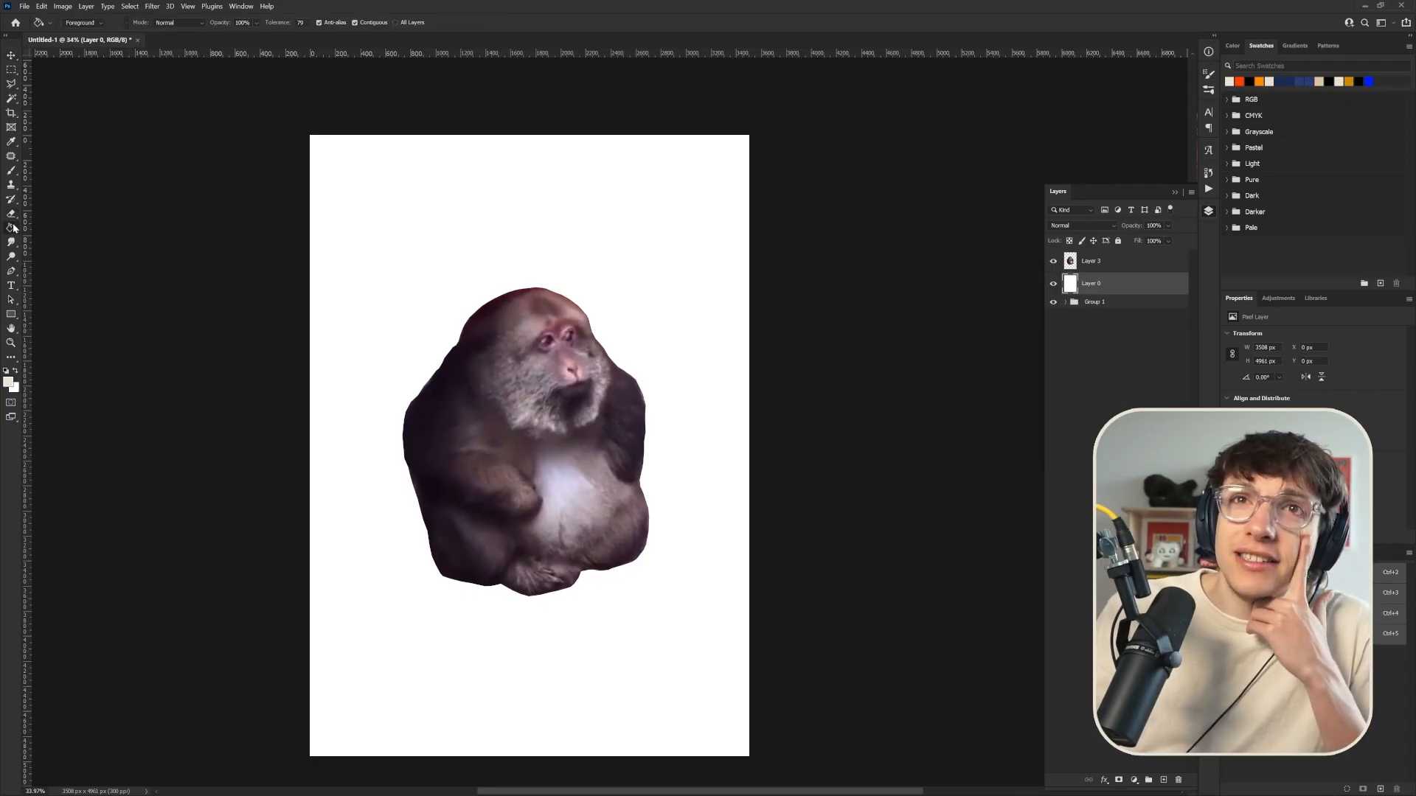
left_click(1259, 81)
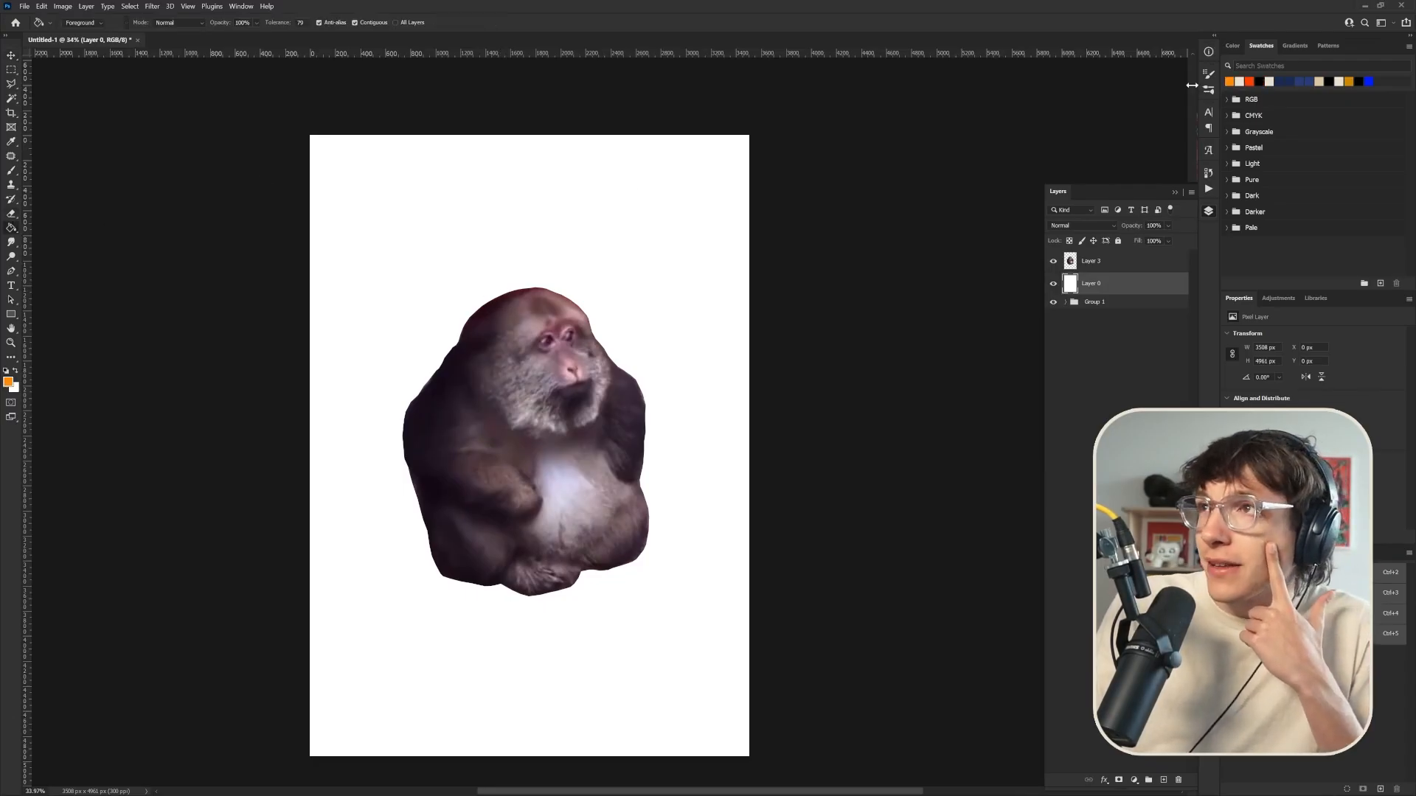
left_click(490, 262)
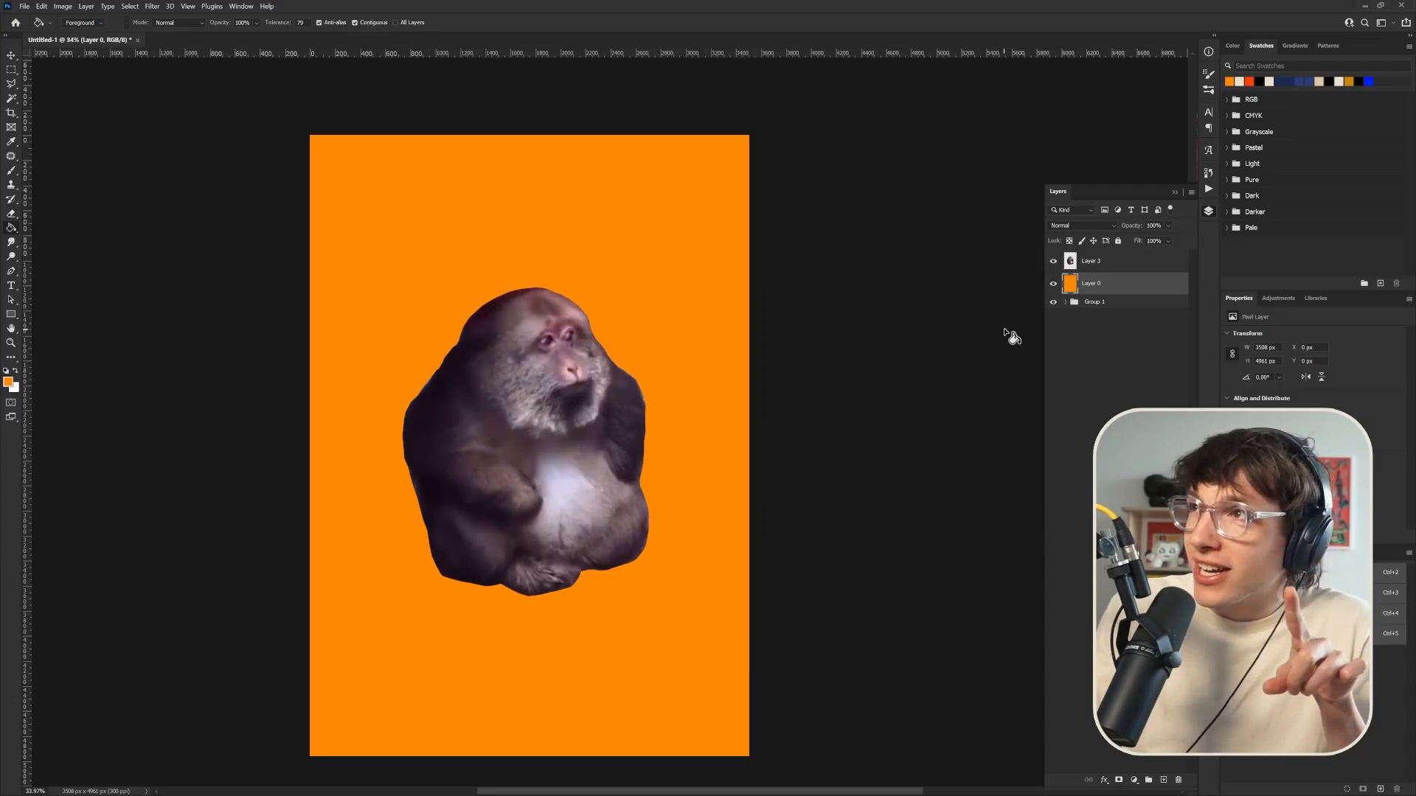
Try a red-orange fill on Layer 0, and refill it with orange
left_click(1250, 81)
left_click(585, 277)
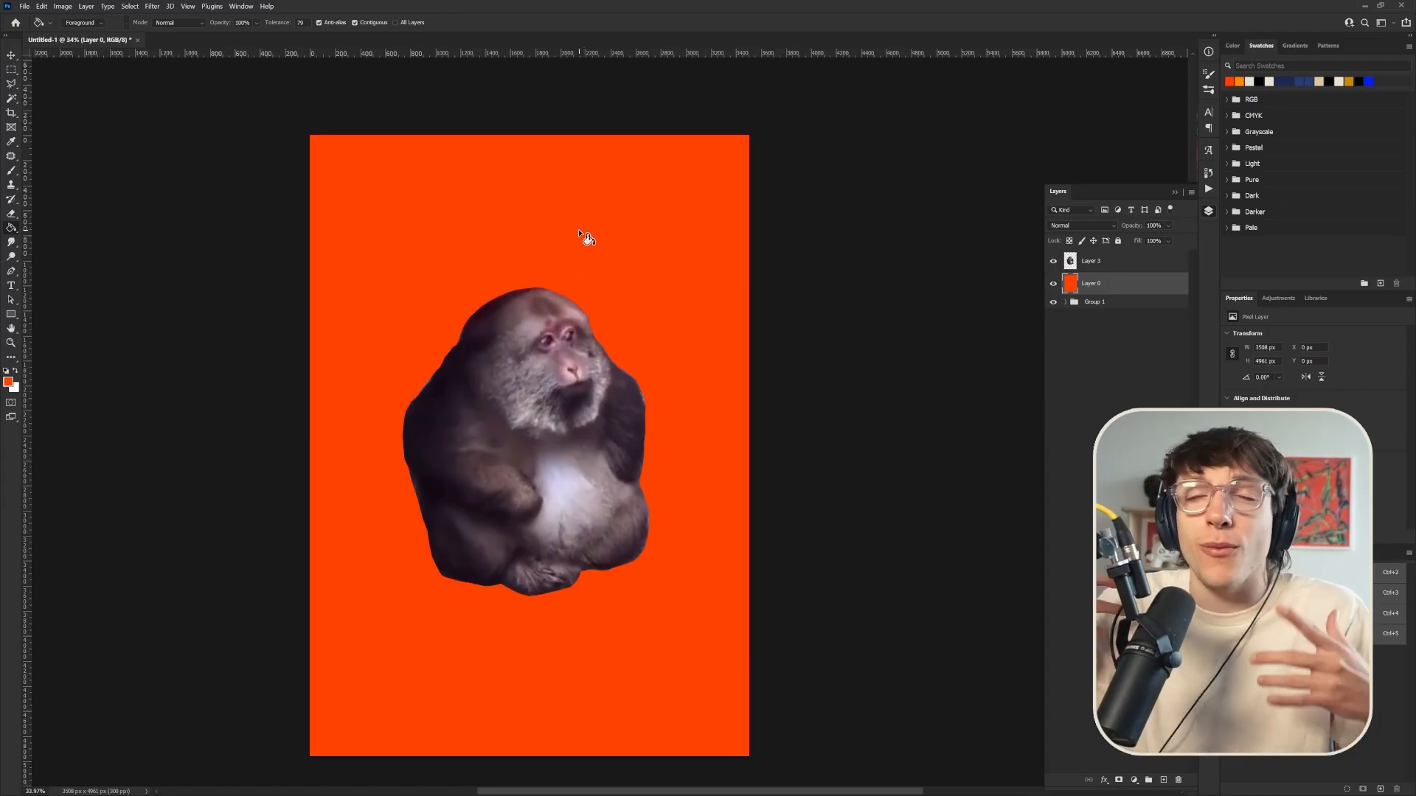
left_click(1239, 81)
left_click(667, 257)
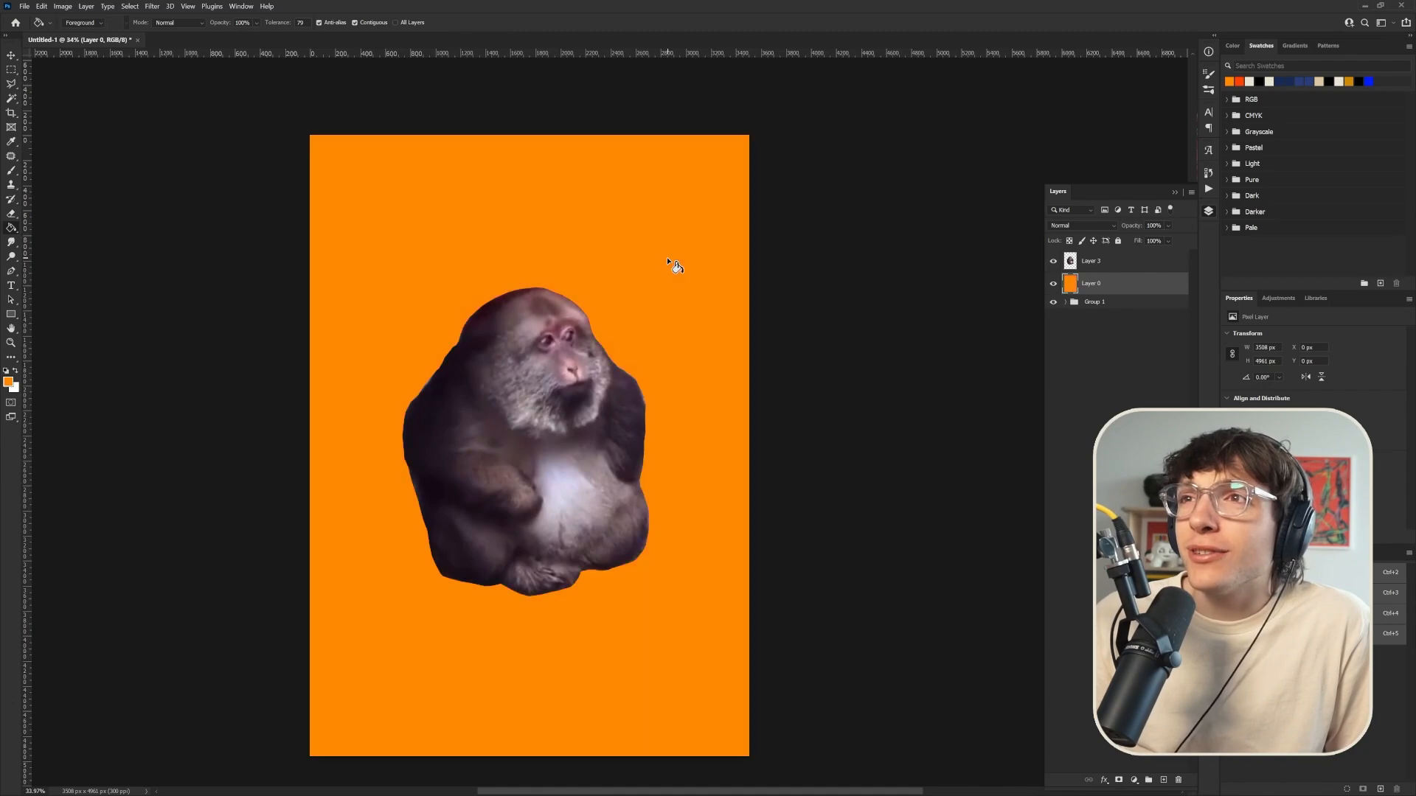
Add a new layer between the monkey and the orange background and fill it with the cream swatch
left_click(11, 56)
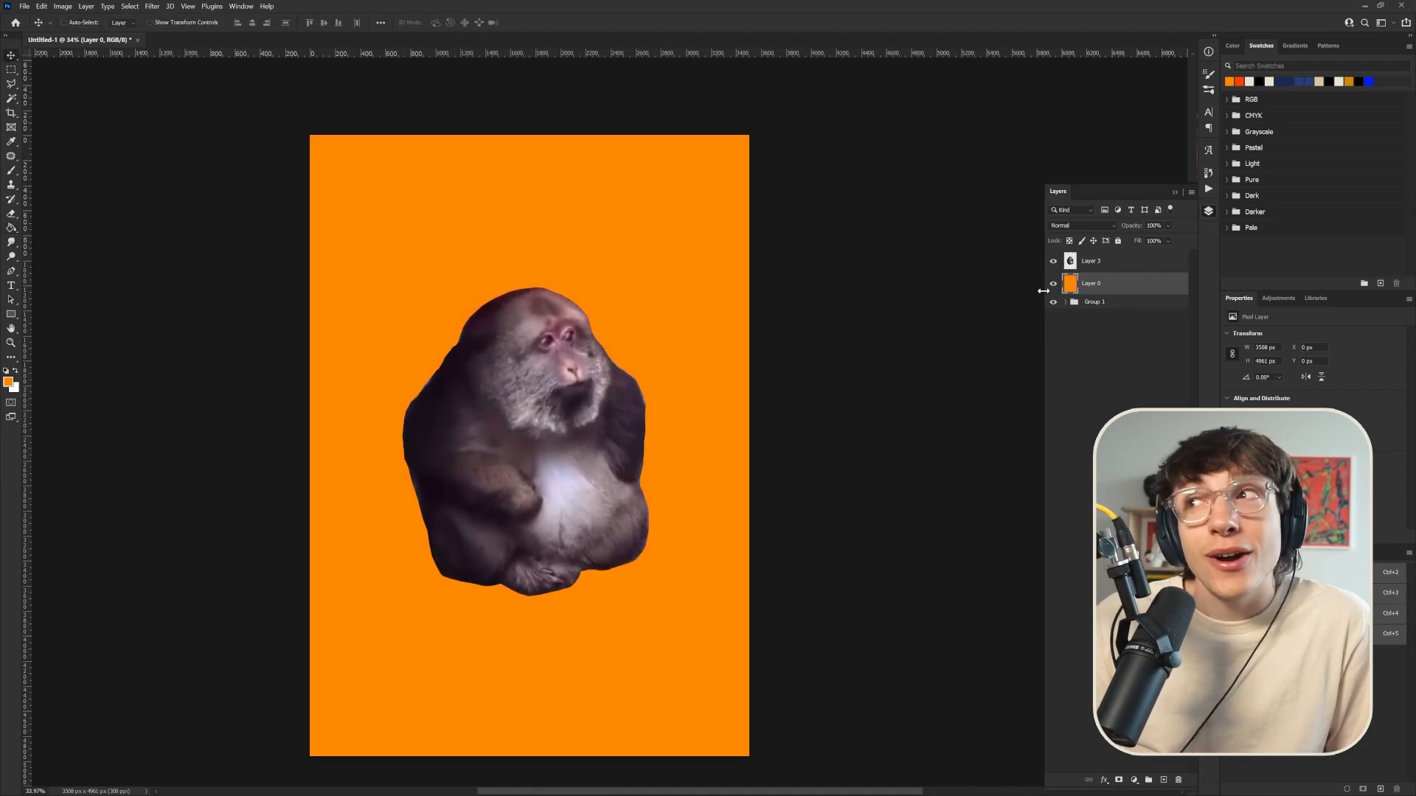
left_click(1163, 779)
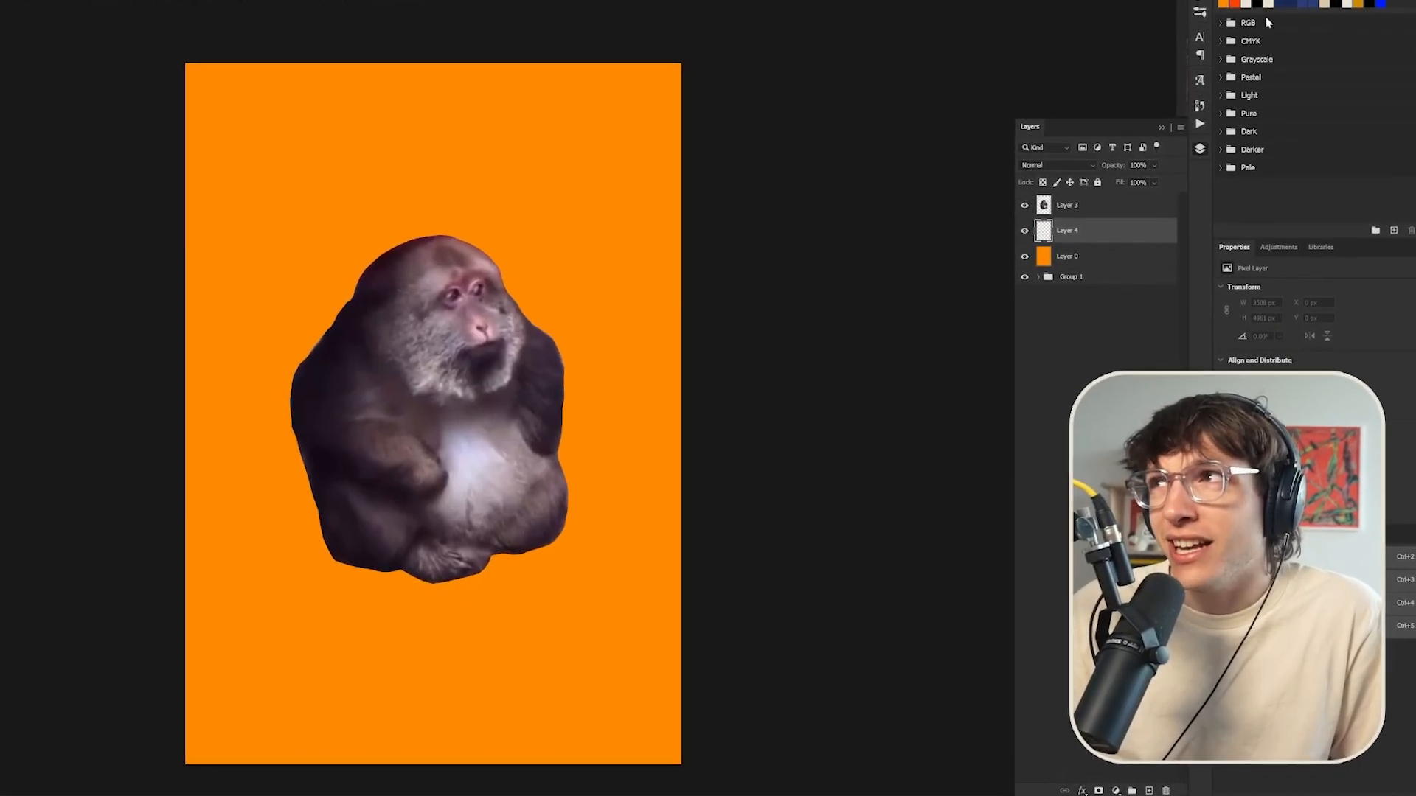
left_click(1247, 29)
key("alt+BackSpace")
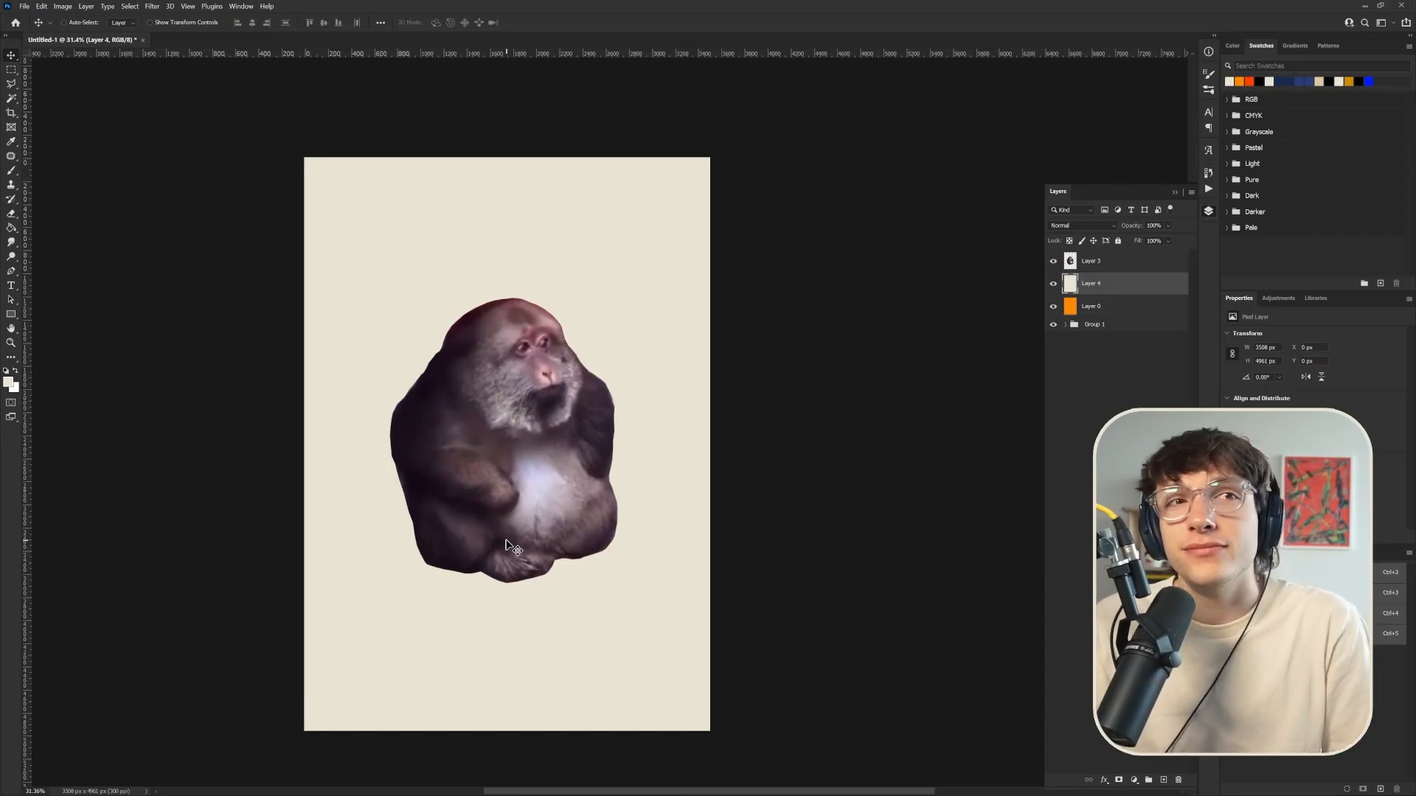
Switch to Instagram and browse the typographic poster posts, including the Zoltar fortune poster, for layout ideas
mouse_move(578, 779)
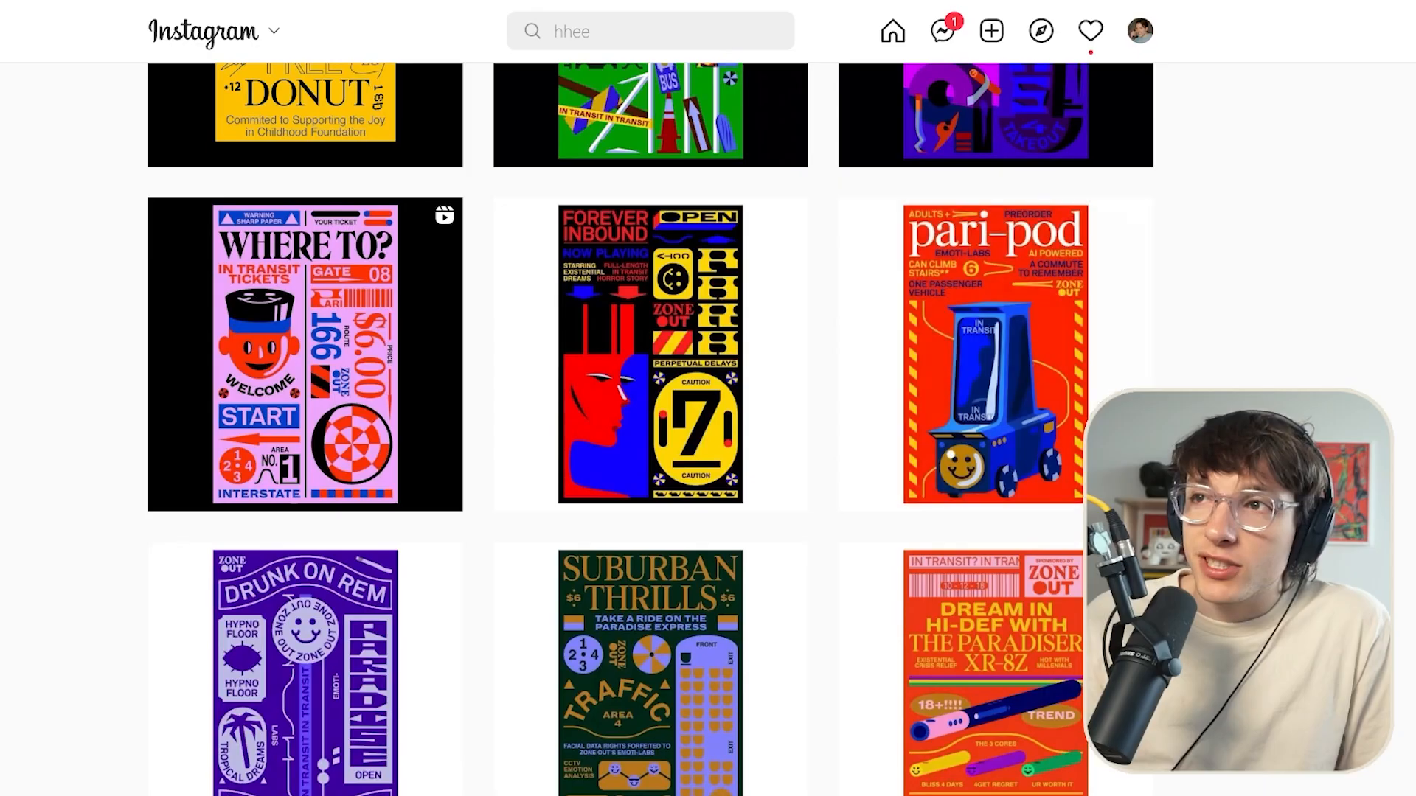
scroll(651, 427, "up", 5)
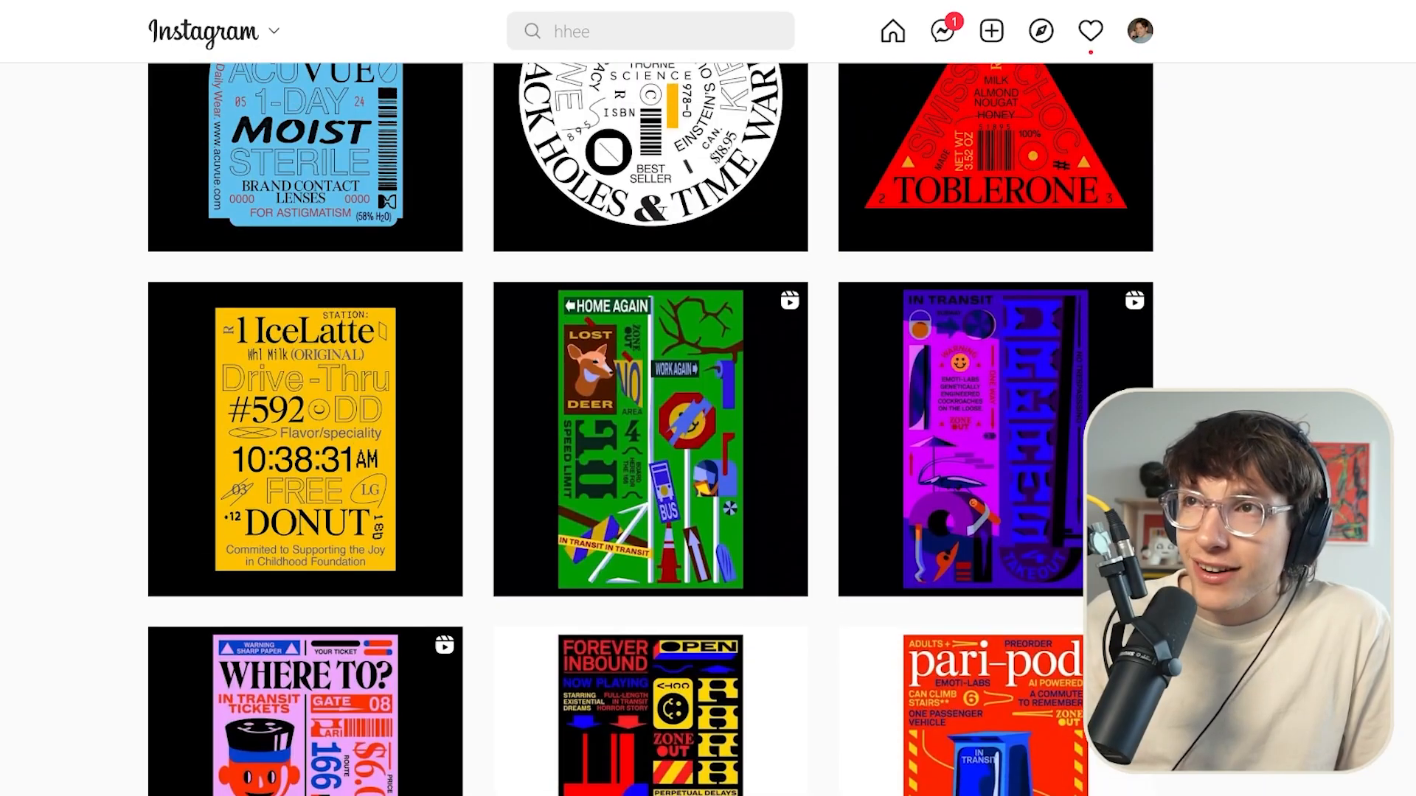
scroll(651, 427, "down", 2)
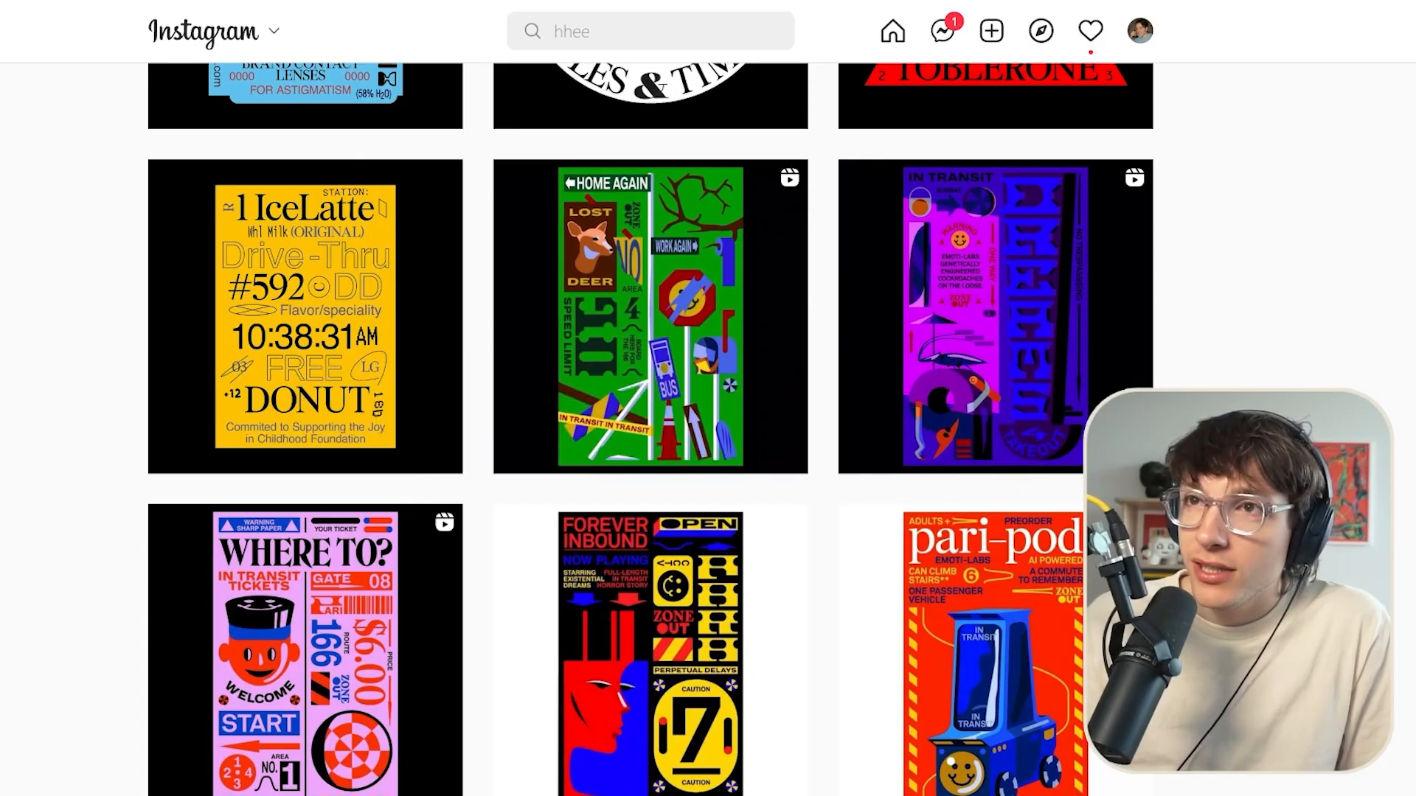
scroll(651, 428, "up", 3)
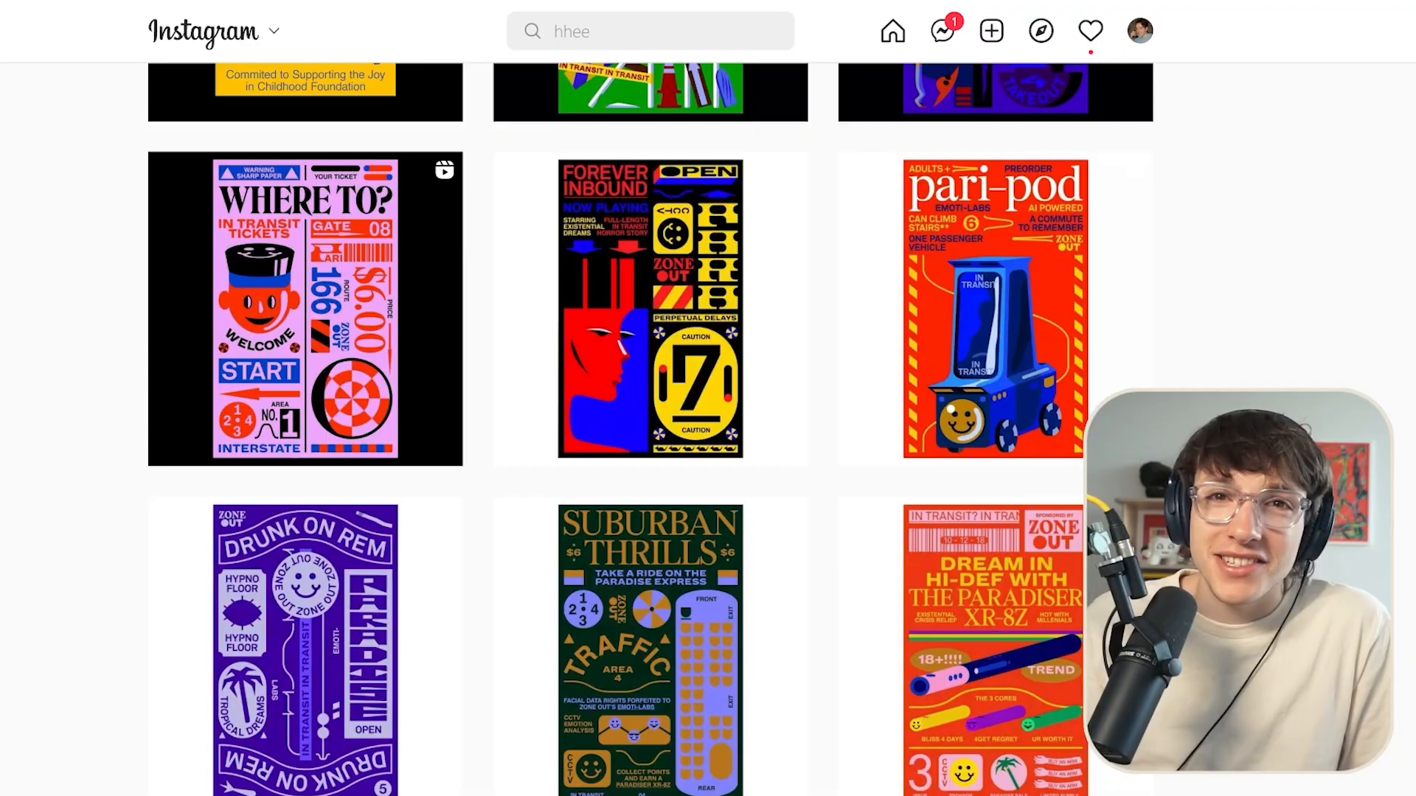
scroll(651, 428, "up", 3)
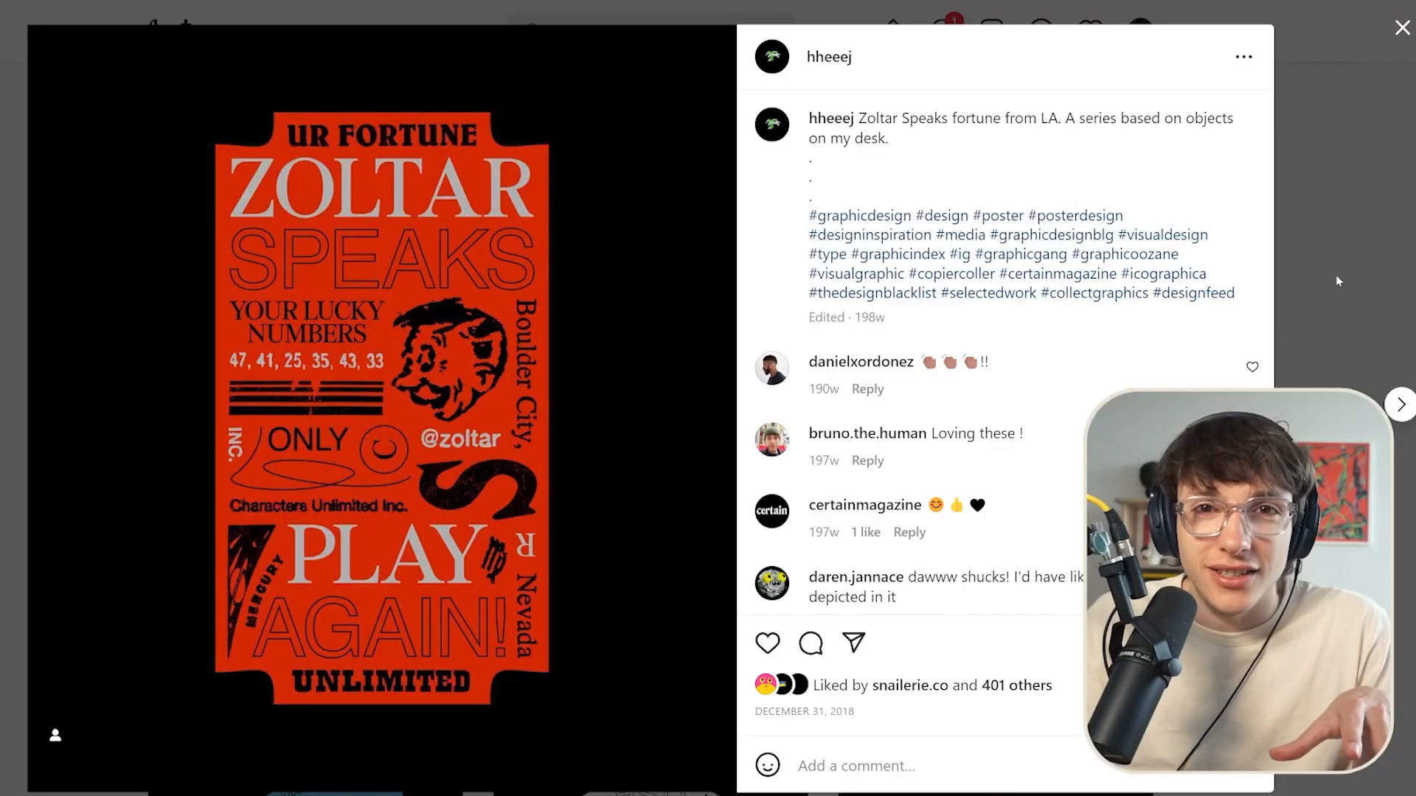
key("Right")
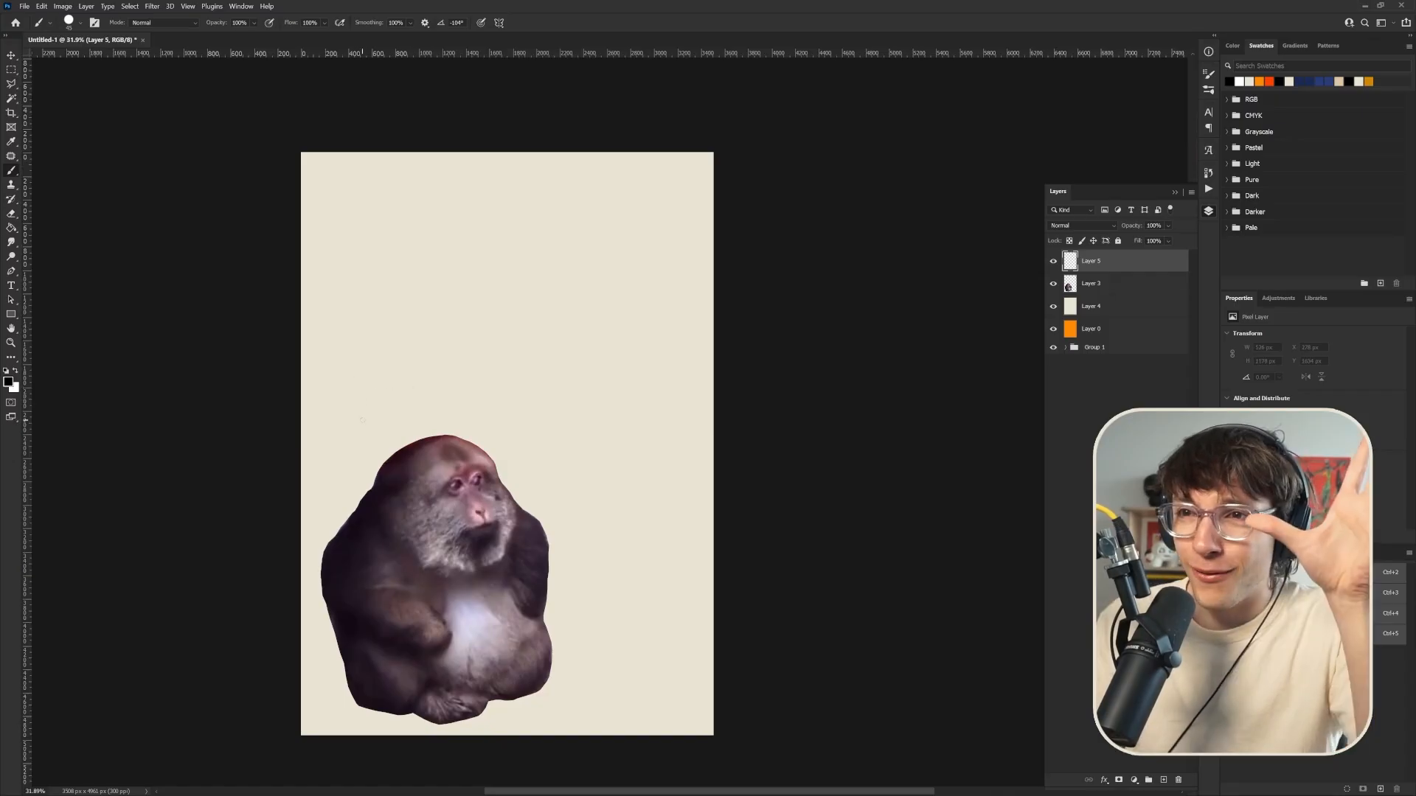
Brush a large rough box around the monkey area on Layer 5, plus three long diagonal strokes above its head
mouse_move(345, 363)
left_mouse_down()
mouse_move(381, 509)
mouse_move(386, 663)
mouse_move(689, 668)
mouse_move(655, 291)
mouse_move(327, 378)
left_mouse_up()
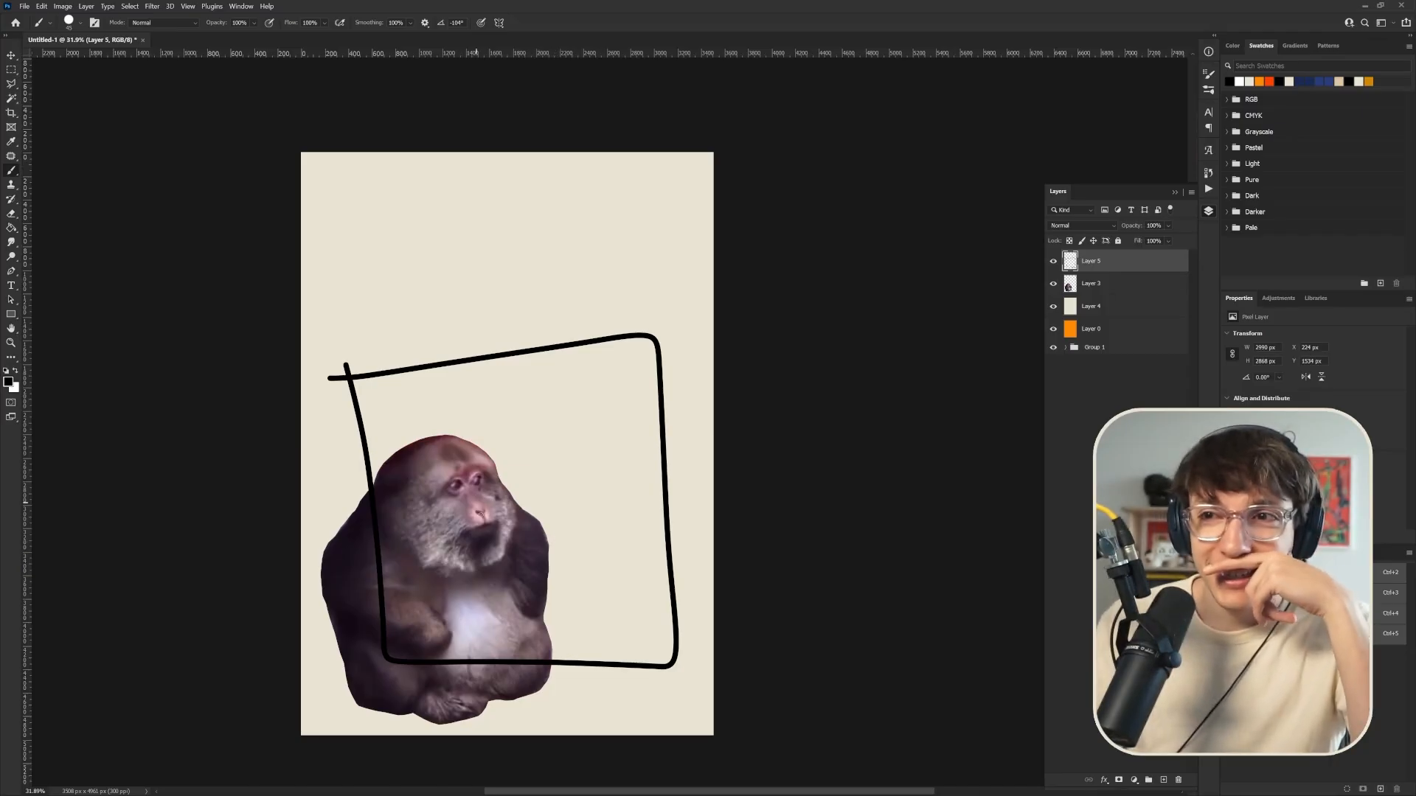
left_click_drag(339, 428, 594, 218)
left_click_drag(377, 477, 638, 234)
left_click_drag(456, 447, 716, 182)
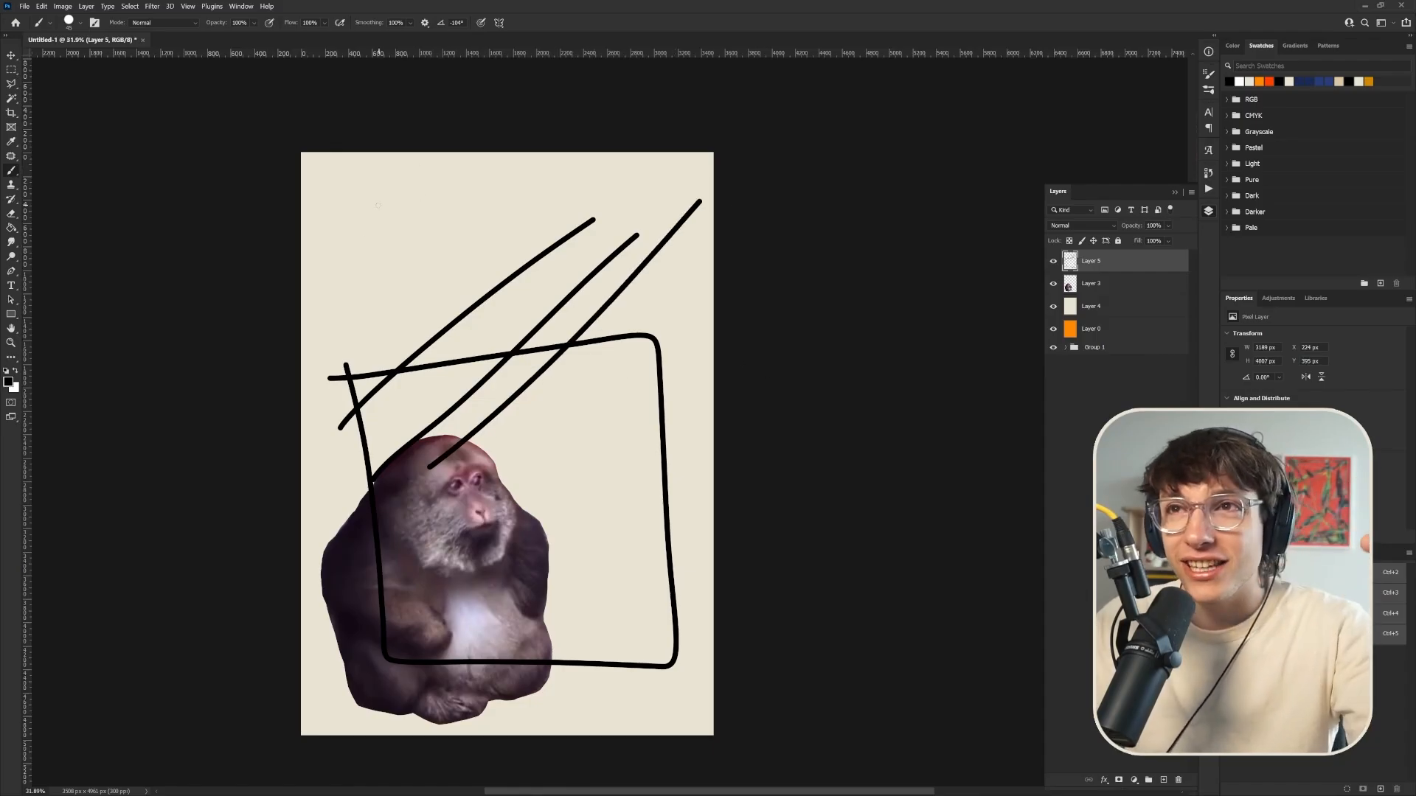
Sketch placeholder text lines in the poster's upper-left corner and a small upright box in the lower-right corner
mouse_move(339, 244)
left_mouse_down()
mouse_move(337, 181)
mouse_move(442, 174)
left_mouse_up()
mouse_move(347, 193)
left_mouse_down()
mouse_move(421, 194)
mouse_move(429, 208)
left_mouse_up()
left_click_drag(360, 237, 436, 230)
left_click_drag(356, 265, 455, 255)
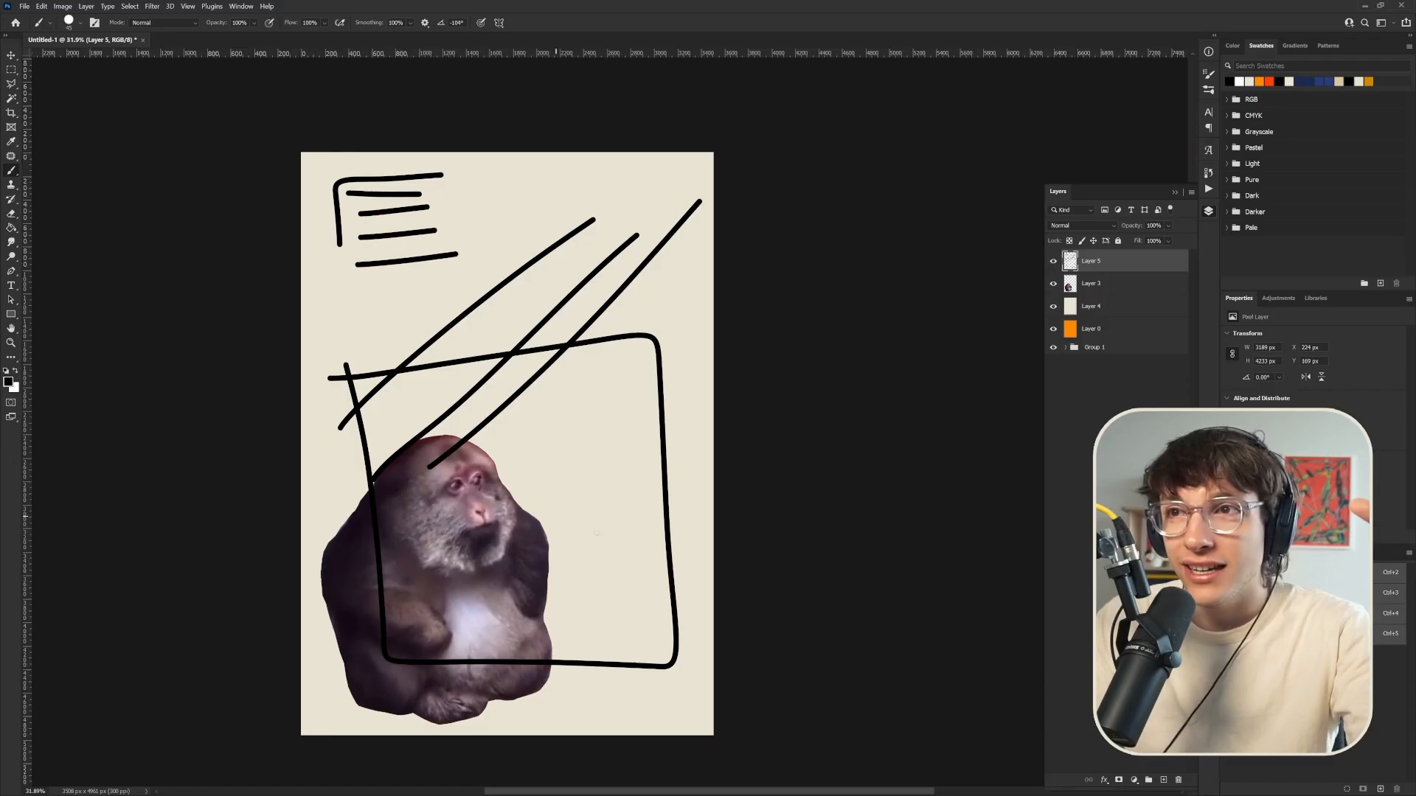
mouse_move(598, 598)
left_mouse_down()
mouse_move(597, 690)
mouse_move(657, 697)
mouse_move(618, 605)
left_mouse_up()
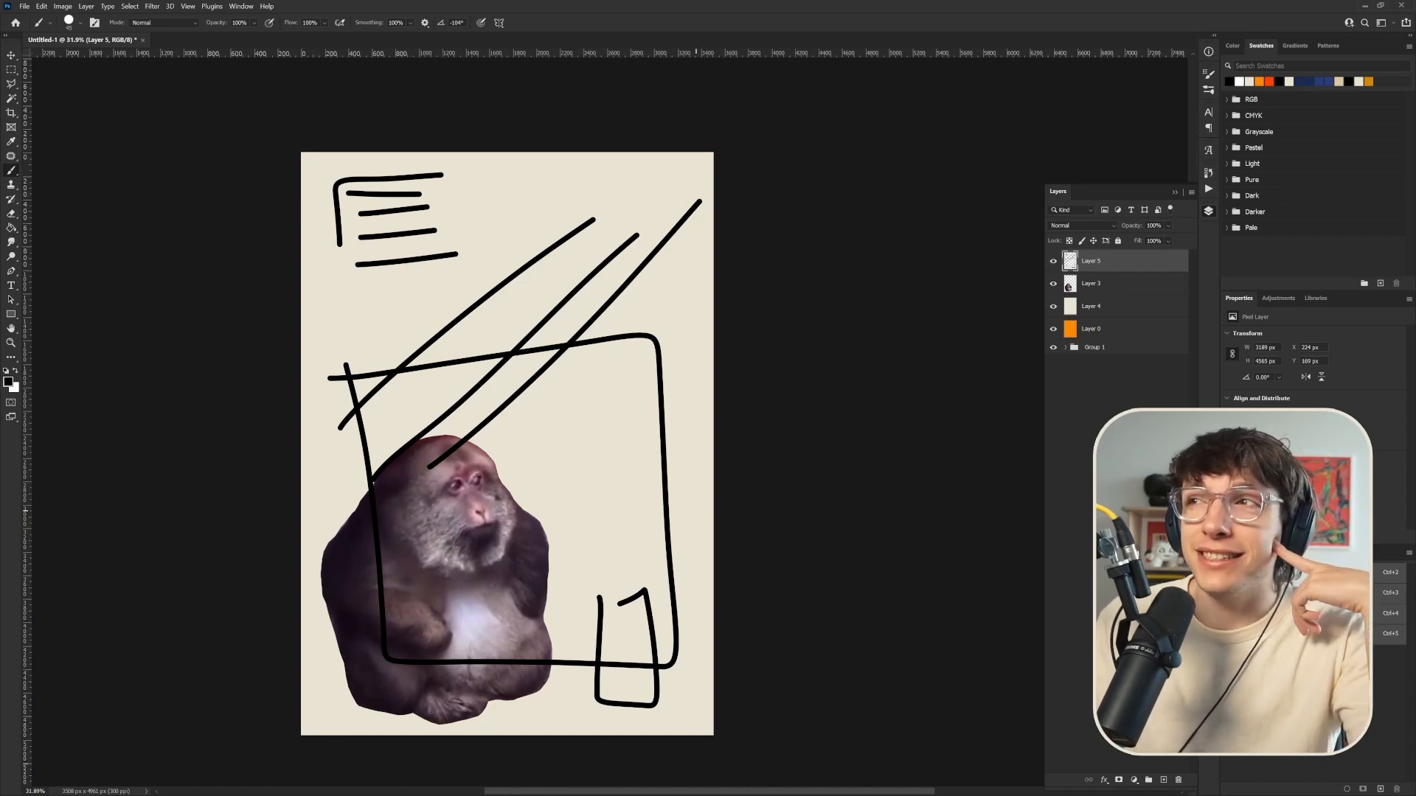
Hide the cream Layer 4 and sketch more placeholder marks on Layer 5 along the poster's sides and top, including three circles
left_click(1050, 314)
left_click(1085, 323)
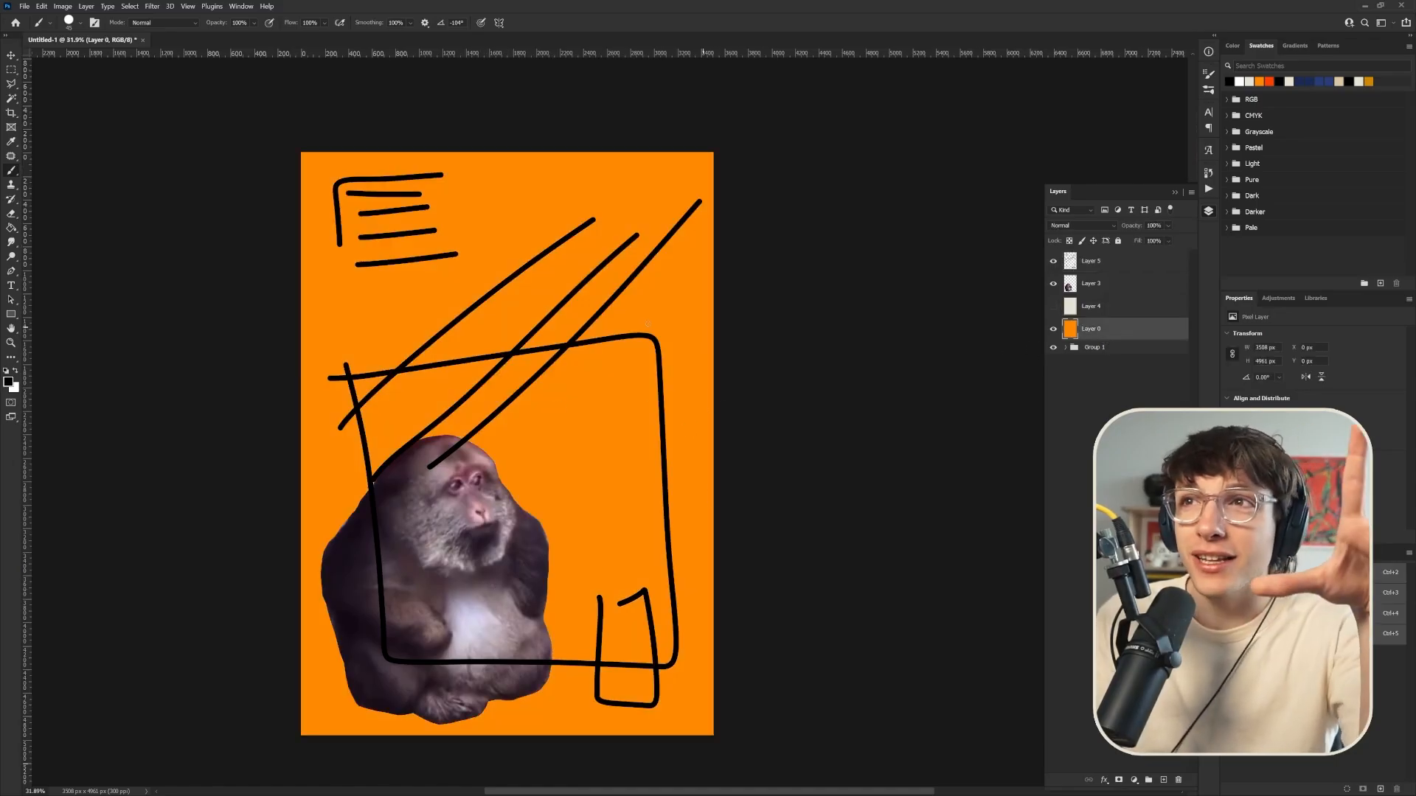
left_click(1110, 263)
mouse_move(634, 295)
left_mouse_down()
mouse_move(700, 290)
mouse_move(687, 346)
mouse_move(682, 309)
left_mouse_up()
mouse_move(337, 296)
left_mouse_down()
mouse_move(338, 379)
mouse_move(381, 334)
left_mouse_up()
left_click_drag(504, 174, 548, 179)
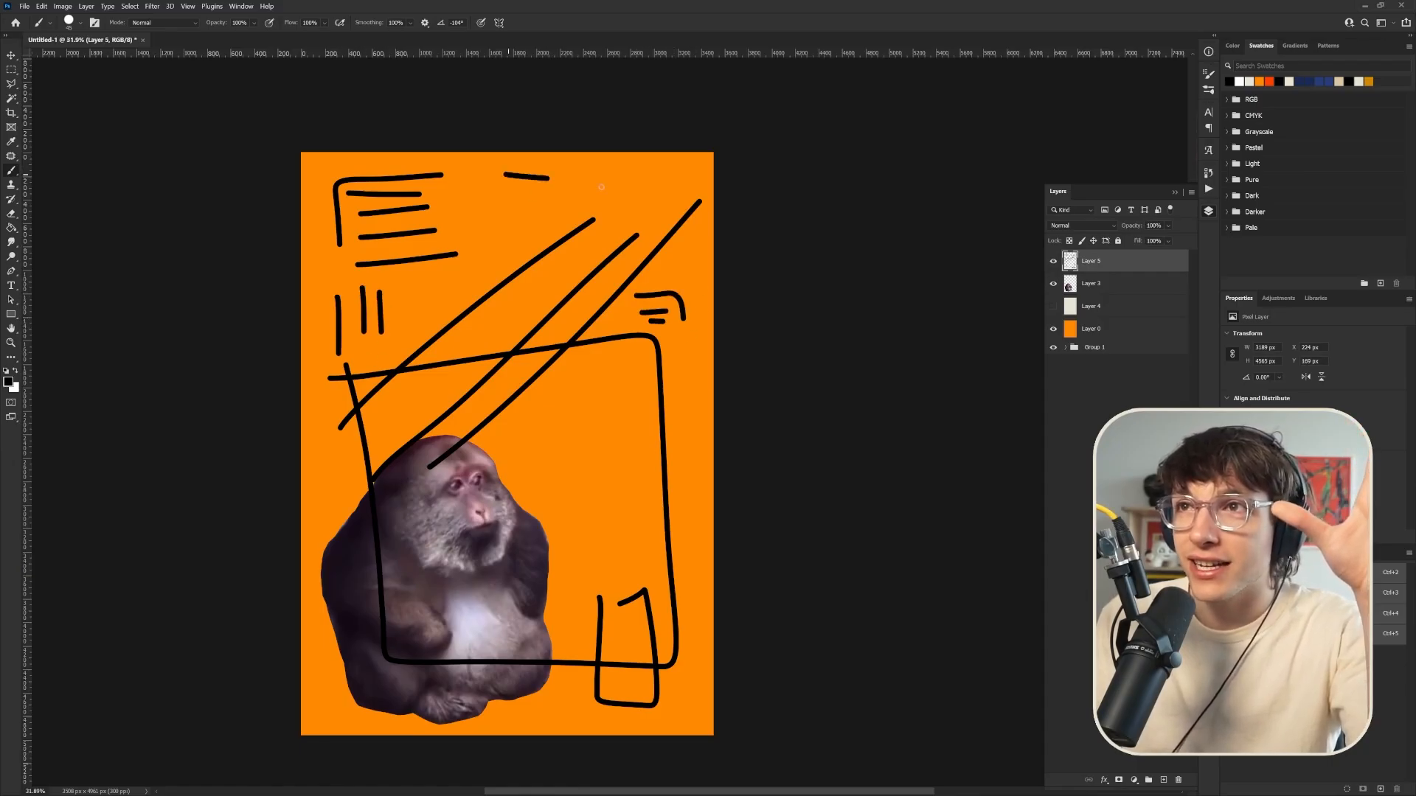
left_click_drag(647, 433, 631, 444)
left_click_drag(628, 502, 631, 551)
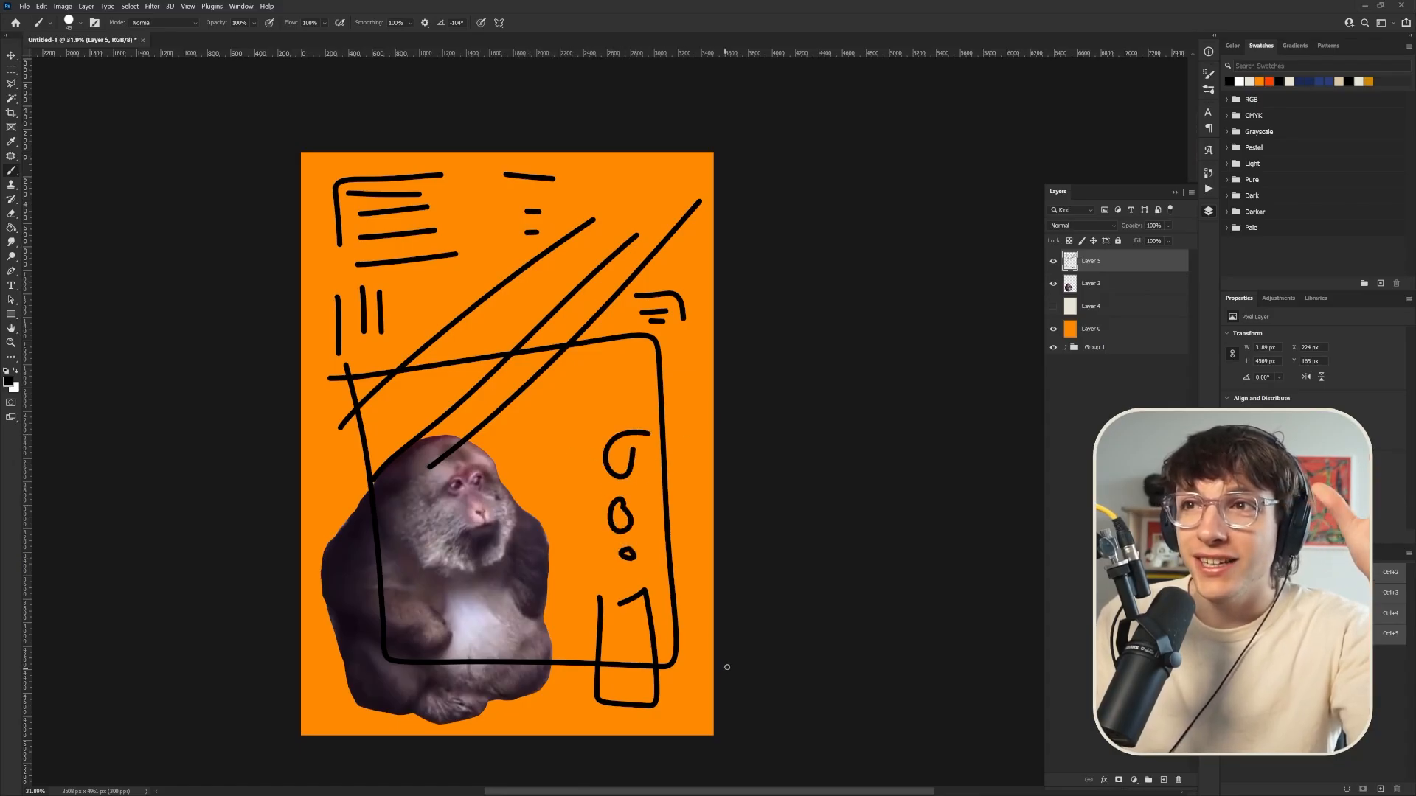
Hide the sketch on Layer 5 and make the monkey layer active with the Move tool
scroll(638, 717, "down", 3)
scroll(639, 717, "up", 3)
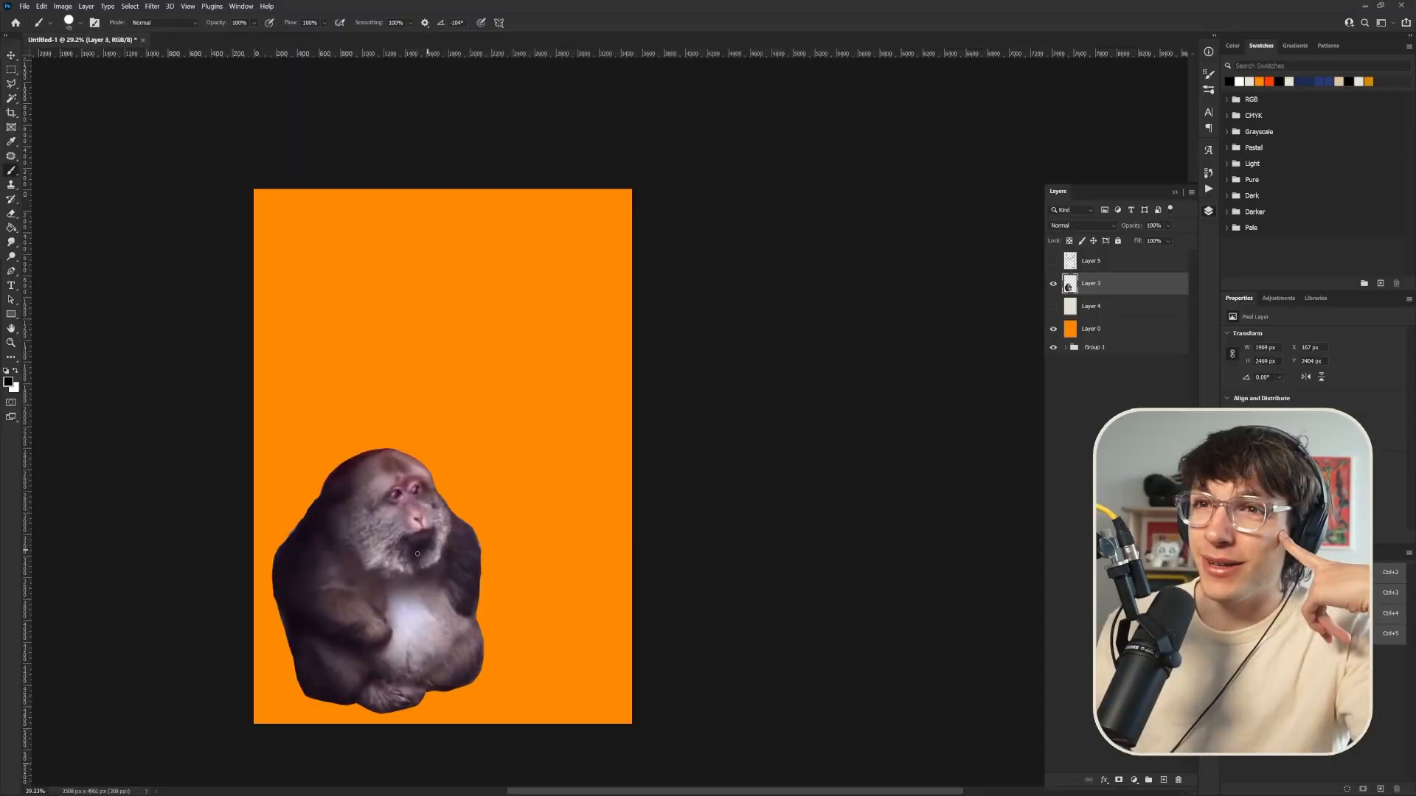
scroll(223, 545, "left", 2)
scroll(224, 545, "up", 1)
left_click(10, 56)
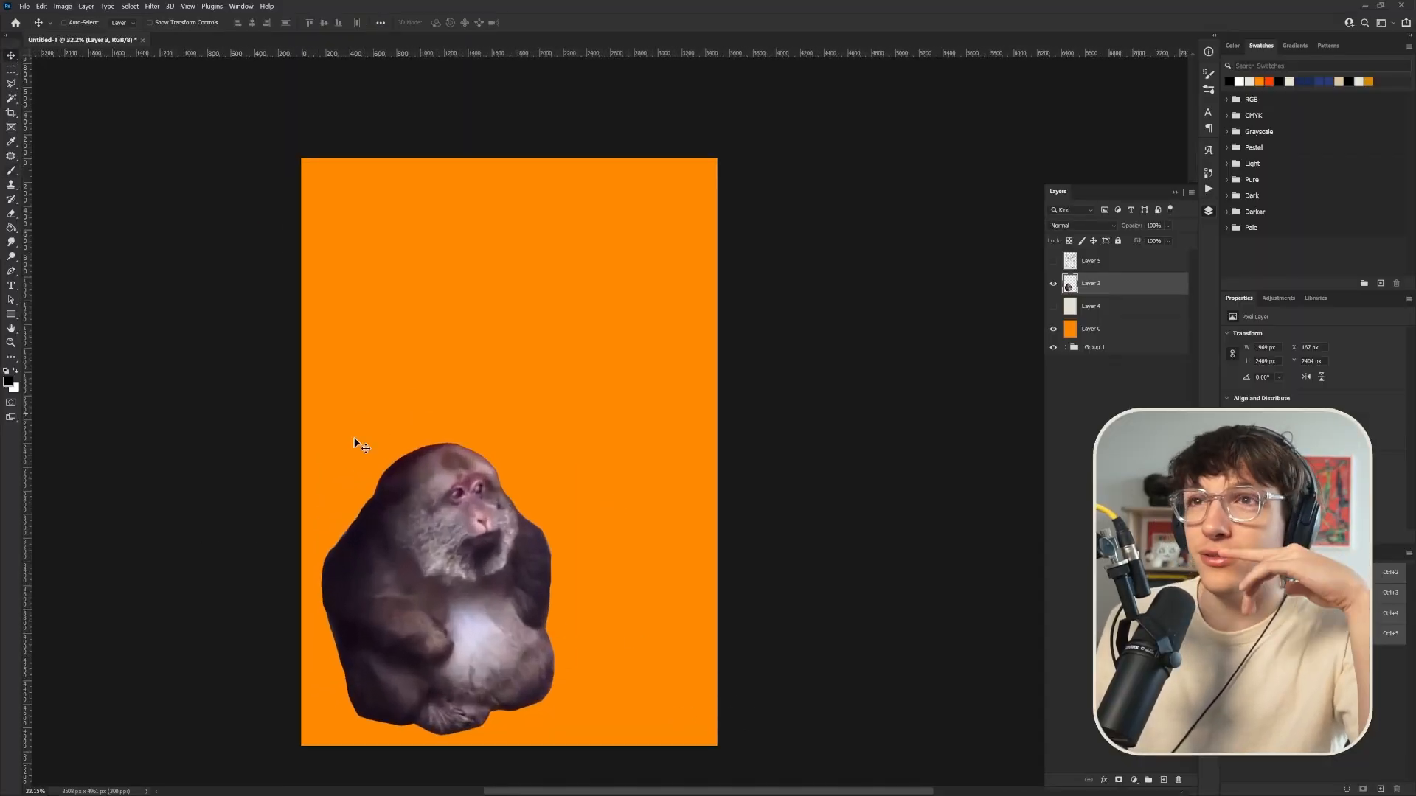
Switch to Illustrator, keep only "Hero" as typed text lower on the artboard, and handwrite "my" above it with the Paintbrush
mouse_move(741, 793)
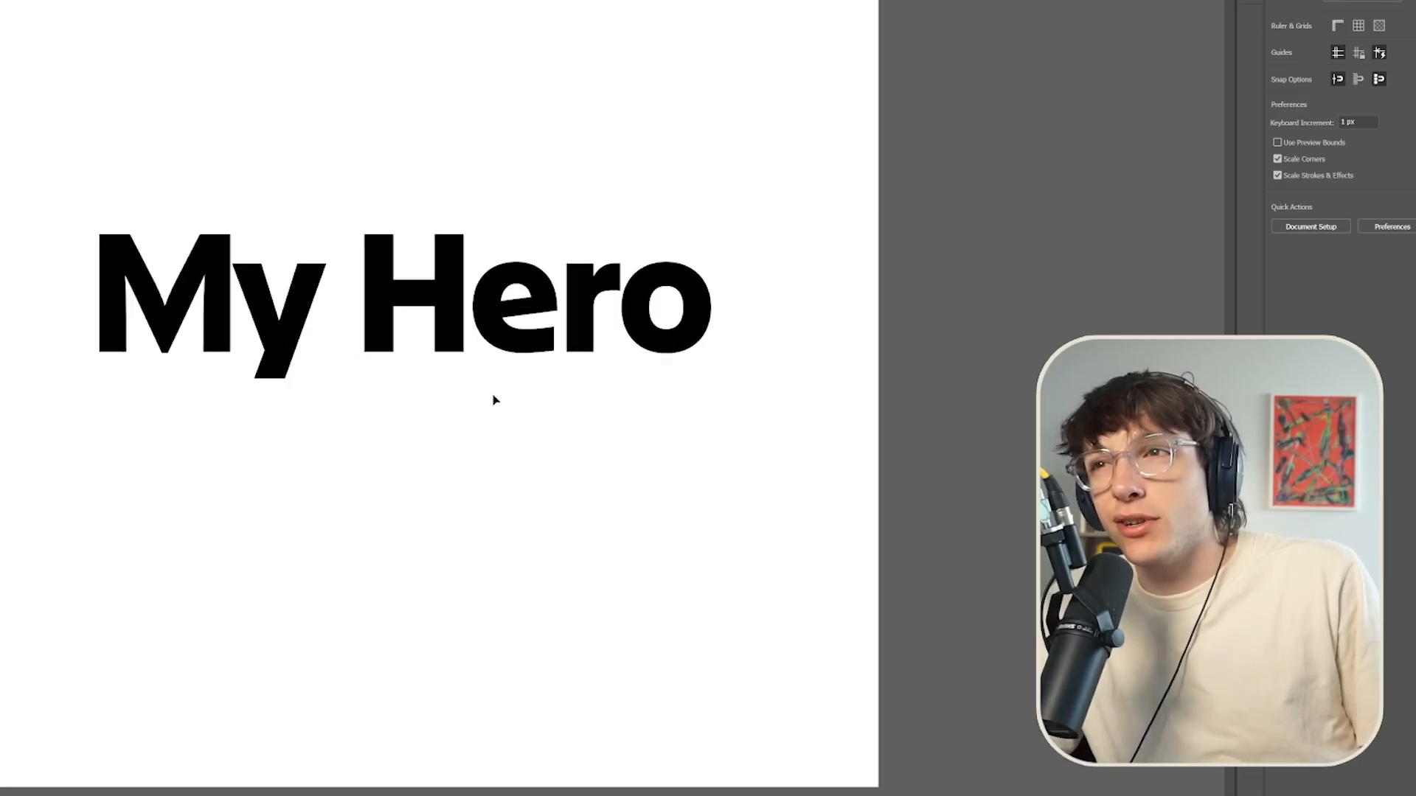
key("ctrl+0")
left_click_drag(525, 320, 661, 434)
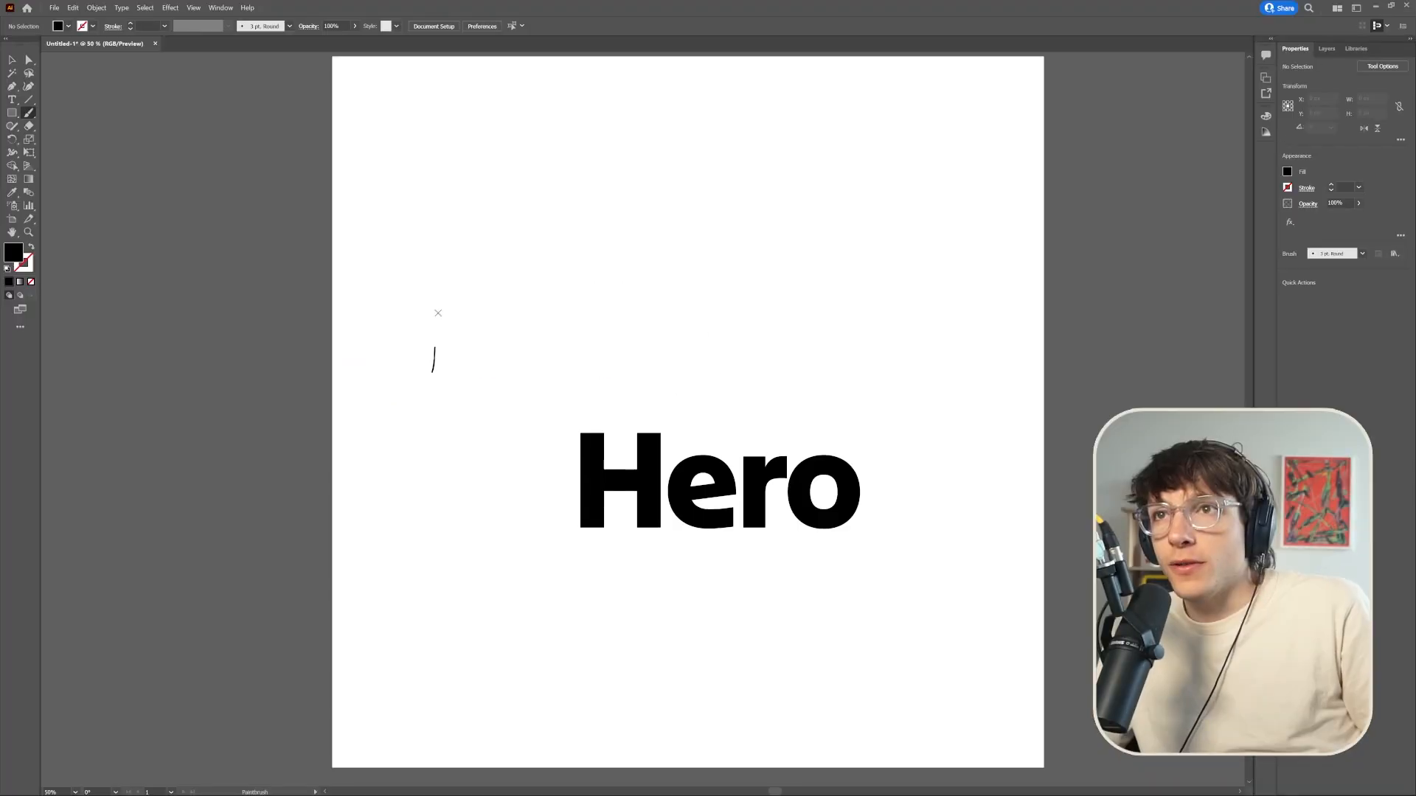
mouse_move(438, 313)
left_mouse_down()
mouse_move(509, 289)
mouse_move(490, 388)
left_mouse_up()
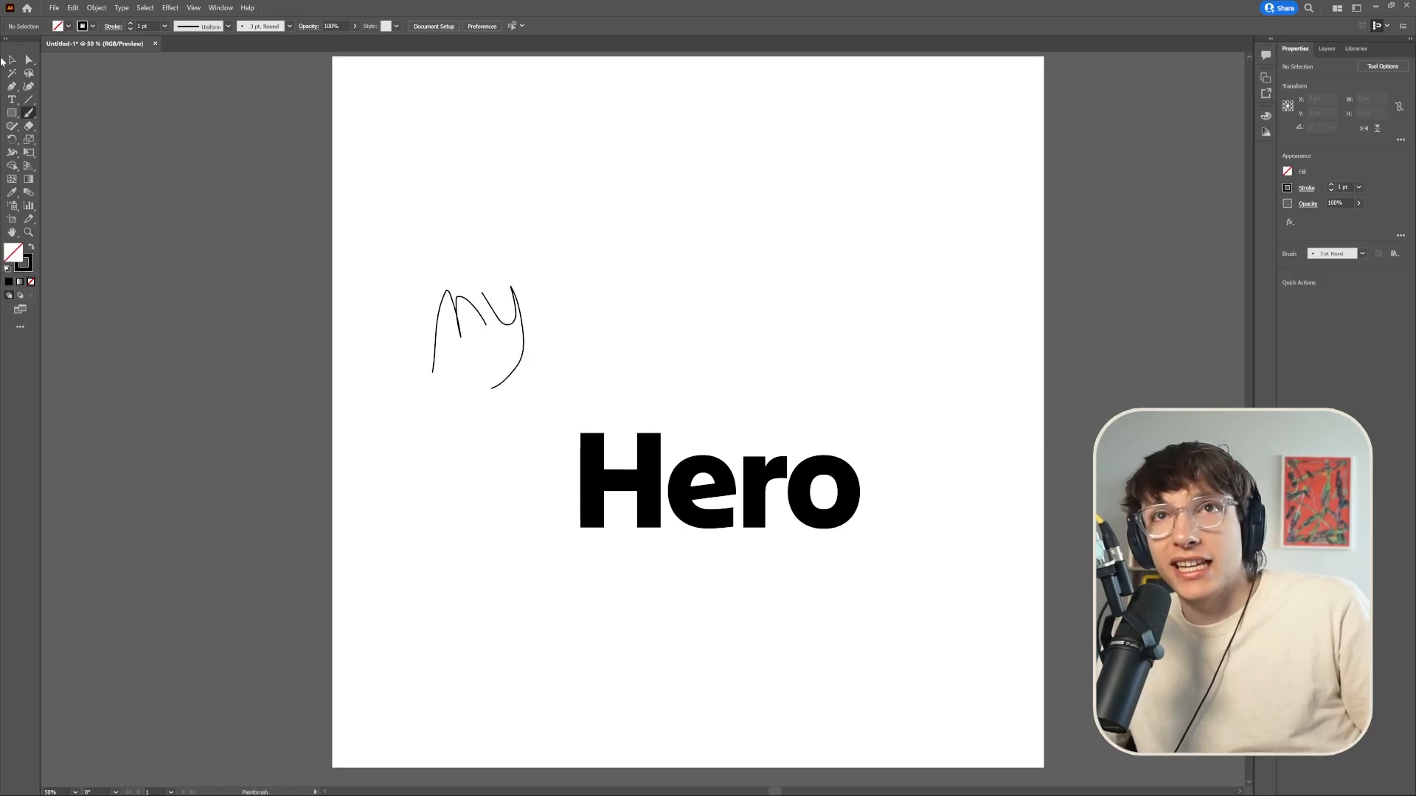
Place the "Hero" text directly beside the handwritten "my" and shift both words together toward the artboard's lower right
key("v")
left_click_drag(710, 484, 664, 365)
left_click(736, 623)
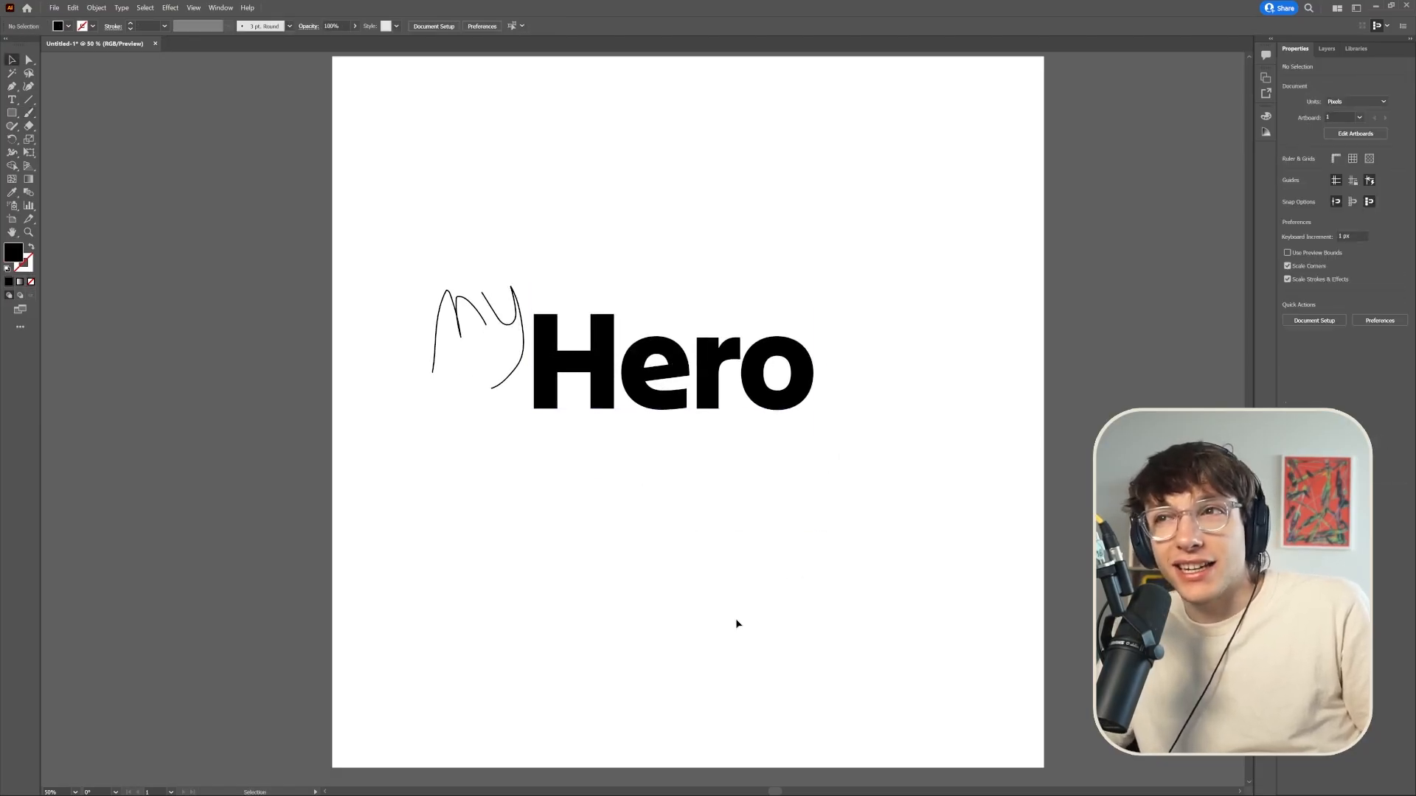
left_click_drag(404, 235, 693, 412)
left_click_drag(709, 379, 840, 435)
left_click(811, 622)
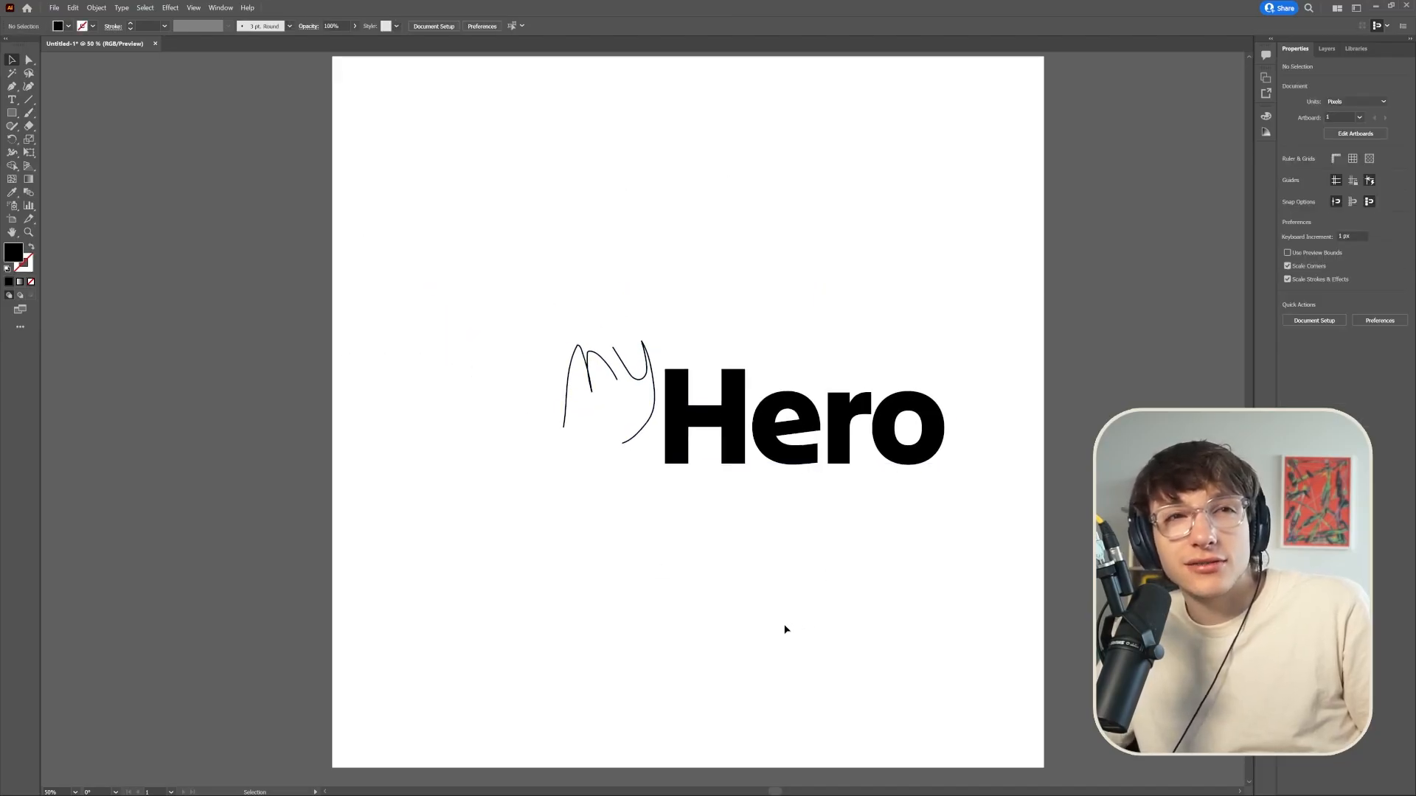
Set the "Hero" text in the MrBlaketon Pro font and tighten the kerning between H and e to -100
left_click(643, 385)
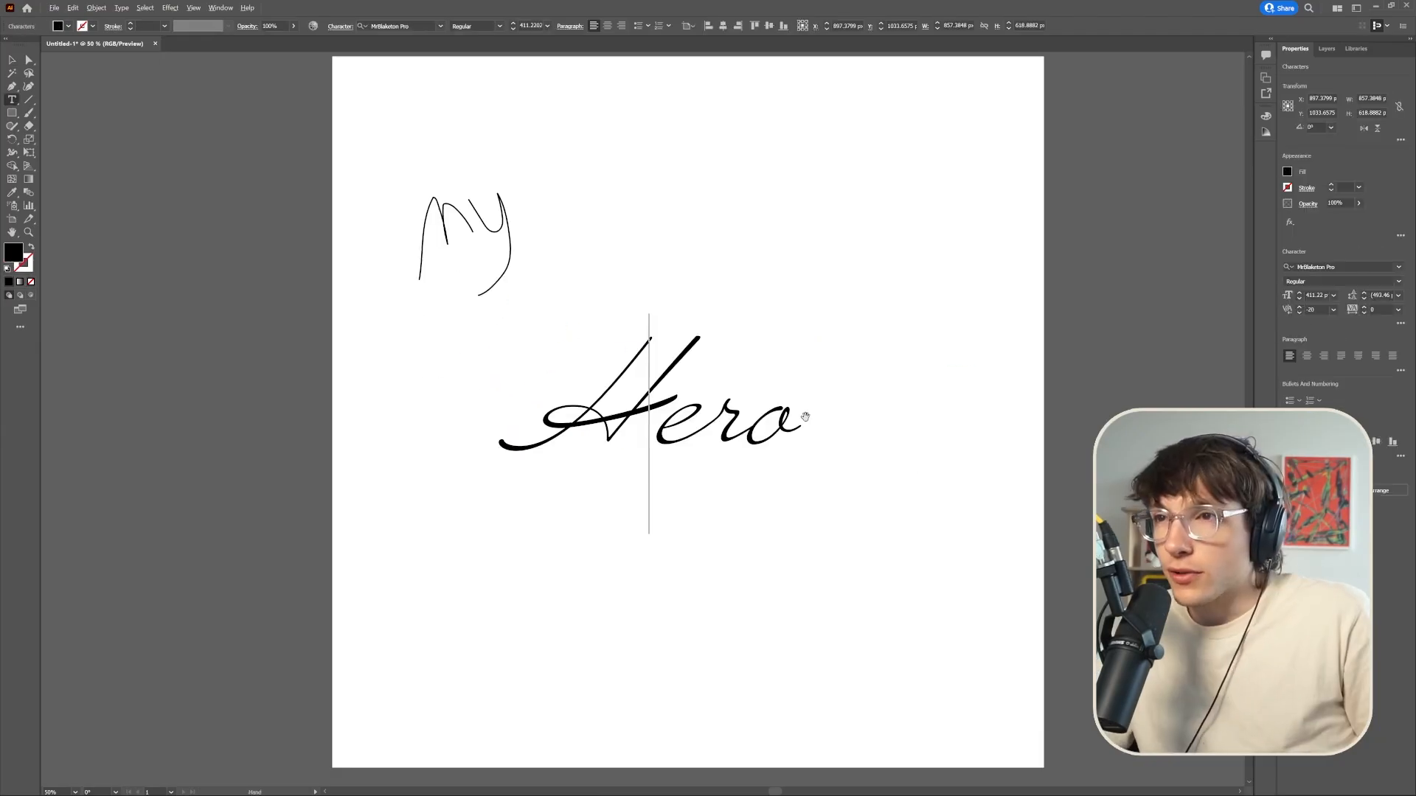
key("alt+Left")
key("alt+Left")
key("alt+Left")
key("alt+Left")
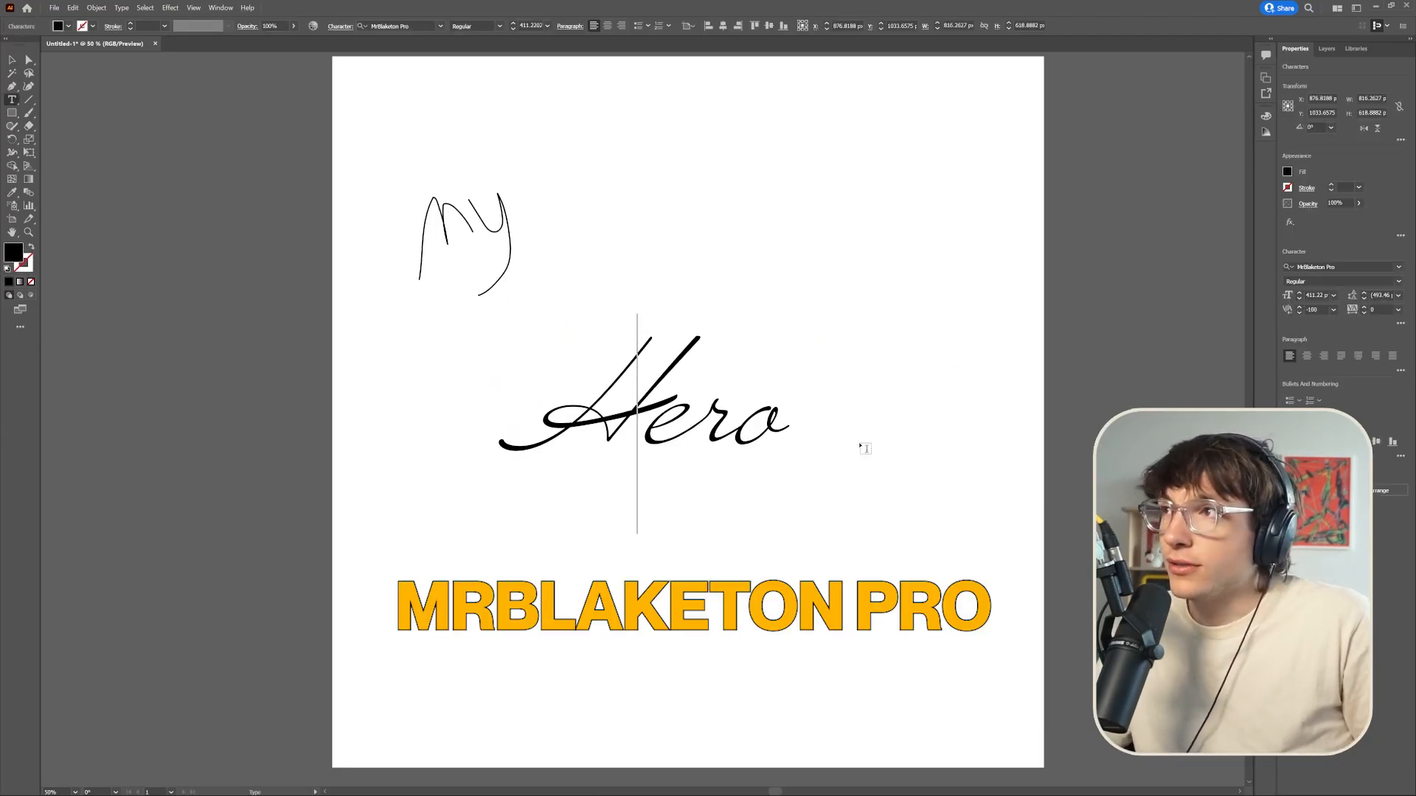
scroll(766, 462, "down", 2)
scroll(762, 465, "up", 2)
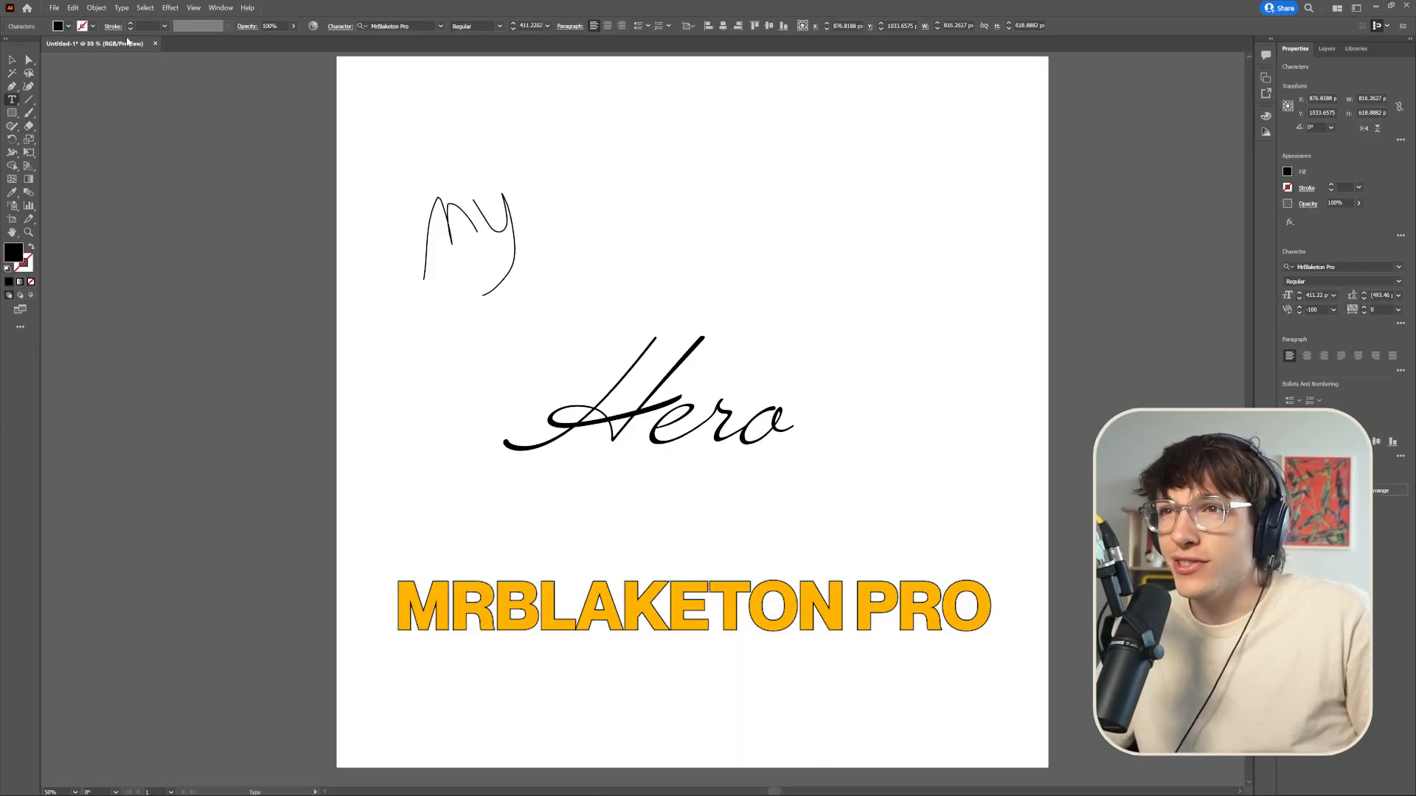
Thicken the "Hero" text with a black 21 pt stroke
left_click(11, 60)
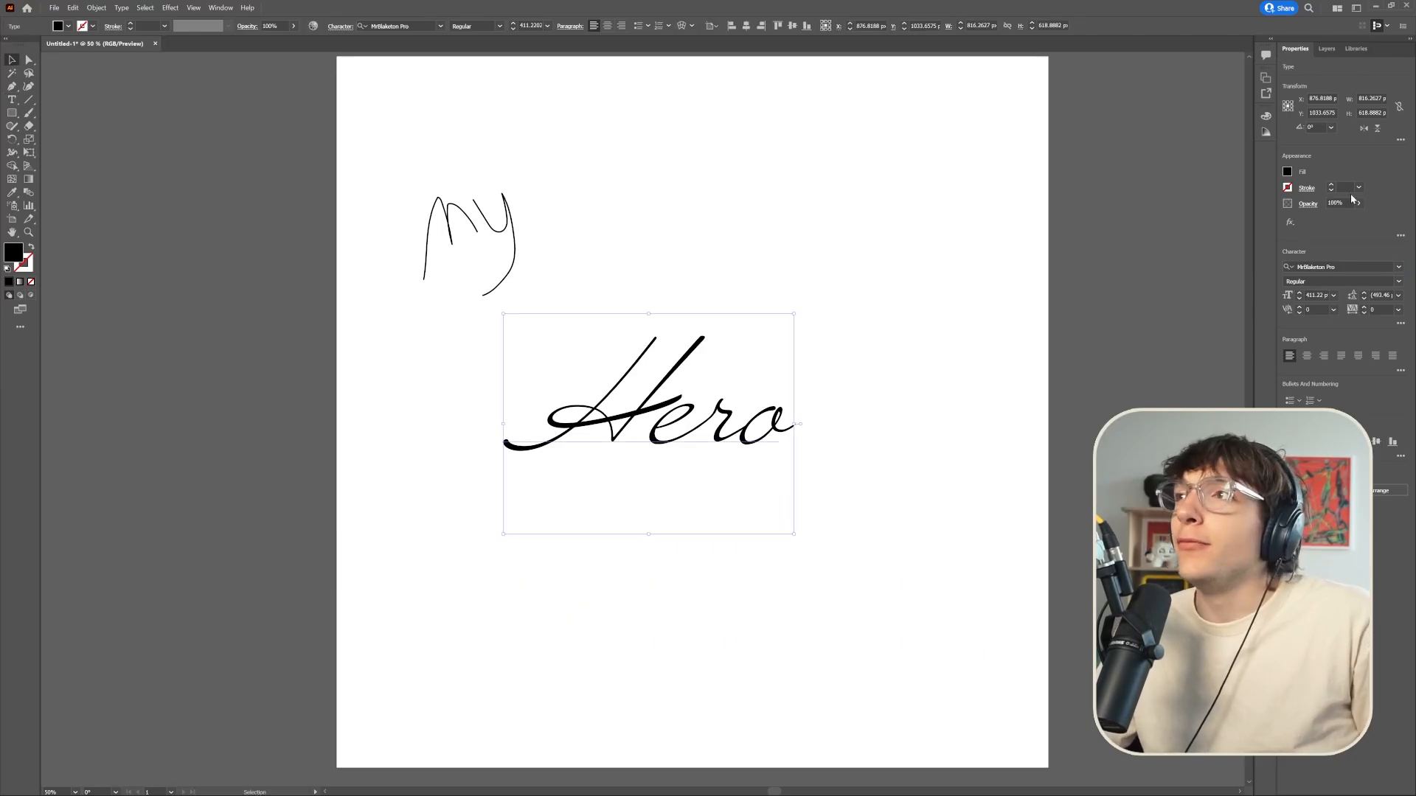
scroll(1346, 185, "up", 20)
scroll(1346, 185, "down", 5)
Loosen the kerning between the H and e of "Hero" to -40
key("t")
left_click(677, 414)
key("alt+Right")
key("alt+Right")
key("alt+Right")
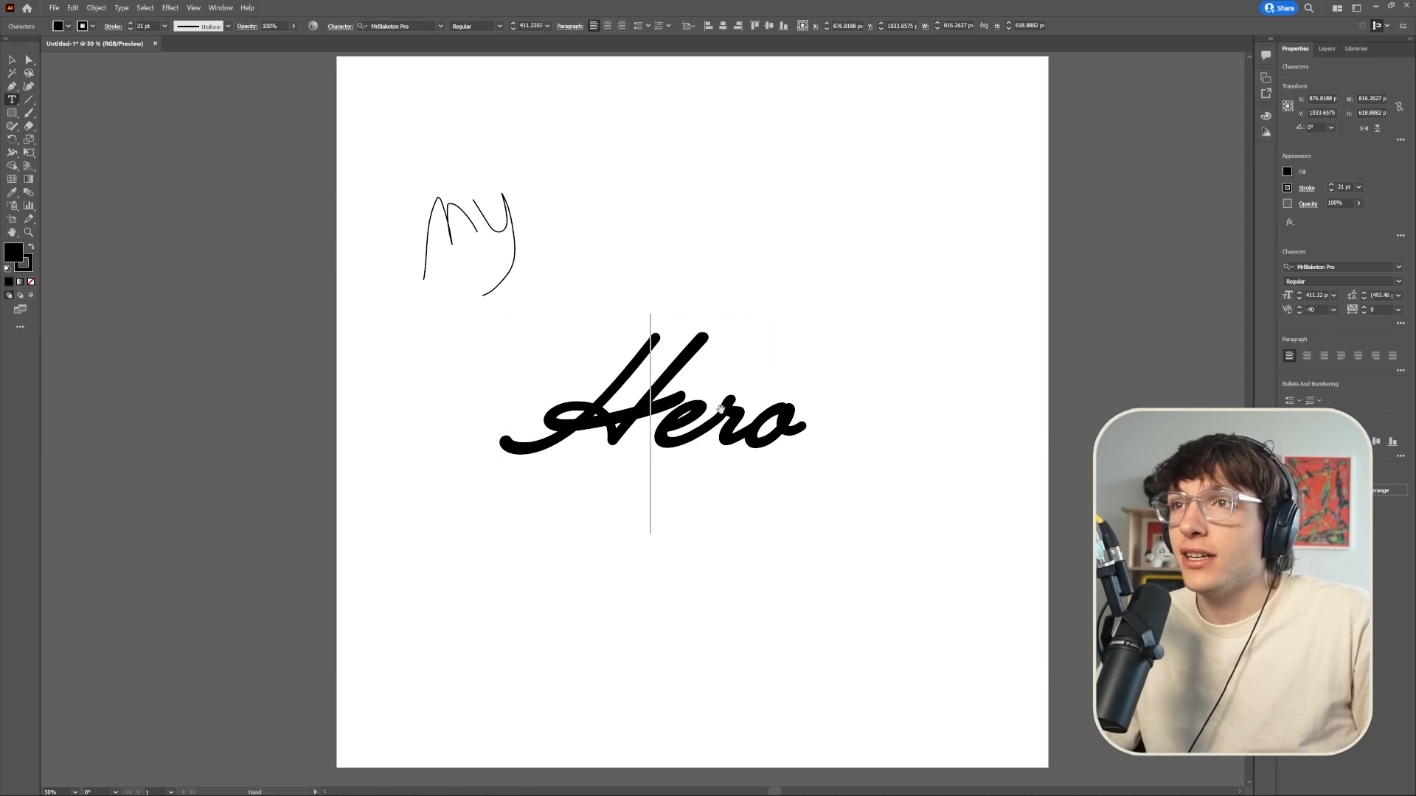
Move "Hero" up and tuck the handwritten "My", scaled down, beside the upper left of the H
key("Escape")
left_click(882, 237)
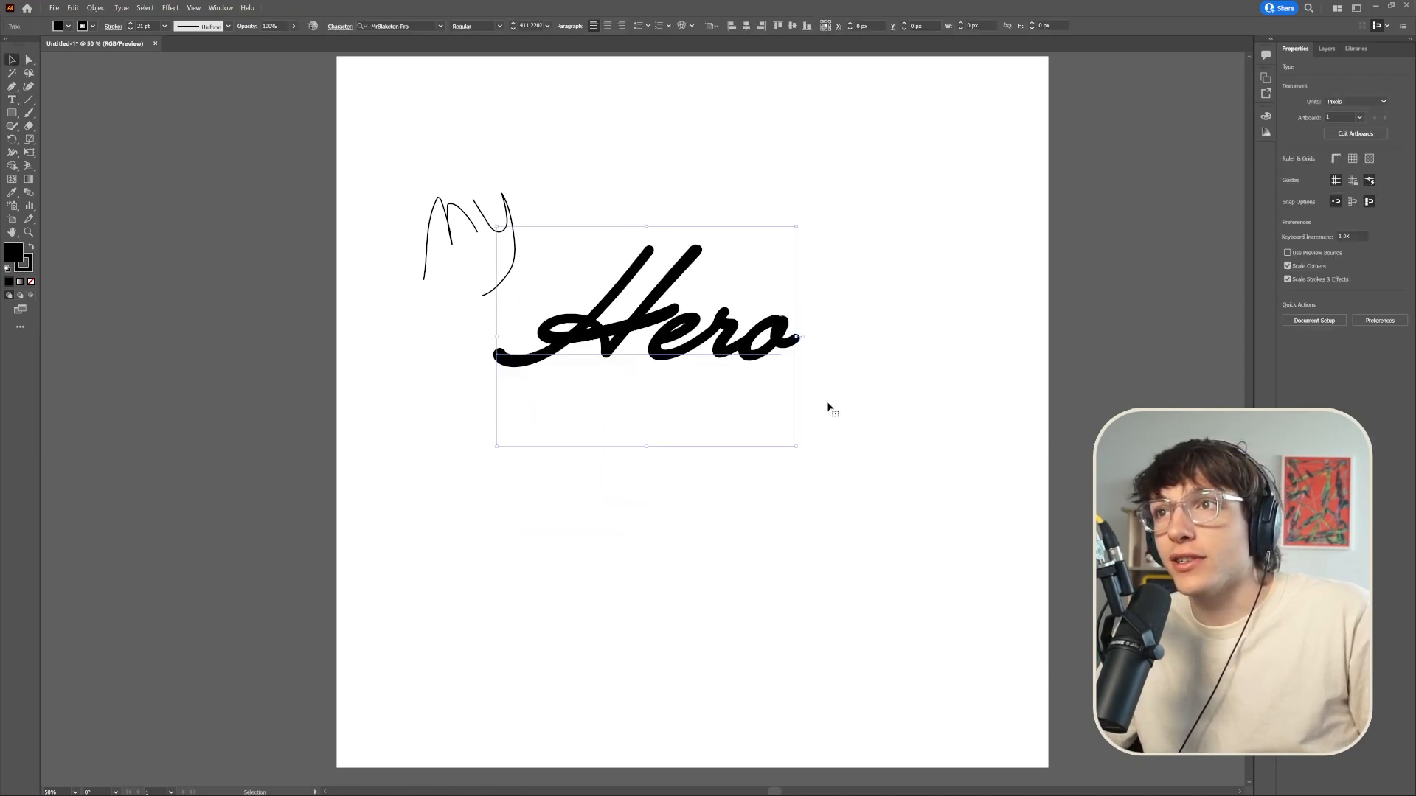
left_click(532, 200)
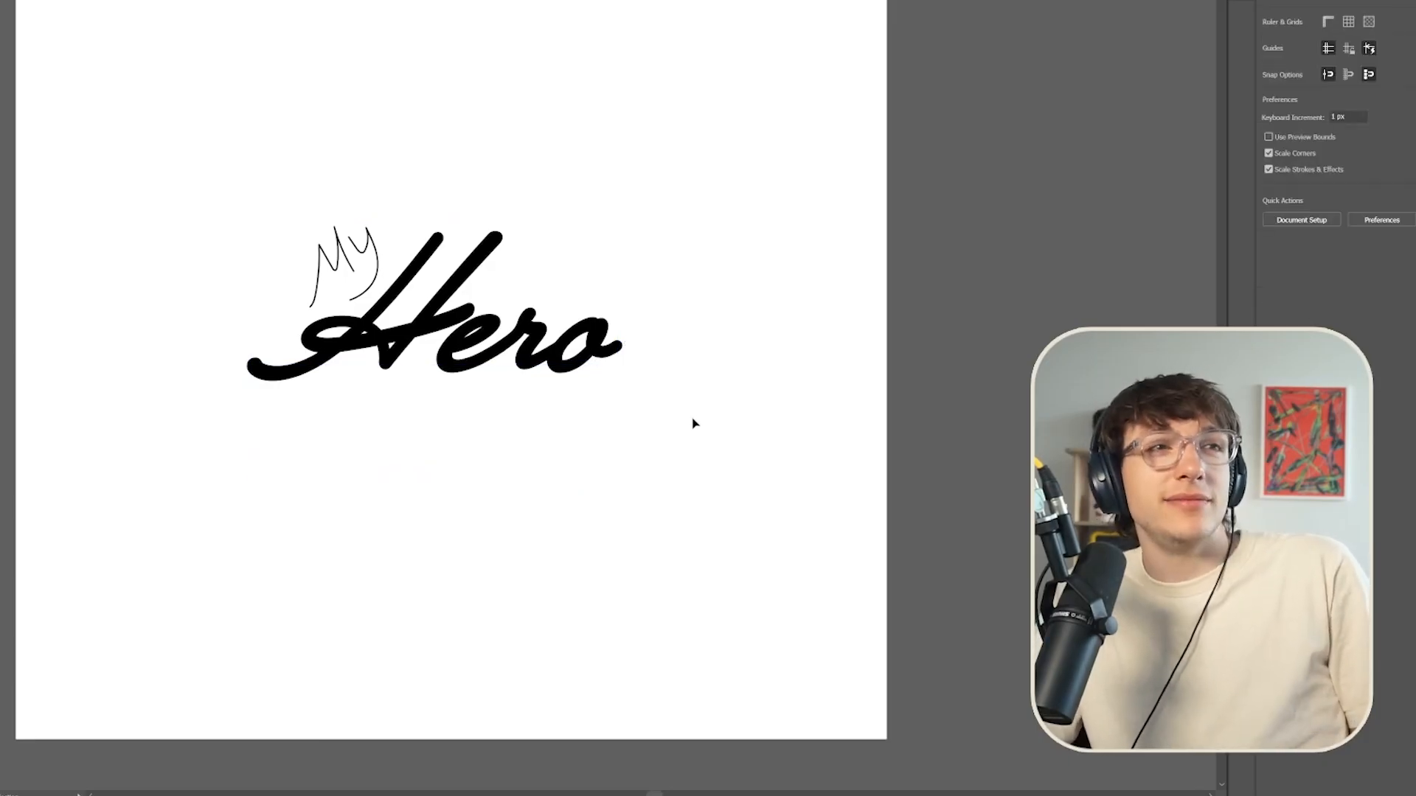
scroll(693, 423, "down", 1)
scroll(654, 400, "up", 1)
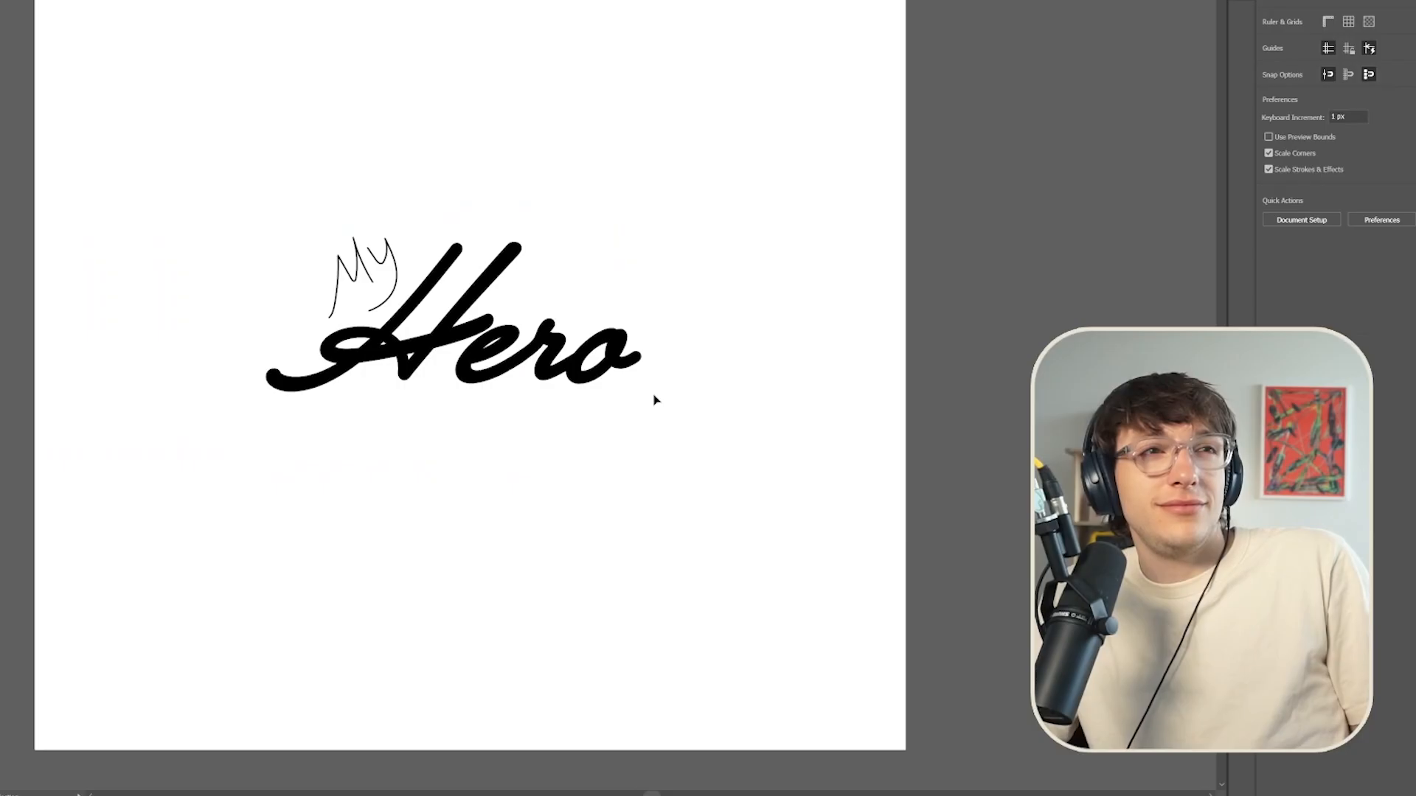
Apply the Roughen distortion effect to the outlined "Hero" lettering
left_click(169, 8)
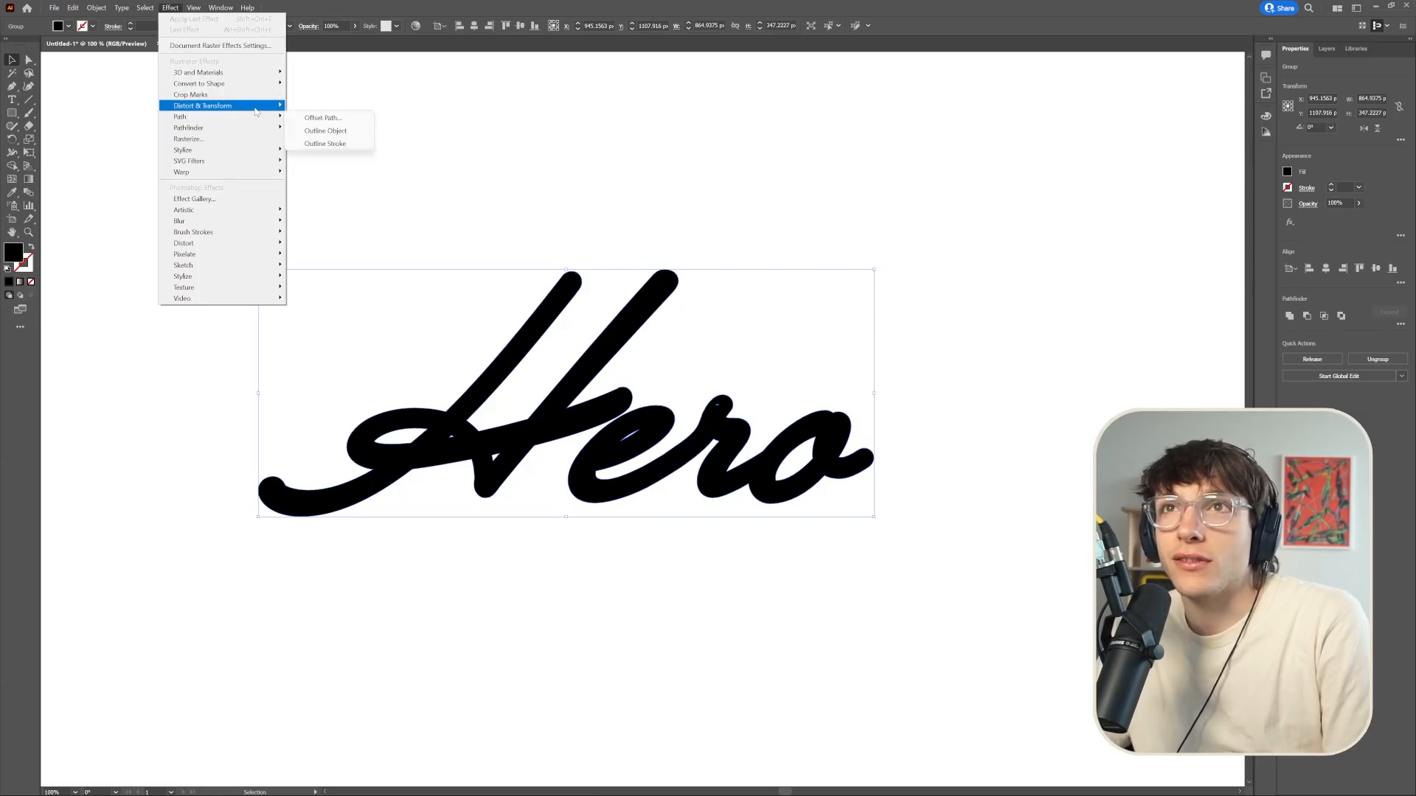
mouse_move(256, 108)
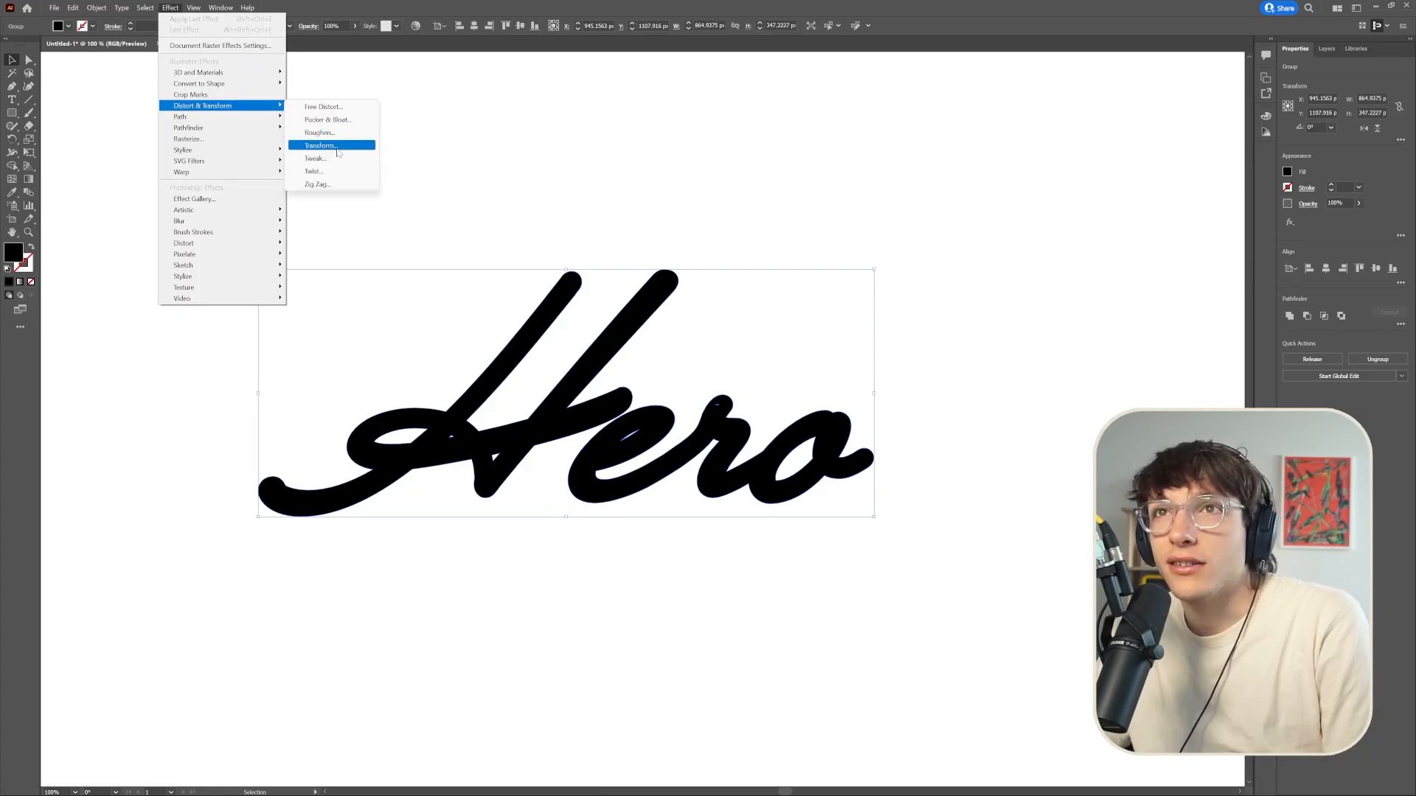
left_click(323, 133)
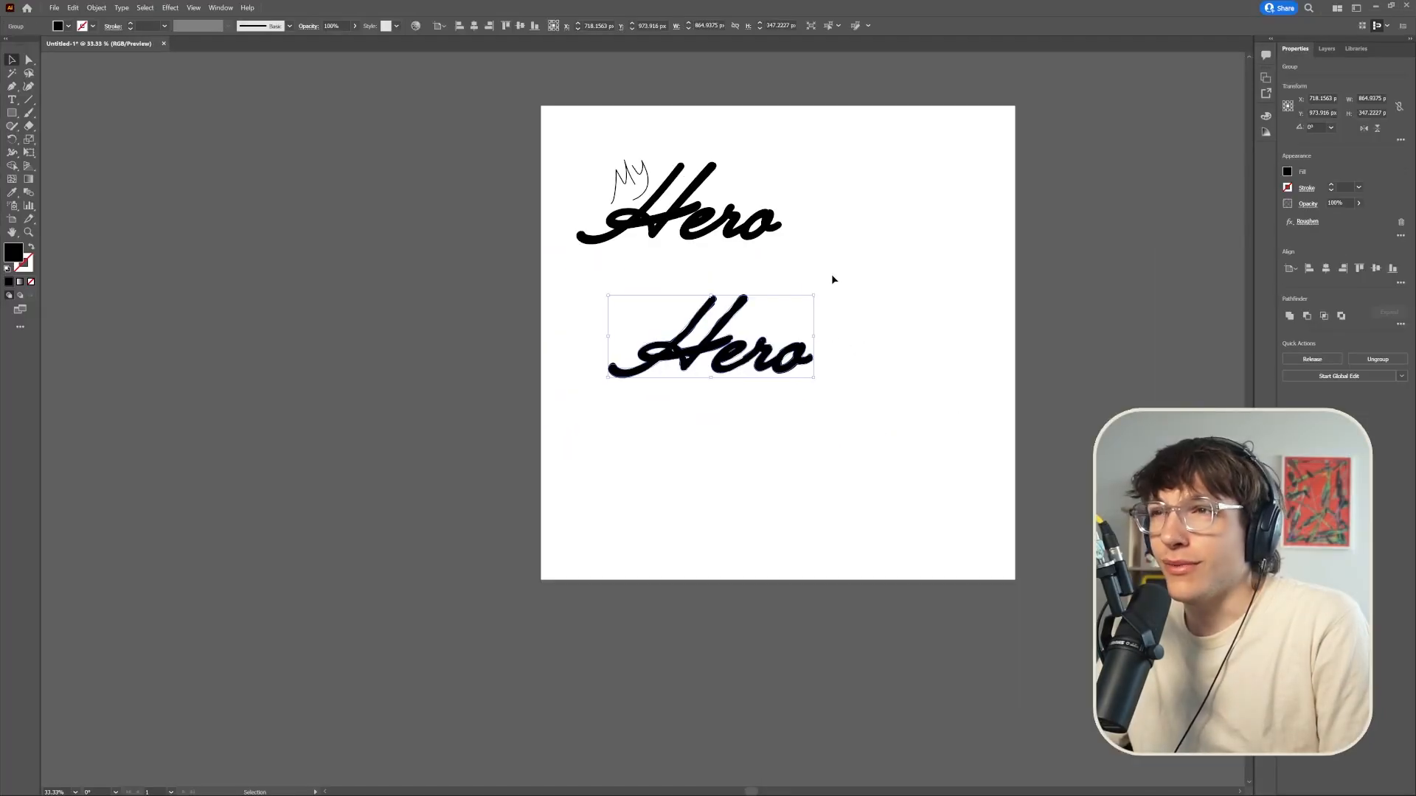
Place the roughened "Hero" copy to the right of the original "My Hero" lettering for comparison
left_click(819, 271)
scroll(791, 270, "up", 1)
left_click_drag(774, 418, 1026, 172)
left_click(904, 329)
left_click(896, 236)
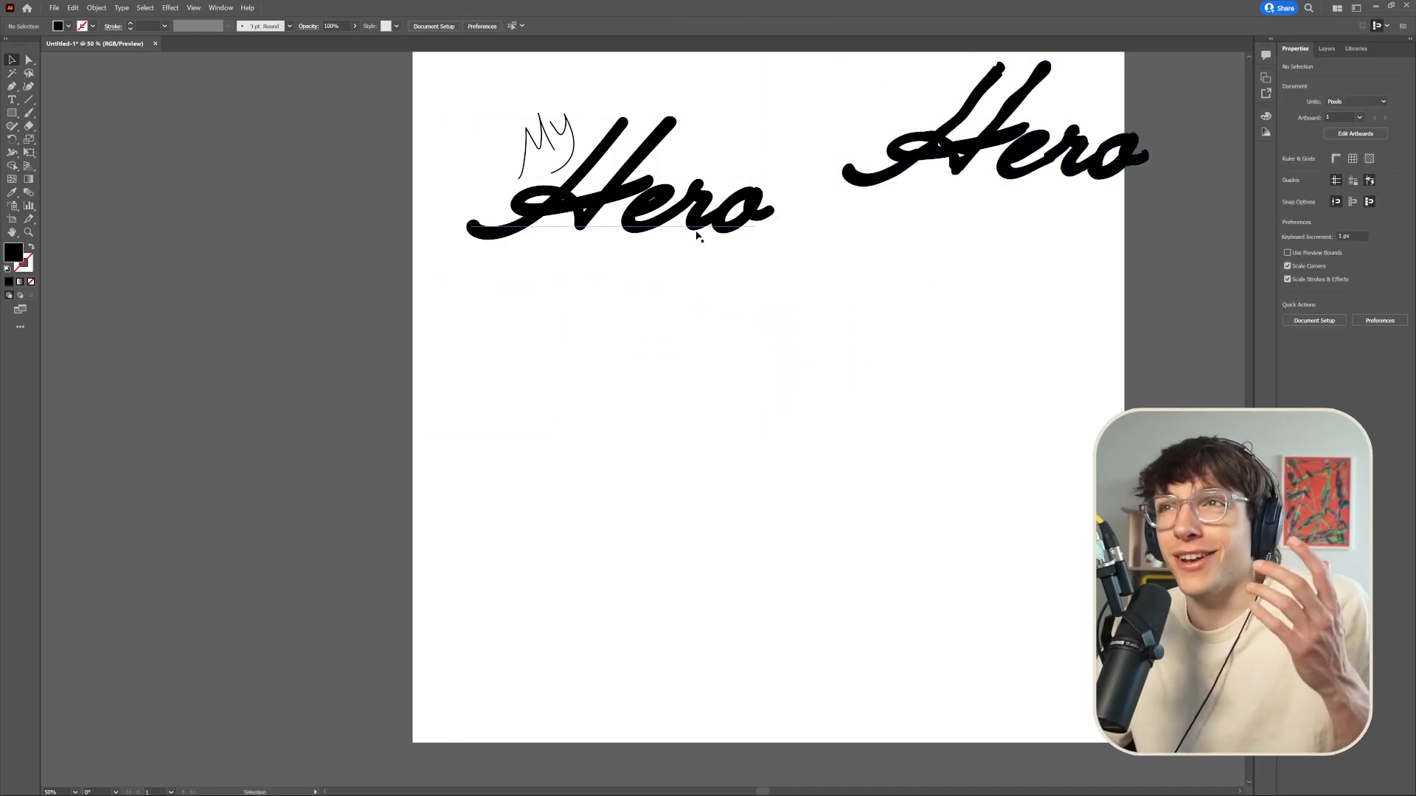
left_click(697, 230)
left_click(895, 290)
key("ctrl+z")
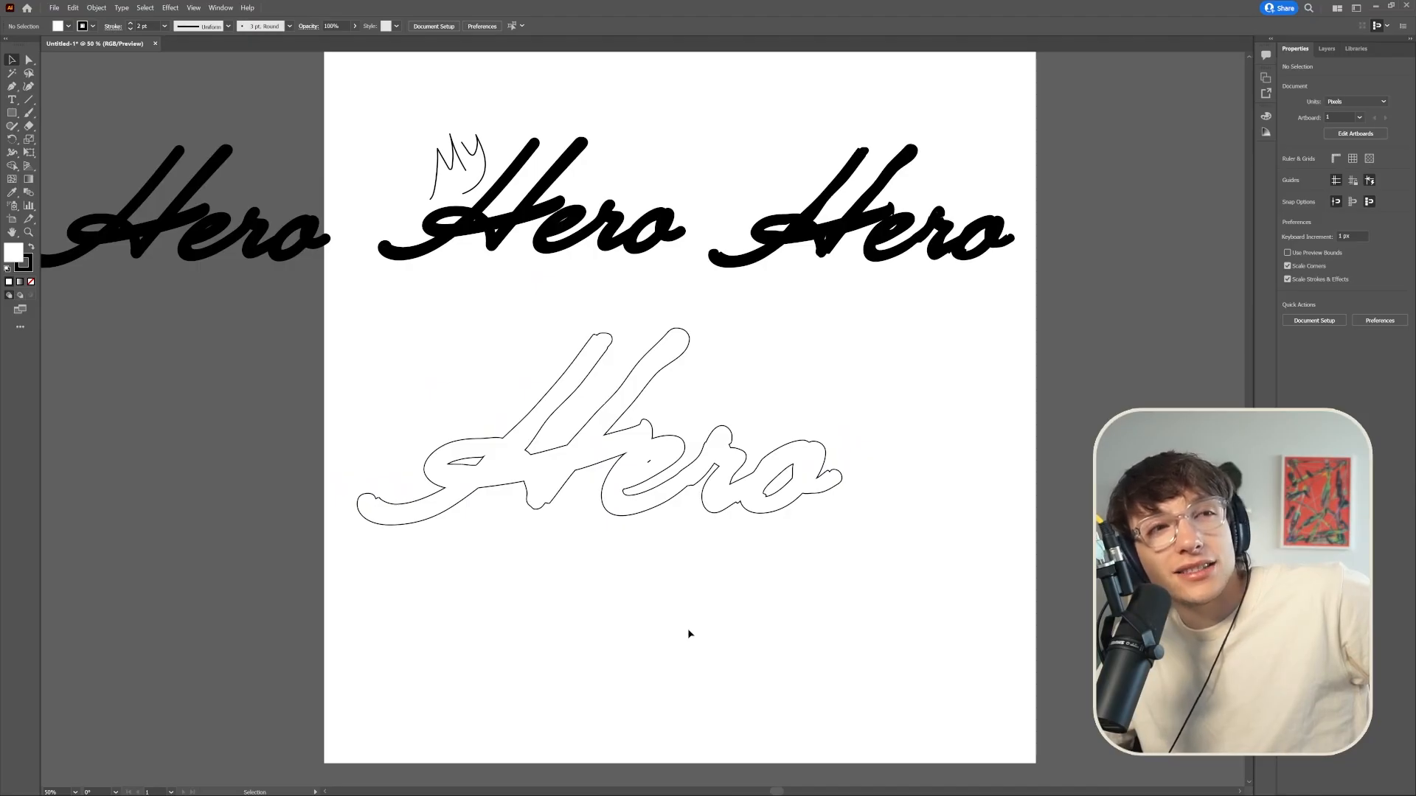
Copy the white outlined "Hero" lettering and paste it onto the orange poster in Photoshop
left_click(675, 499)
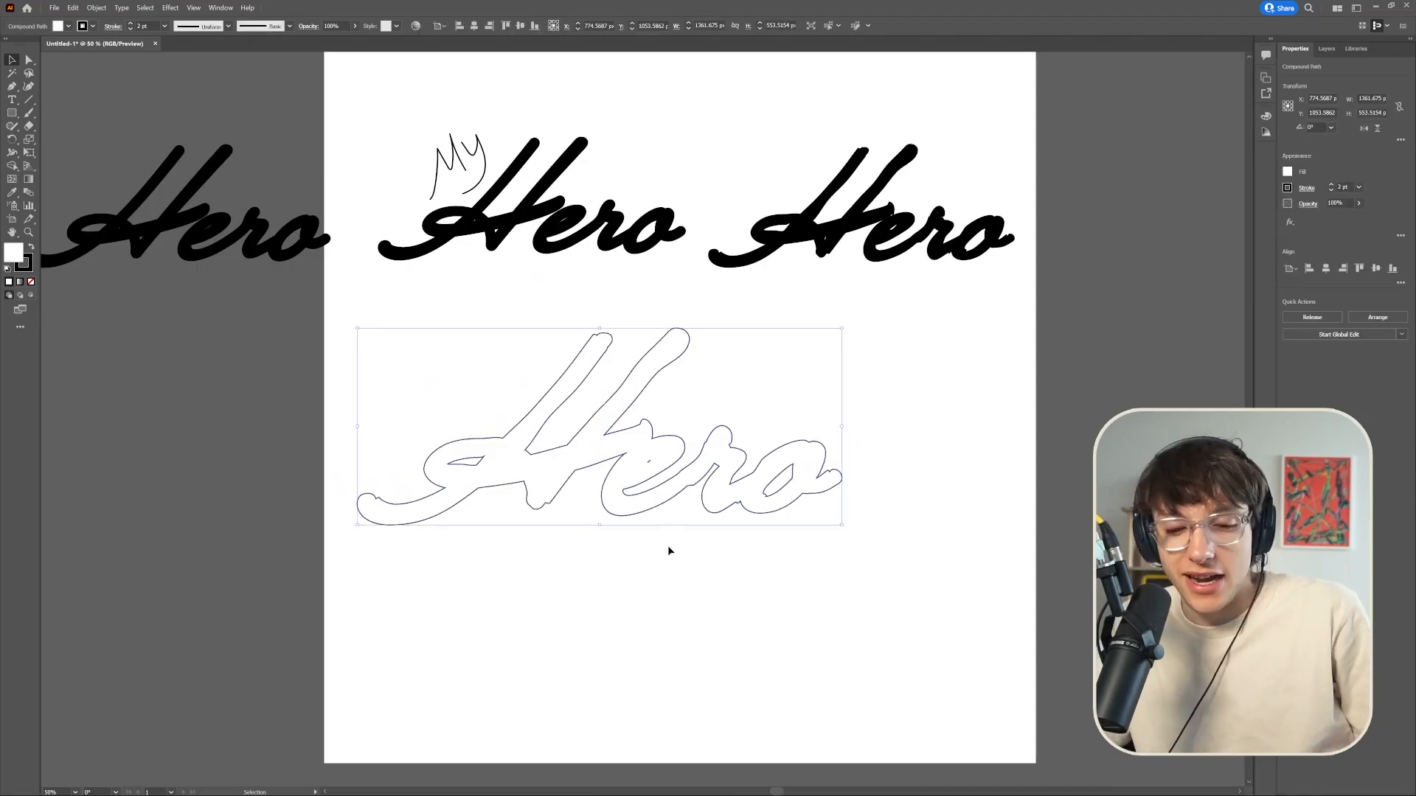
left_click(708, 787)
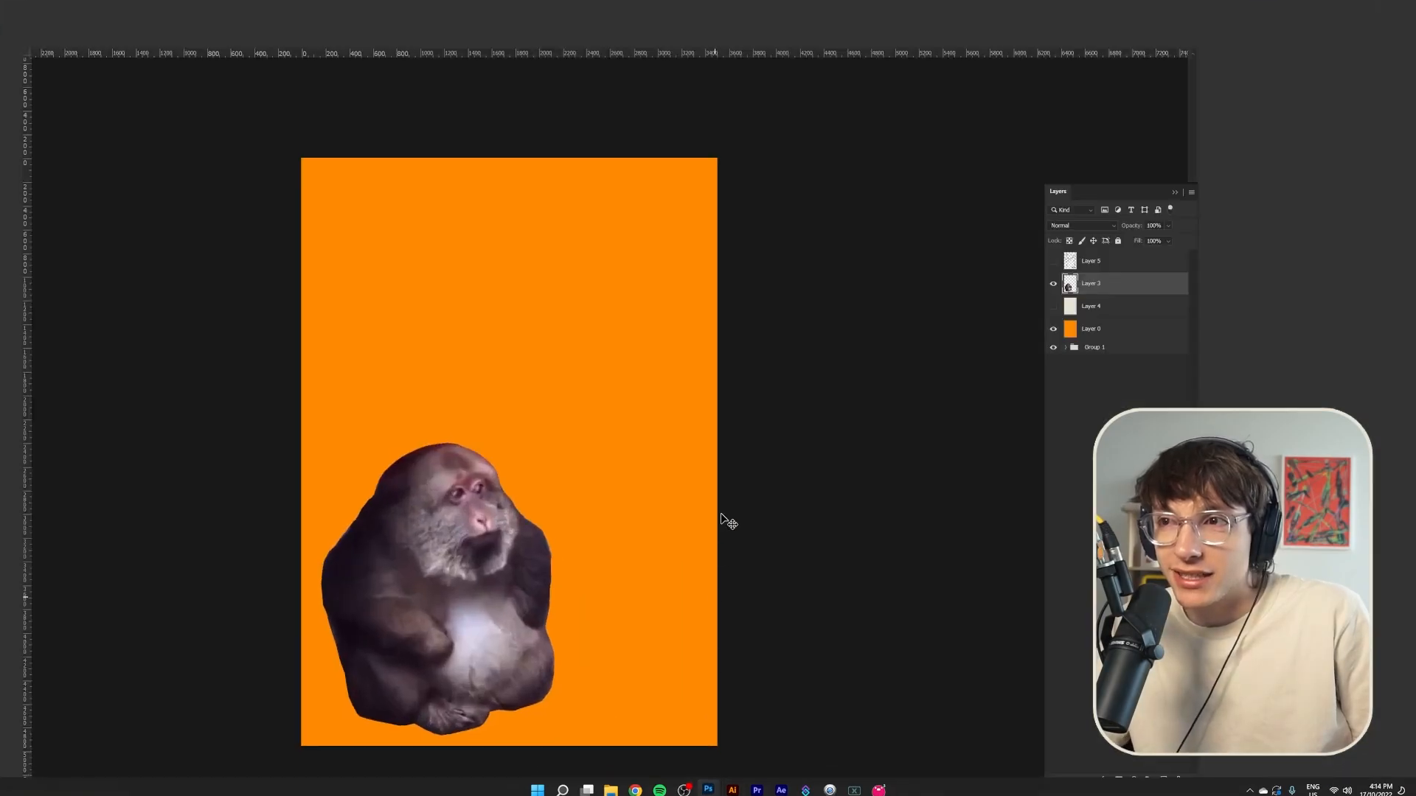
key("ctrl+v")
key("Return")
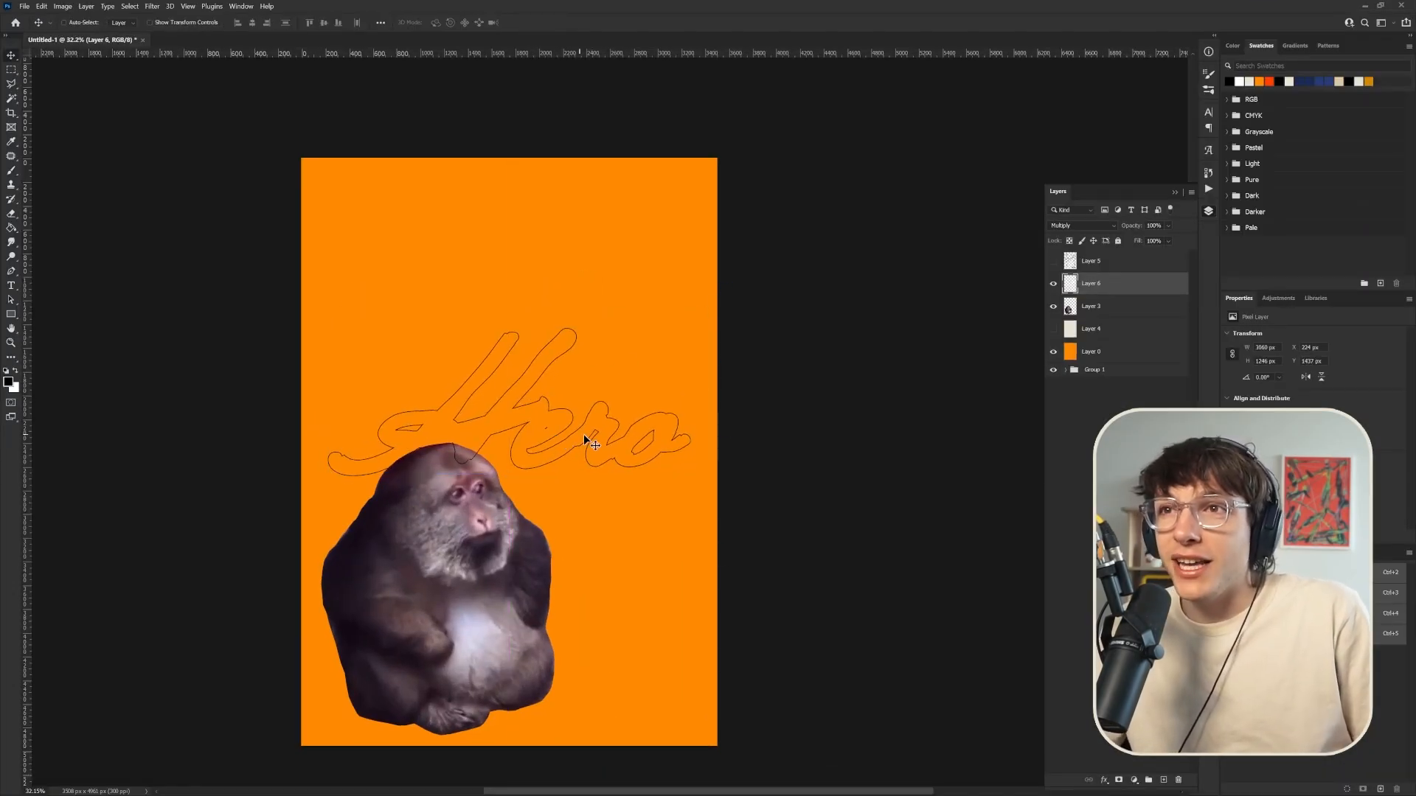
Hide the monkey layer and move the "Hero" outline lower on the poster
scroll(584, 440, "up", 3)
scroll(584, 439, "down", 6)
scroll(584, 440, "up", 4)
left_click(1052, 308)
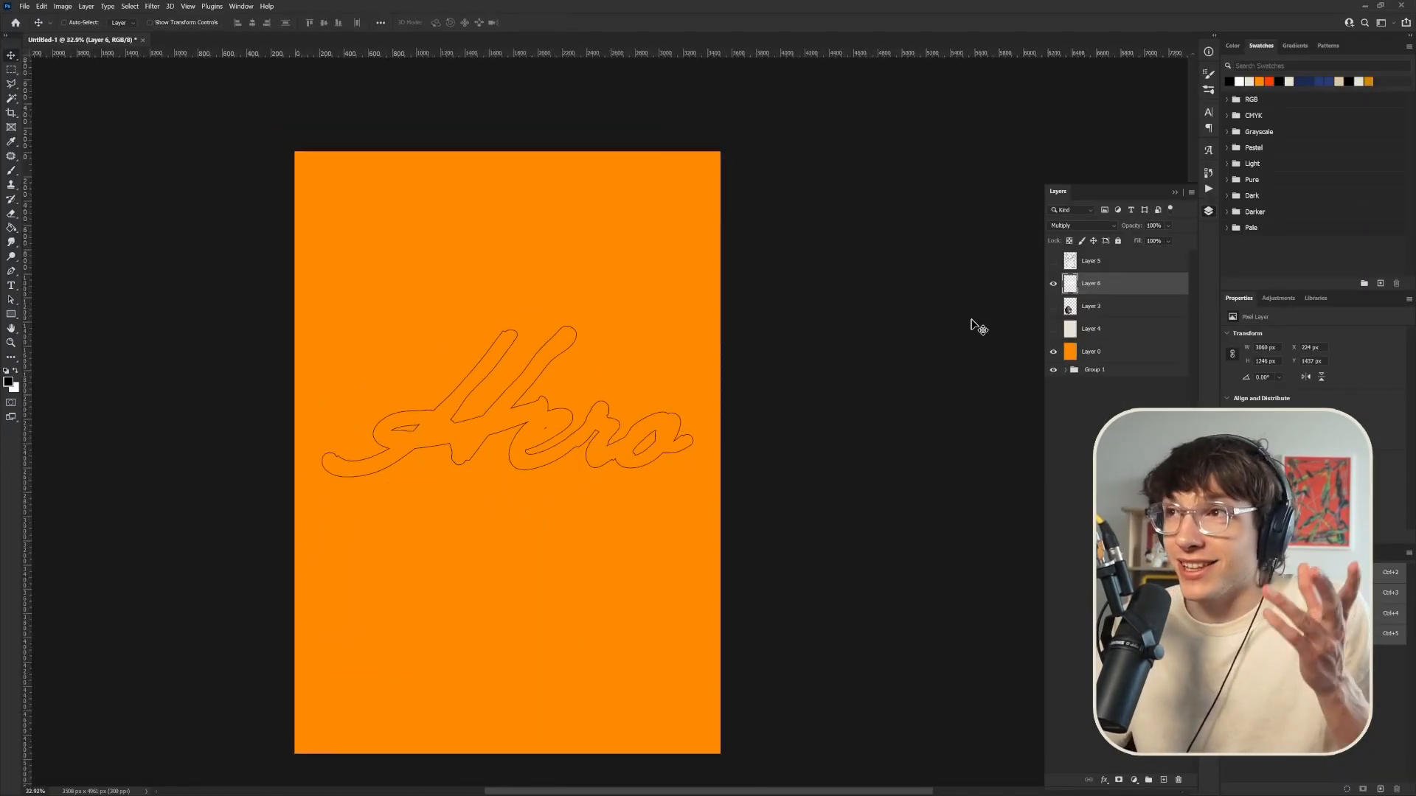
left_click_drag(619, 454, 631, 537)
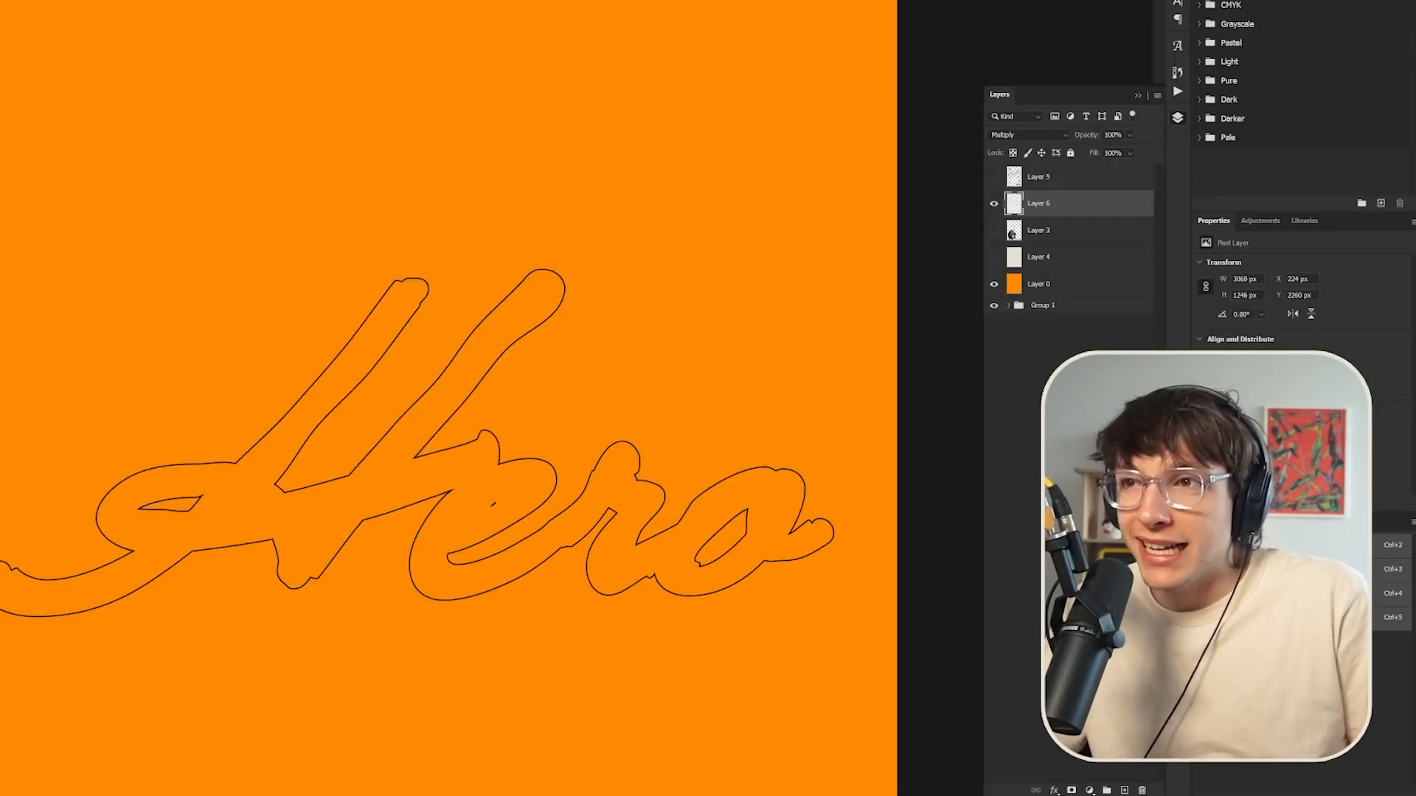
Bring the handwritten "My" over from Illustrator to the Photoshop poster, enlarge it slightly and set it at the upper left of the H
left_click(614, 788)
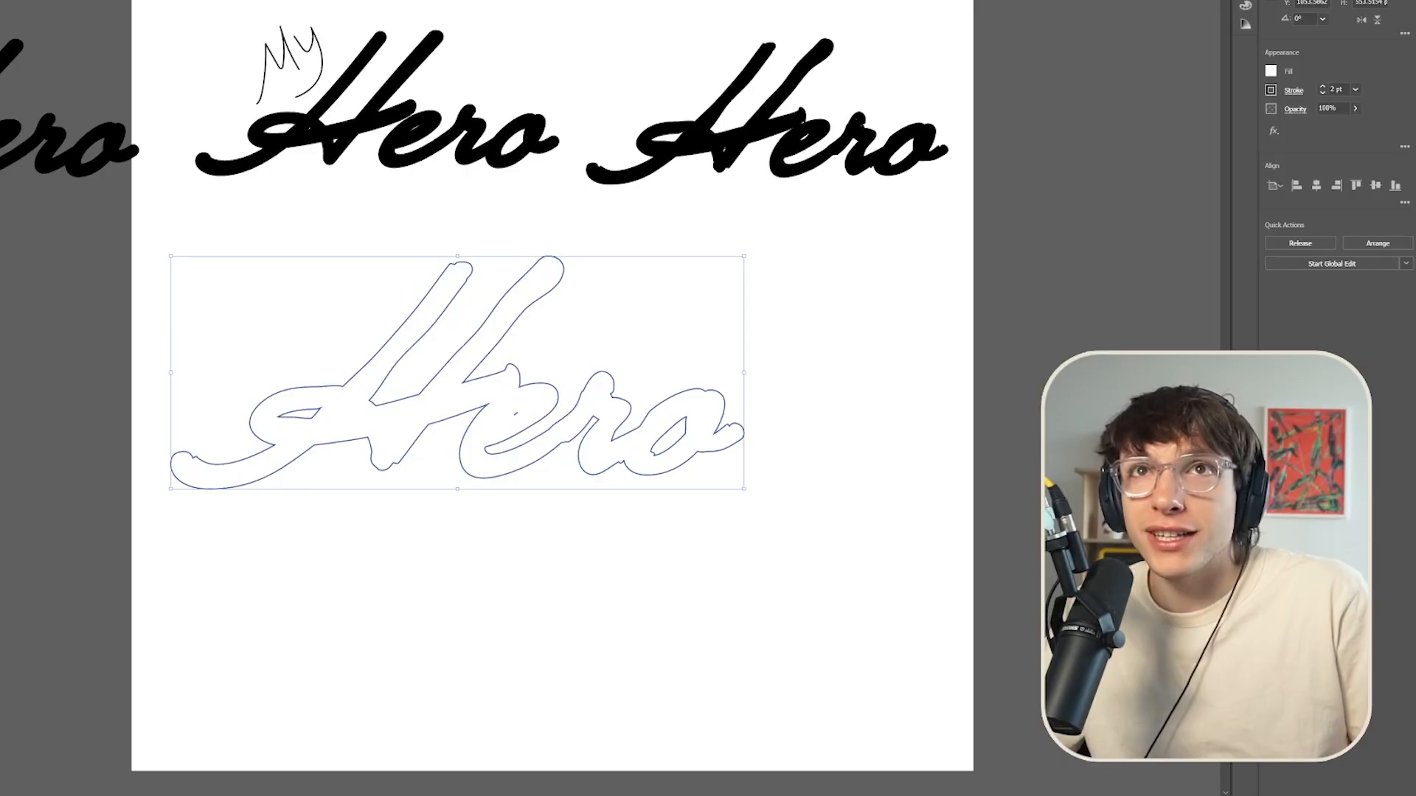
left_click_drag(394, 145, 518, 300)
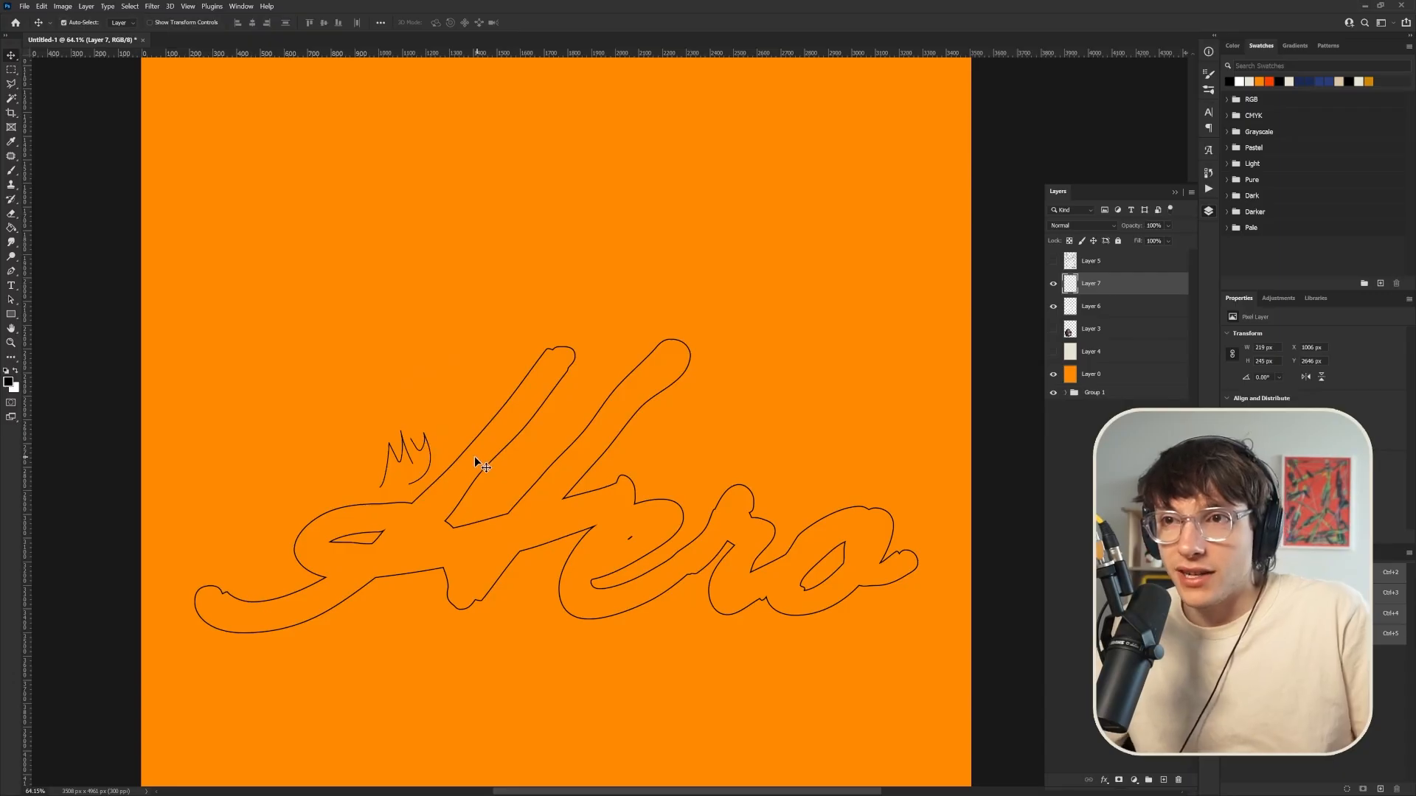
key("ctrl+t")
left_click_drag(433, 435, 441, 419)
key("Return")
key("ctrl+0")
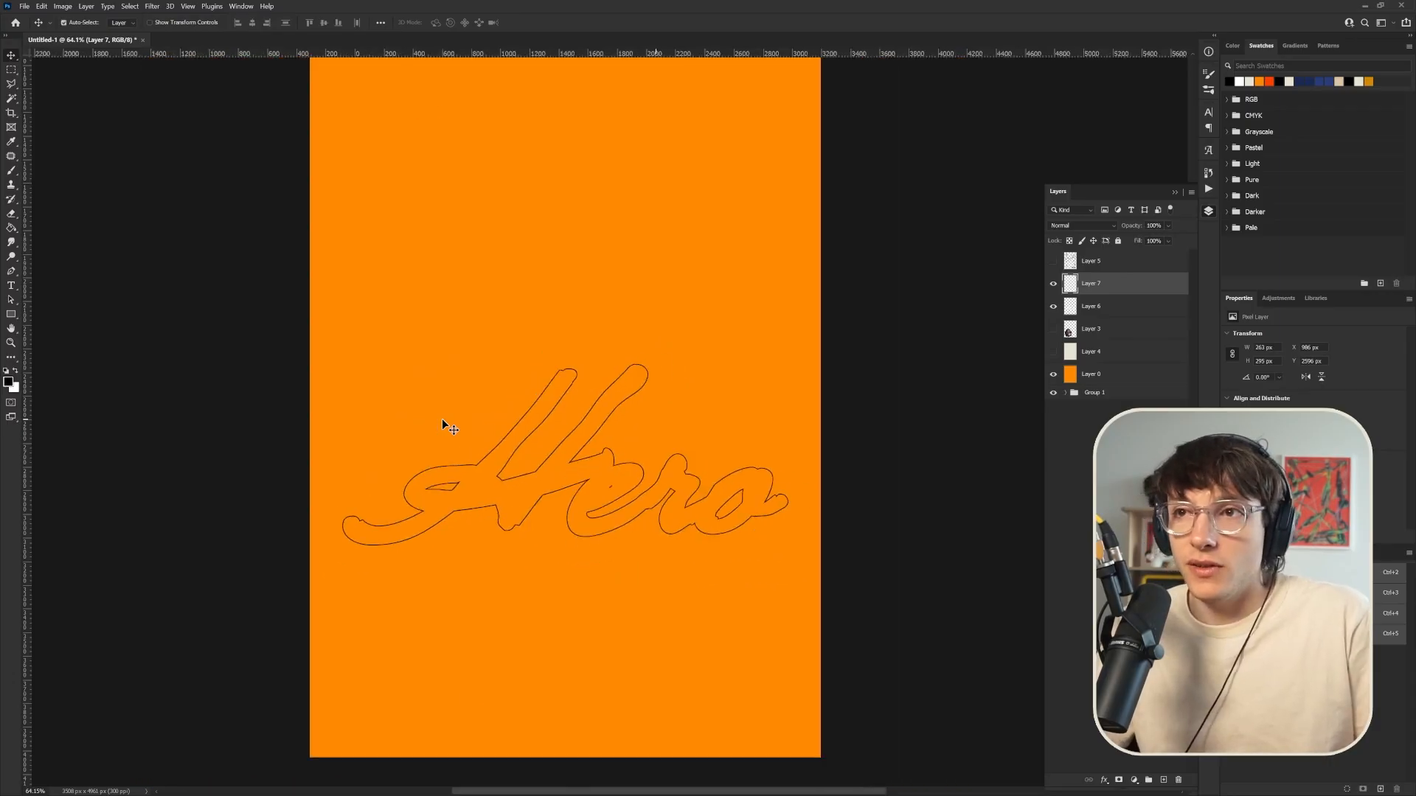
scroll(758, 493, "down", 3)
scroll(808, 528, "up", 3)
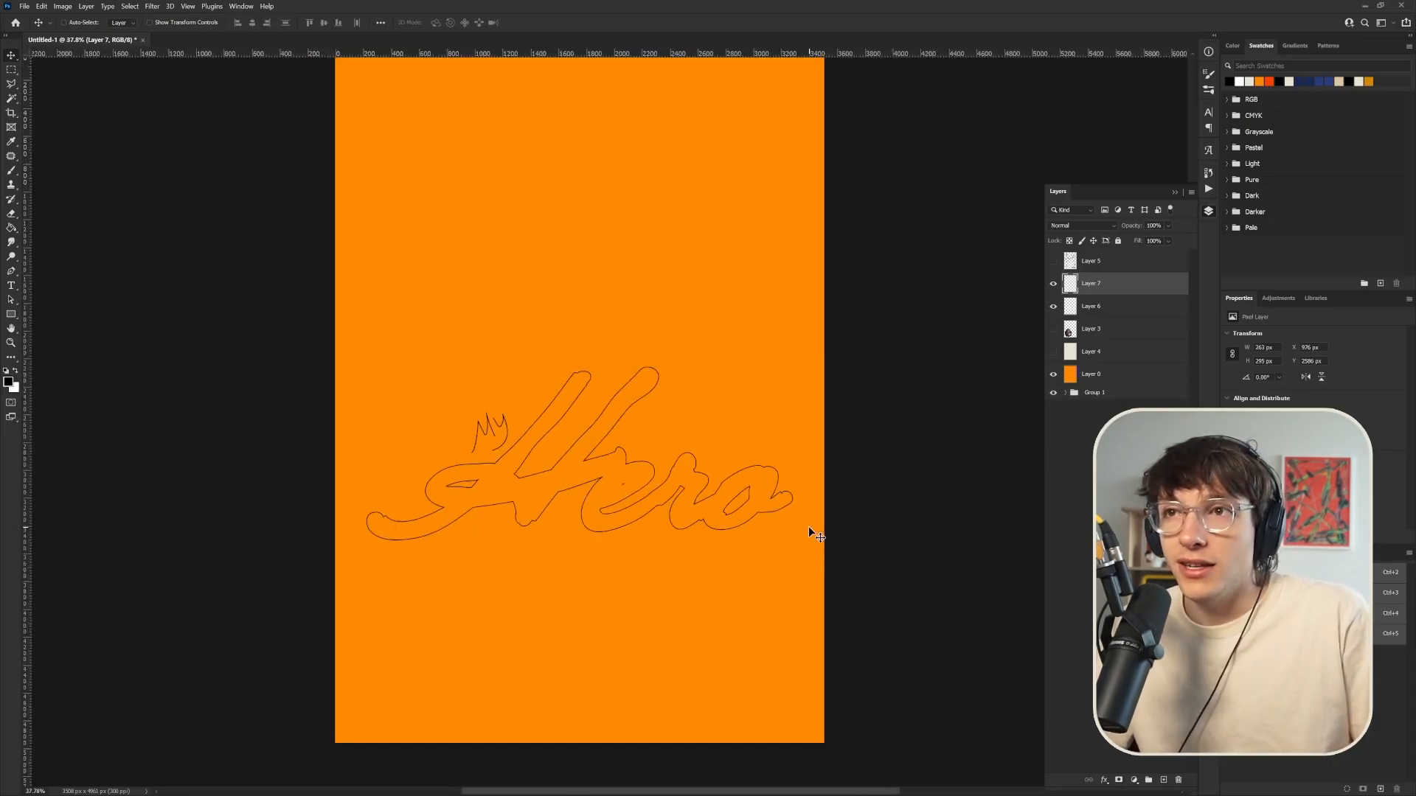
Show the monkey and move the "My" and "Hero" layers together up to the top of its head
left_click(1052, 329)
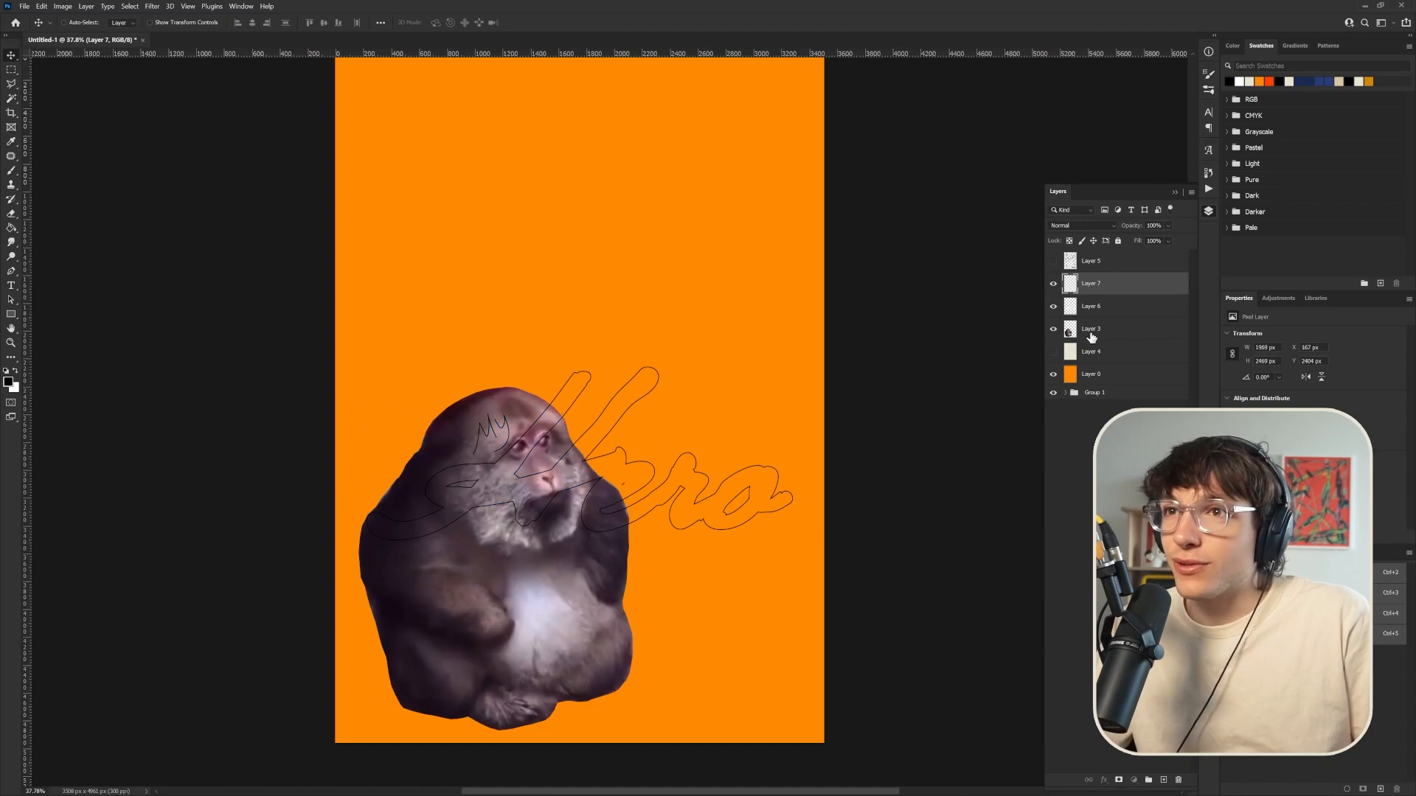
left_click(1091, 328)
left_click(1091, 284)
left_click(1091, 306, "shift")
left_click_drag(576, 474, 576, 372)
scroll(742, 326, "down", 7)
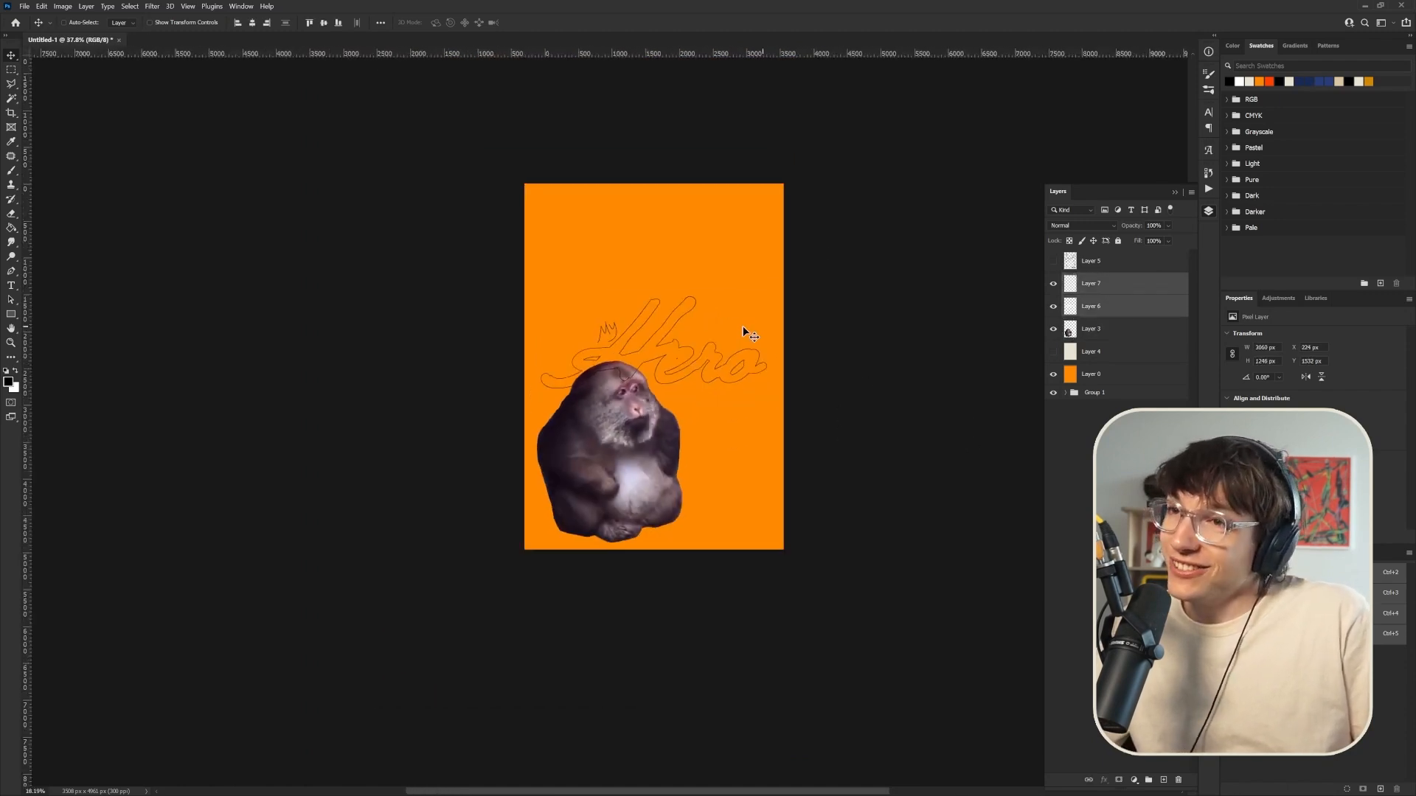
scroll(744, 297, "up", 5)
Divide the poster into horizontal thirds with a new guide layout
left_click(188, 6)
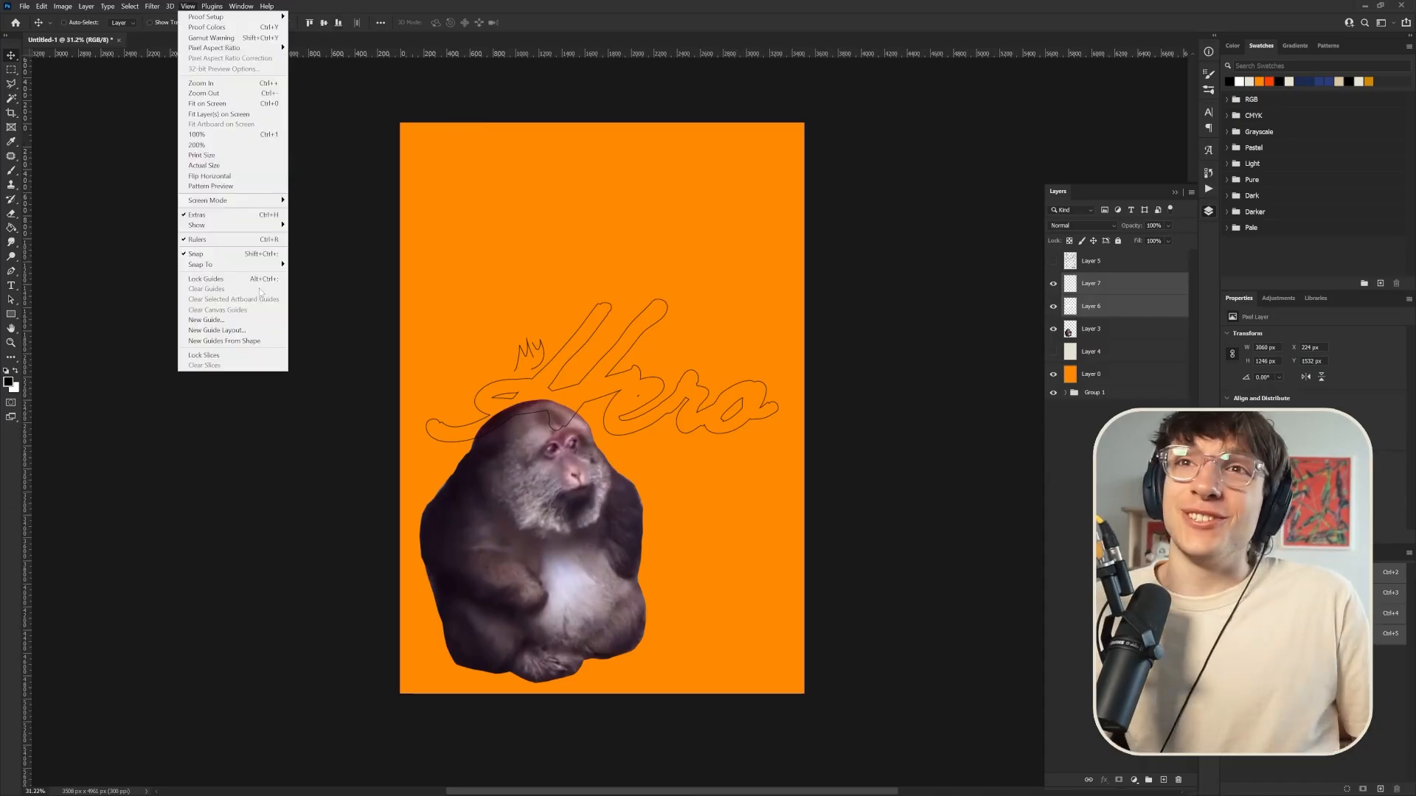
left_click(293, 330)
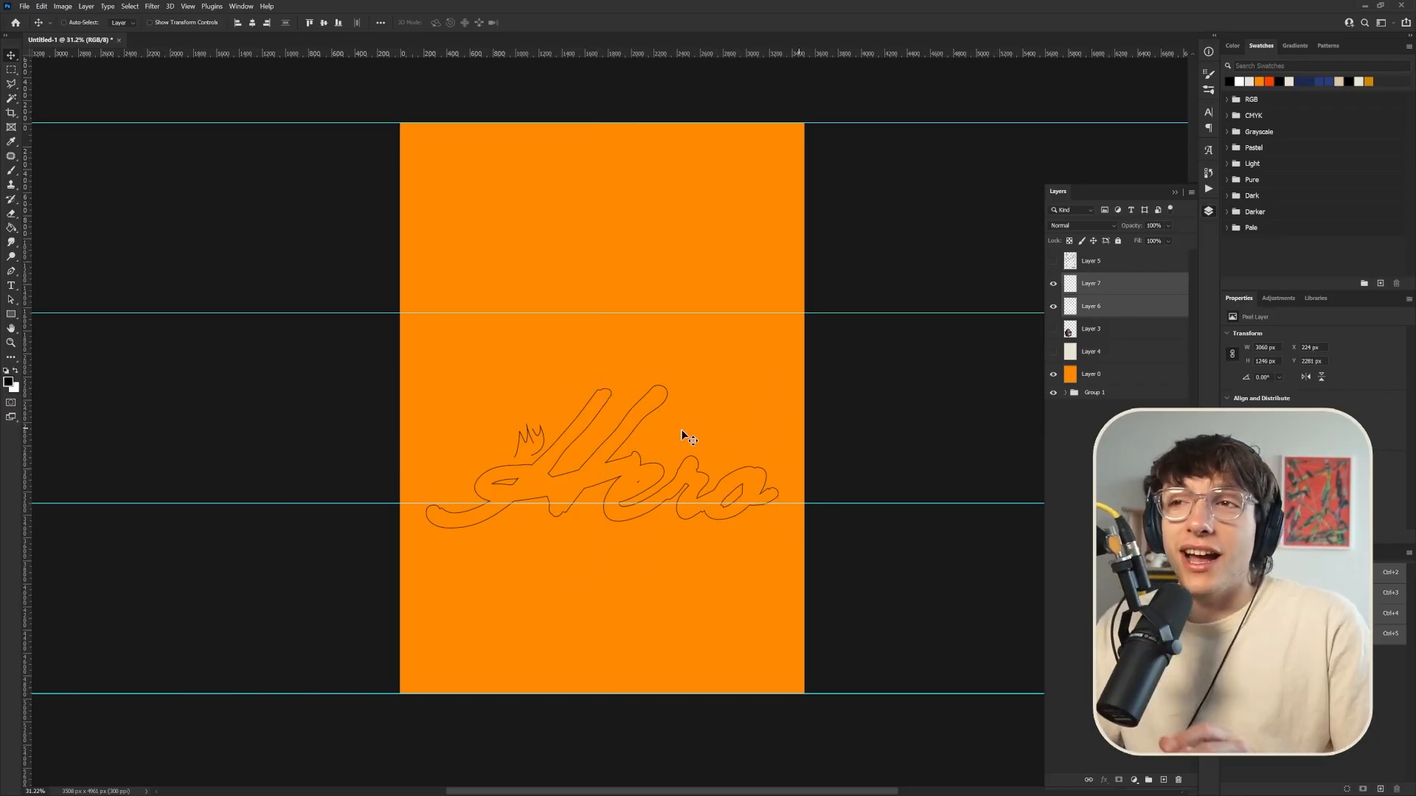
Lower the "My Hero" lettering so it sits across the lower-third guide, and clear the guides
scroll(635, 489, "up", 2)
left_click_drag(635, 489, 655, 537)
scroll(618, 647, "down", 7)
scroll(617, 646, "up", 4)
key("ctrl+z")
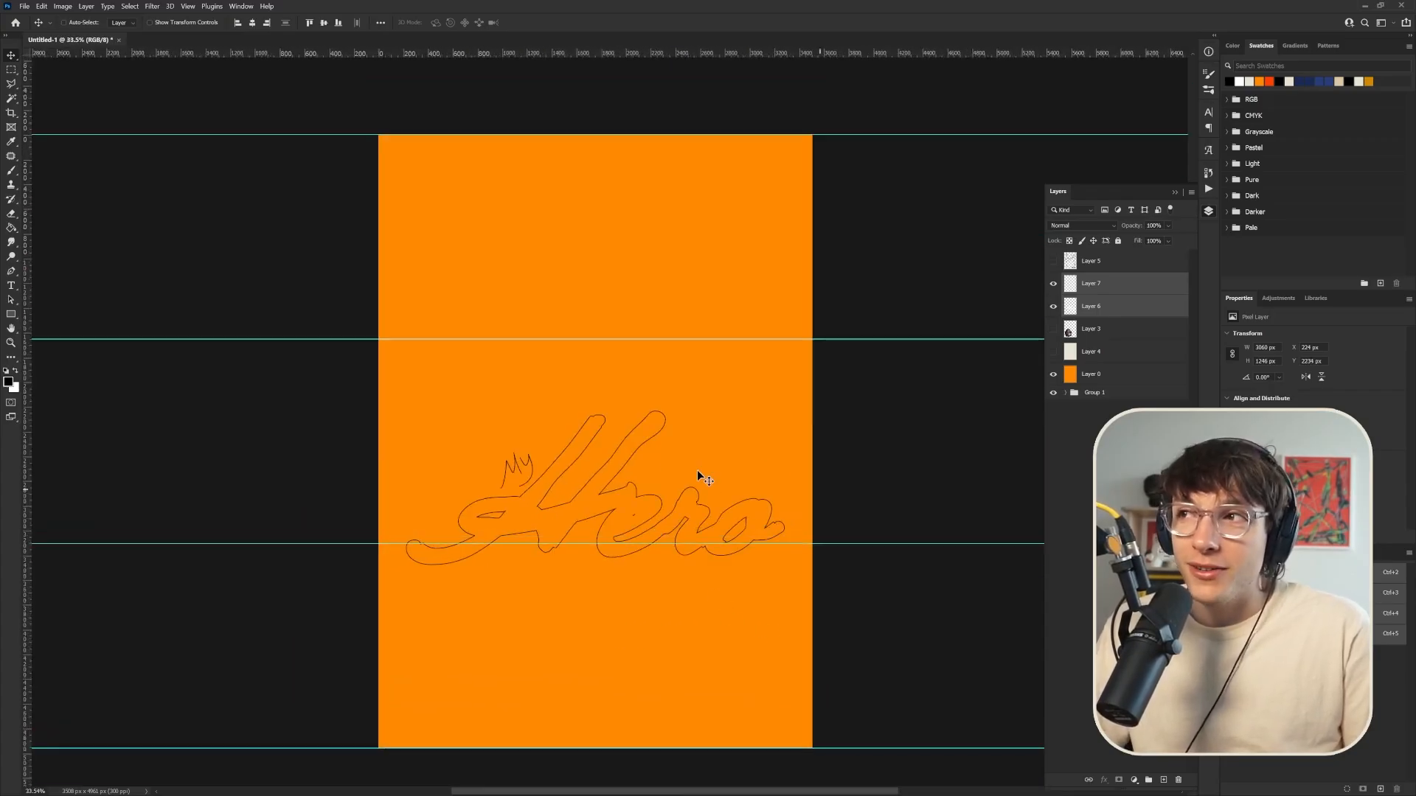
left_click_drag(669, 450, 680, 499)
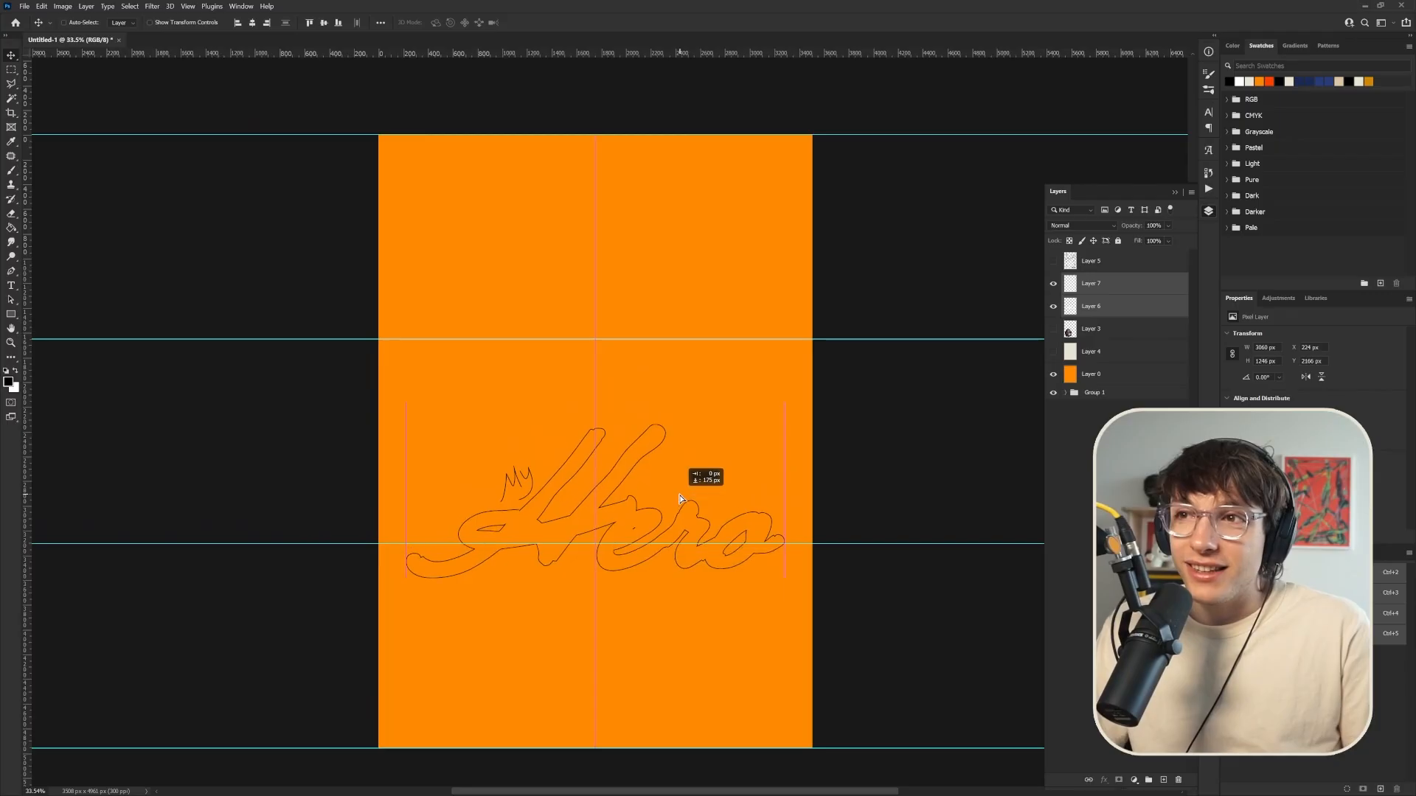
scroll(671, 560, "down", 1)
left_click(187, 6)
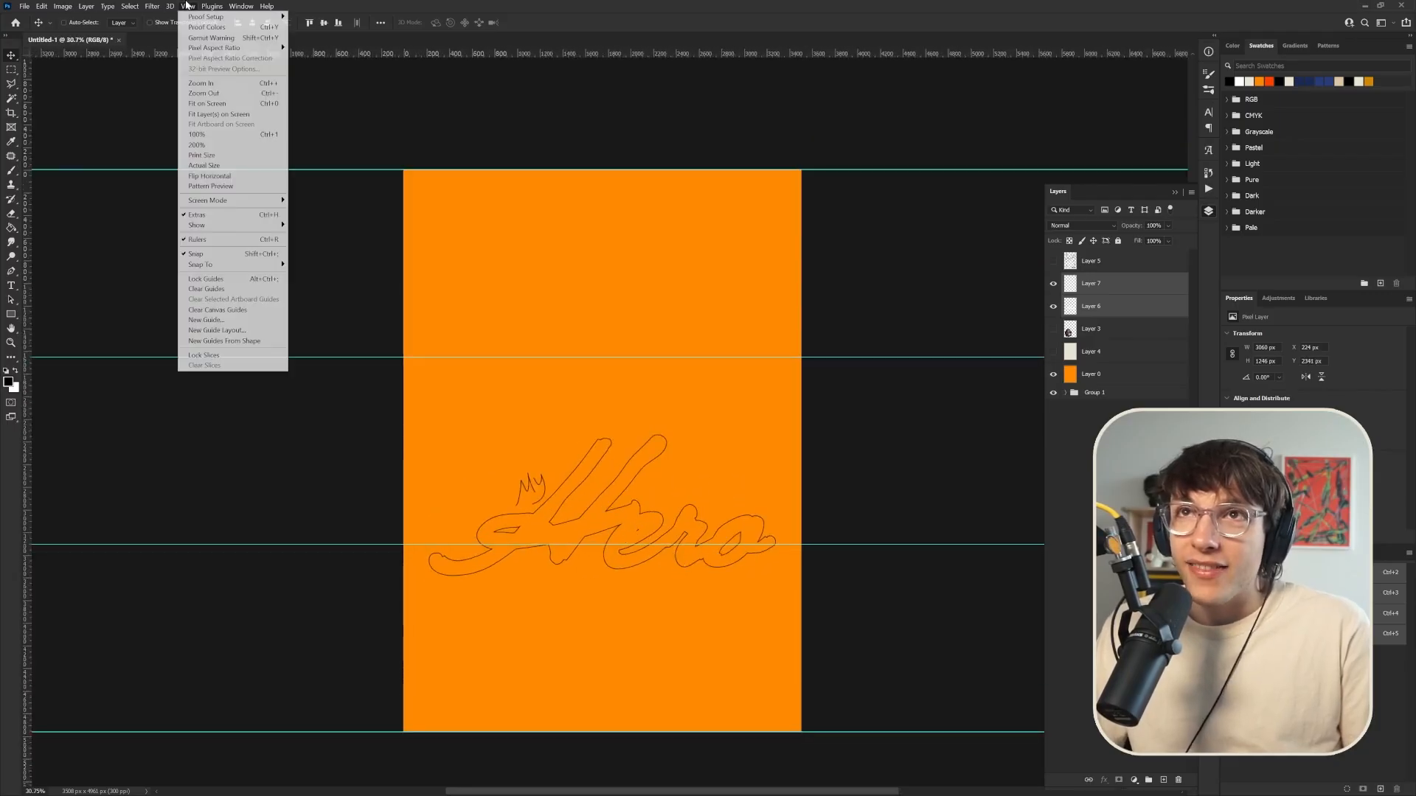
left_click(235, 290)
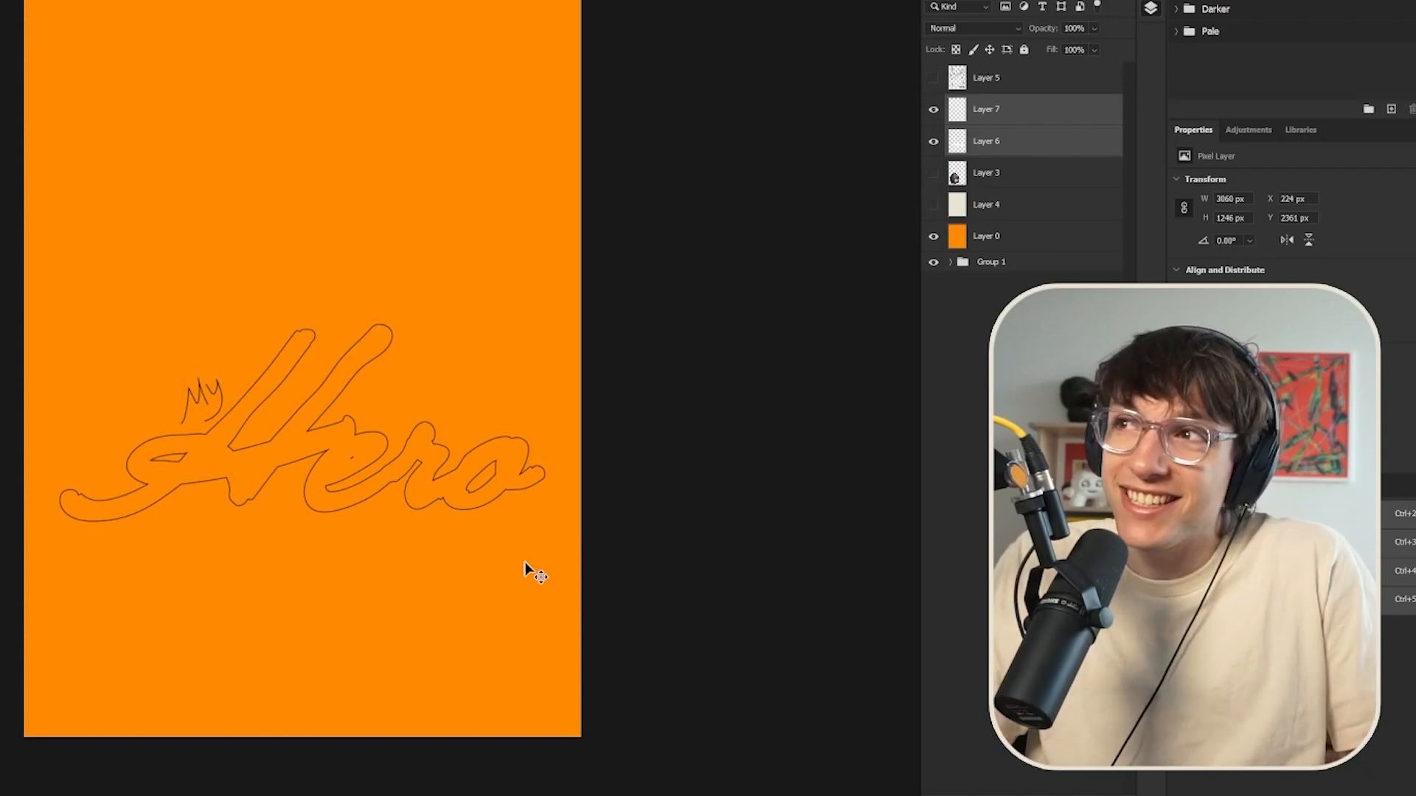
Skew the "My Hero" lettering about 7° upward to the right and enlarge it to nearly the full poster width
scroll(424, 527, "down", 2)
scroll(461, 531, "up", 4)
key("ctrl+t")
left_click_drag(771, 501, 770, 455)
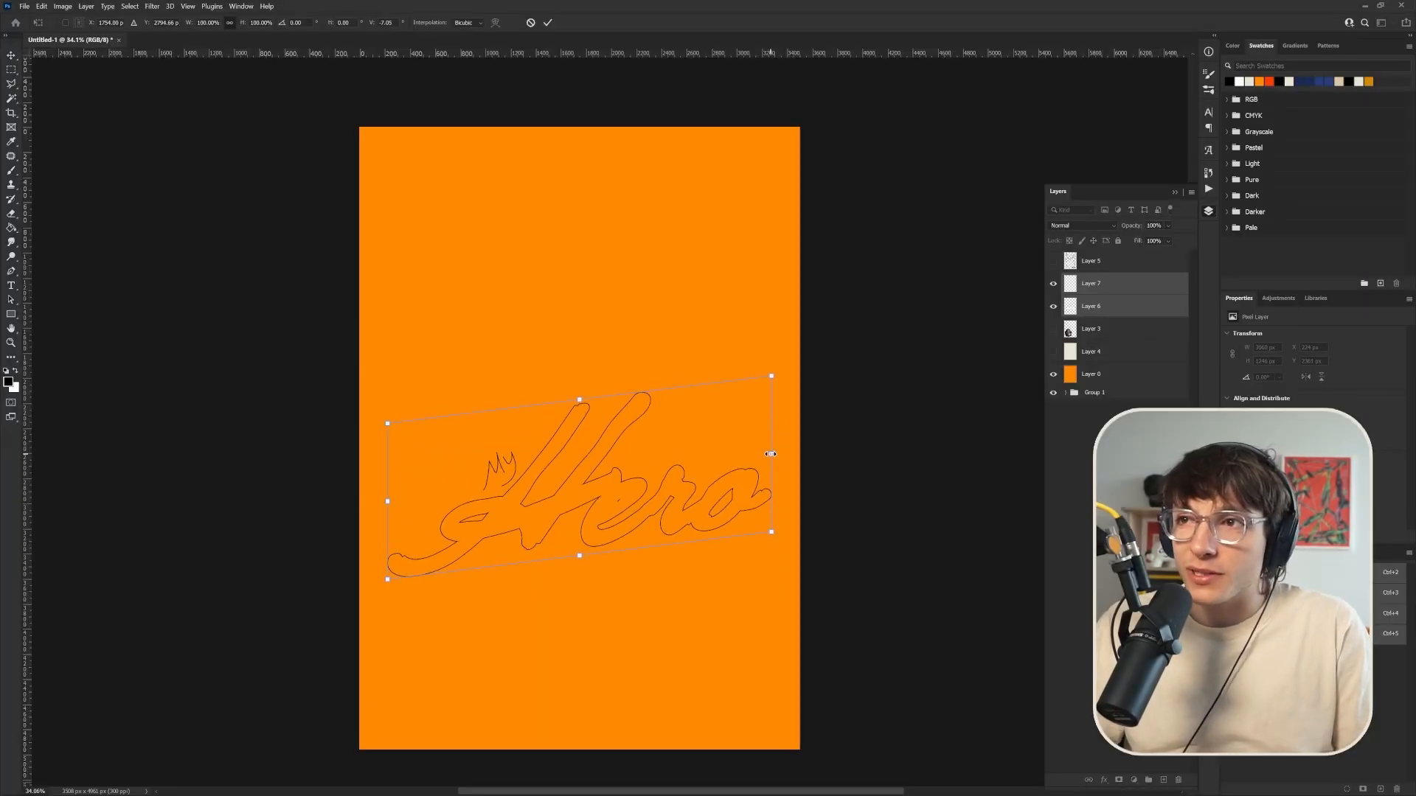
key("ctrl+z")
left_click_drag(773, 486, 791, 484)
key("Return")
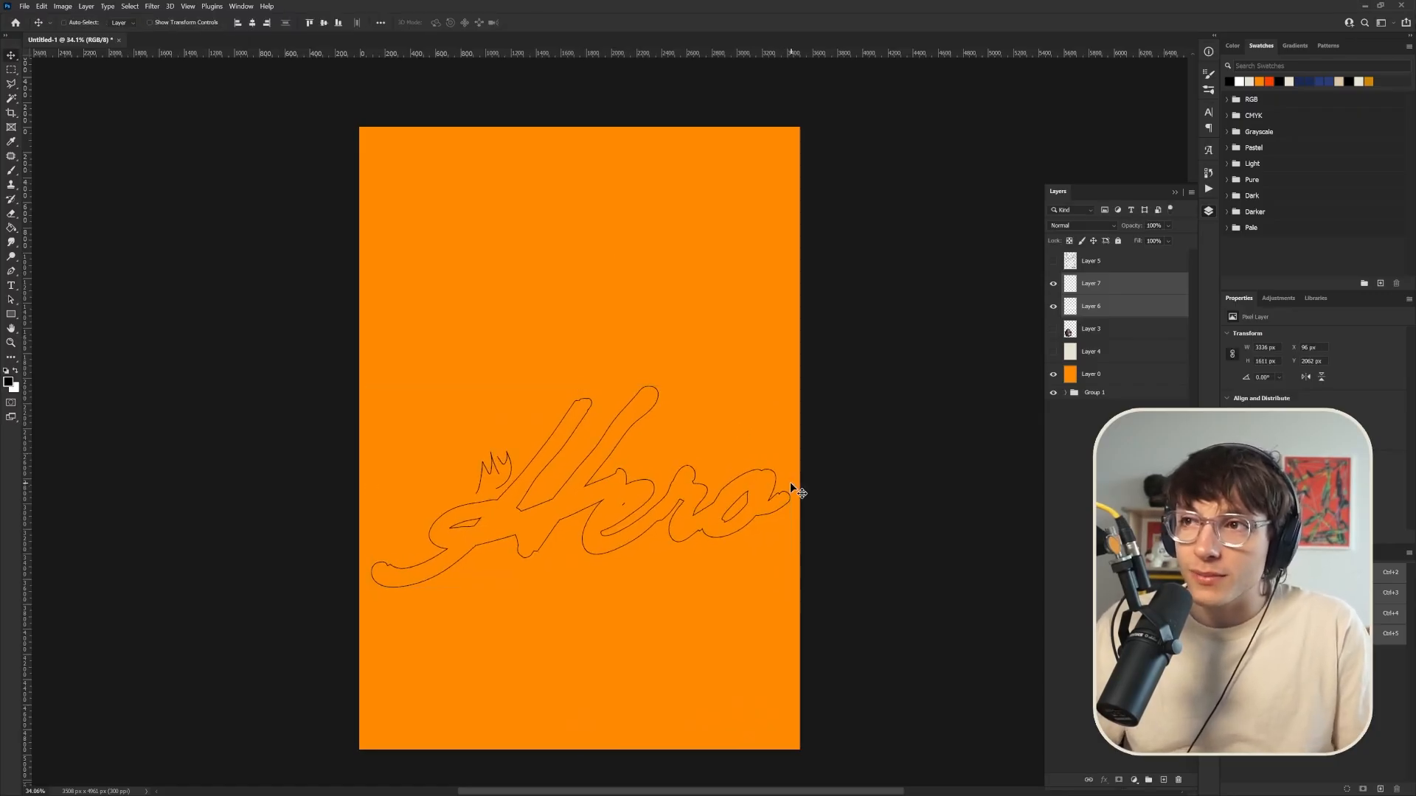
scroll(790, 483, "down", 3)
scroll(781, 487, "up", 4)
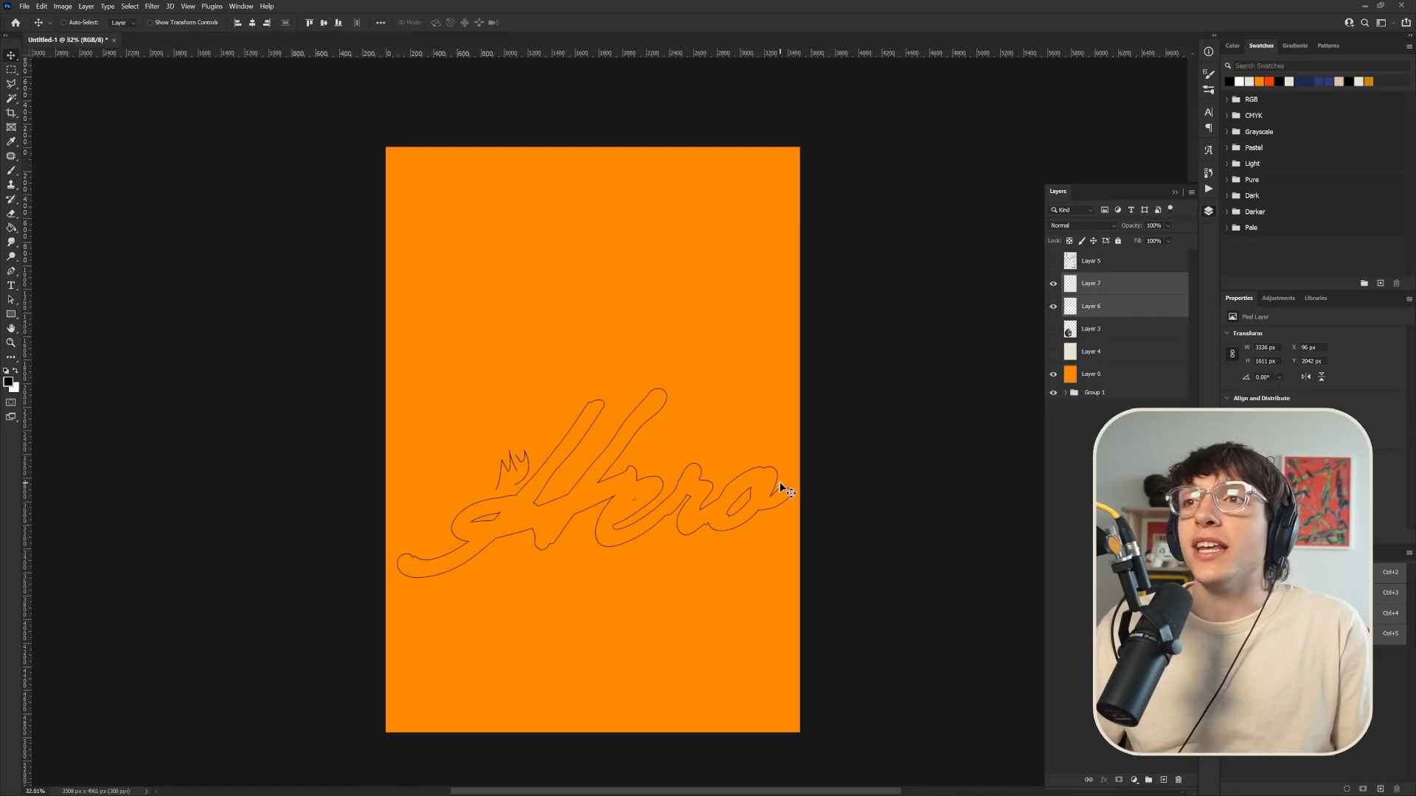
scroll(463, 479, "up", 3)
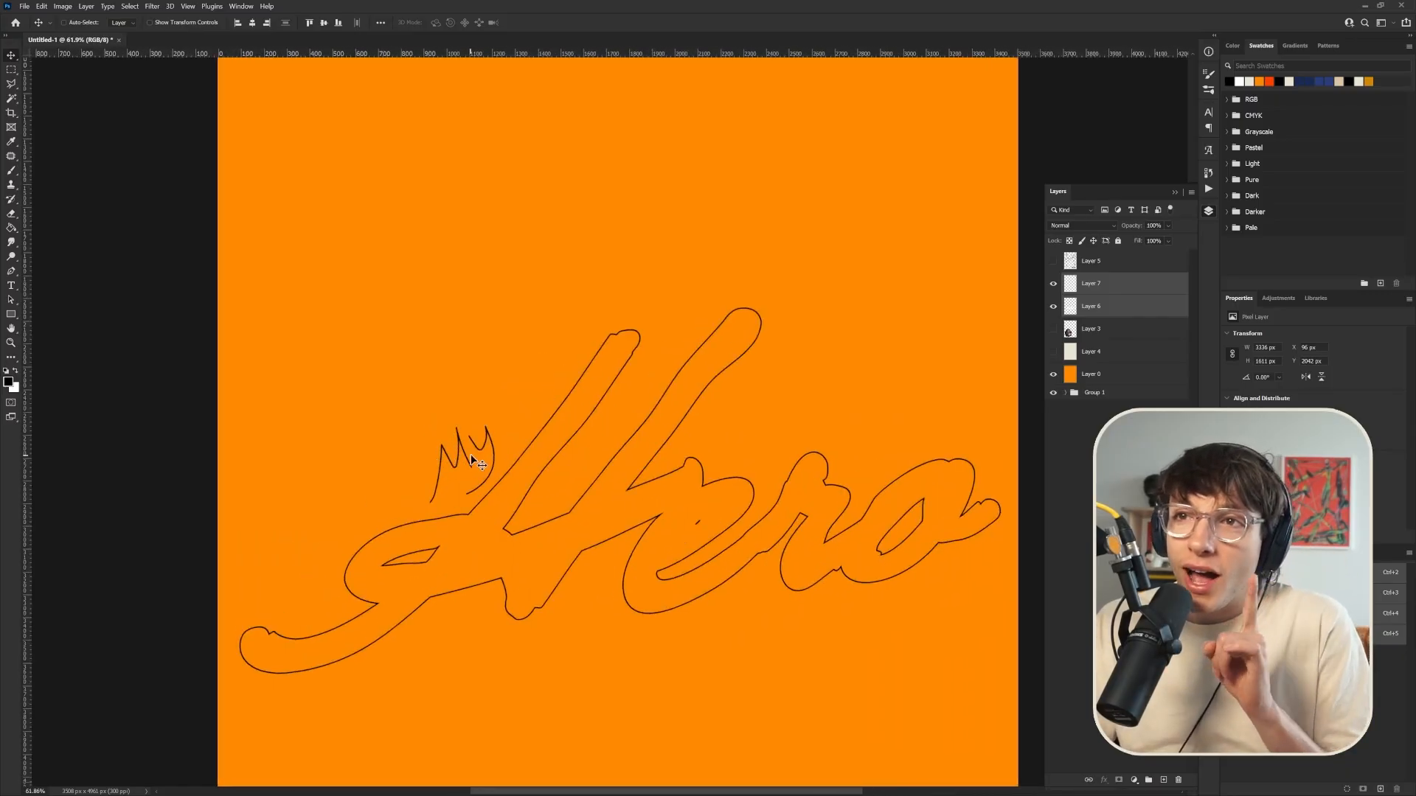
scroll(467, 468, "down", 5)
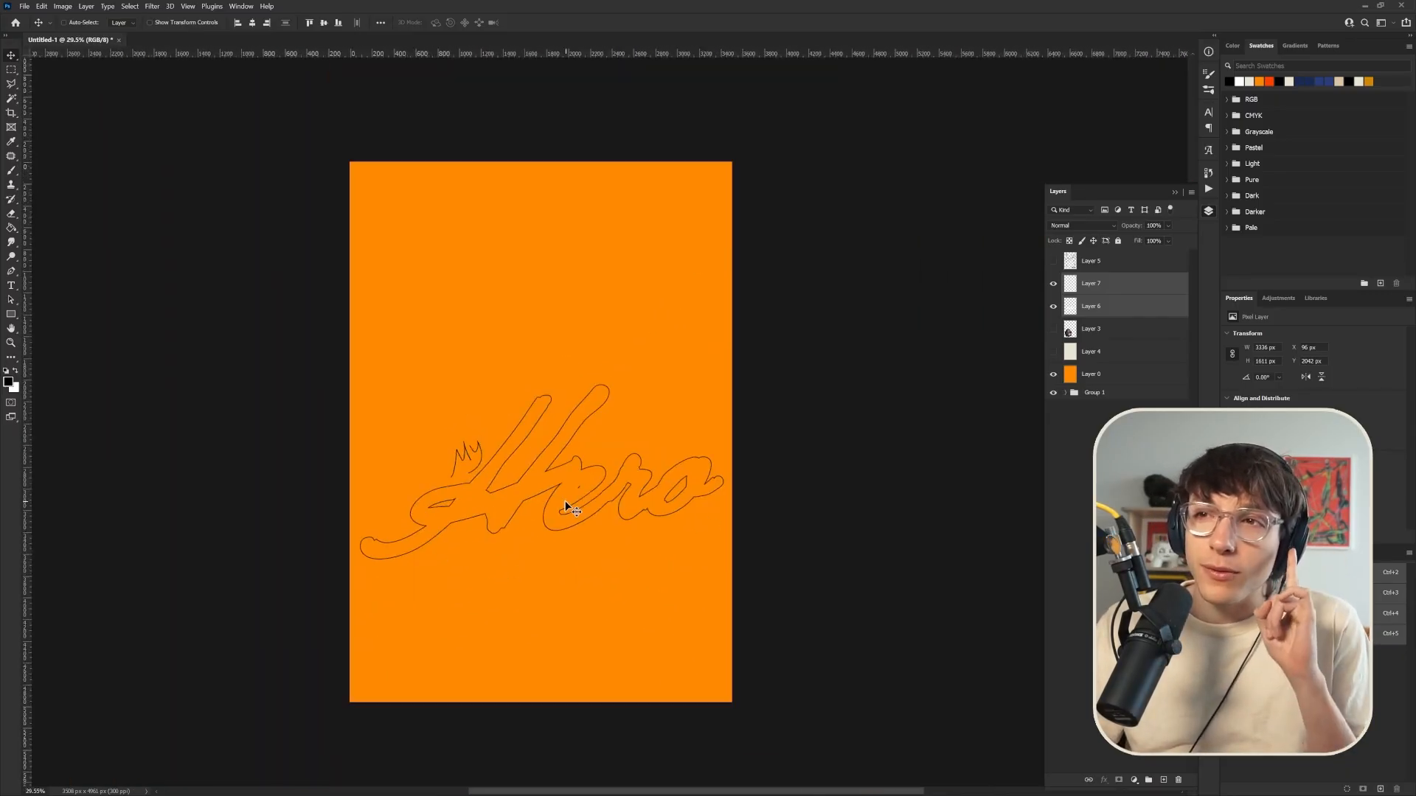
scroll(458, 463, "up", 1)
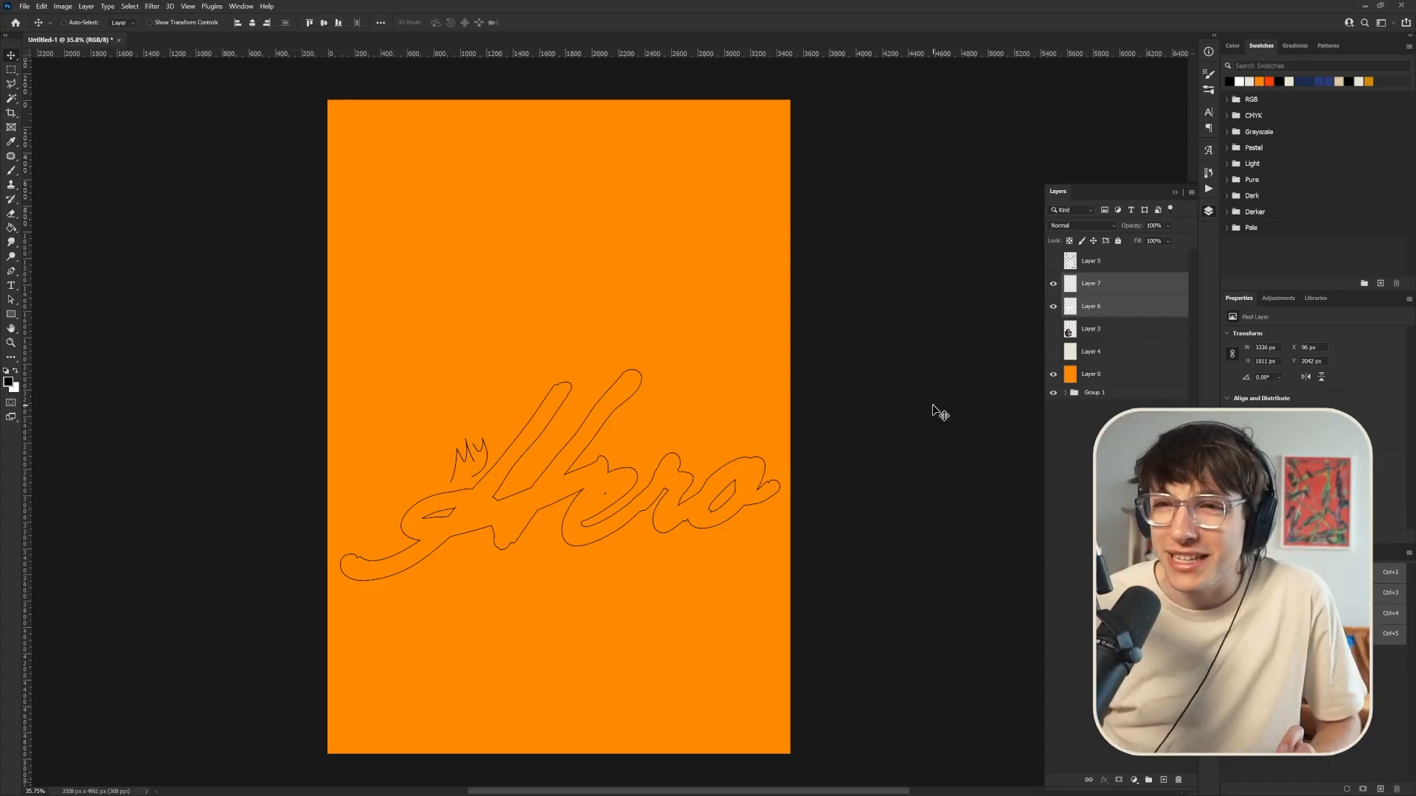
Show the monkey layer and duplicate the orange background layer directly above it
left_click(1089, 330)
left_click(1053, 328)
scroll(560, 536, "down", 1)
scroll(637, 607, "up", 1)
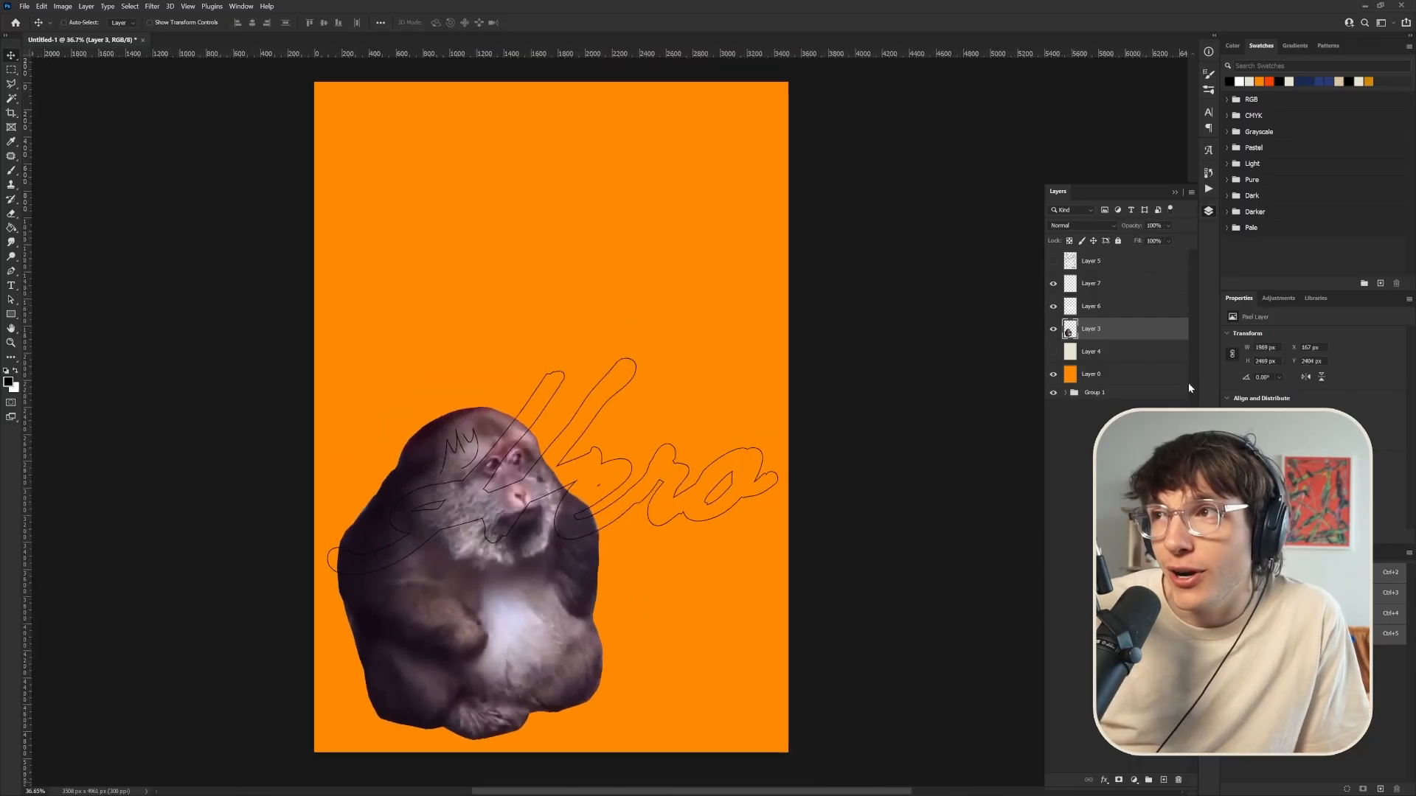
left_click_drag(1097, 377, 1131, 333)
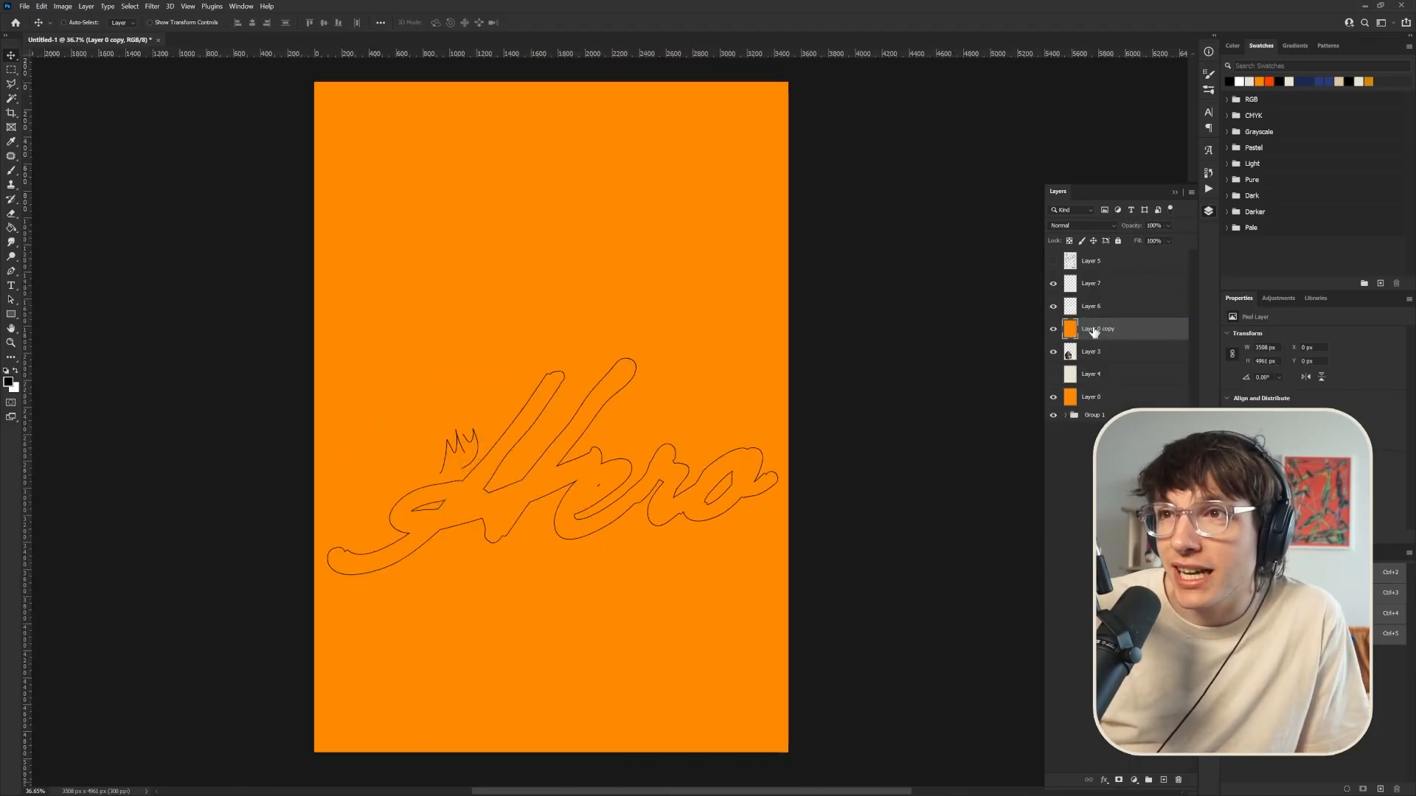
Set the duplicated orange layer's blend mode to Darker Color
left_click(1080, 224)
left_click(1073, 295)
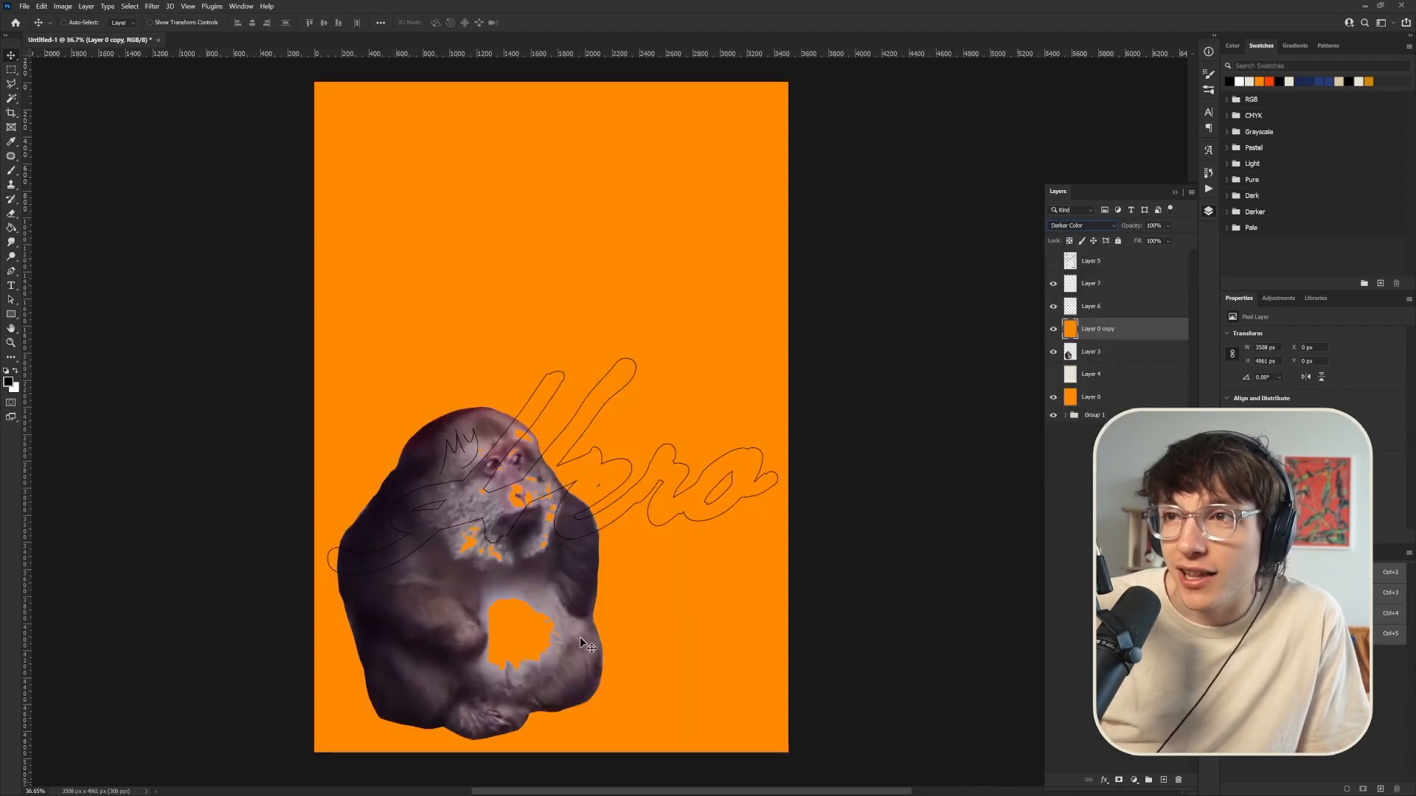
scroll(544, 599, "down", 3)
scroll(544, 599, "up", 3)
scroll(544, 599, "up", 1)
scroll(544, 599, "down", 3)
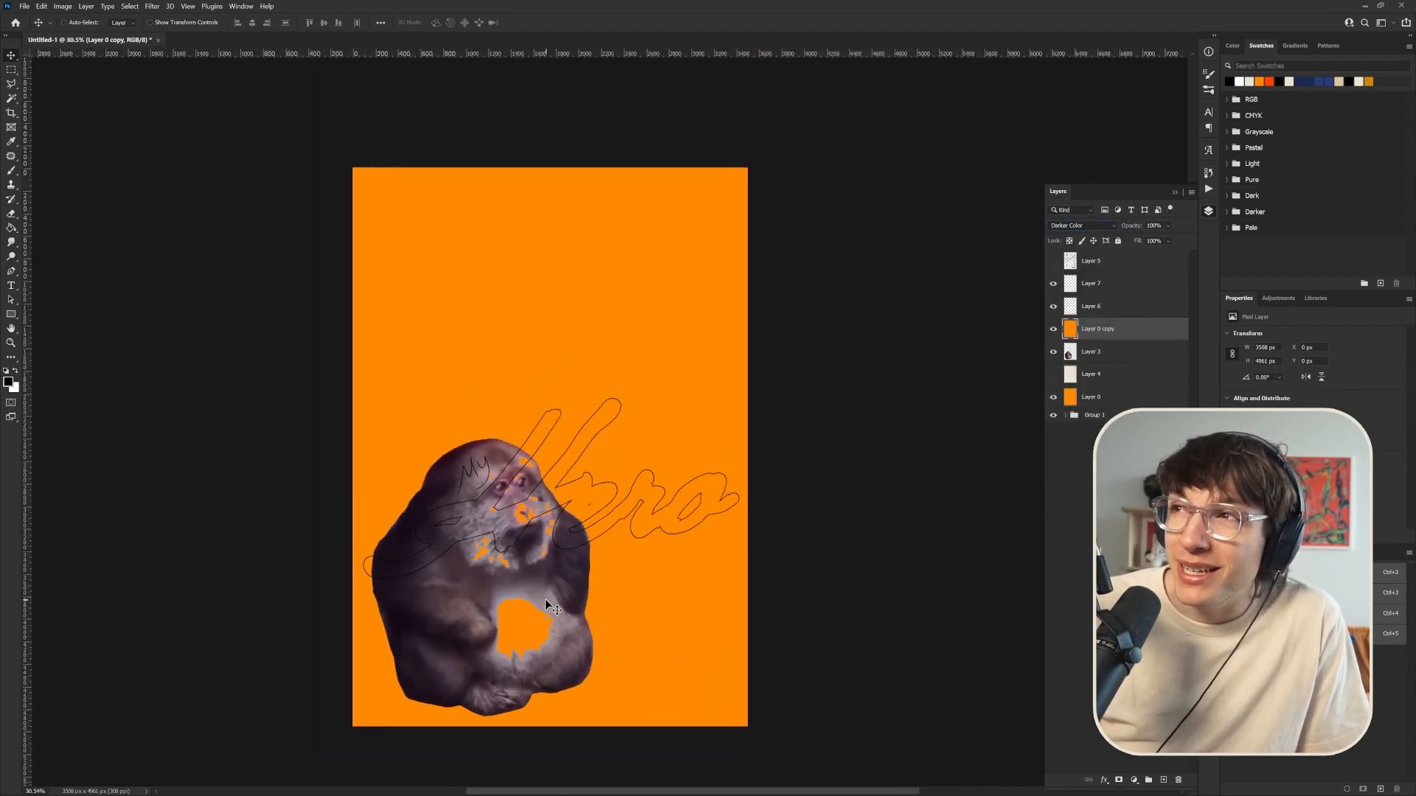
Undo the Darker Color blend and leave only a duplicate of the monkey layer showing over the orange background
key("ctrl+z")
left_click(1053, 329)
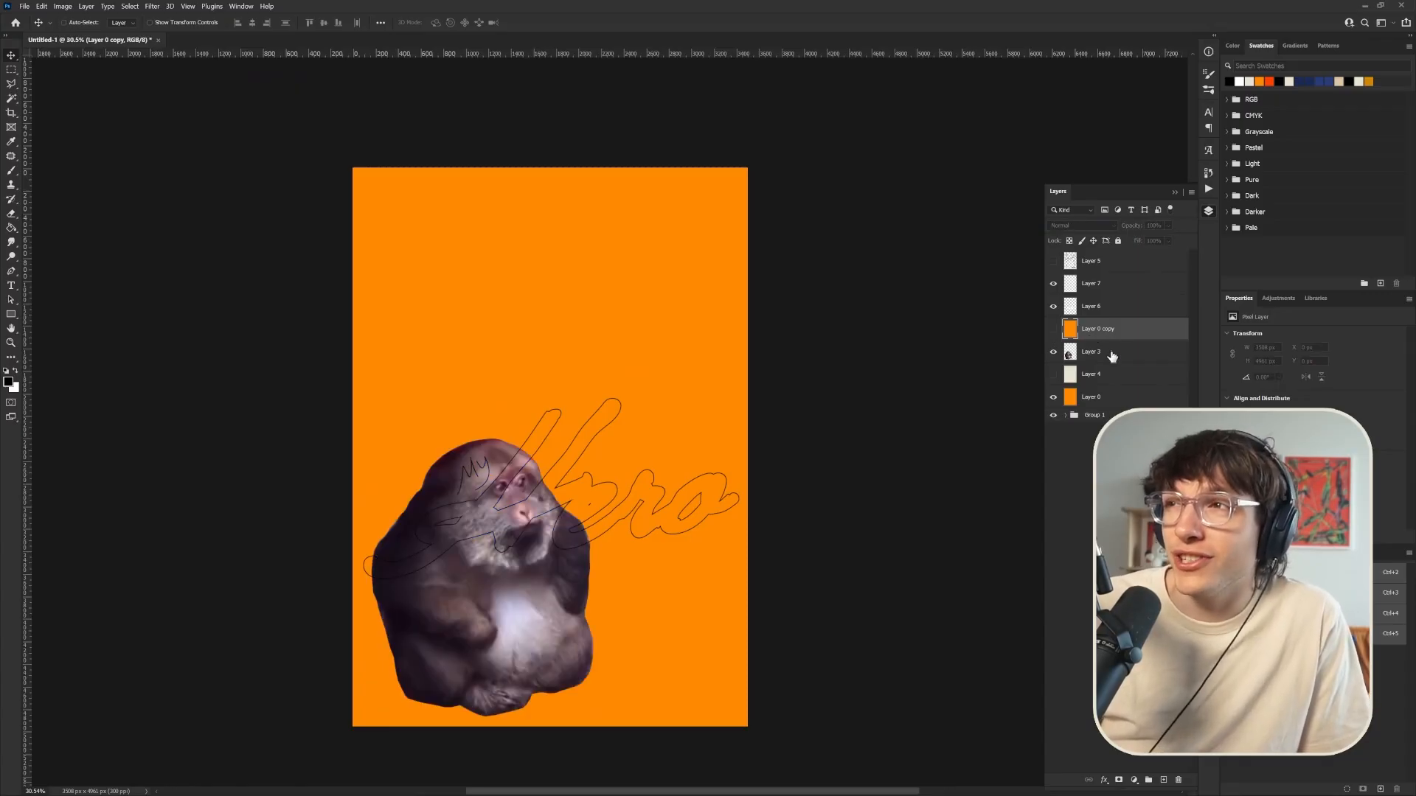
left_click(564, 604)
scroll(559, 608, "up", 2)
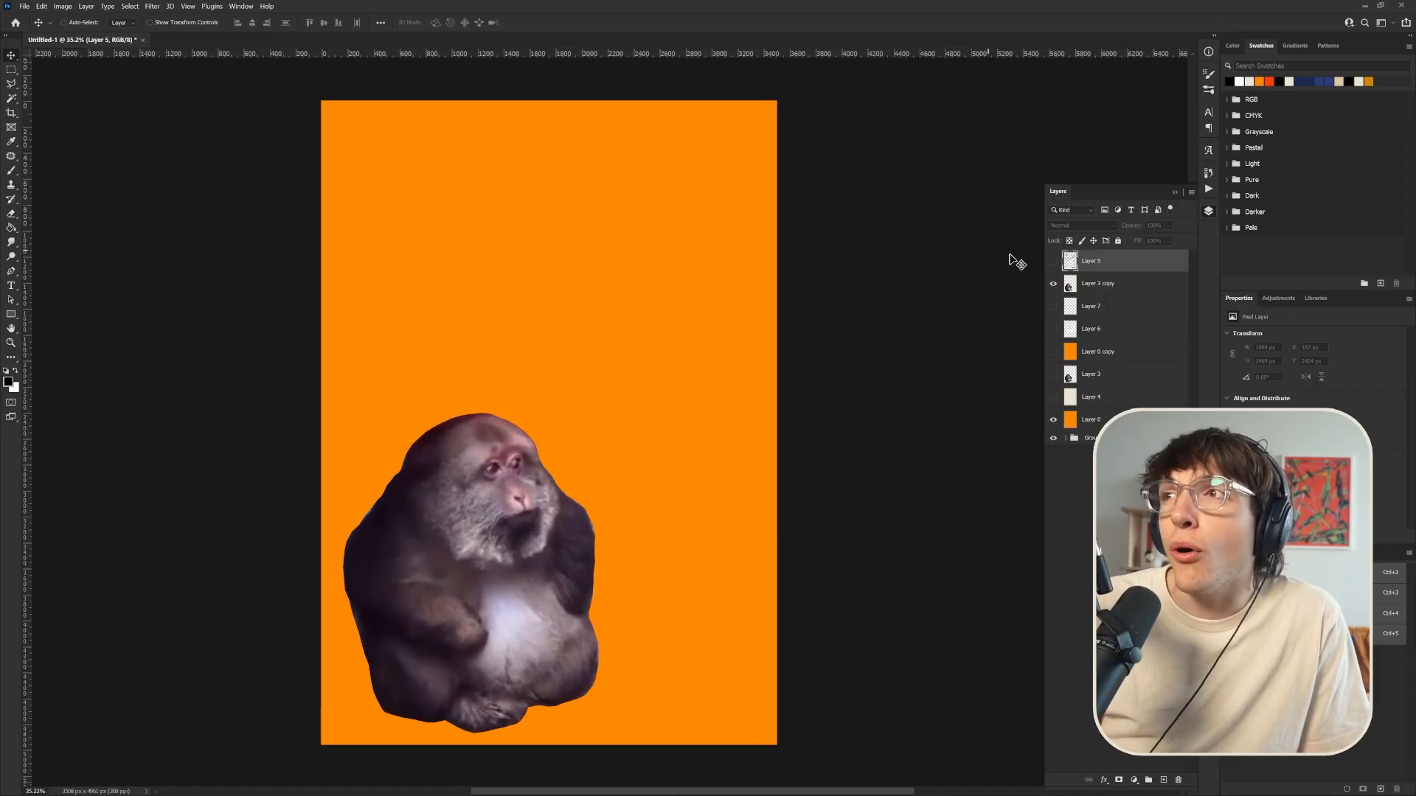
Convert the duplicated monkey layer to a Smart Object
left_click(1097, 283)
scroll(475, 672, "up", 6)
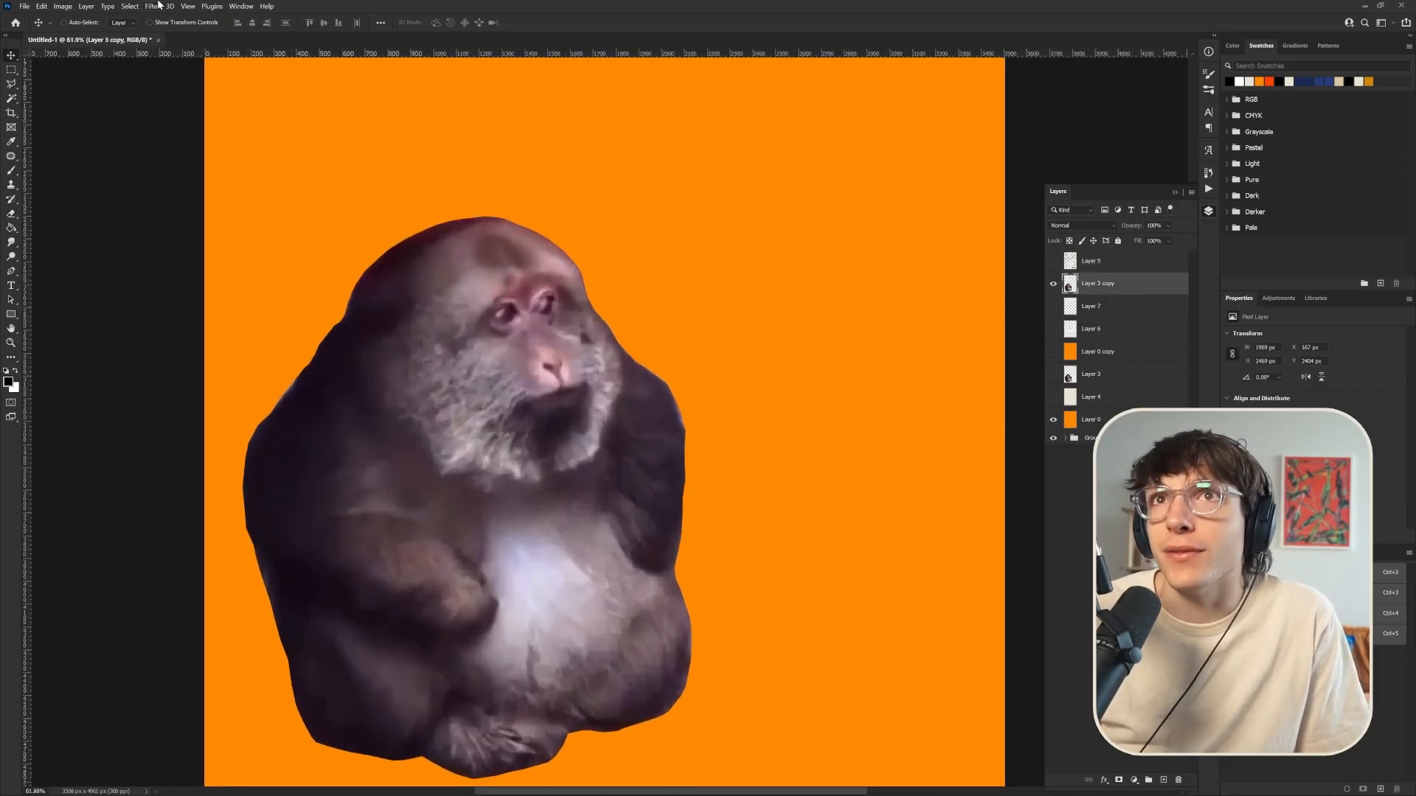
left_click(154, 6)
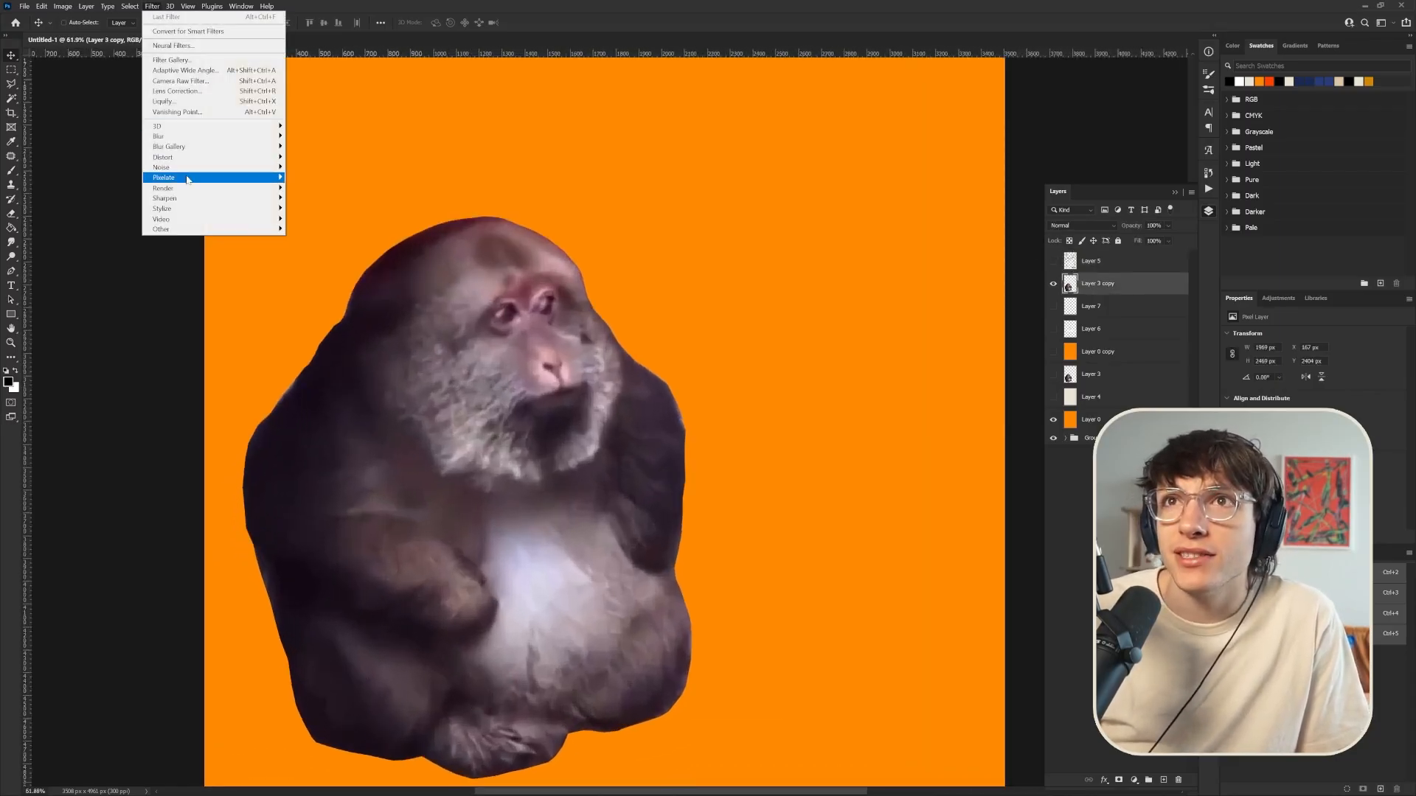
left_click(1097, 302)
right_click(1105, 286)
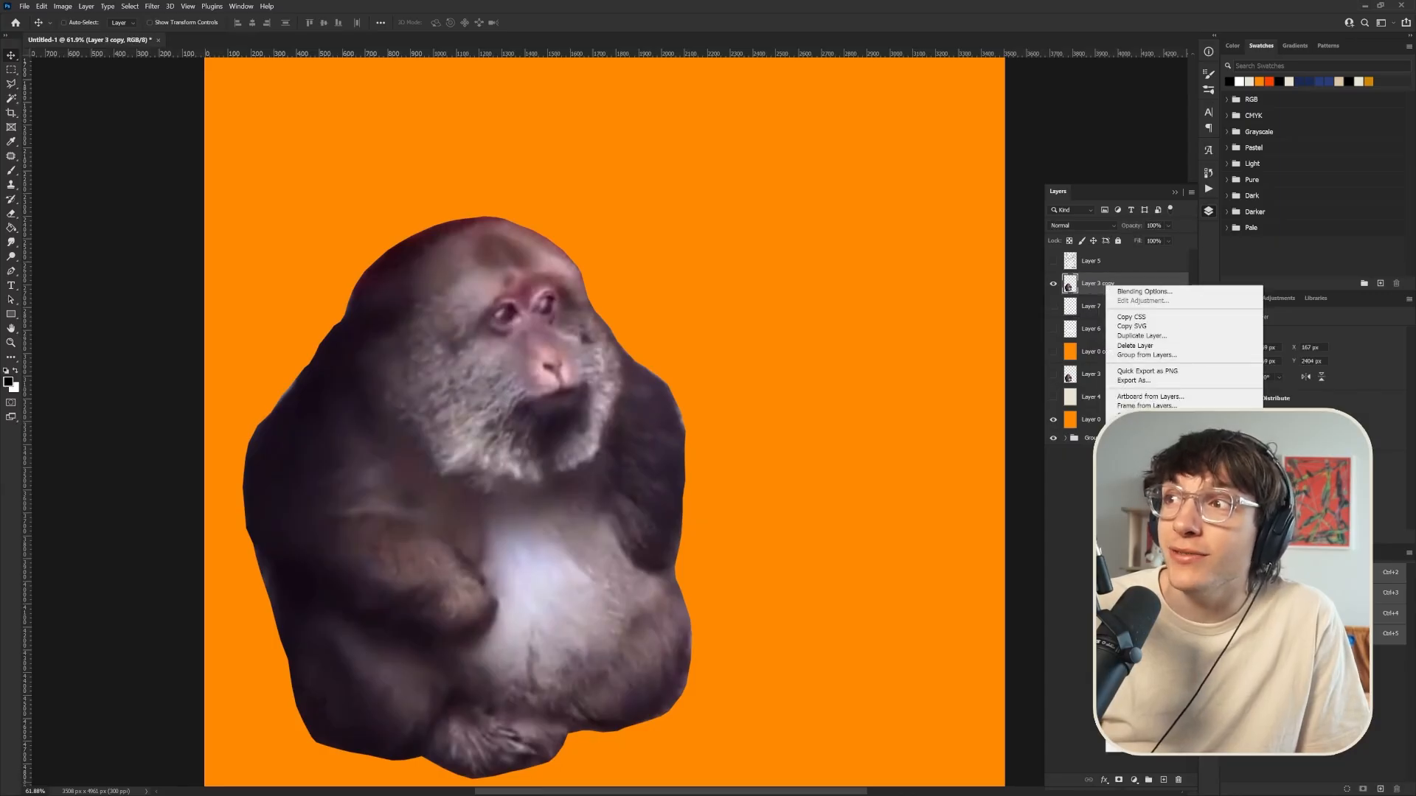
left_click(1151, 354)
scroll(455, 642, "down", 2)
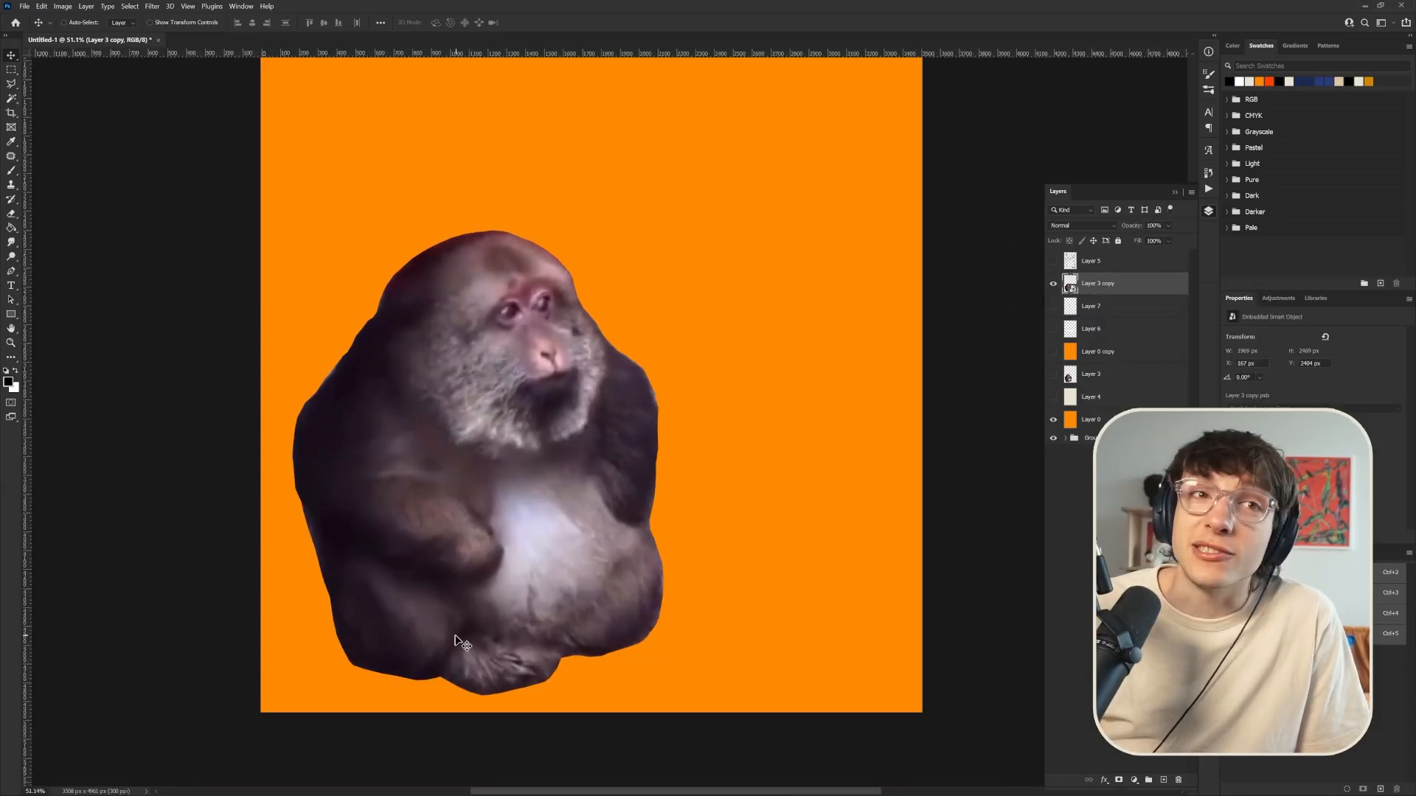
Add monochromatic Gaussian noise to the monkey Smart Object with the Add Noise filter
left_click(153, 6)
mouse_move(265, 163)
left_click(310, 169)
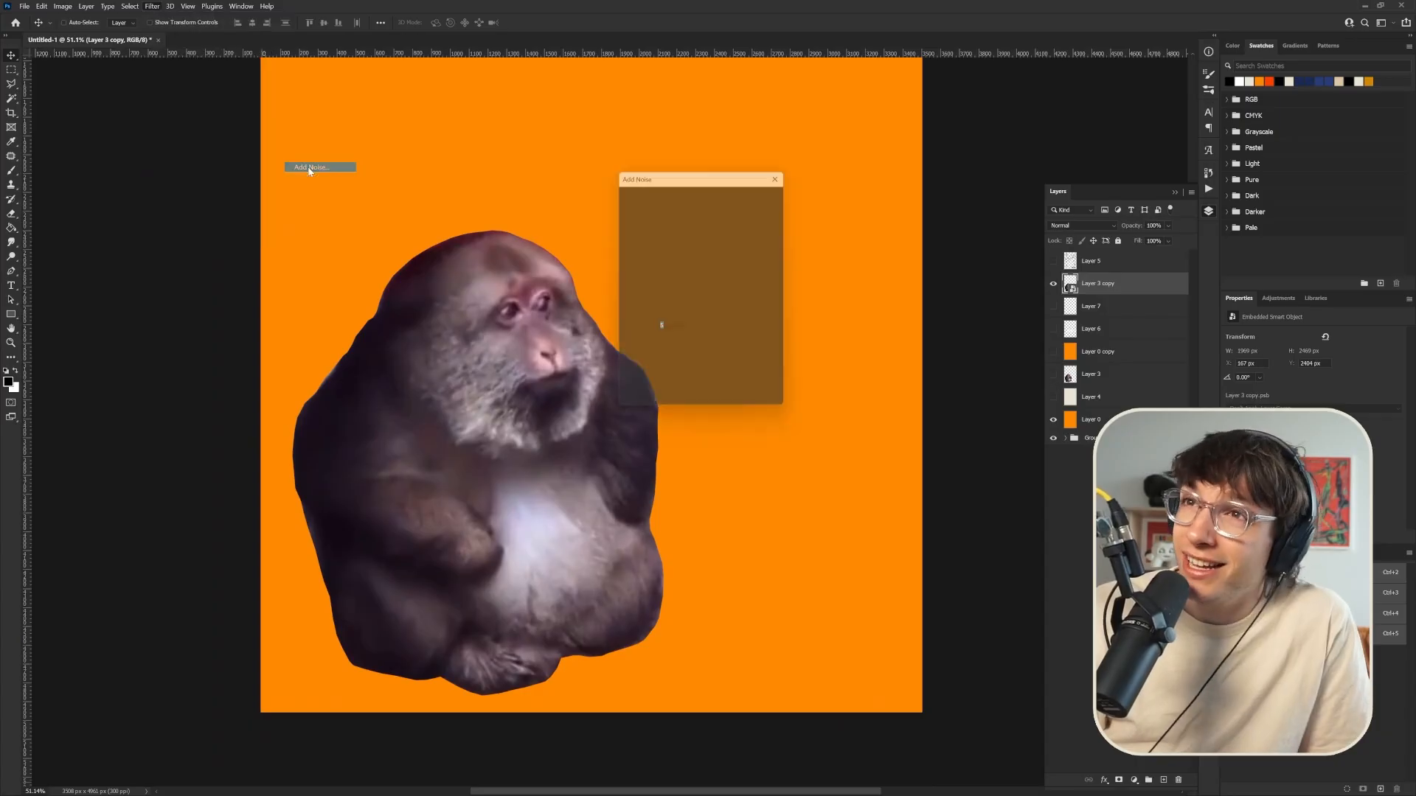
type("7")
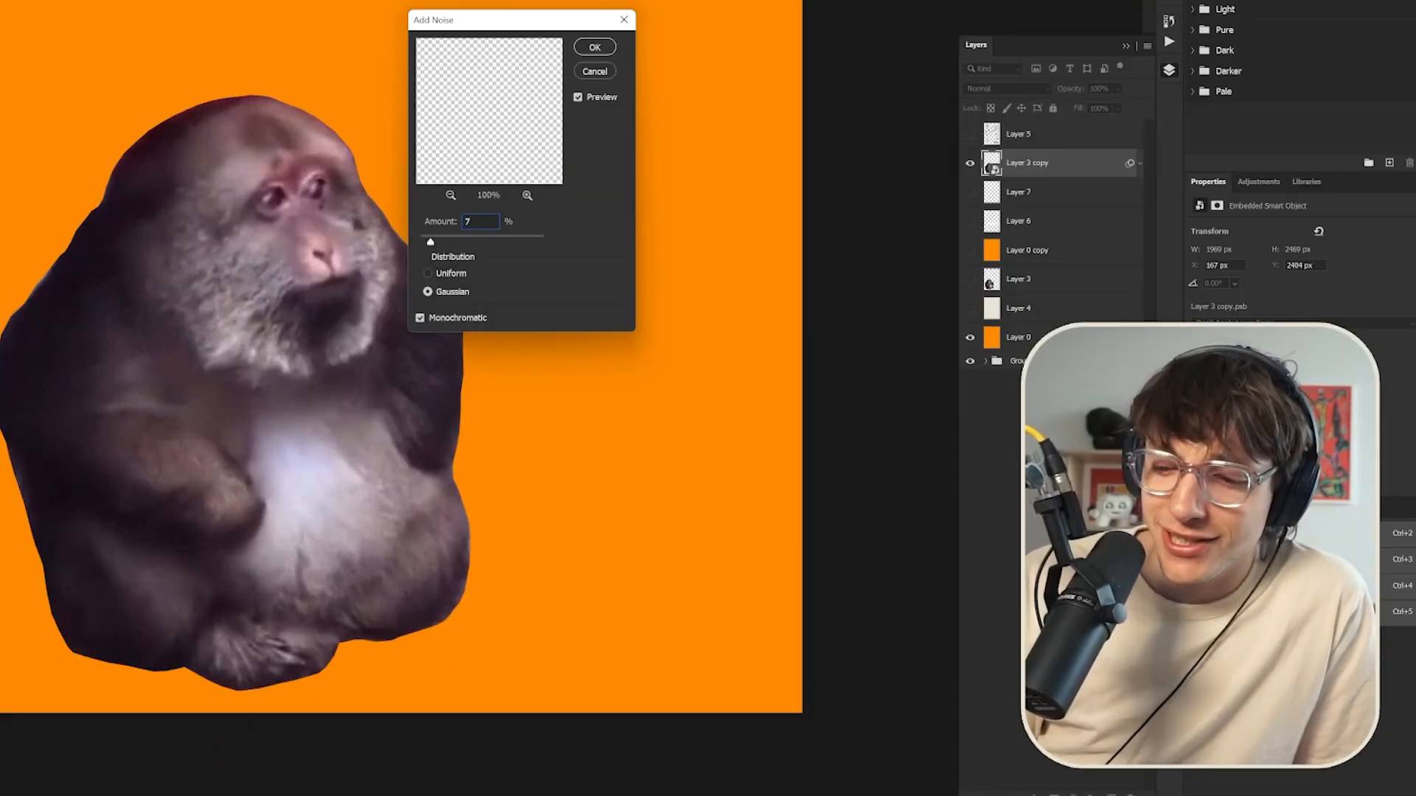
key("BackSpace")
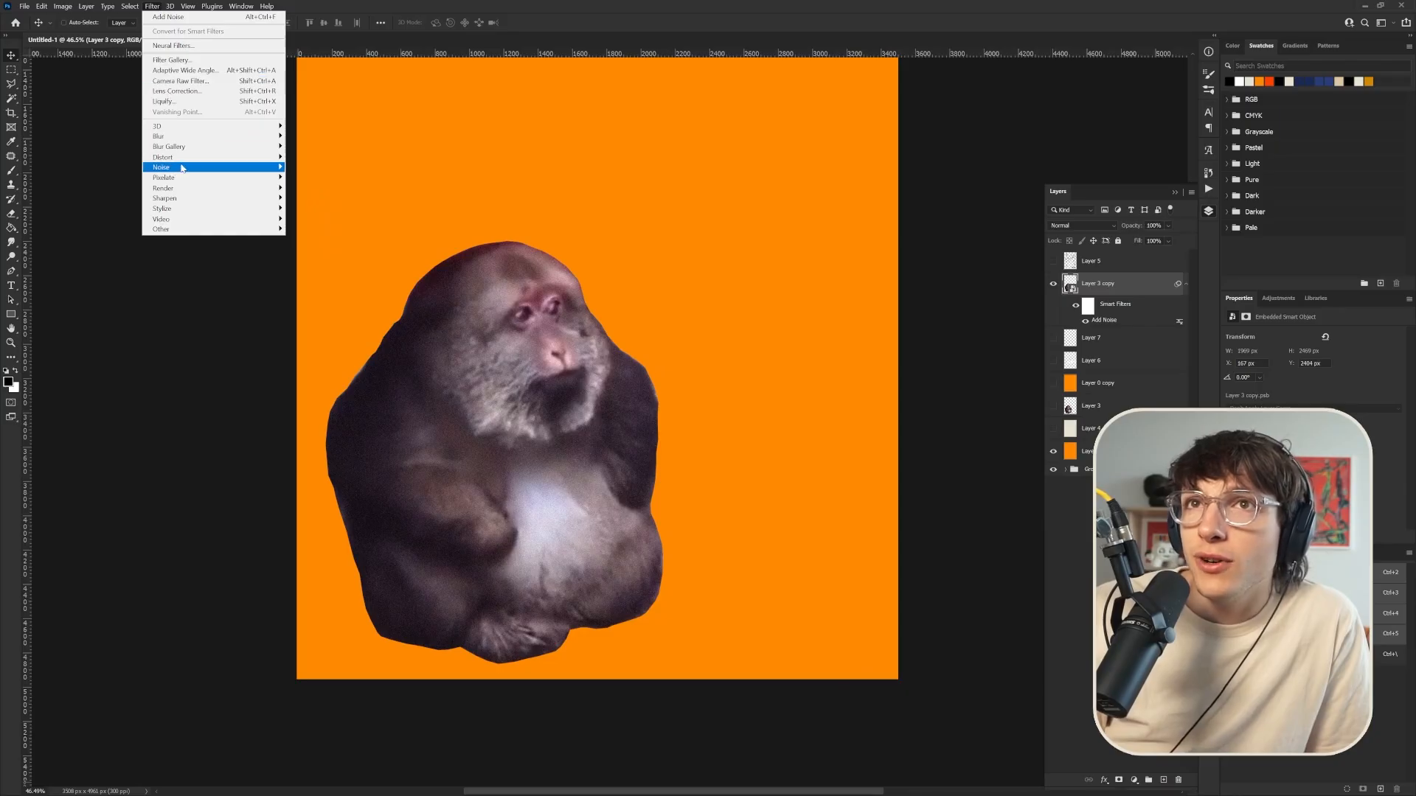
Try a Mezzotint filter of type Fine Dots on the monkey, and undo it
mouse_move(181, 159)
mouse_move(202, 179)
left_click(310, 219)
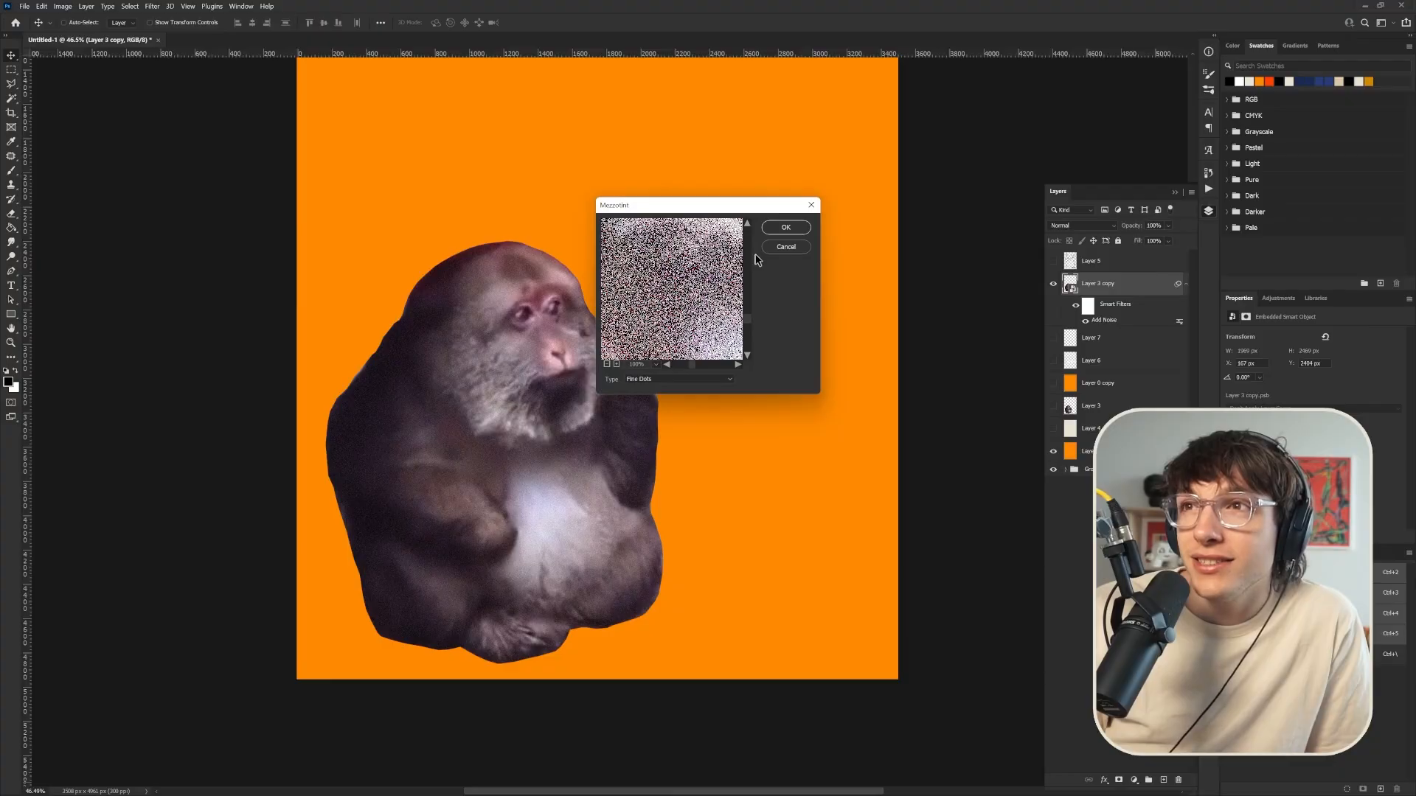
left_click(785, 227)
scroll(520, 386, "up", 6)
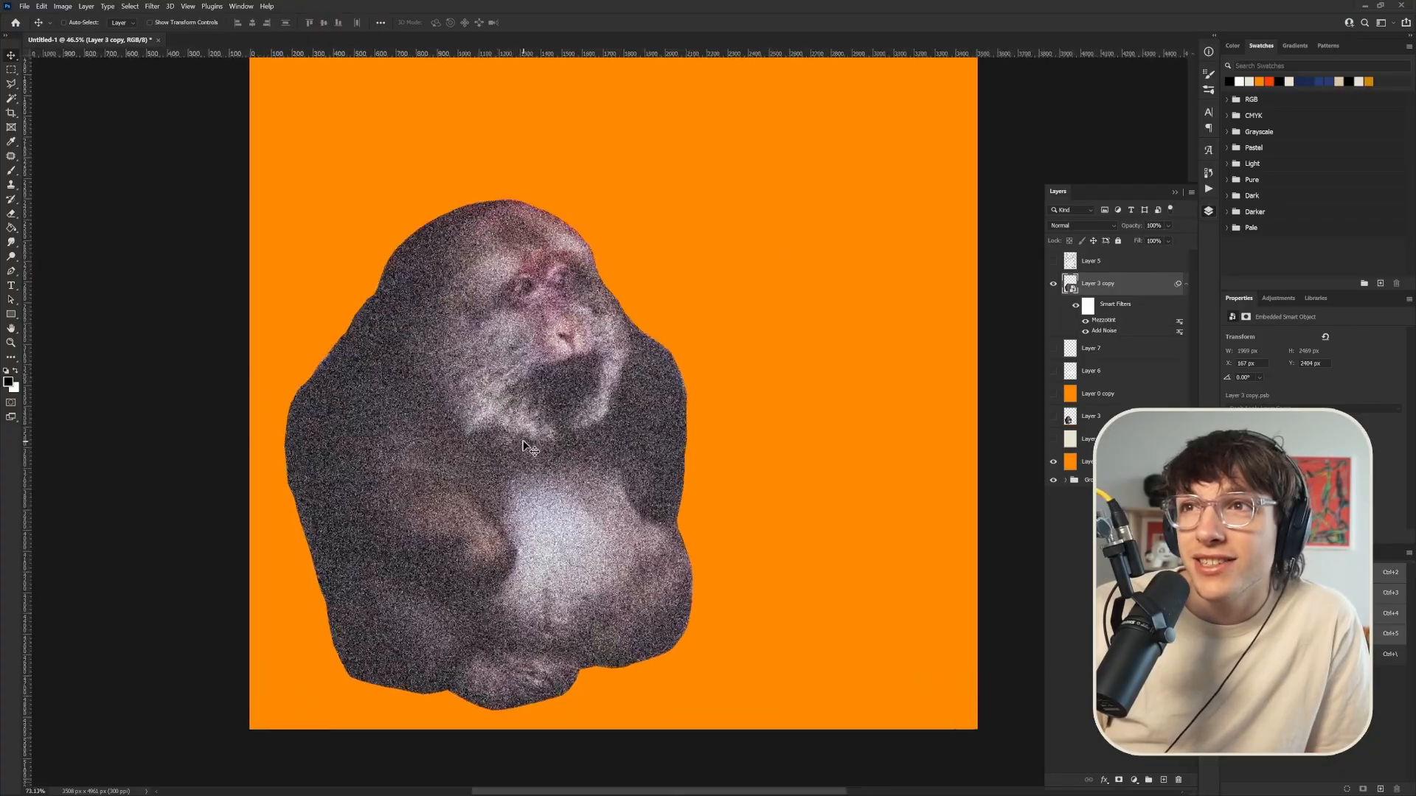
key("ctrl+z")
scroll(522, 451, "down", 3)
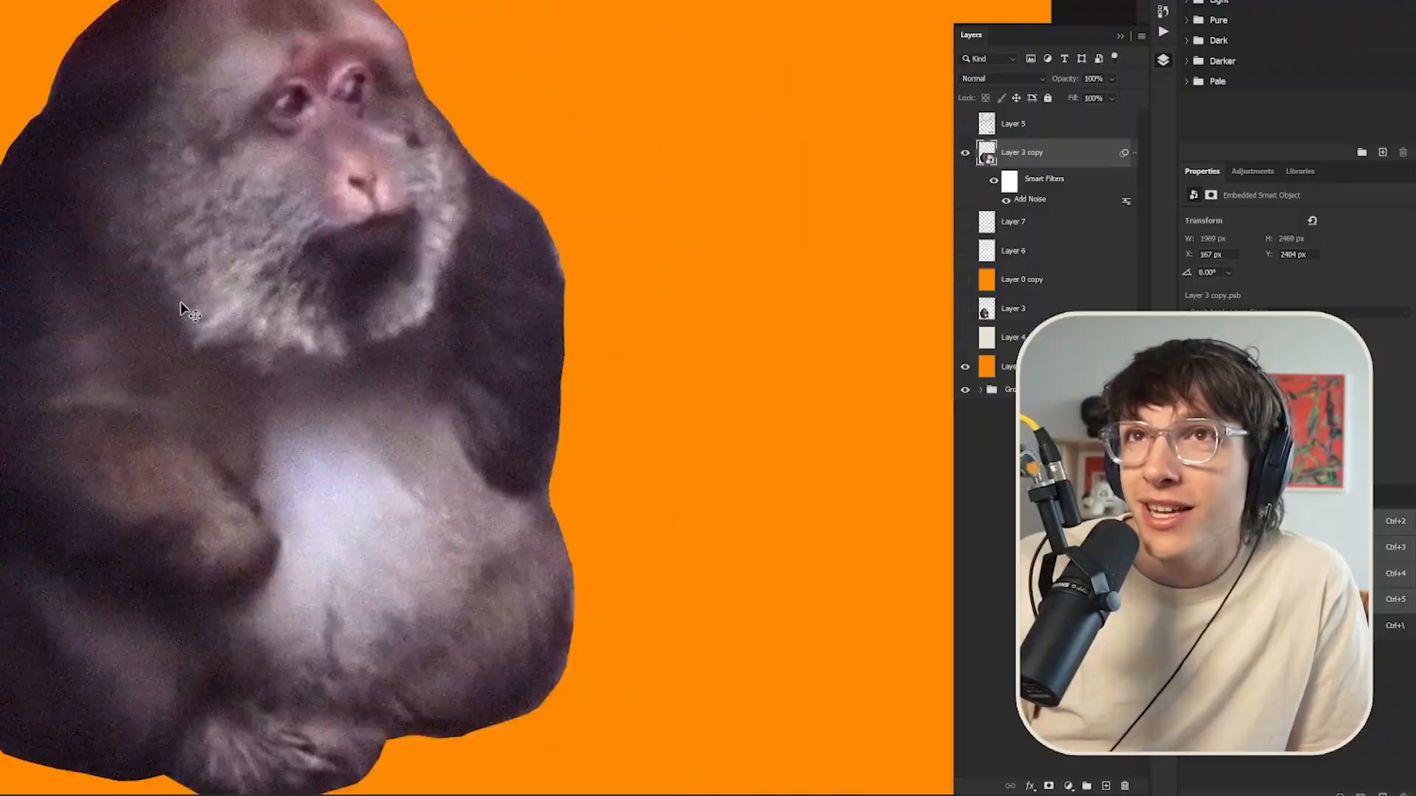
Restore the Mezzotint effect on the monkey to judge the grain up close and at full size, and undo it again
key("ctrl+shift+z")
scroll(327, 624, "up", 5)
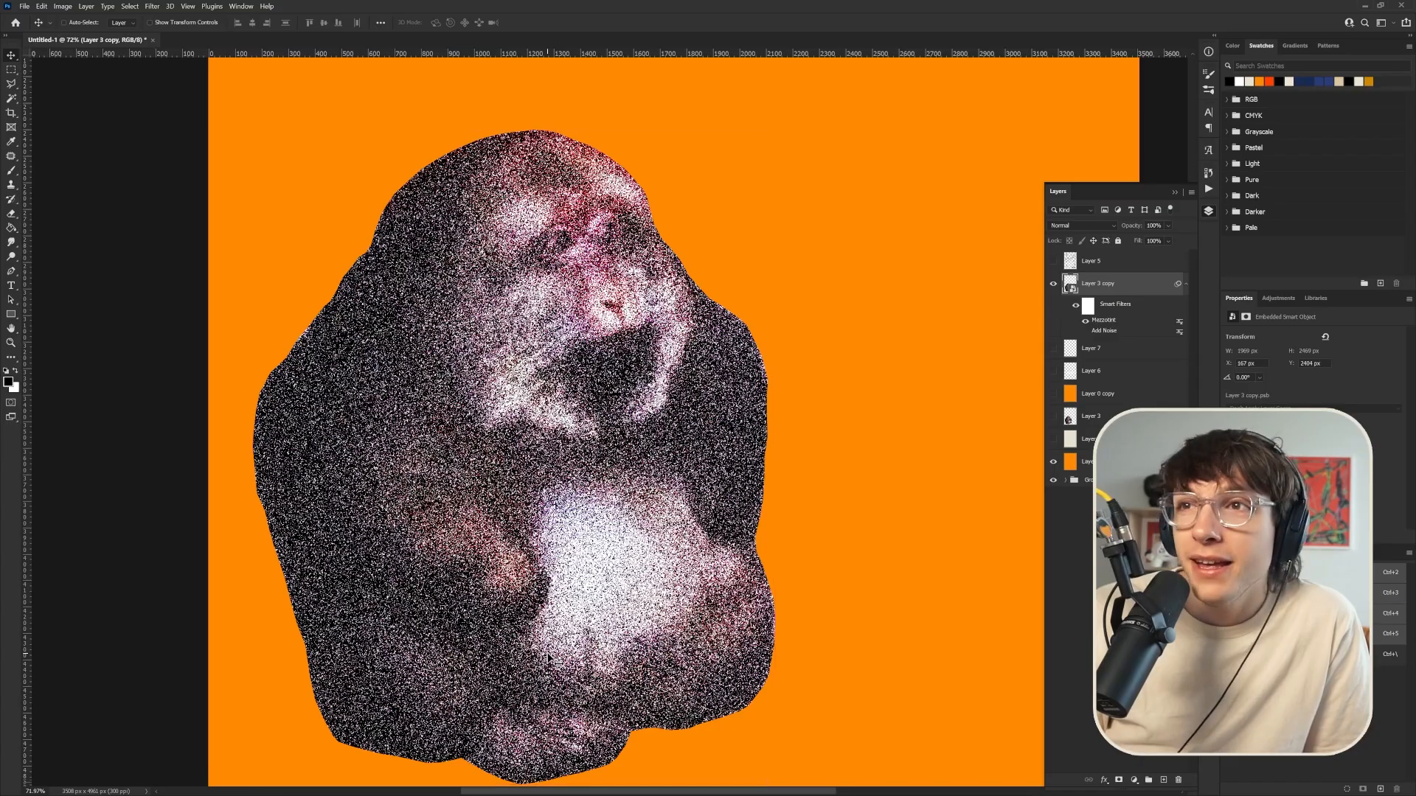
scroll(553, 640, "down", 5)
key("ctrl+z")
key("ctrl+z")
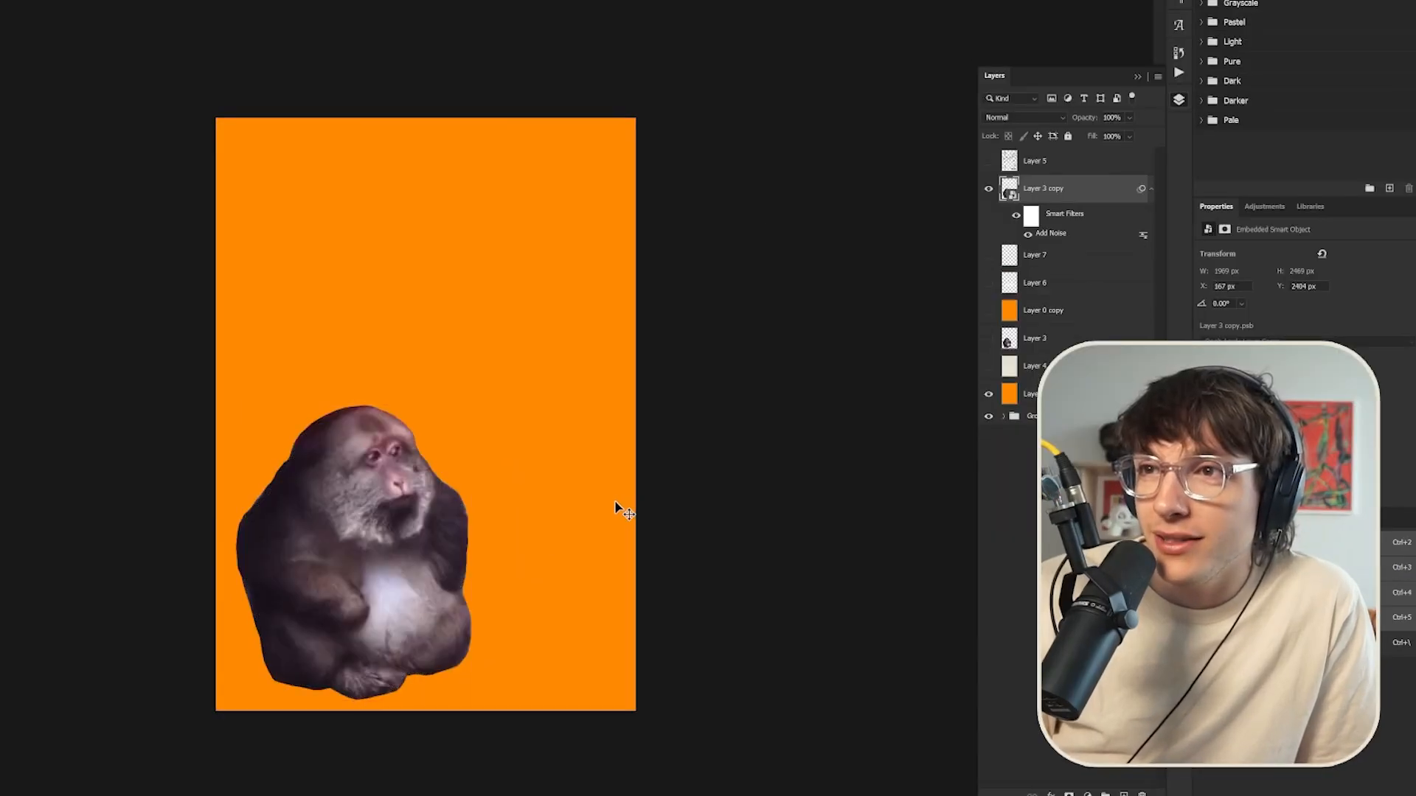
Try a Threshold smart filter on the monkey, and switch its effect off
scroll(514, 632, "up", 1)
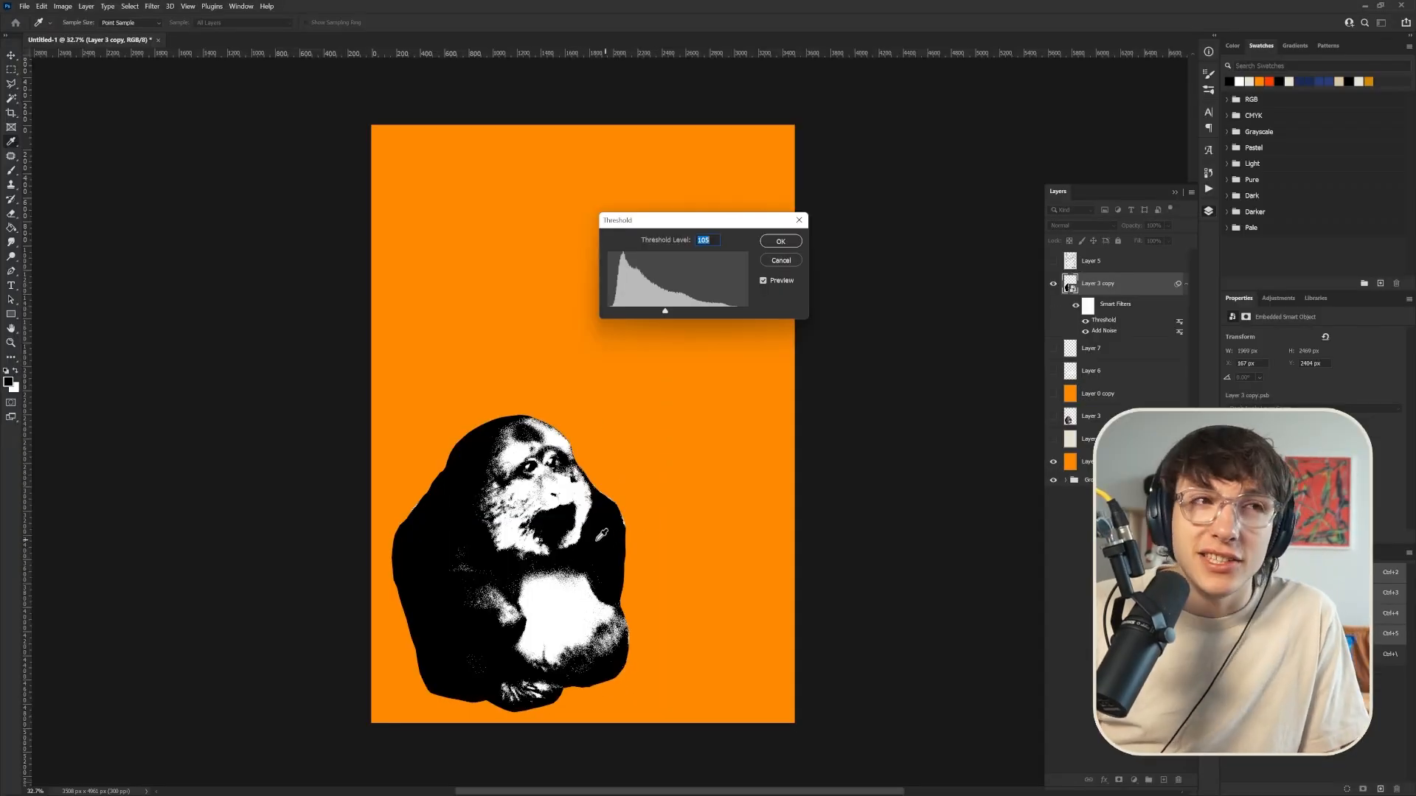
left_click(779, 261)
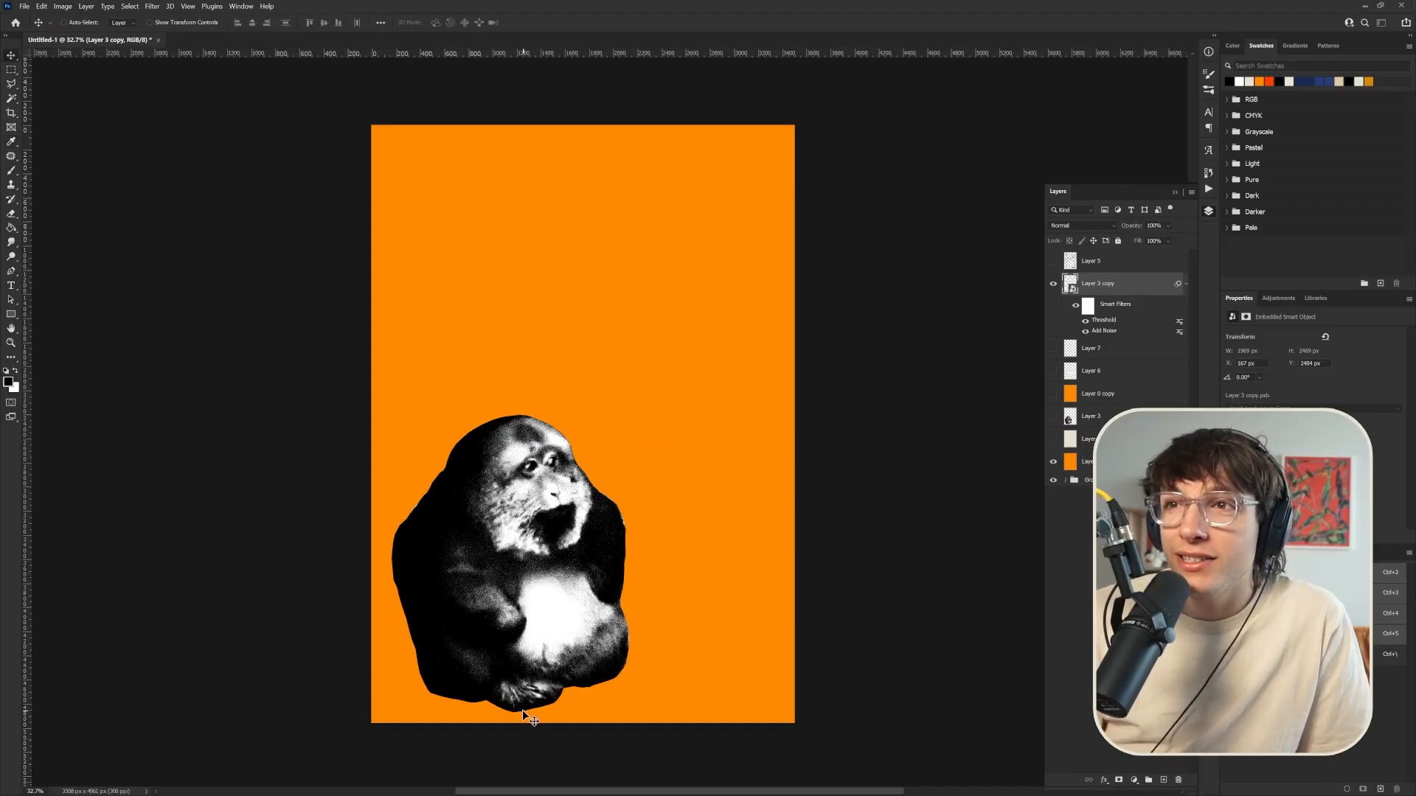
scroll(525, 705, "up", 3)
scroll(532, 712, "down", 3)
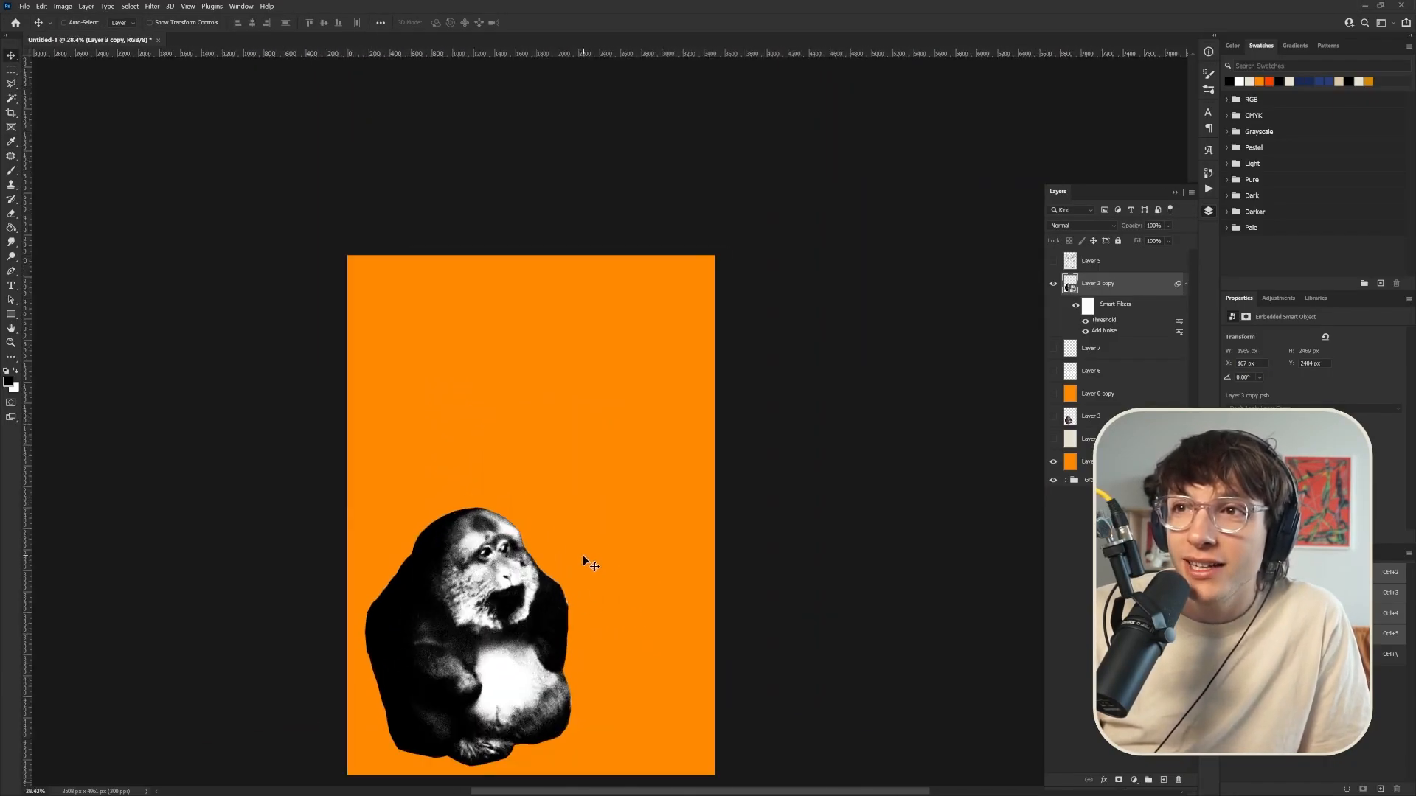
scroll(559, 714, "up", 1)
left_click(1086, 321)
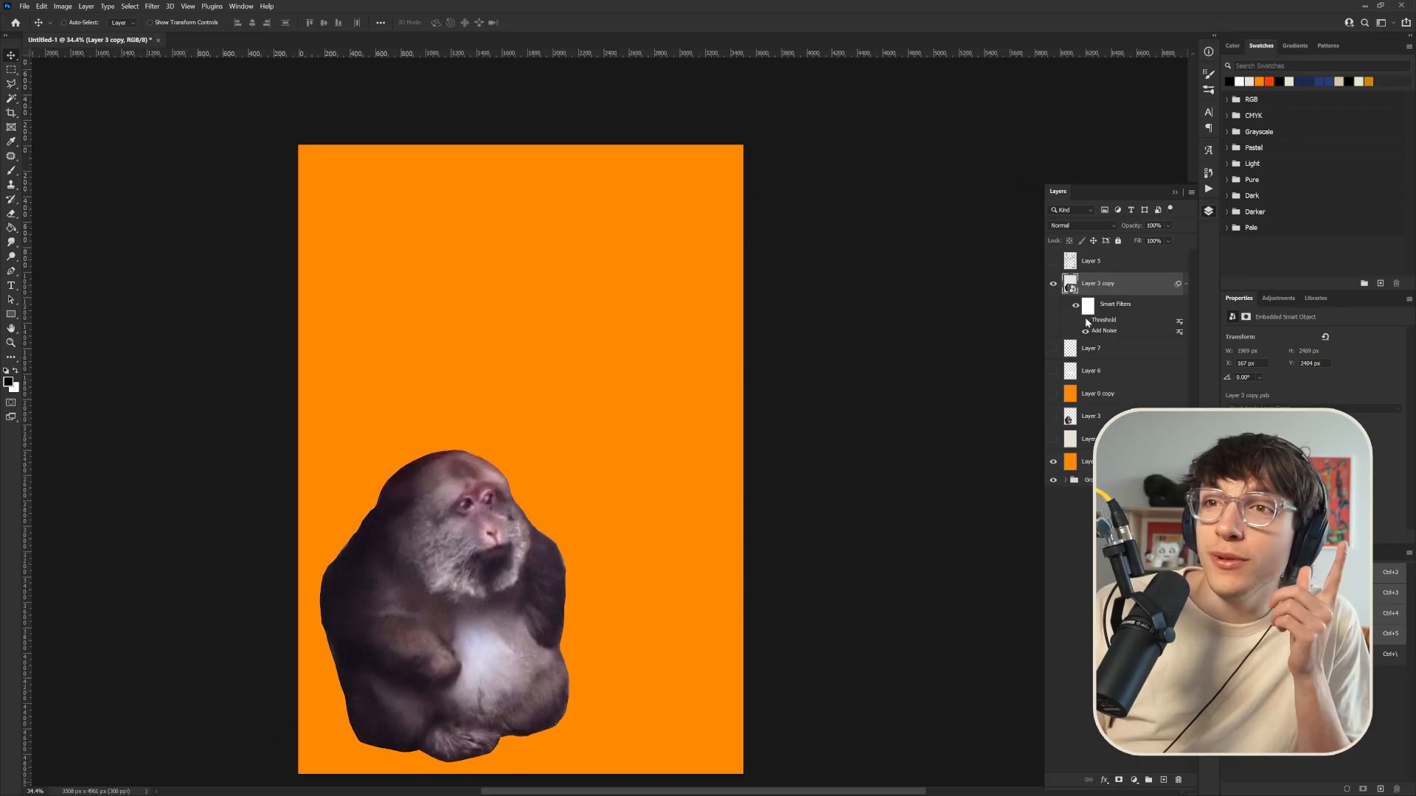
Apply the Filter Gallery's Halftone Pattern to the monkey with size 1 and the Circle pattern type
left_click(152, 6)
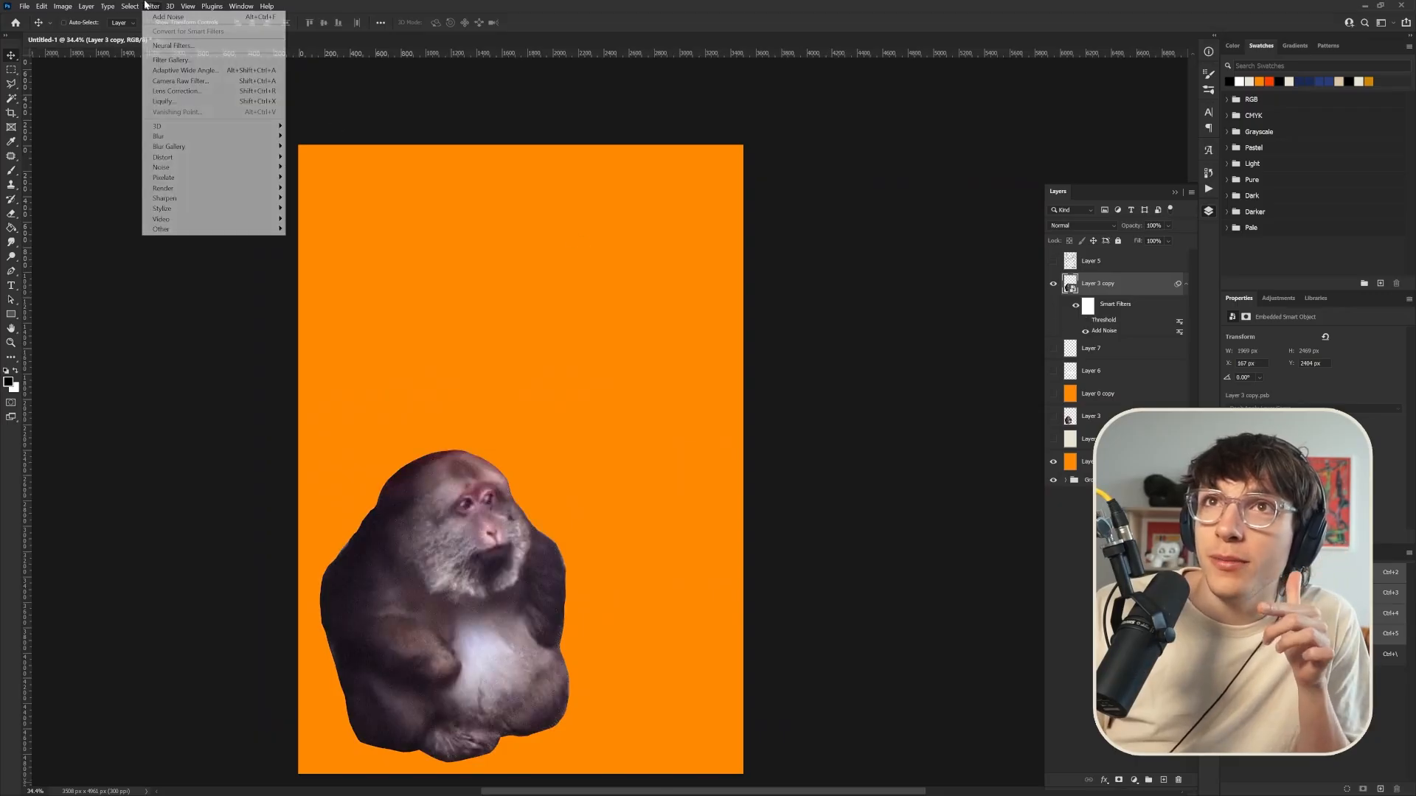
left_click(186, 61)
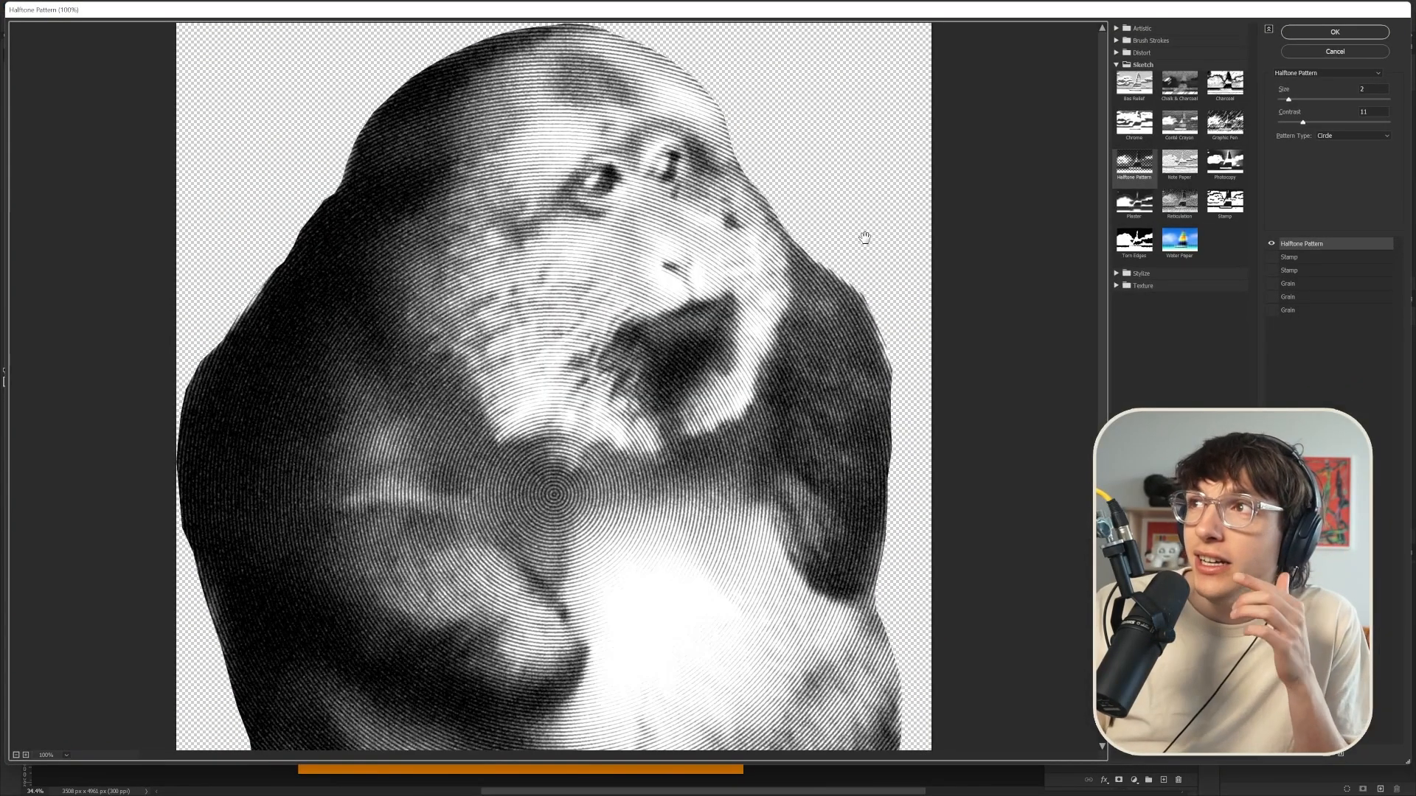
scroll(778, 441, "down", 5)
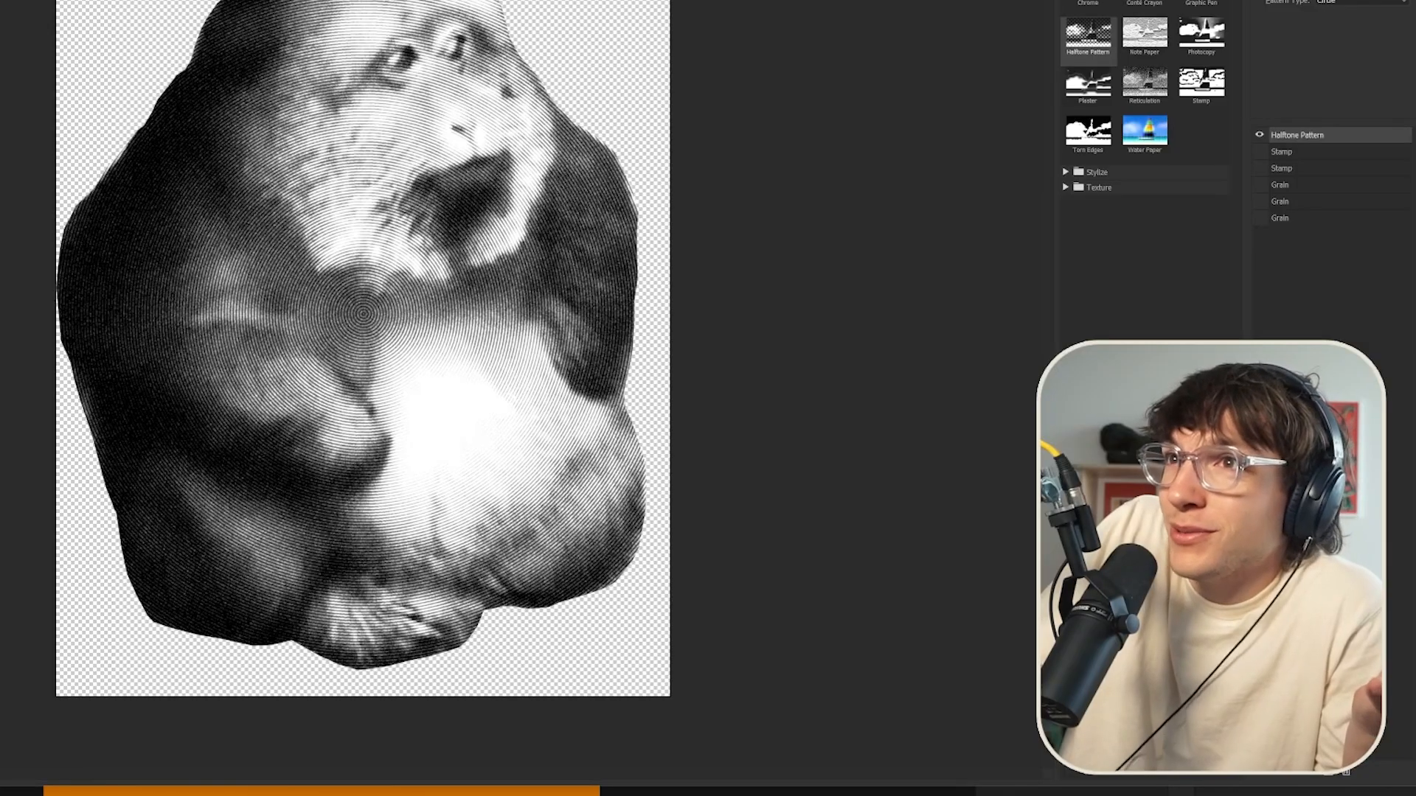
left_click(1286, 99)
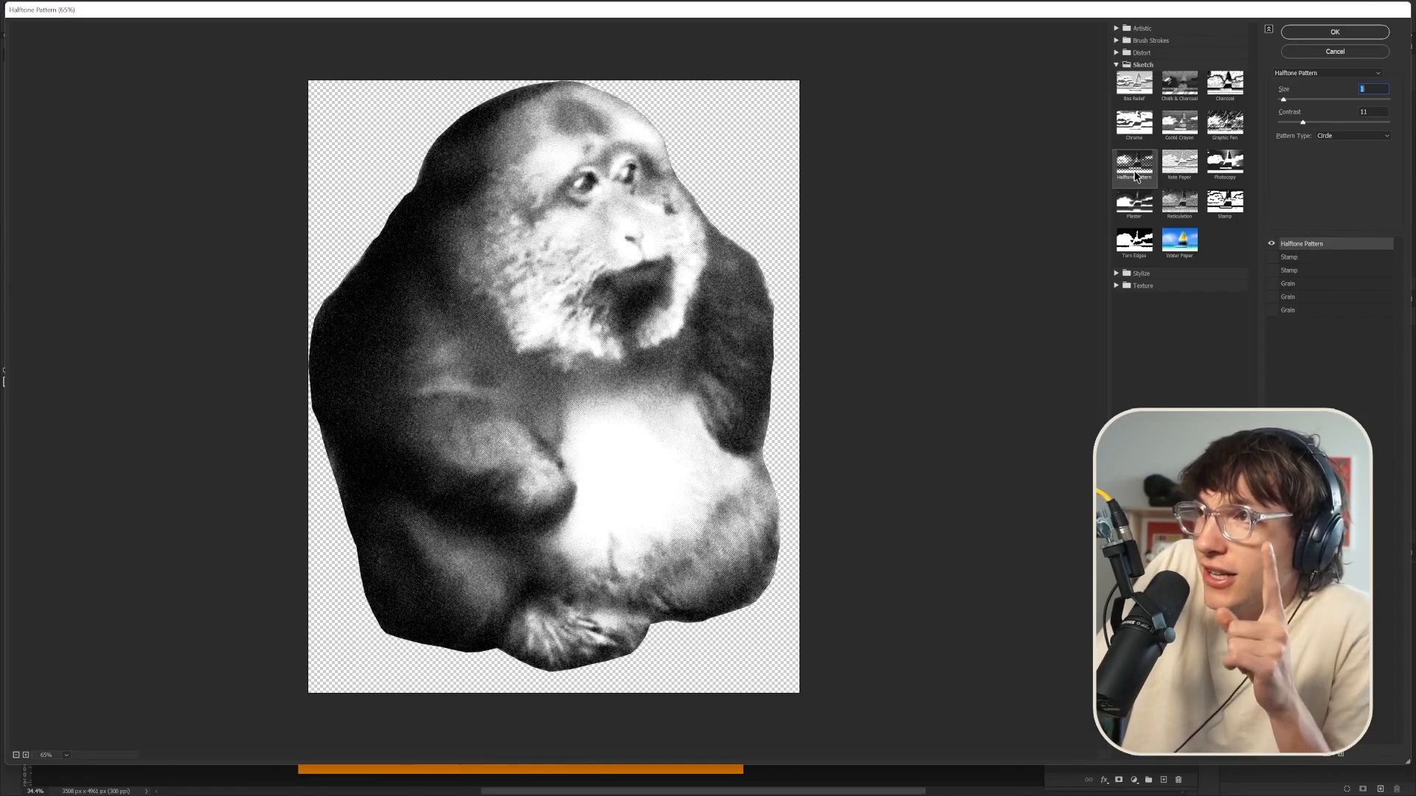
left_click(1337, 135)
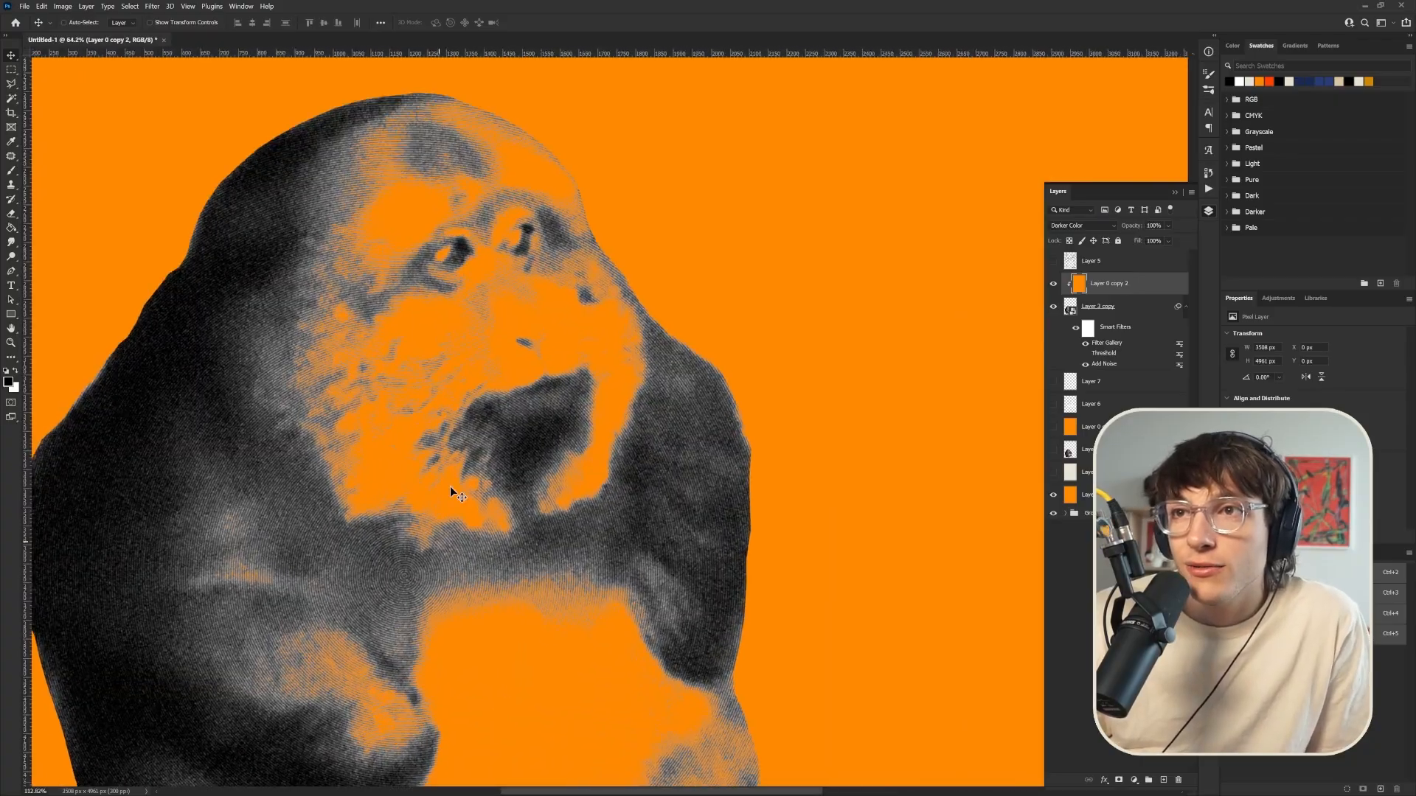
Set the blend mode of the orange layer clipped to the monkey to Darken after trying Lighter Color
scroll(449, 486, "up", 5)
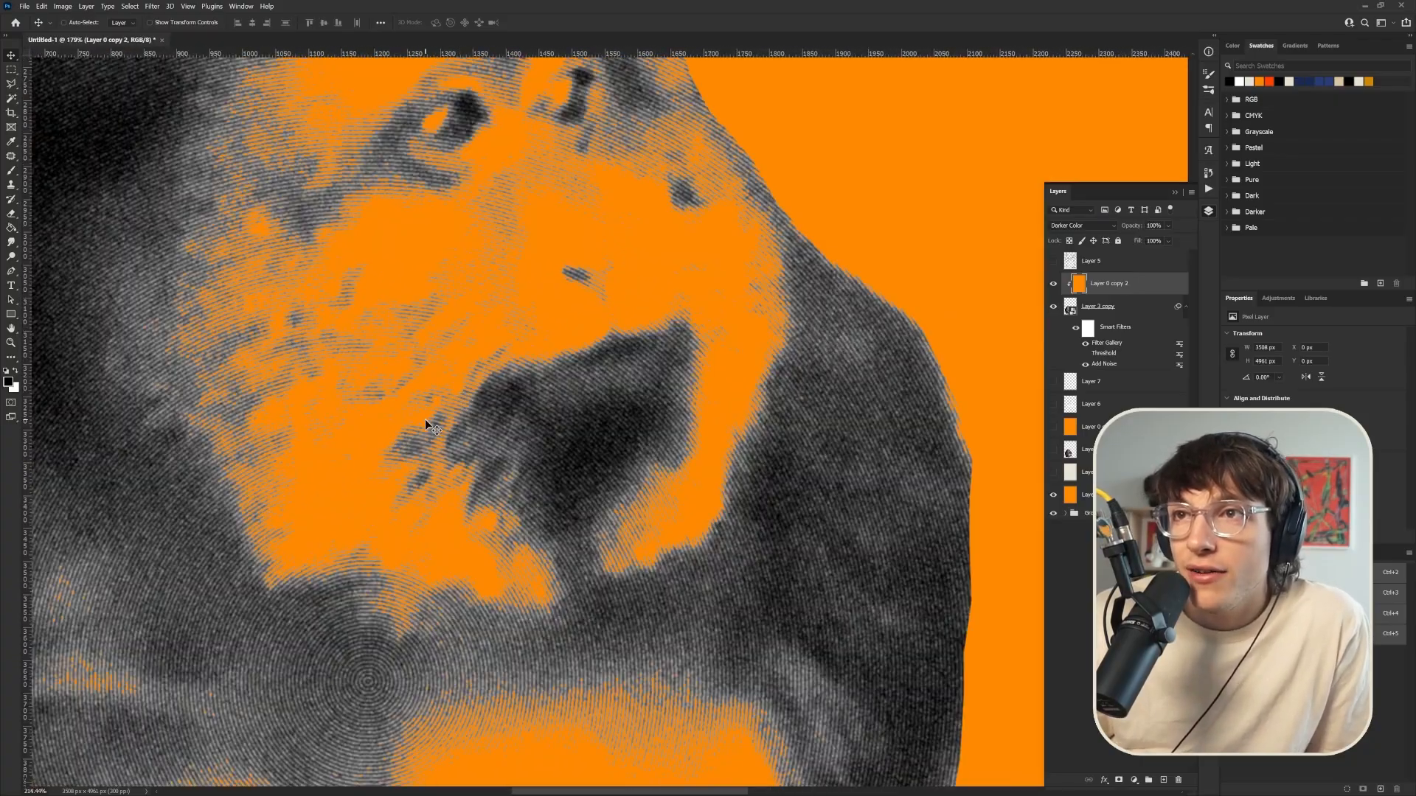
left_click(1079, 226)
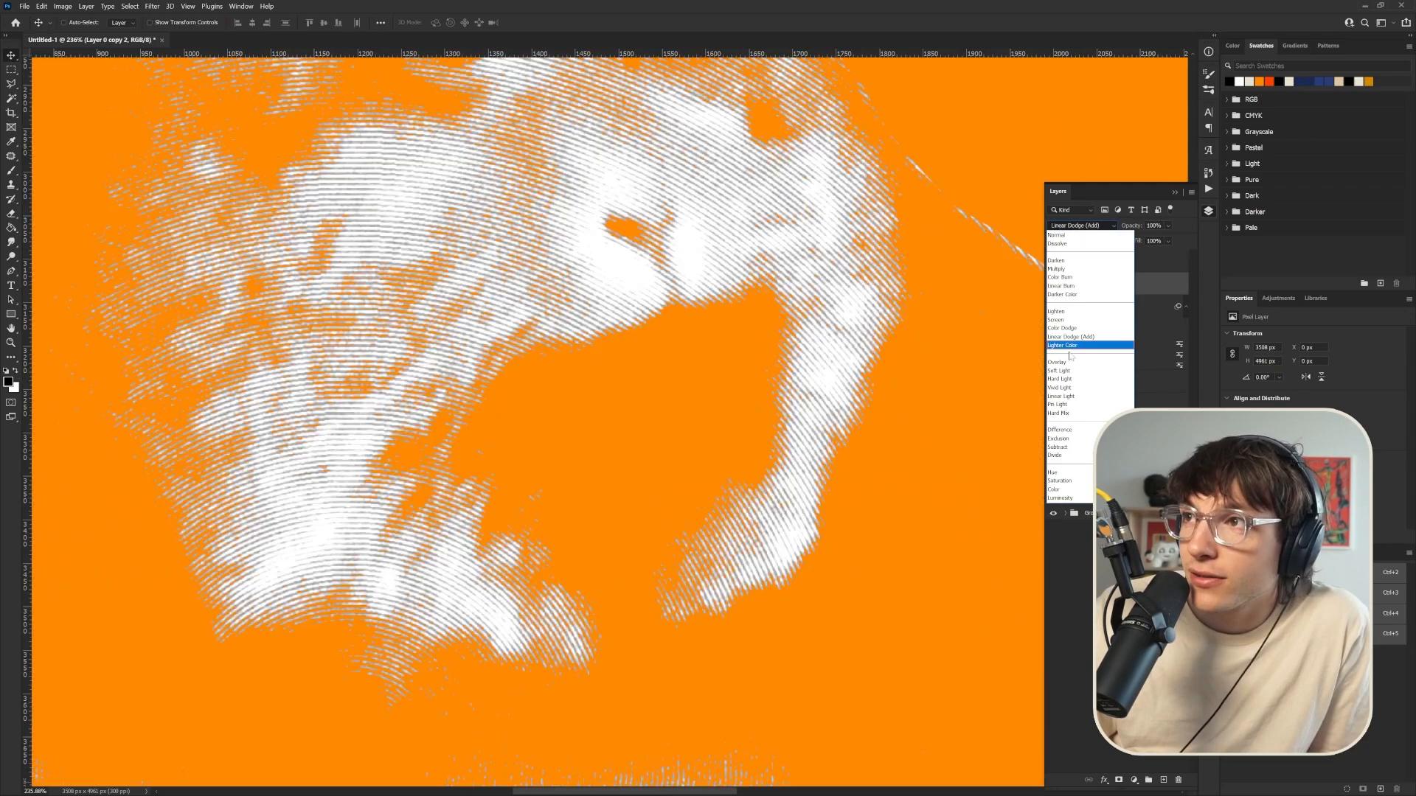
left_click(1084, 341)
scroll(717, 528, "down", 3)
scroll(717, 528, "down", 5)
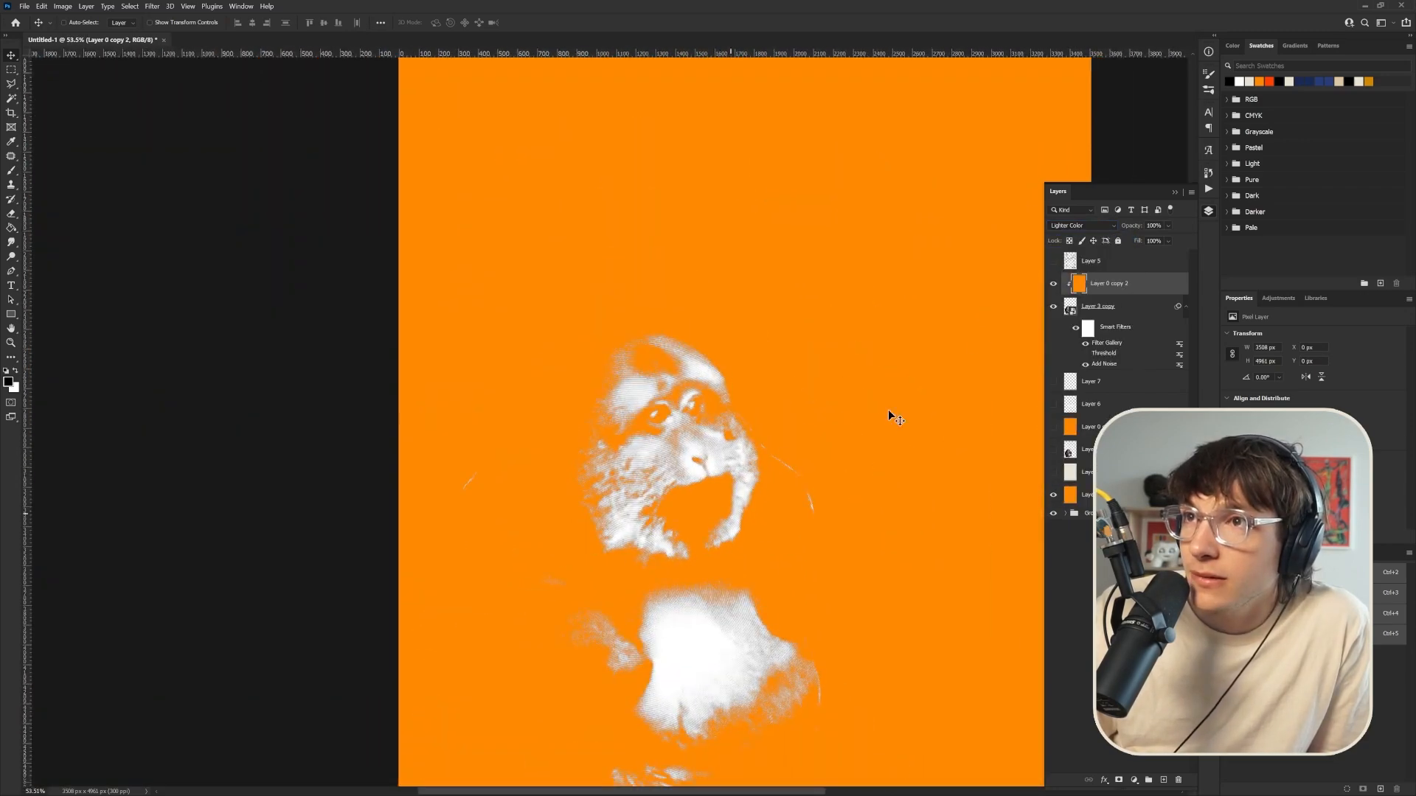
key("alt+shift+k")
scroll(751, 597, "up", 3)
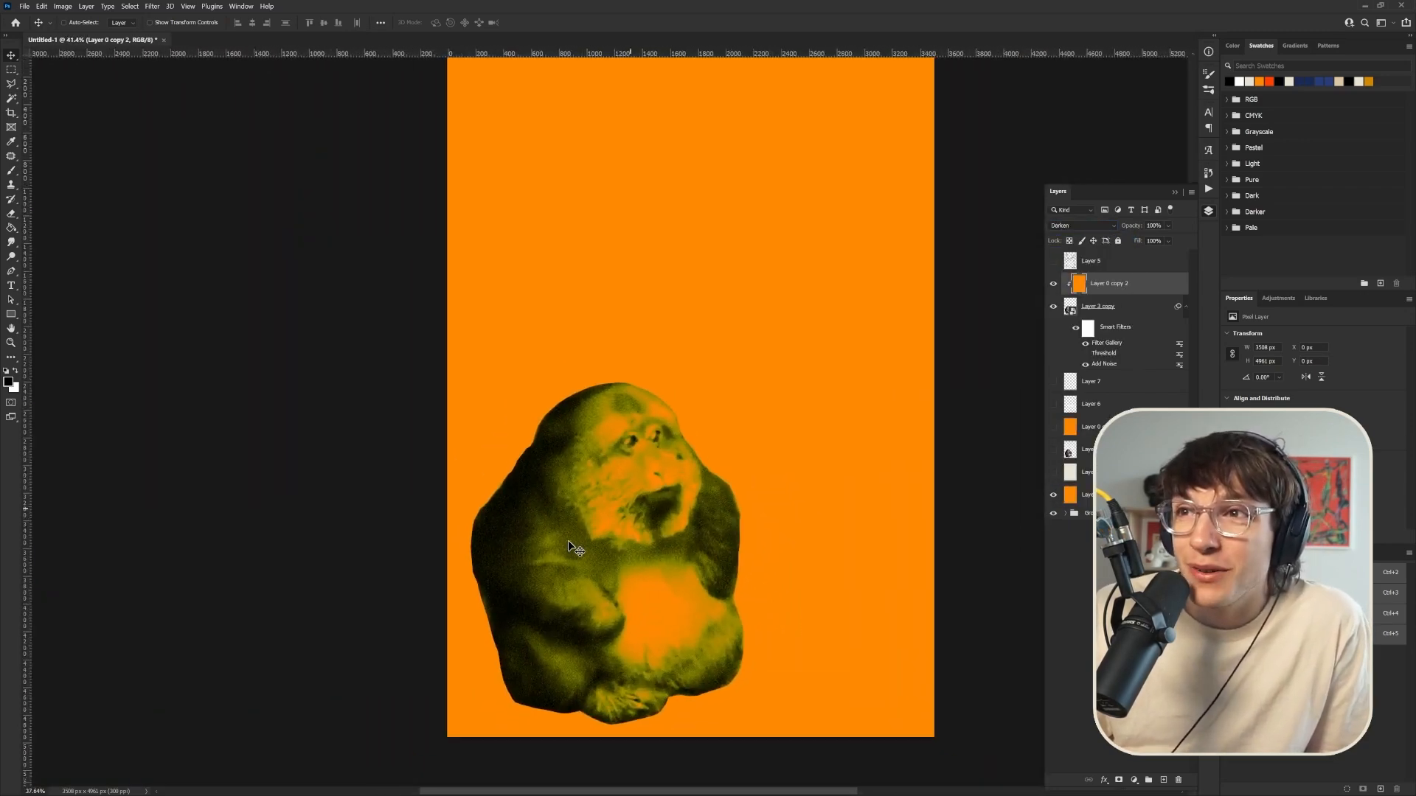
Stamp all visible layers onto a new layer and shift its hue toward green with Hue/Saturation
right_click(1132, 284)
key("Escape")
key("ctrl+shift+alt+e")
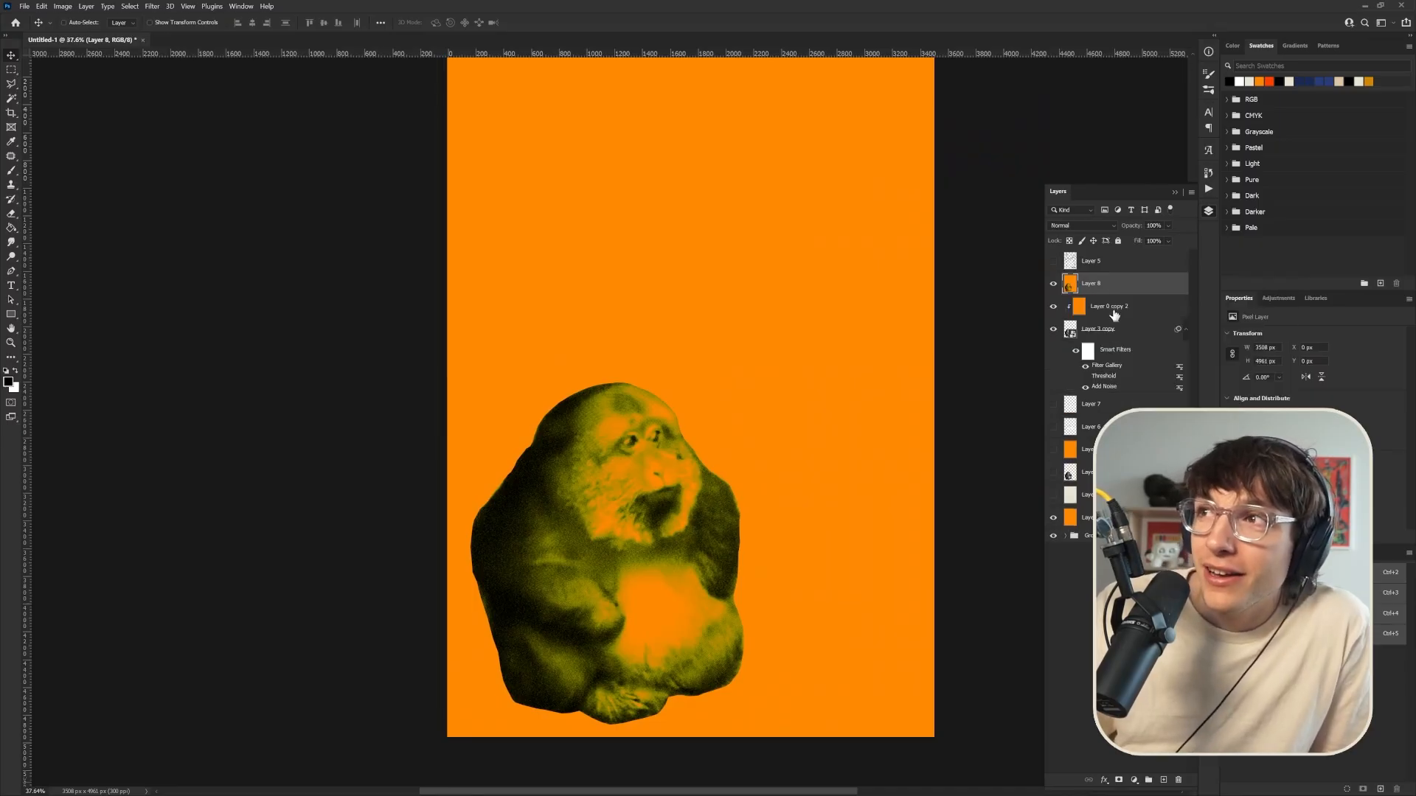
left_click(62, 6)
mouse_move(111, 33)
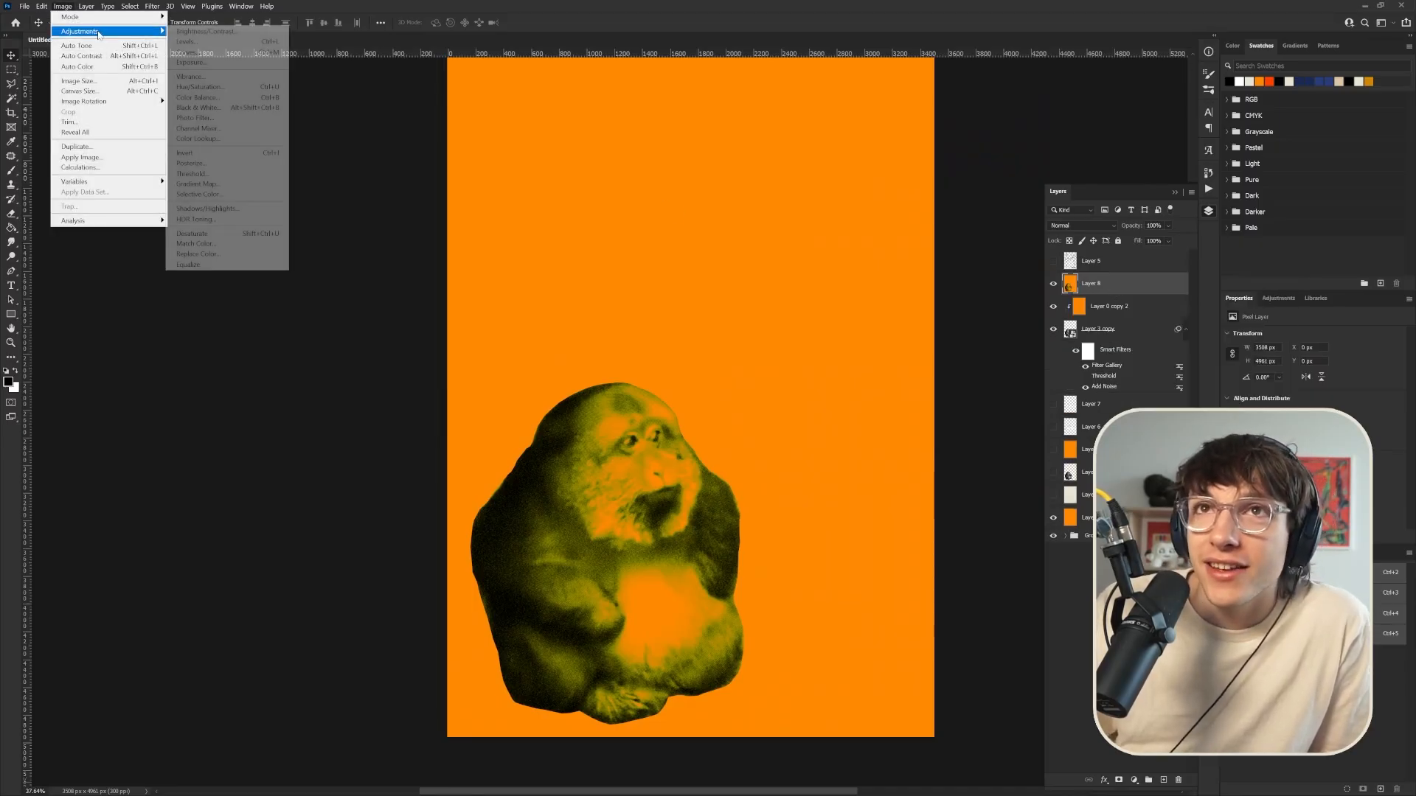
left_click(217, 86)
left_click_drag(892, 140, 934, 145)
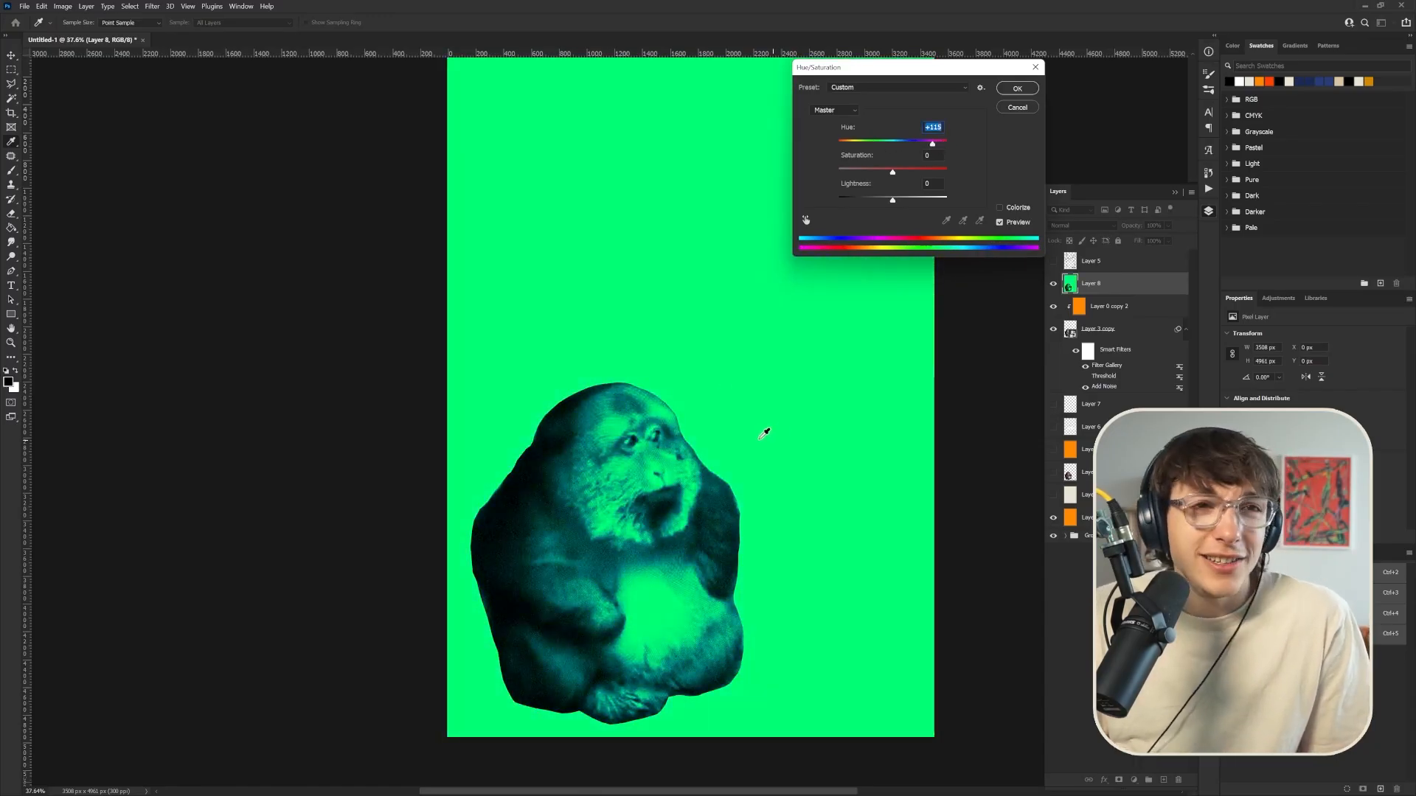
Set the stamped layer's hue to -1 and saturation to +100, and try lighter and darker Lightness values
left_click_drag(932, 145, 889, 136)
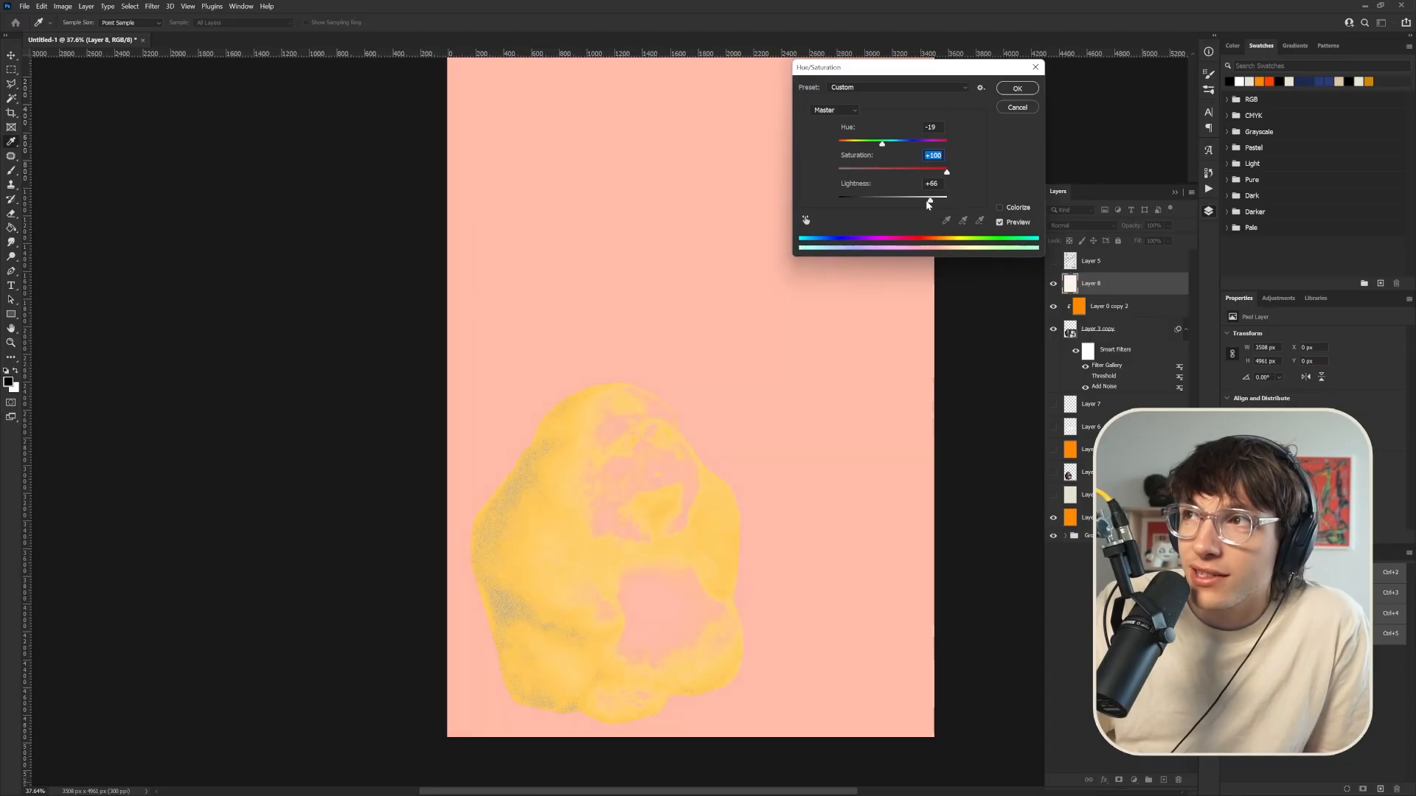
mouse_move(926, 201)
left_mouse_down()
mouse_move(876, 205)
mouse_move(901, 209)
left_mouse_up()
mouse_move(882, 142)
left_mouse_down()
mouse_move(870, 142)
mouse_move(945, 144)
mouse_move(891, 151)
left_mouse_up()
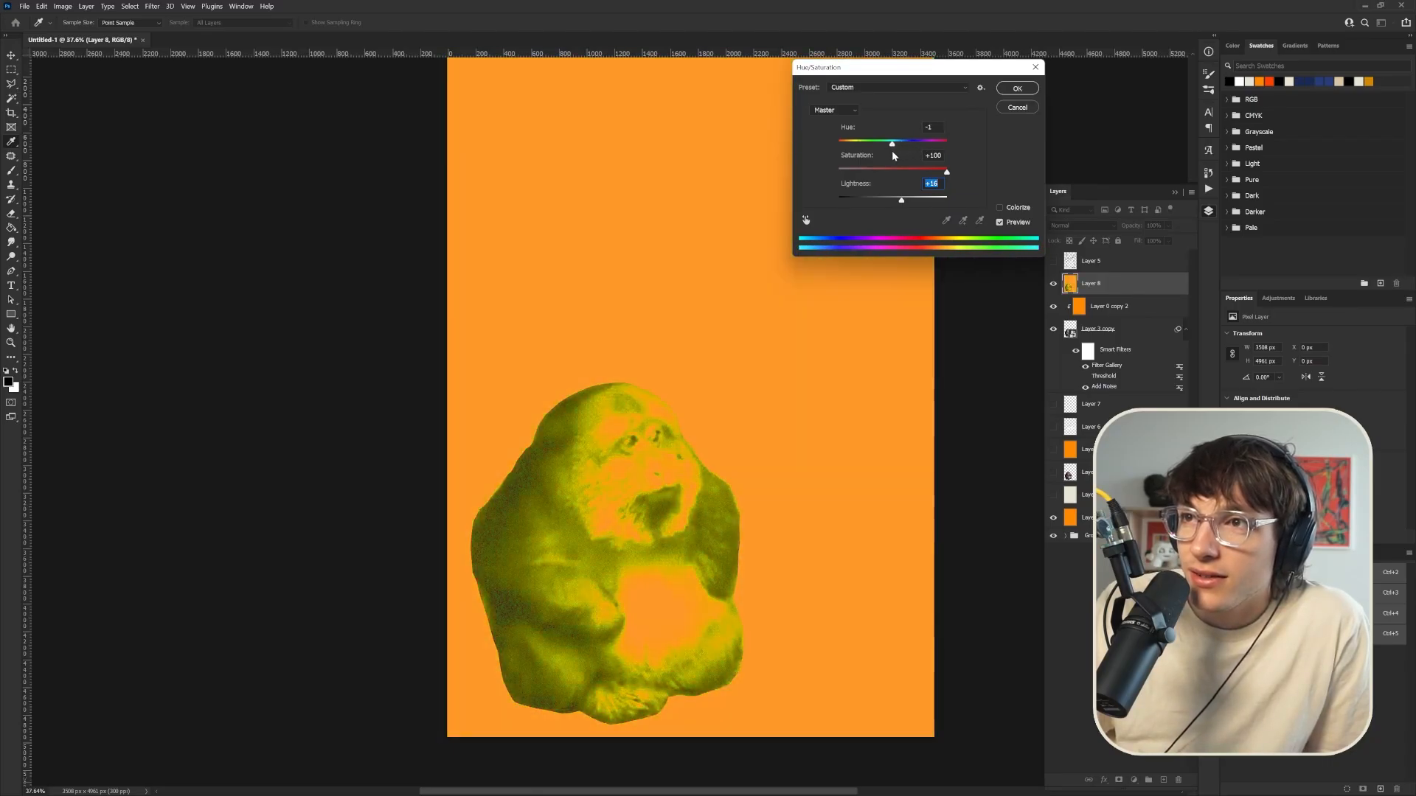
left_click_drag(902, 202, 887, 204)
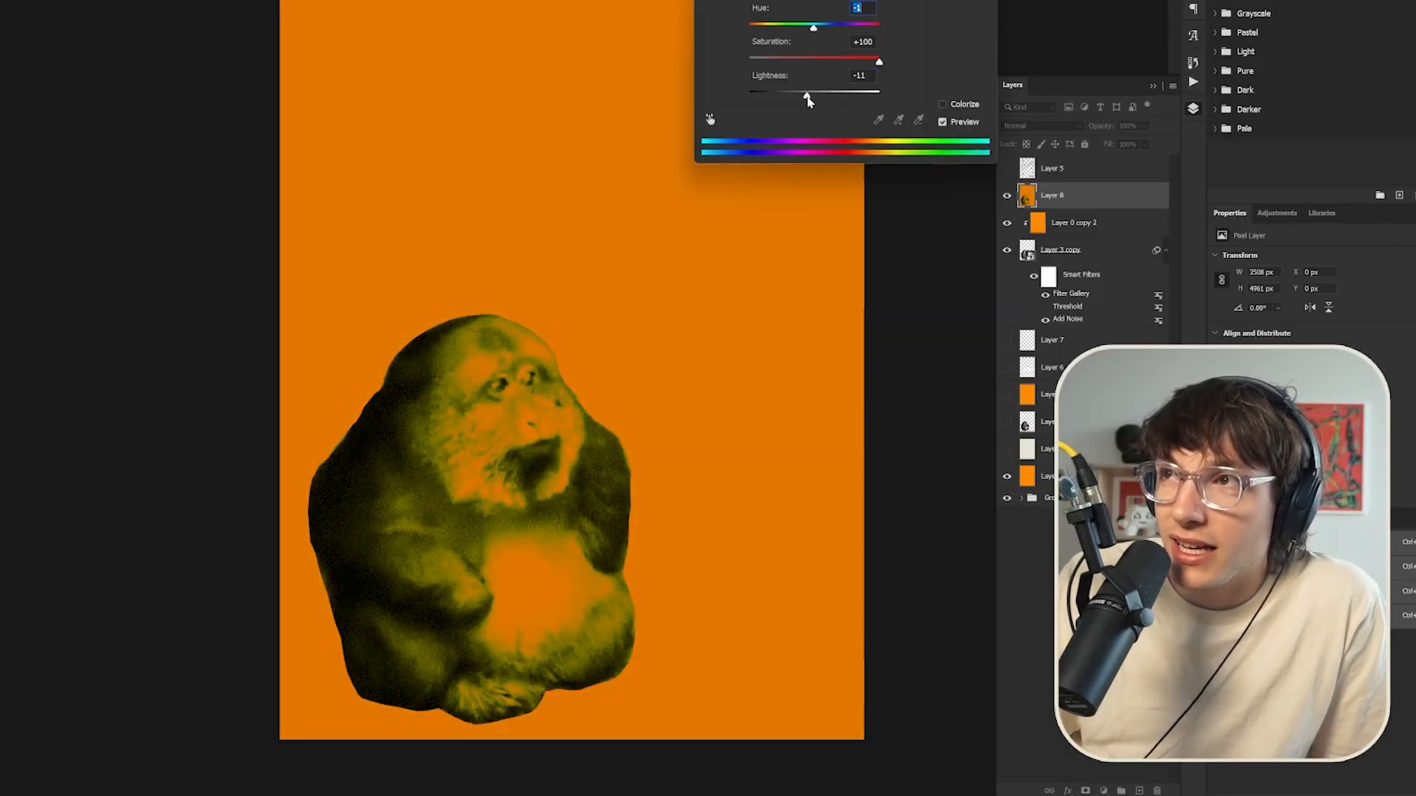
left_click_drag(807, 100, 829, 100)
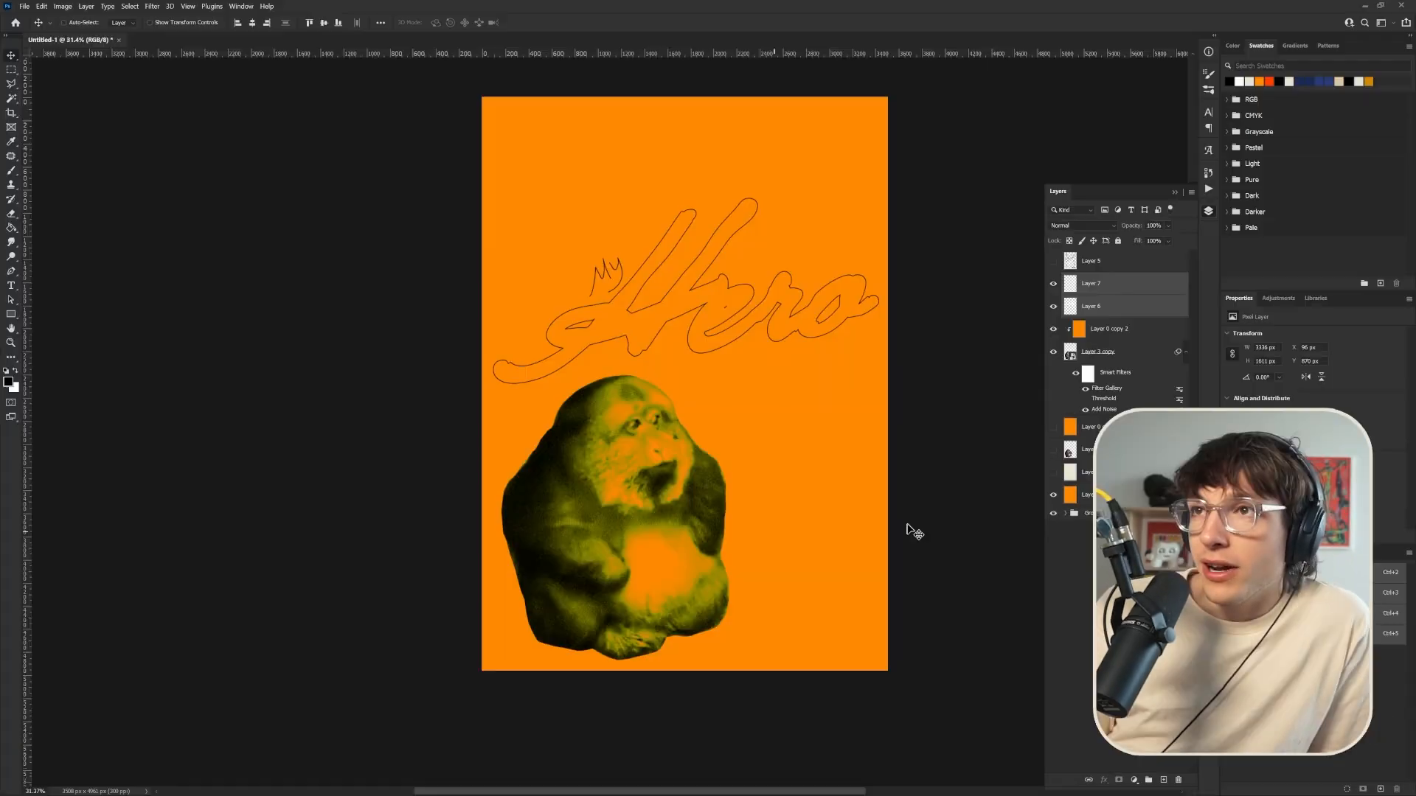
scroll(687, 532, "down", 2)
scroll(737, 392, "up", 2)
scroll(669, 515, "down", 2)
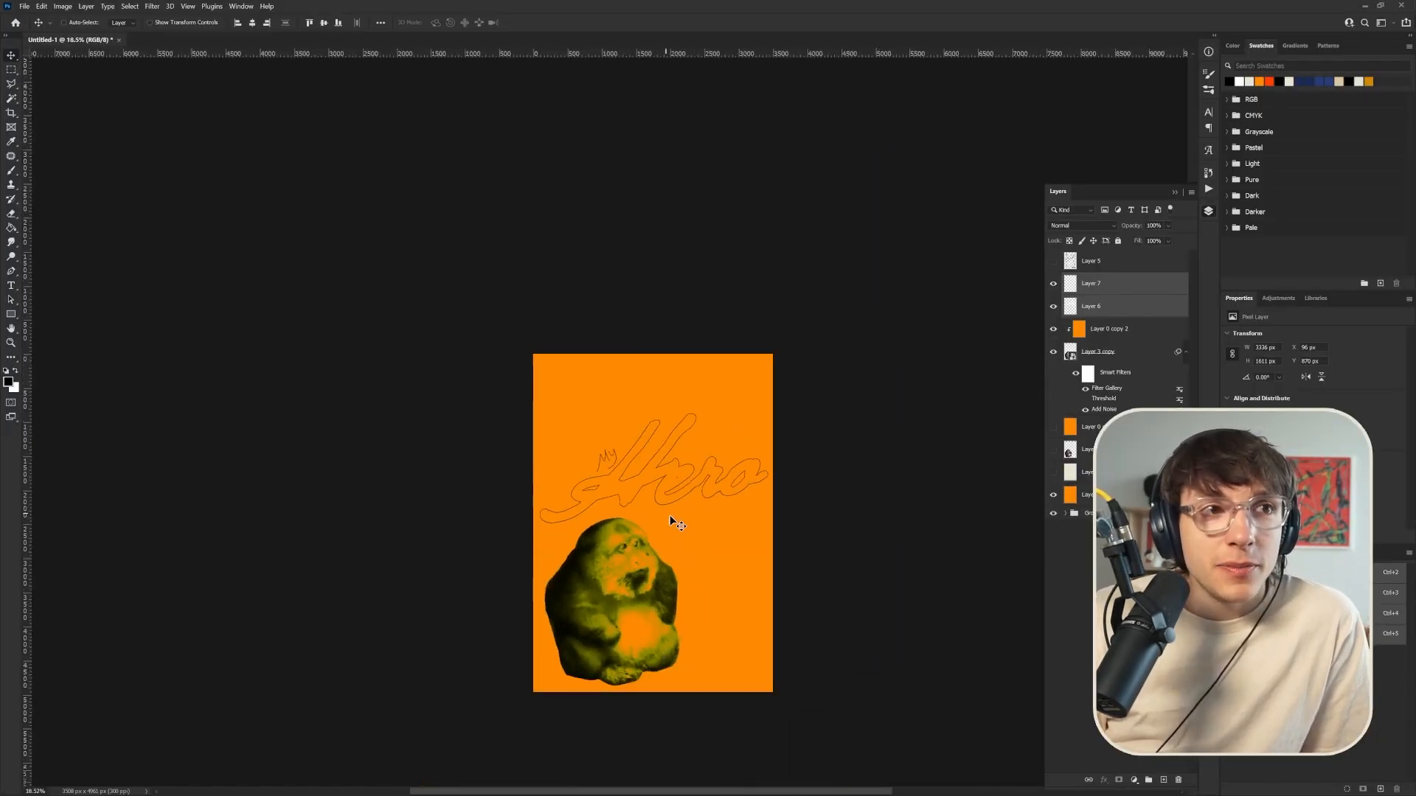
Hide the My Hero lettering layers and scale the monkey up to about 2245 by 2815 px
scroll(670, 515, "up", 4)
mouse_move(644, 405)
left_mouse_down()
mouse_move(642, 432)
mouse_move(642, 418)
left_mouse_up()
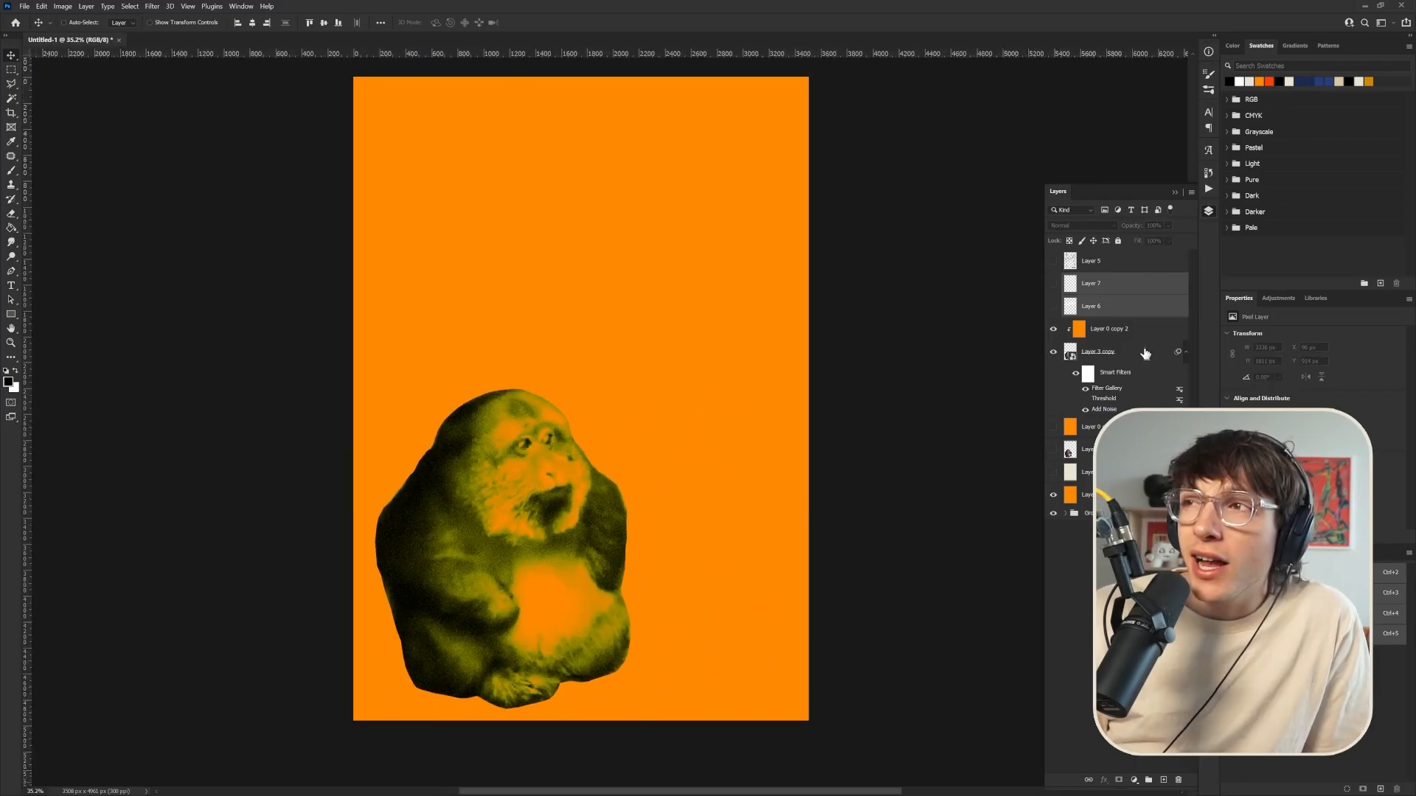
left_click(635, 506, "ctrl")
key("ctrl+t")
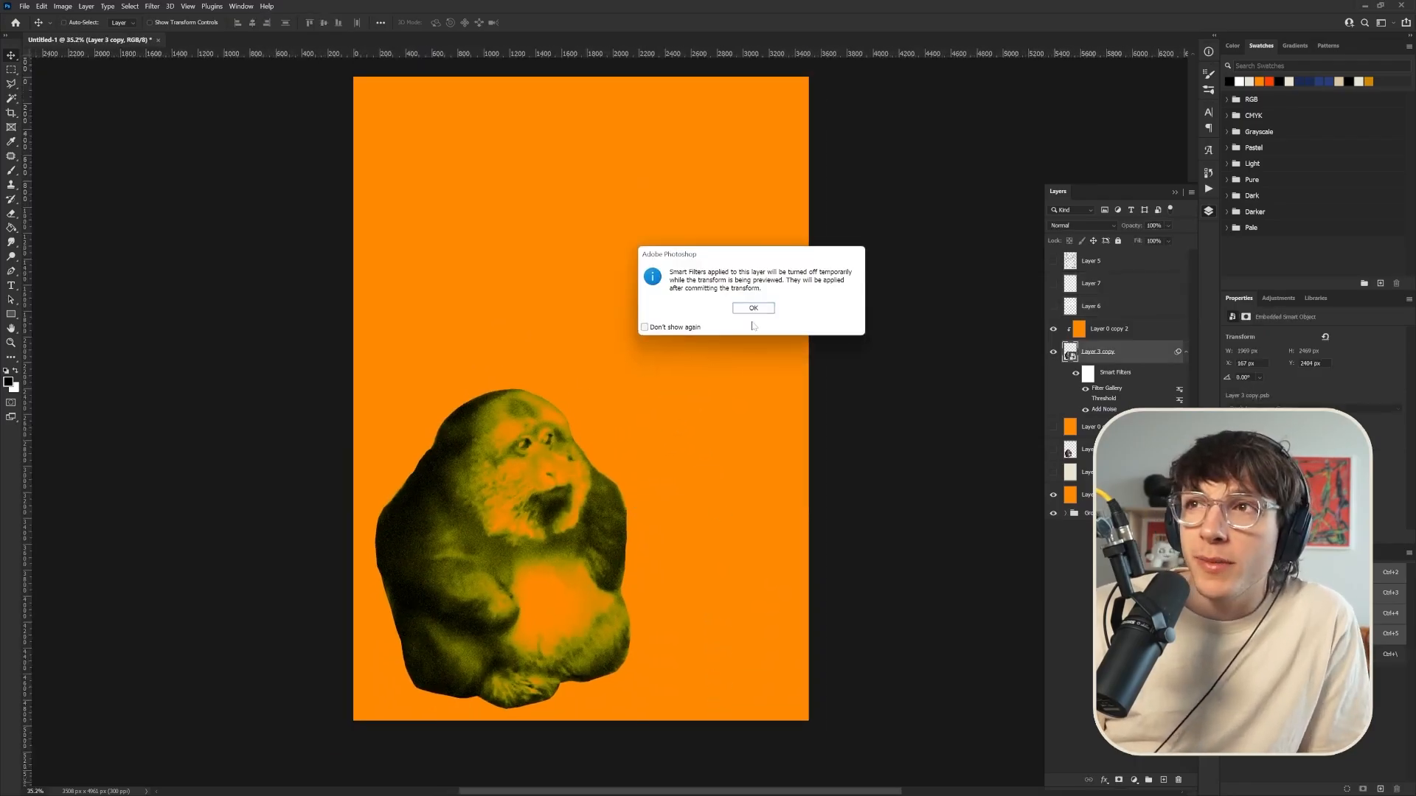
left_click(753, 309)
left_click_drag(512, 391, 511, 368)
key("Return")
Nudge the enlarged monkey into the poster's lower-left corner, at X 36 px and Y 1119 px
key("shift+Down")
key("shift+Down")
key("shift+Down")
key("shift+Up")
key("shift+Right")
key("shift+Left")
key("shift+Up")
key("shift+Down")
key("shift+Right")
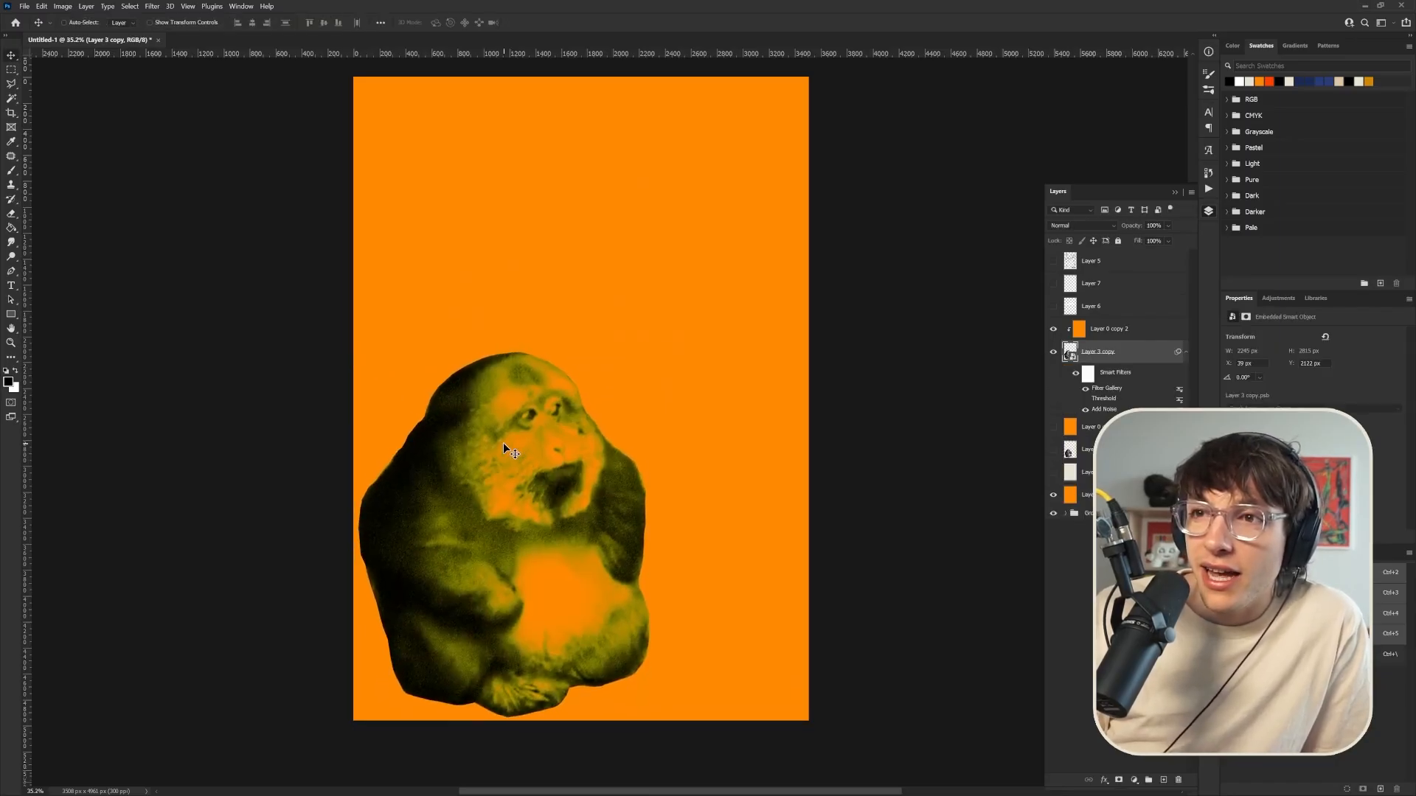
key("Left")
key("Left")
key("Left")
key("Up")
key("Up")
key("Up")
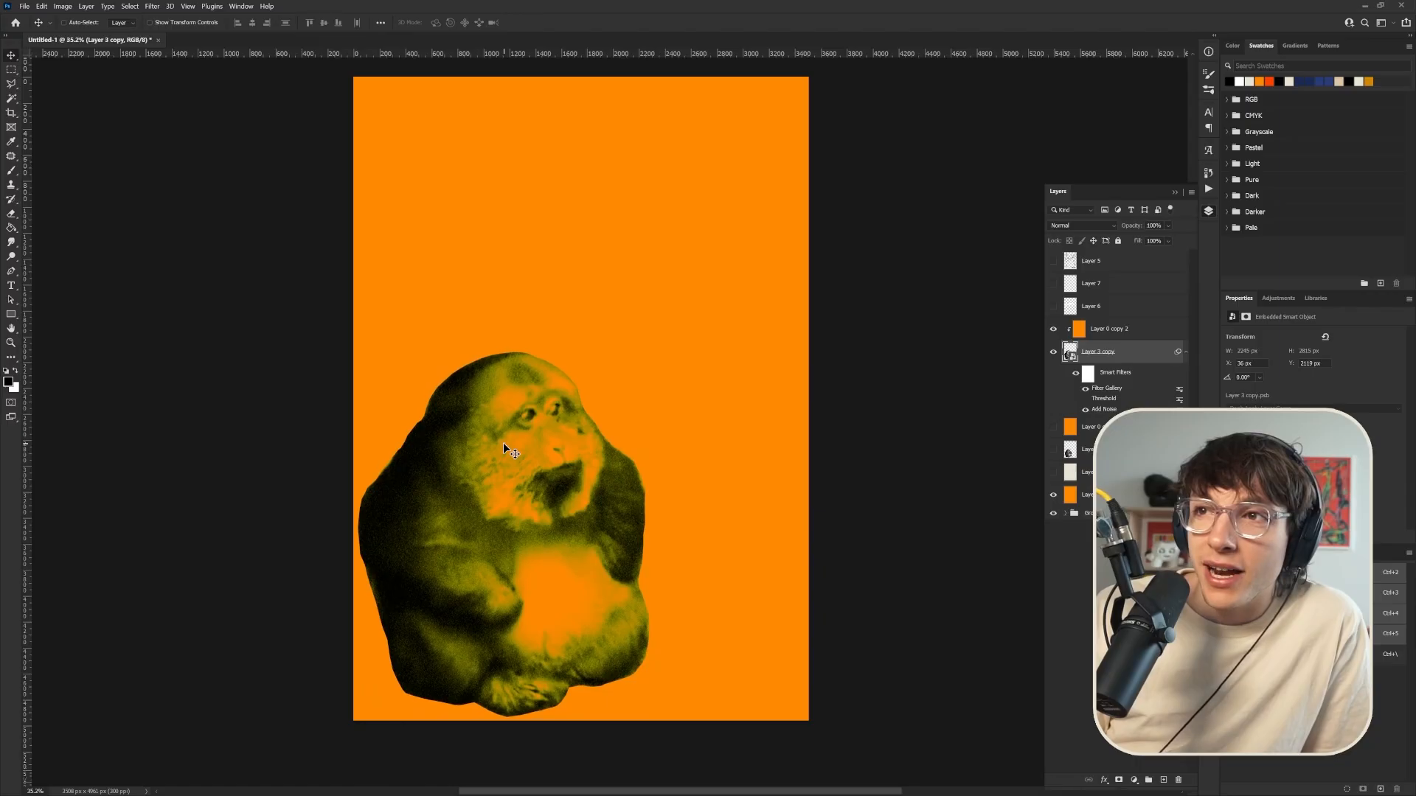
Try rotating the Hero outline to about 72° and enlarging it to about 156% so it runs down the poster, and undo it
left_click(1054, 331)
left_click(1055, 330)
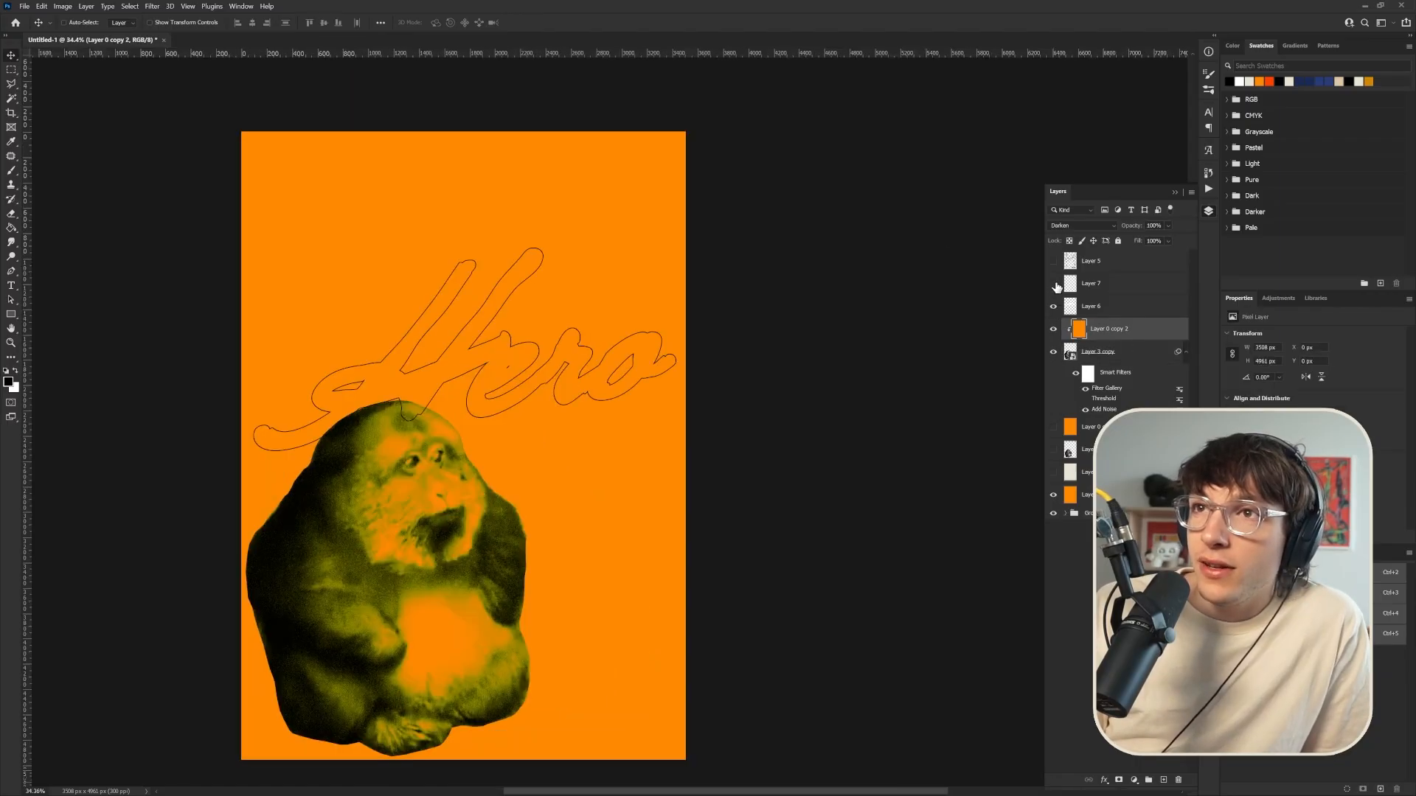
left_click(1110, 302)
key("ctrl+t")
left_click_drag(588, 596, 738, 500)
left_click_drag(553, 298, 695, 284)
left_click_drag(474, 365, 523, 440)
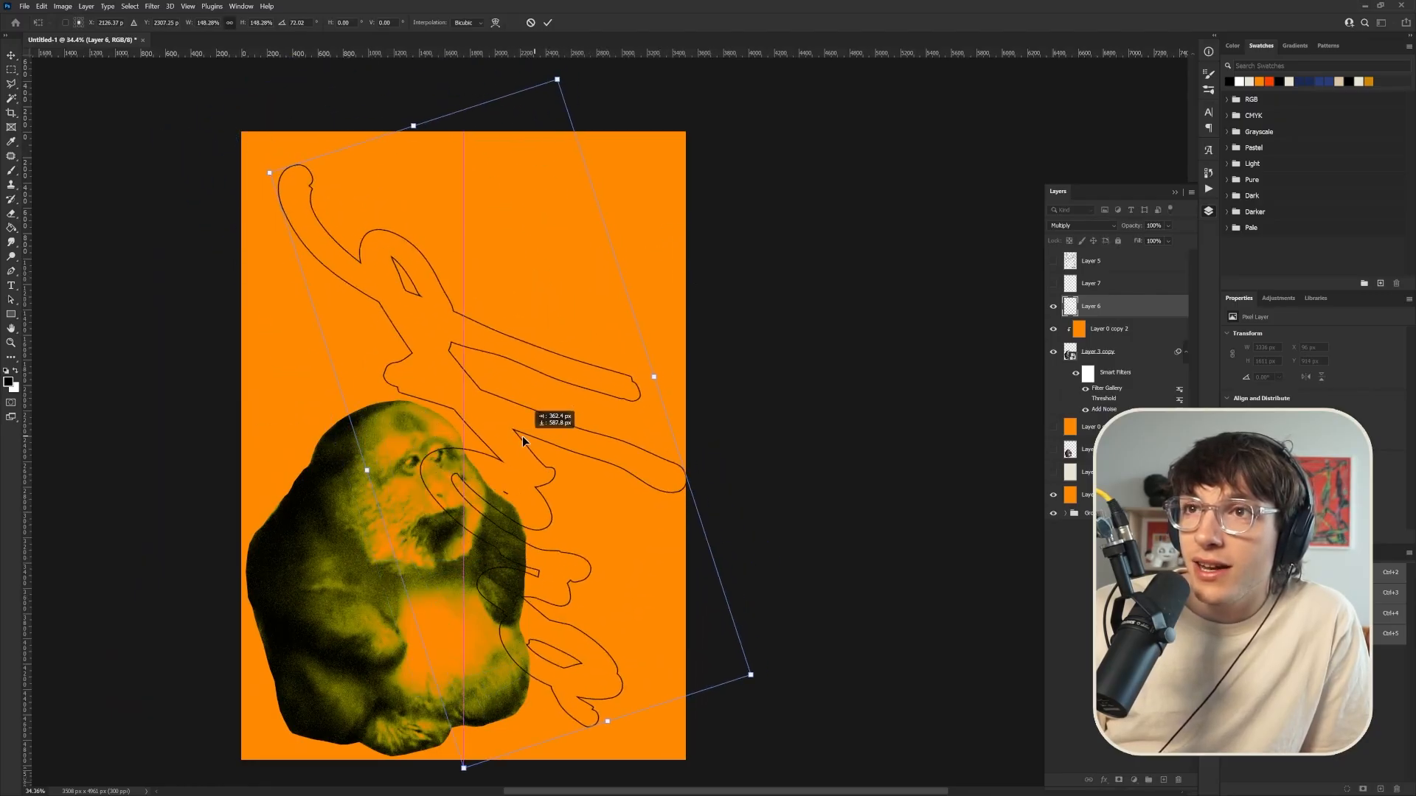
left_click_drag(267, 175, 244, 147)
mouse_move(416, 280)
left_mouse_down()
mouse_move(436, 307)
mouse_move(419, 295)
left_mouse_up()
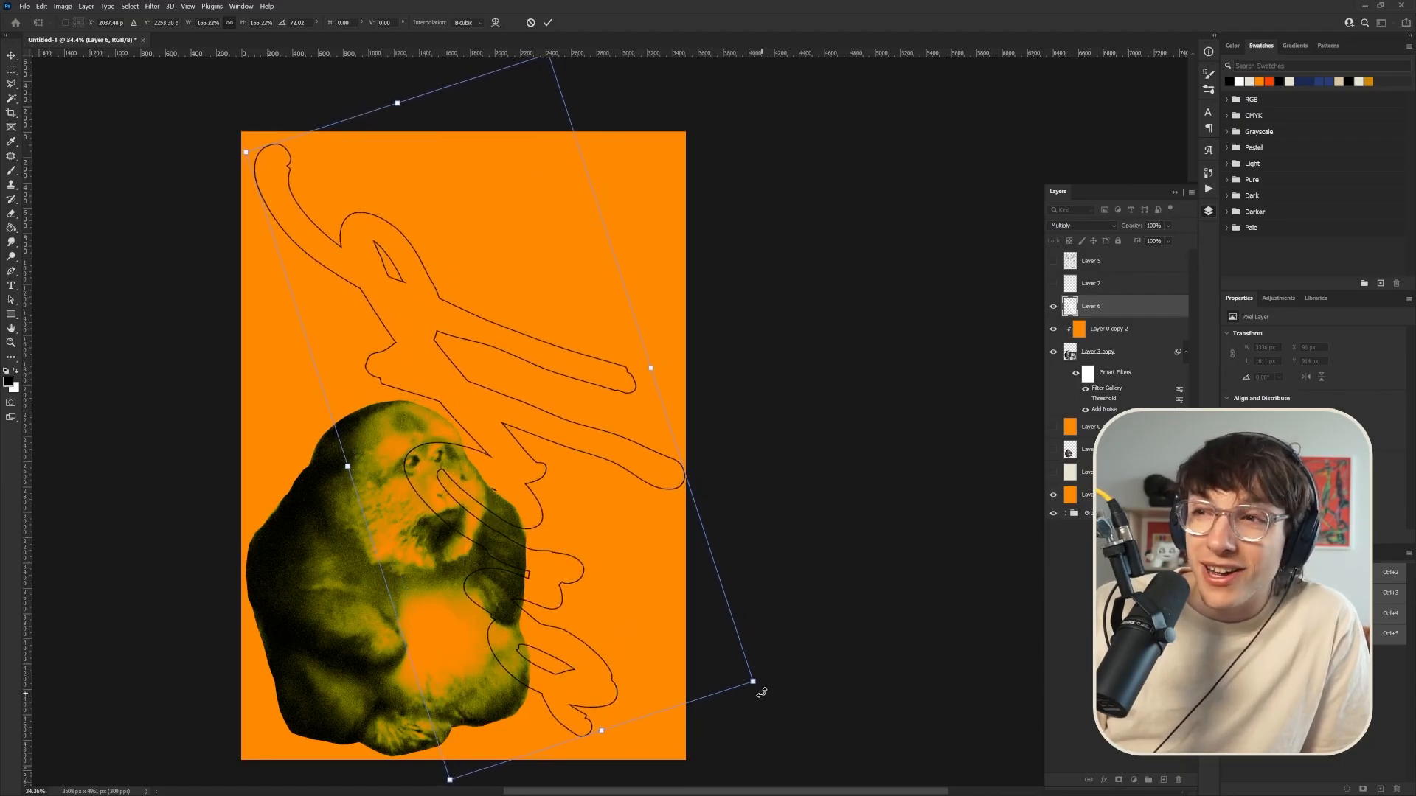
key("Return")
scroll(493, 423, "down", 3)
scroll(493, 423, "up", 1)
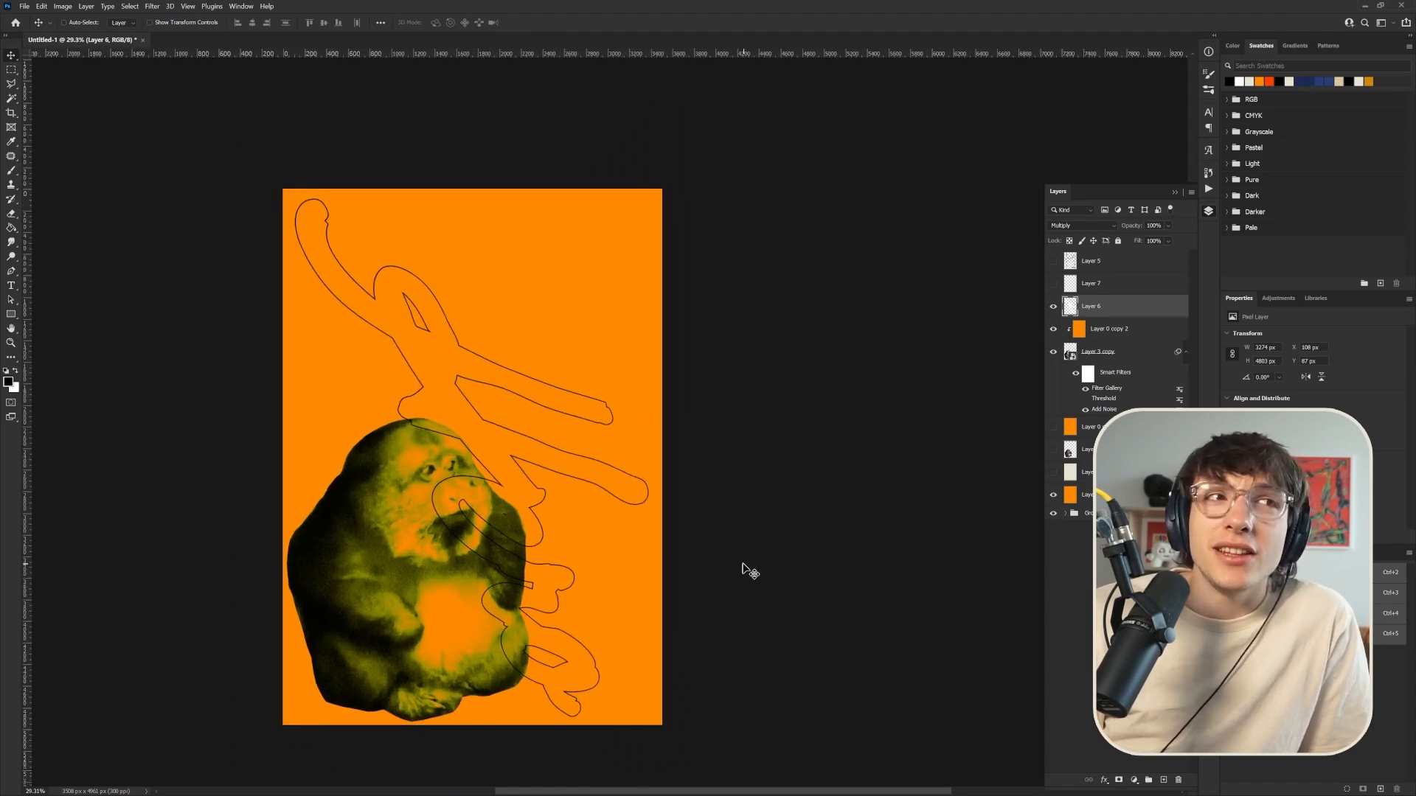
key("ctrl+z")
key("ctrl+z")
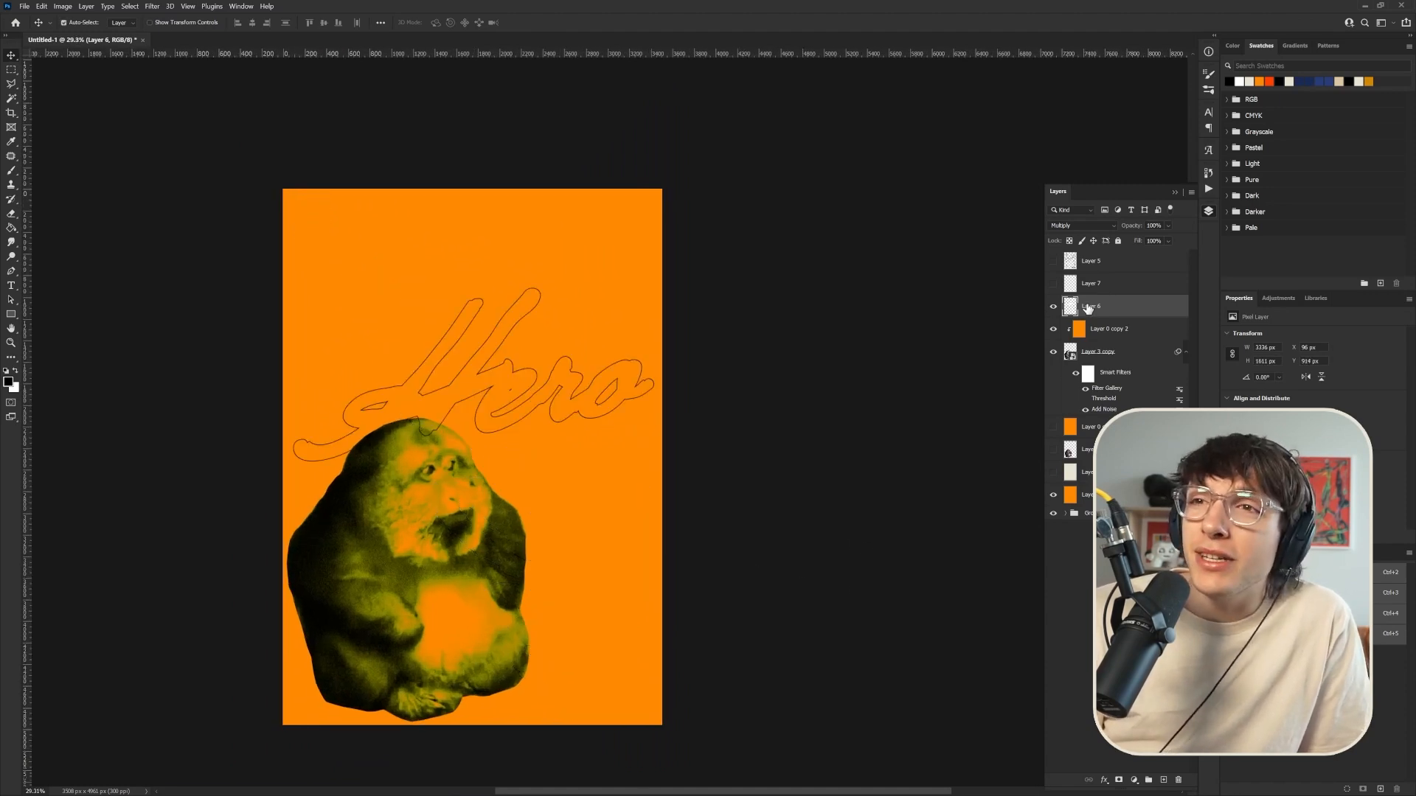
Duplicate the Hero outline layer, hide the original, and rotate the copy to about 70° while enlarging it to about 152%
left_click(1053, 306)
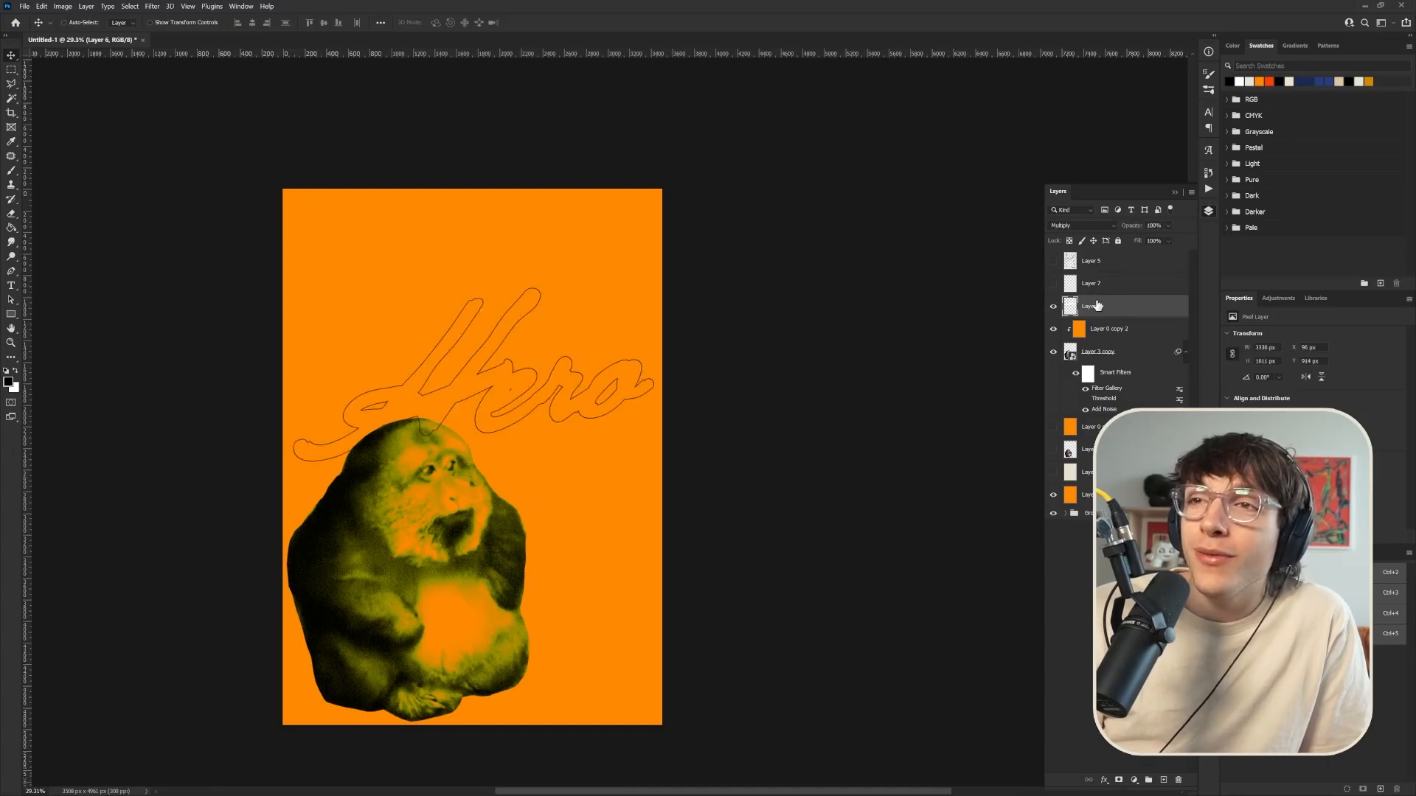
key("ctrl+j")
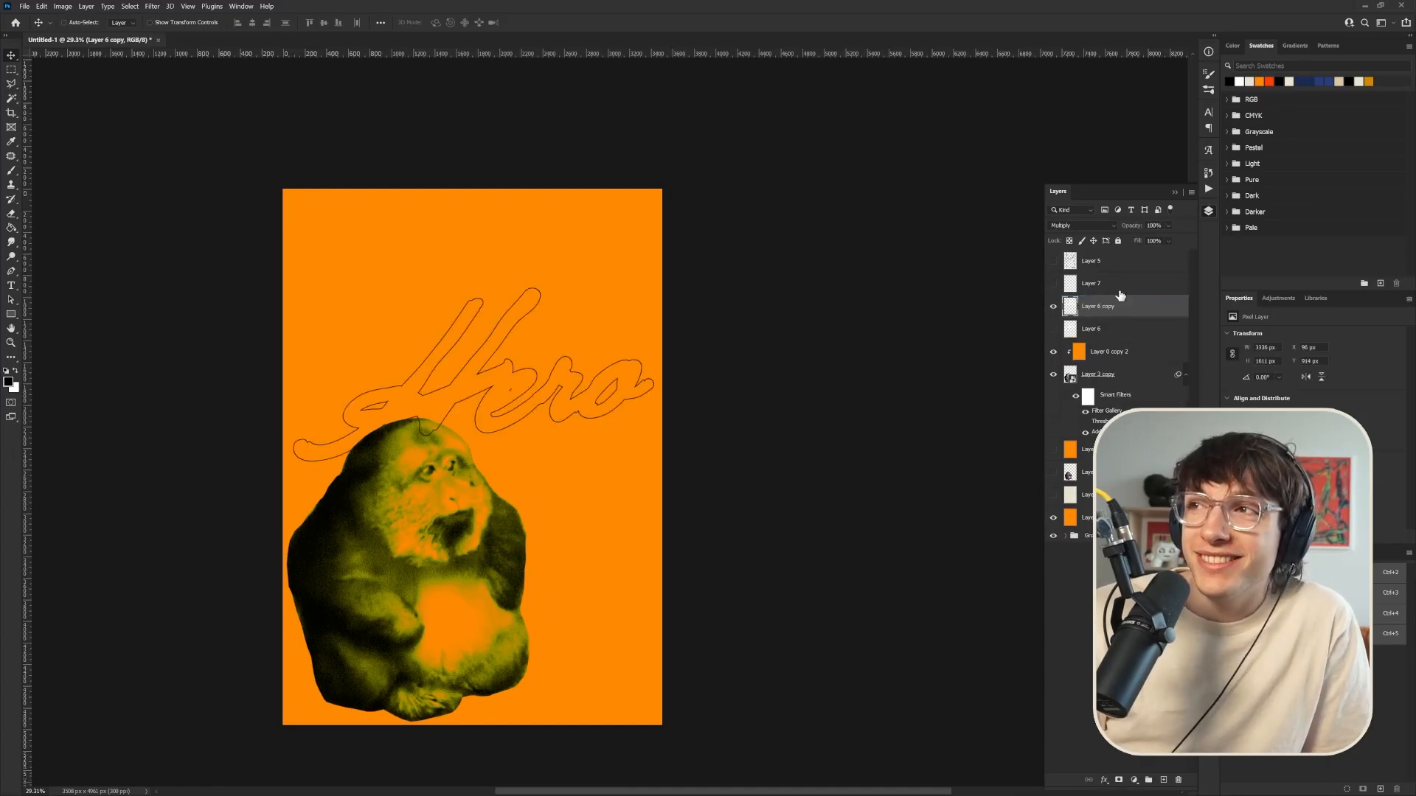
key("ctrl+t")
left_click_drag(624, 274, 616, 357)
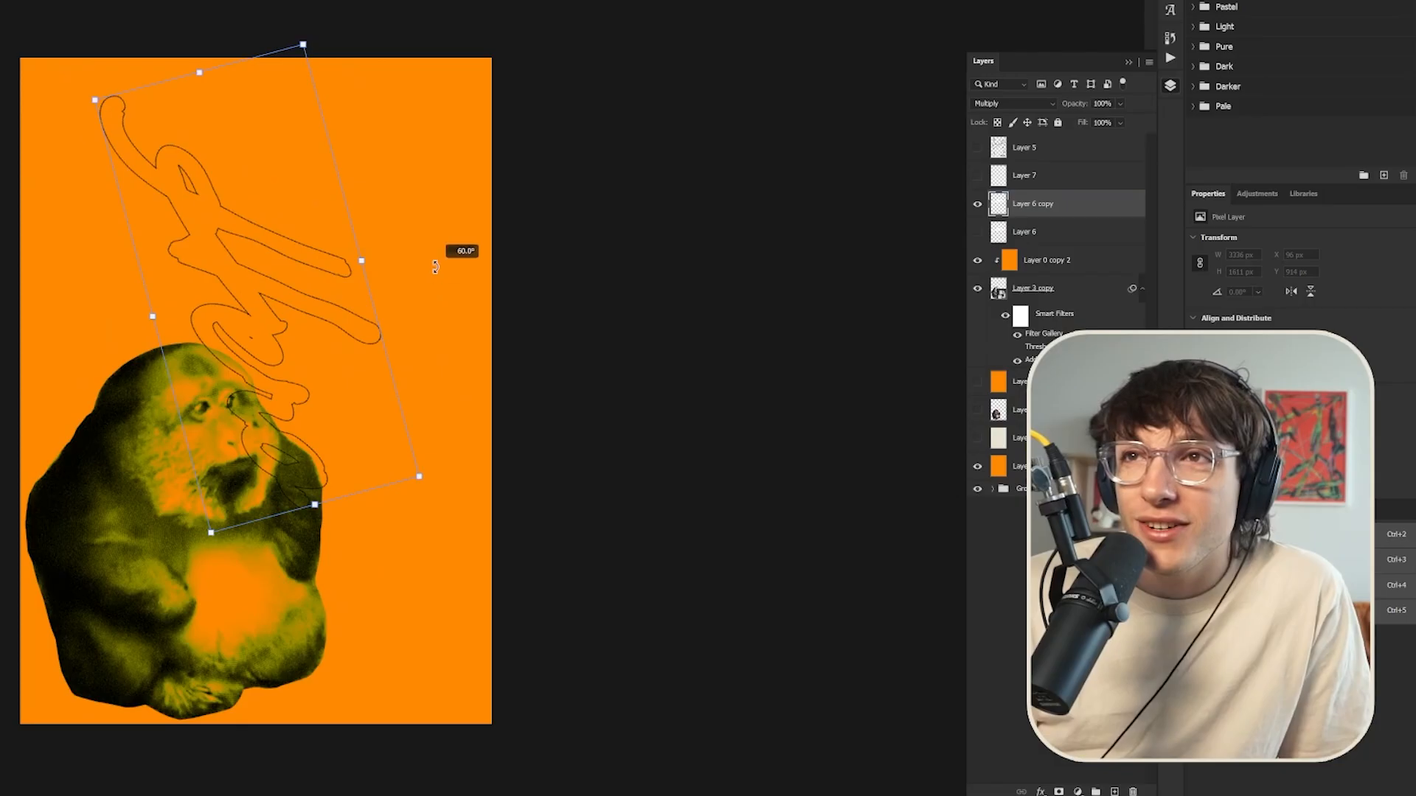
left_click_drag(435, 267, 533, 292)
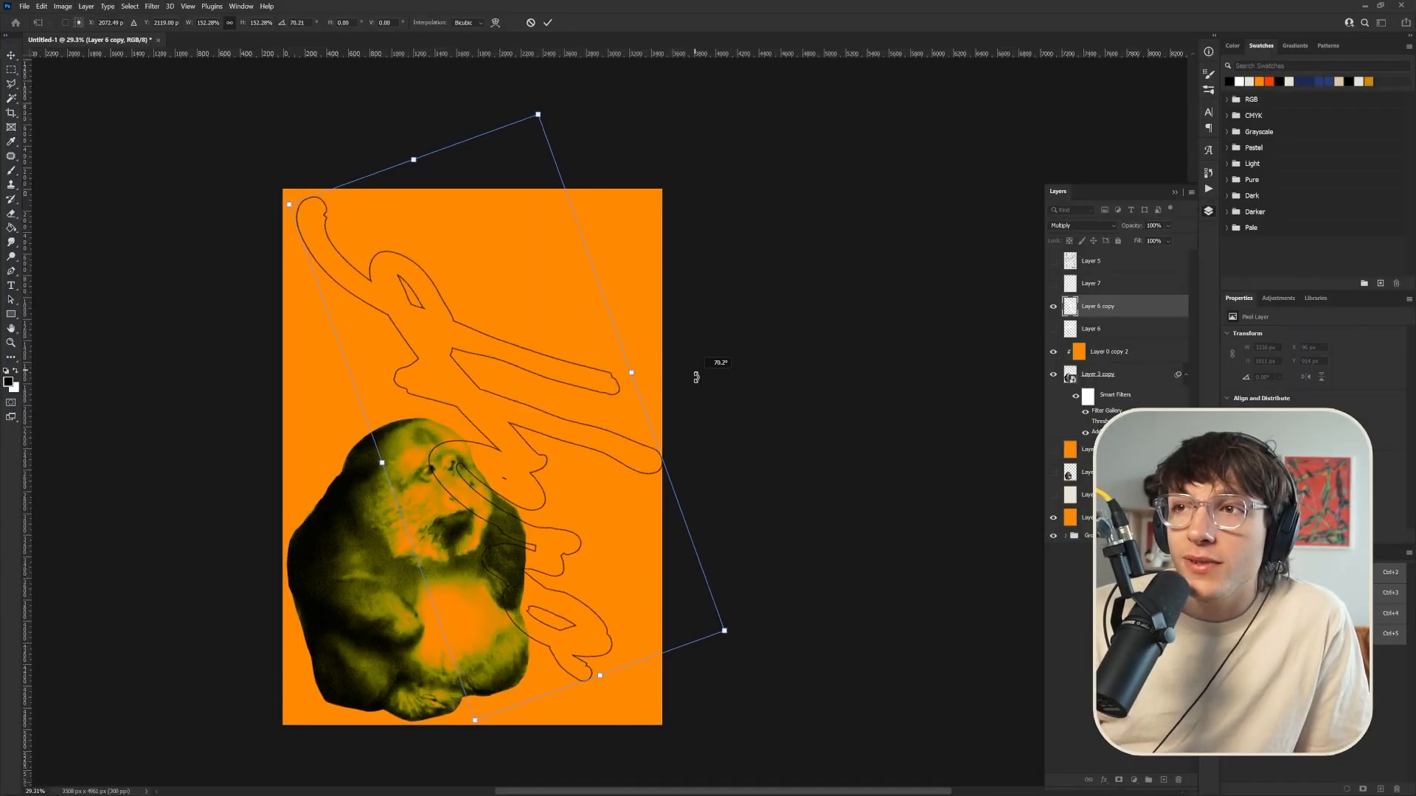
left_click_drag(696, 377, 697, 380)
Stretch the rotated Hero outline copy to about 3404 by 4822 px so it fills the poster's height and width
left_click_drag(722, 641, 706, 646)
left_click_drag(475, 722, 481, 781)
key("Return")
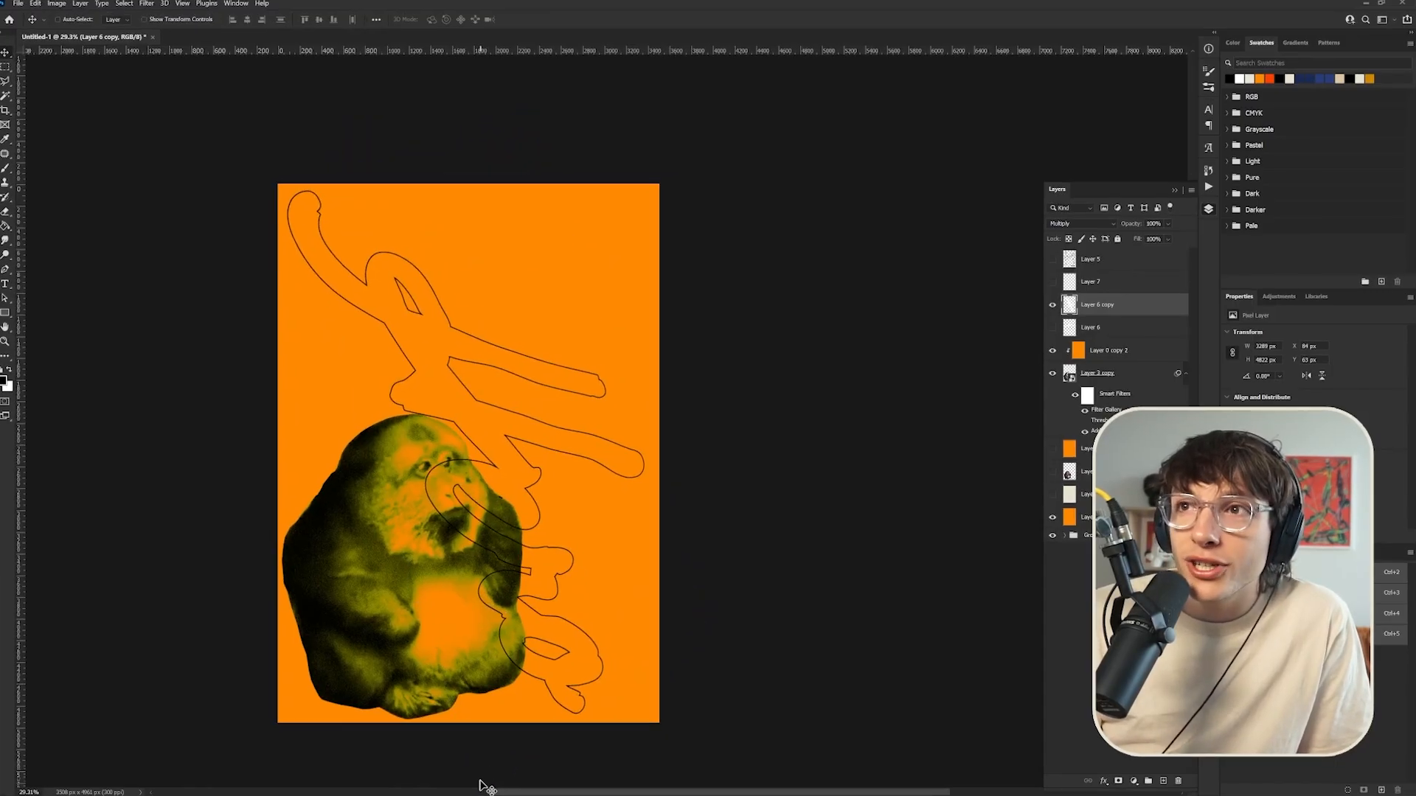
key("ctrl+t")
left_click_drag(621, 447, 610, 443)
key("Return")
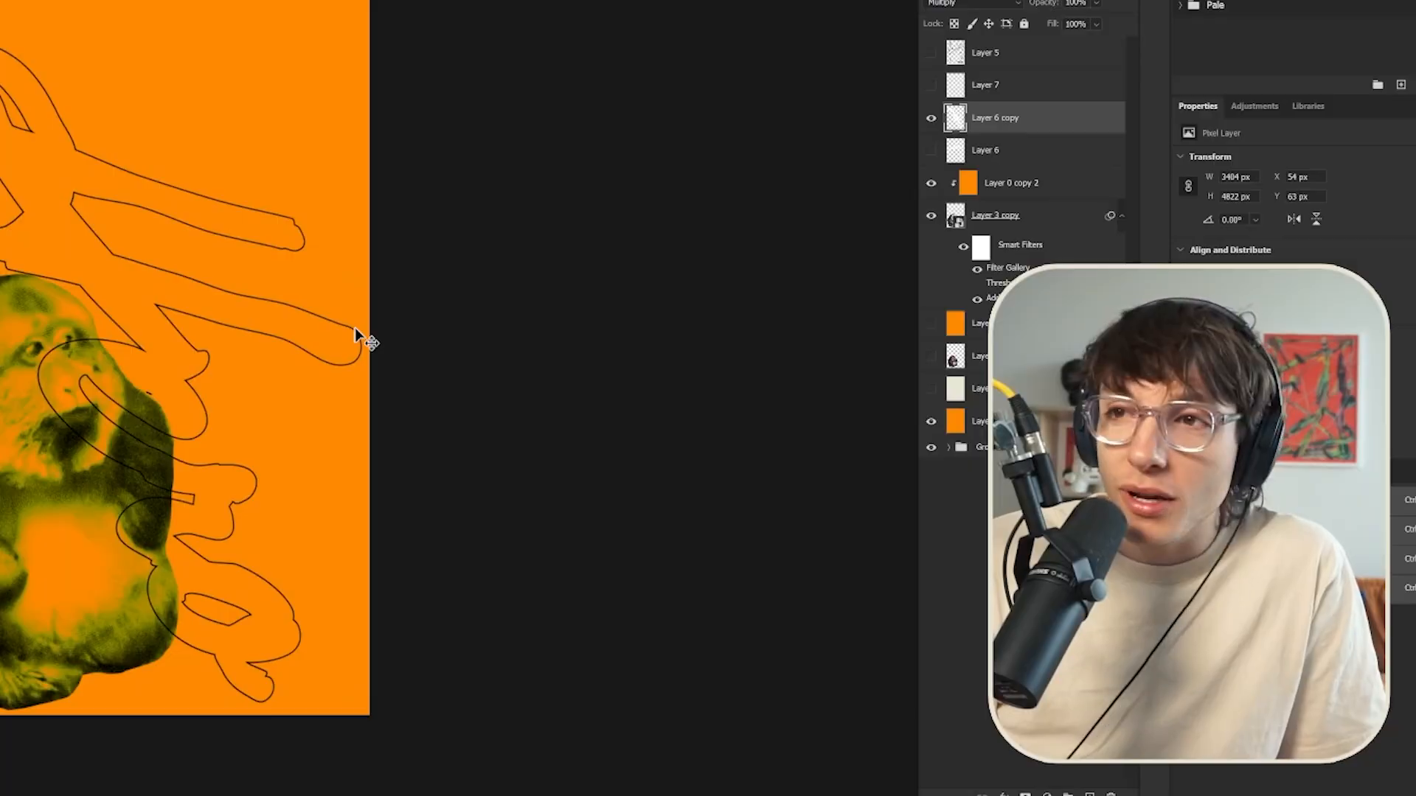
key("shift+Down")
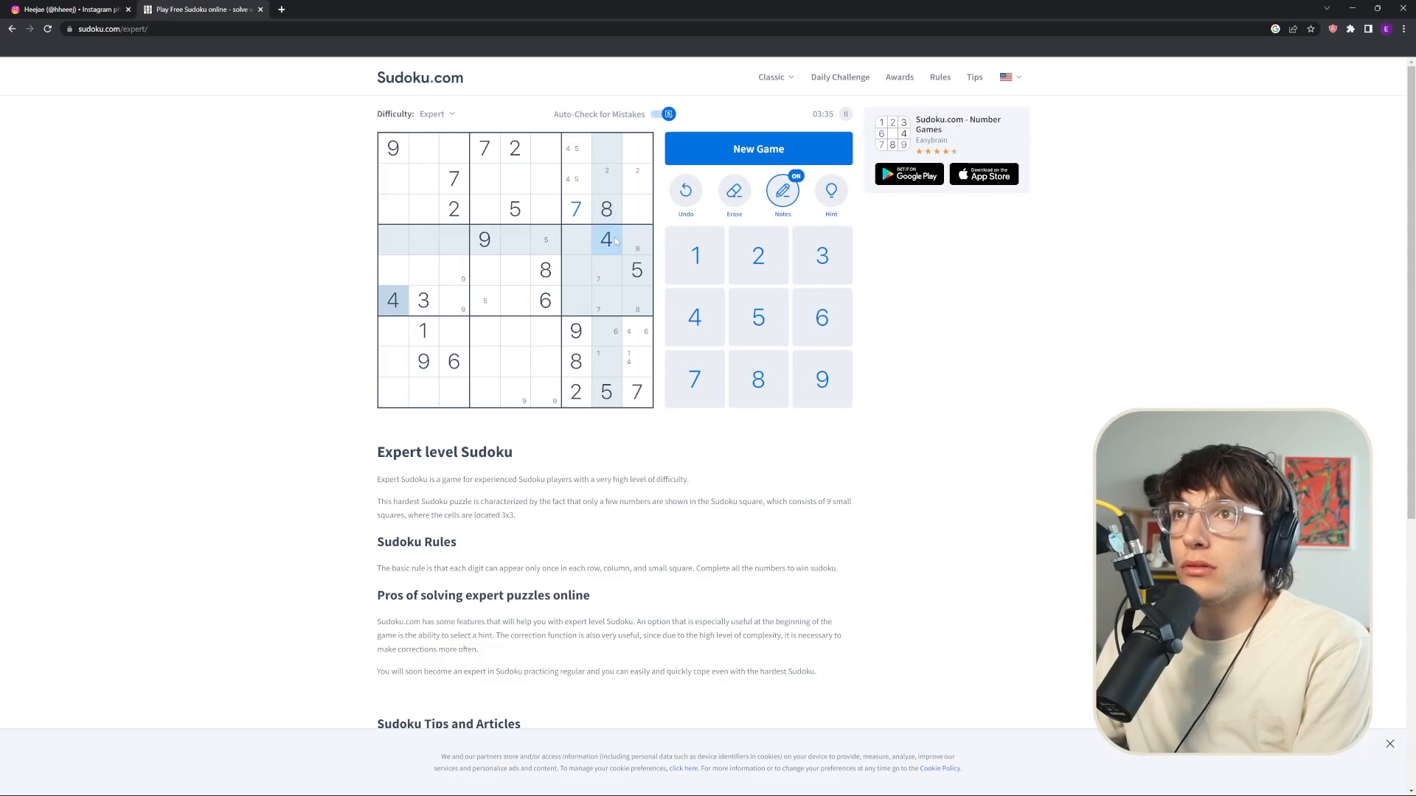
Switch to the expert puzzle on Sudoku.com and add the pencil note 4 to the fourth and fifth cells of the fifth row
left_click(488, 276)
left_click(679, 319)
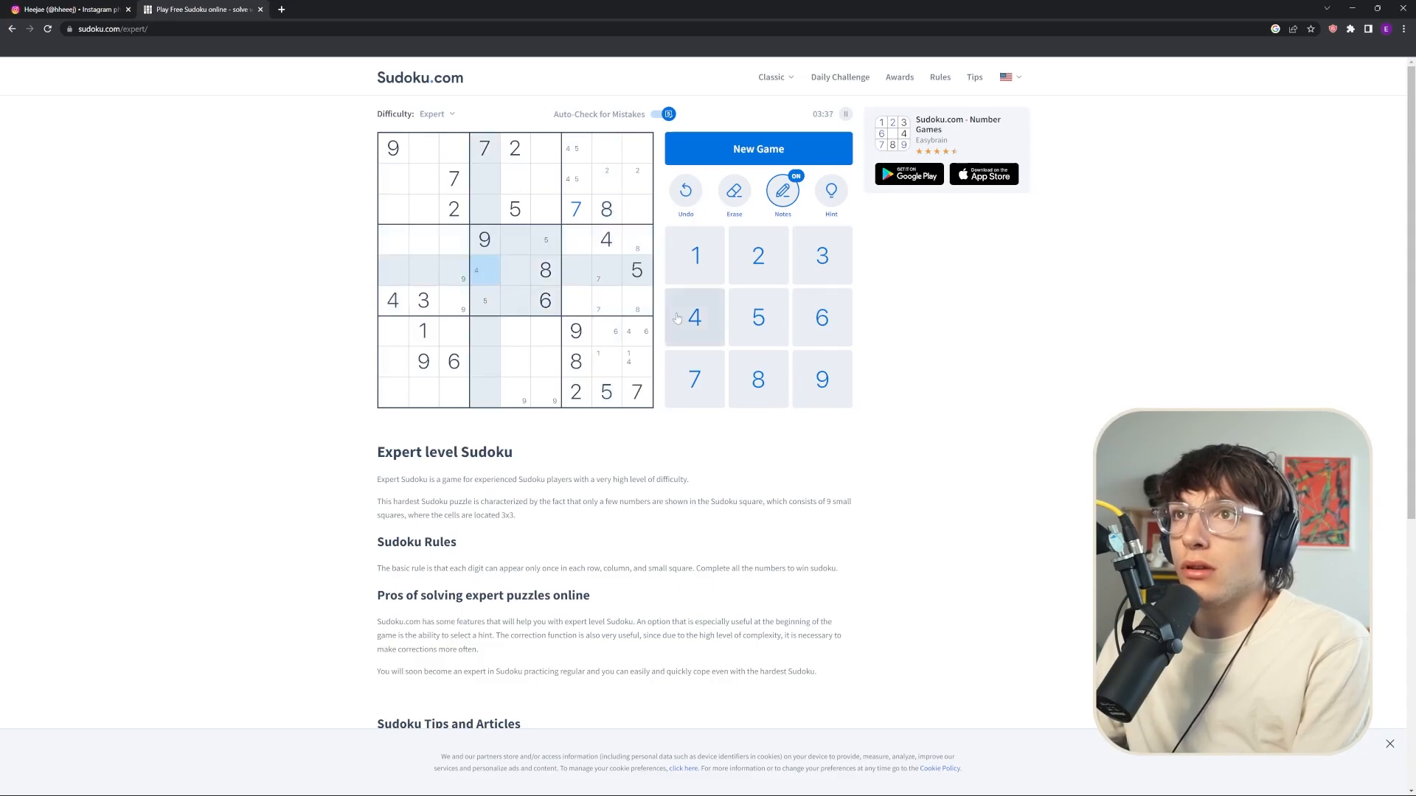
left_click(515, 273)
left_click(689, 325)
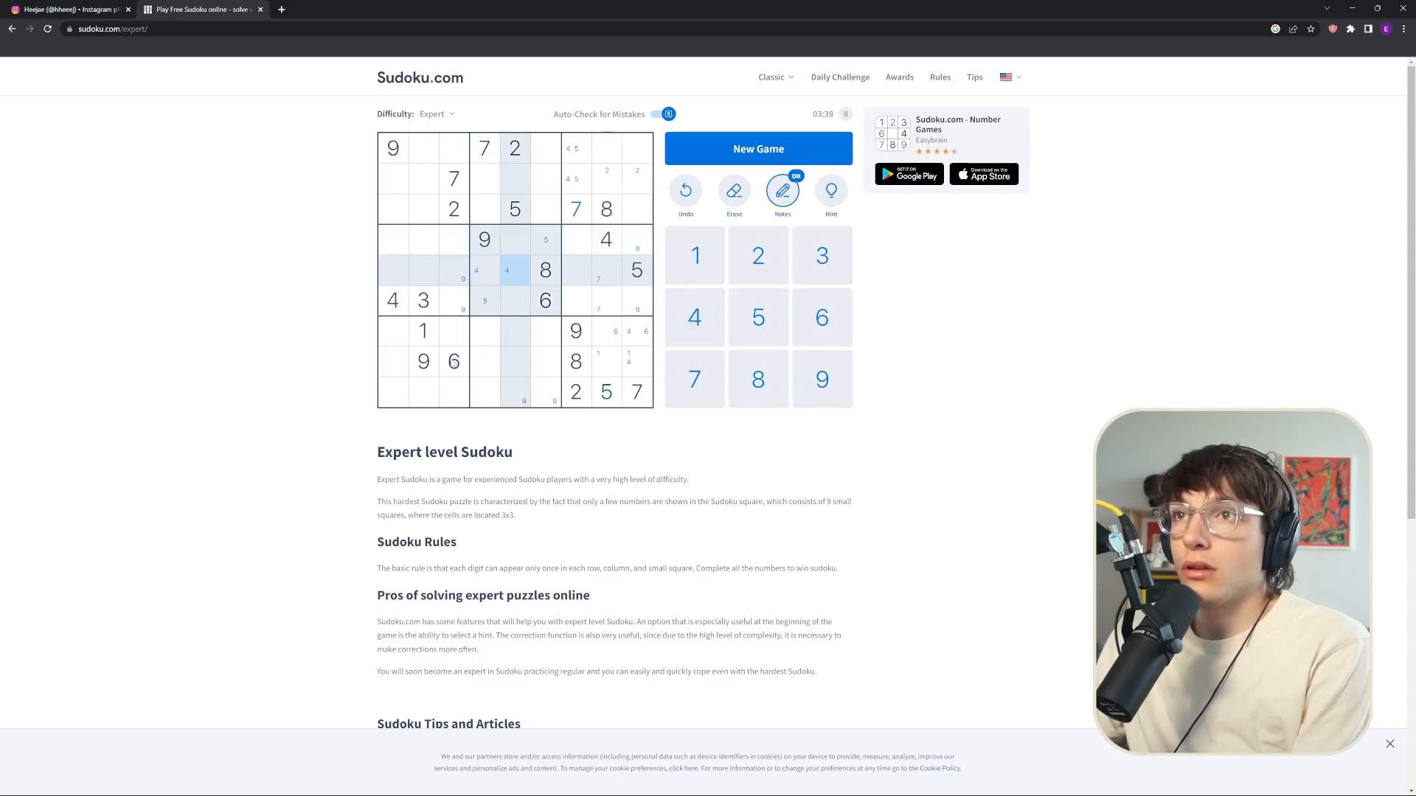
left_click(394, 301)
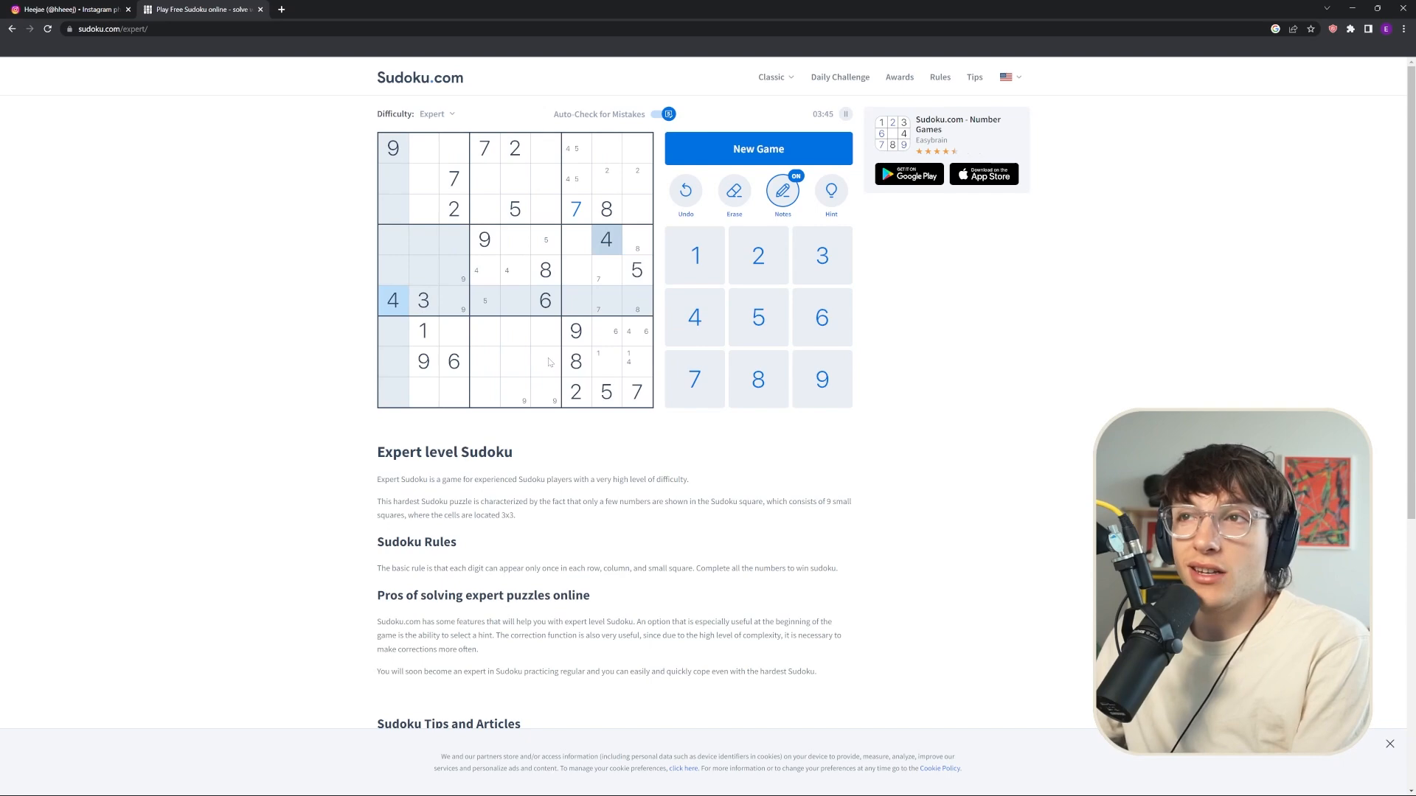
left_click(633, 277)
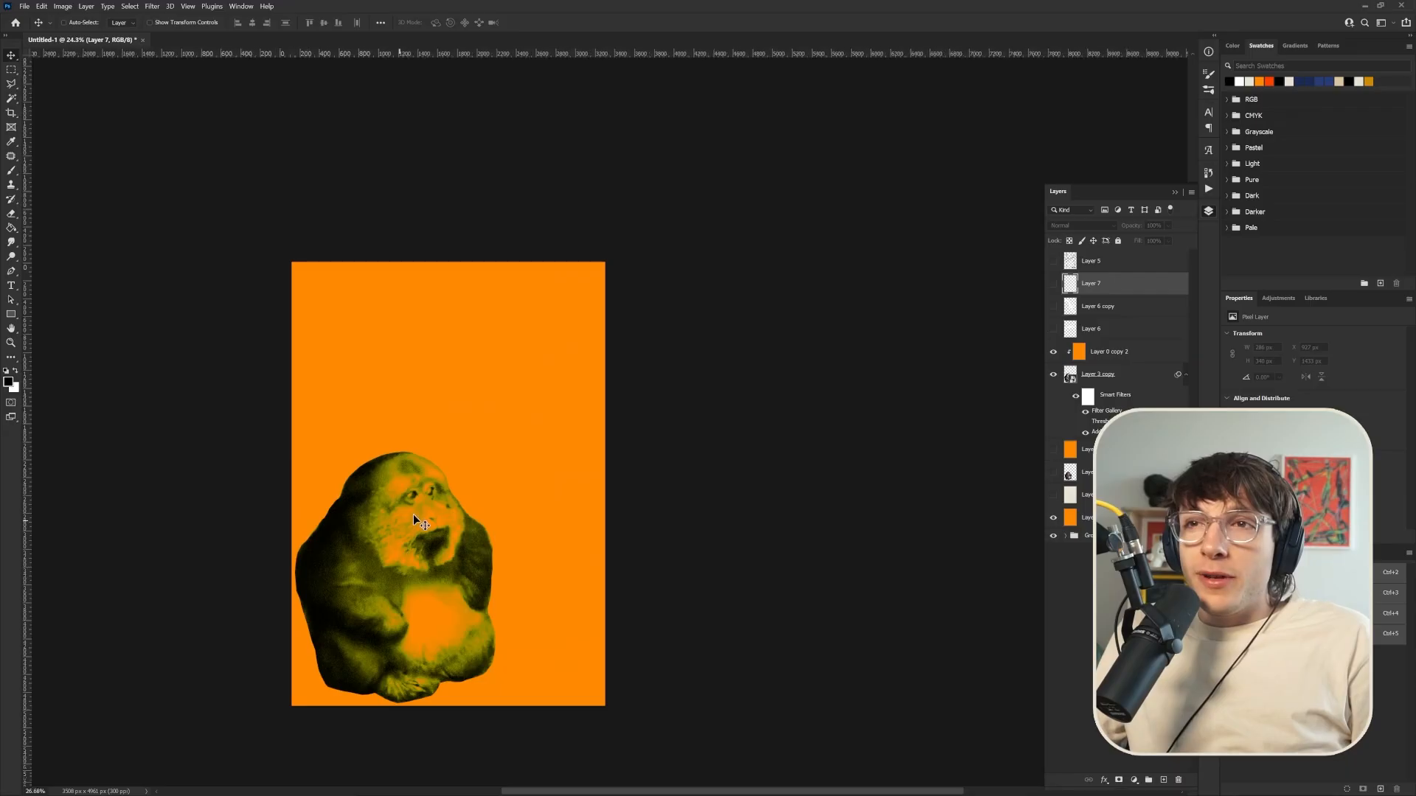
Back in Photoshop, add a new layer above the lettering layers and choose the Brush tool with a smaller tip
scroll(494, 469, "up", 6)
scroll(494, 470, "down", 8)
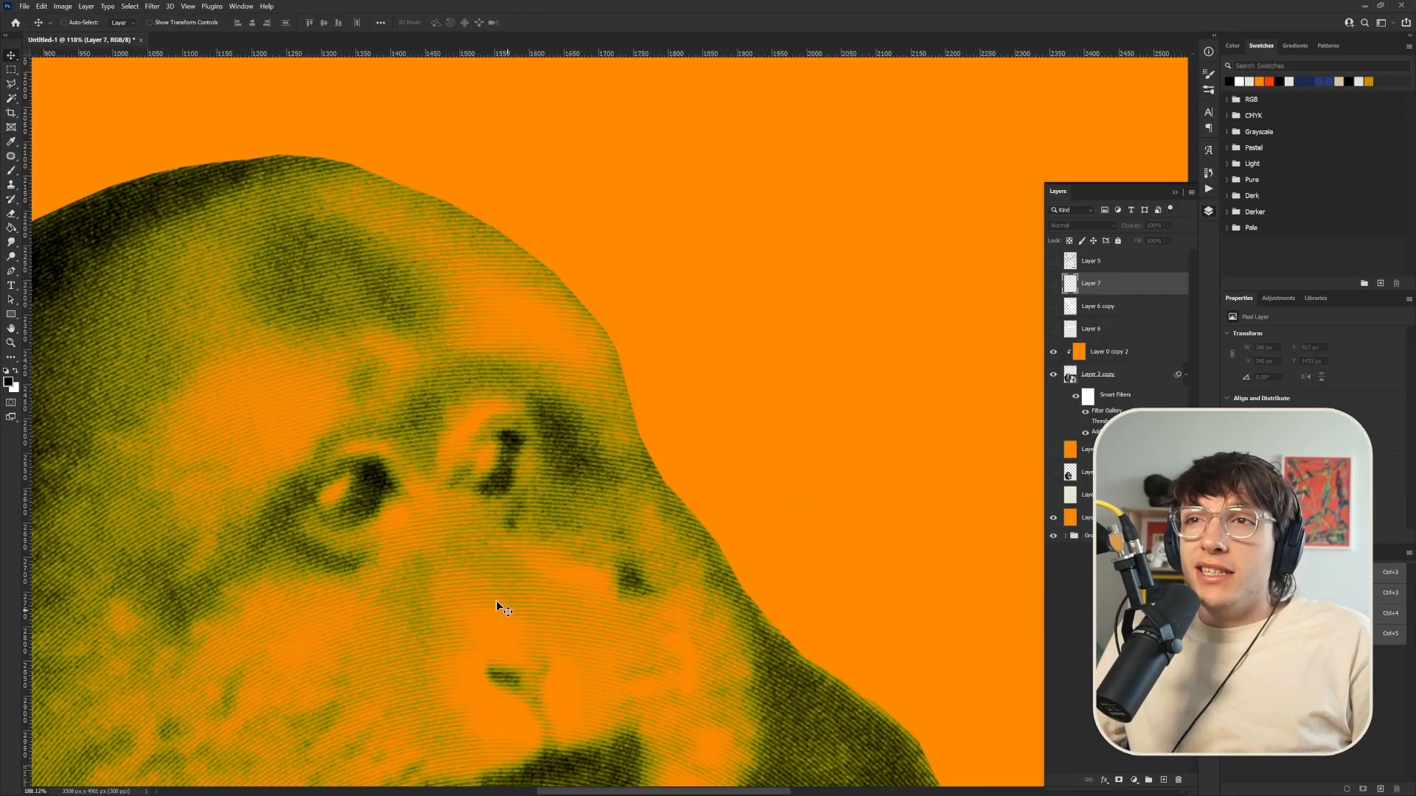
scroll(479, 649, "up", 1)
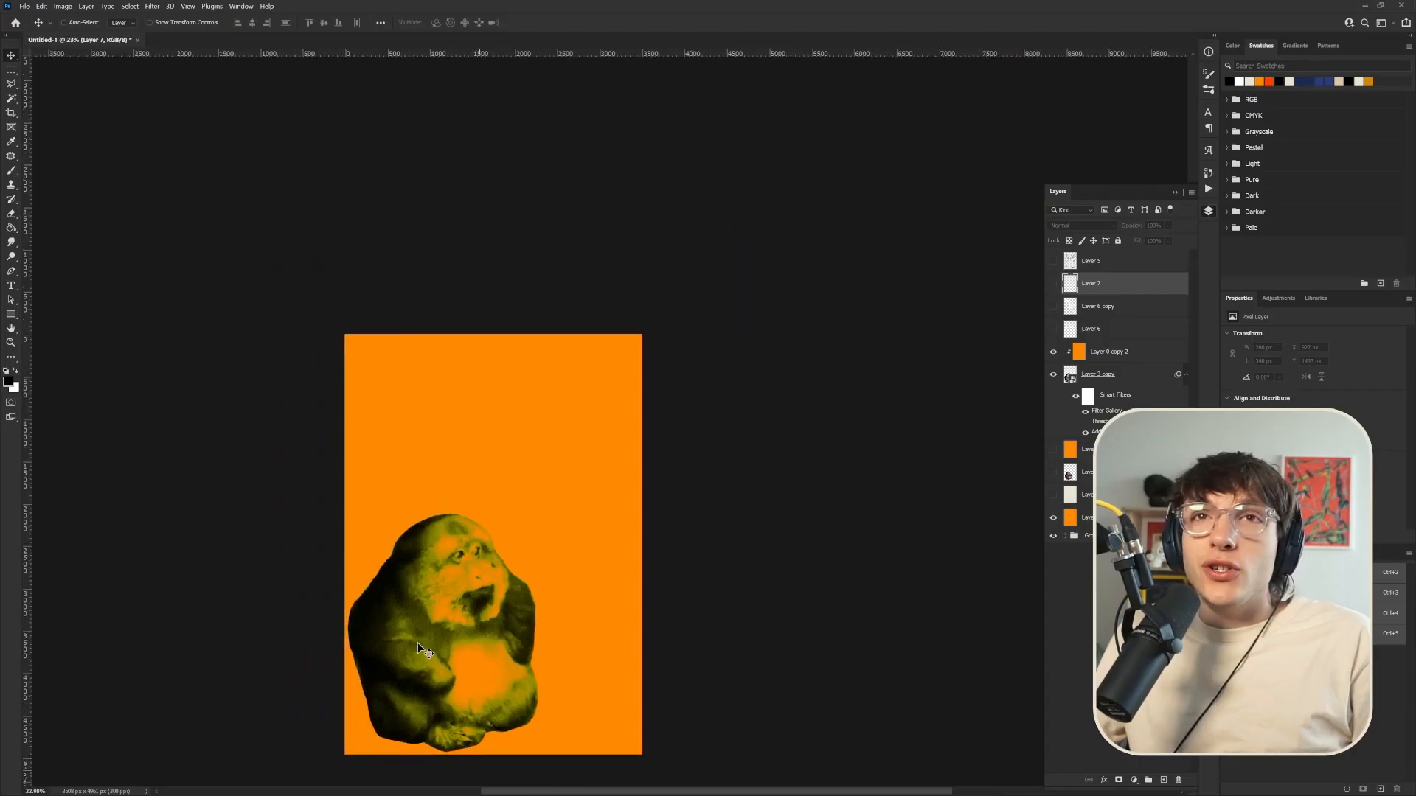
left_click(11, 170)
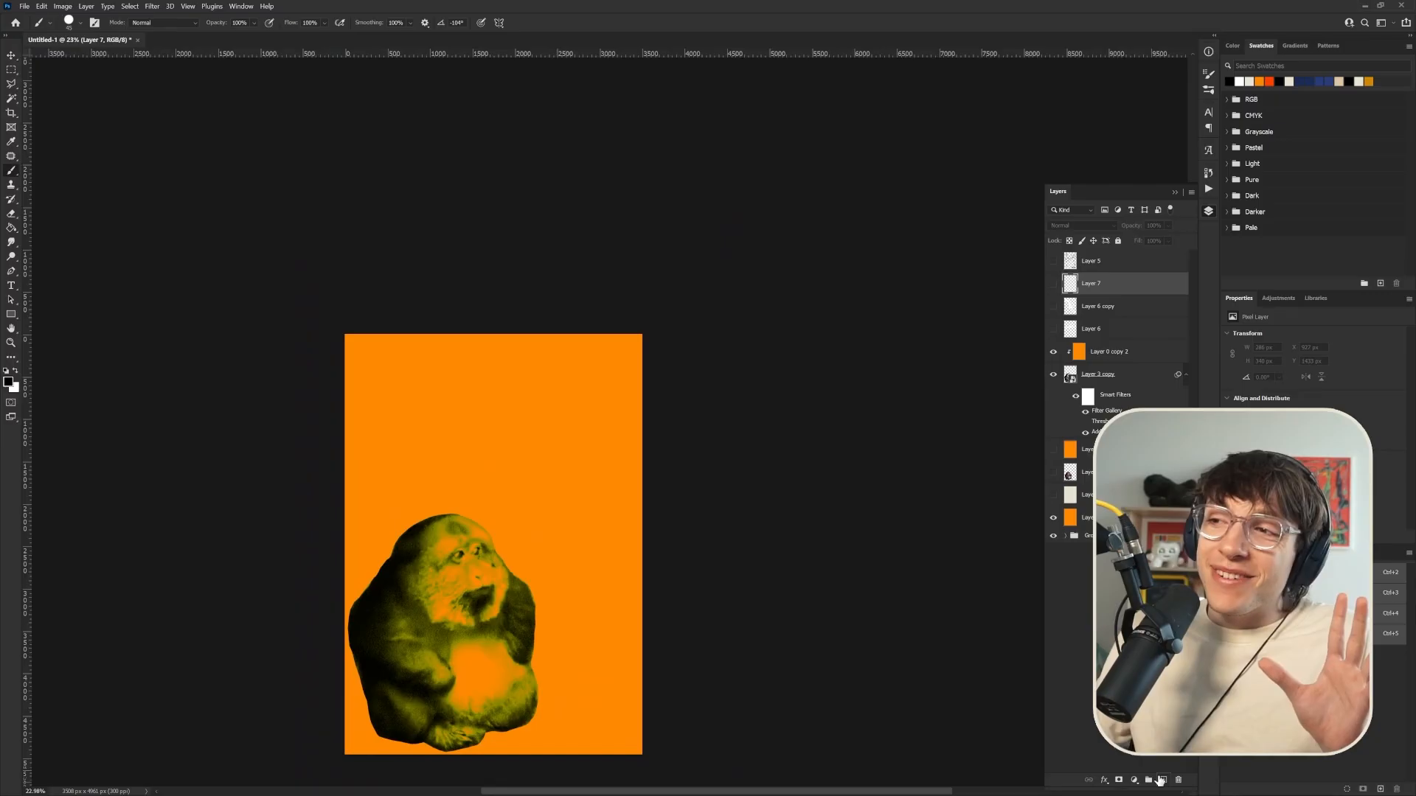
key("ctrl+shift+alt+n")
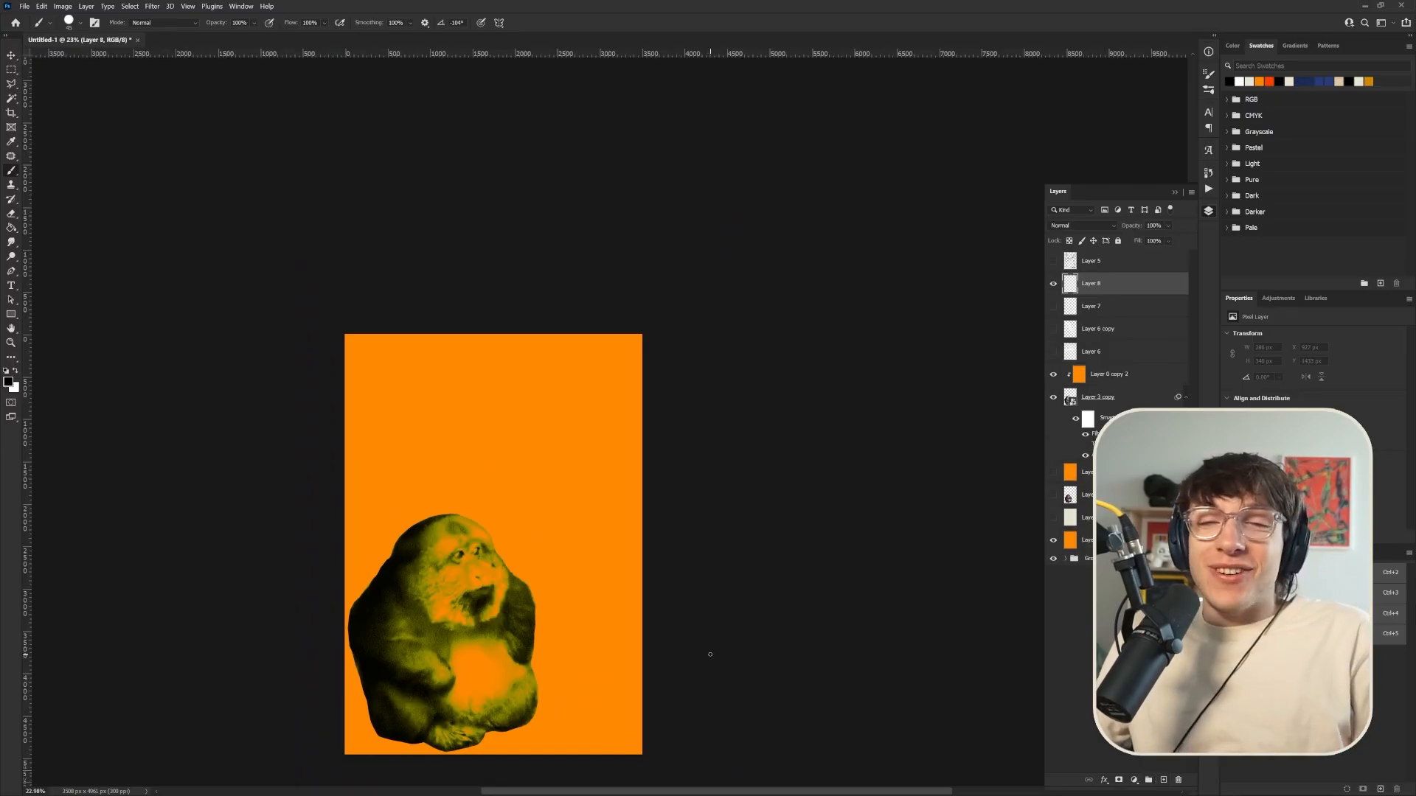
scroll(481, 408, "up", 4)
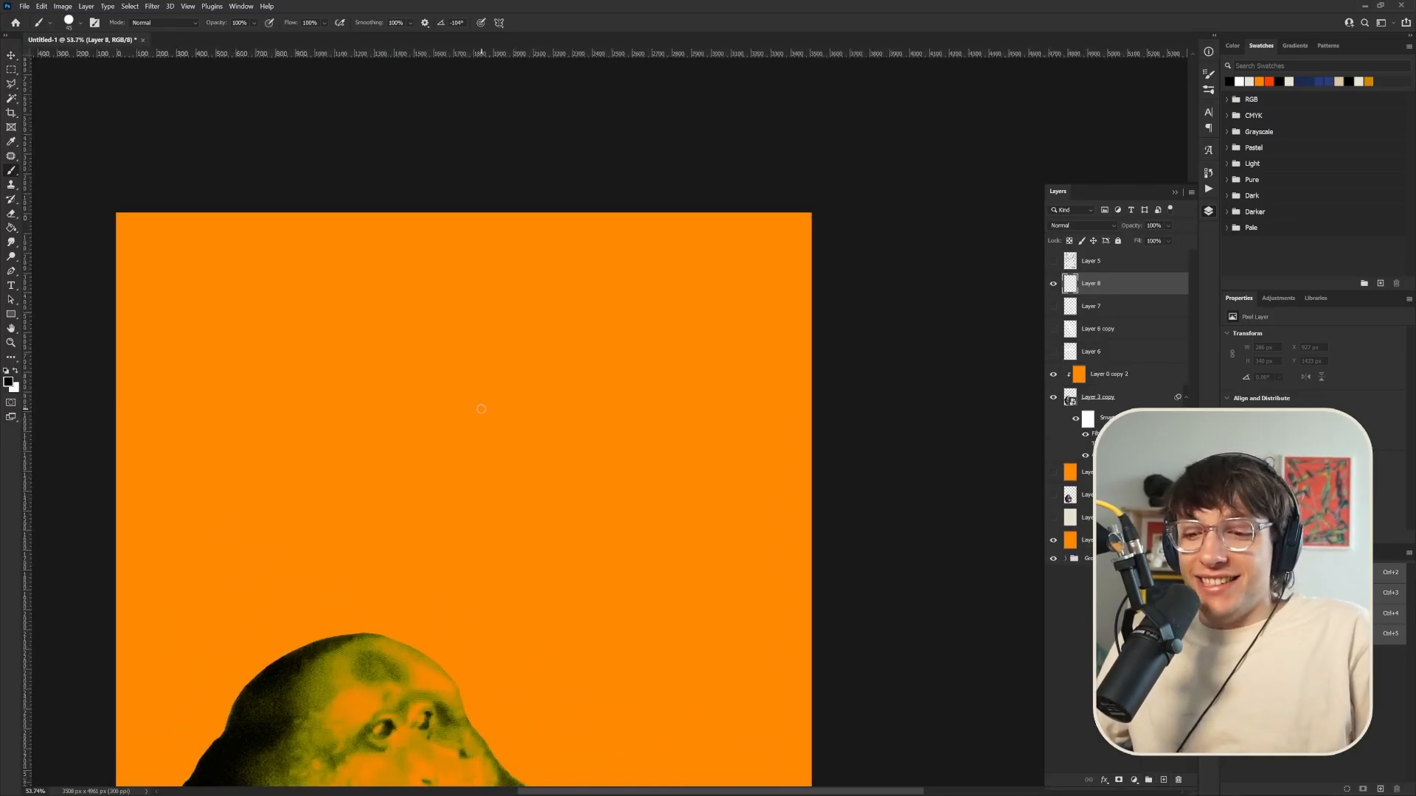
key("bracketleft")
key("bracketleft")
key("bracketleft")
key("bracketleft")
key("bracketleft")
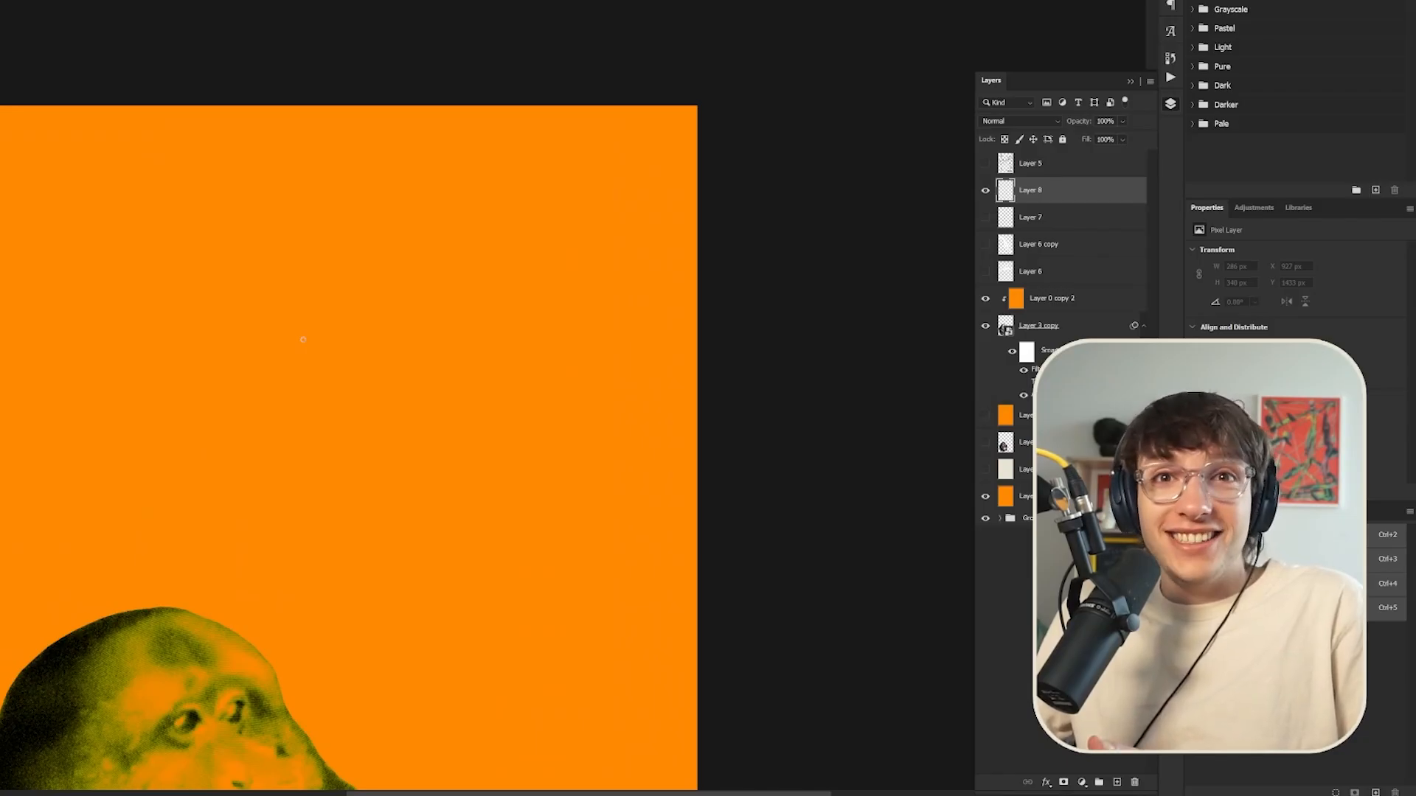
Try freehand brush drawing on the new layer with a cartoon face of two dotted eyes, a large nose and a smile
left_click(335, 209)
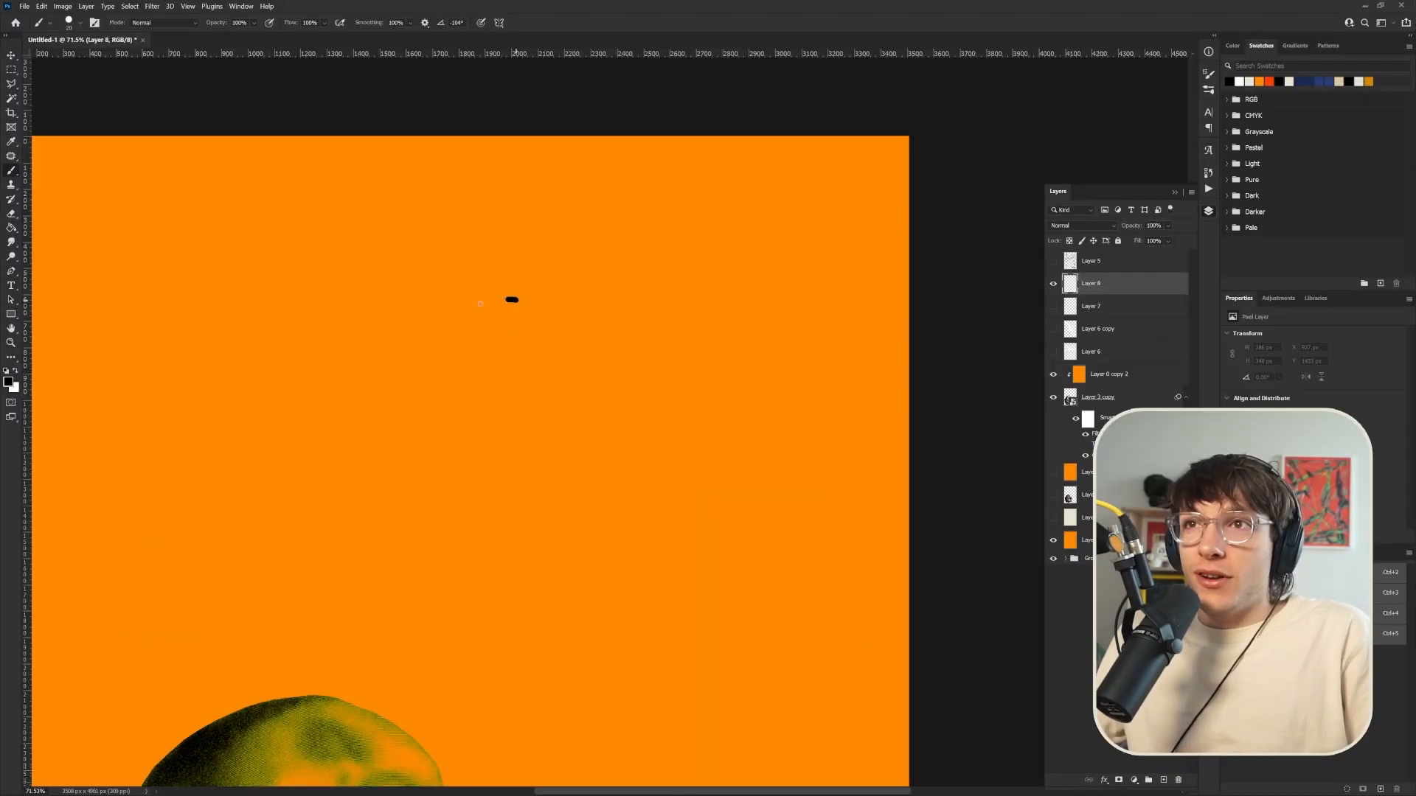
mouse_move(480, 304)
left_mouse_down()
mouse_move(585, 383)
mouse_move(550, 295)
mouse_move(518, 295)
left_mouse_up()
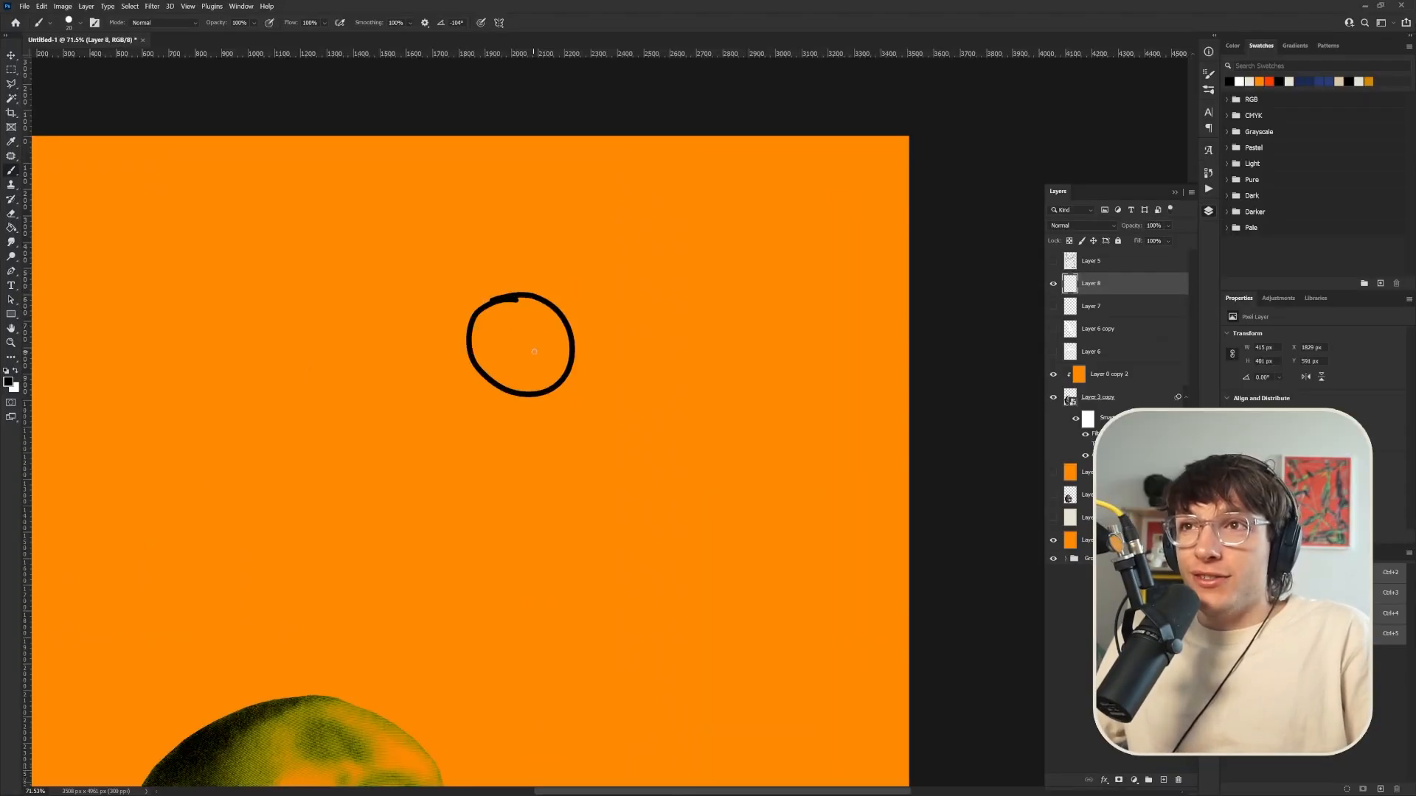
mouse_move(678, 349)
left_mouse_down()
mouse_move(719, 413)
mouse_move(561, 462)
left_mouse_up()
mouse_move(631, 274)
left_mouse_down()
mouse_move(656, 340)
mouse_move(621, 373)
left_mouse_up()
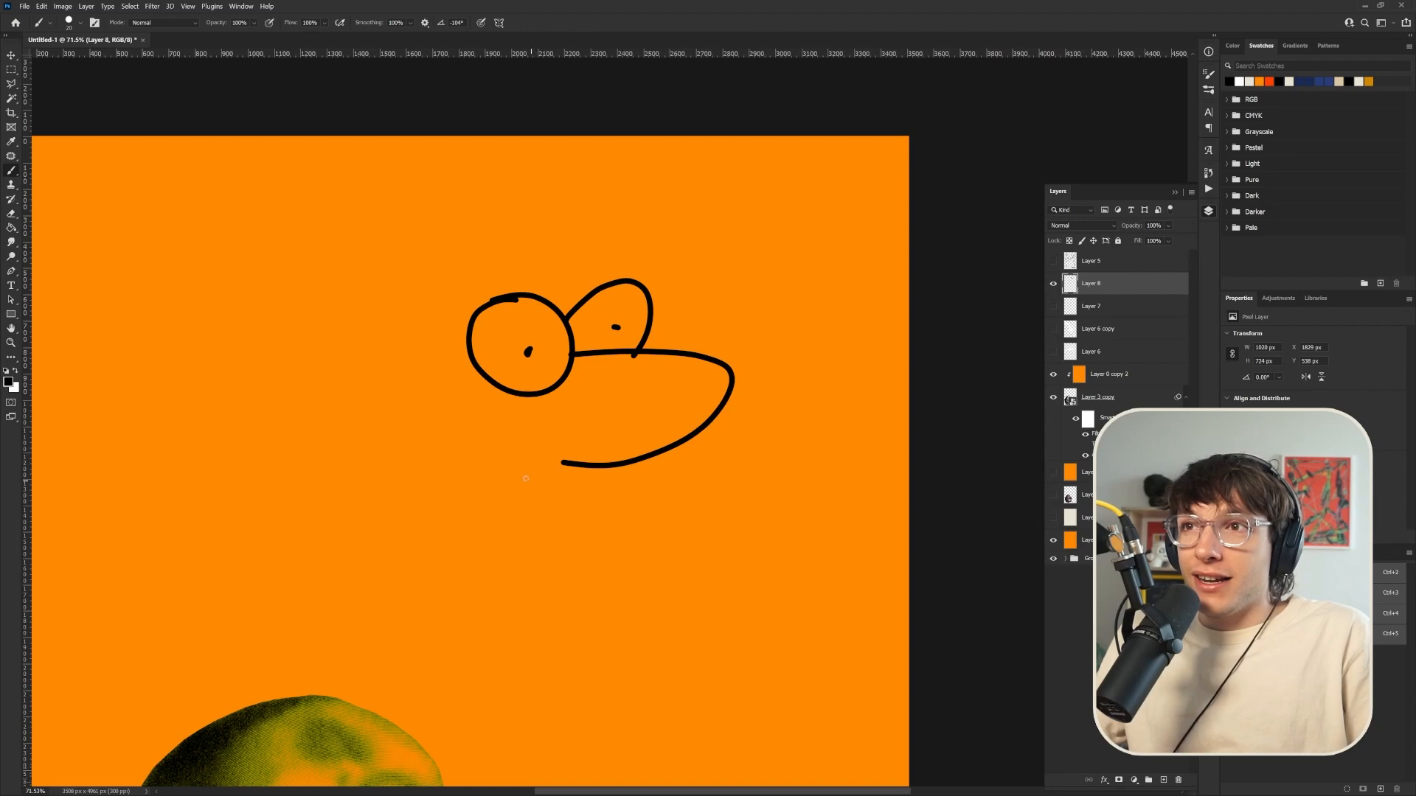
left_click_drag(610, 501, 663, 457)
scroll(587, 404, "up", 5)
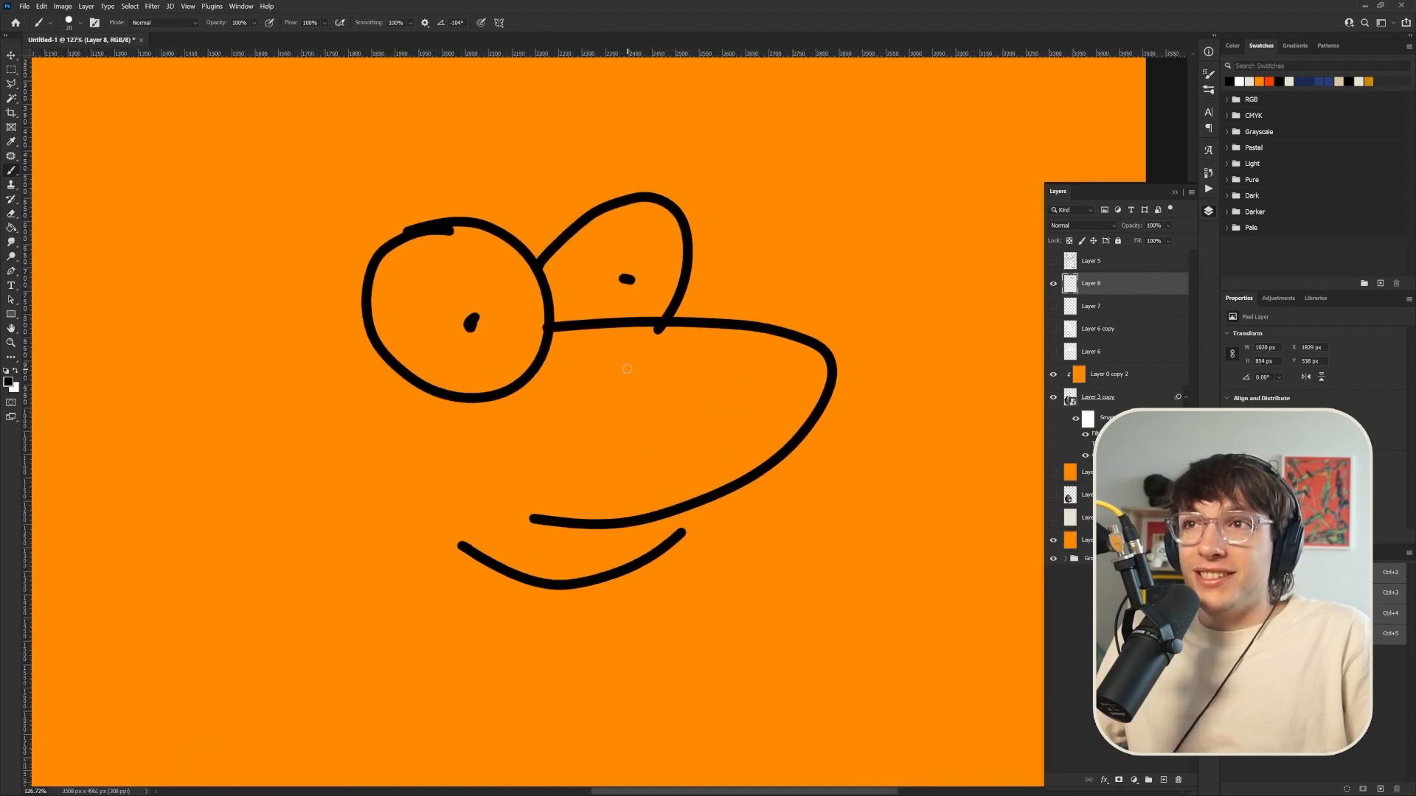
scroll(653, 513, "down", 8)
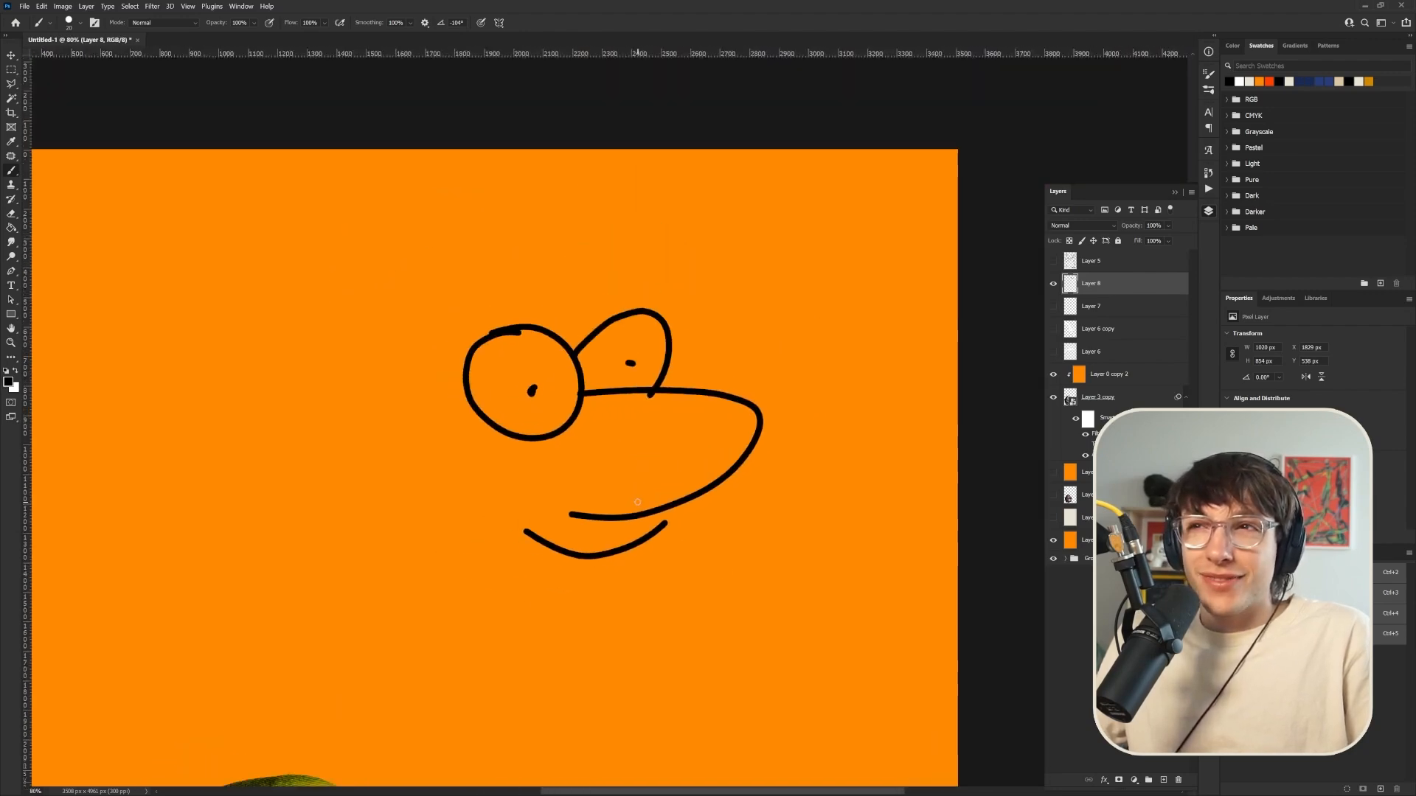
scroll(627, 450, "up", 4)
scroll(588, 429, "down", 1)
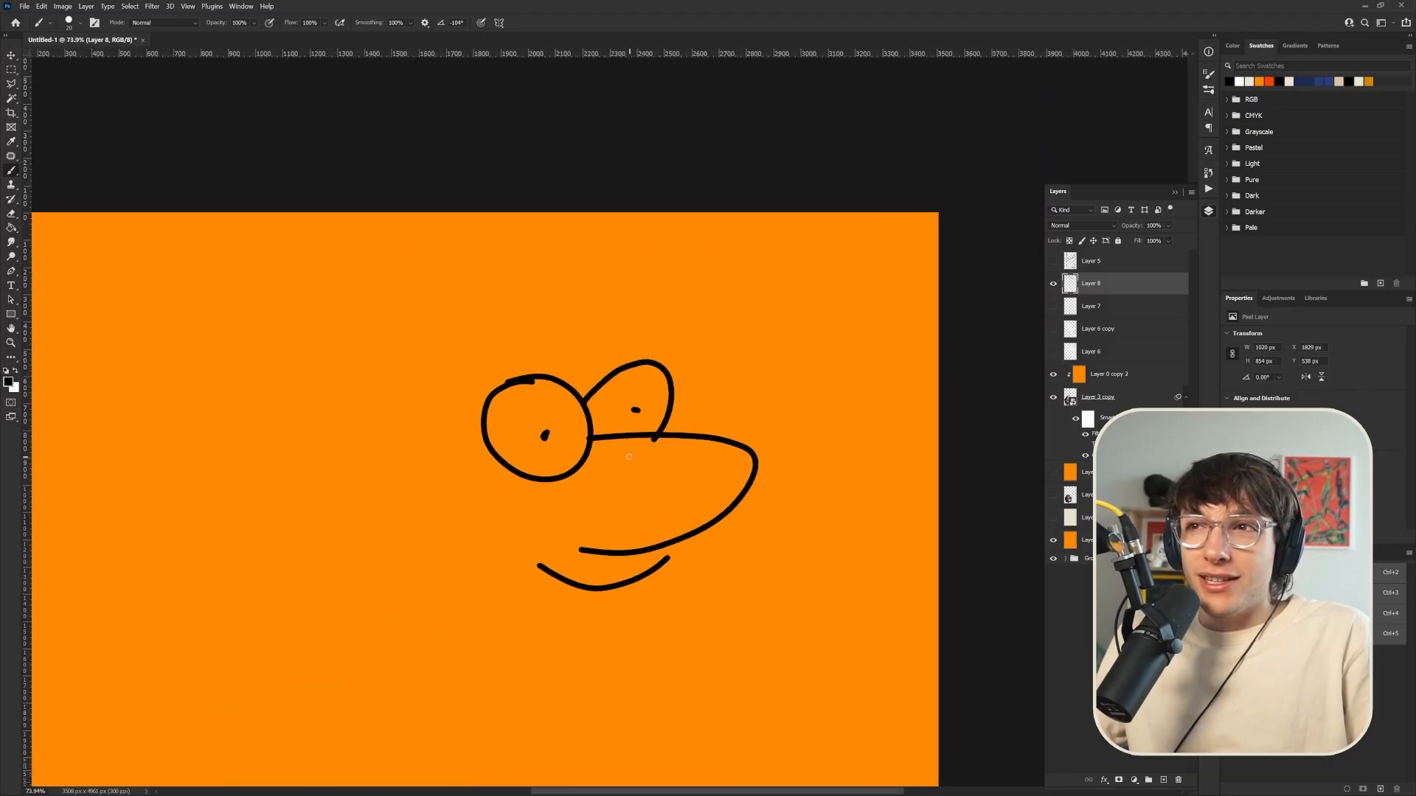
mouse_move(460, 340)
left_mouse_down()
mouse_move(462, 283)
mouse_move(516, 356)
left_mouse_up()
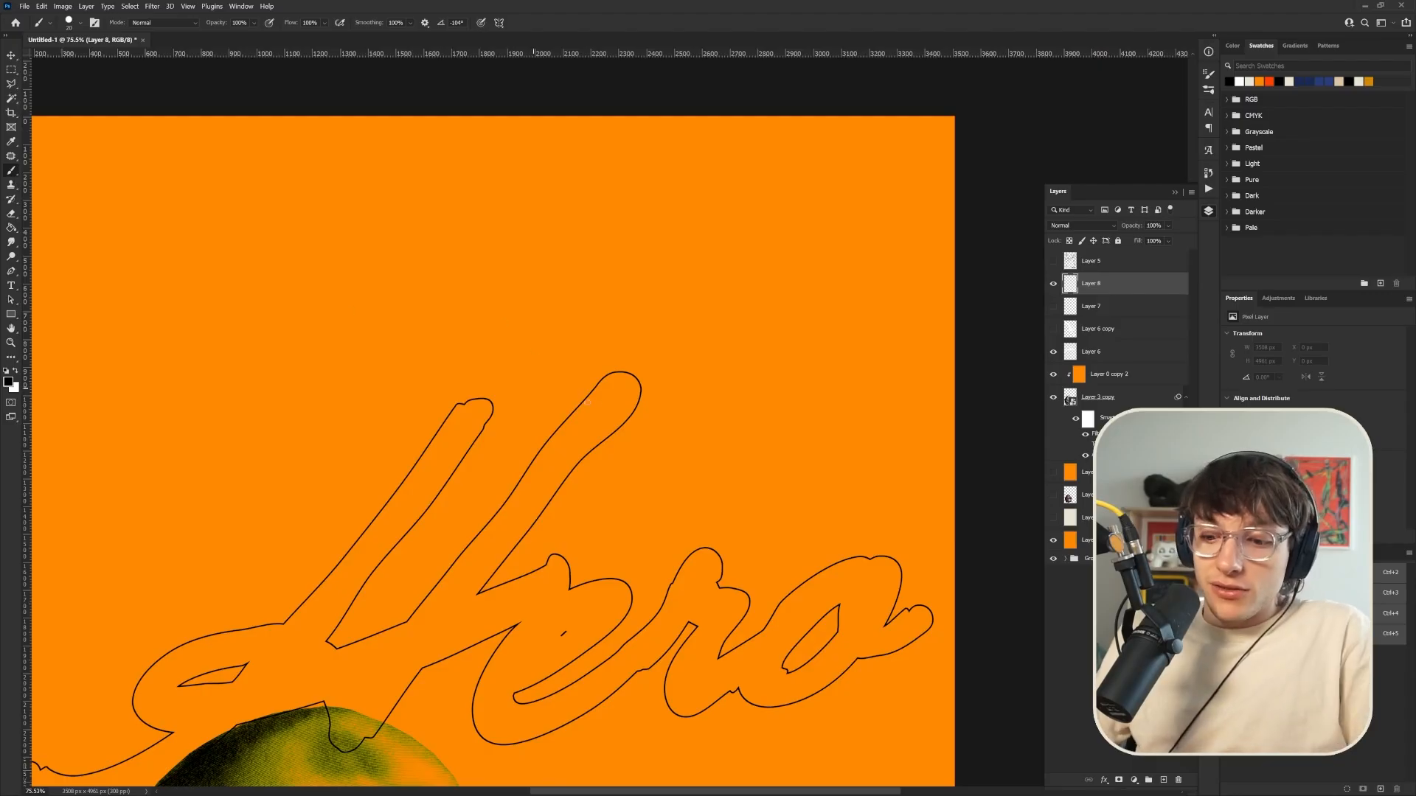
scroll(597, 443, "up", 5)
scroll(593, 441, "up", 6)
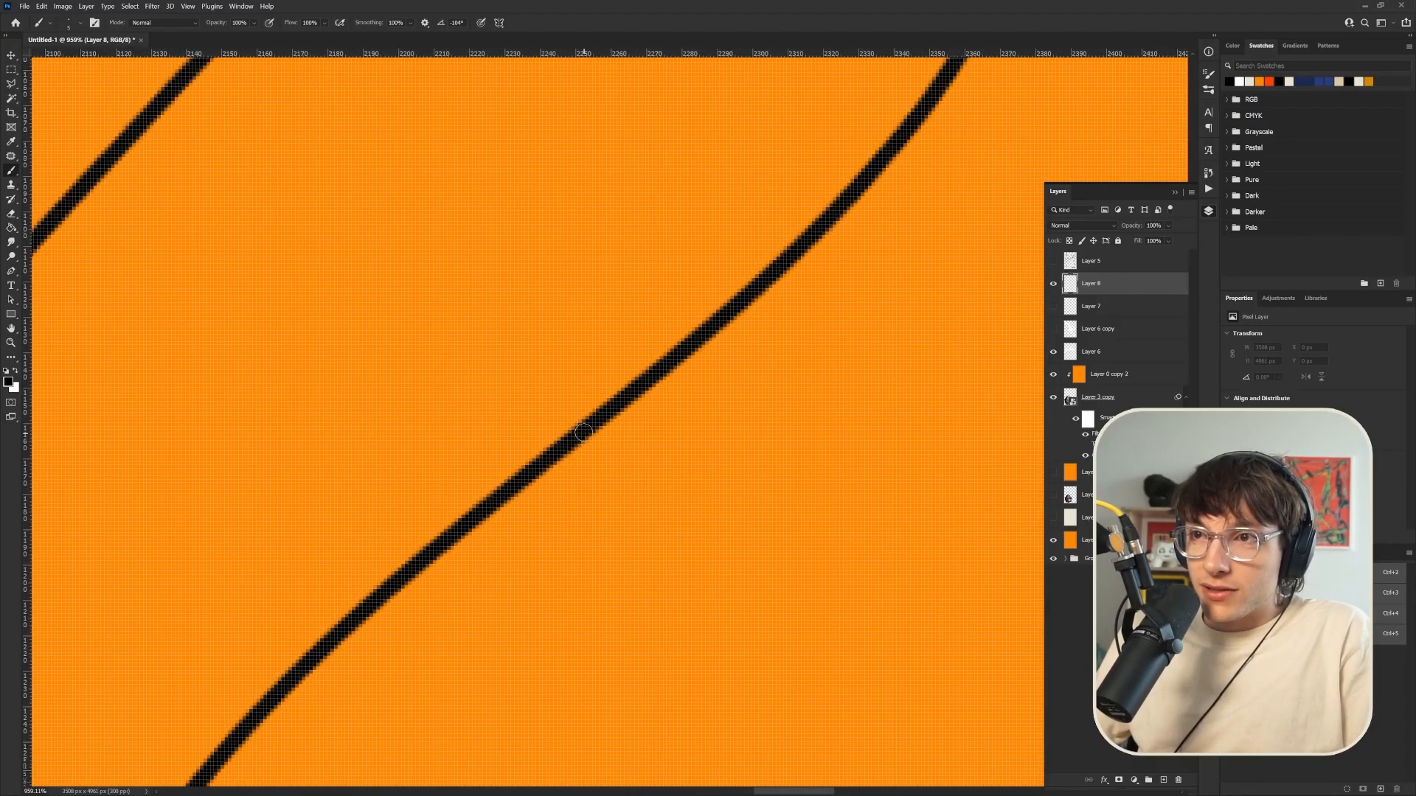
left_click_drag(582, 431, 685, 334)
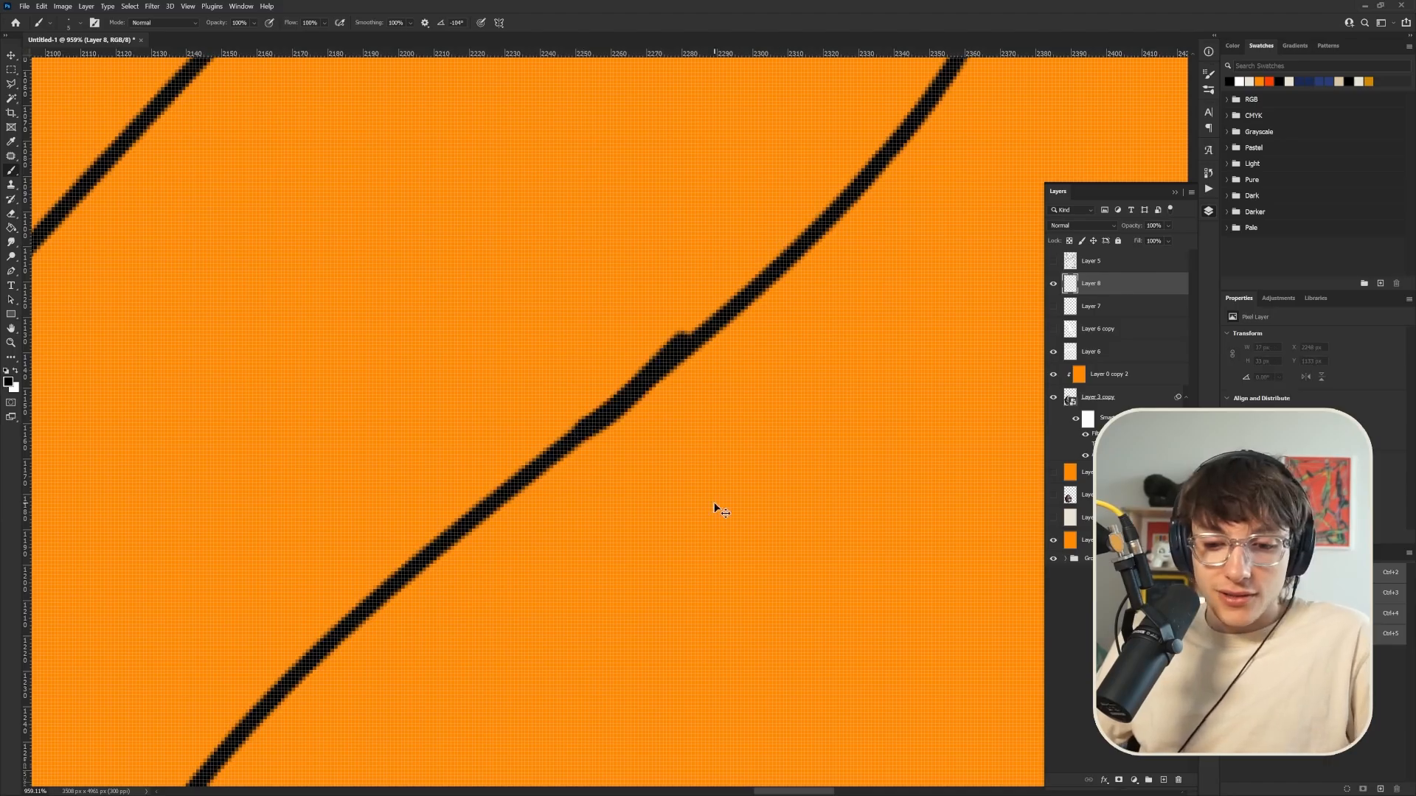
key("ctrl+z")
left_click_drag(726, 324, 741, 411)
Brush a rough circle about 580 px across in the poster's upper-right area as the outline of a cartoon eye
scroll(715, 552, "down", 9)
scroll(718, 547, "down", 3)
scroll(779, 343, "up", 6)
mouse_move(579, 318)
left_mouse_down()
mouse_move(498, 464)
mouse_move(627, 580)
mouse_move(790, 443)
left_mouse_up()
left_click_drag(739, 335, 765, 359)
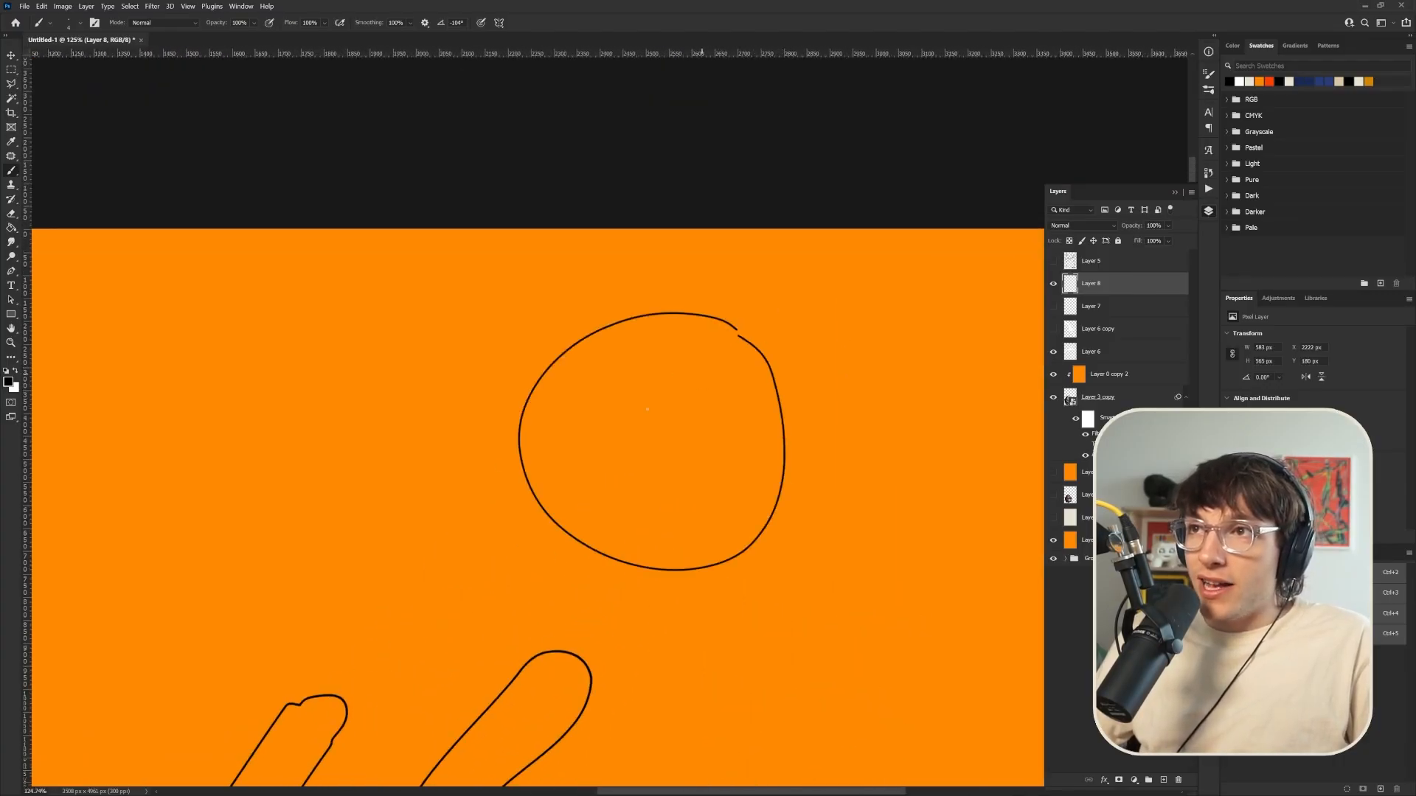
left_click_drag(682, 444, 693, 439)
scroll(803, 580, "down", 4)
scroll(948, 531, "up", 3)
Complete the eye drawing with eyelid curves and scribbled black pupils, adding a slightly smaller second eye to the upper right
left_click_drag(603, 514, 618, 511)
left_click_drag(479, 530, 676, 485)
left_click_drag(854, 397, 857, 398)
mouse_move(715, 509)
left_mouse_down()
mouse_move(884, 463)
mouse_move(836, 471)
mouse_move(837, 502)
left_mouse_up()
left_click_drag(582, 531, 620, 546)
scroll(722, 404, "down", 5)
scroll(832, 382, "up", 3)
Scale the drawn pair of eyes down to about 577 px tall and place it in the poster's top-right corner
key("ctrl+t")
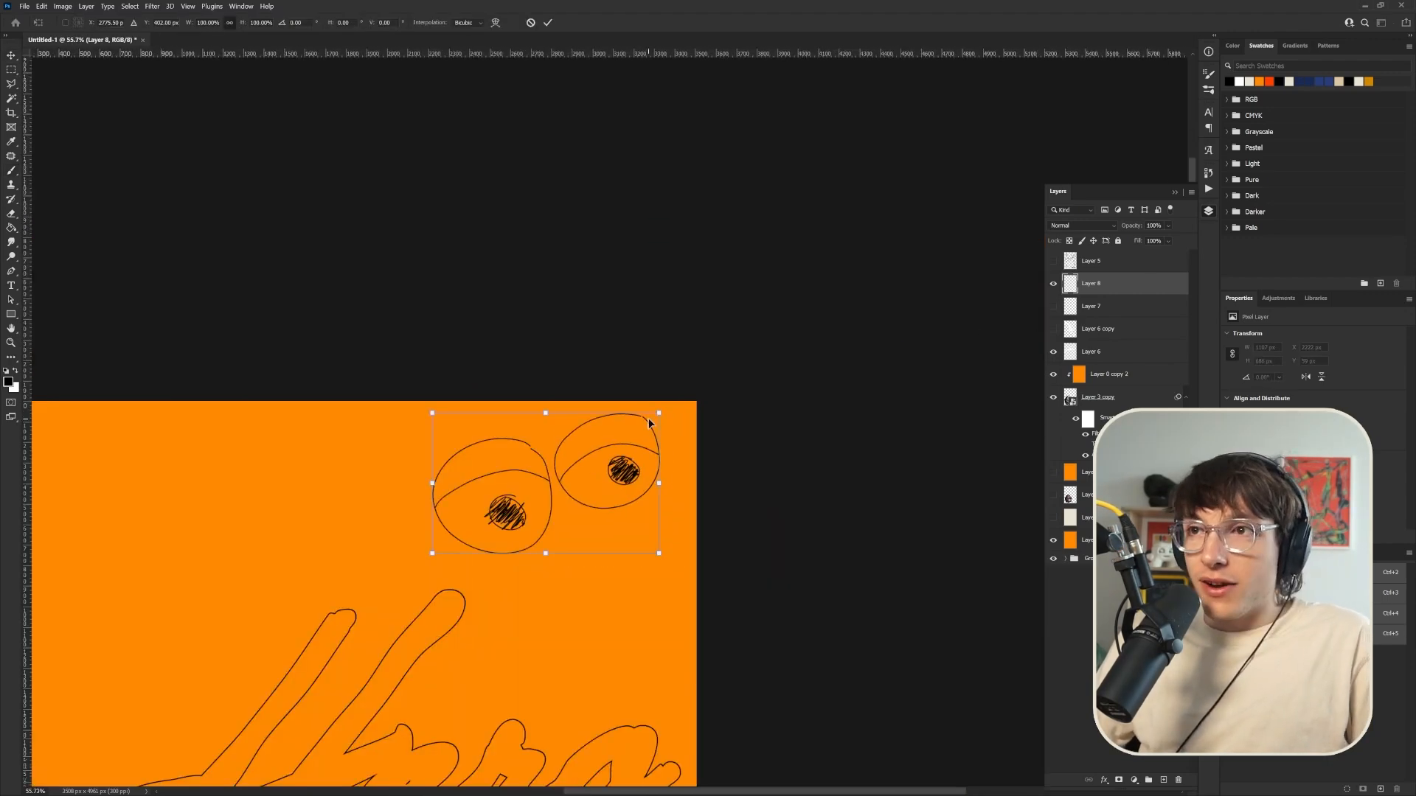
left_click_drag(657, 412, 623, 435)
left_click_drag(618, 489, 671, 473)
key("Return")
key("ctrl+0")
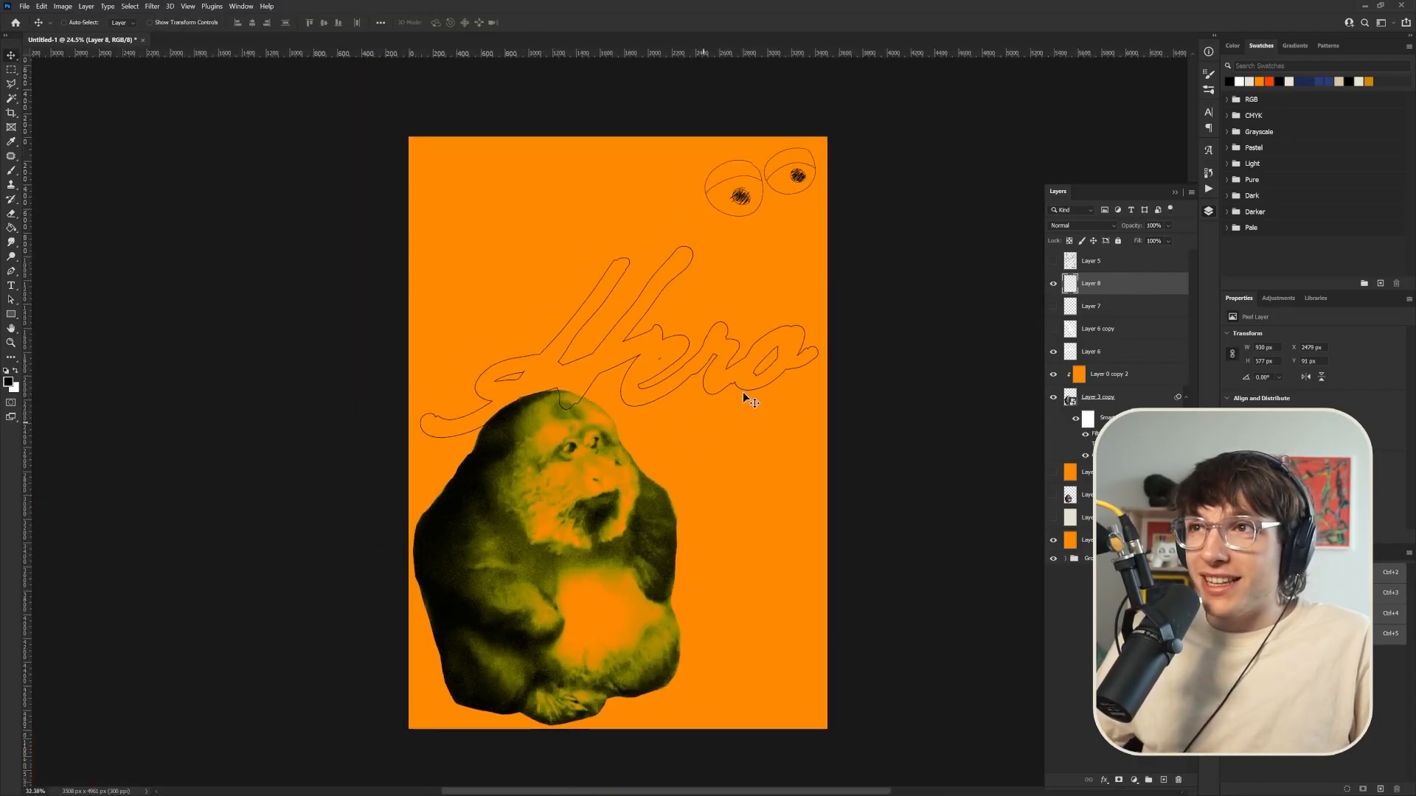
Draw a rectangle shape of about 2898 by 2600 px across the monkey and the lower part of the Hero lettering
scroll(792, 392, "down", 2)
scroll(919, 347, "up", 4)
scroll(914, 351, "down", 2)
scroll(914, 351, "up", 2)
scroll(885, 398, "down", 3)
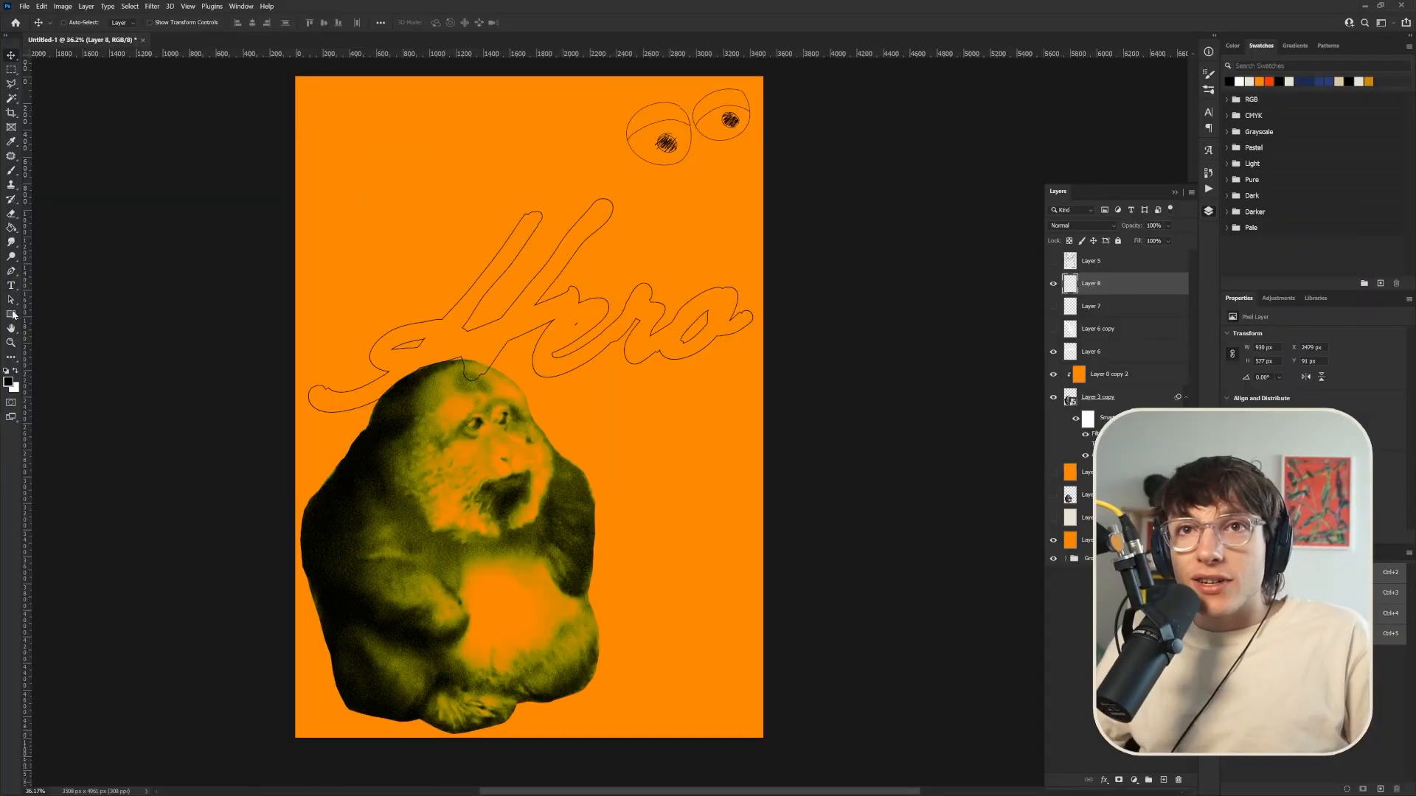
key("u")
left_click_drag(335, 313, 720, 659)
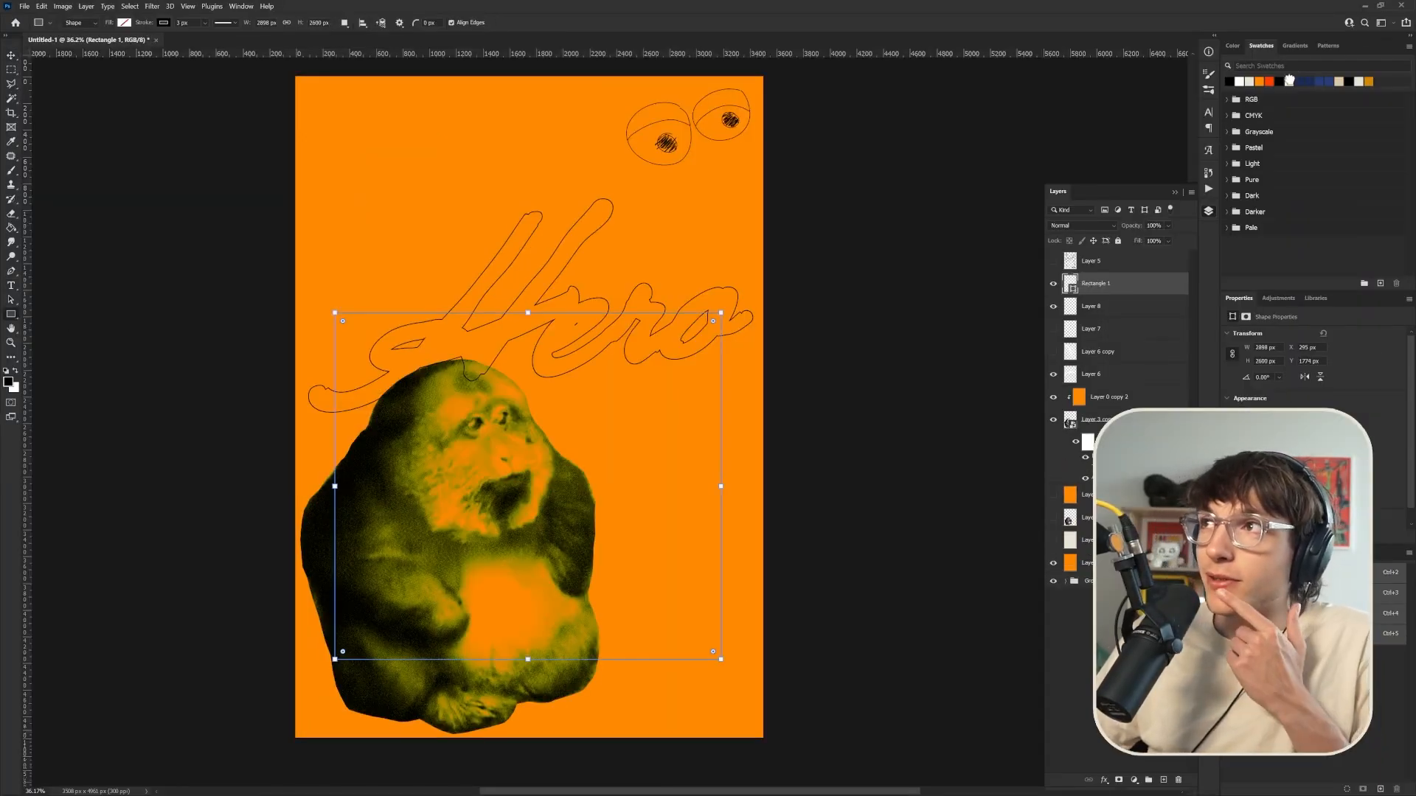
Fill the rectangle with the muted beige #c9bd9e (RGB 201, 189, 158)
left_click(1249, 81)
left_click(123, 23)
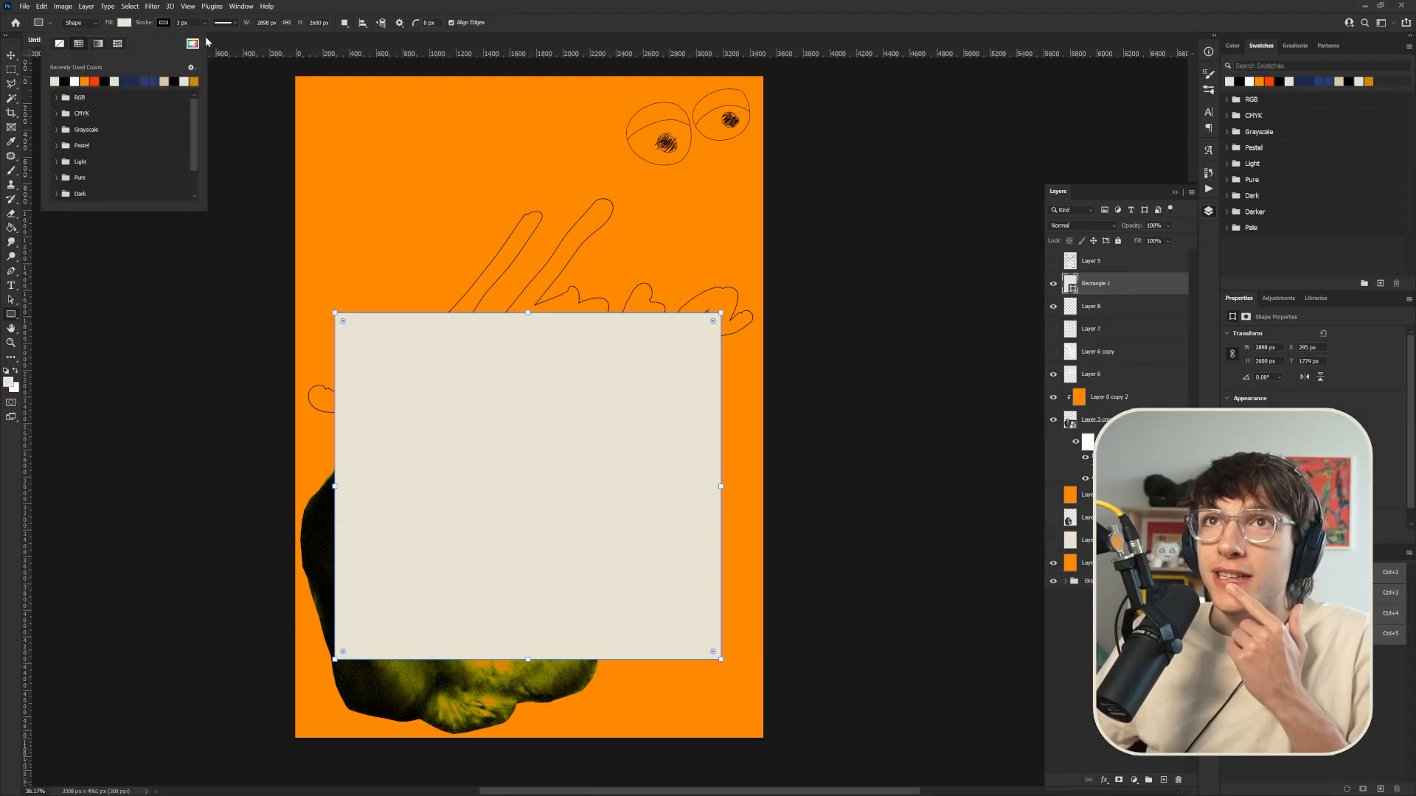
left_click(192, 44)
left_click(125, 117)
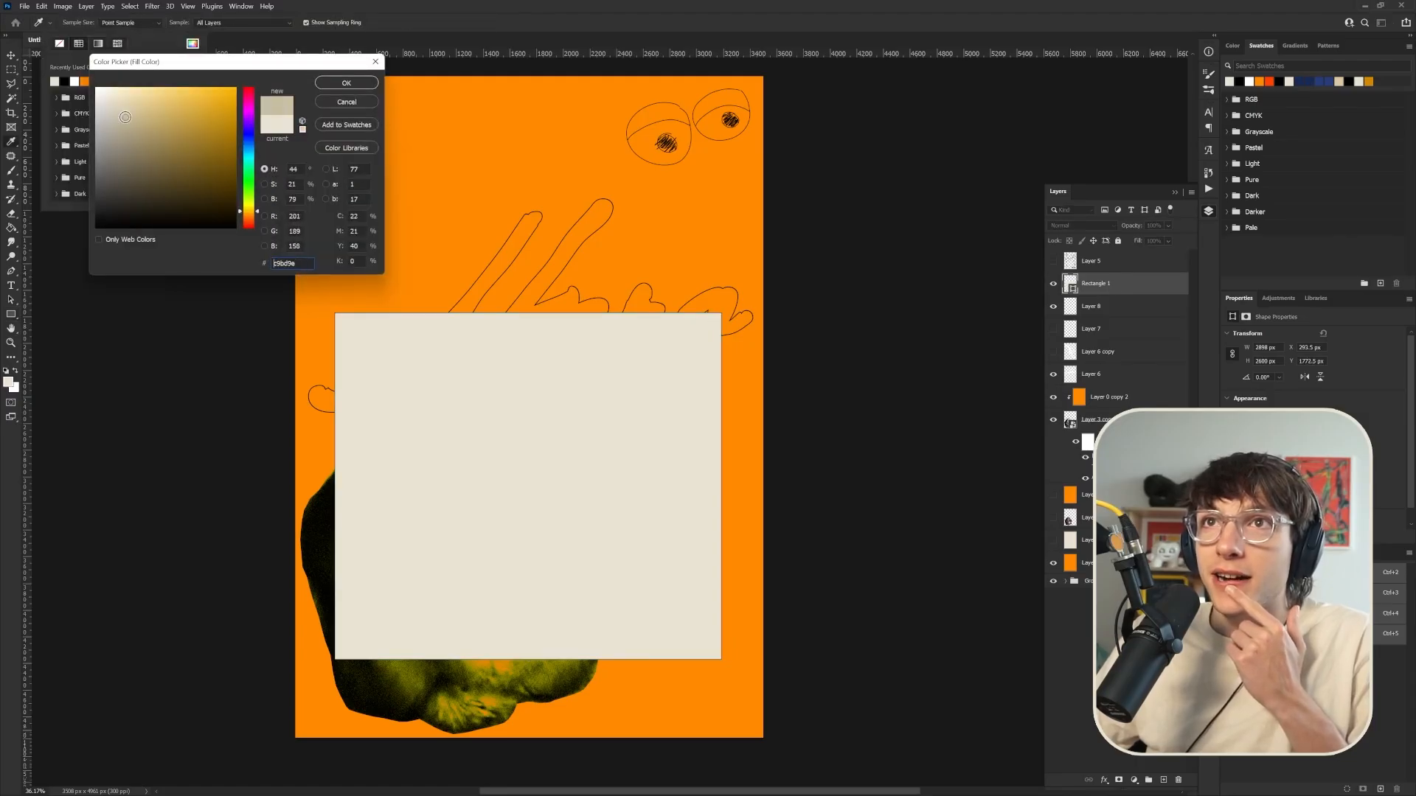
left_click(359, 87)
Try the Pin Light blend mode on the beige rectangle, stacked beneath the lettering and above the monkey
left_click(12, 55)
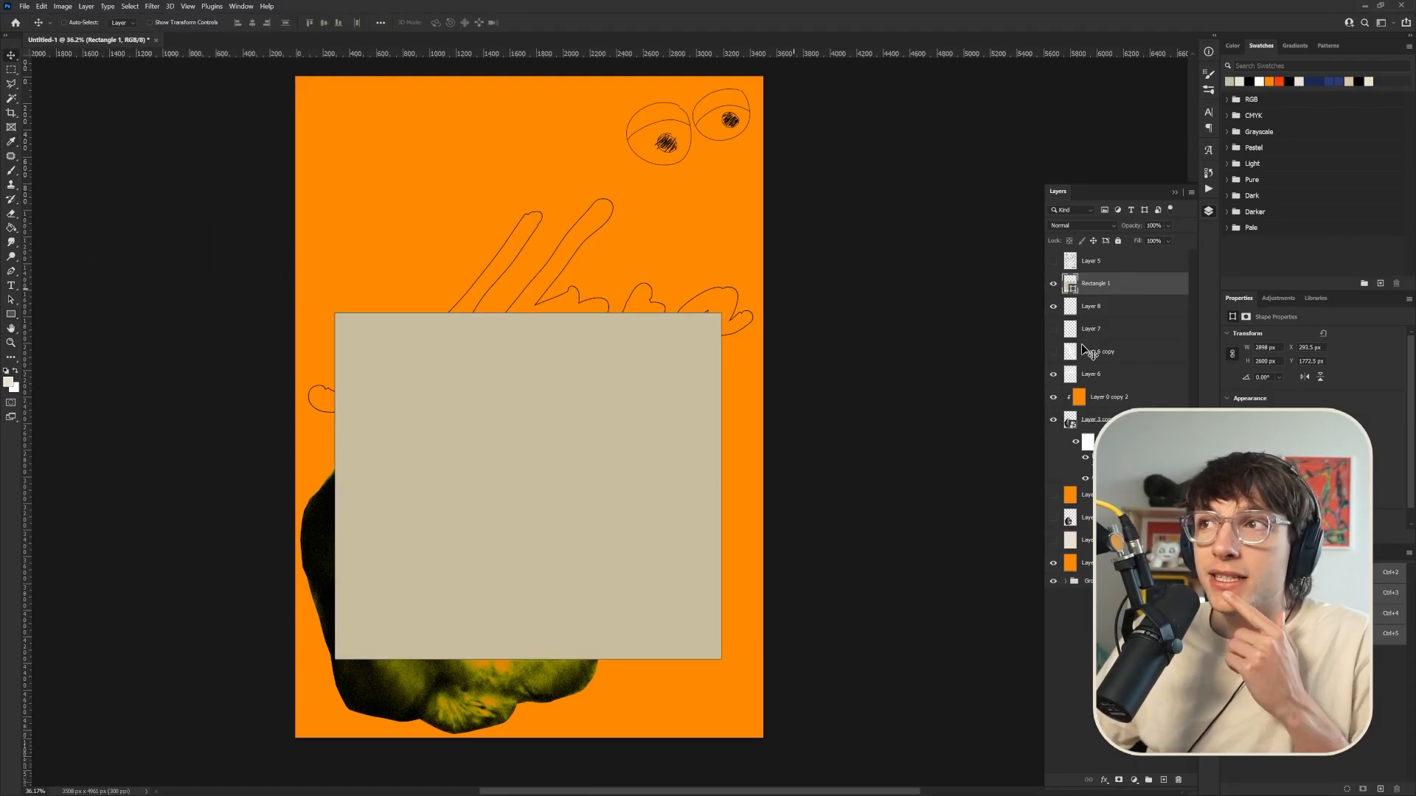
left_click(1081, 226)
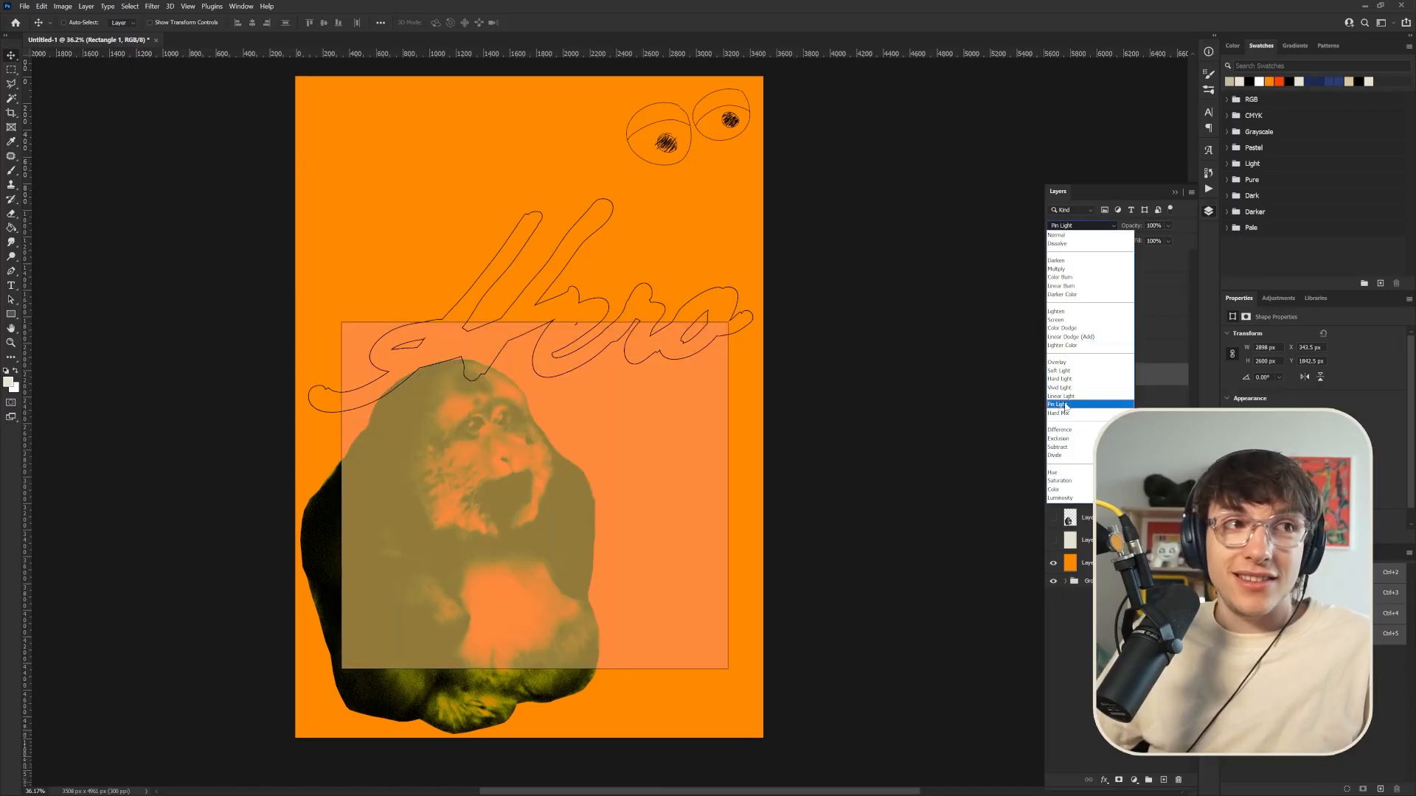
left_click(1064, 405)
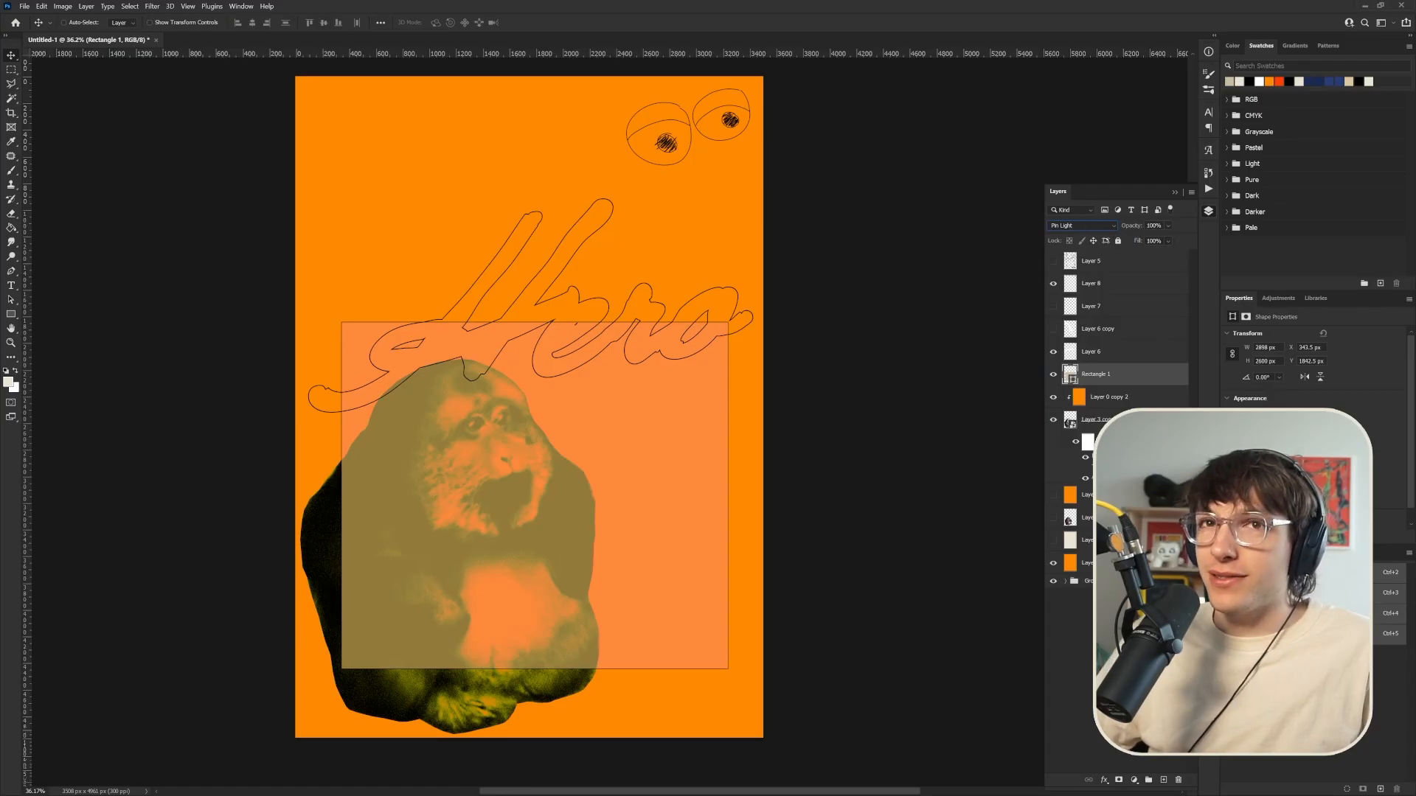
Return the rectangle to Normal blending, send it behind the monkey and position it in the poster's lower-right part
key("ctrl+t")
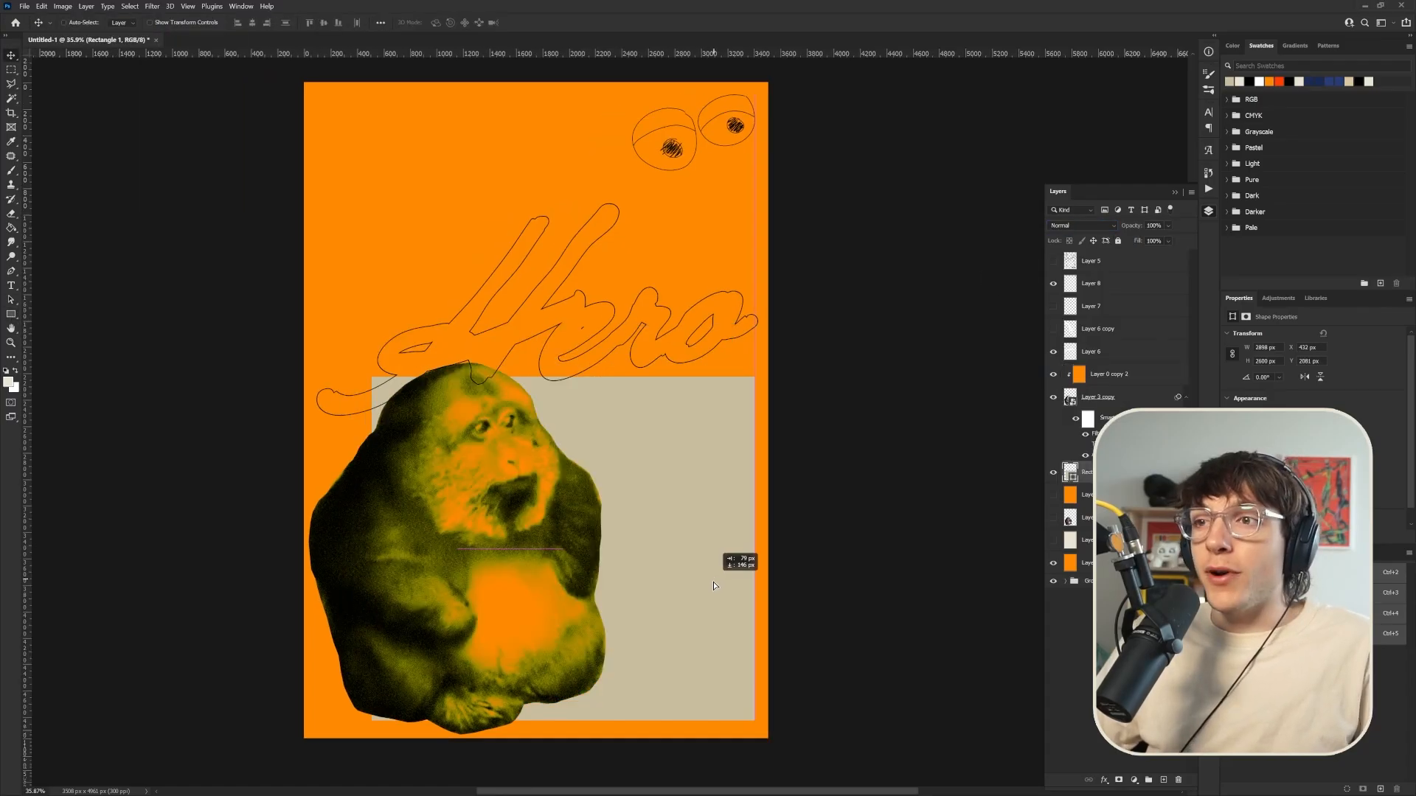
left_click_drag(713, 583, 711, 581)
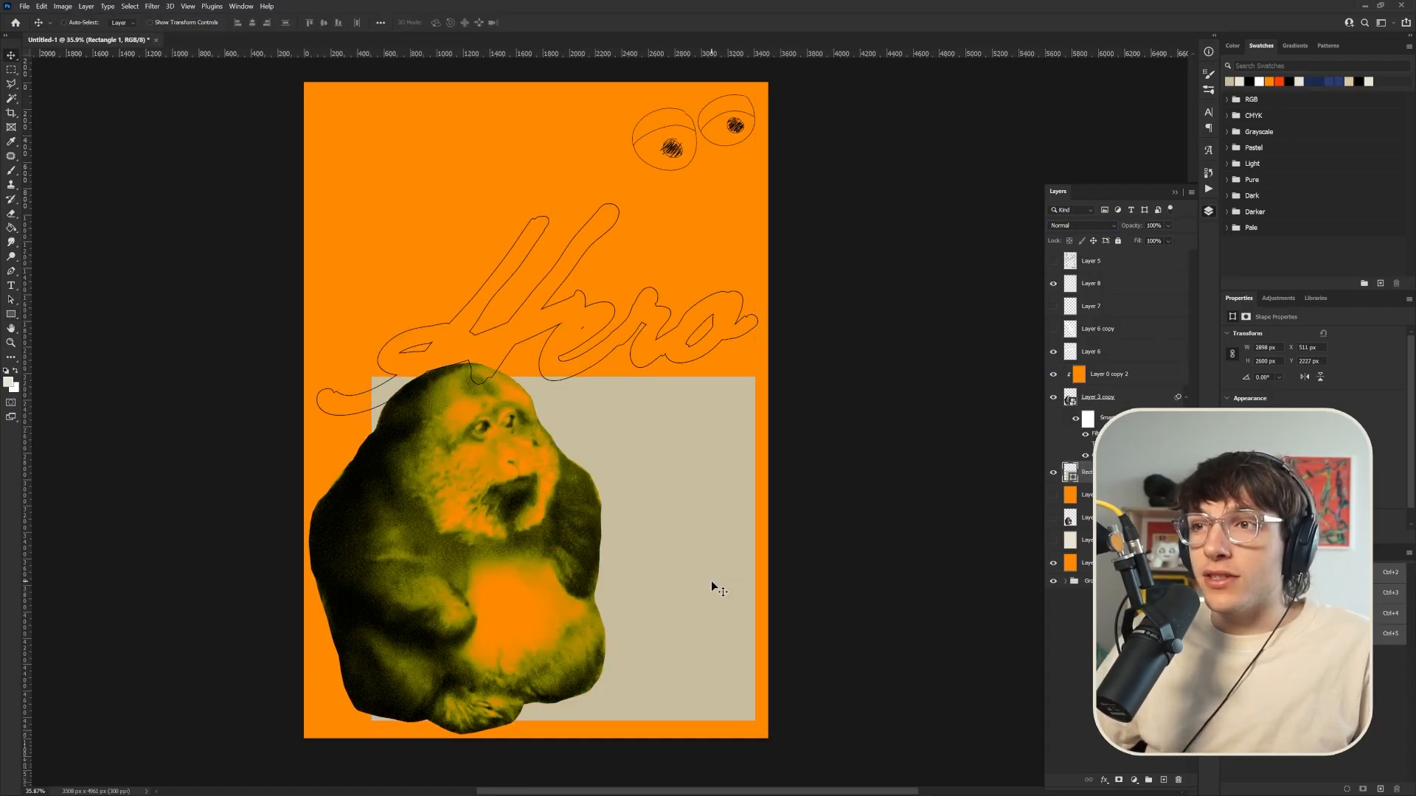
key("shift+Left")
key("shift+Left")
Stretch the beige rectangle leftwards to about 3283 px wide, leaving a narrow orange margin on each side
key("ctrl+t")
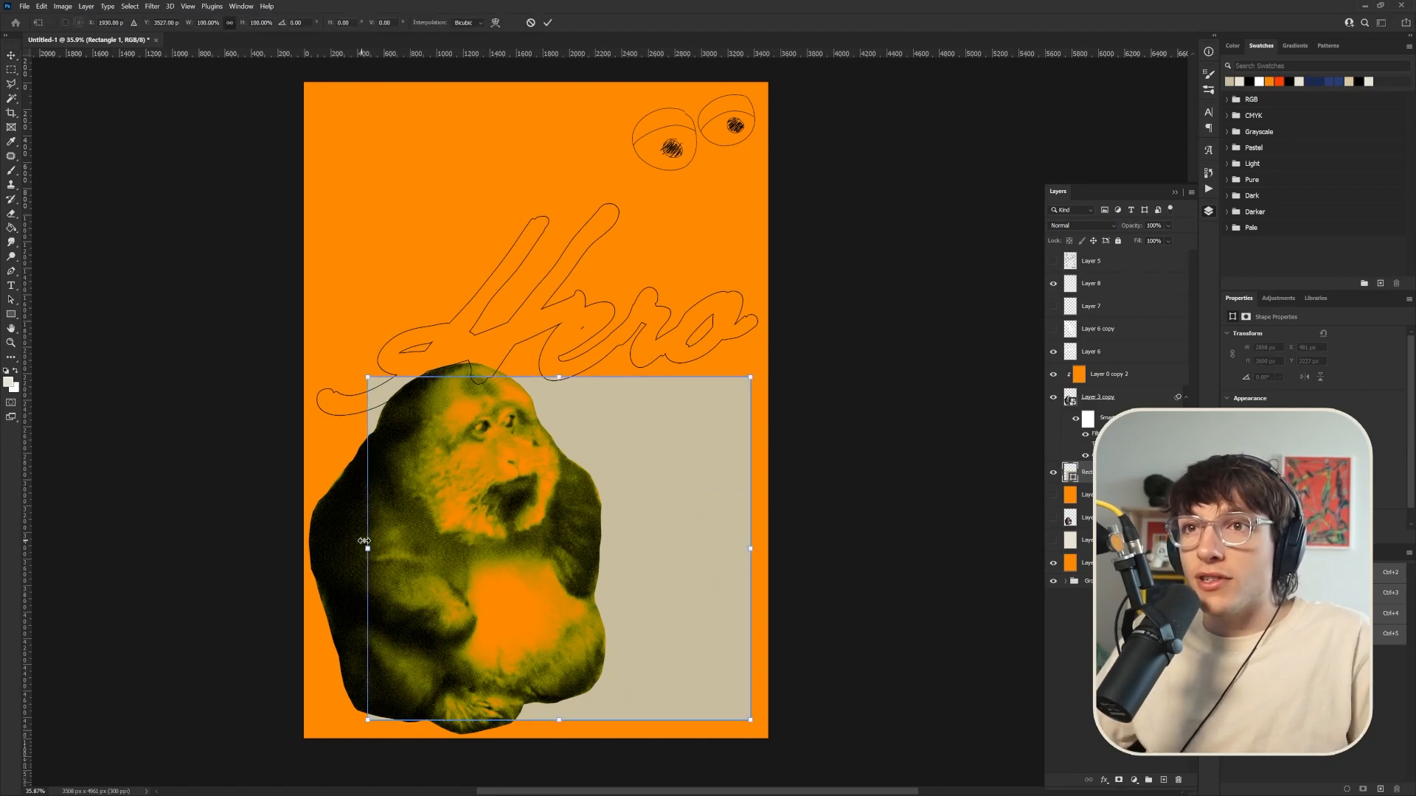
left_click_drag(366, 550, 316, 550)
key("Return")
Lay out new guides and shorten the beige rectangle so that it fills only the poster's lower third
left_click(188, 6)
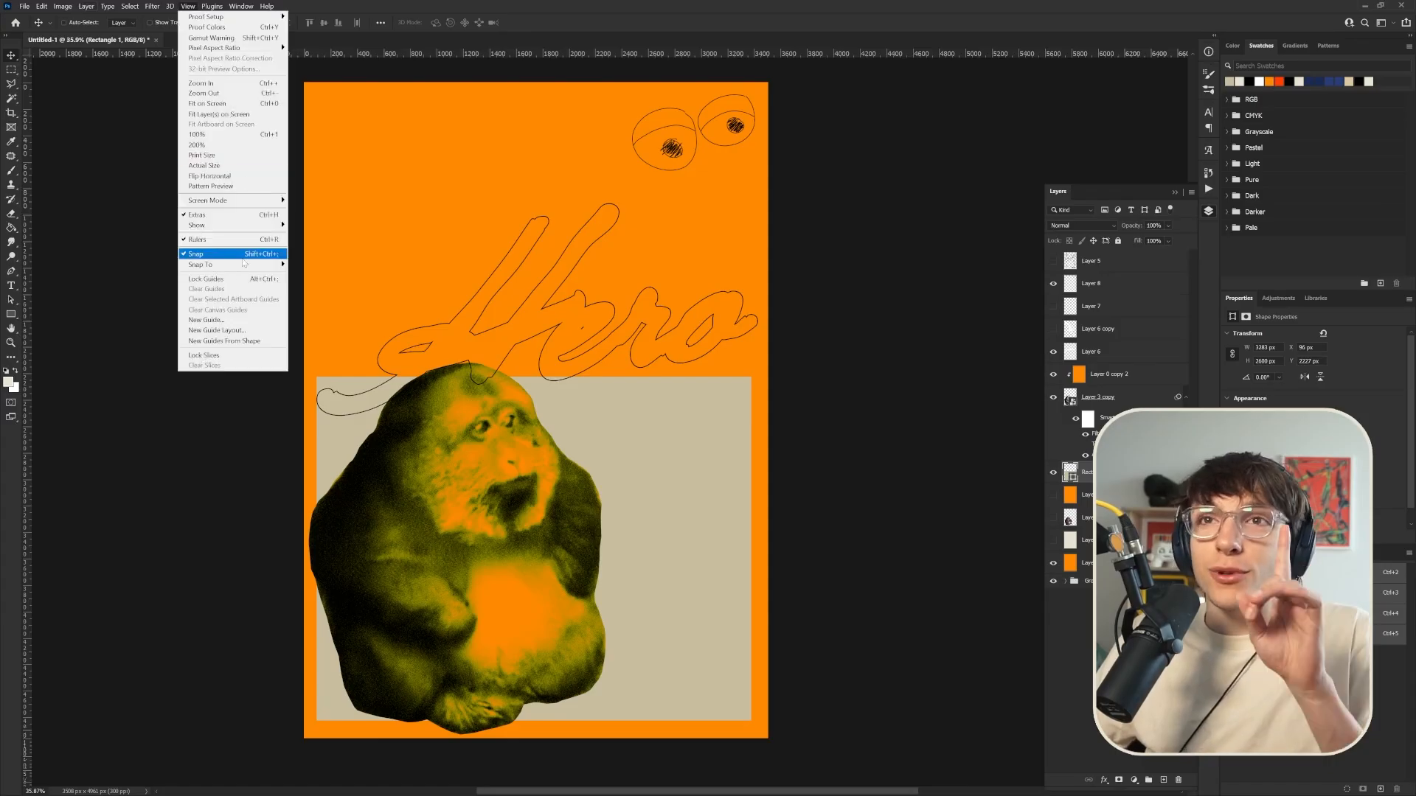
left_click(229, 323)
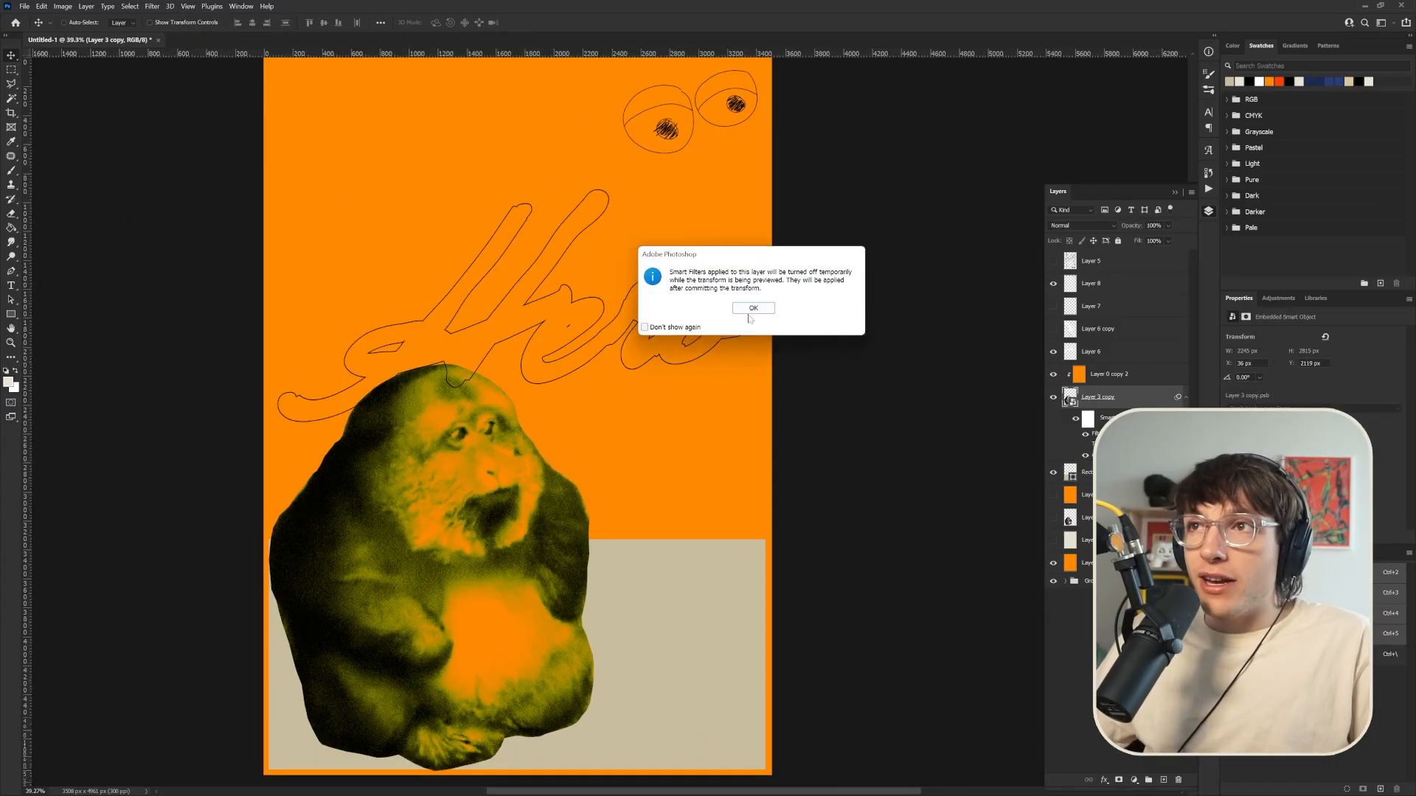
Scale the monkey down slightly to 2183 by 2737 px, leaving beige space between it and the poster's left edge
key("Return")
left_click_drag(284, 766, 295, 770)
key("Return")
scroll(562, 598, "down", 8)
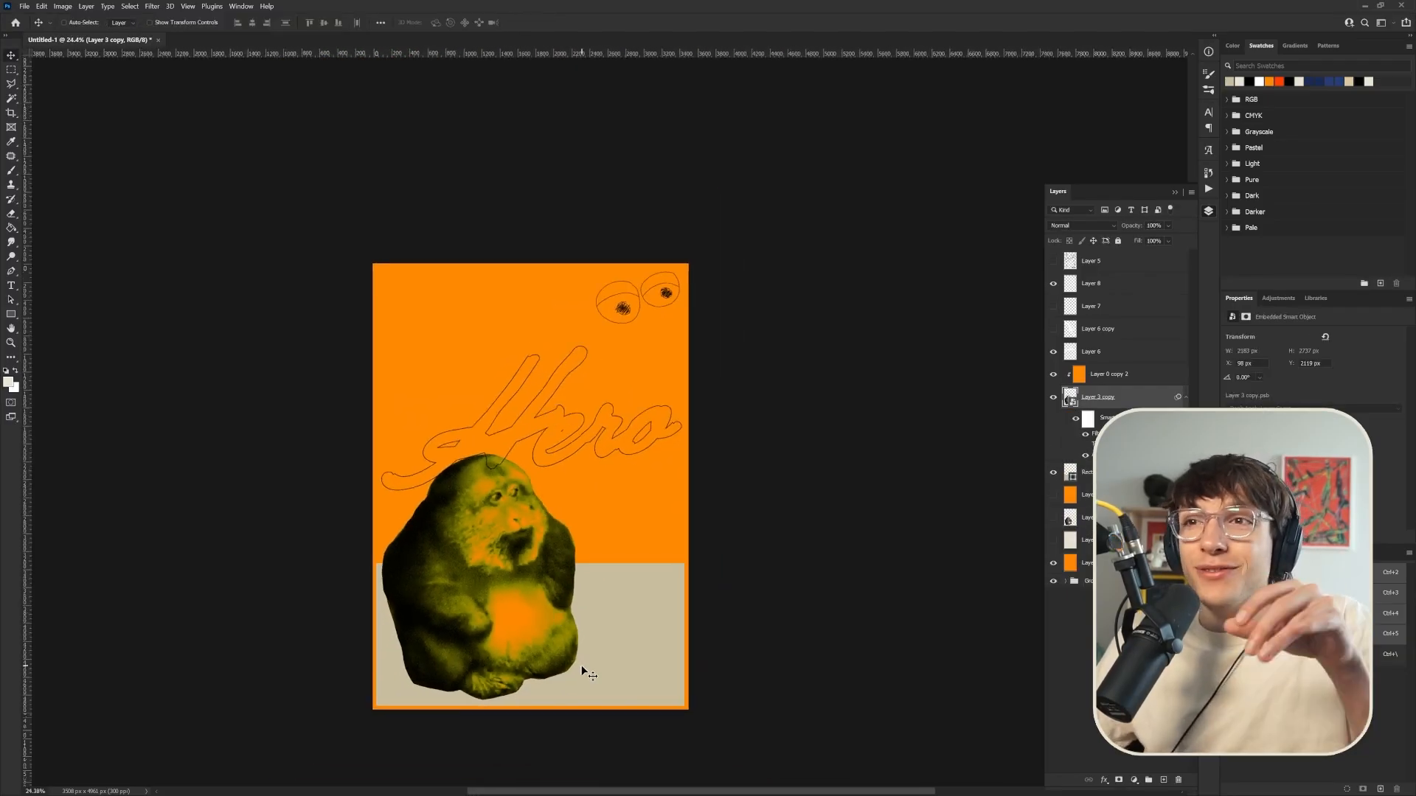
scroll(696, 606, "up", 5)
scroll(347, 590, "down", 3)
scroll(355, 673, "up", 5)
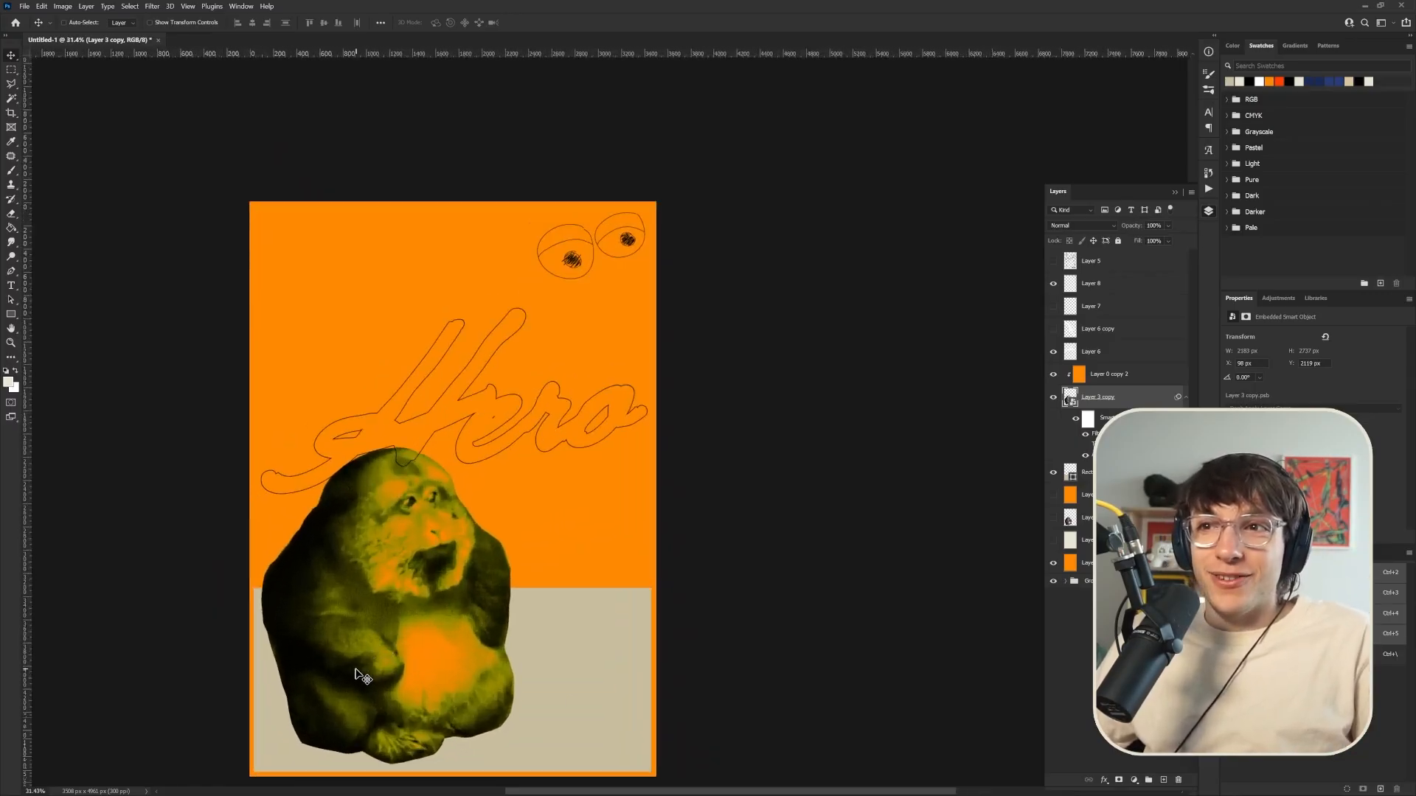
scroll(383, 604, "down", 2)
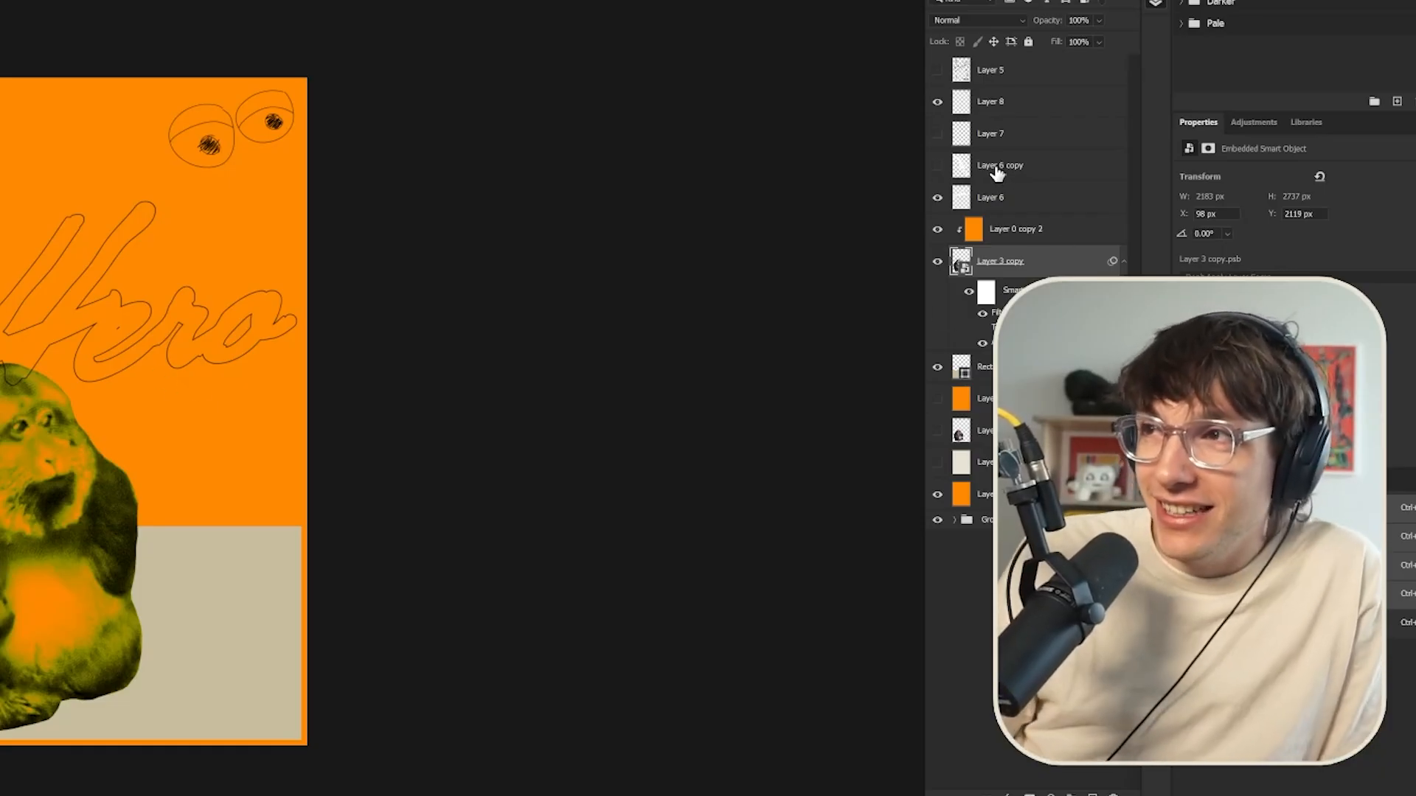
Show the large rotated Hero outline in place of the horizontal lettering to try it in the layout
left_click(950, 166)
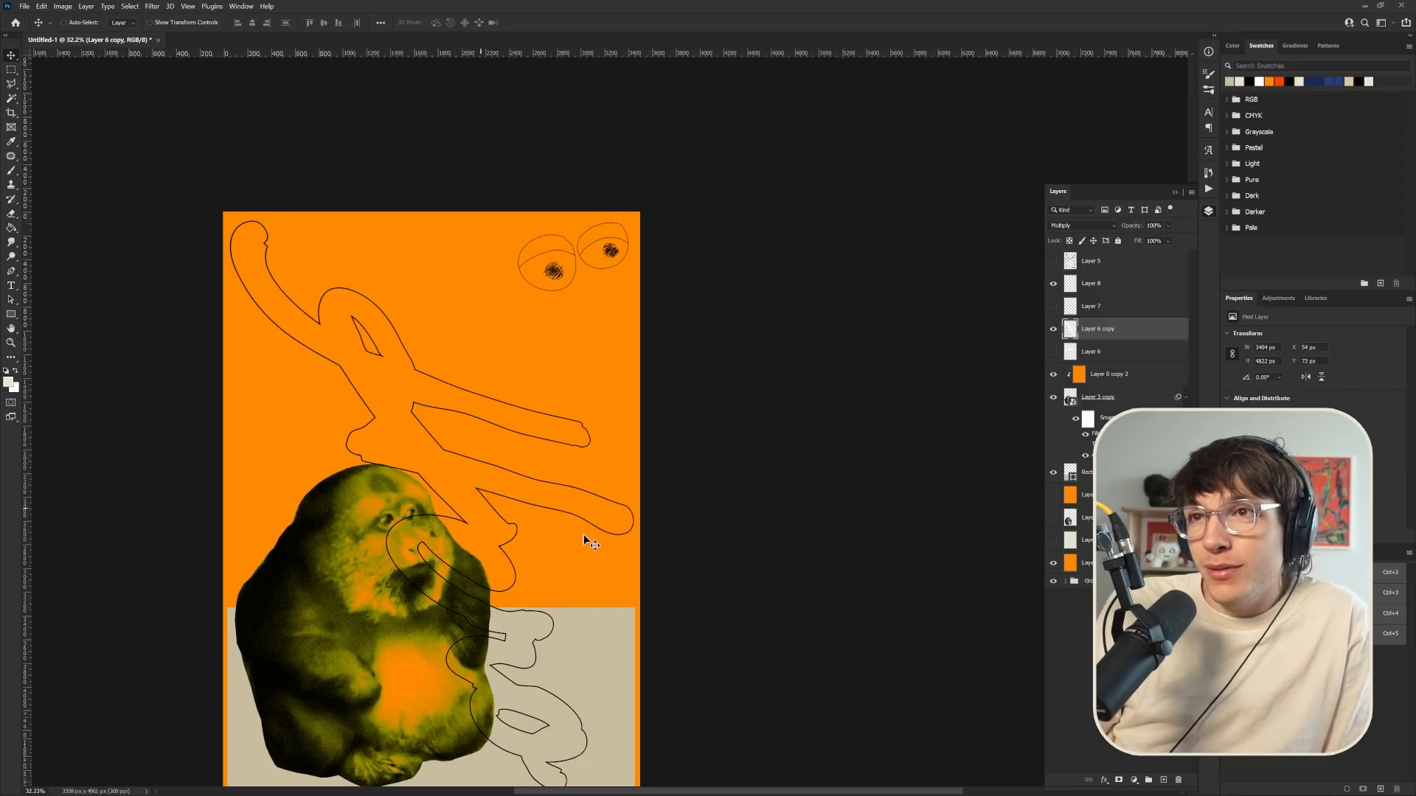
scroll(405, 609, "down", 5)
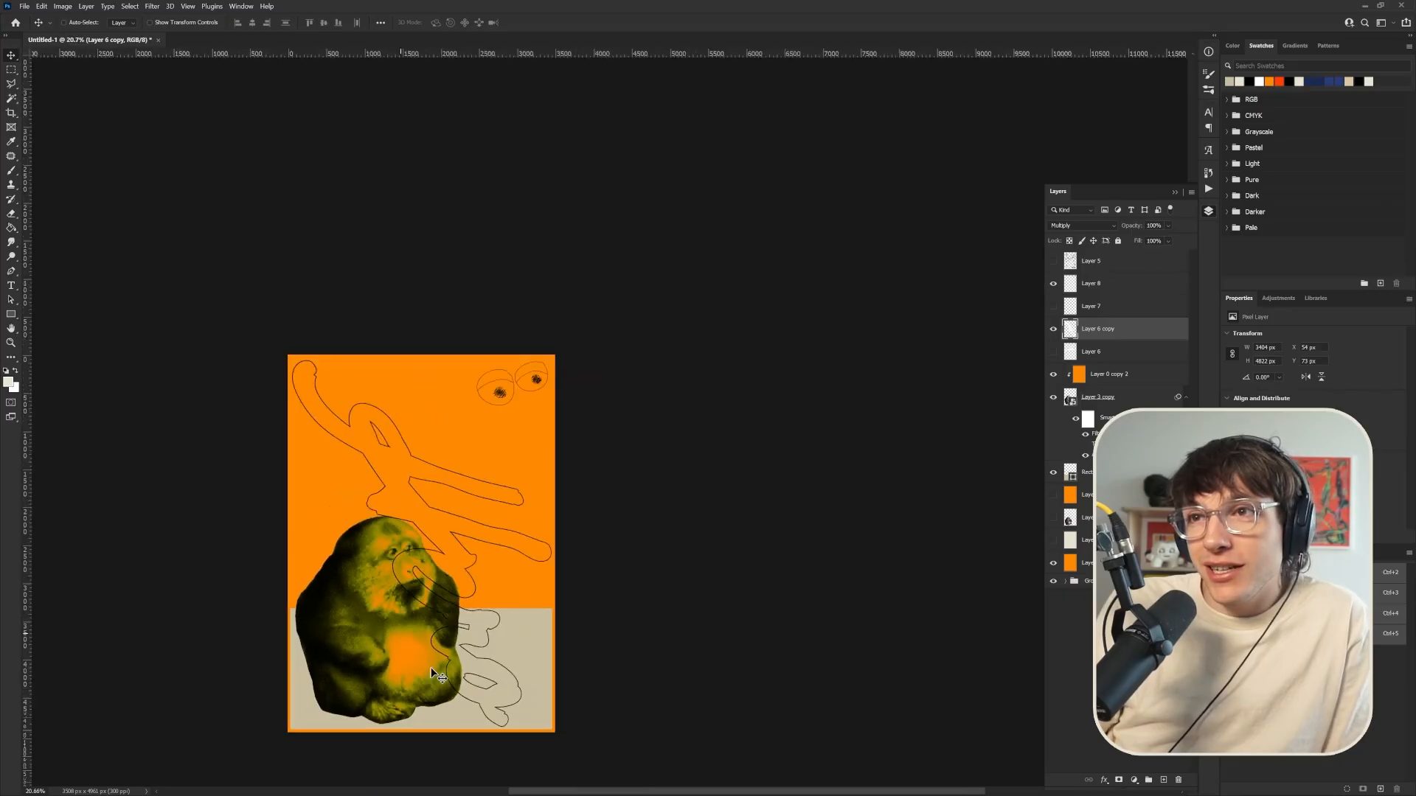
scroll(440, 695, "up", 4)
Hide the eyes drawing and rename its layer "EYES (QUESTIONABLE)"
left_click(1053, 283)
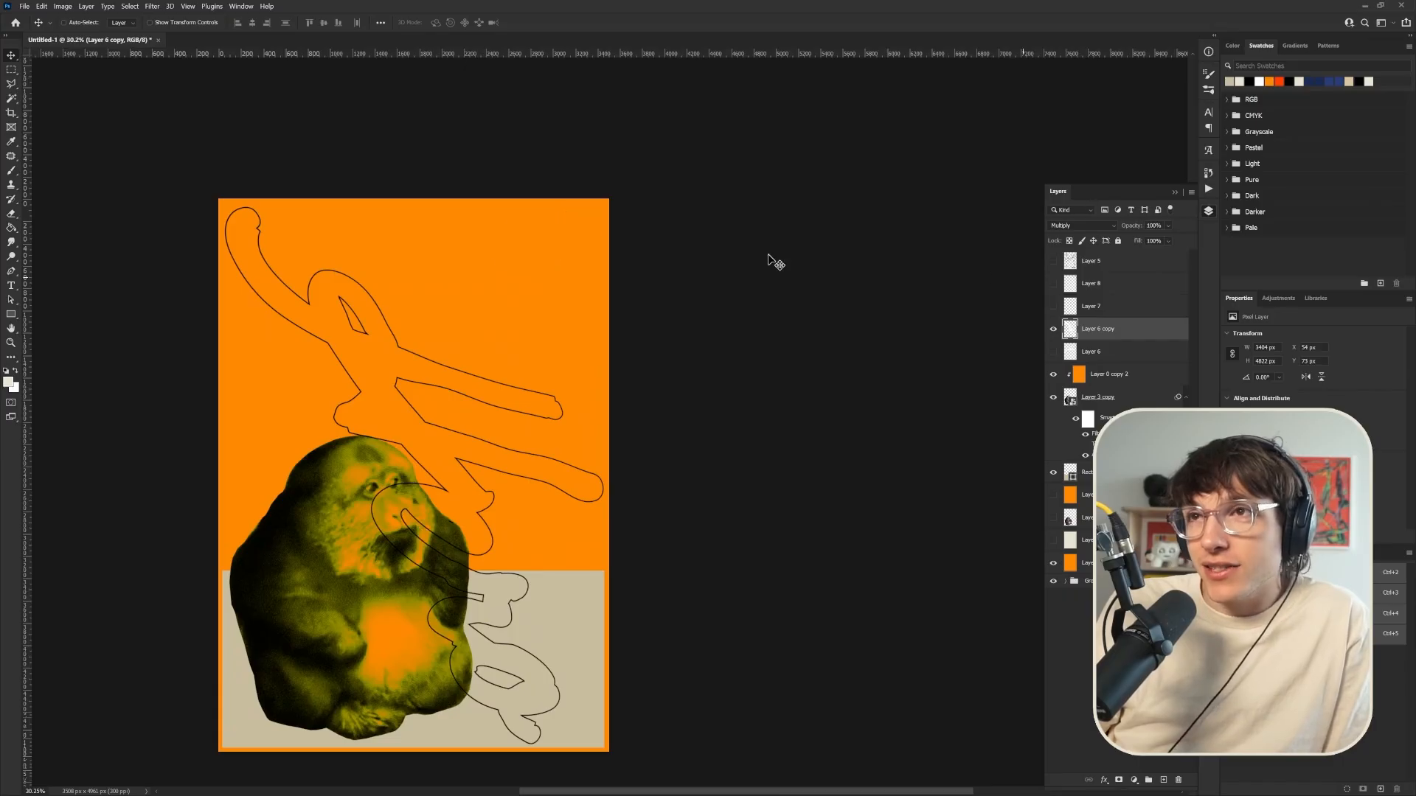
left_click(1094, 286)
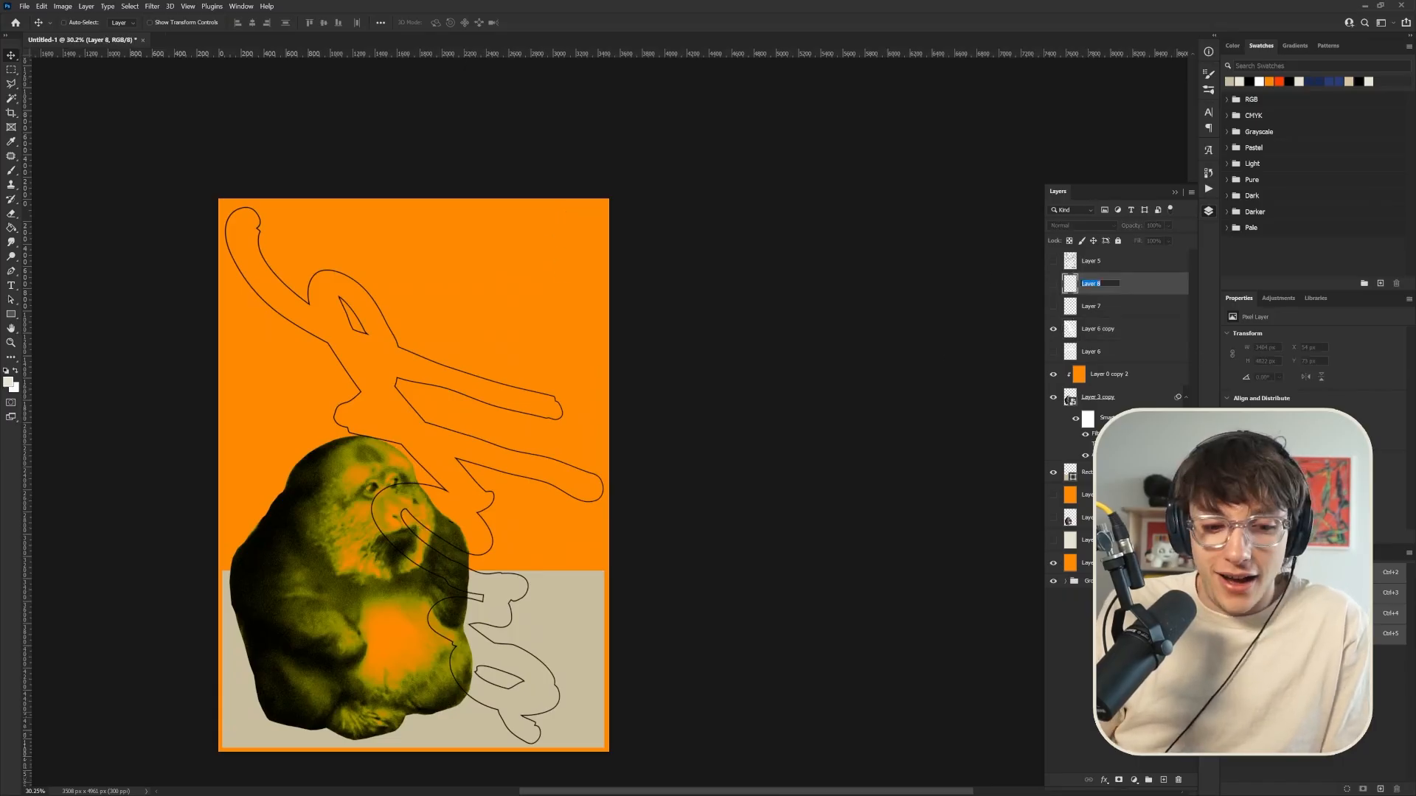
type("EYES (QUES")
type("TIONABLE)")
Show the rough composition sketch on Layer 5 to compare it with the layout, and hide it again
left_click(1054, 261)
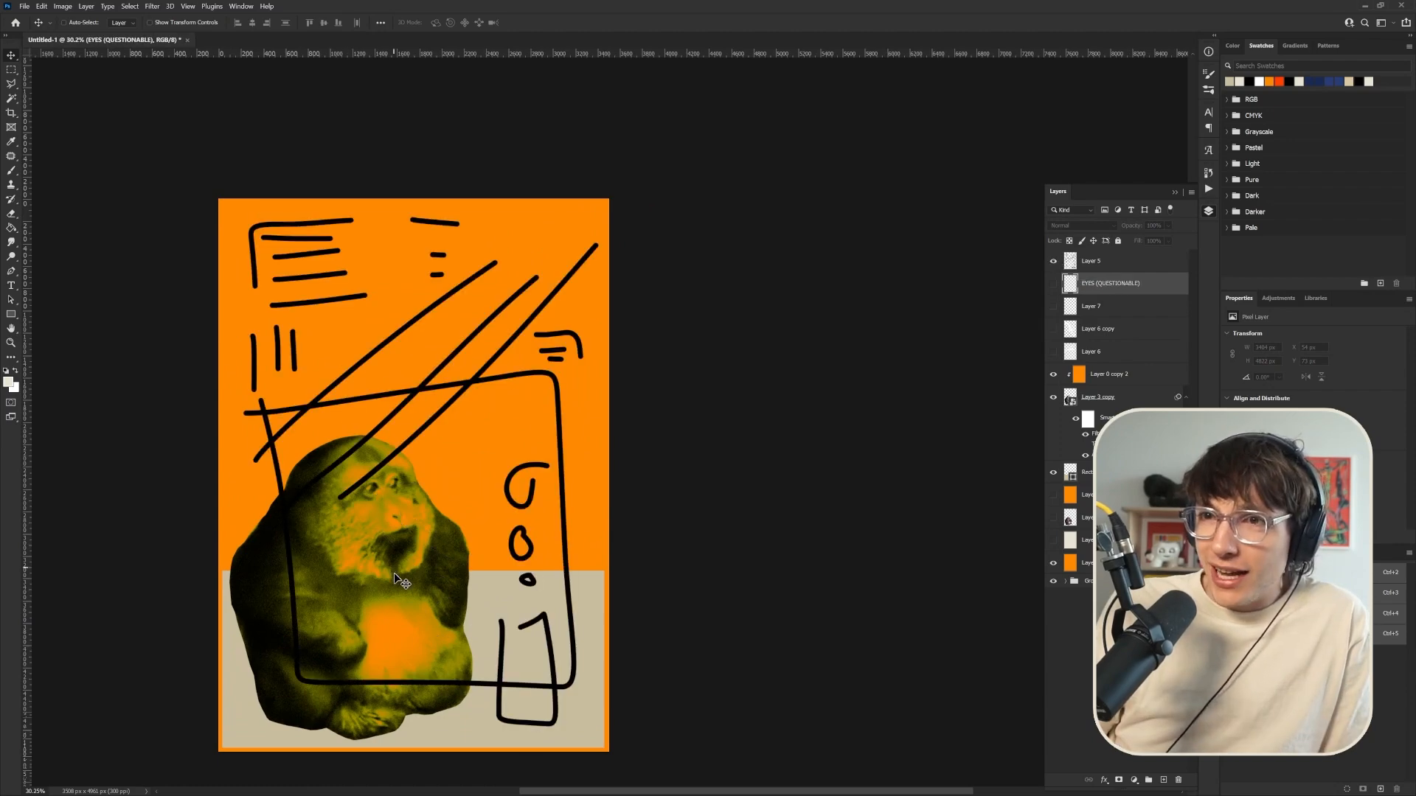
scroll(394, 573, "up", 3)
scroll(394, 573, "down", 5)
scroll(392, 577, "up", 2)
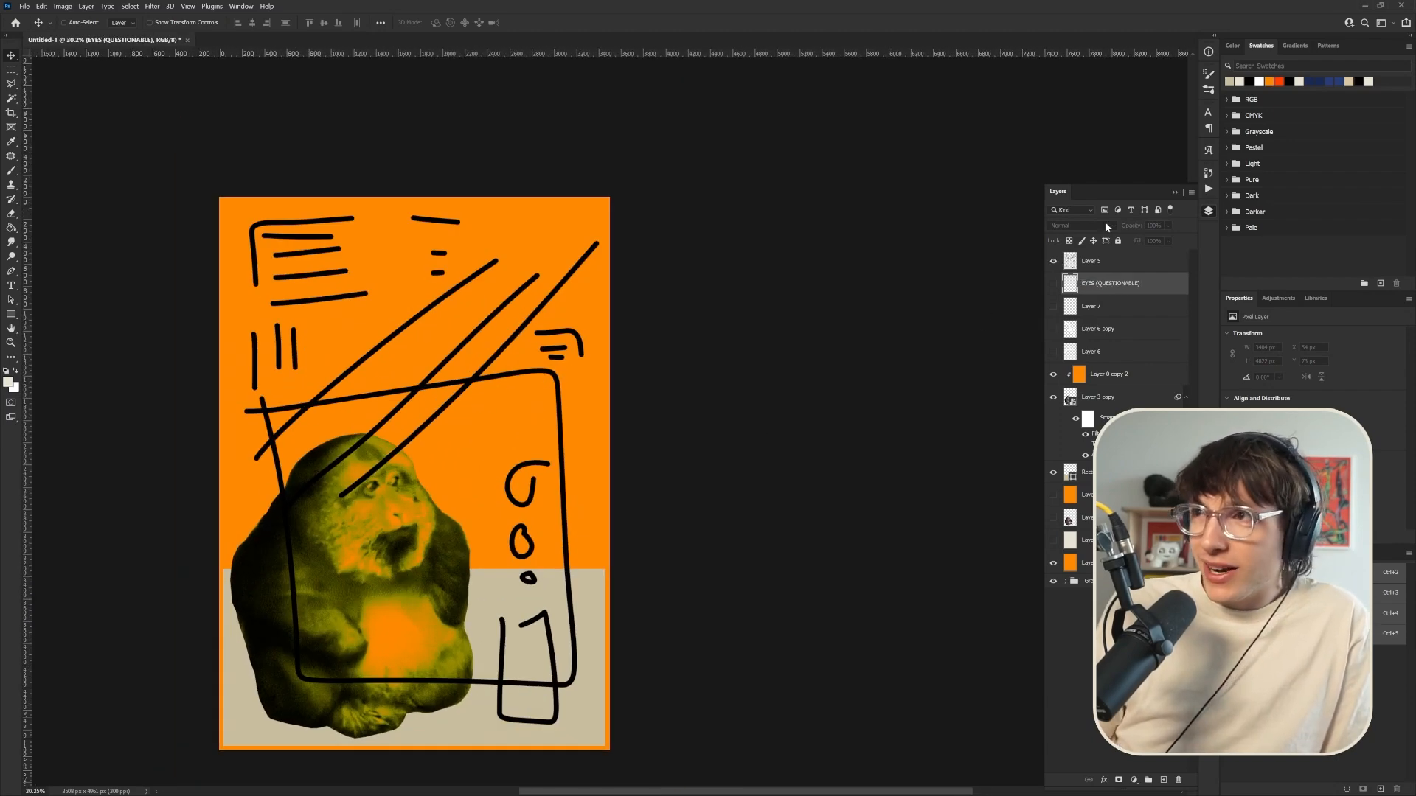
left_click(1053, 261)
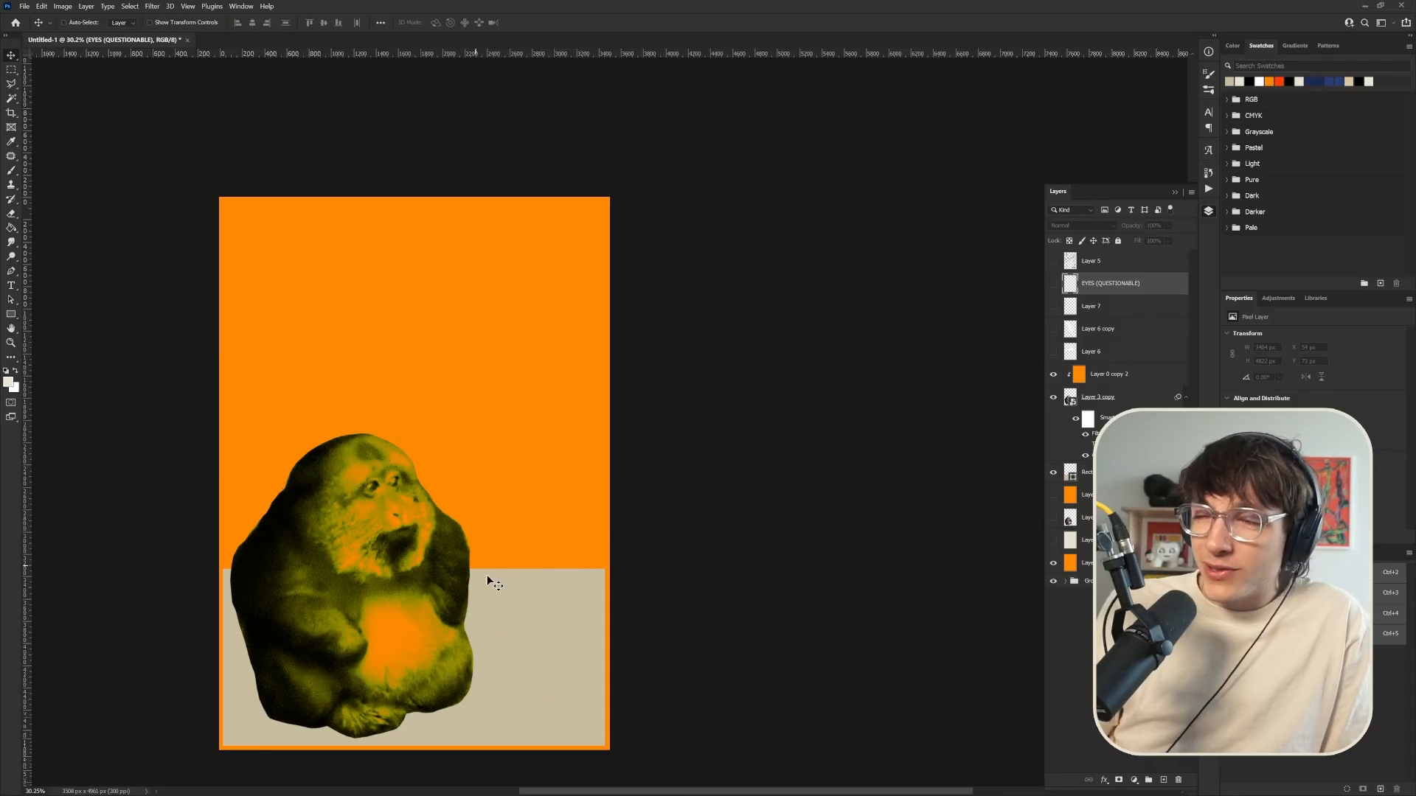
Show the "My" and horizontal "Hero" lettering layers and move both together straight up by about 210 px
scroll(475, 626, "down", 3)
scroll(466, 652, "up", 4)
scroll(466, 652, "down", 4)
left_click(1053, 306)
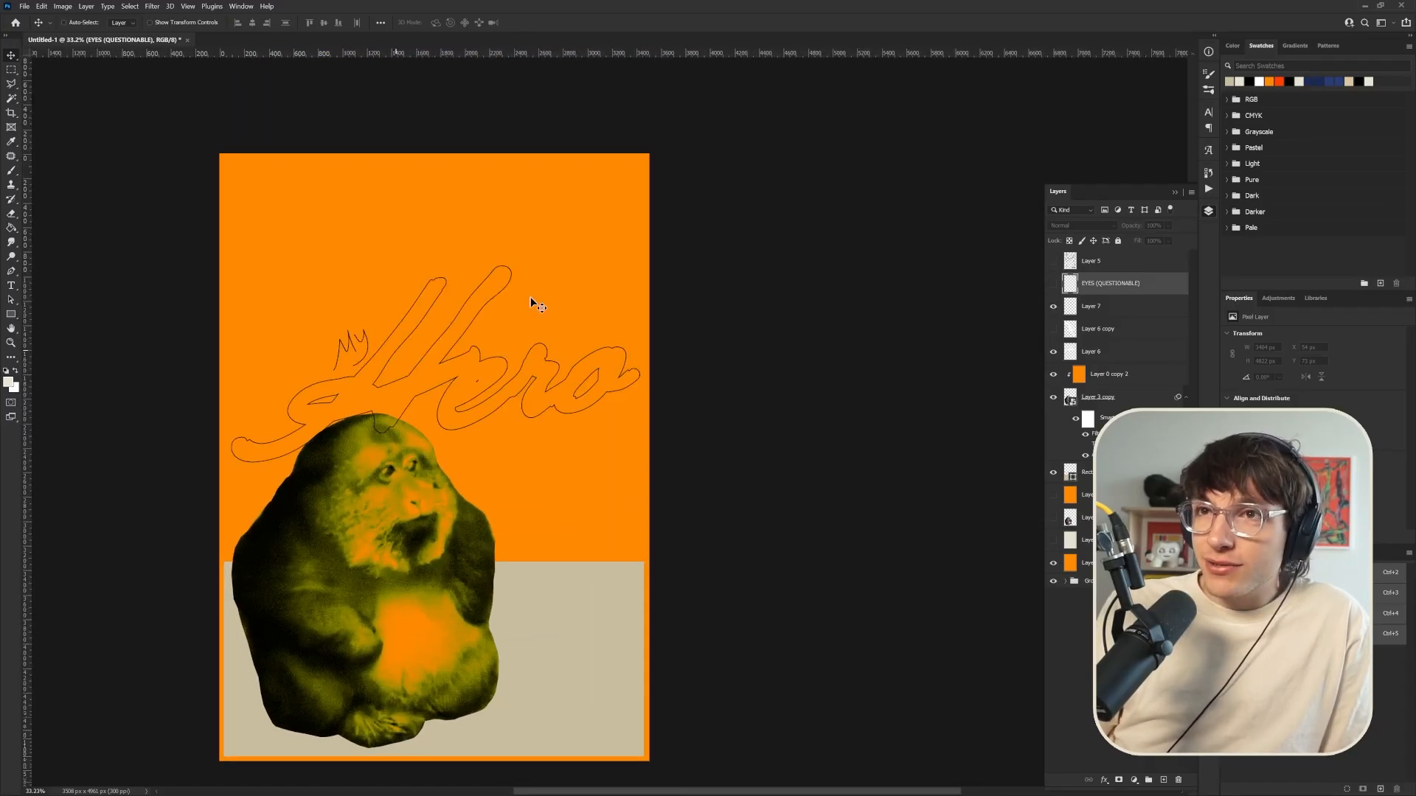
left_click(1098, 311)
left_click_drag(474, 372, 476, 346)
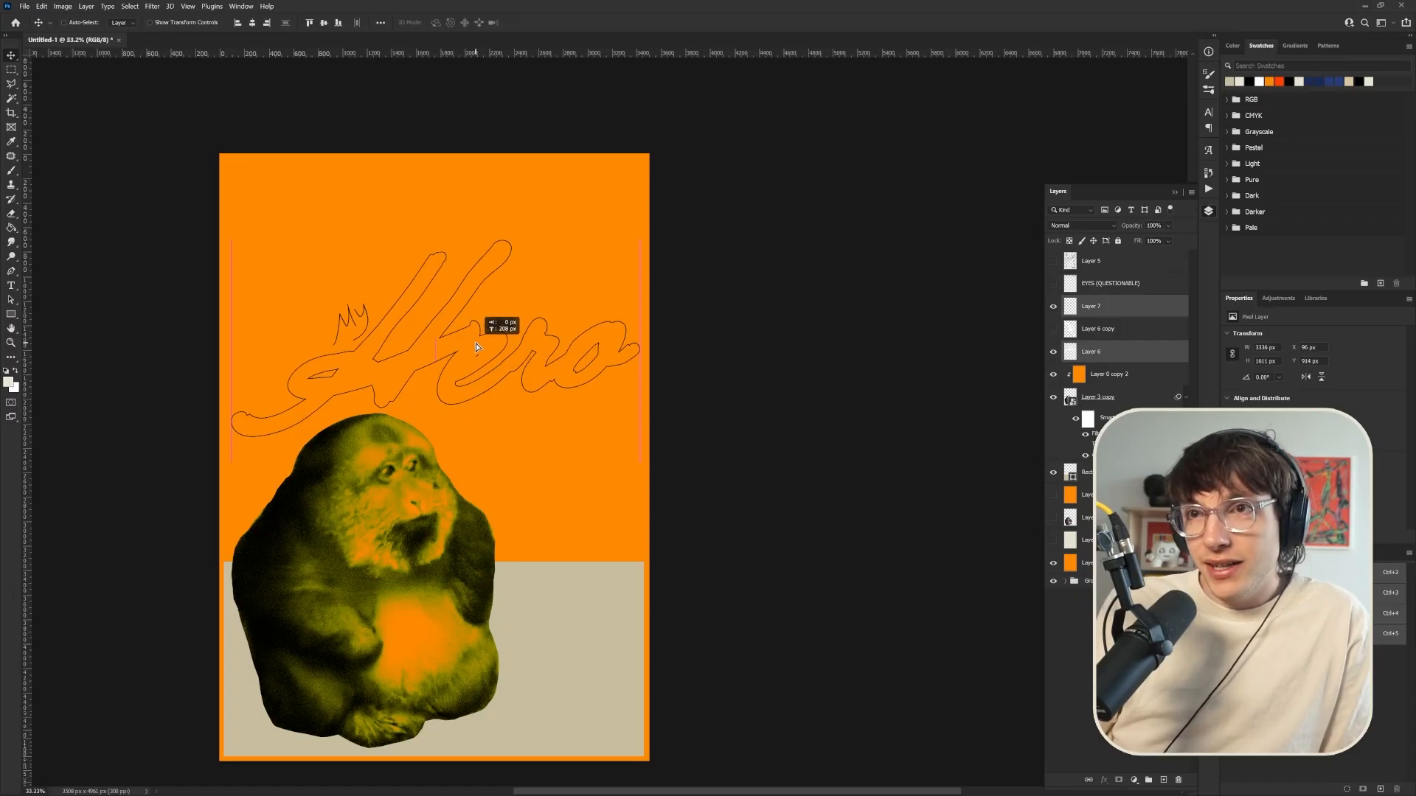
scroll(393, 614, "down", 3)
scroll(452, 701, "up", 2)
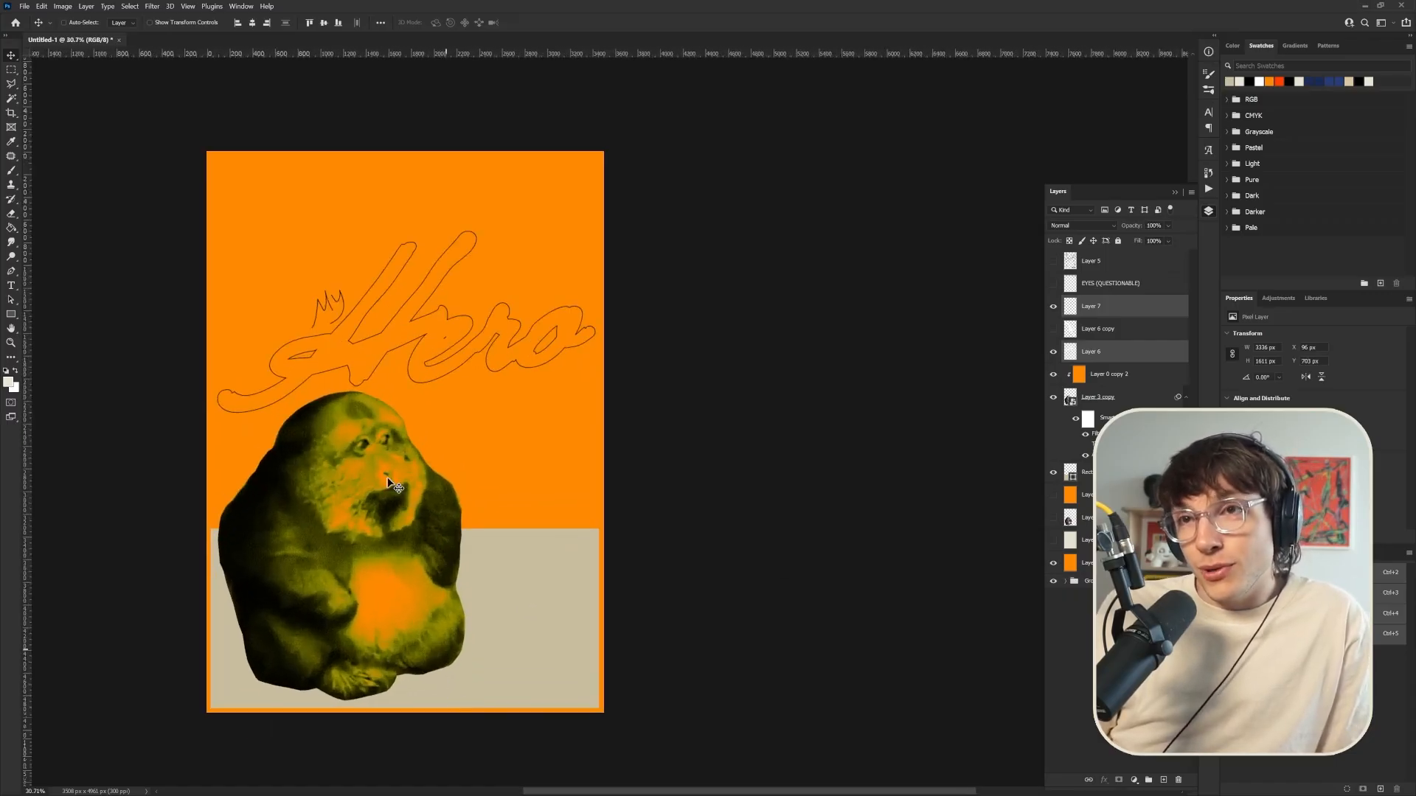
Create a guide layout that divides the canvas into three columns and three rows without gutters
scroll(335, 293, "up", 4)
scroll(327, 358, "up", 5)
scroll(476, 483, "down", 8)
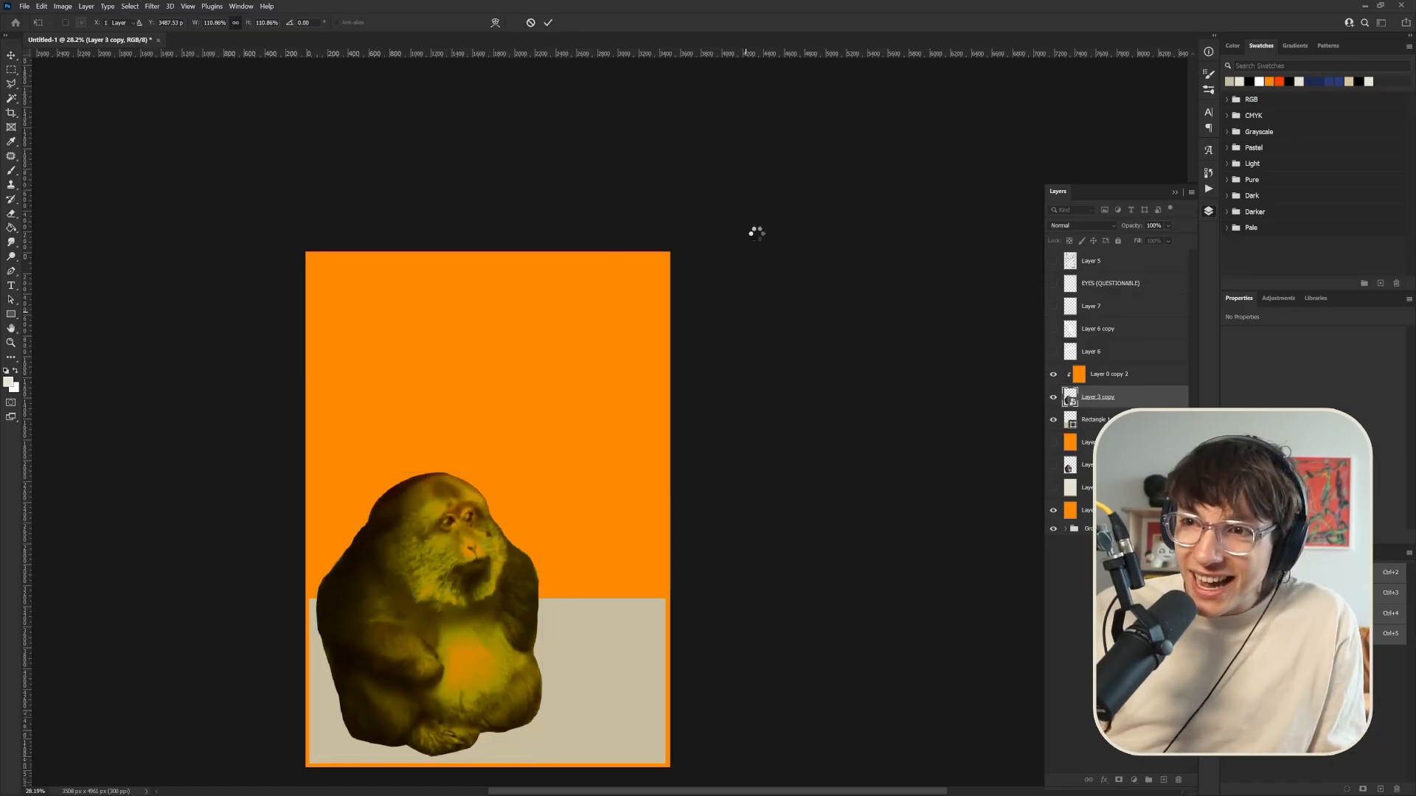
left_click(202, 6)
left_click(216, 330)
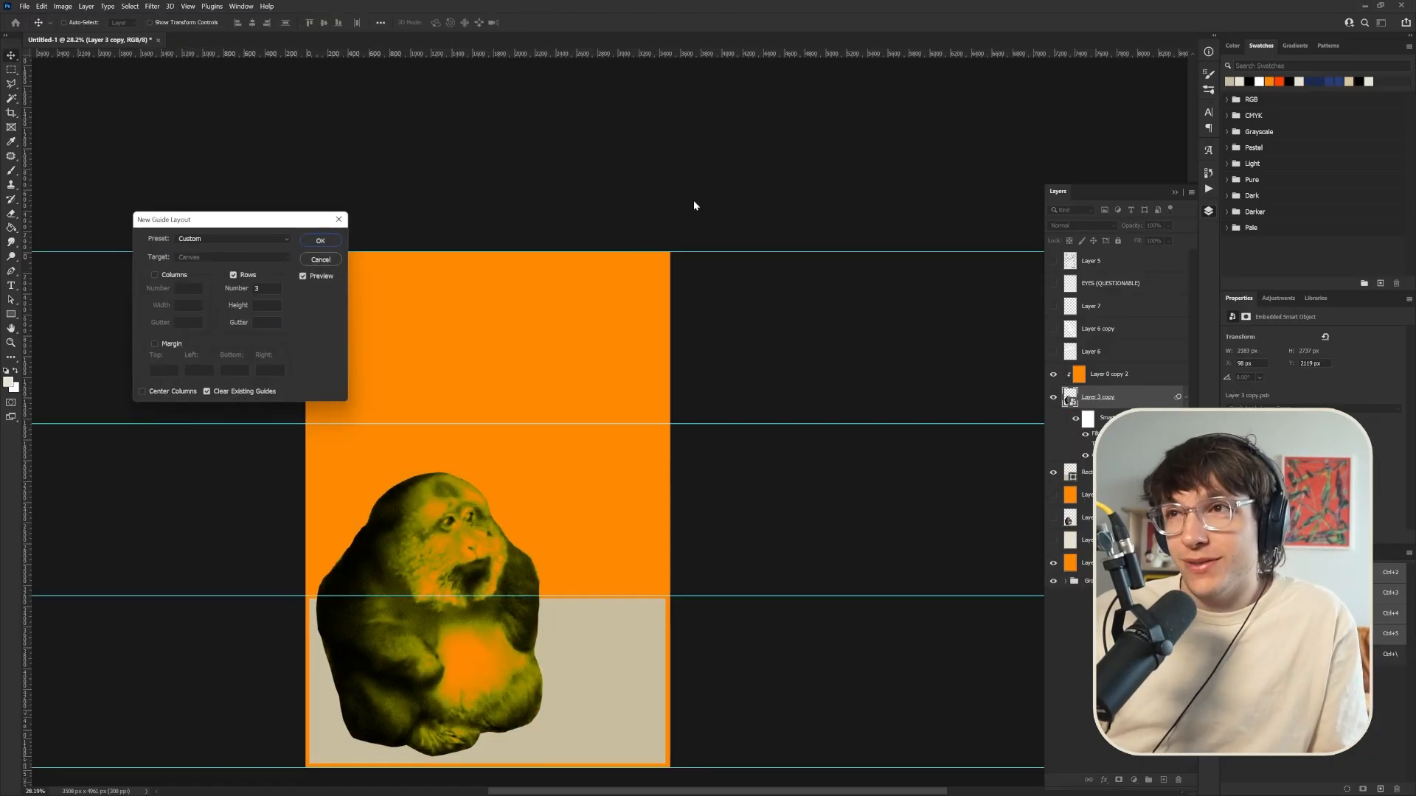
left_click(165, 277)
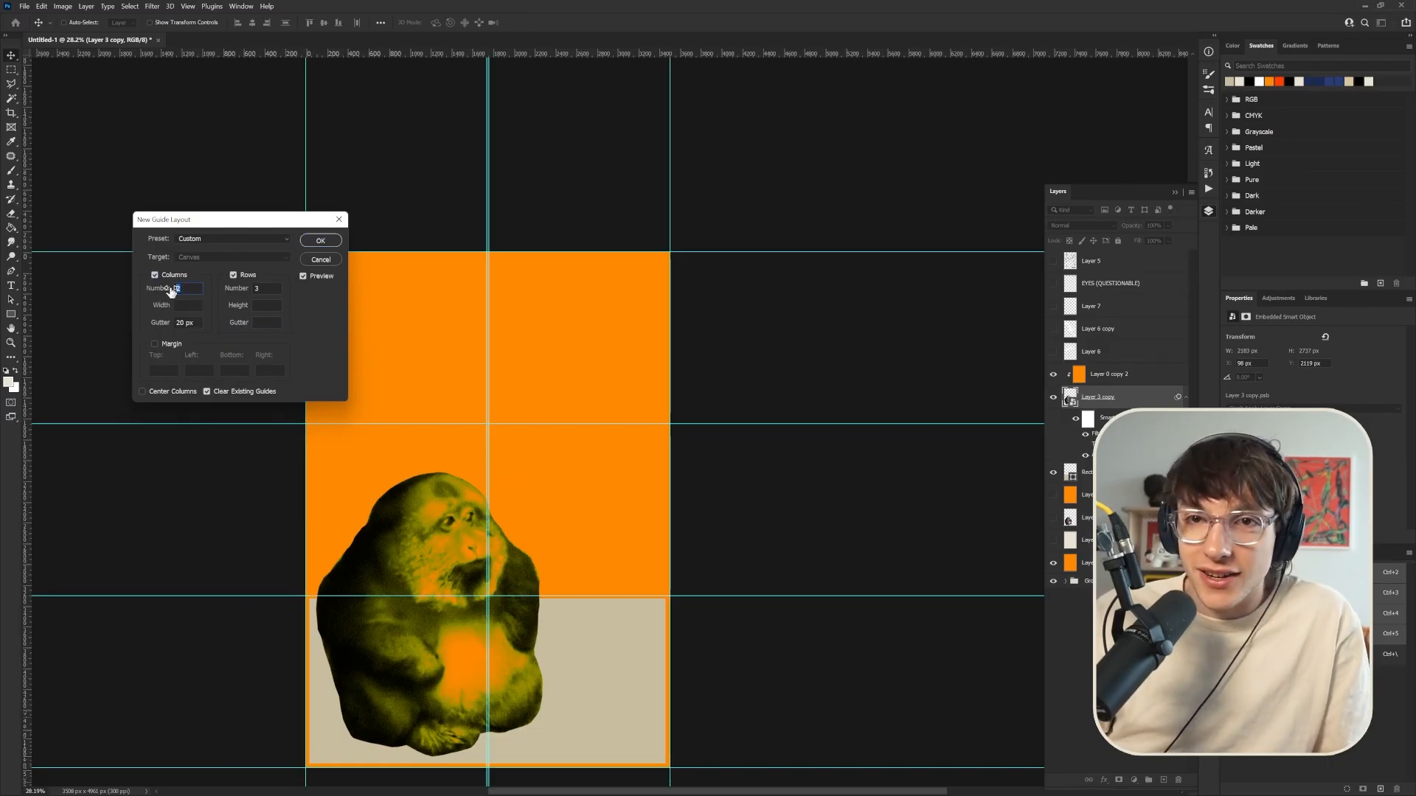
type("3")
key("Return")
scroll(424, 696, "up", 3)
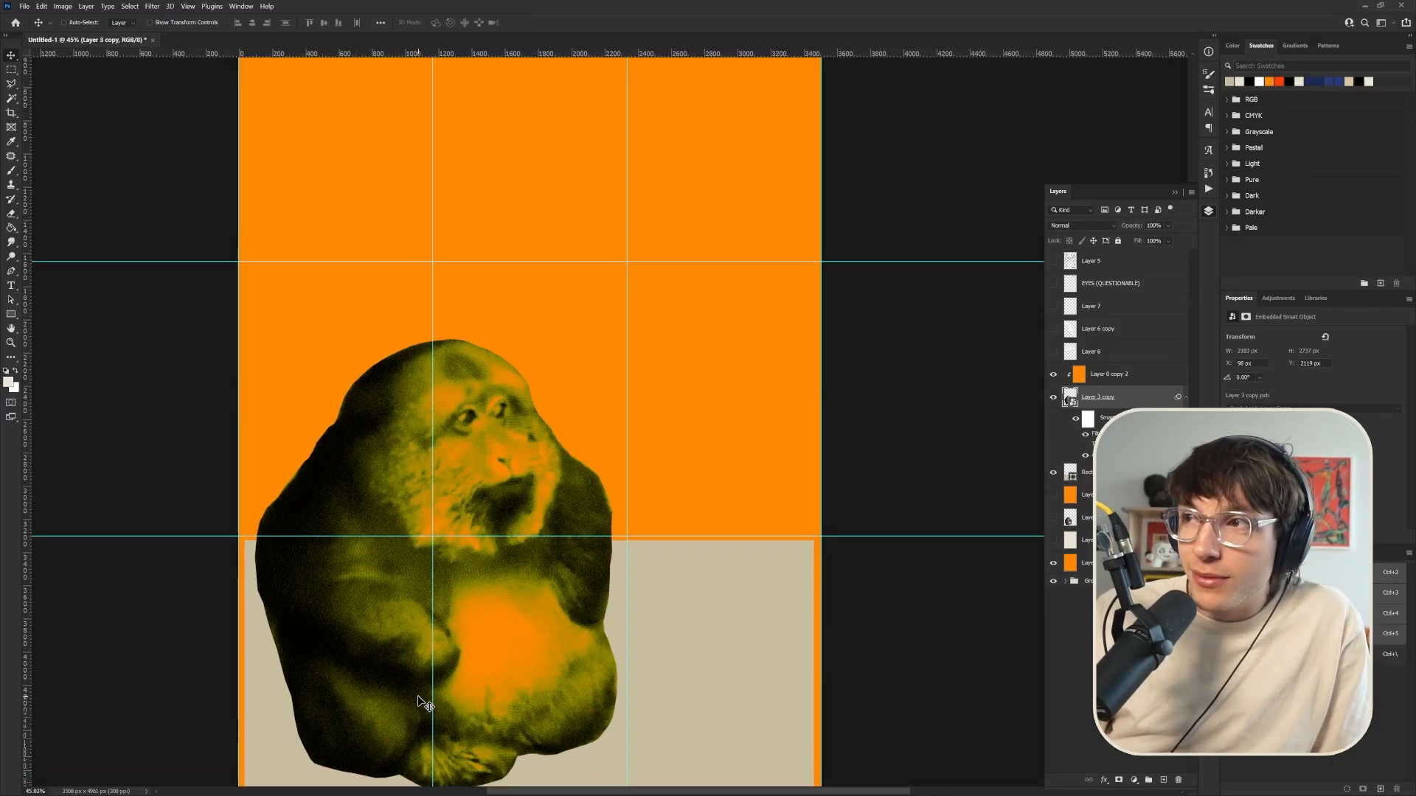
scroll(497, 617, "down", 3)
scroll(476, 683, "up", 3)
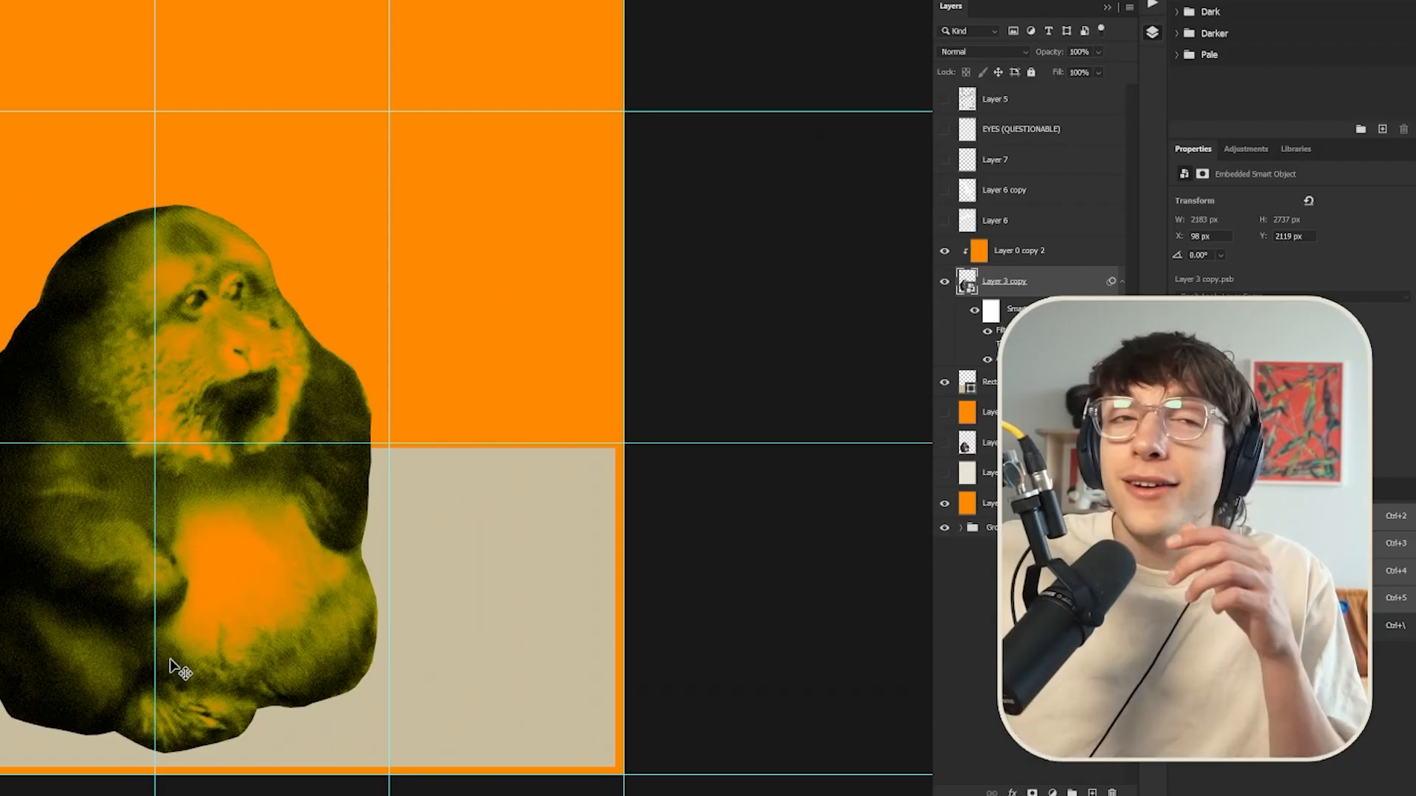
Scale and reposition the monkey layer to about 2315 px wide, resting within the canvas's first two columns near the lower border
key("ctrl+t")
left_click_drag(470, 341, 480, 316)
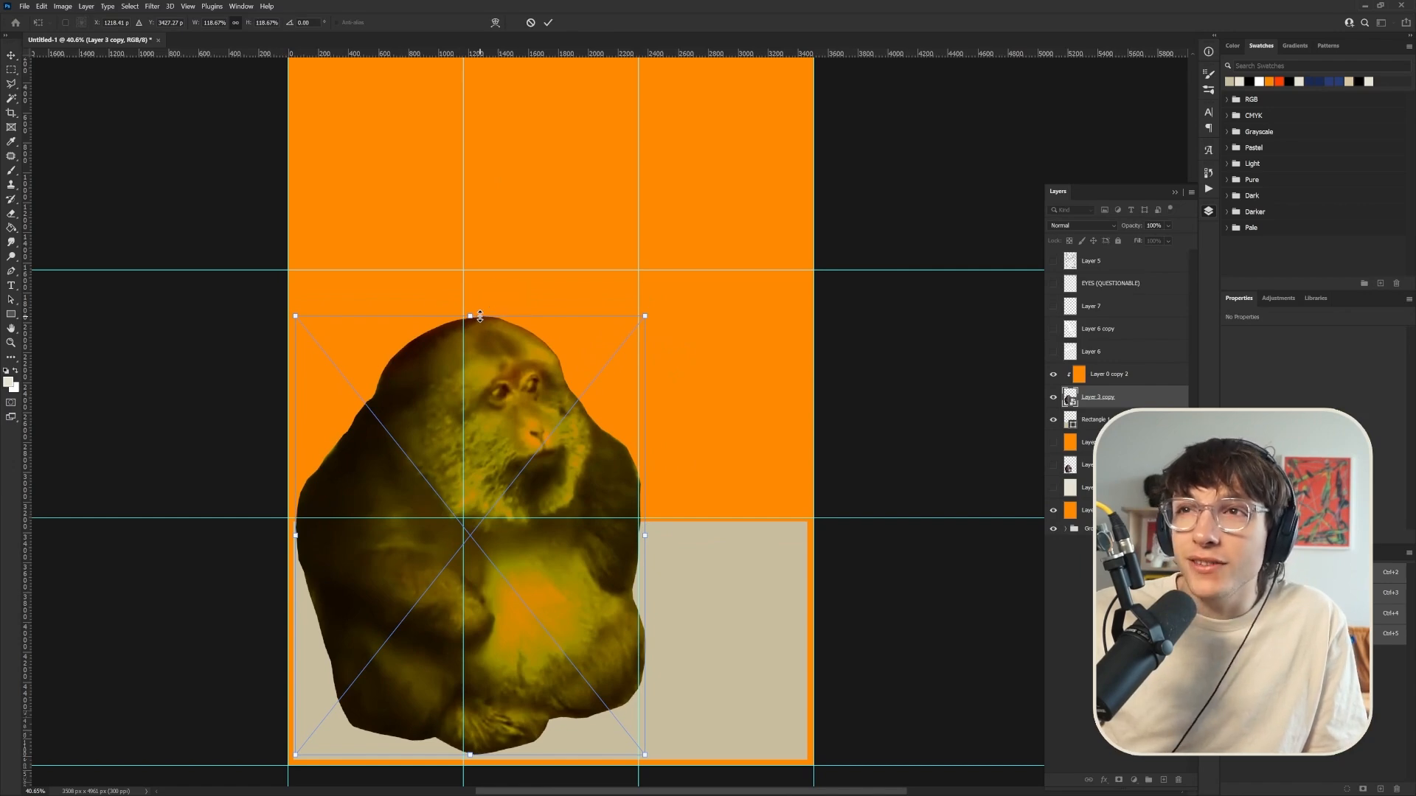
key("Return")
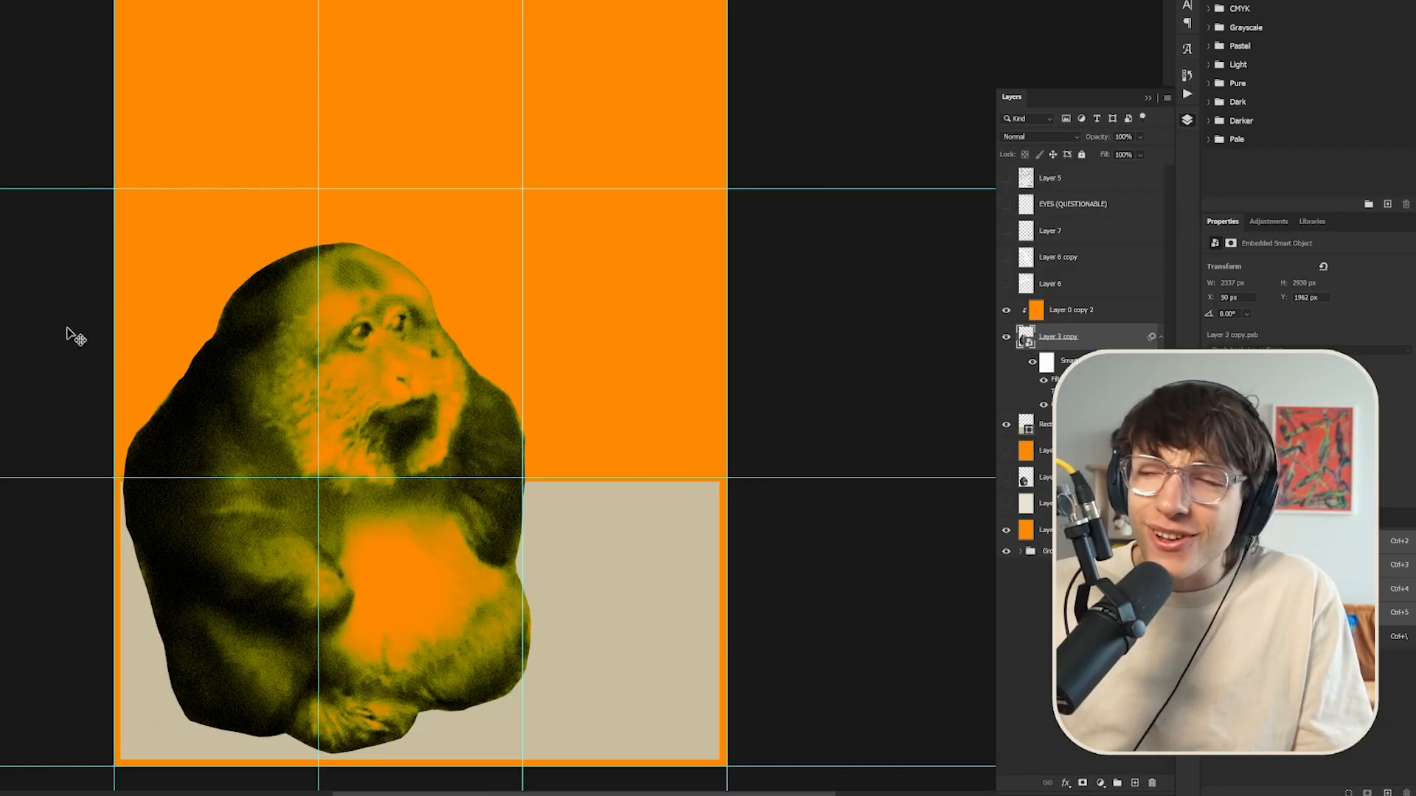
key("ctrl+t")
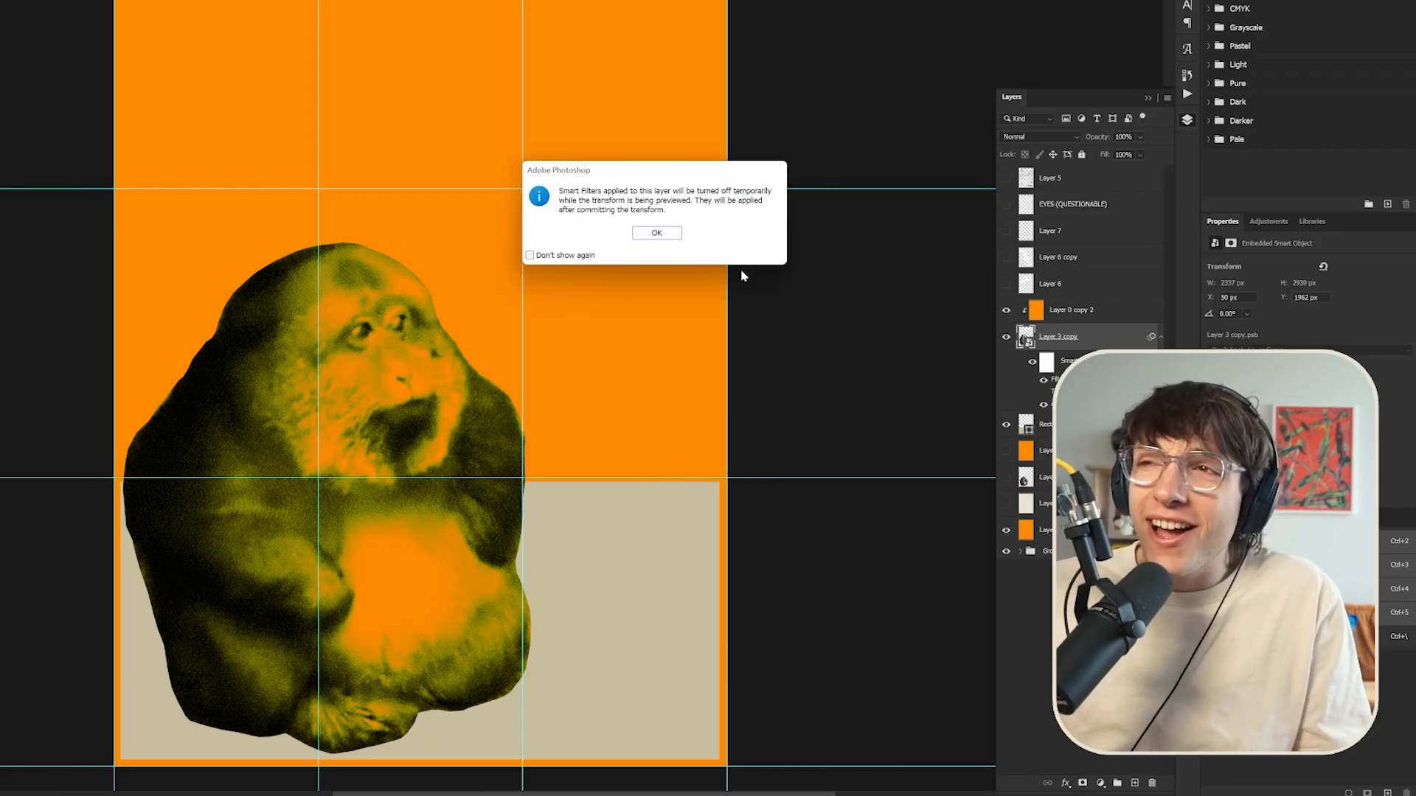
left_click(654, 233)
left_click_drag(122, 506, 121, 507)
key("Return")
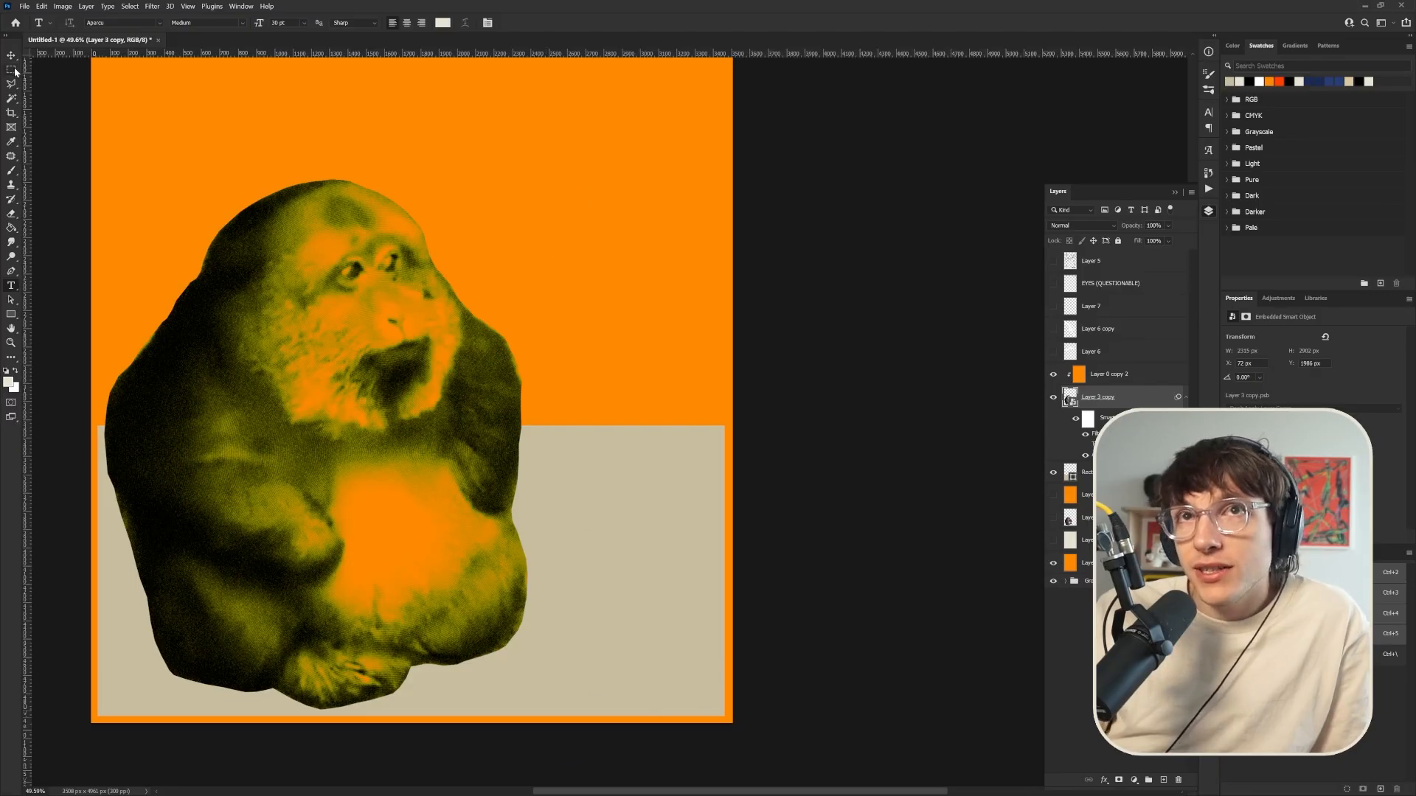
left_click(11, 69)
left_click_drag(525, 184, 701, 709)
left_click_drag(671, 654, 684, 650)
scroll(551, 603, "down", 7)
scroll(636, 584, "up", 5)
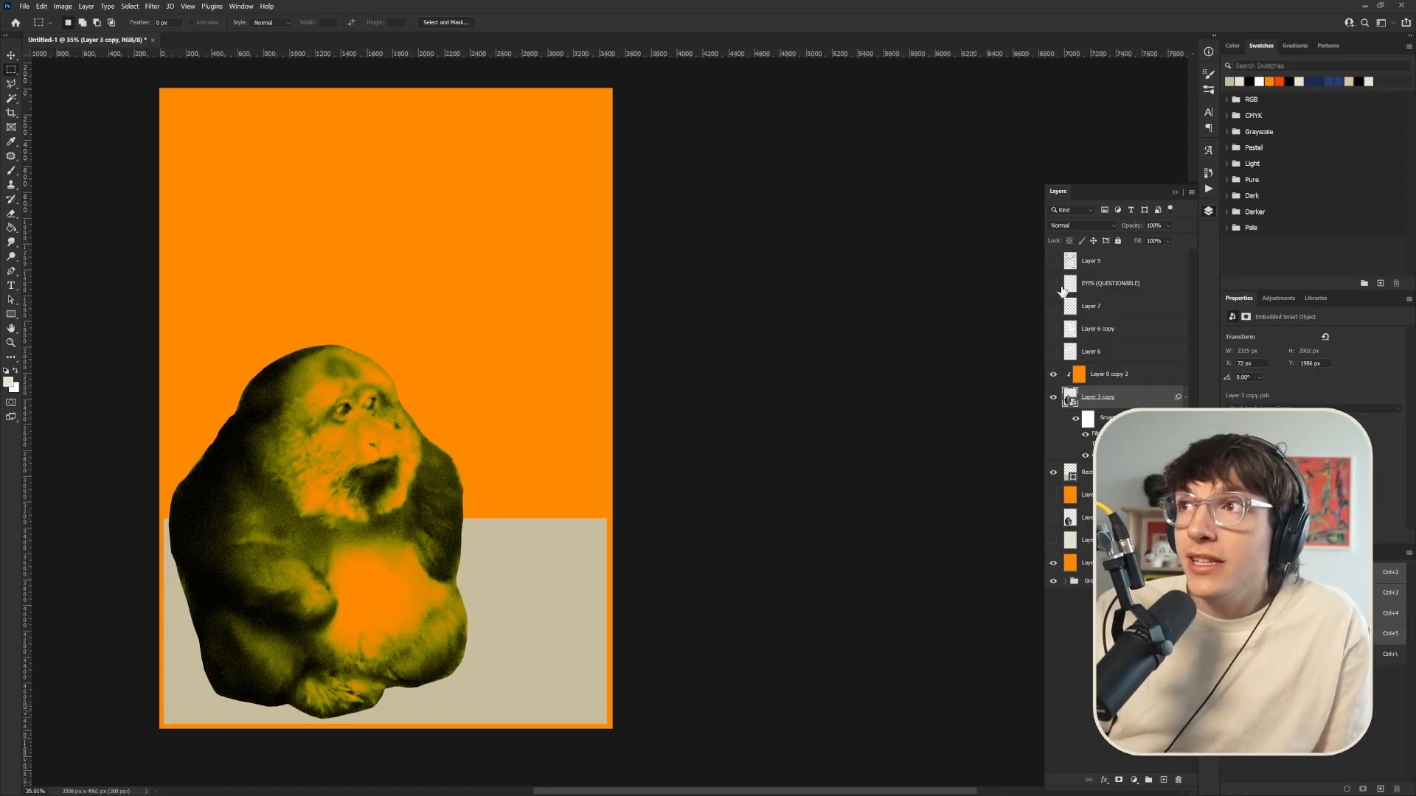
Show the "EYES (QUESTIONABLE)" layer and duplicate it
left_click(1053, 283)
left_click(1109, 283)
key("ctrl+j")
key("ctrl+t")
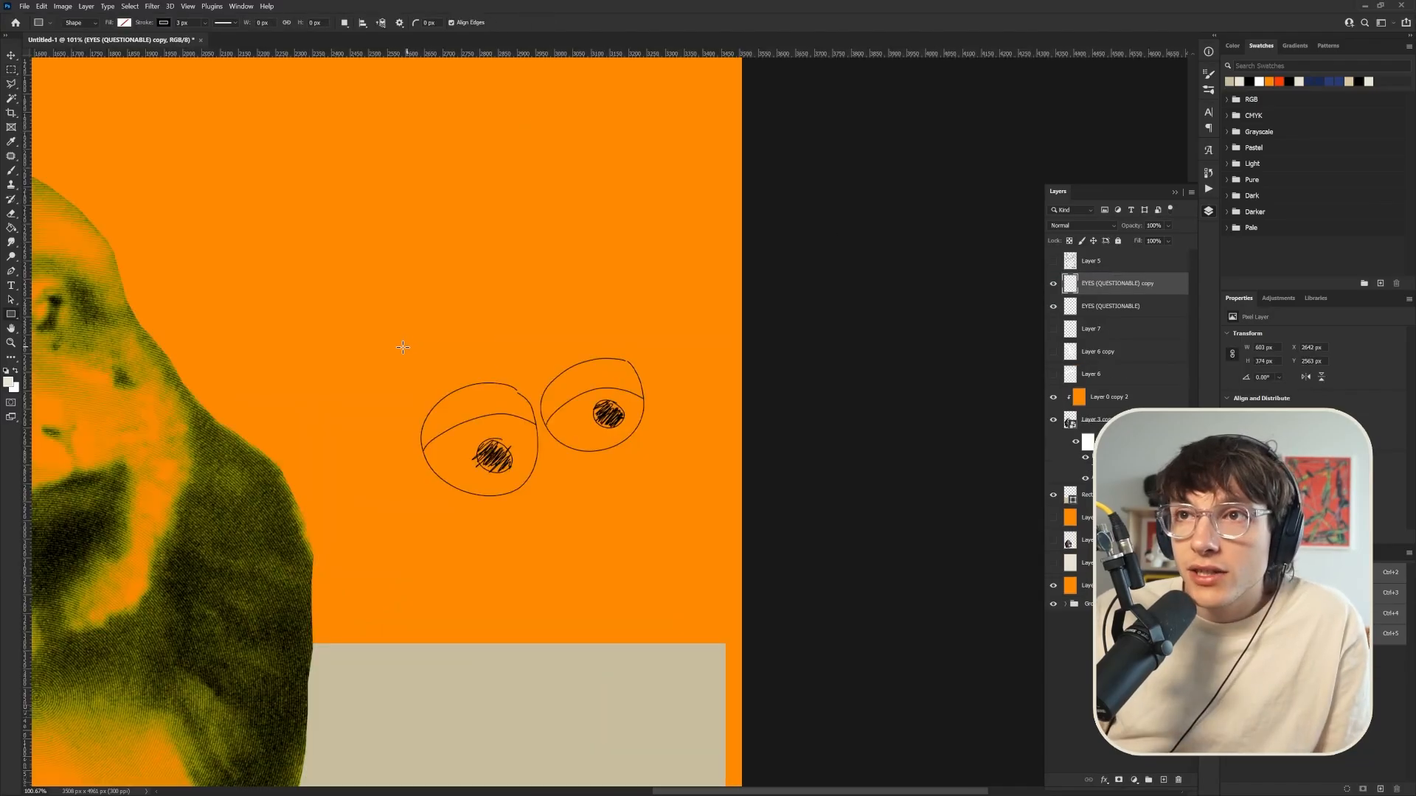
Draw a rectangle about 755 × 434 px around the eyes drawing and nudge it slightly up and to the left
left_click_drag(396, 349, 677, 510)
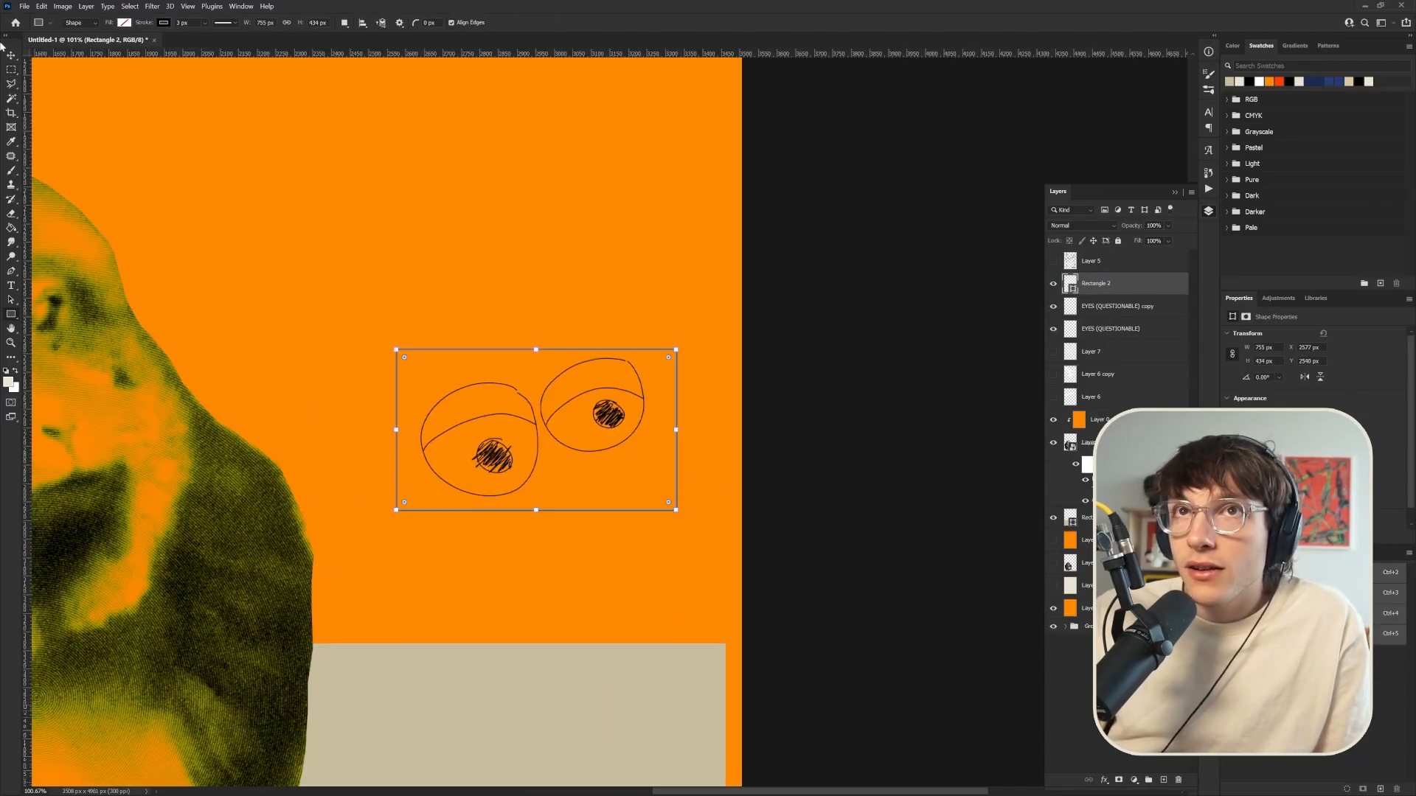
left_click(13, 55)
key("shift+Up")
key("shift+Left")
key("Left")
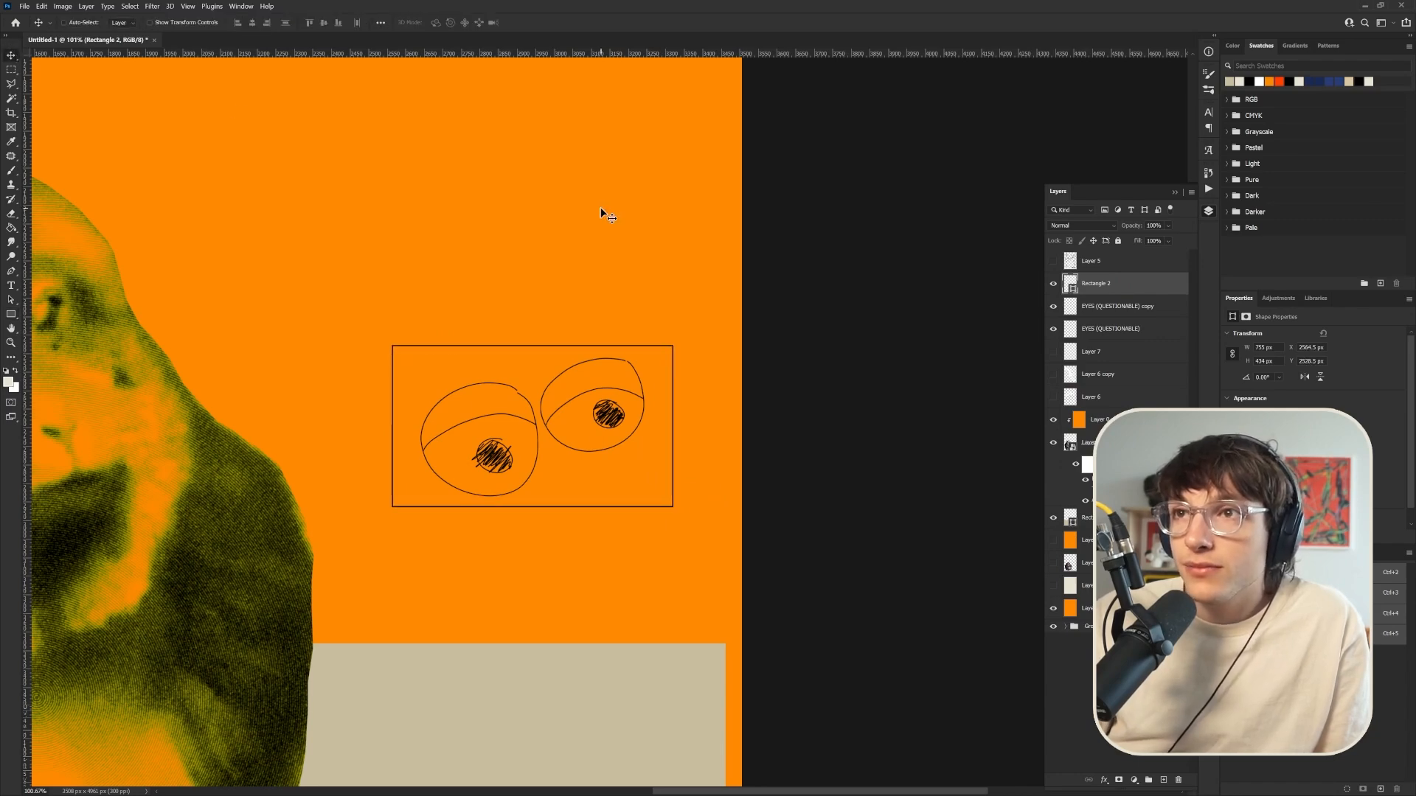
Fill the rectangle around the eyes with white and set its stroke width to 2 px
key("u")
left_click(124, 22)
left_click(74, 81)
left_click(161, 22)
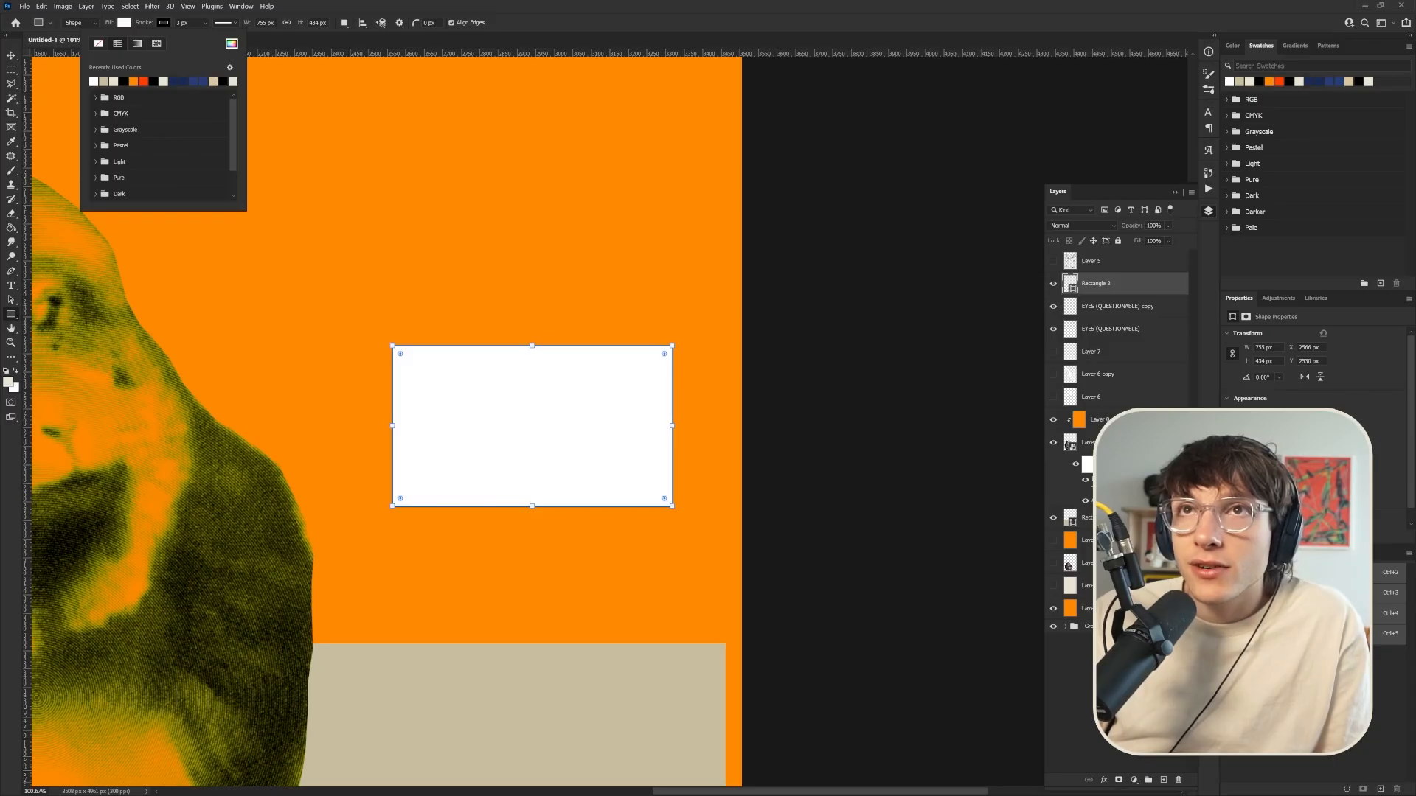
left_click(179, 22)
type("2")
Move the white rectangle beneath the eyes copy in the layer order and hide the original "EYES (QUESTIONABLE)" layer
left_click_drag(1103, 283, 1100, 315)
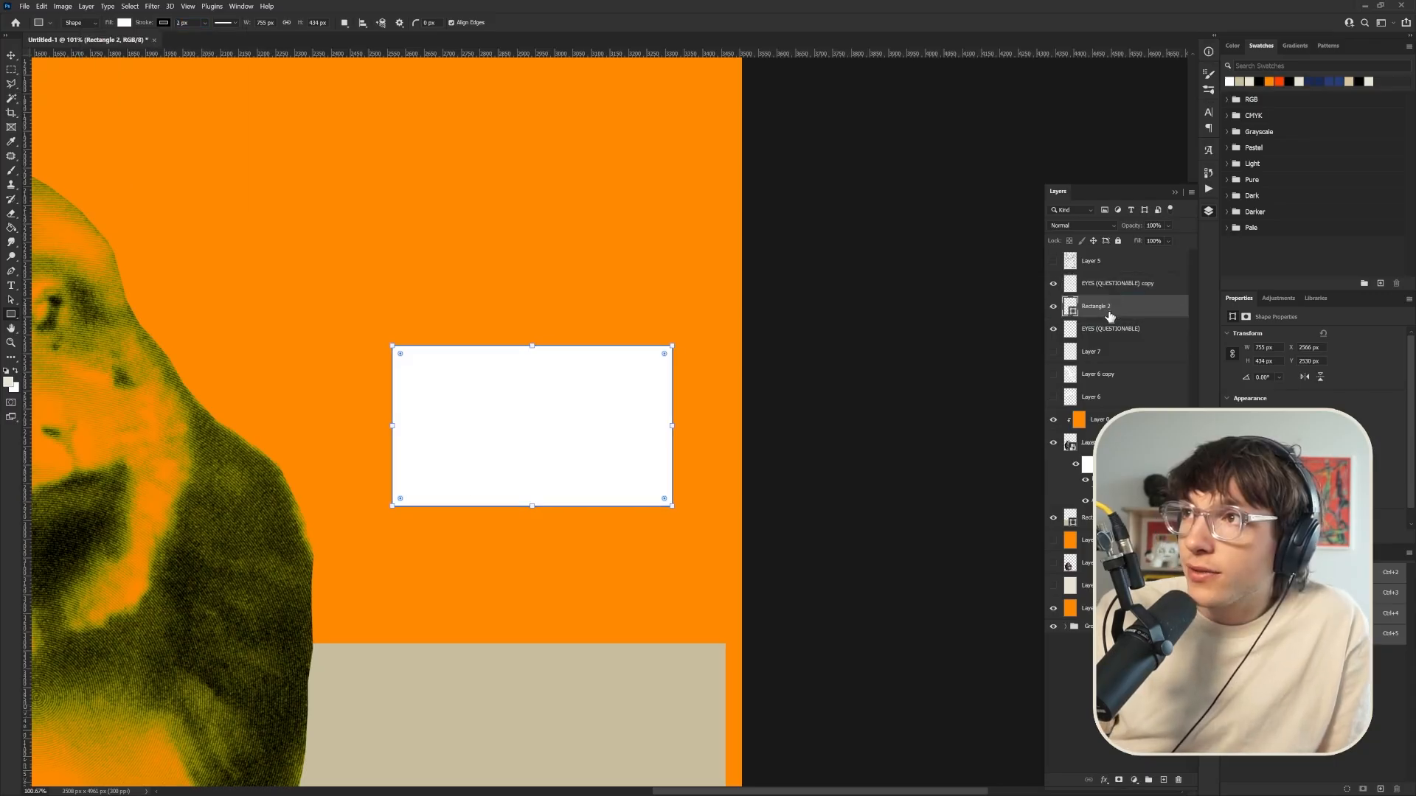
left_click(1053, 329)
left_click(1109, 292, "shift")
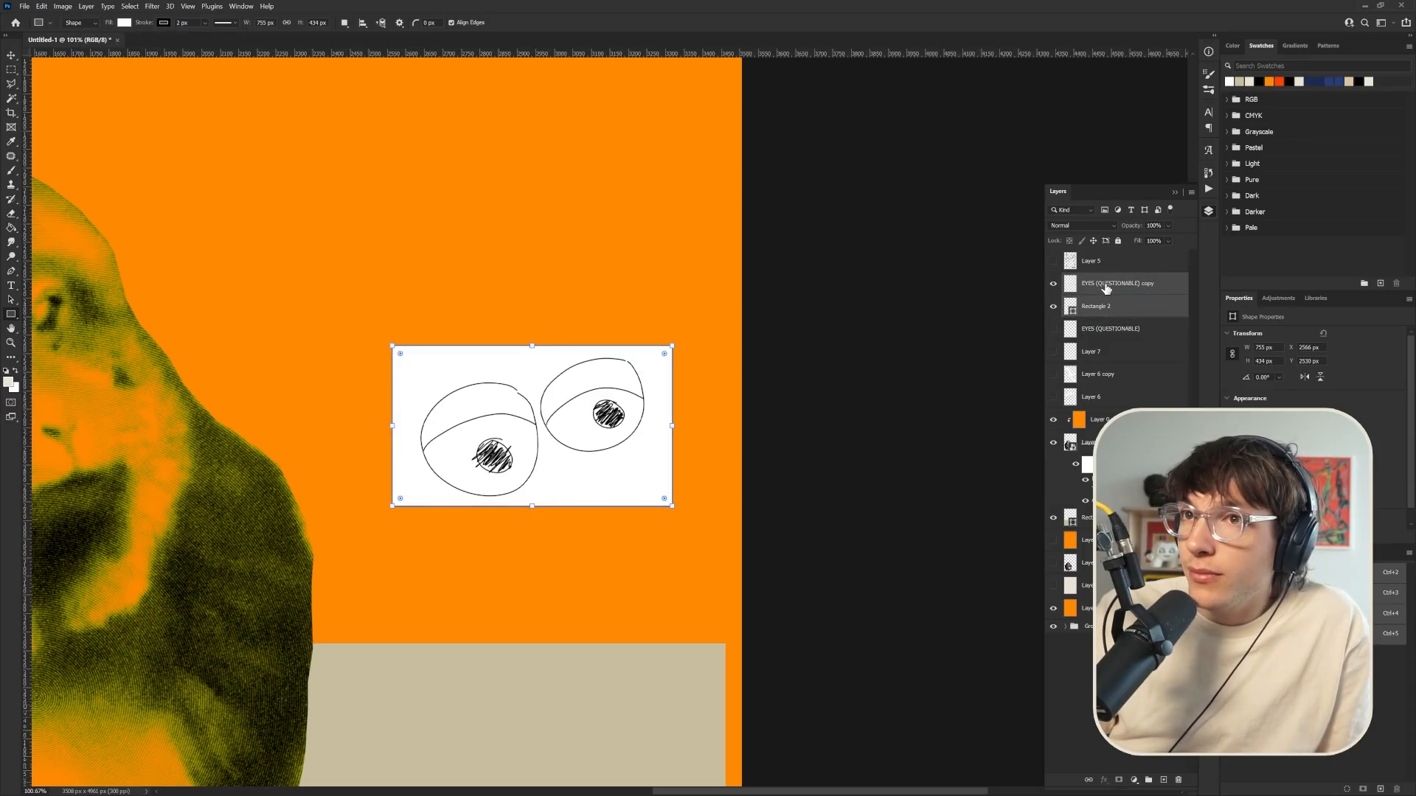
Transform the eyes copy, enlarging and adjusting it until the drawing fills the white rectangle
left_click(1133, 285)
key("ctrl+t")
left_click_drag(645, 418, 657, 424)
left_click_drag(684, 329, 693, 345)
left_click_drag(416, 389, 408, 390)
left_click_drag(662, 363, 668, 360)
key("Return")
Merge the eyes copy and its rectangle into one layer, inverted in colour and blended with Darken
left_click(1118, 307, "shift")
right_click(1118, 307)
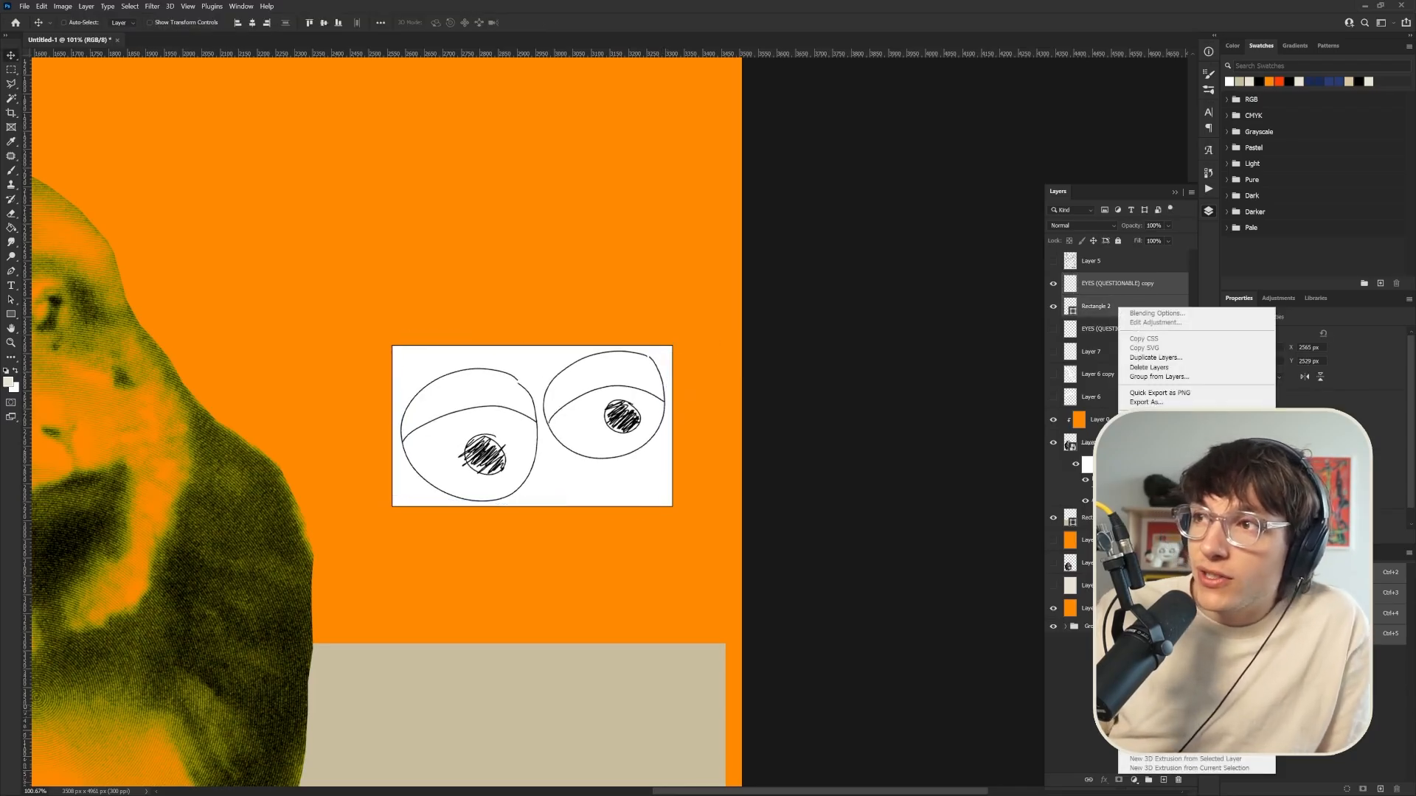
left_click(1150, 626)
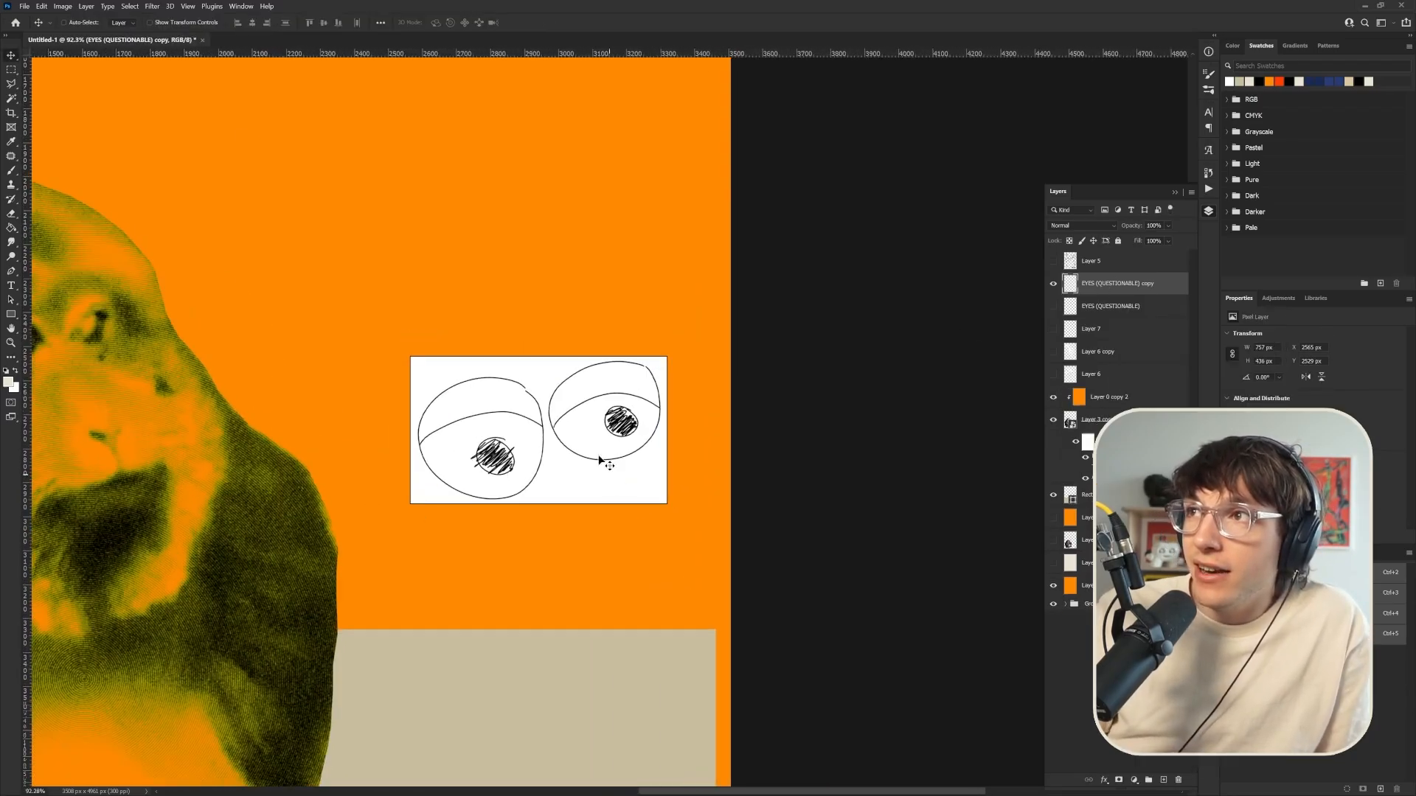
left_click(63, 6)
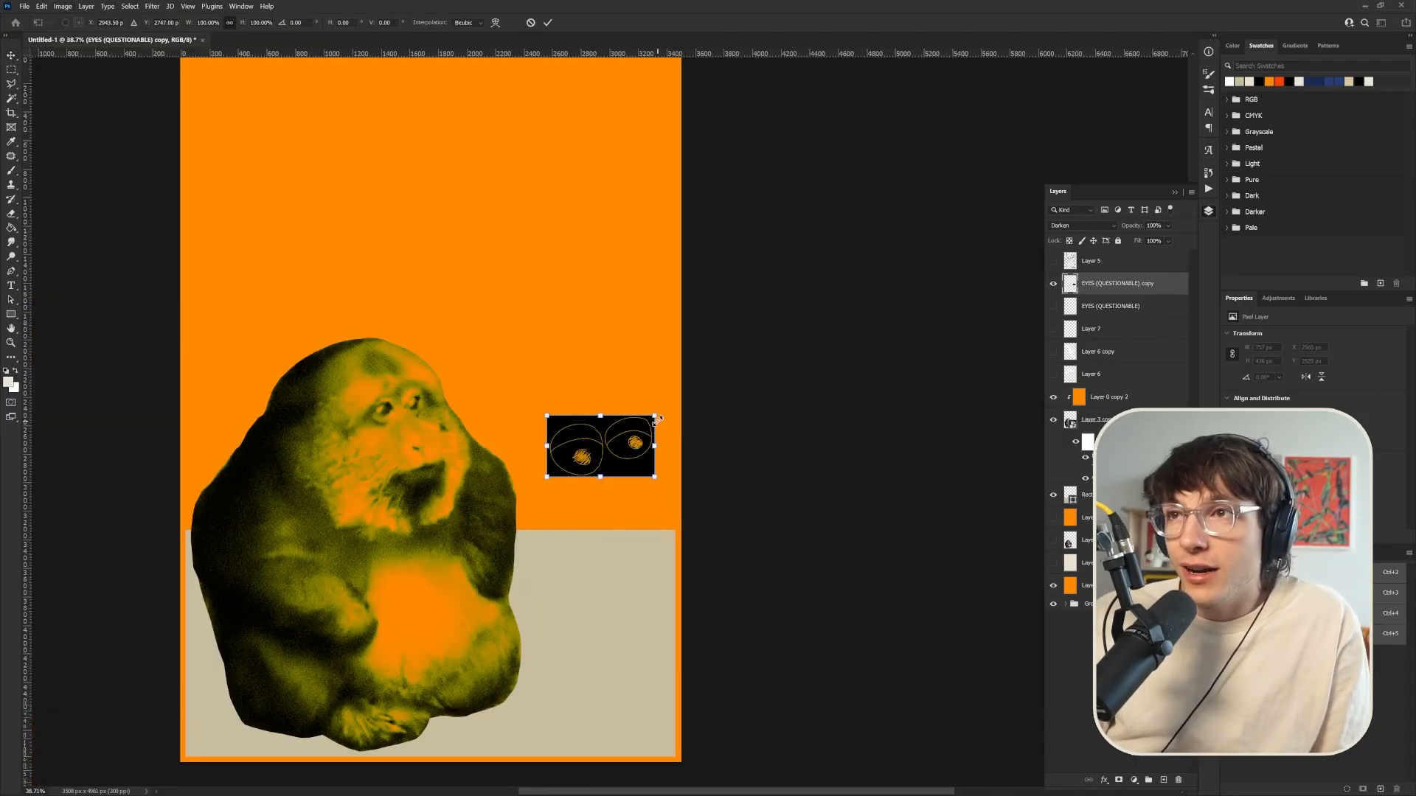
Scale the eyes graphic to about 49% and place it low on the beige block, just right of the monkey
left_click_drag(658, 419, 564, 721)
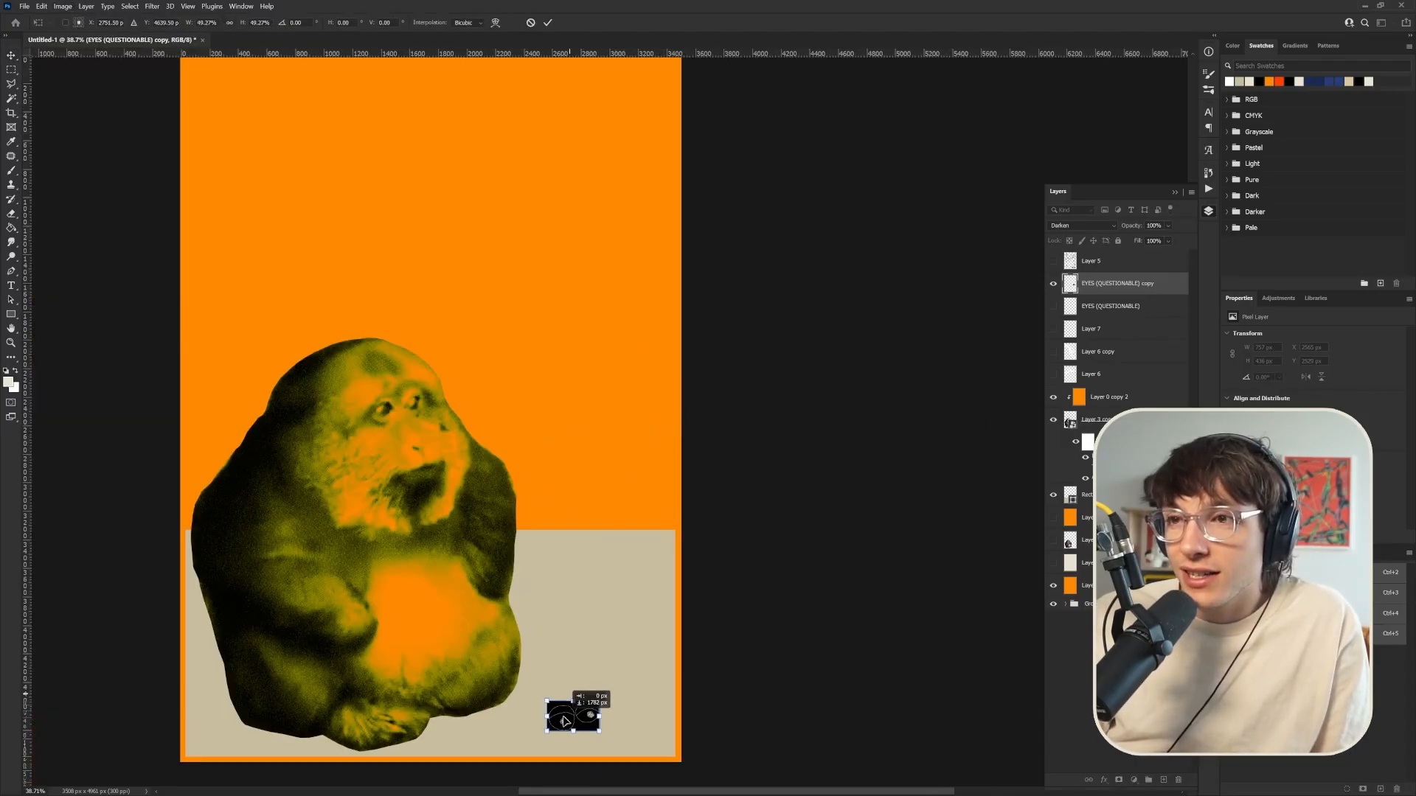
key("Return")
scroll(567, 750, "up", 5)
left_click_drag(574, 706, 517, 739)
Draw an outlined ellipse beside the eyes box and add the black text "Monkey" above it in Apercu Medium, 30 pt
left_click(10, 315)
right_click(9, 314)
left_click(62, 325)
left_click_drag(636, 628, 795, 722)
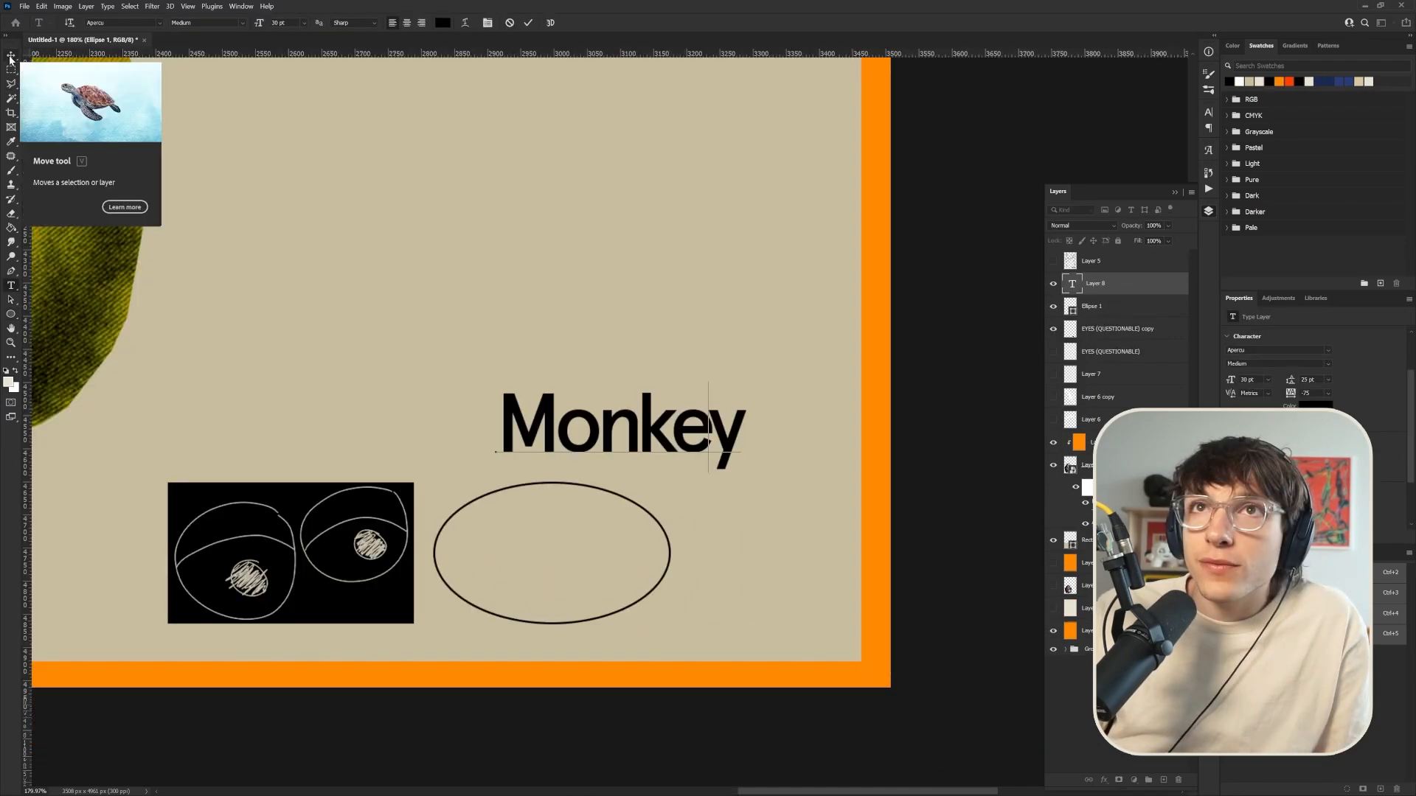
left_click(10, 57)
Adjust the kerning between the individual letters of "Monkey" to tighten the word
scroll(794, 470, "up", 6)
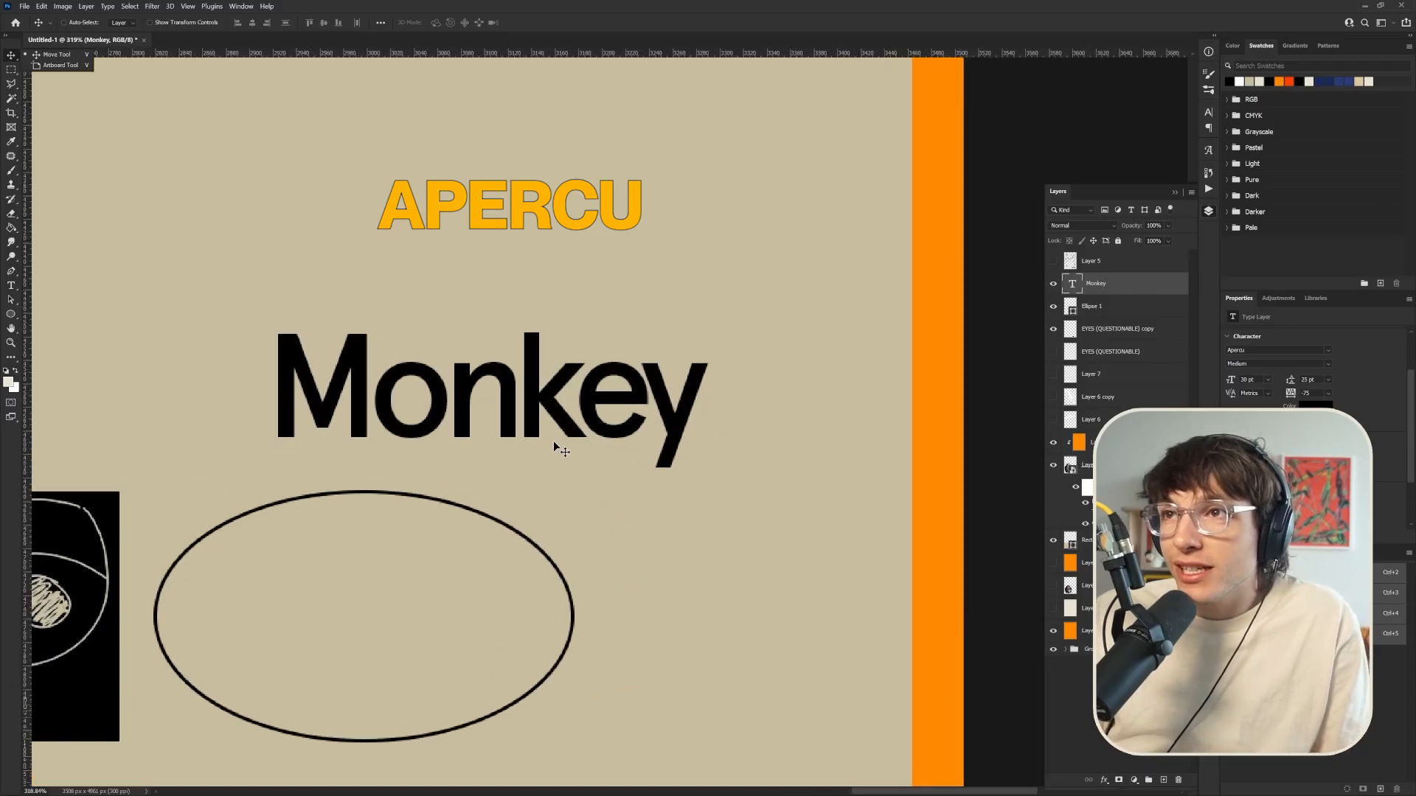
key("t")
left_click(568, 409)
key("alt+Left")
key("Right")
key("alt+Right")
key("Left")
key("alt+Left")
key("alt+Right")
key("Left")
key("alt+Left")
key("Left")
key("alt+Left")
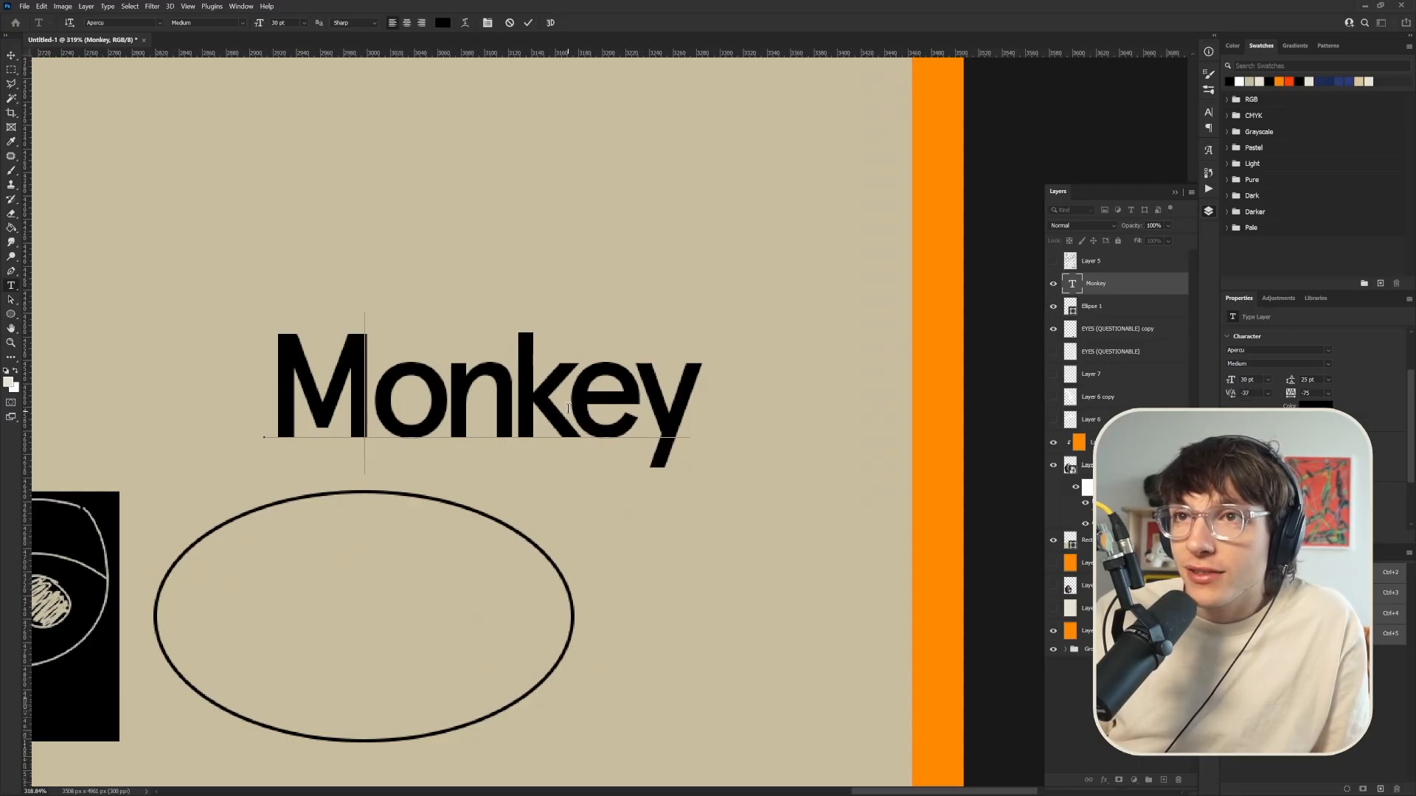
key("ctrl+Return")
Scale the "Monkey" text to about 78% and centre it inside the ellipse
key("ctrl+t")
left_click_drag(701, 393, 499, 620)
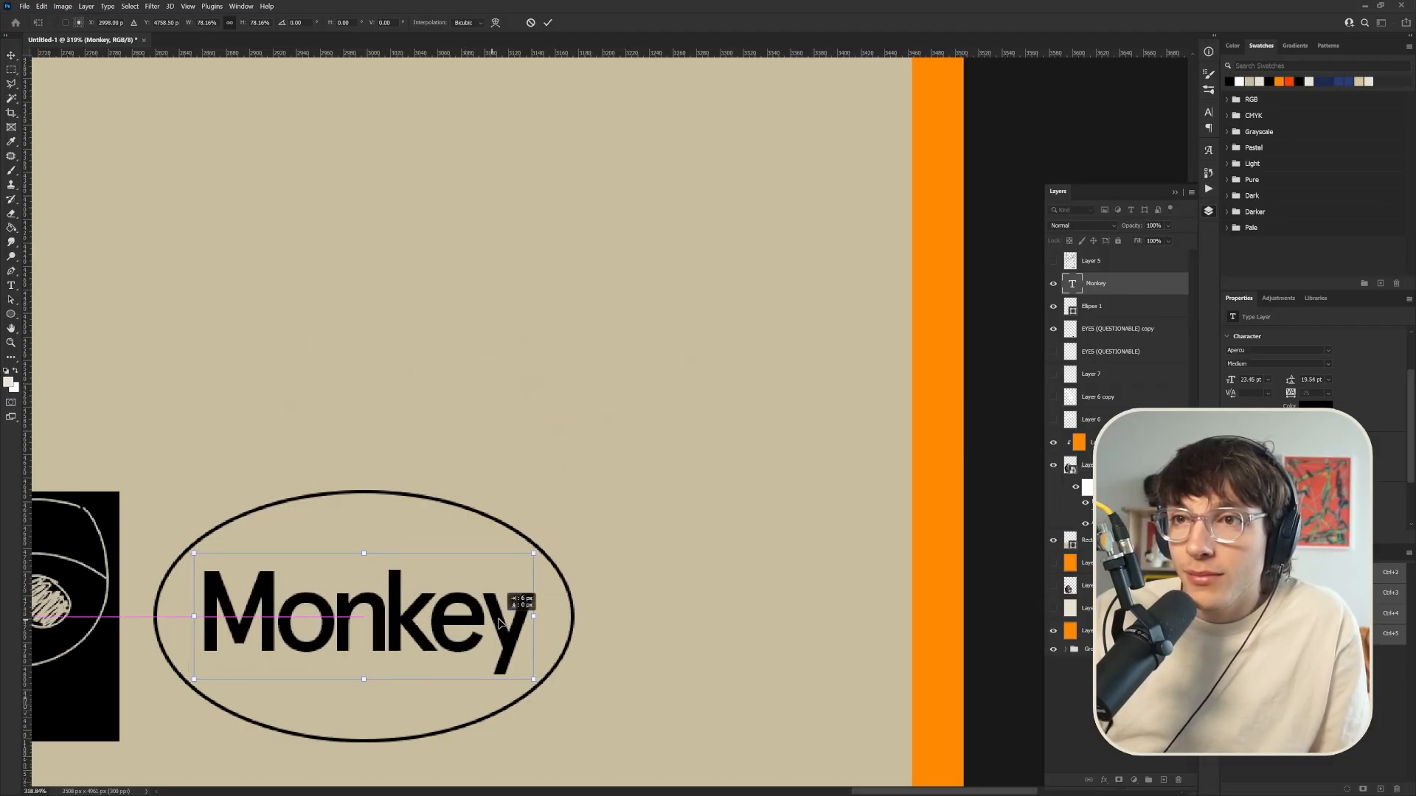
key("Return")
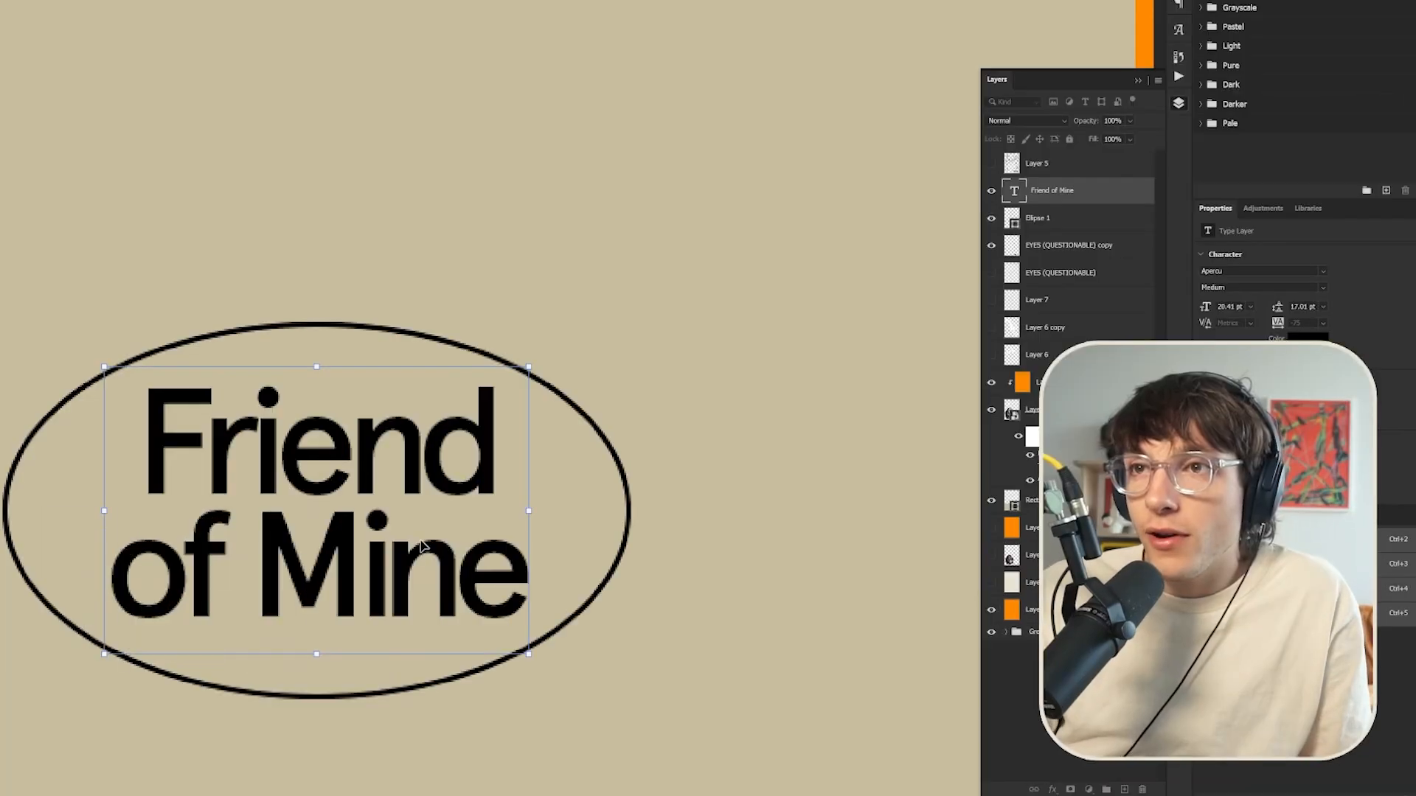
Centre the two-line text "Friend of Mine" inside the ellipse and tighten the kerning within "Mine"
key("Return")
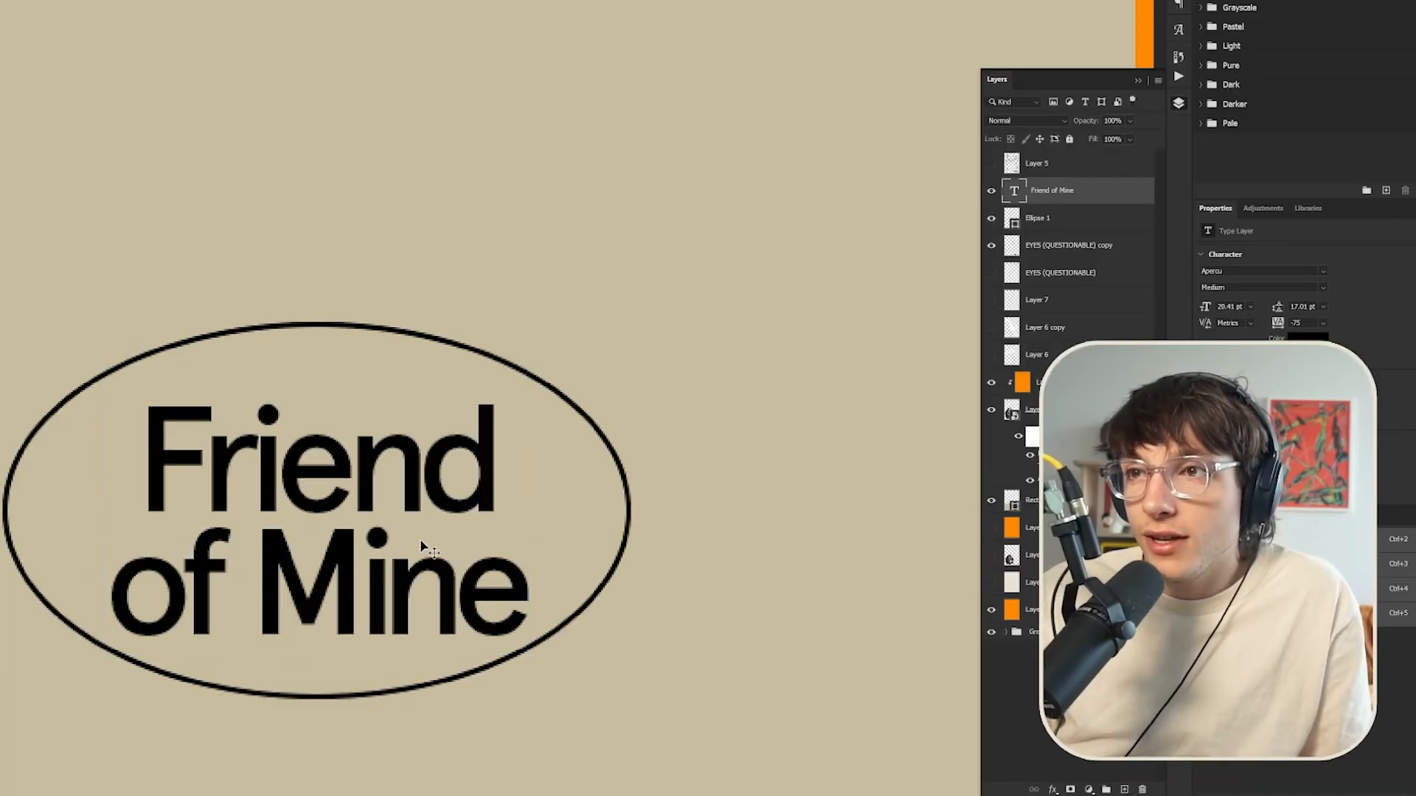
scroll(424, 549, "down", 3)
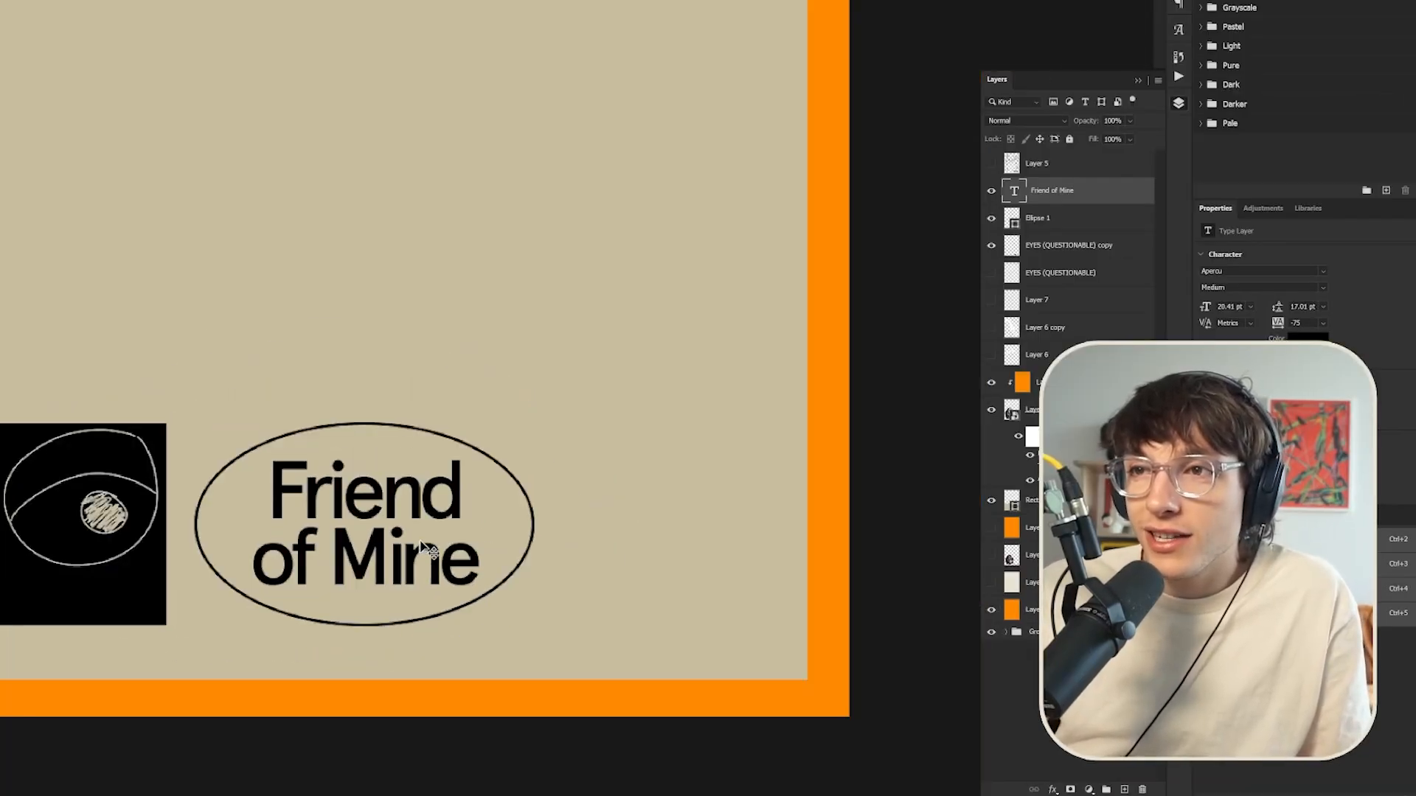
scroll(413, 554, "up", 3)
key("t")
left_click(380, 538)
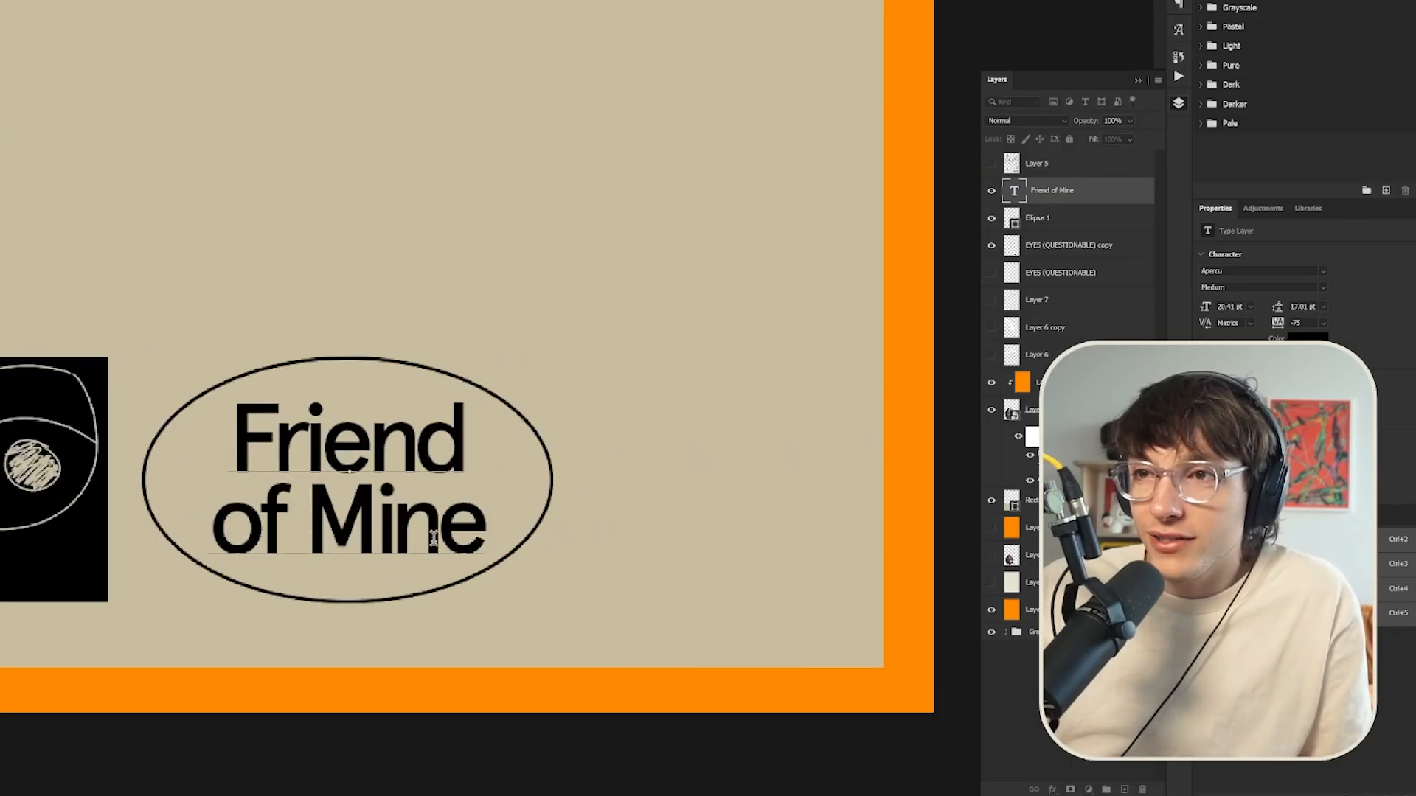
key("alt+Left")
key("alt+Left")
key("alt+Left")
key("alt+Left")
key("Escape")
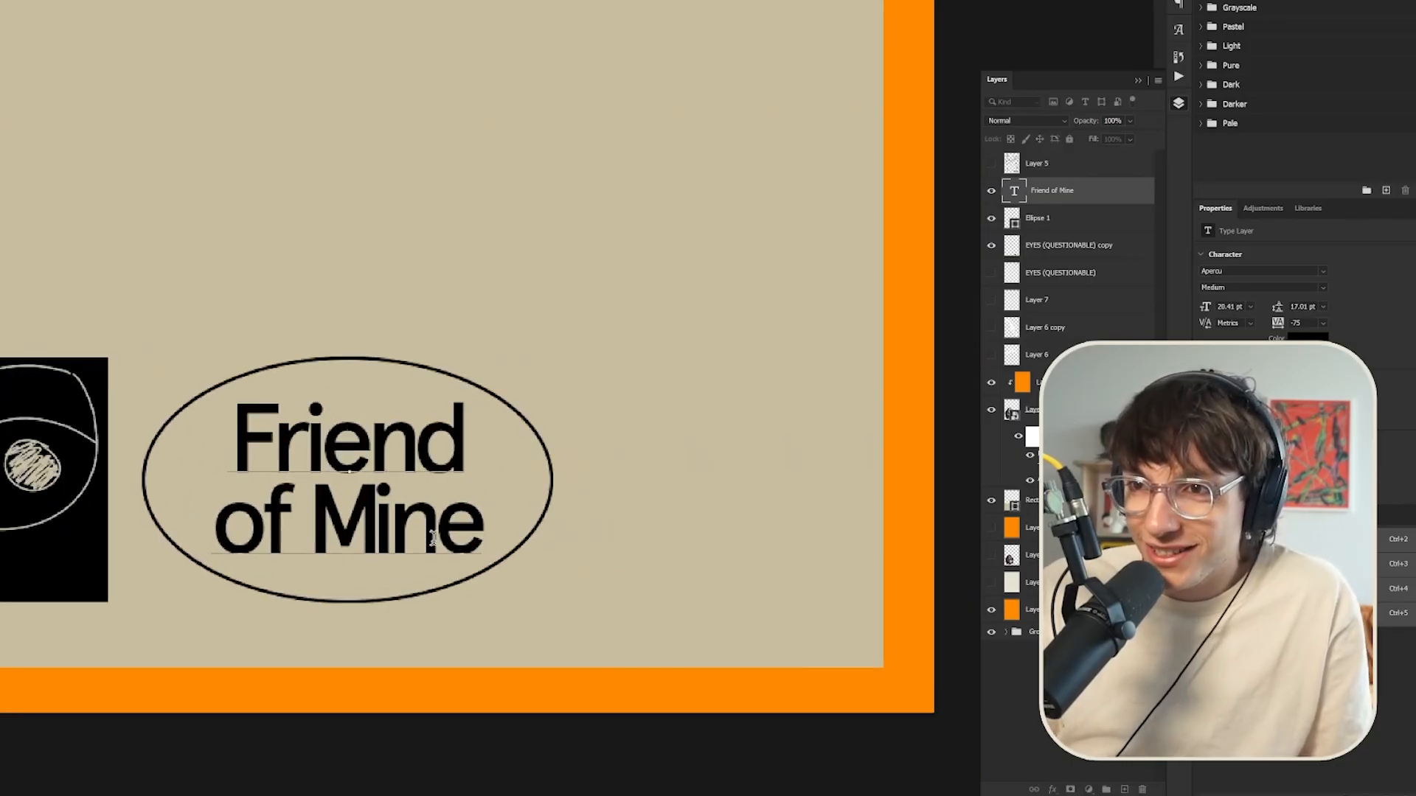
Fine-tune the kerning before the "e" of "Mine", and scale the text, ellipse and eyes box together to about 91%
key("alt+Right")
left_click(434, 538)
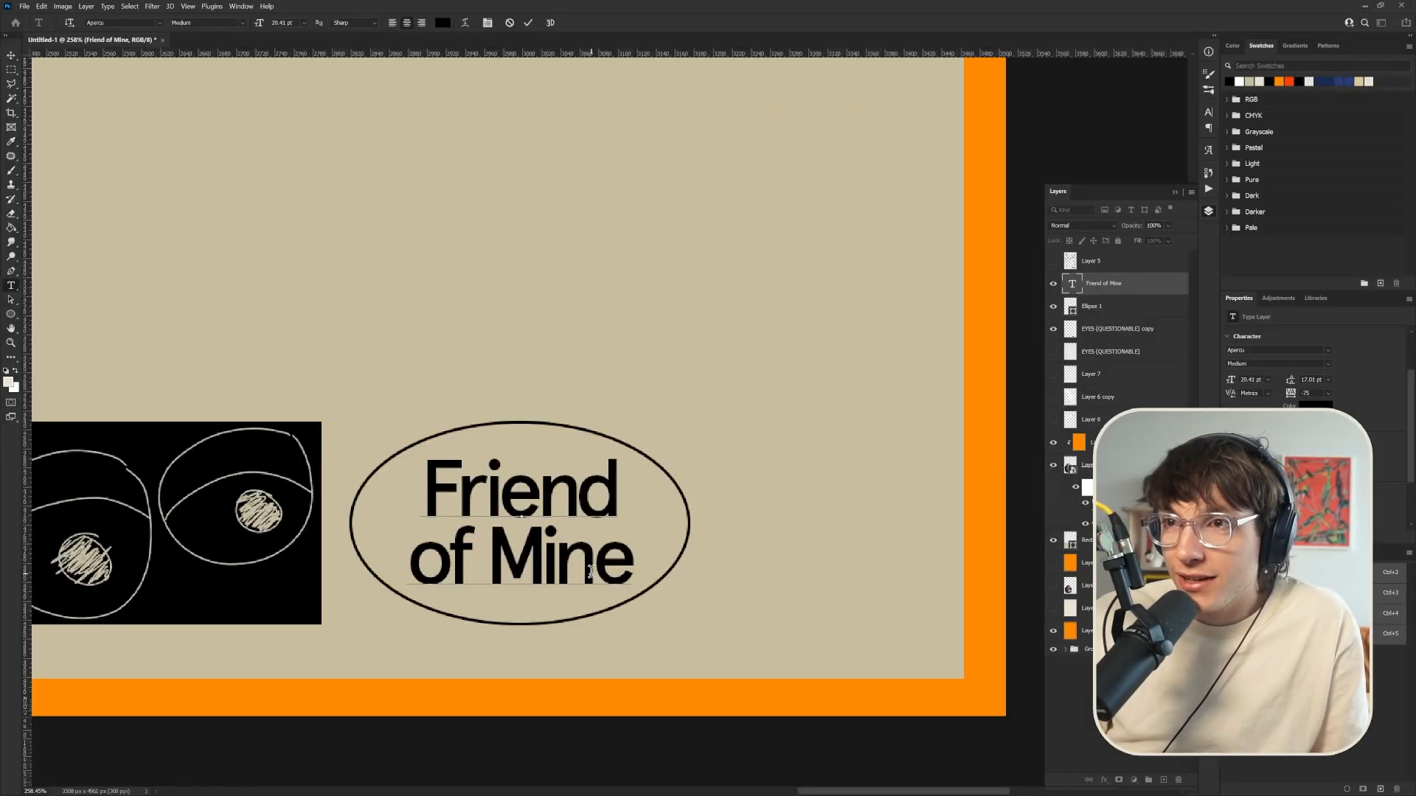
key("alt+Left")
key("alt+Left")
key("alt+Left")
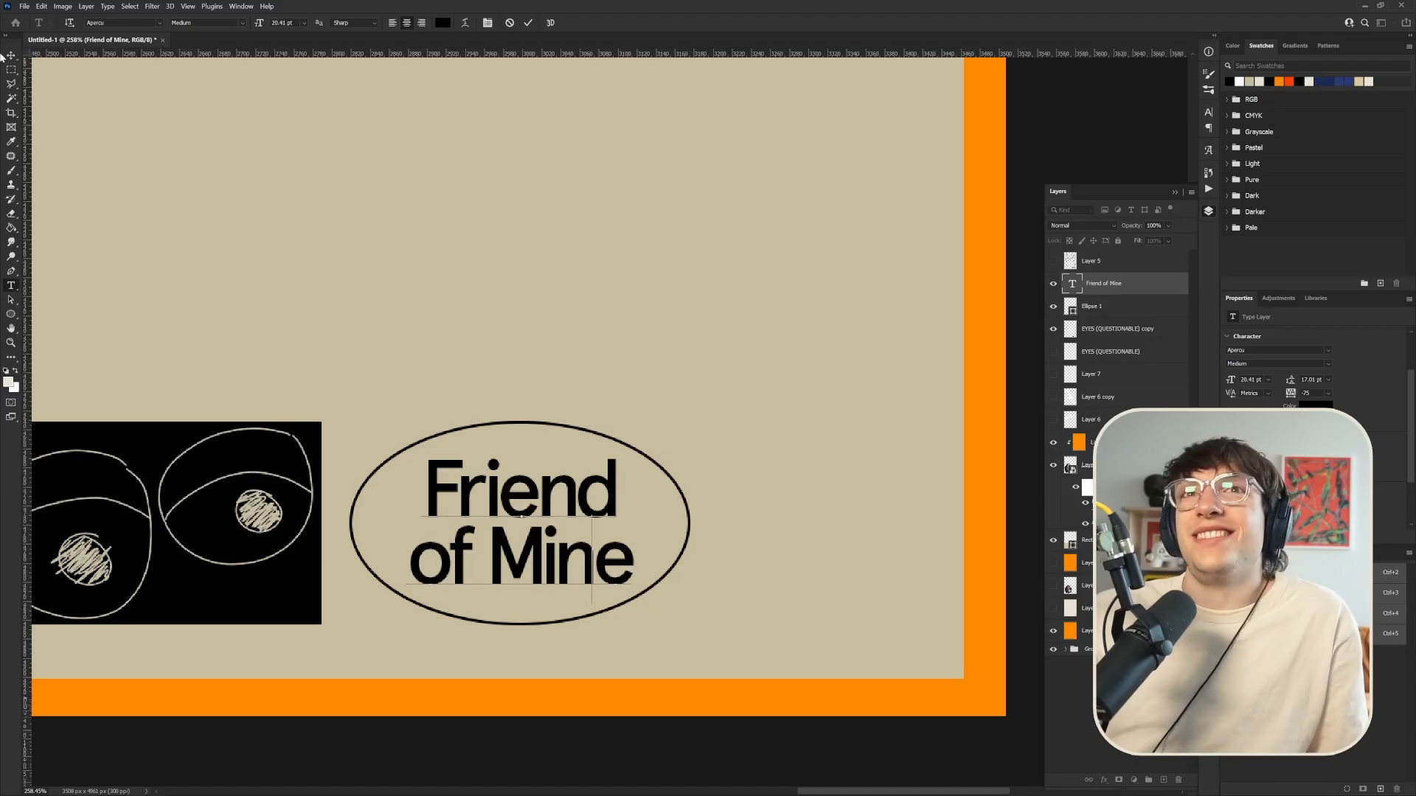
key("ctrl+Return")
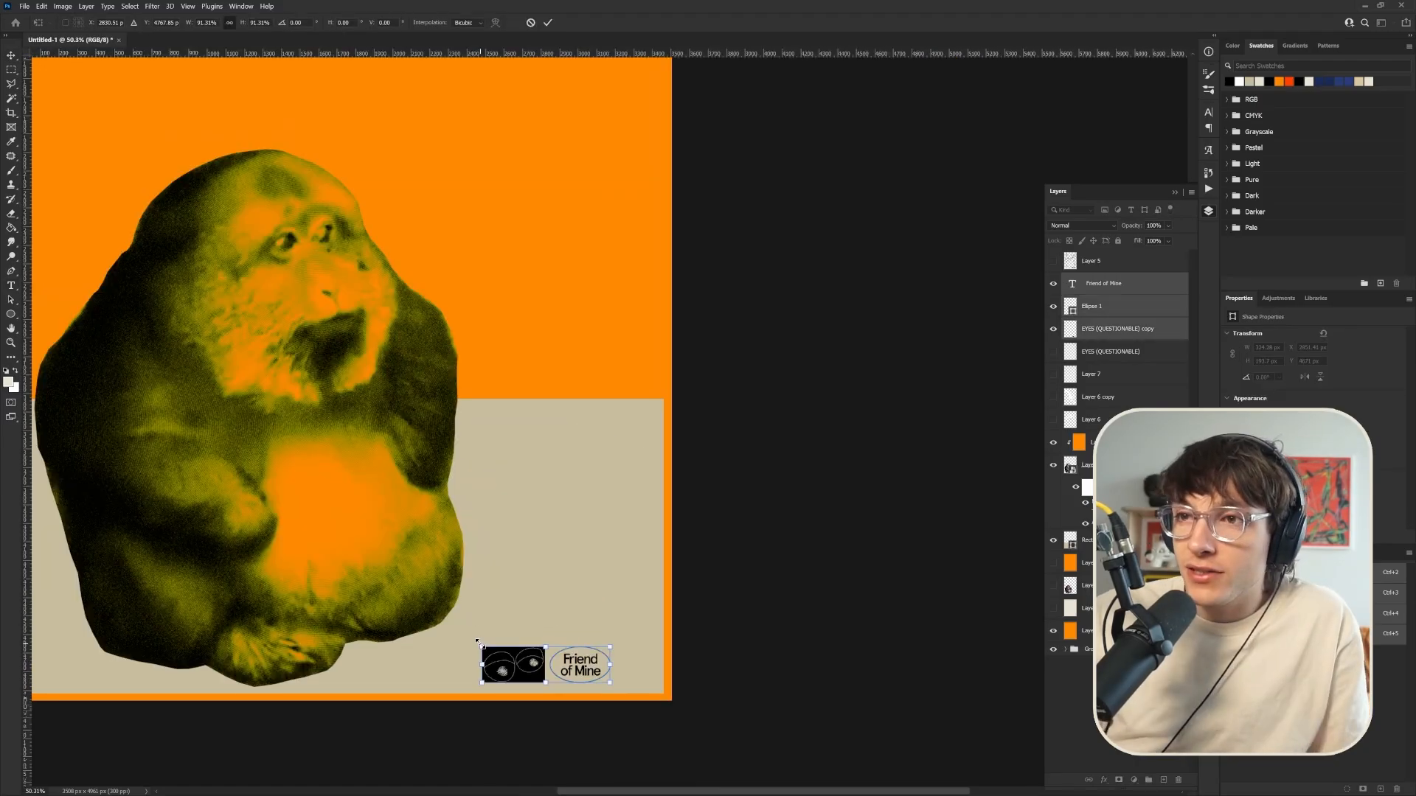
Thicken the left eye's outlines on the eyes copy layer with white Paint Bucket fills, raising the fill tolerance
scroll(509, 674, "up", 12)
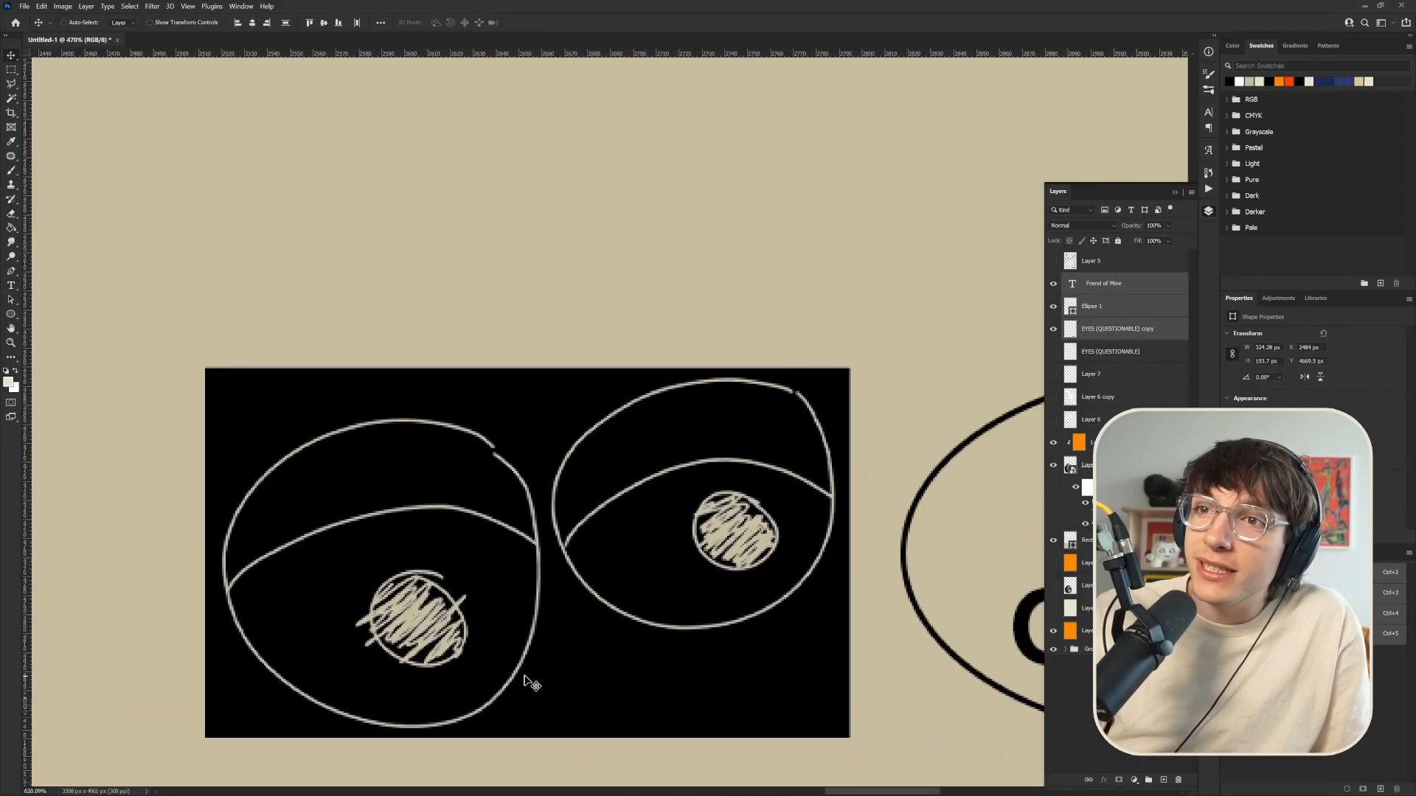
left_click(1128, 330)
left_click(11, 227)
left_click(15, 373)
scroll(525, 489, "up", 4)
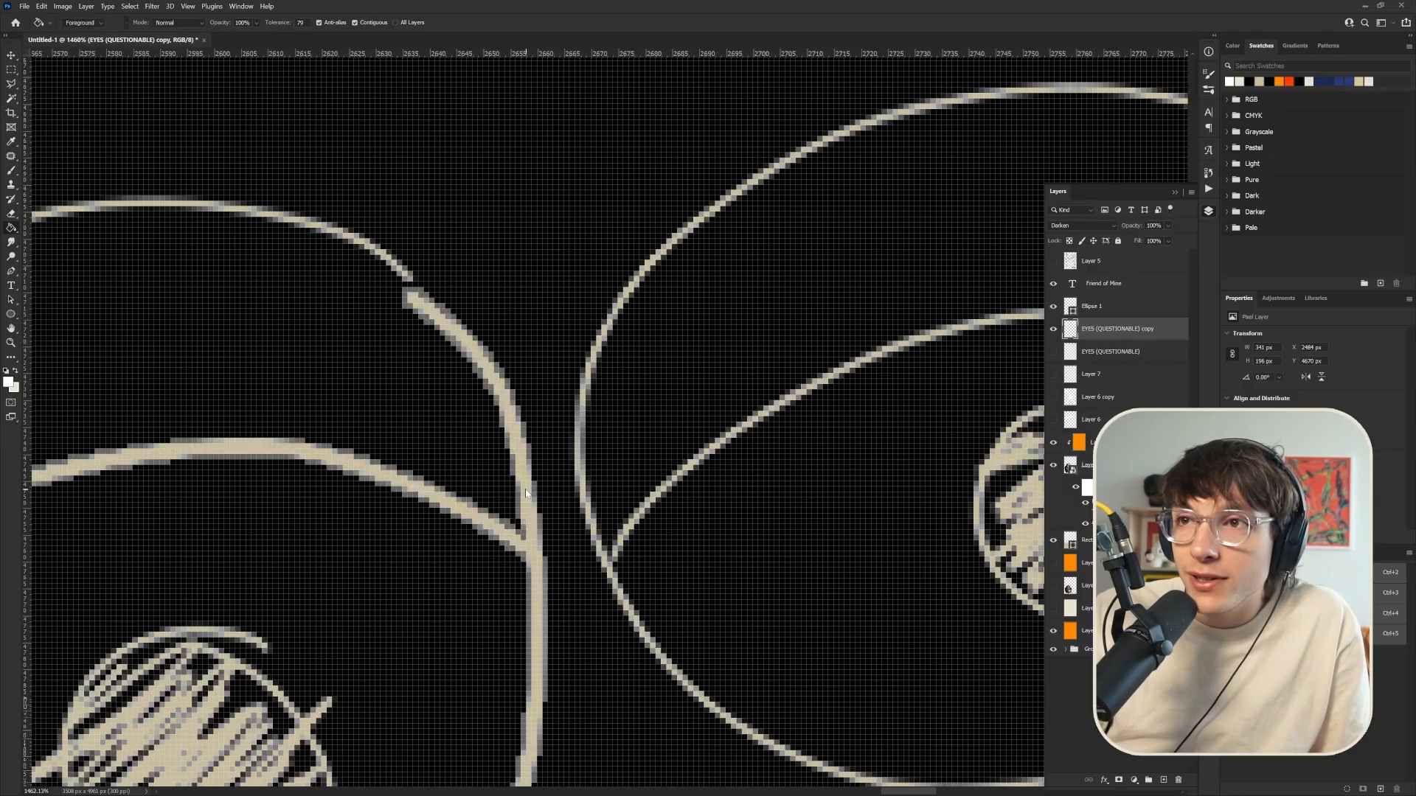
scroll(435, 368, "down", 3)
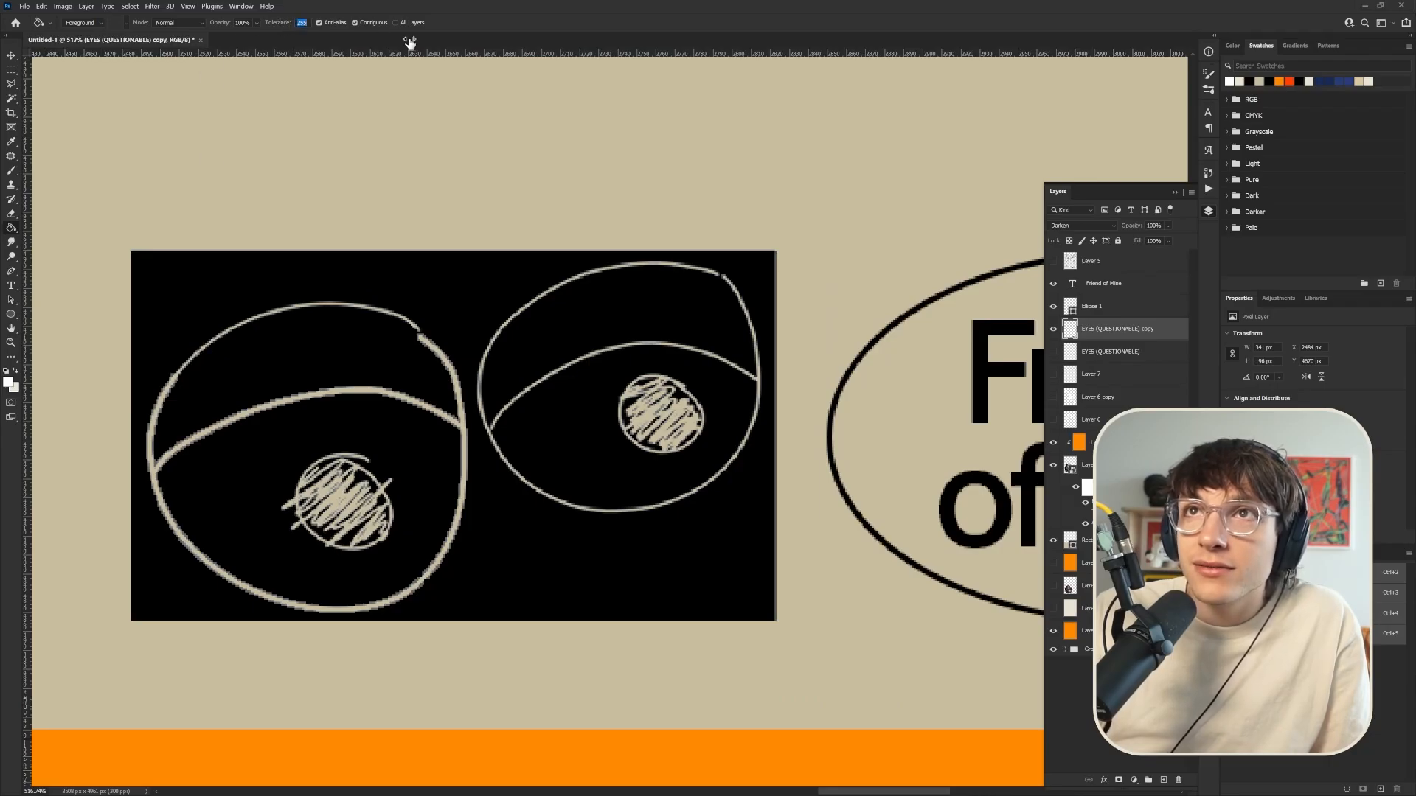
scroll(290, 317, "up", 2)
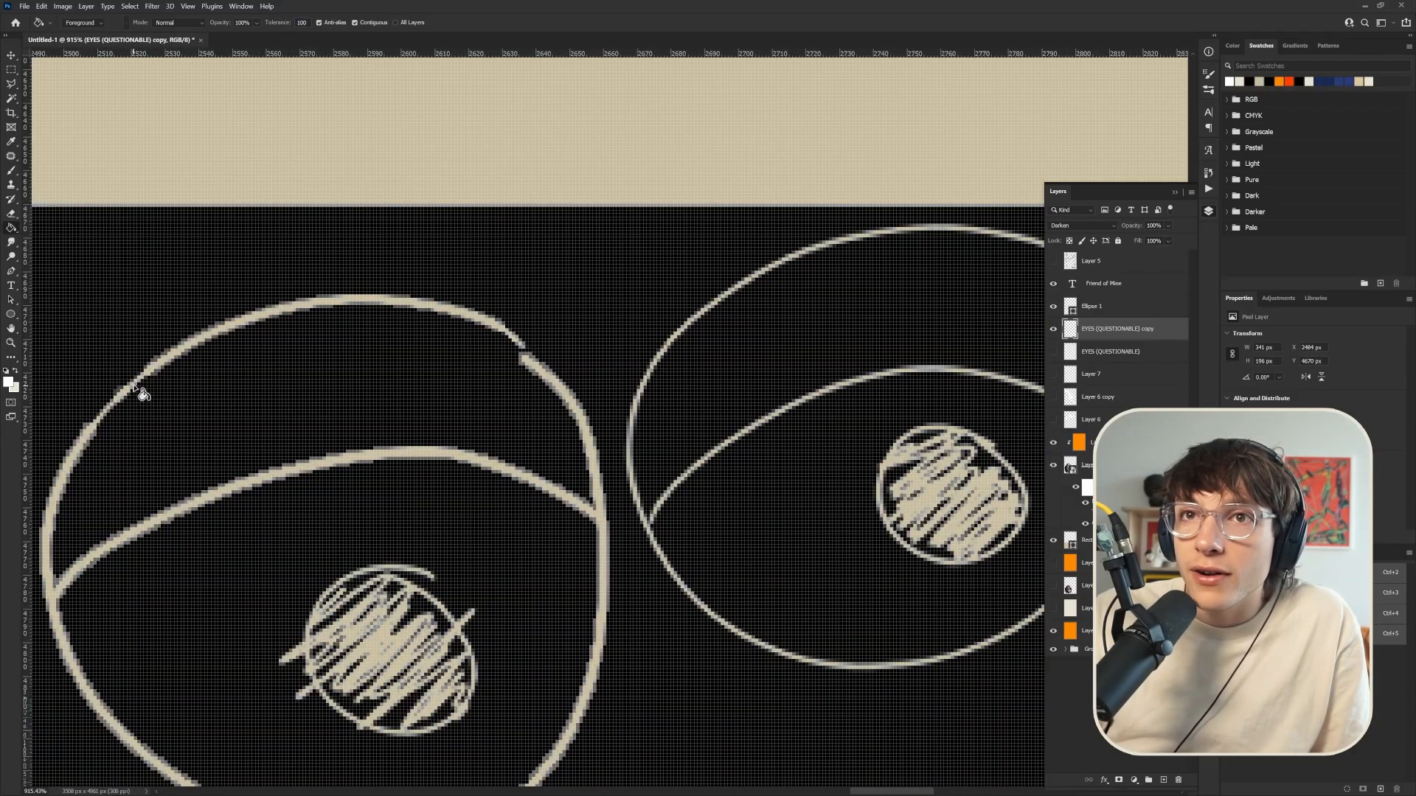
left_click(102, 420)
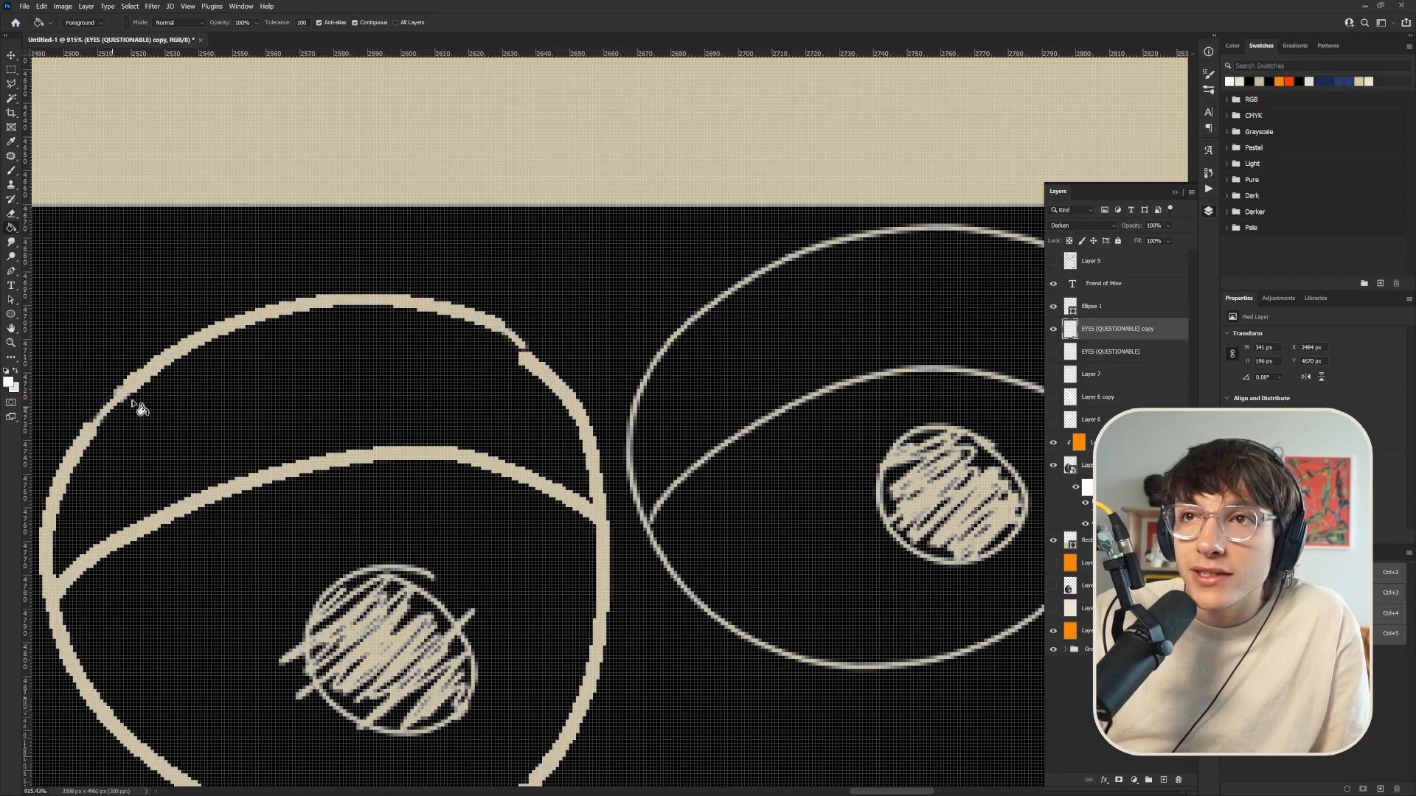
Fill the scribbled pupils of both eyes with white using the Paint Bucket to make them more solid
scroll(423, 413, "down", 10)
scroll(431, 445, "up", 8)
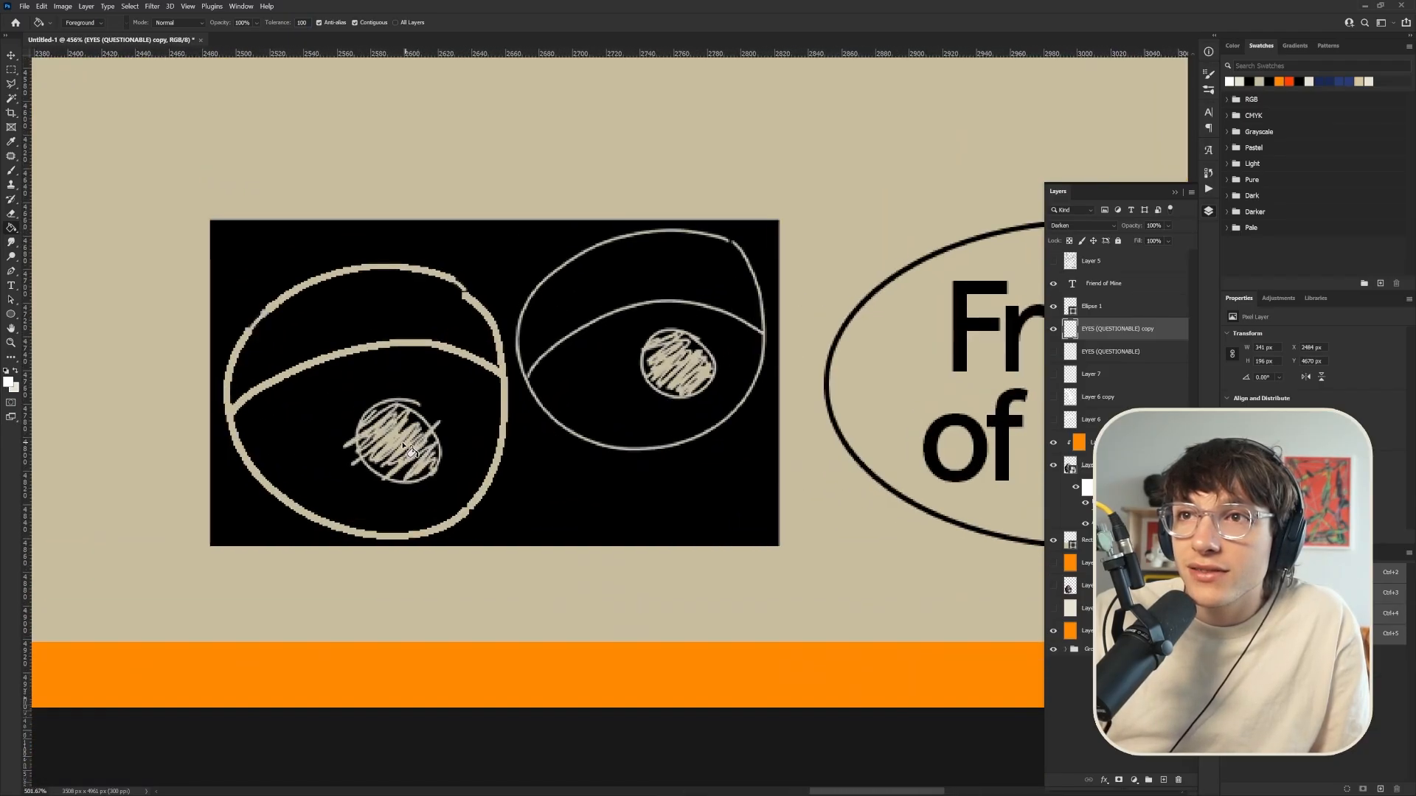
left_click(394, 451)
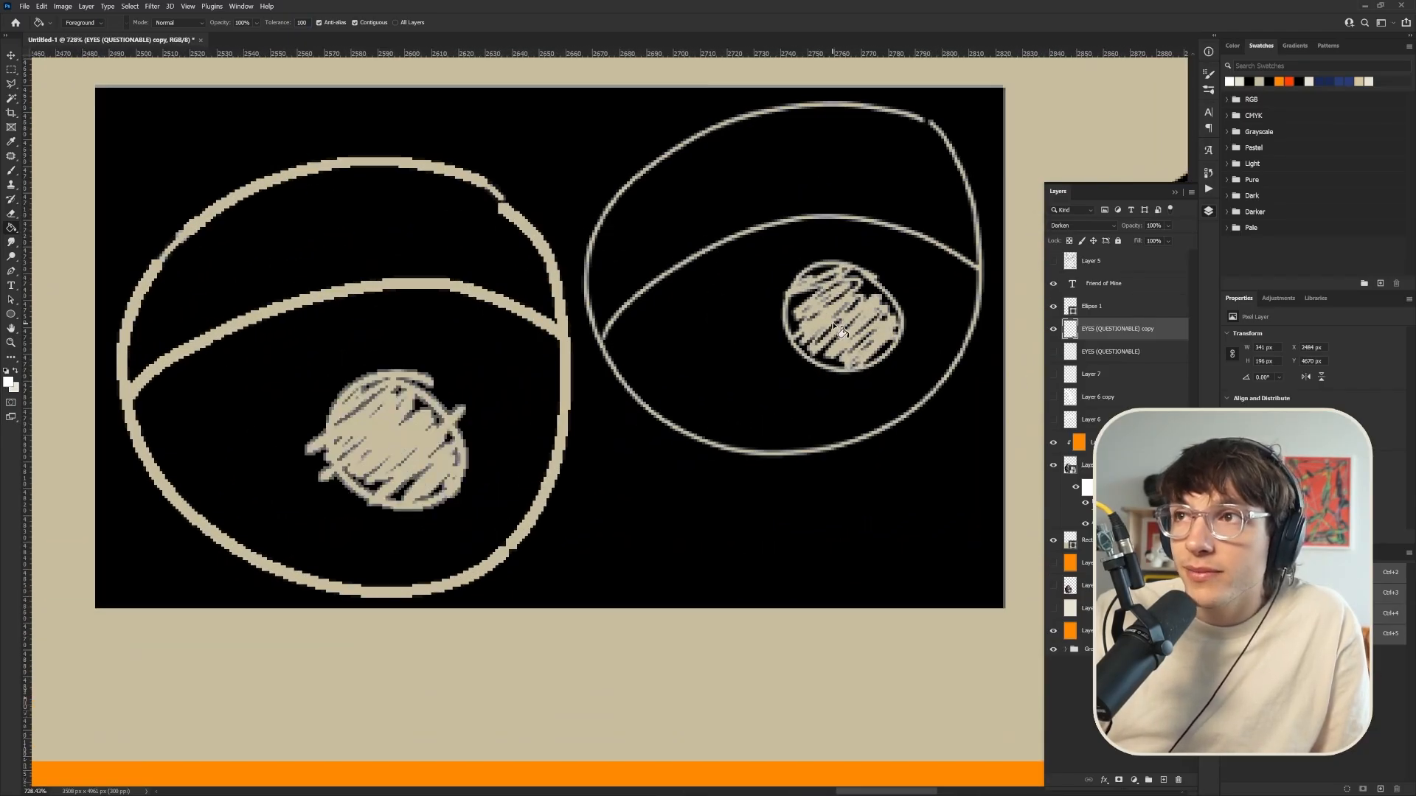
left_click(873, 323)
scroll(572, 618, "down", 5)
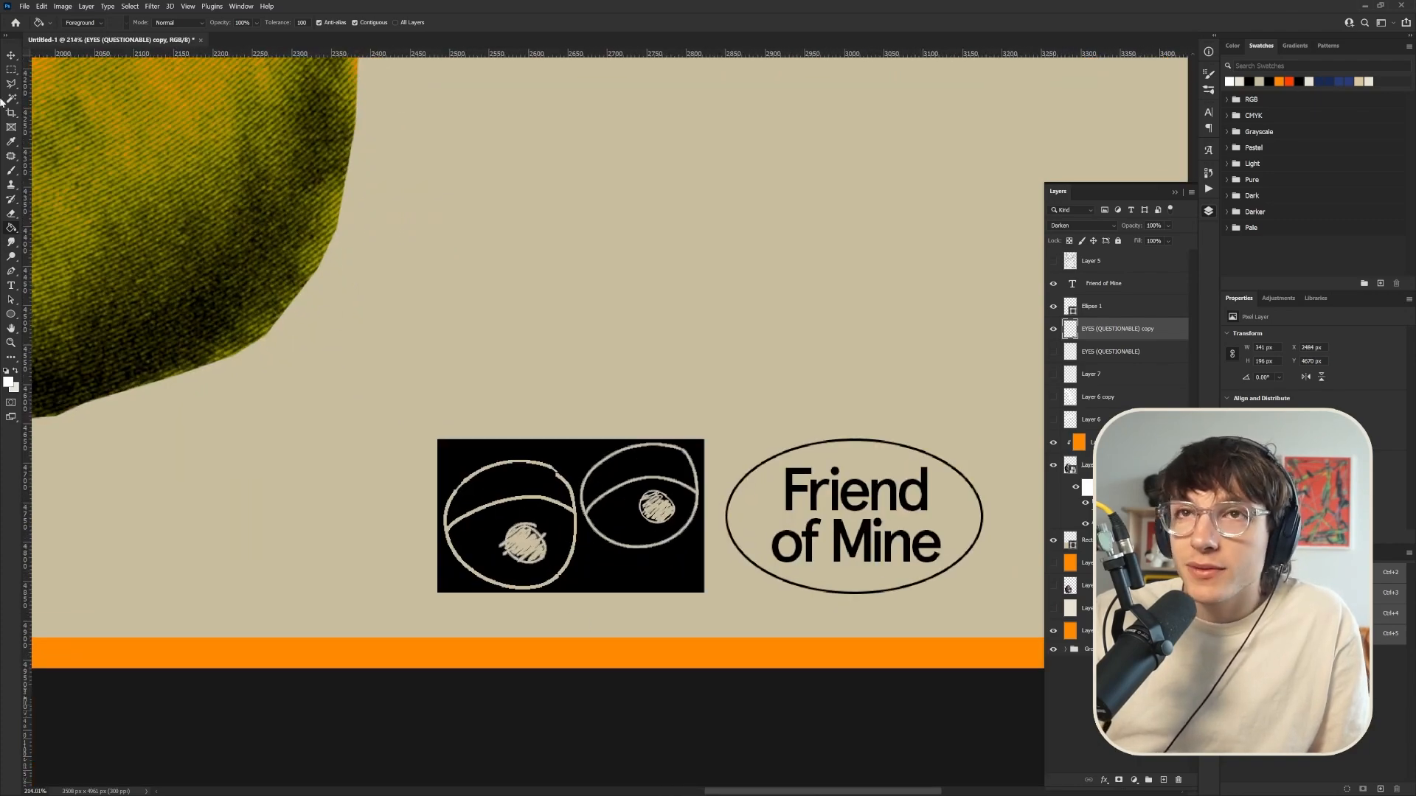
Add the text "171022" in Neue Haas Grotesk 65 Medium at about 5.17 pt and place it just outside the ellipse's lower right
key("v")
scroll(732, 588, "down", 10)
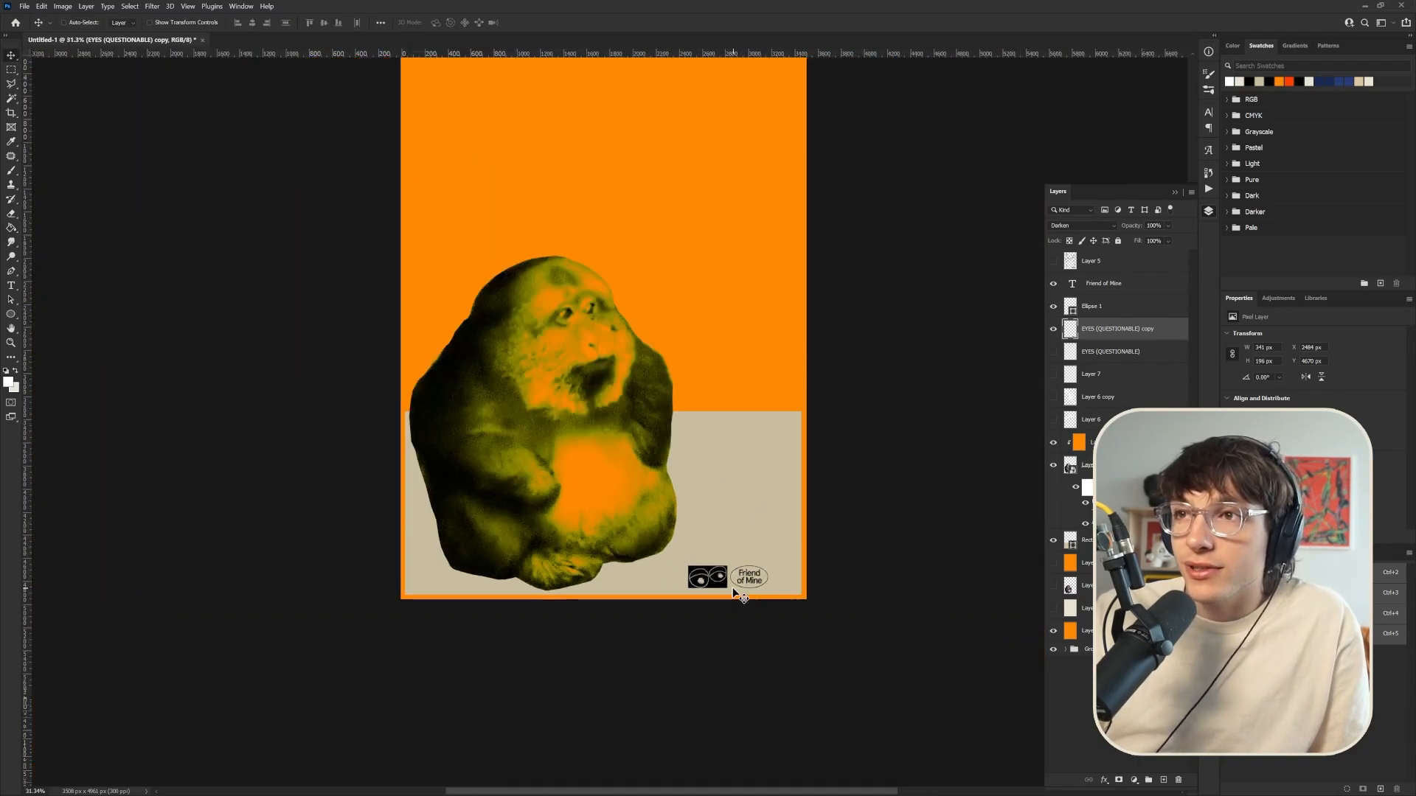
scroll(762, 588, "up", 10)
key("t")
left_click(658, 564)
type("171022")
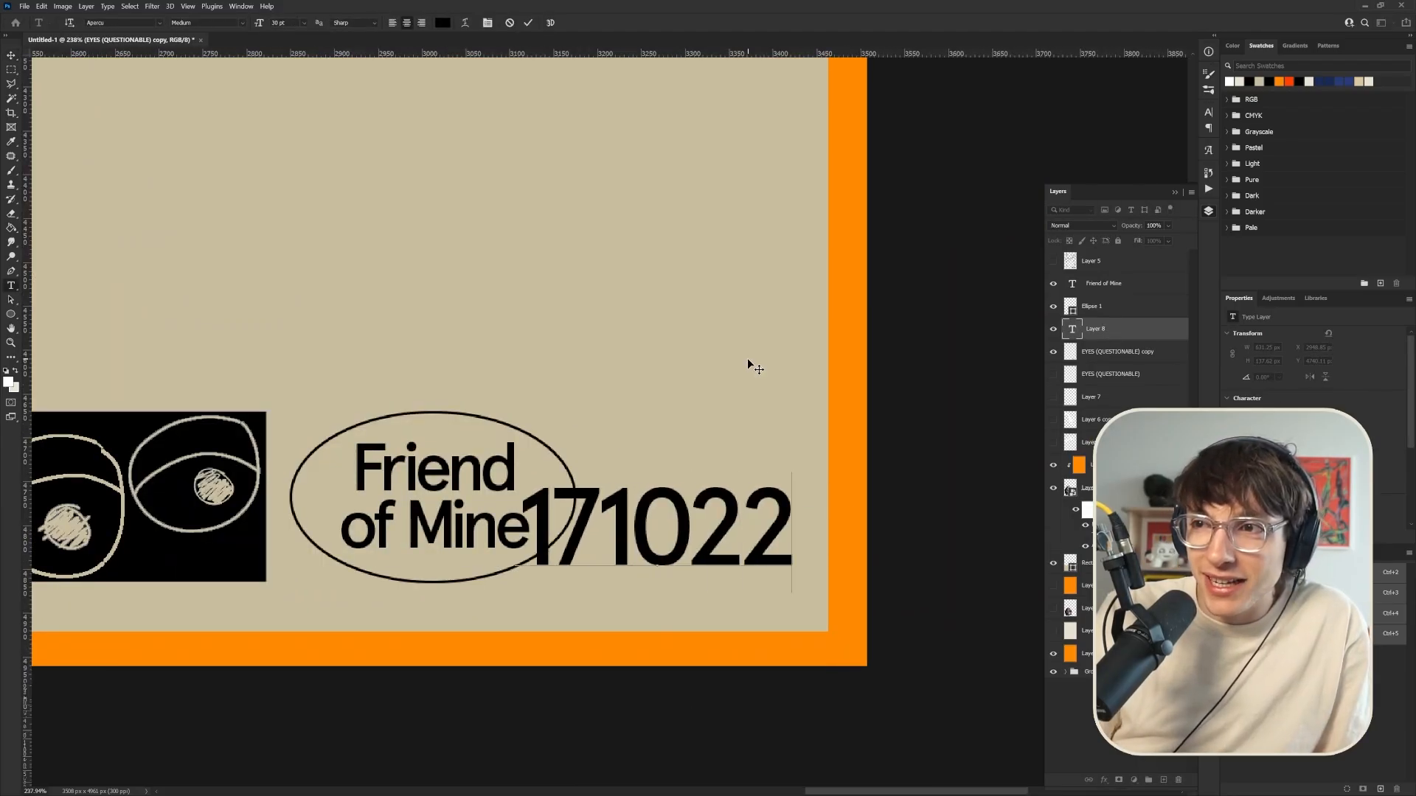
key("ctrl+a")
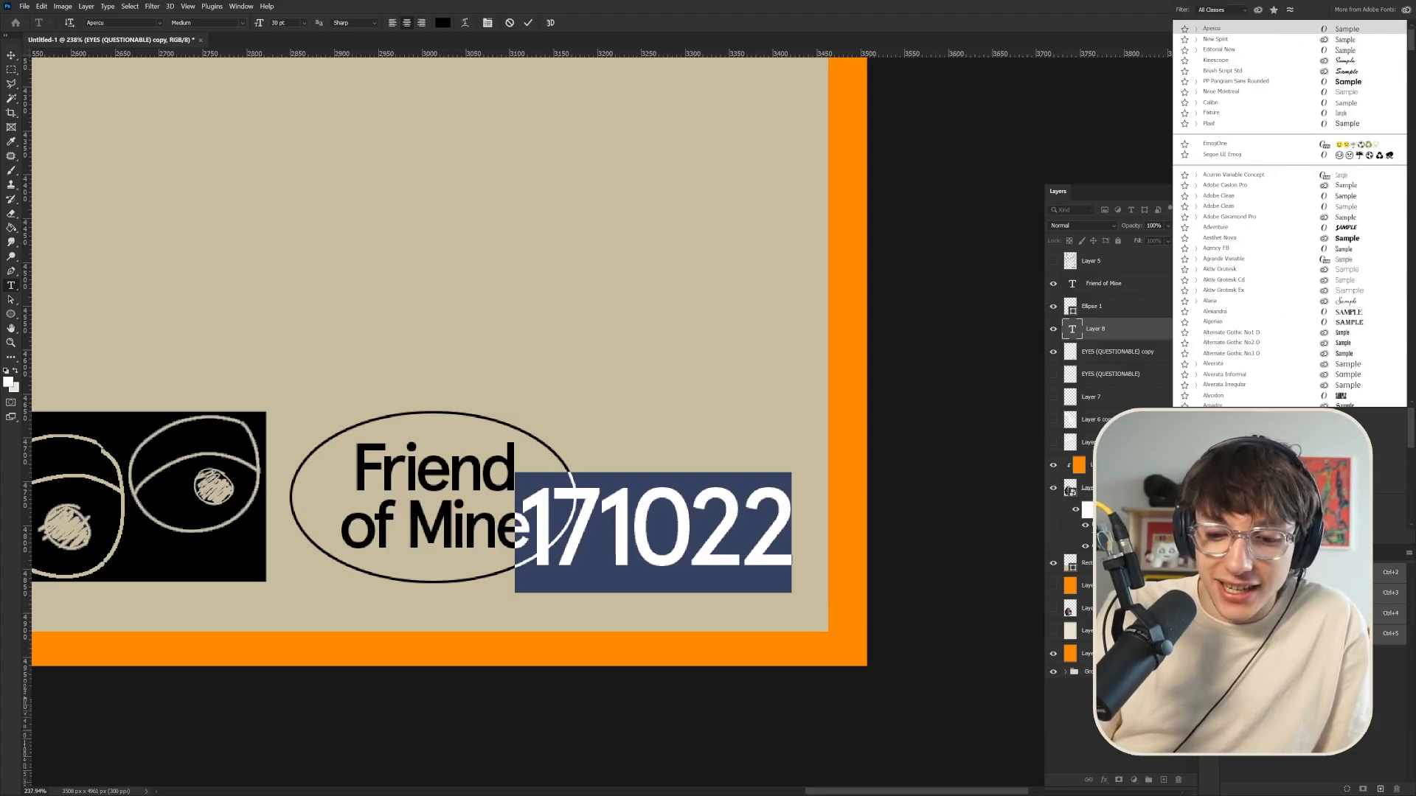
left_click_drag(810, 476, 615, 574)
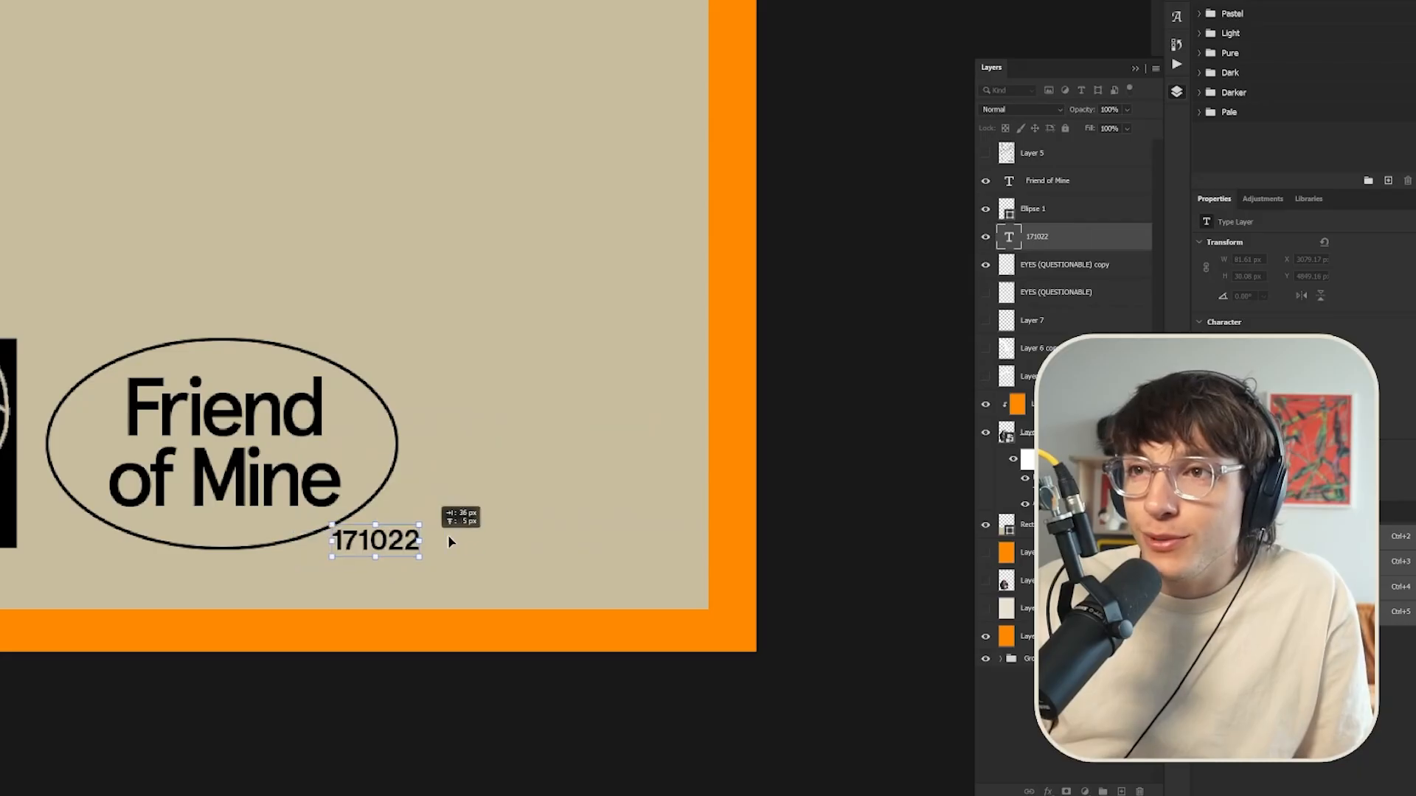
left_click_drag(448, 541, 498, 535)
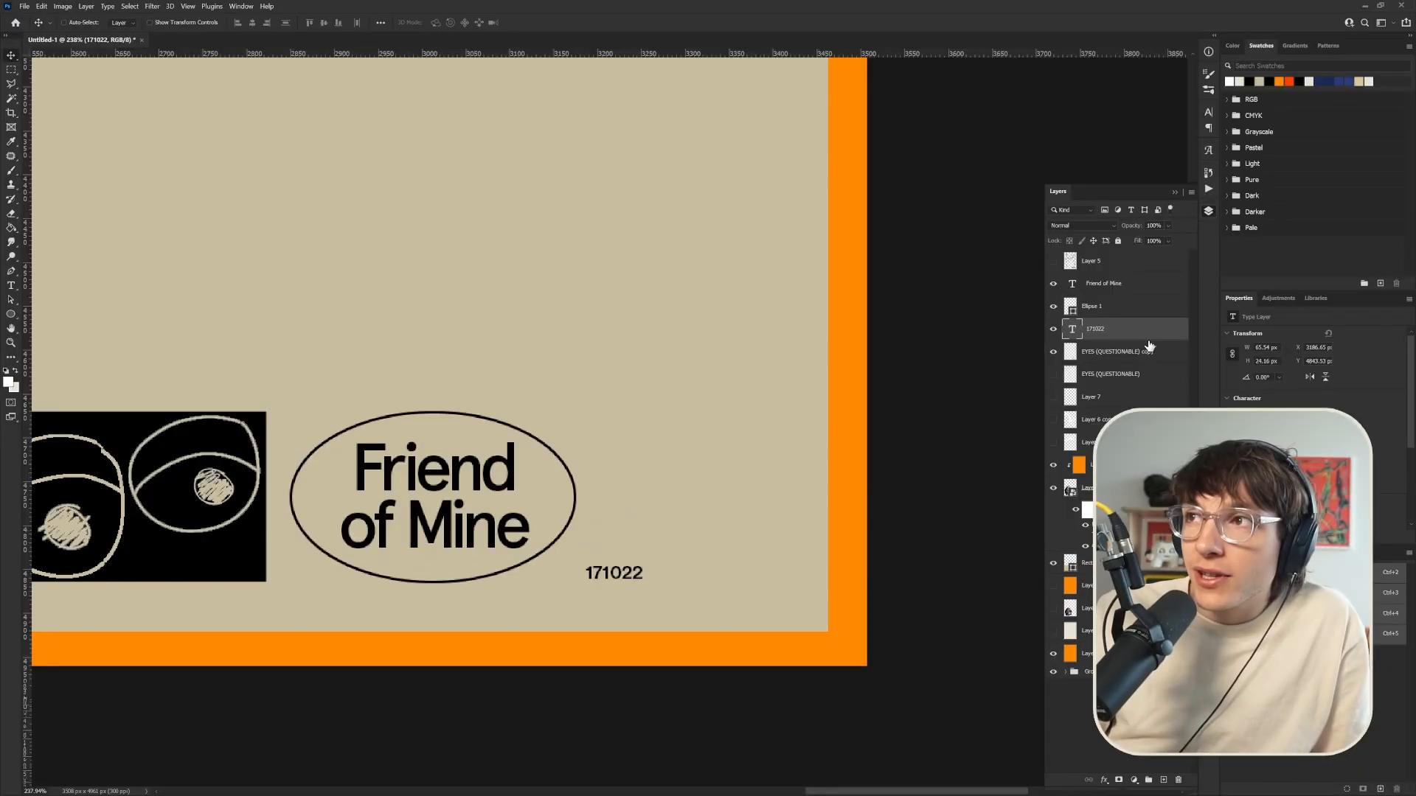
Duplicate the "171022" text just above itself and replace the copy's wording with the designer's handle in all caps
left_click_drag(1066, 237, 1064, 230, "alt")
left_click_drag(708, 615, 724, 572)
key("t")
left_click(612, 558)
key("ctrl+a")
type("alliotisacoolguy")
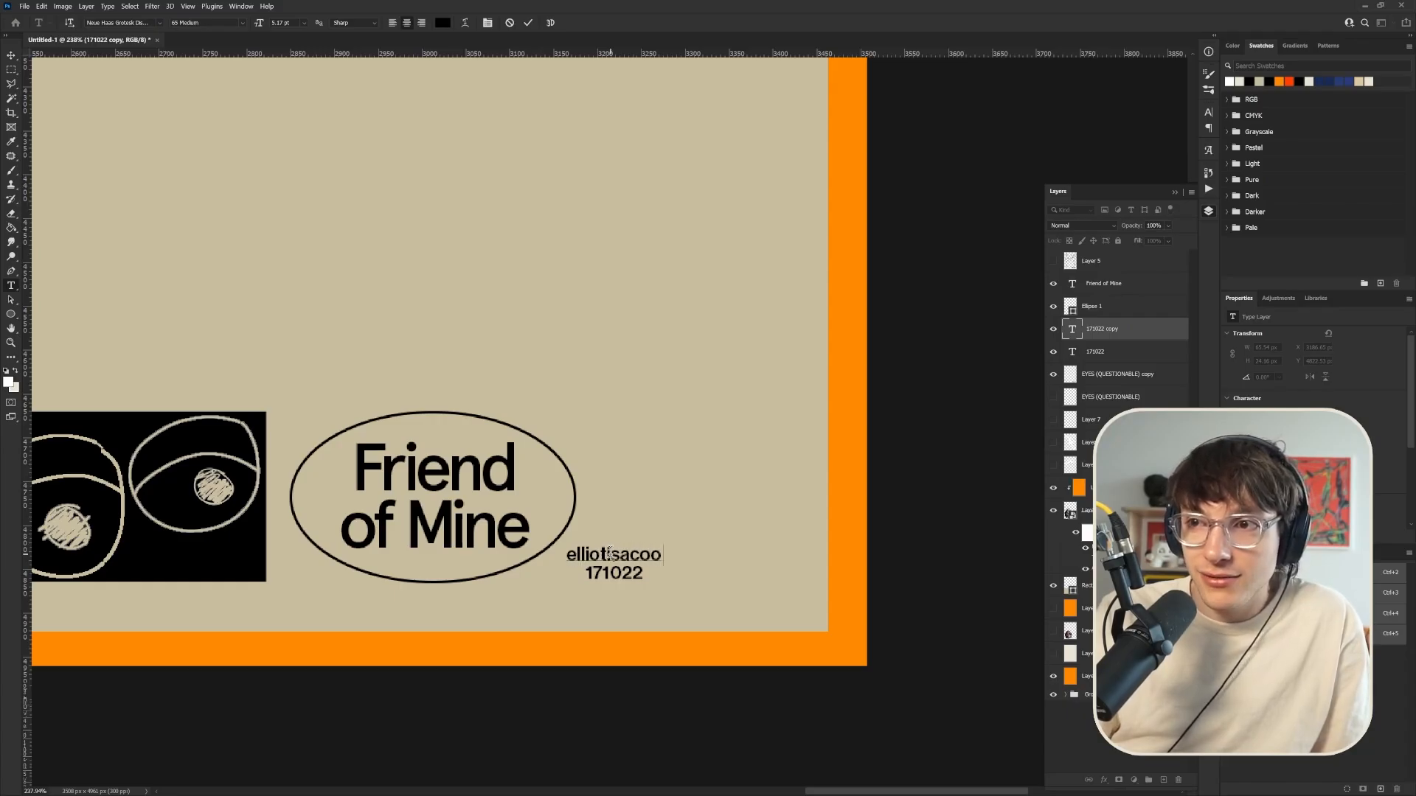
key("ctrl+a")
key("ctrl+shift+k")
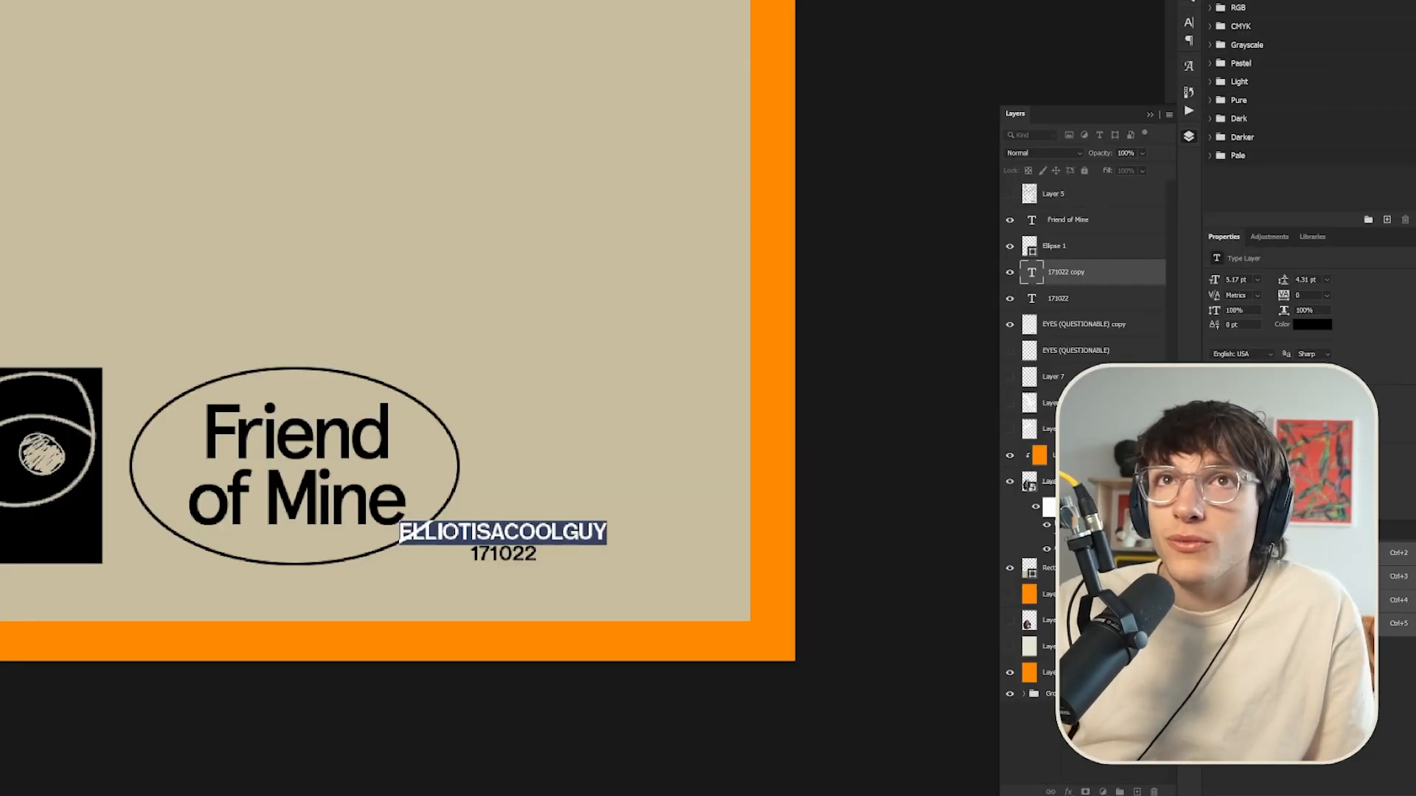
left_click(648, 503)
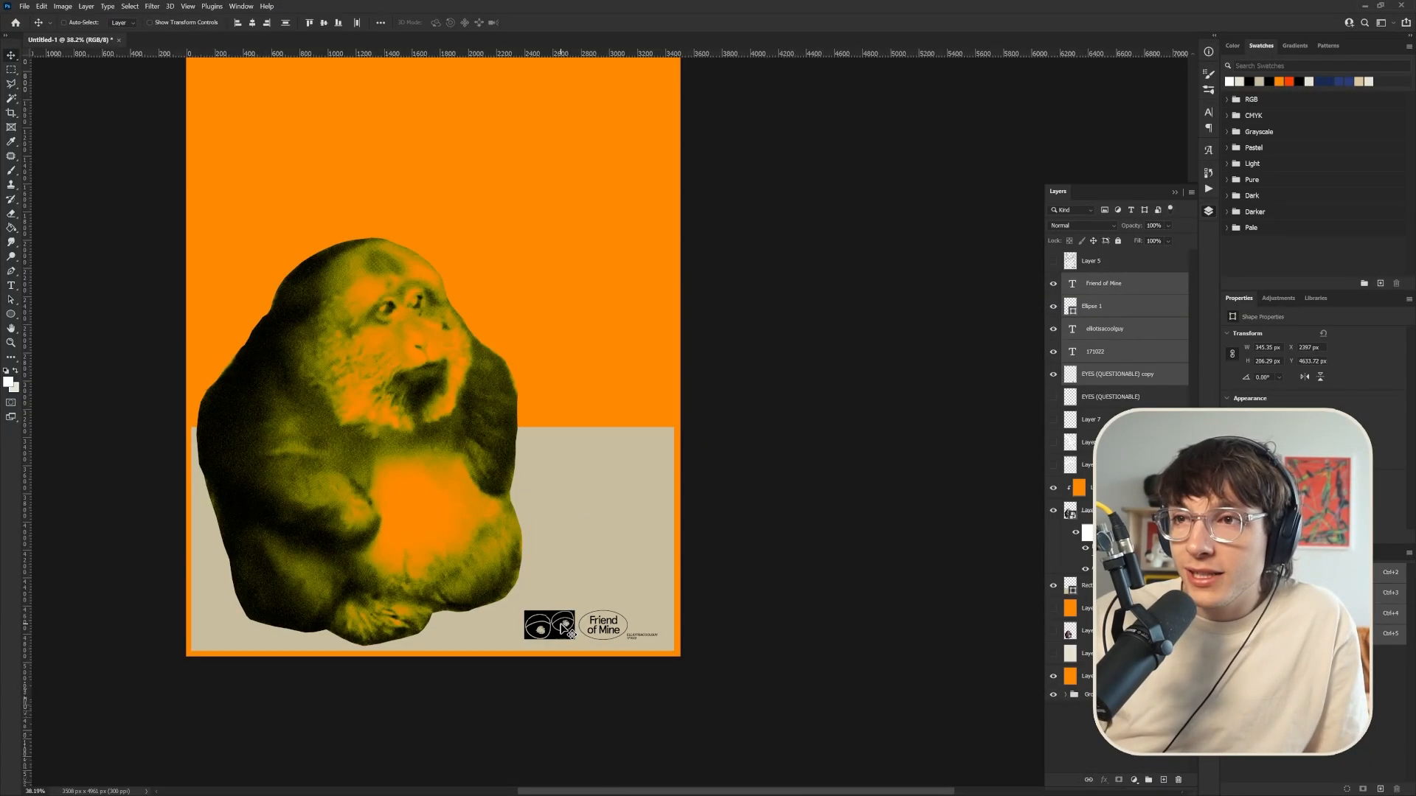
Nudge the eyes box, ellipse, "Friend of Mine" text and small caption lines together about 10 px to the right
key("Right")
key("Right")
key("Right")
key("Right")
key("Right")
key("Right")
key("Right")
key("Right")
key("Right")
key("Right")
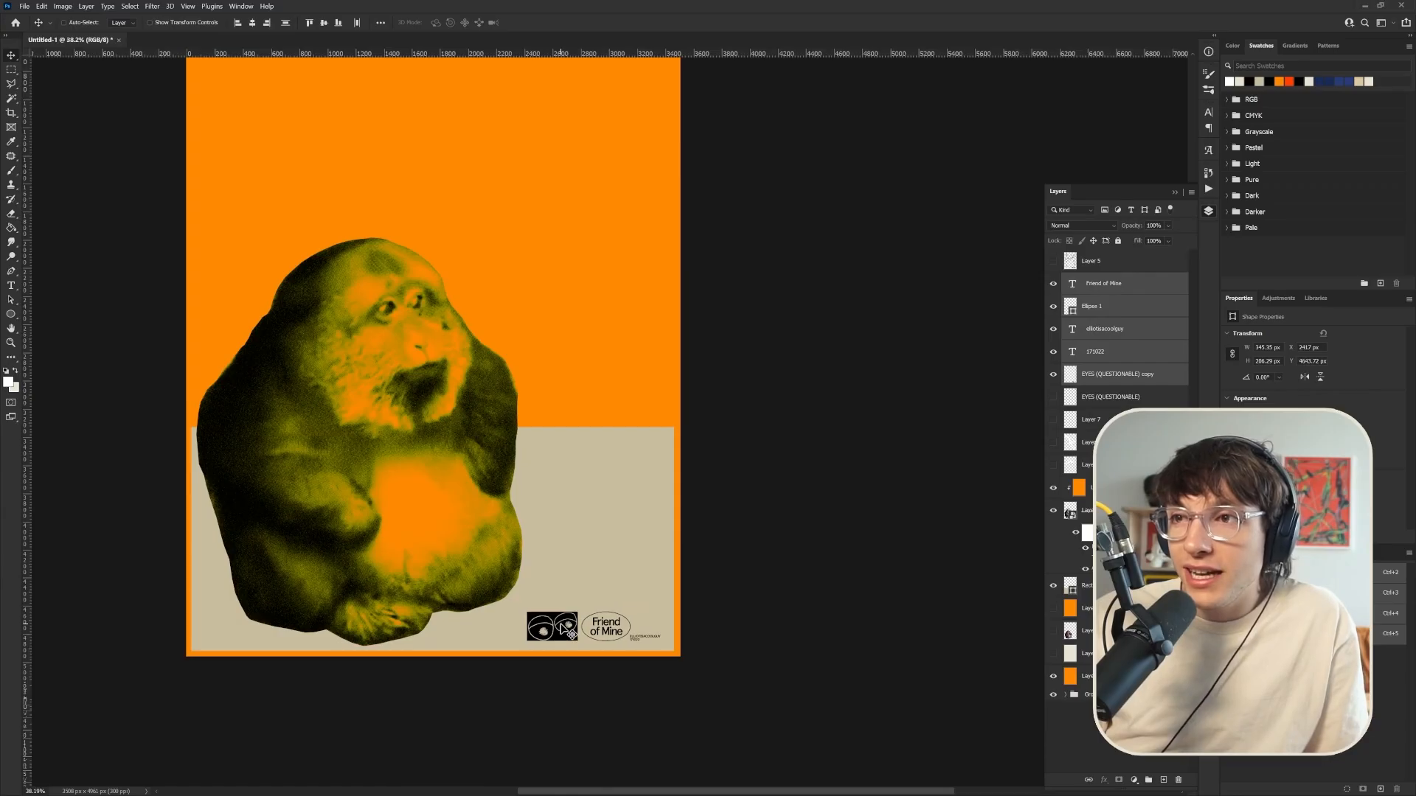
scroll(569, 616, "down", 5)
scroll(579, 626, "up", 2)
scroll(579, 664, "down", 2)
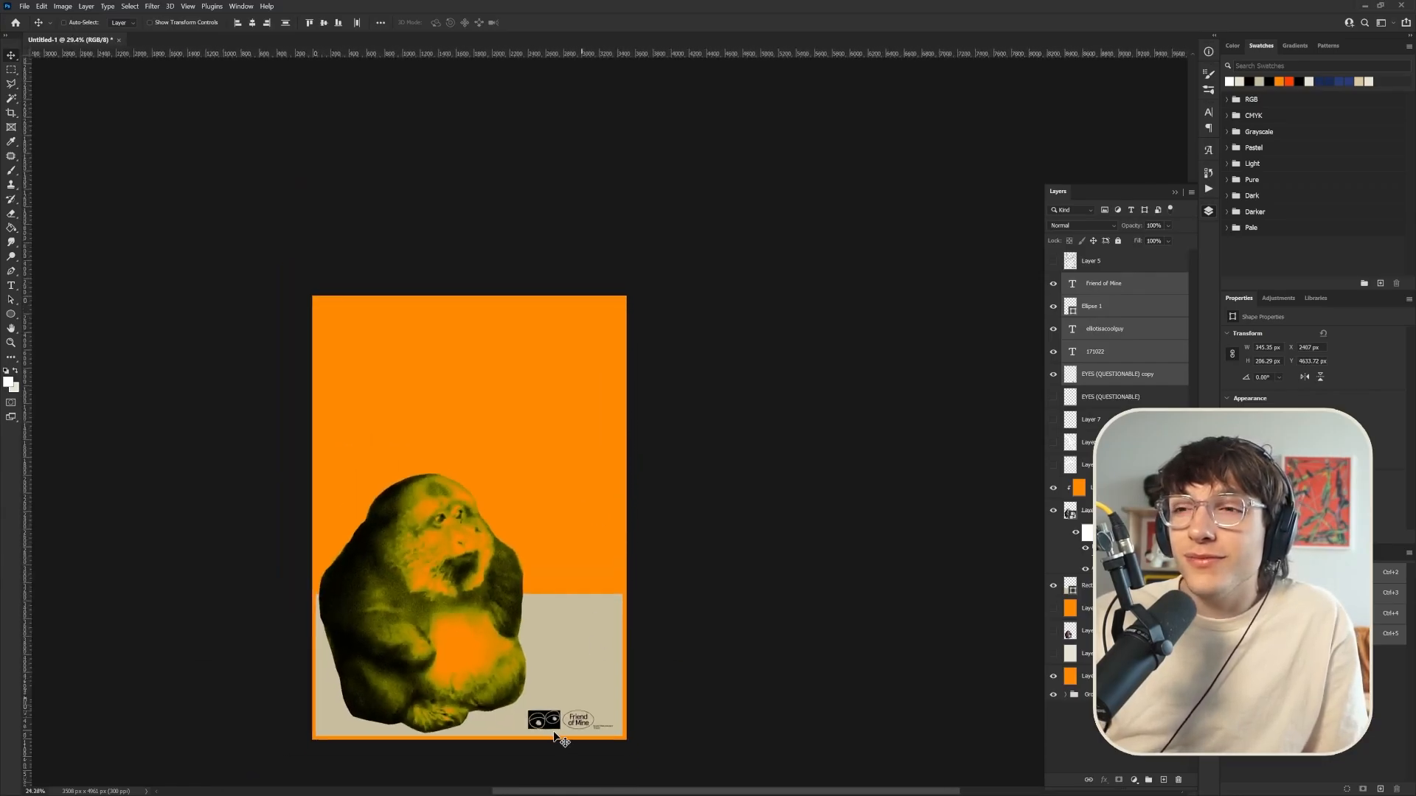
scroll(577, 743, "up", 2)
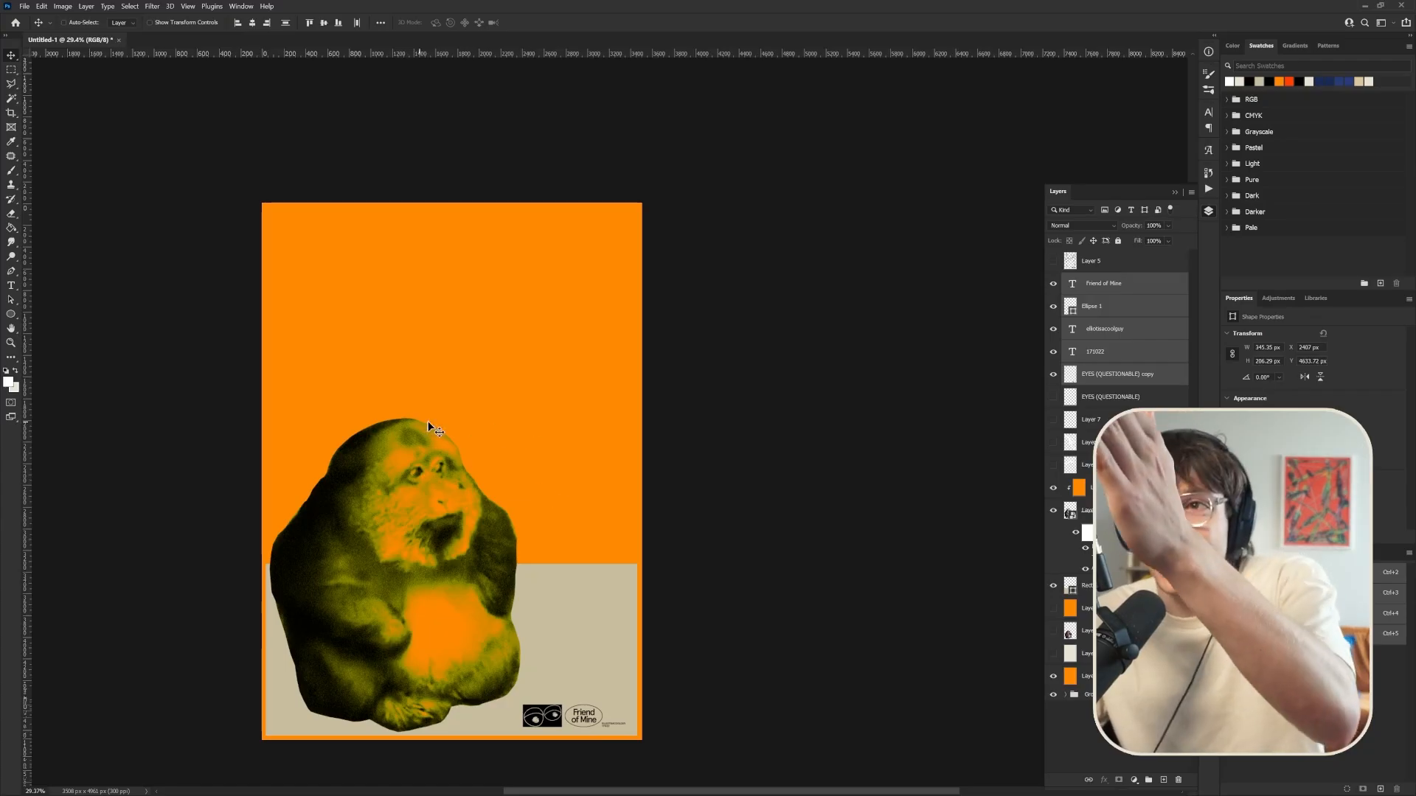
Toggle the lettering layers and leave only the thin outlined "Hero" lettering shown above the monkey
left_click(1053, 442)
left_click(1053, 443)
left_click(1053, 442)
left_click(1053, 465)
left_click(1050, 466)
left_click(1054, 443)
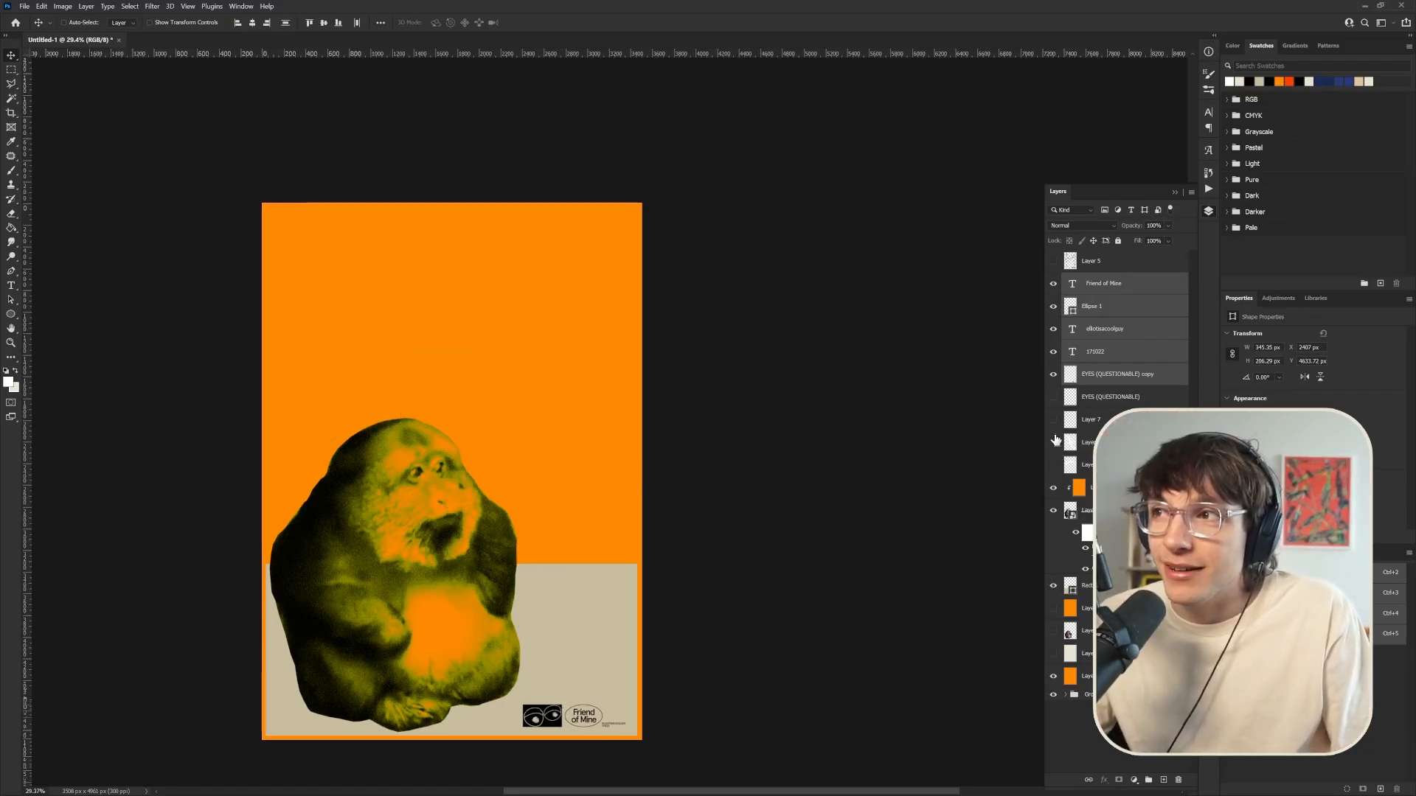
left_click(1054, 421)
left_click(1053, 464)
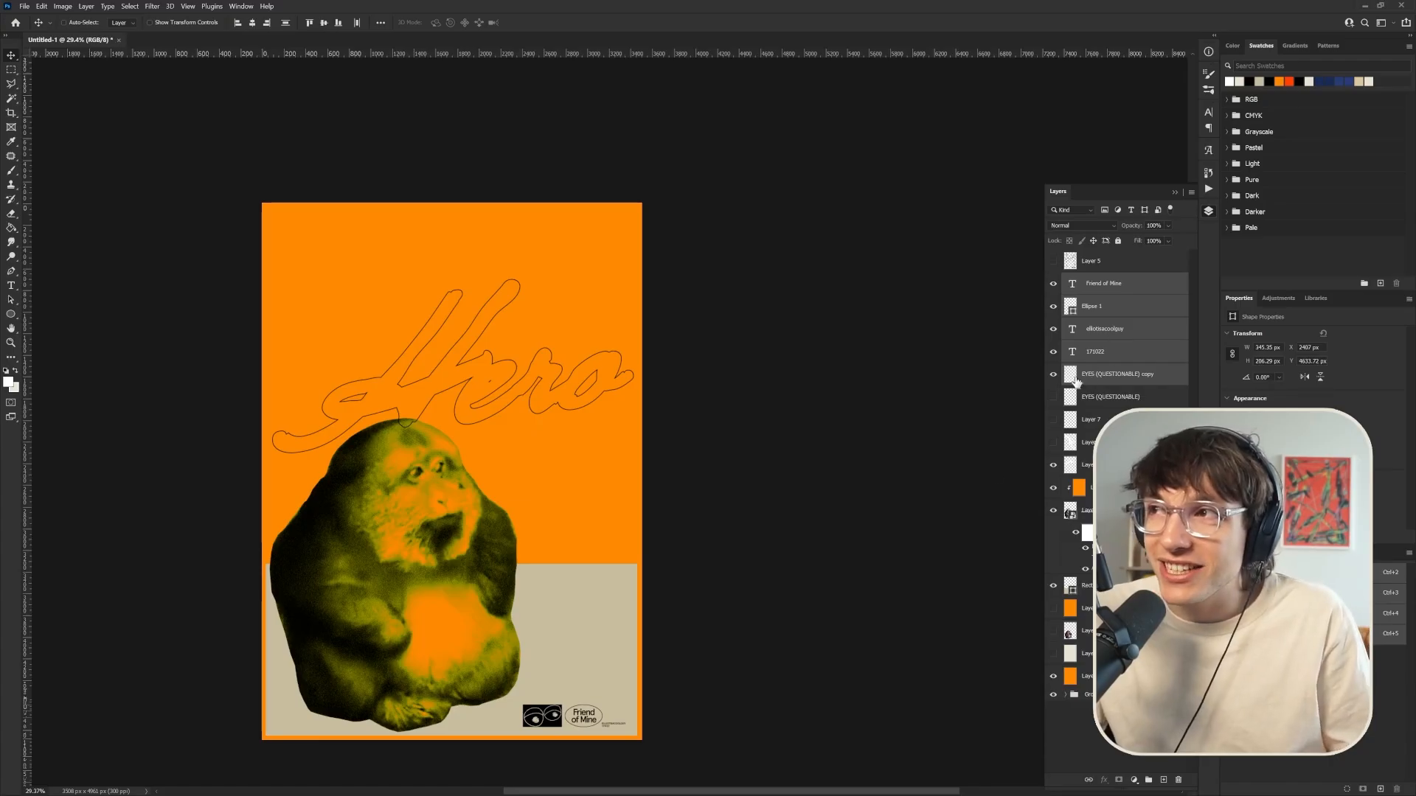
Scale the row of eyes, ellipse badge and caption lines down slightly and nudge it up within the beige block's lower-right corner
key("ctrl+t")
scroll(535, 727, "up", 3)
left_click_drag(509, 702, 522, 708)
key("Return")
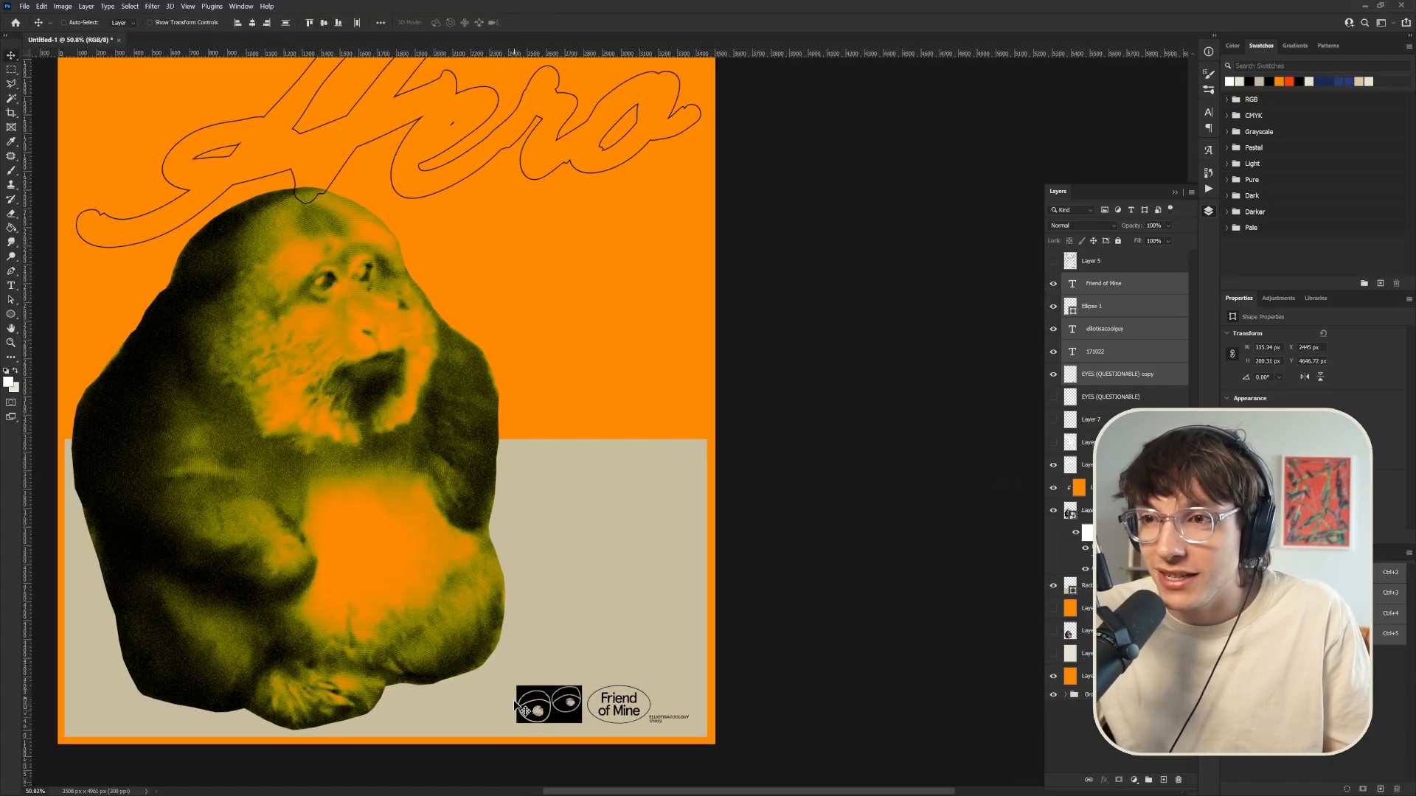
key("Up")
key("Up")
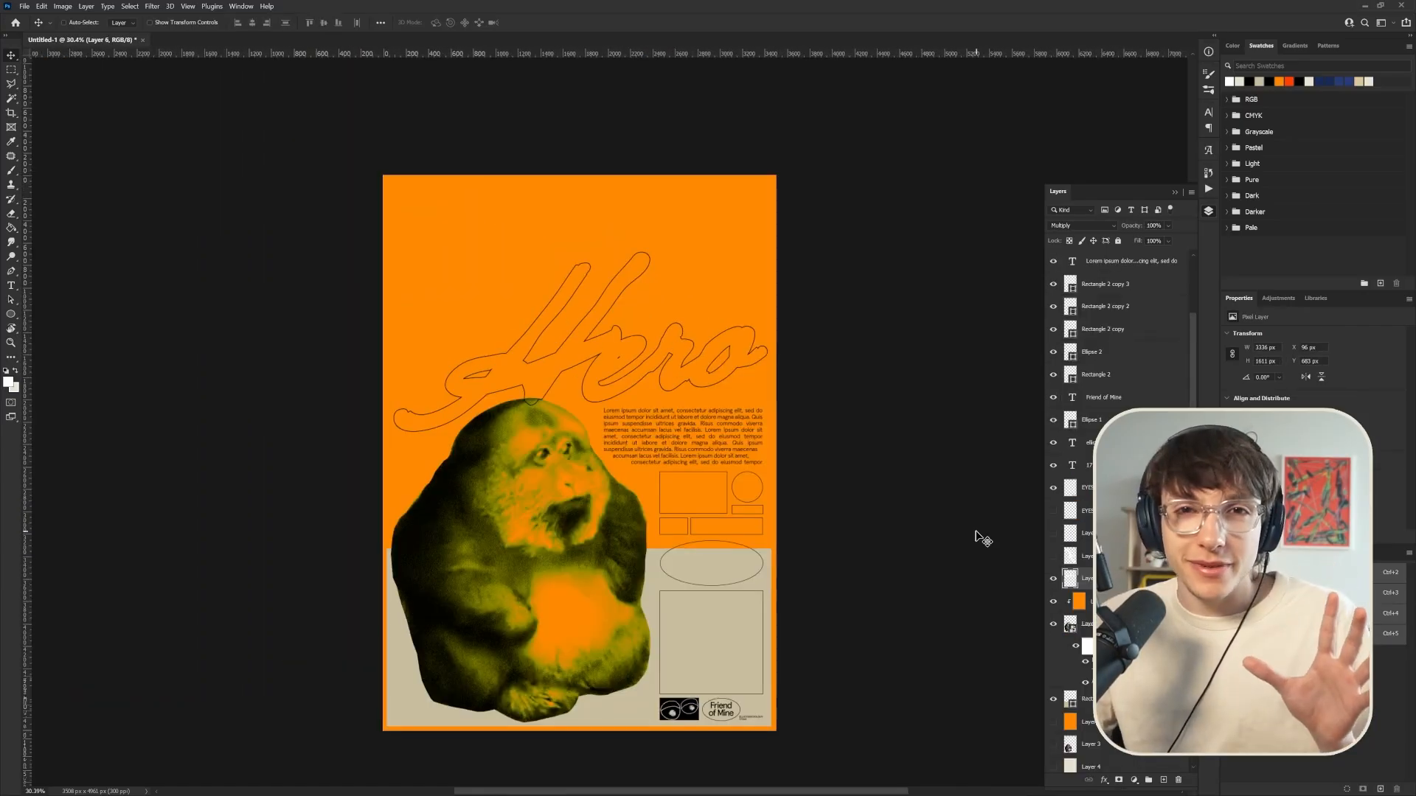
Examine the placeholder paragraph, outlined boxes and ellipses beside the monkey, up close and against the whole poster
scroll(693, 649, "up", 5)
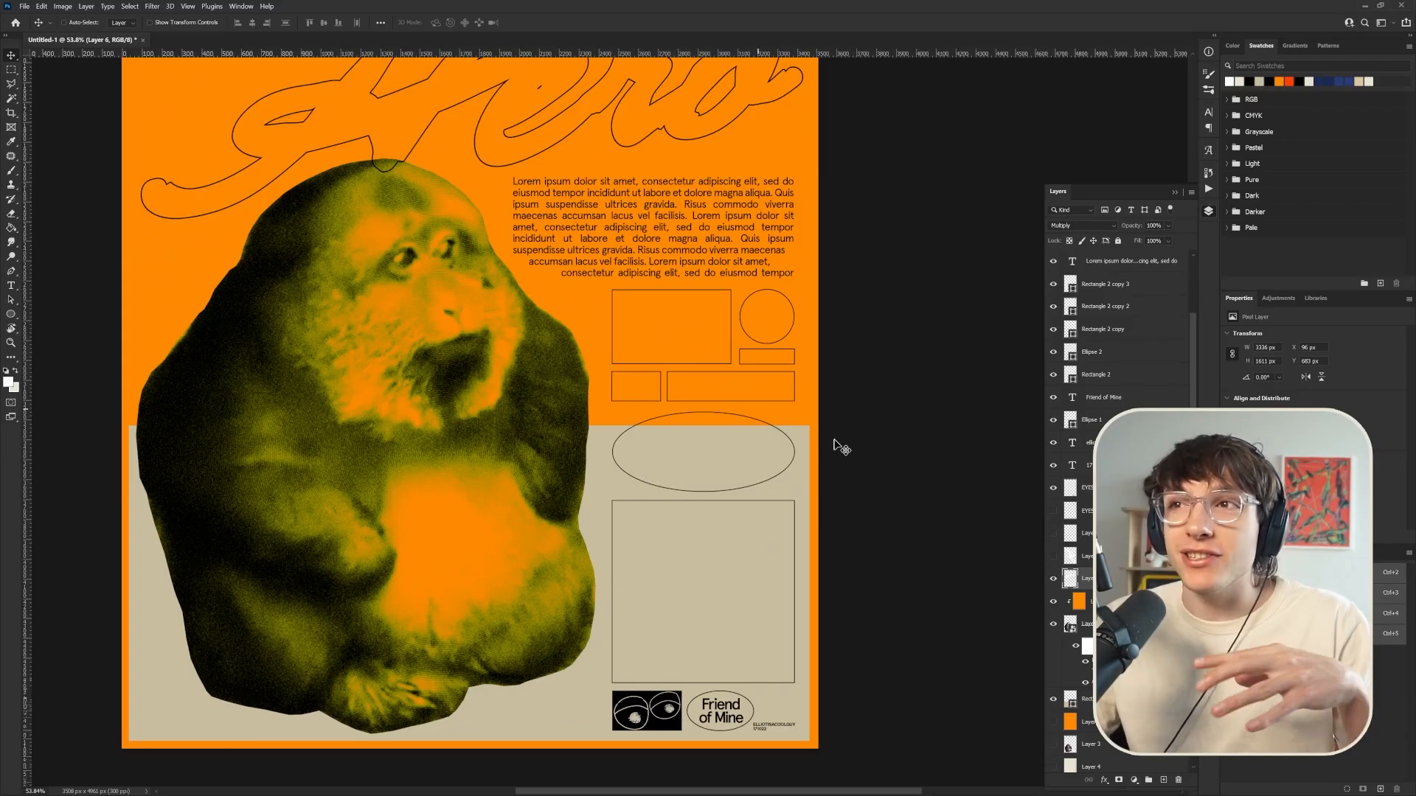
scroll(867, 449, "down", 3)
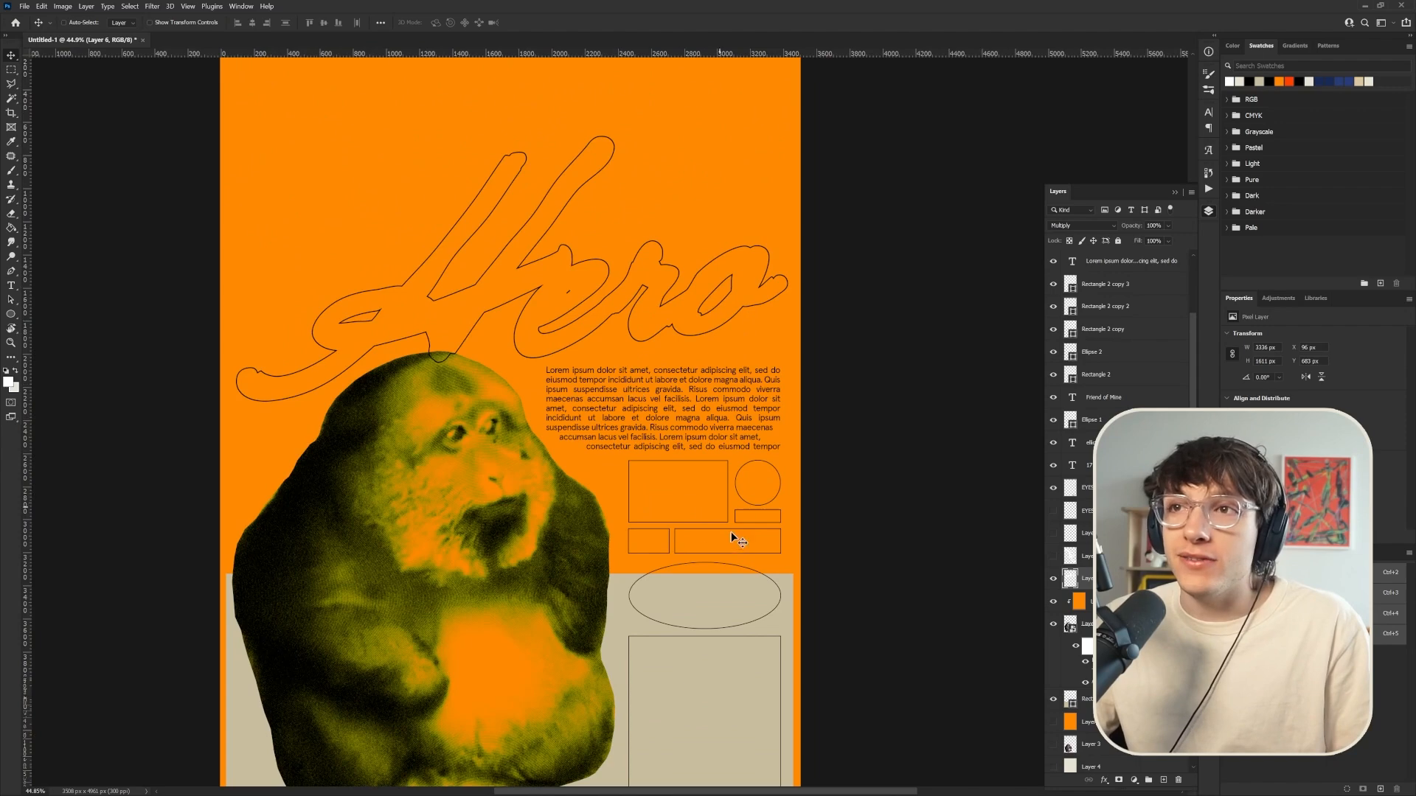
scroll(712, 540, "down", 5)
scroll(666, 643, "up", 1)
scroll(666, 643, "up", 1)
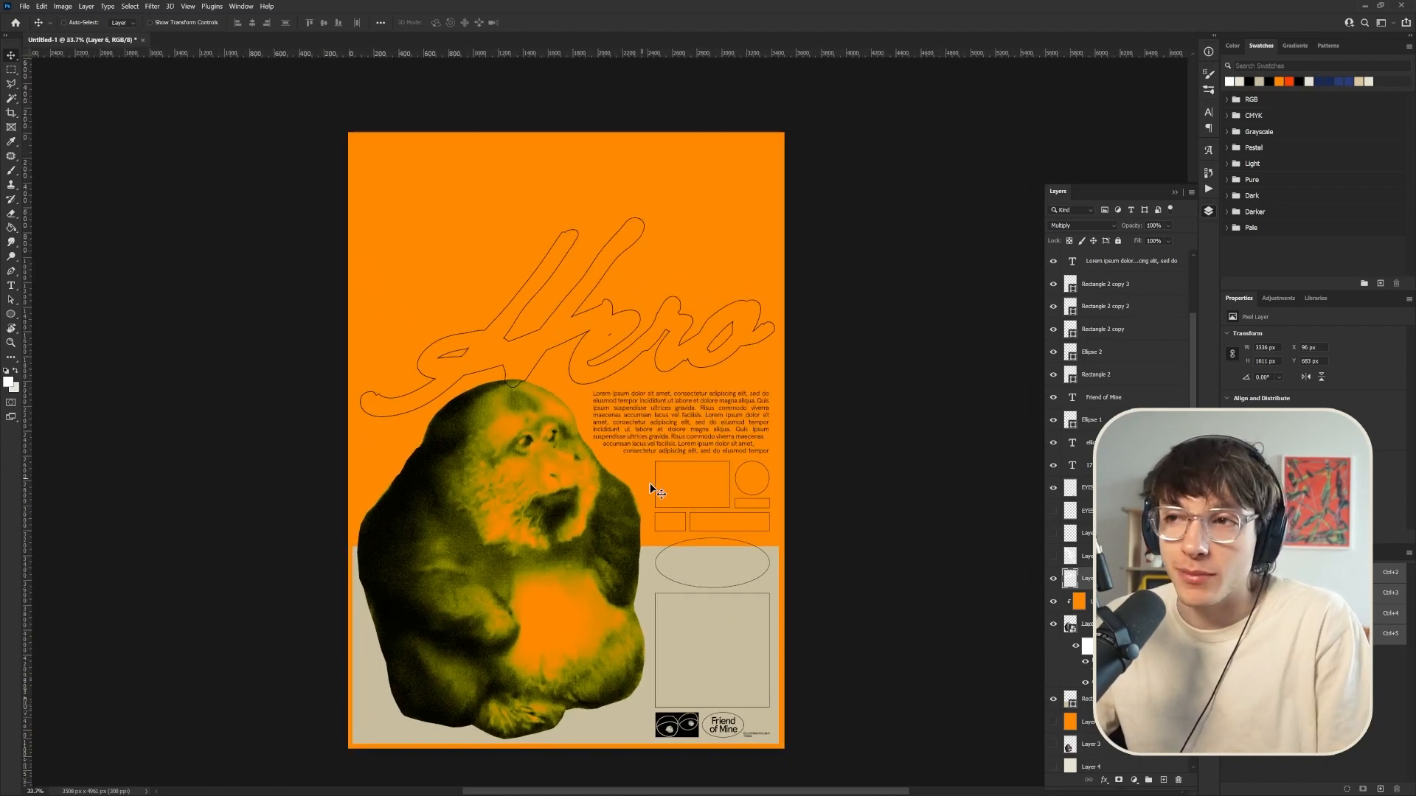
scroll(644, 485, "down", 2)
scroll(598, 340, "up", 3)
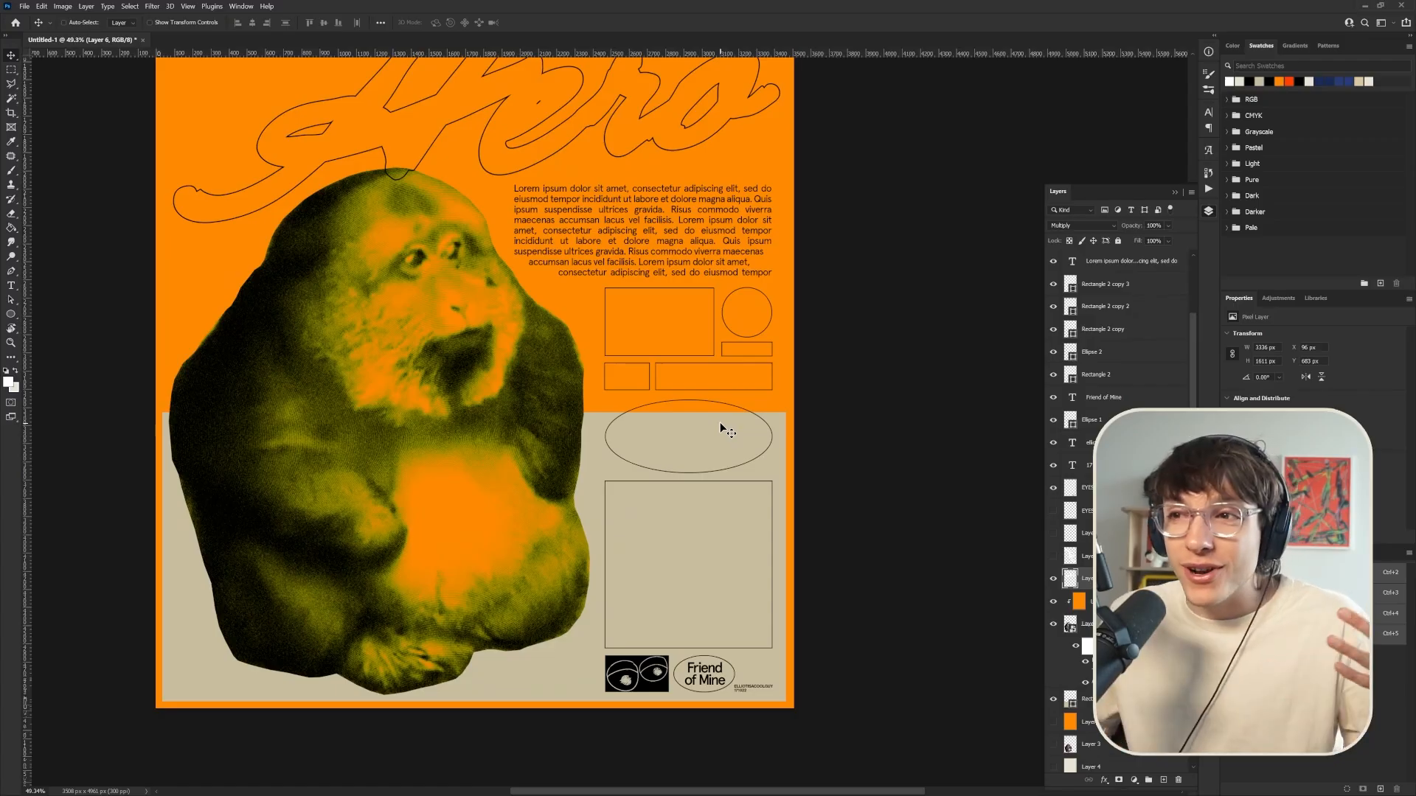
scroll(788, 488, "down", 3)
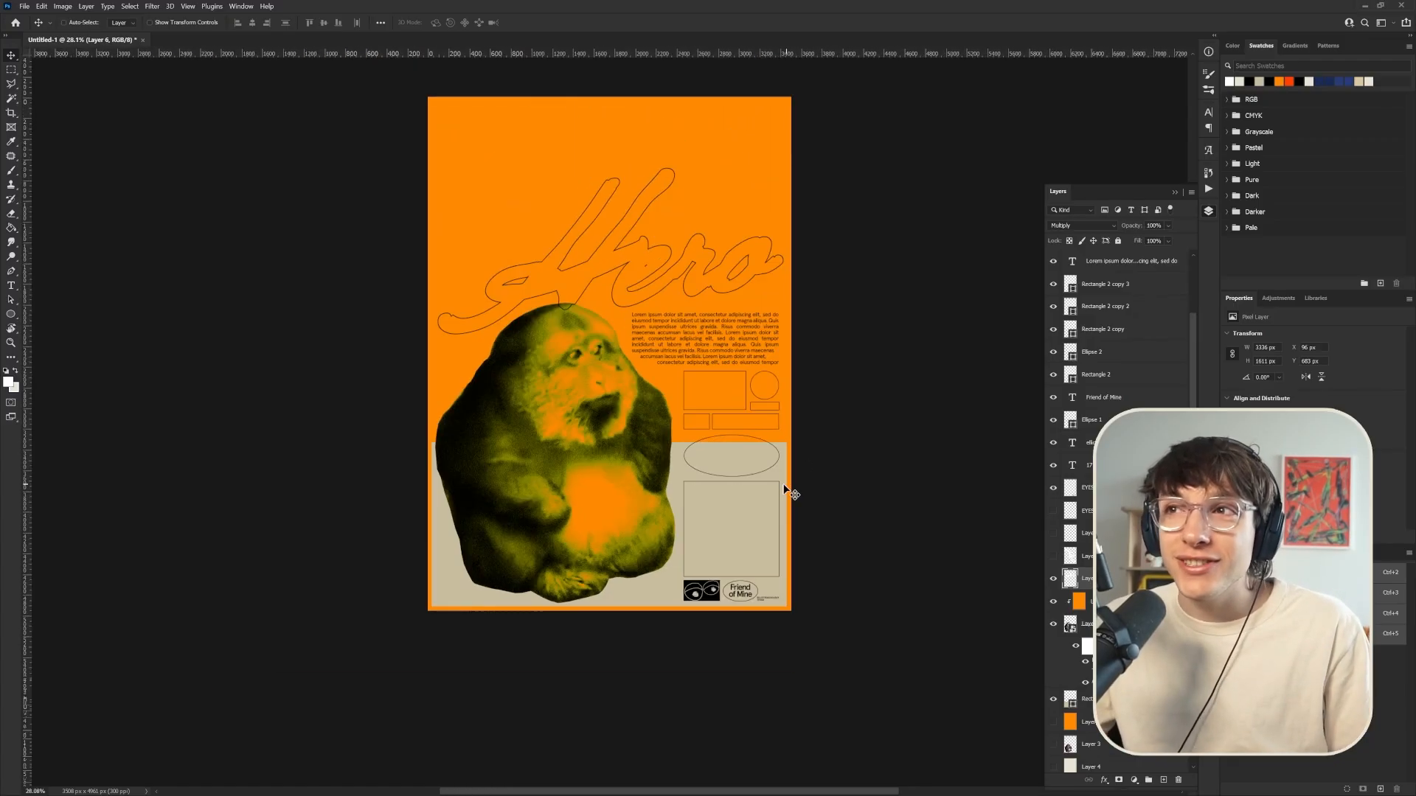
scroll(775, 281, "up", 2)
scroll(777, 278, "down", 2)
scroll(831, 469, "up", 2)
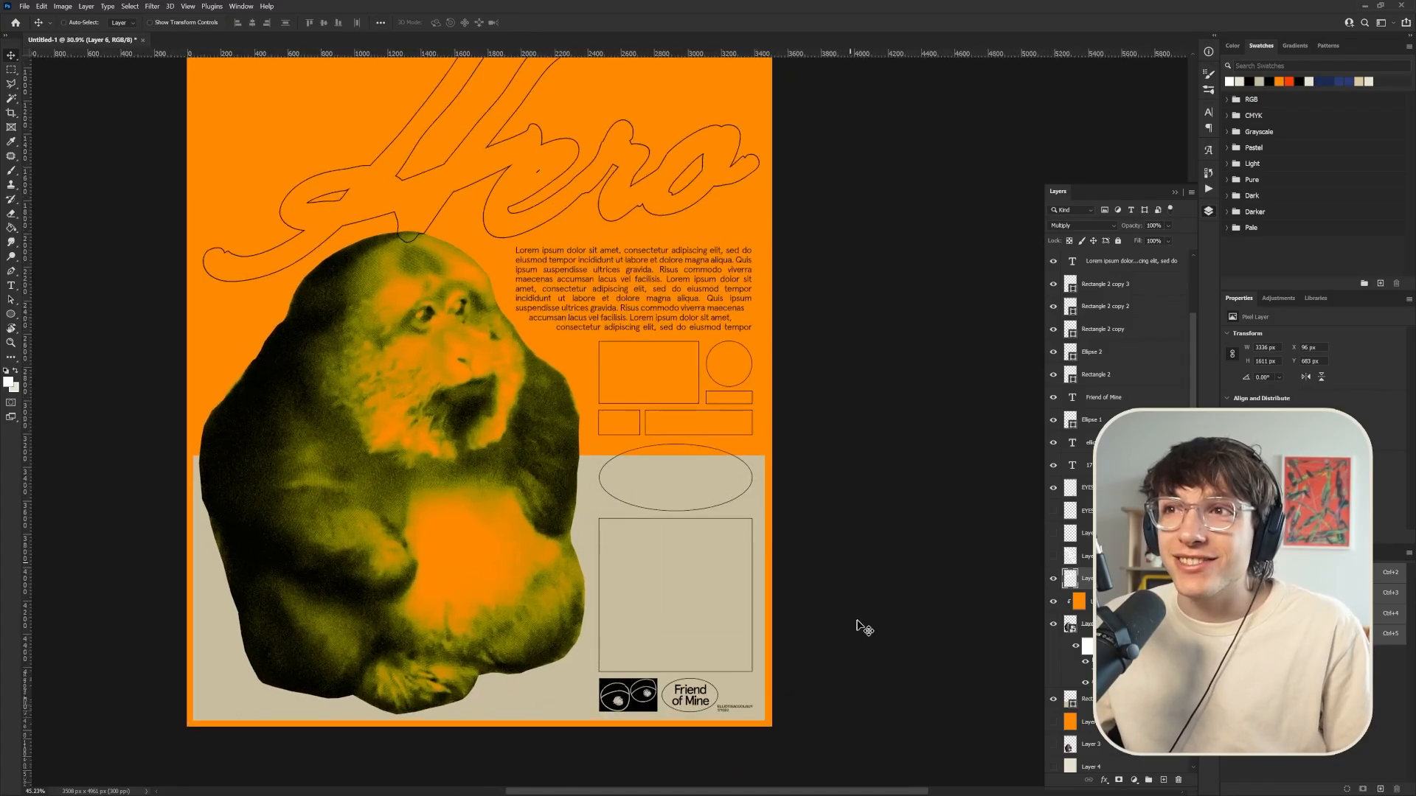
scroll(860, 591, "down", 2)
scroll(888, 674, "up", 2)
scroll(847, 666, "down", 3)
scroll(915, 510, "up", 2)
scroll(909, 516, "down", 1)
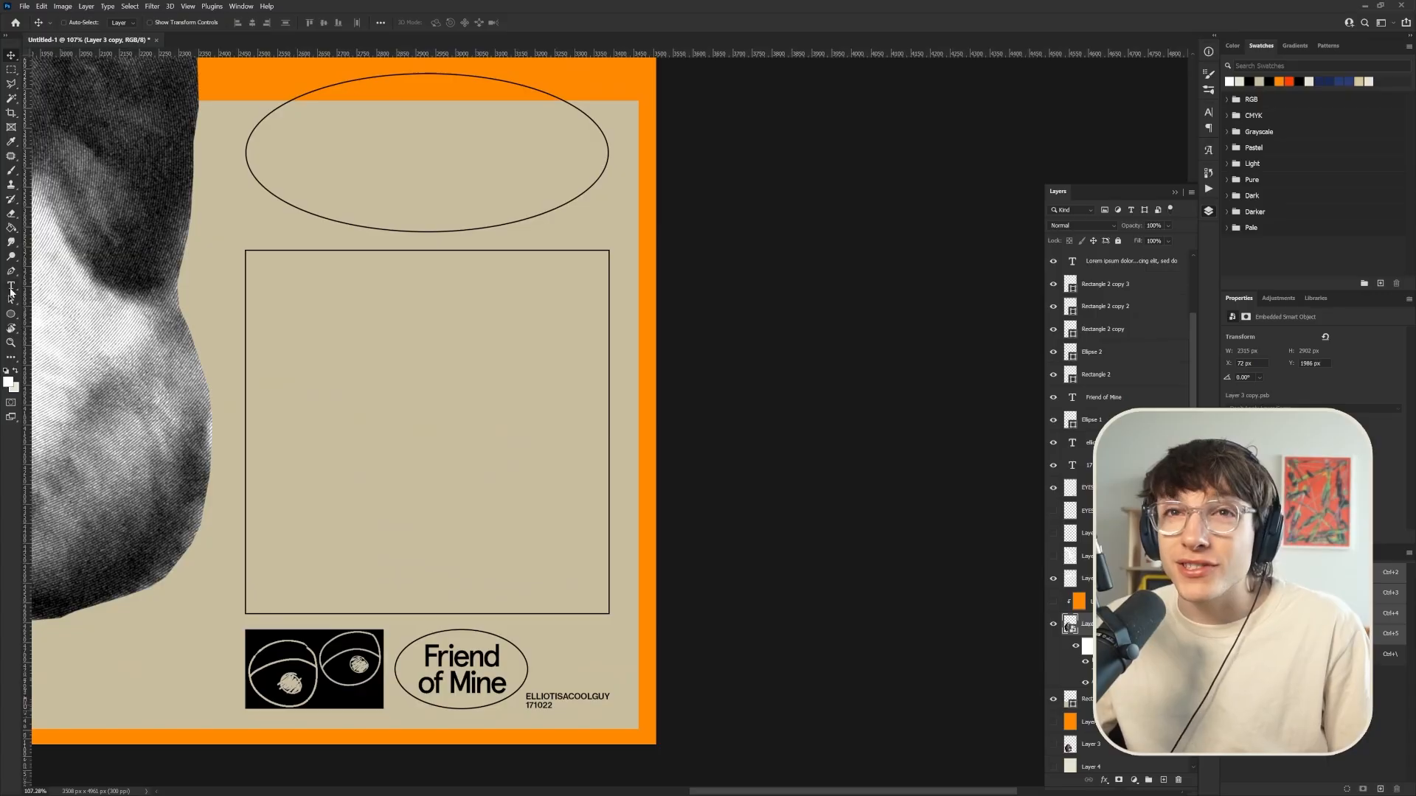
Create a paragraph text box matching the large square frame above the badges and set its placeholder text in all caps at 5 pt
left_click(10, 289)
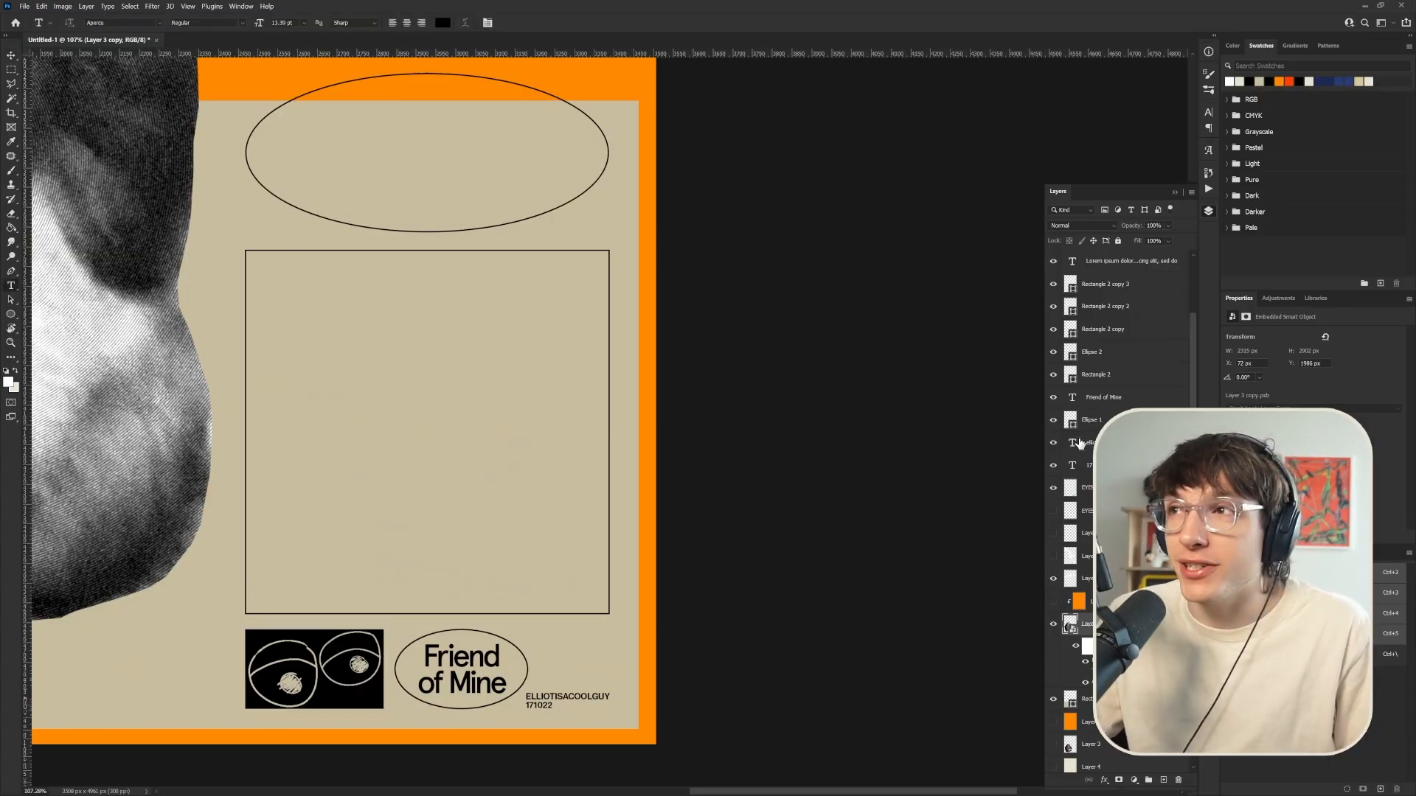
left_click_drag(245, 251, 609, 612)
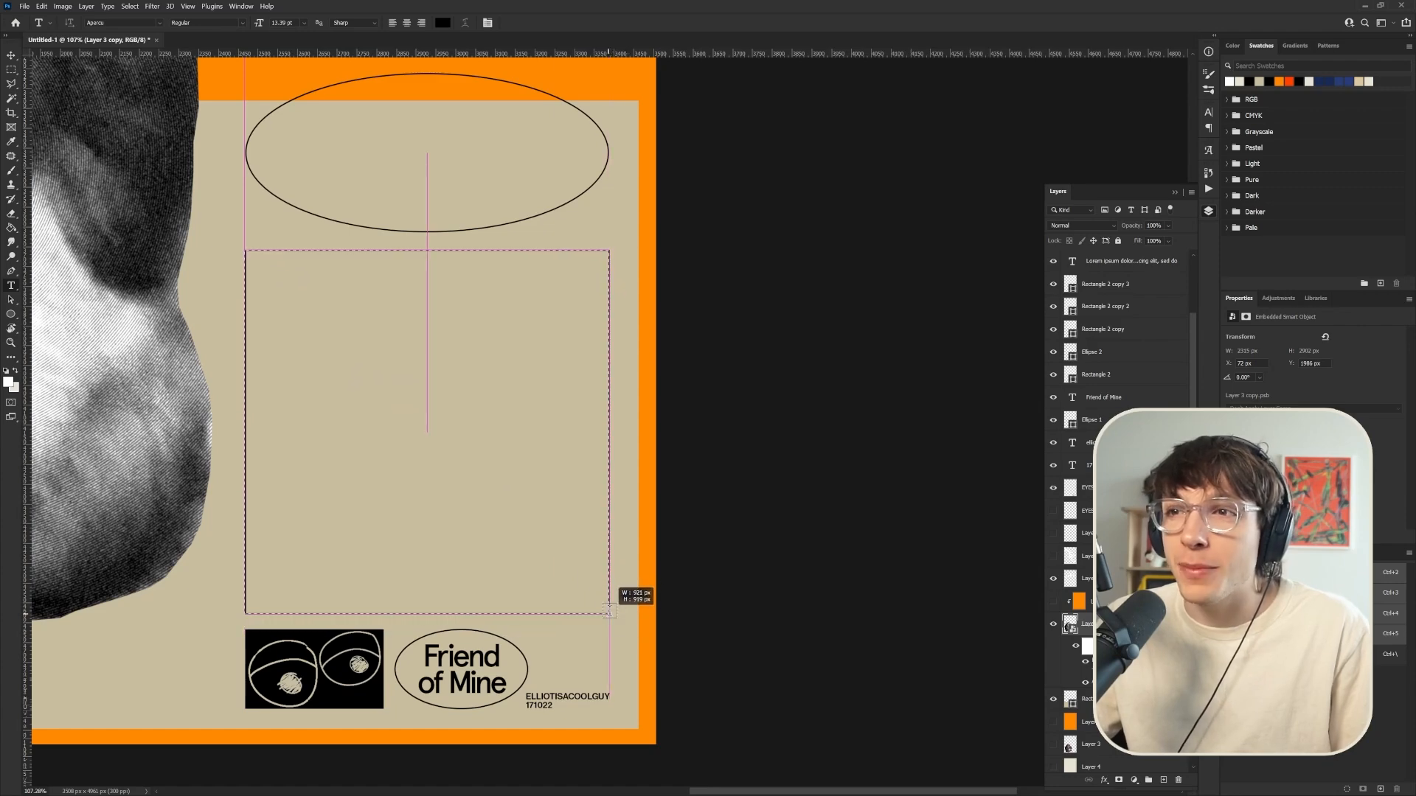
scroll(1325, 366, "down", 3)
key("ctrl+shift+k")
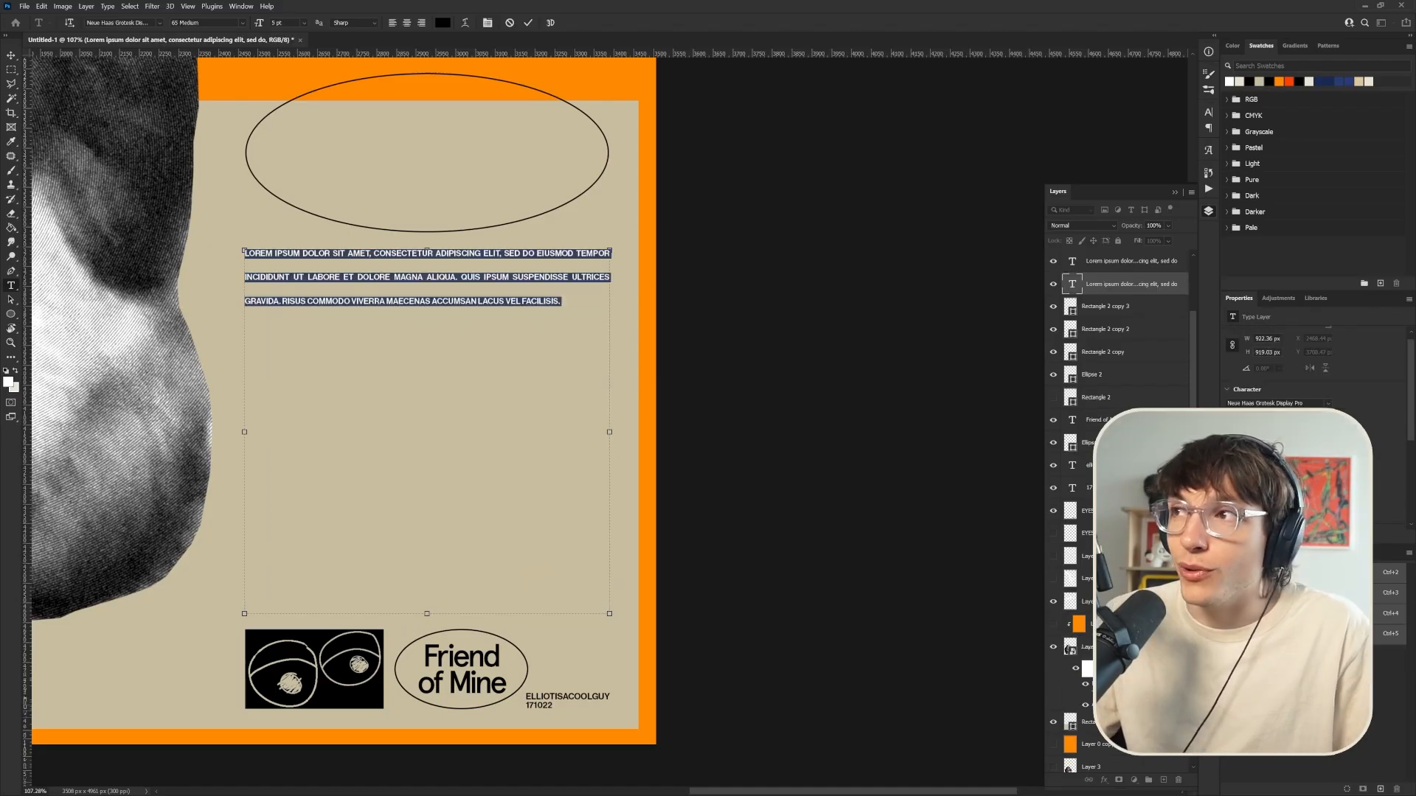
Tighten the leading of the all-caps placeholder paragraph to 6 pt
key("alt+Up")
key("alt+Up")
key("alt+Up")
key("alt+Down")
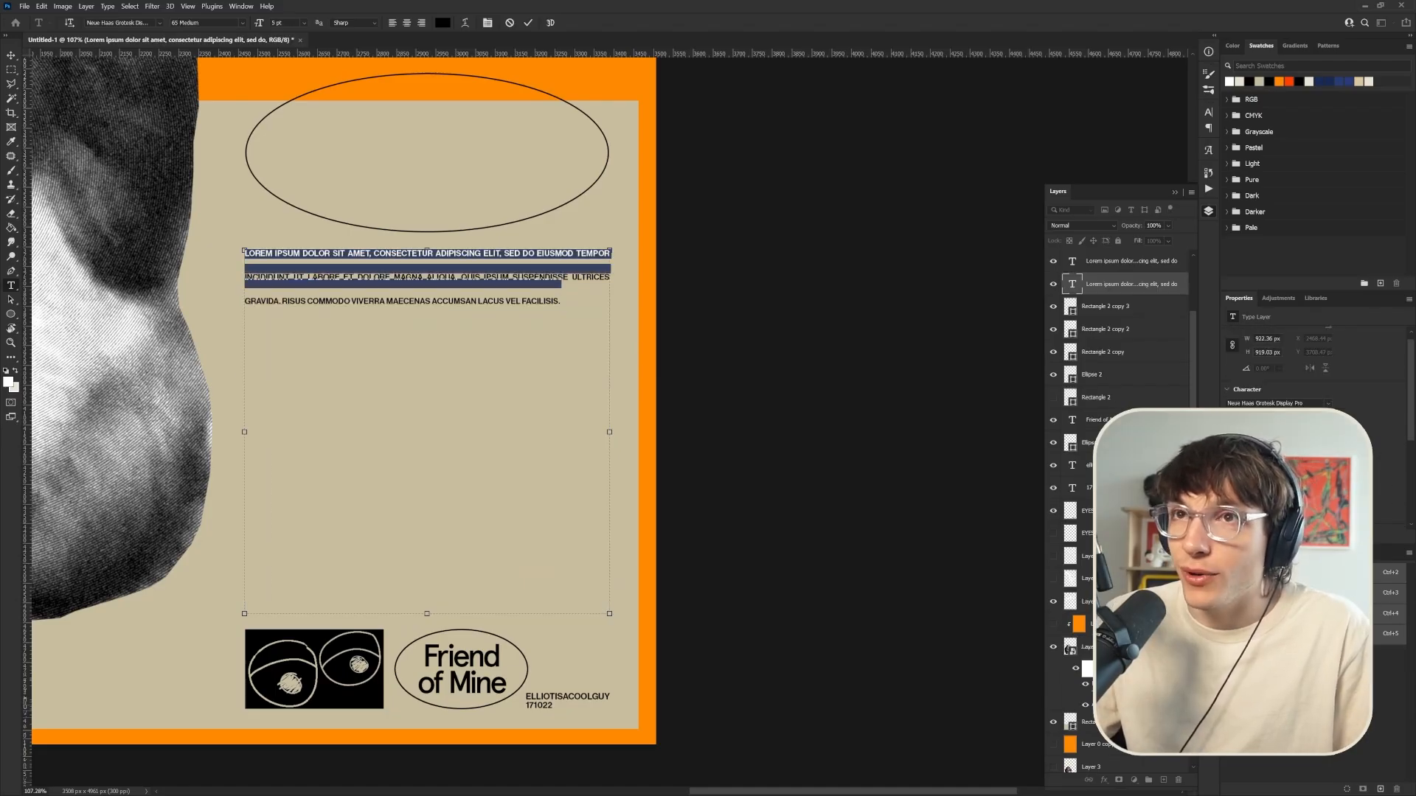
key("alt+Up")
key("alt+Up")
Switch to the Chrome browser, open lipsum.com and generate five paragraphs of Lorem Ipsum
left_click(635, 783)
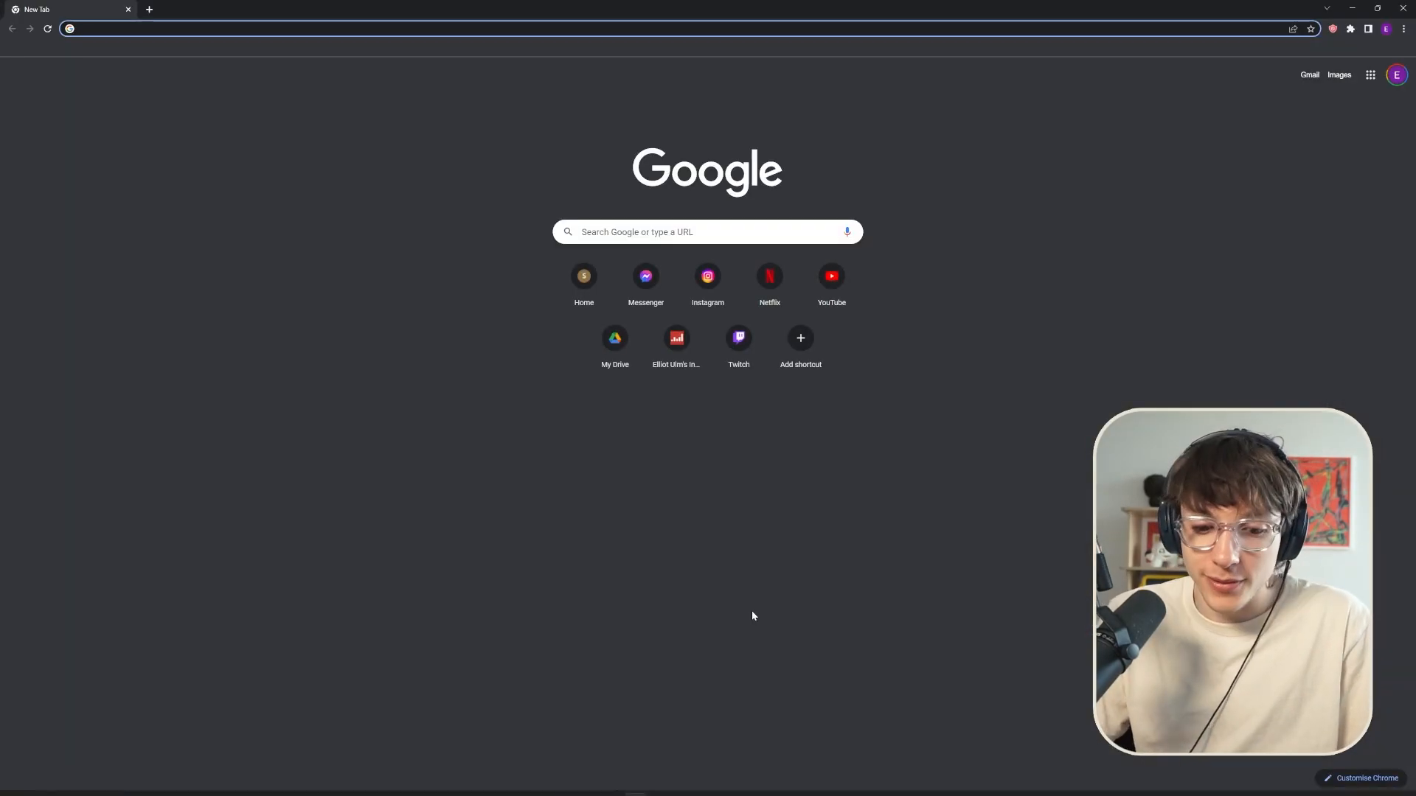
type("lorem ips")
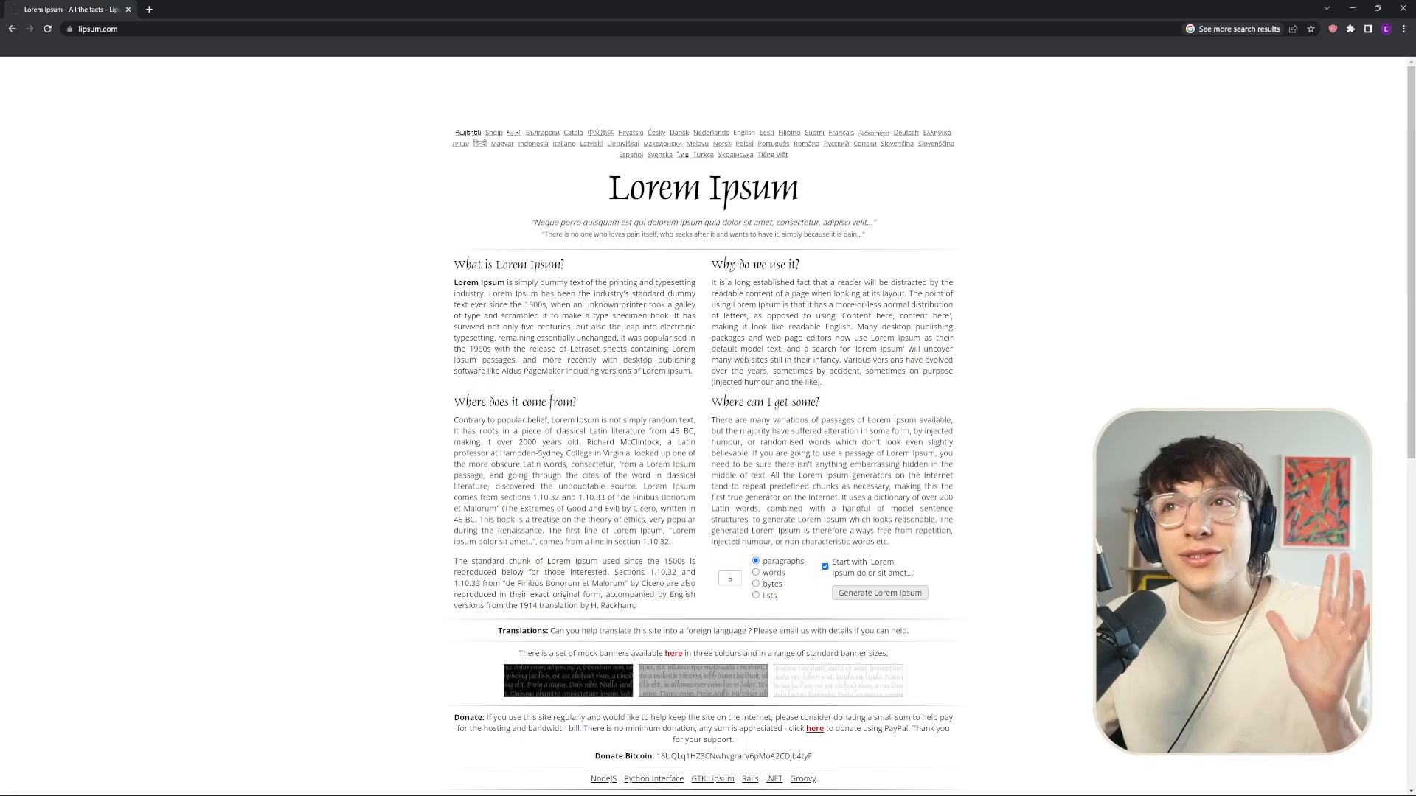
scroll(703, 442, "down", 15)
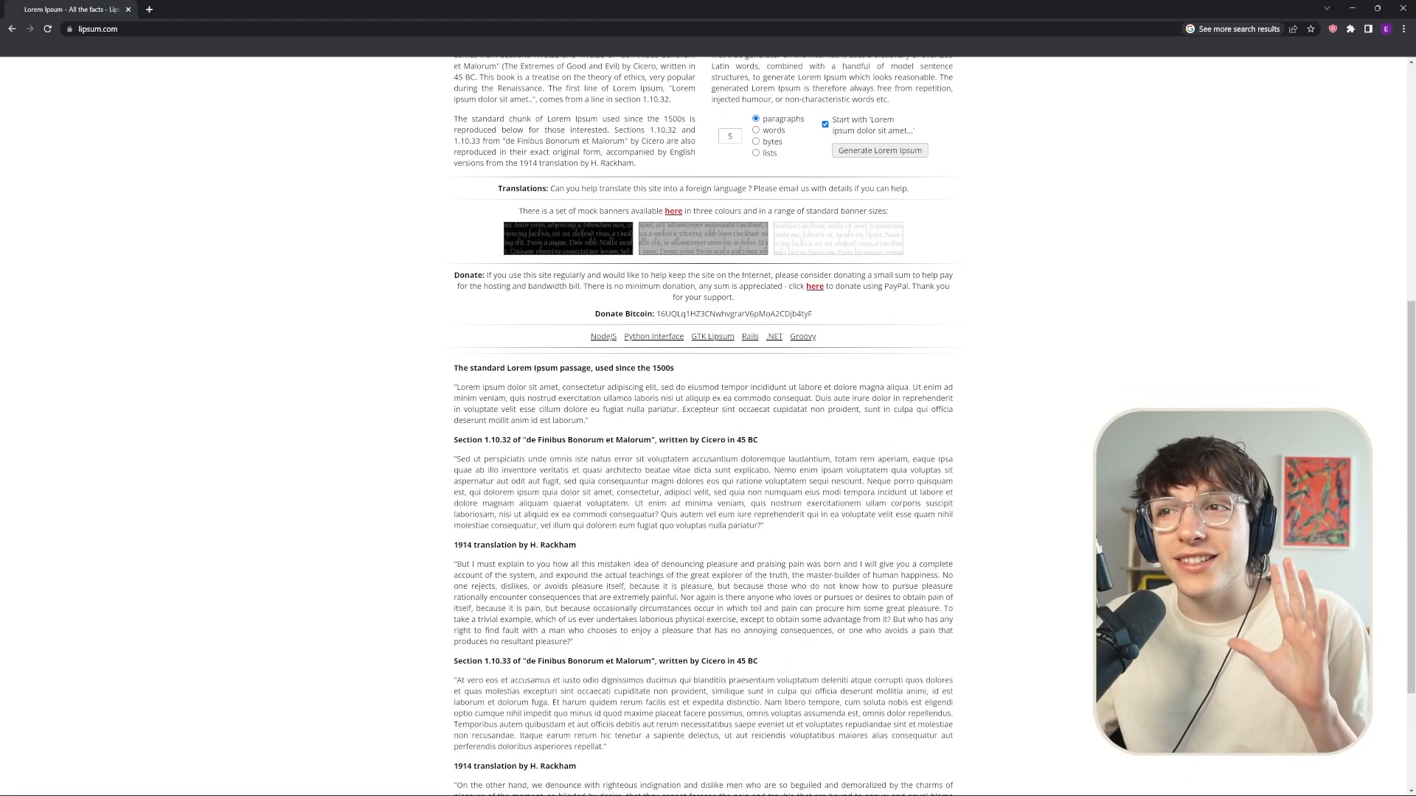
scroll(701, 562, "up", 7)
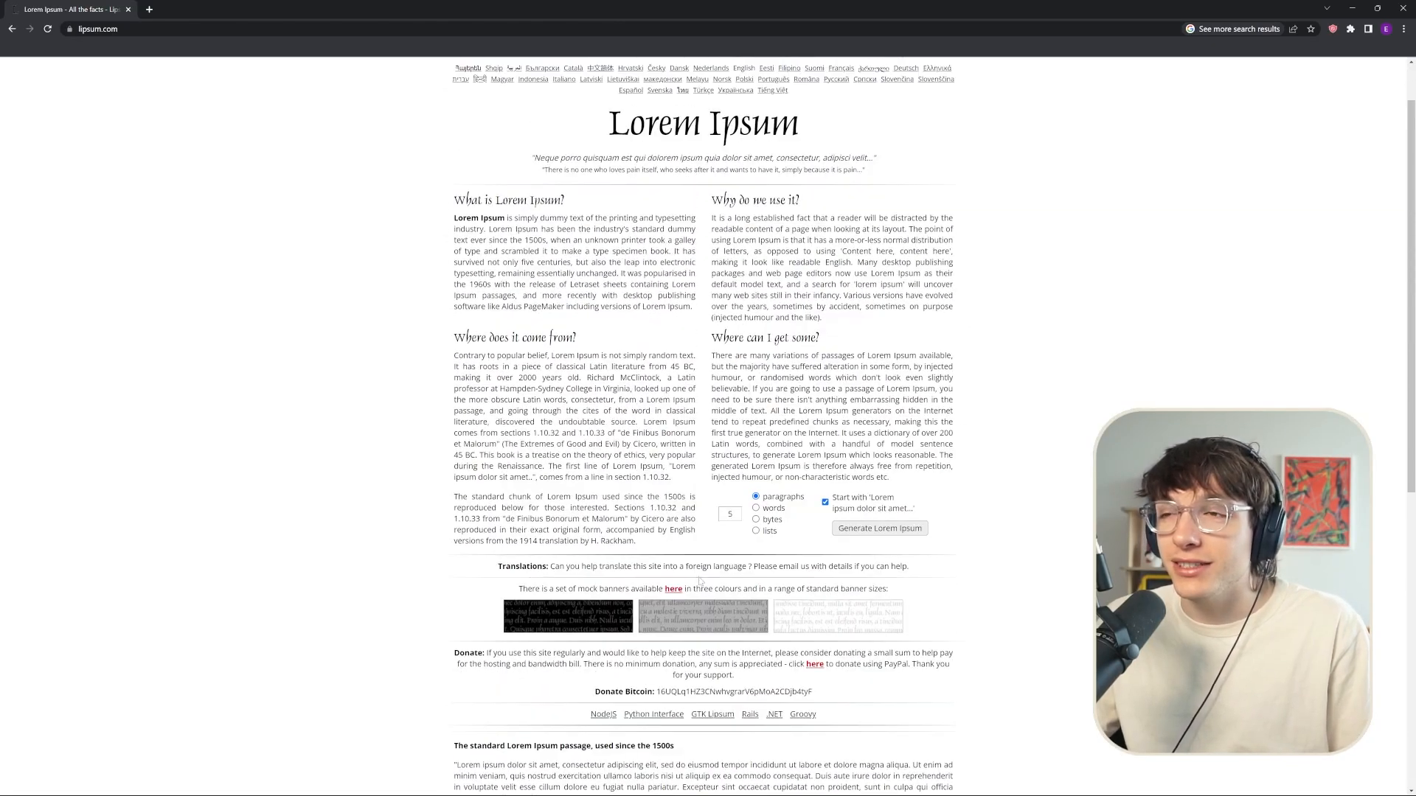
left_click(871, 529)
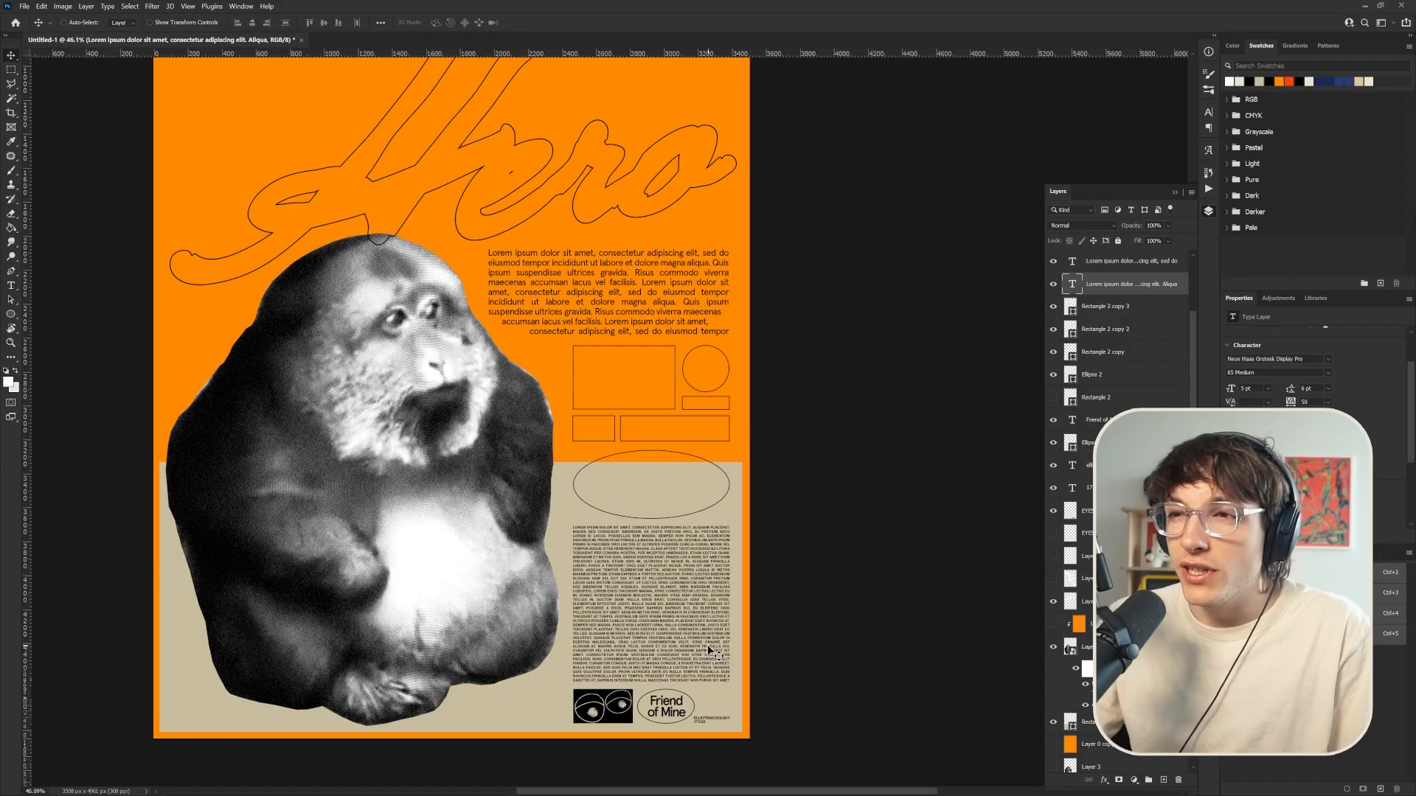
Show the orange layer clipped to the monkey again and hide the larger Lorem ipsum paragraph beside its head
scroll(708, 645, "down", 1)
scroll(712, 639, "up", 2)
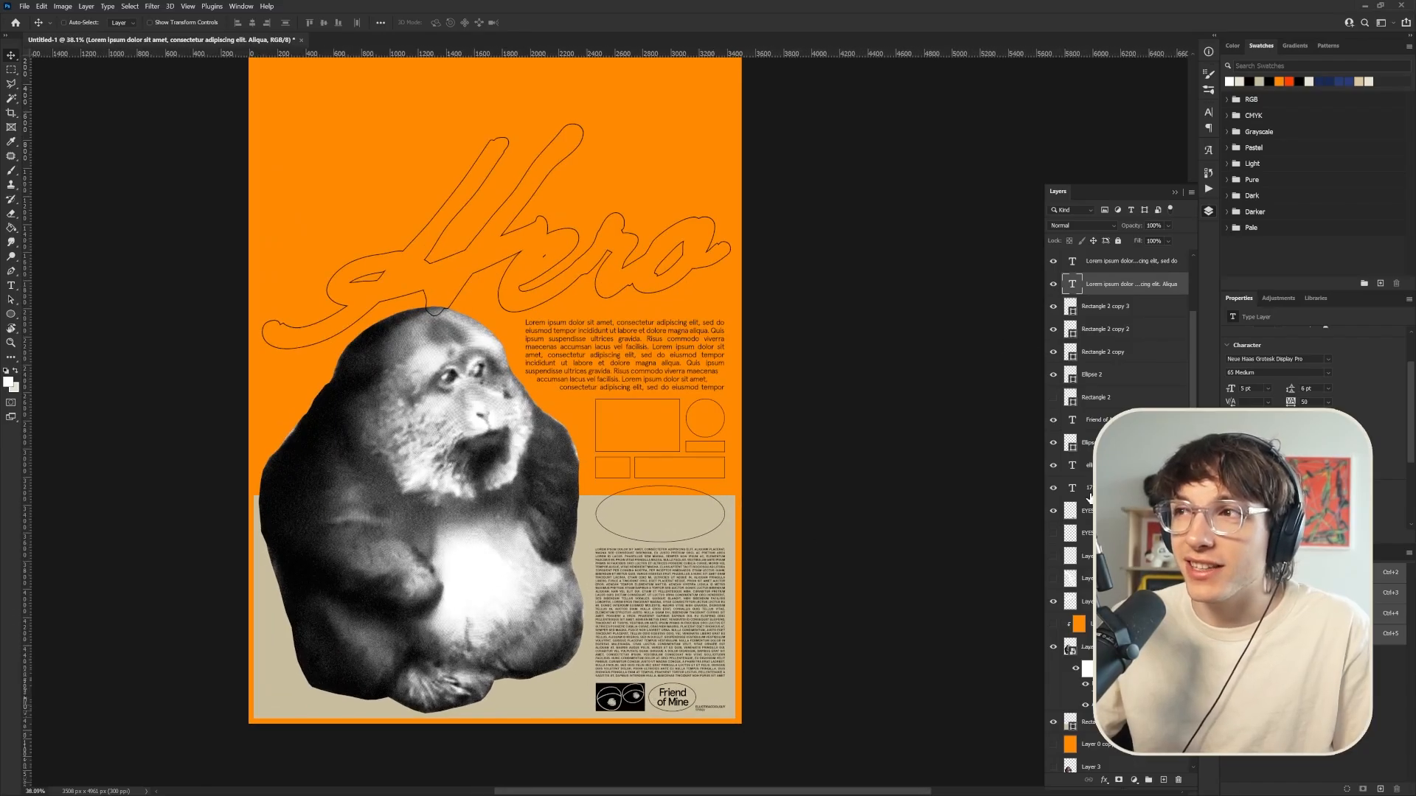
left_click(1054, 623)
scroll(705, 609, "down", 2)
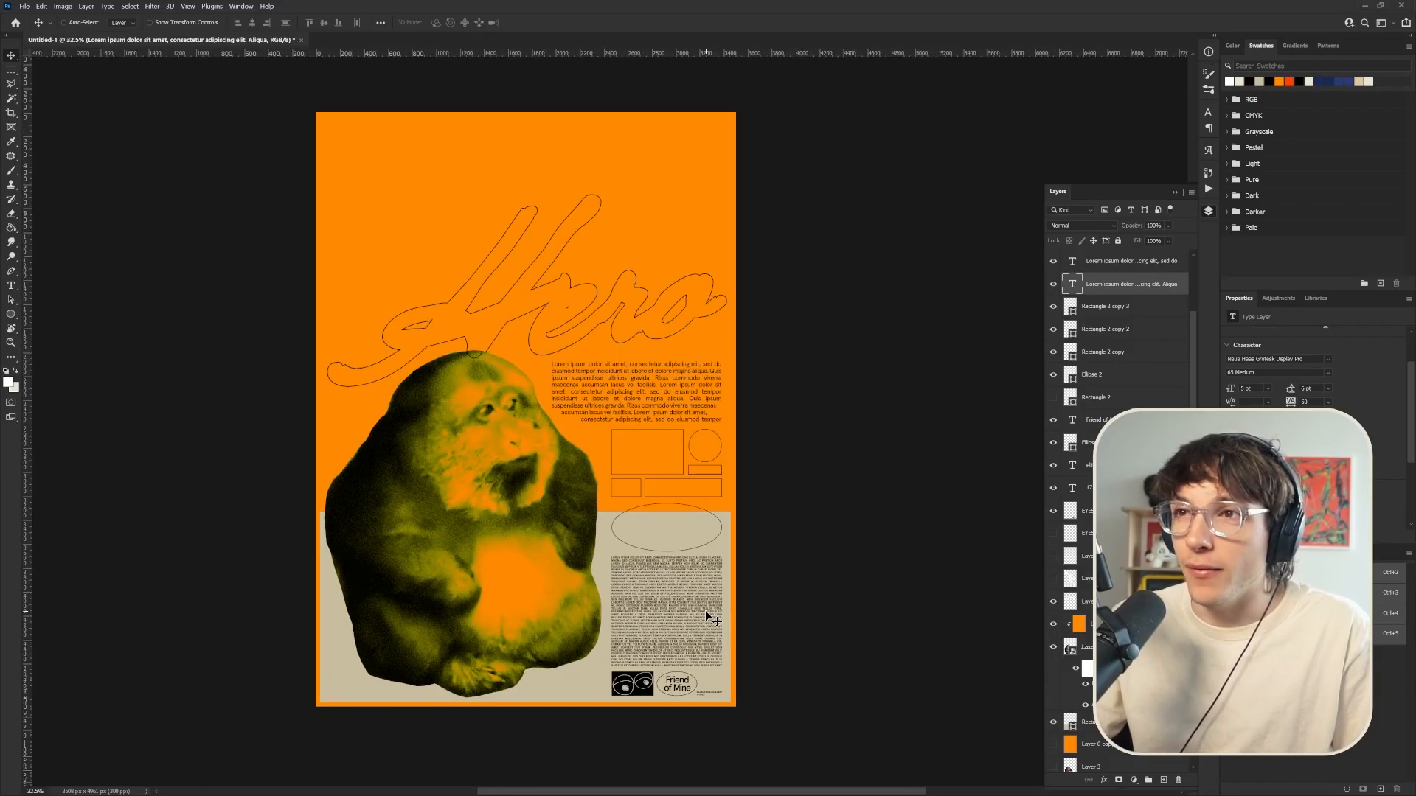
scroll(705, 645, "up", 1)
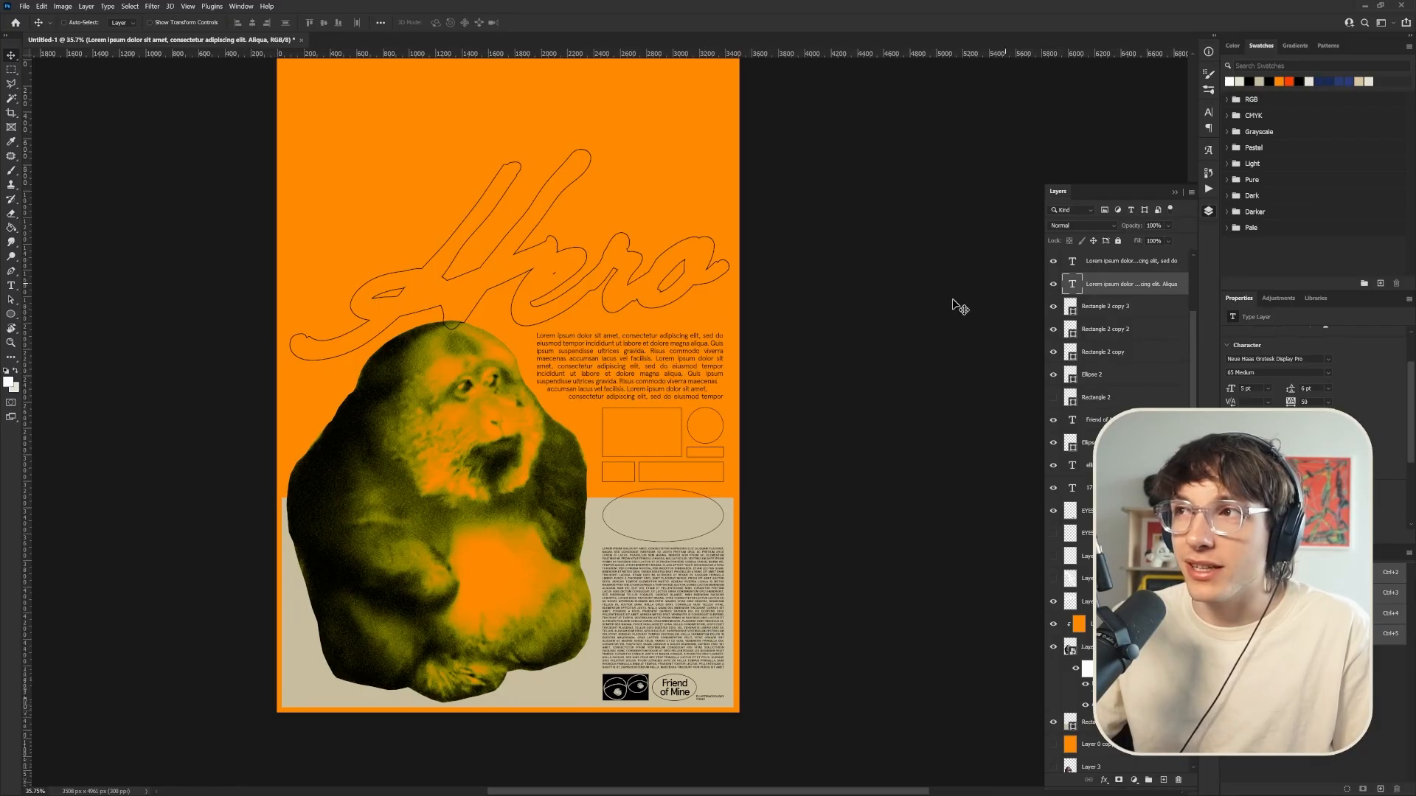
scroll(635, 634, "down", 4)
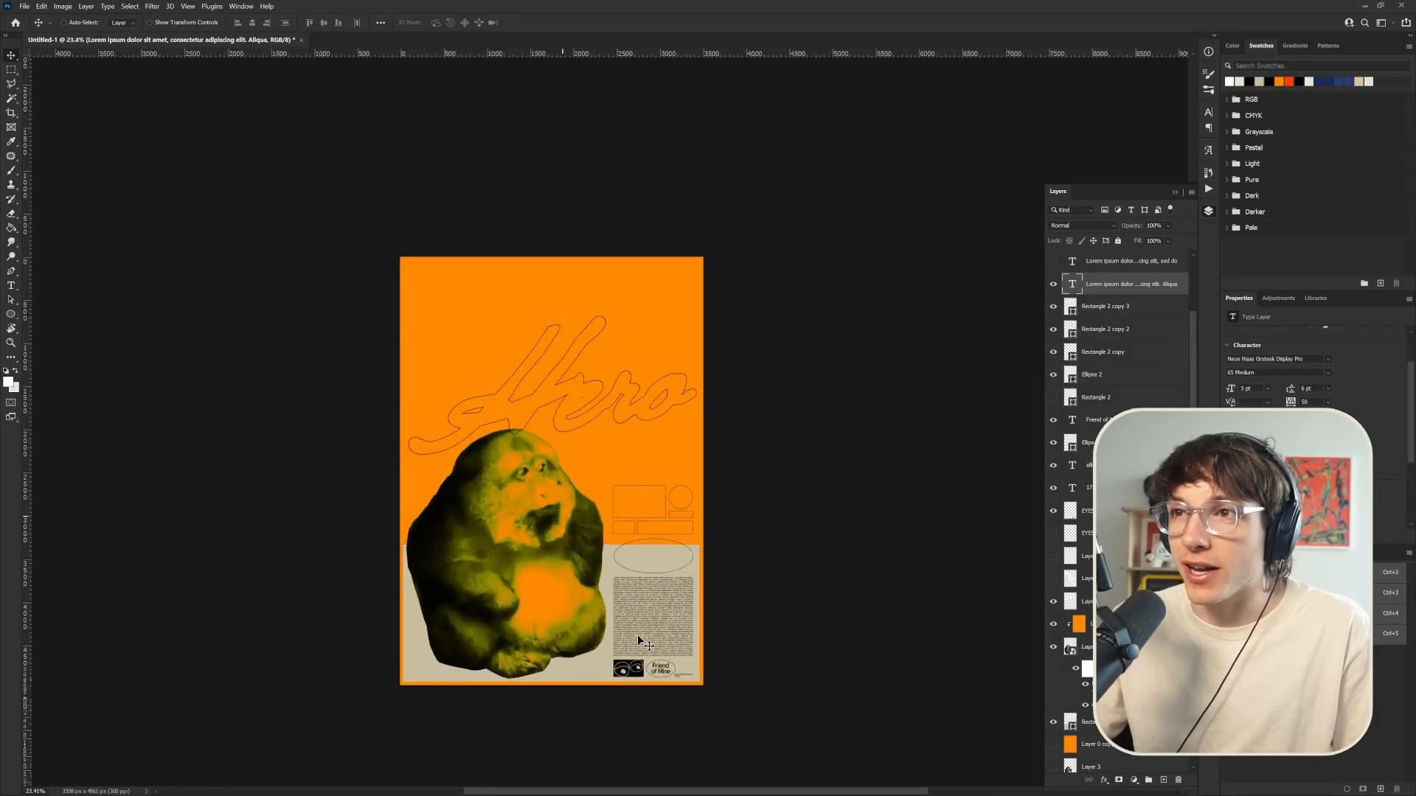
Break the all-caps Lorem Ipsum text into separate paragraphs with line breaks and add uneven gaps between some words
scroll(638, 635, "up", 3)
scroll(662, 641, "up", 10)
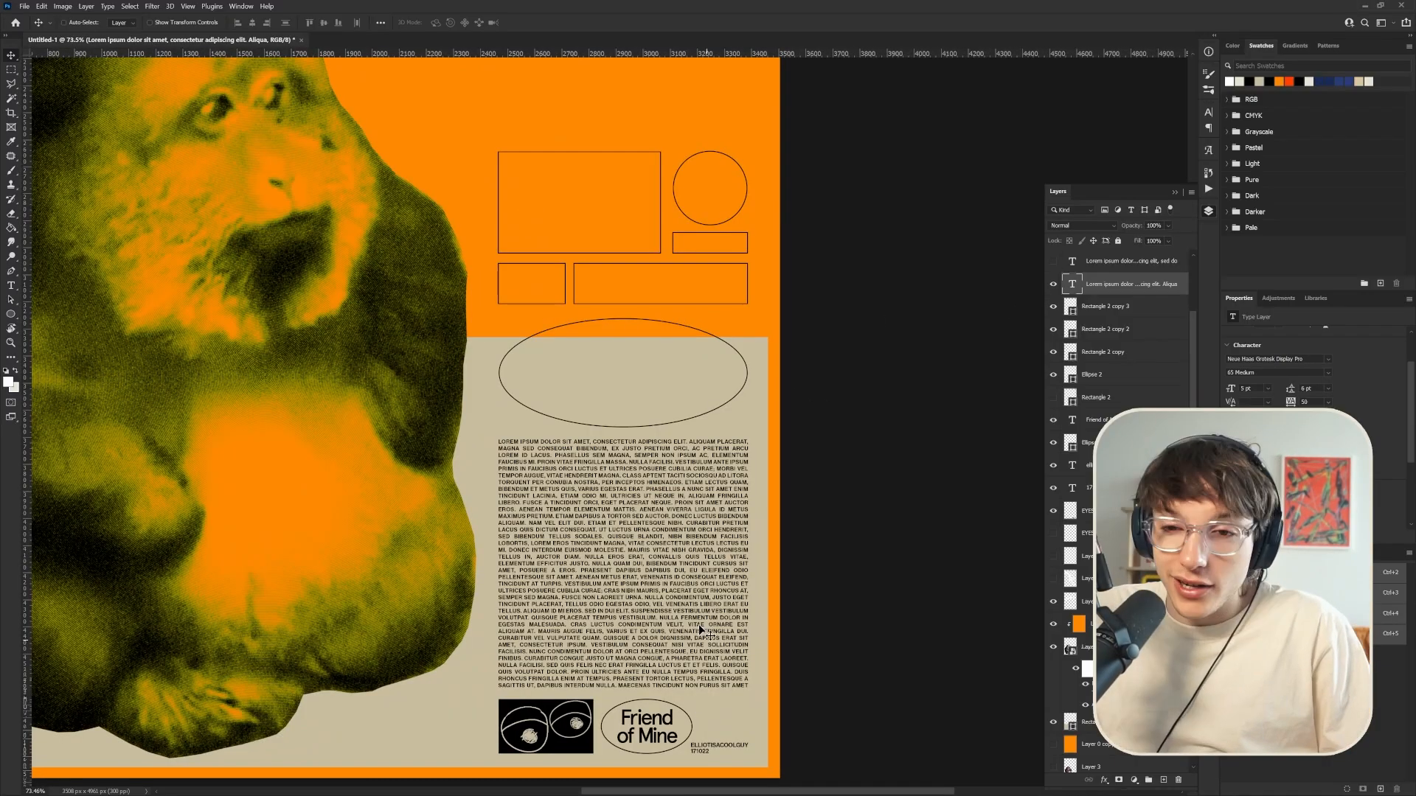
key("t")
scroll(655, 578, "up", 3)
left_click(677, 598)
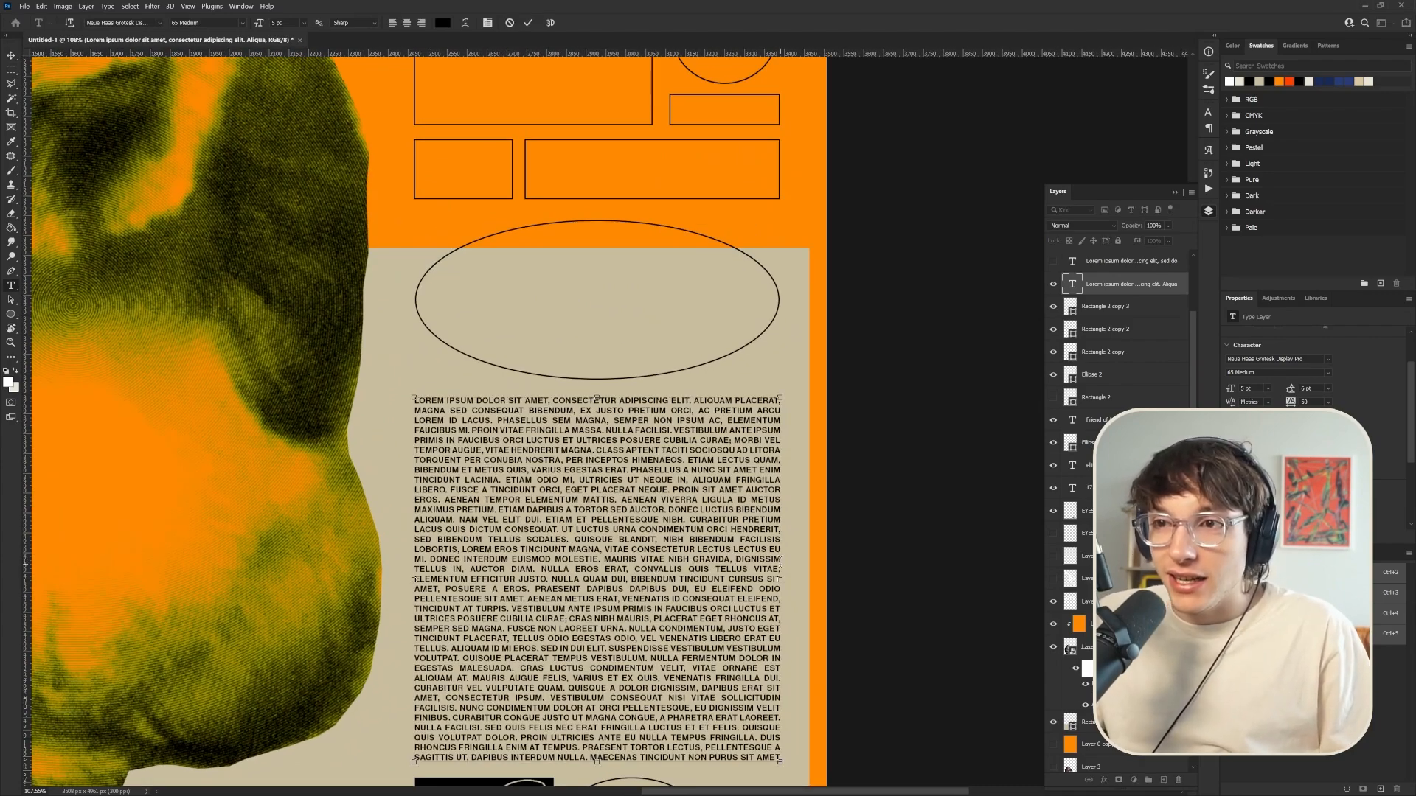
key("Return")
key("Return")
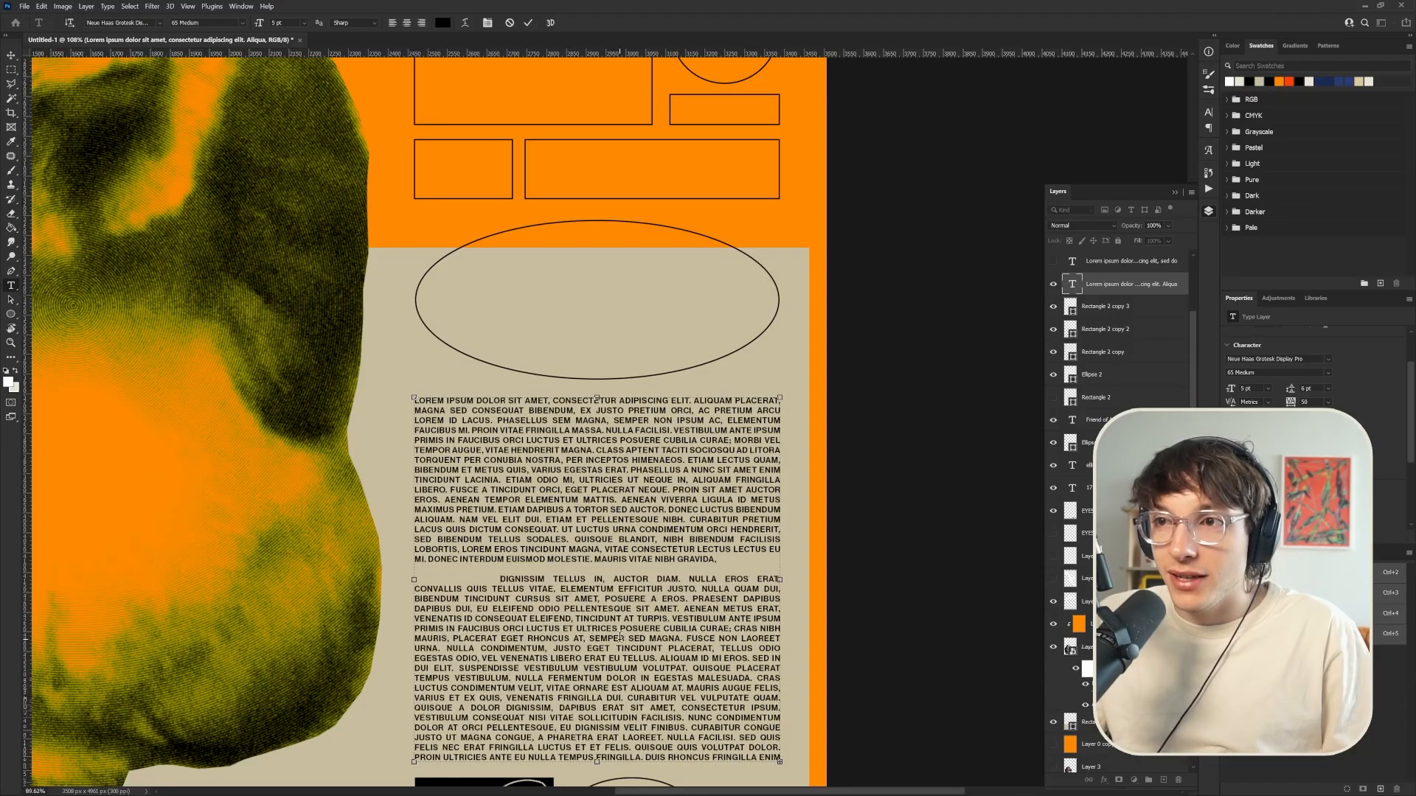
scroll(620, 636, "down", 5)
scroll(619, 636, "up", 4)
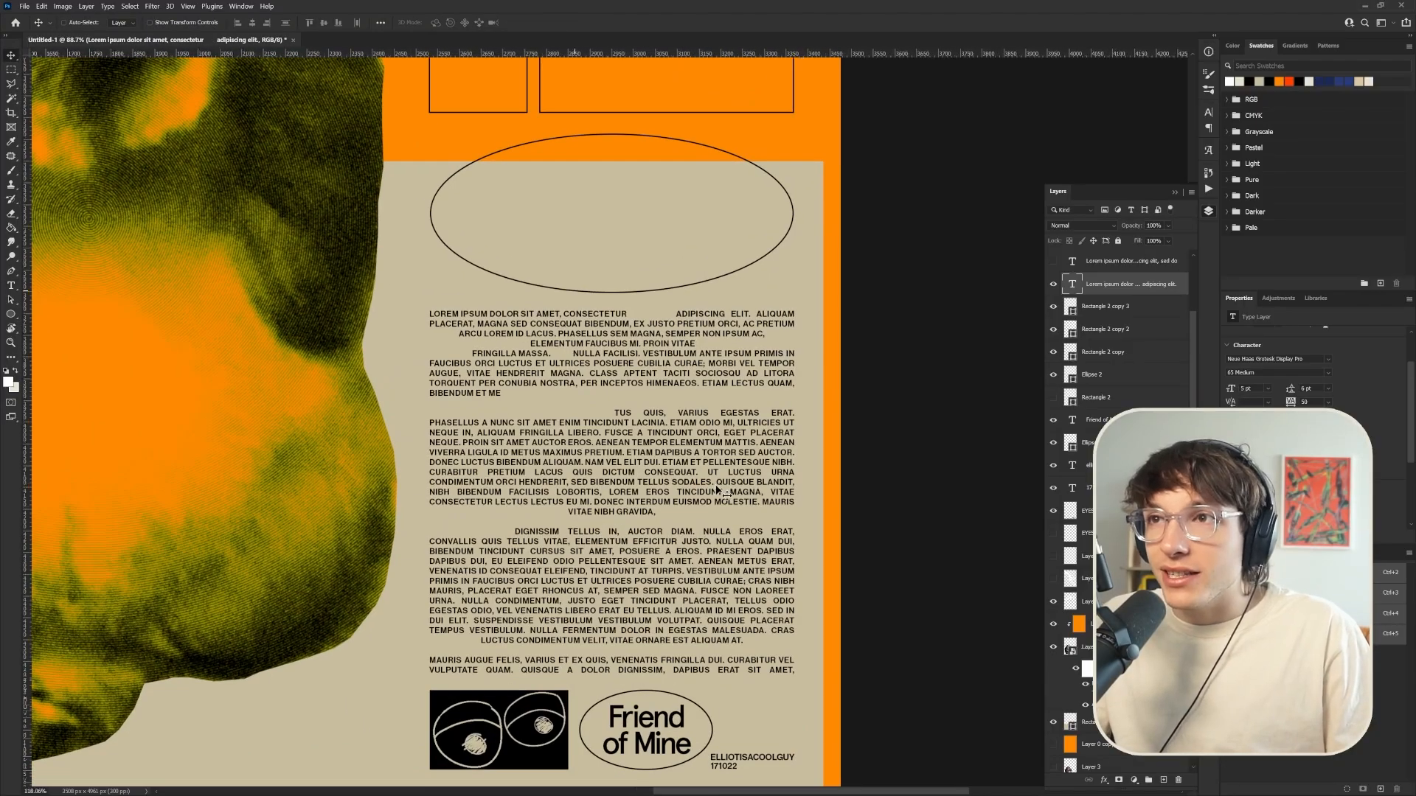
scroll(701, 446, "up", 3)
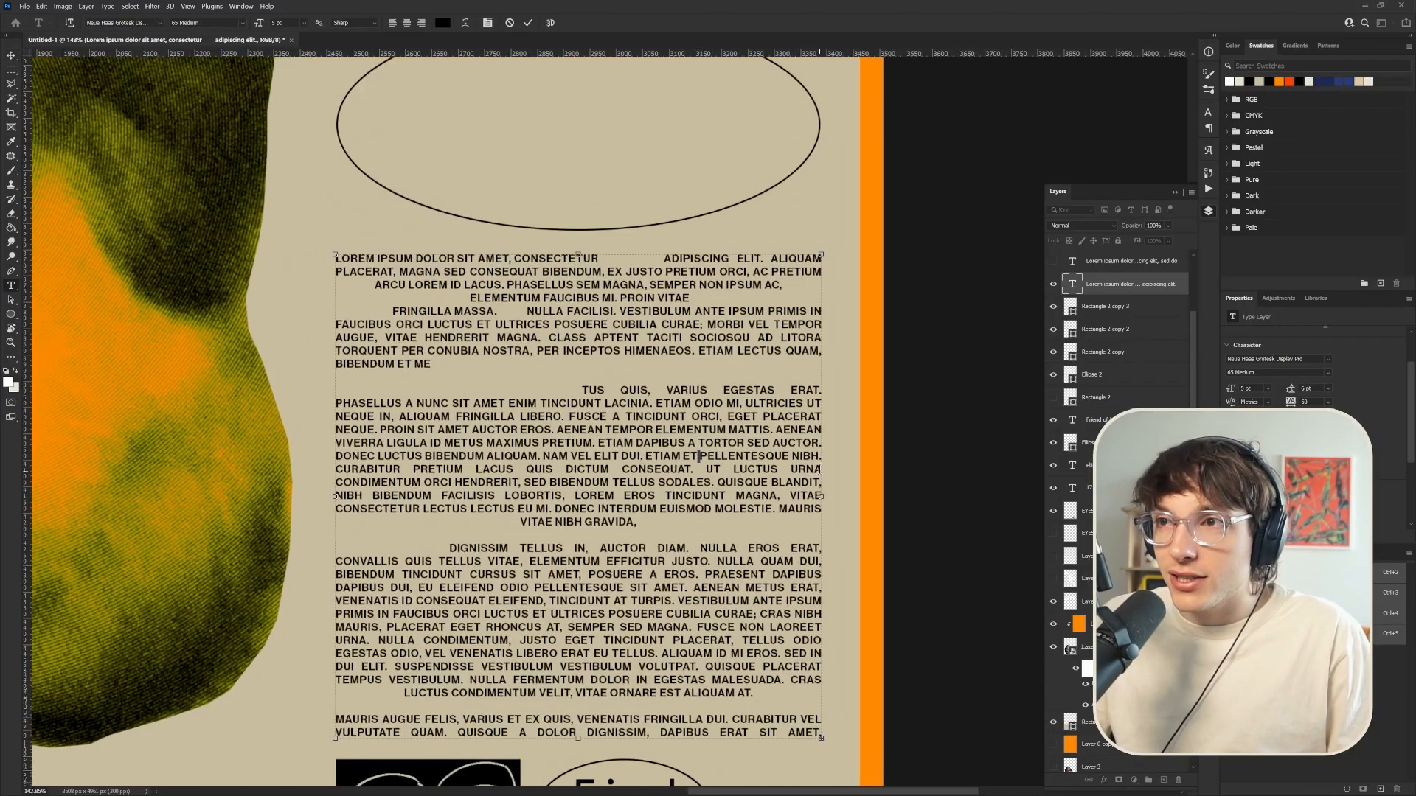
Examine the whole poster composition and the empty oval and shapes above the placeholder paragraphs
key("ctrl+0")
scroll(732, 710, "down", 2)
scroll(724, 706, "up", 1)
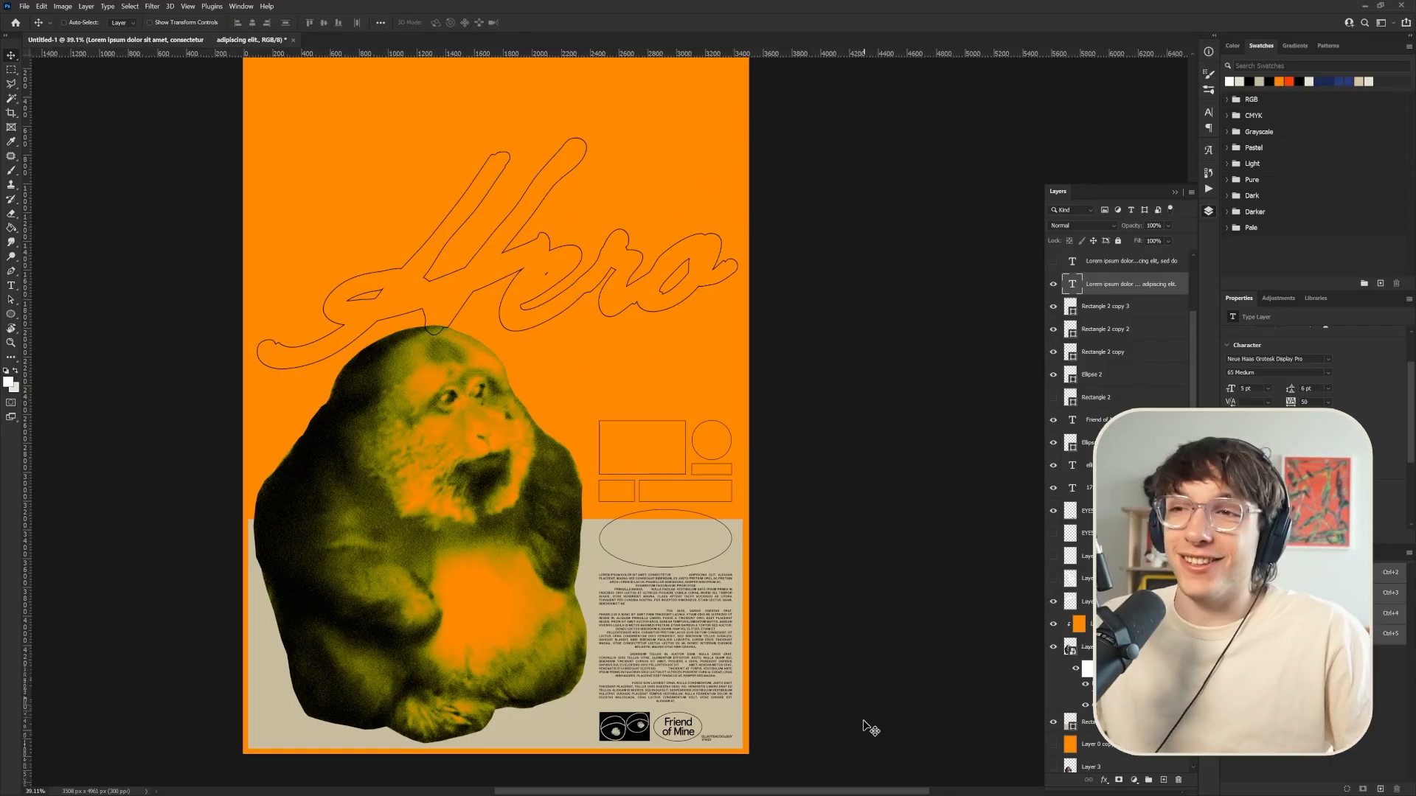
scroll(834, 689, "down", 1)
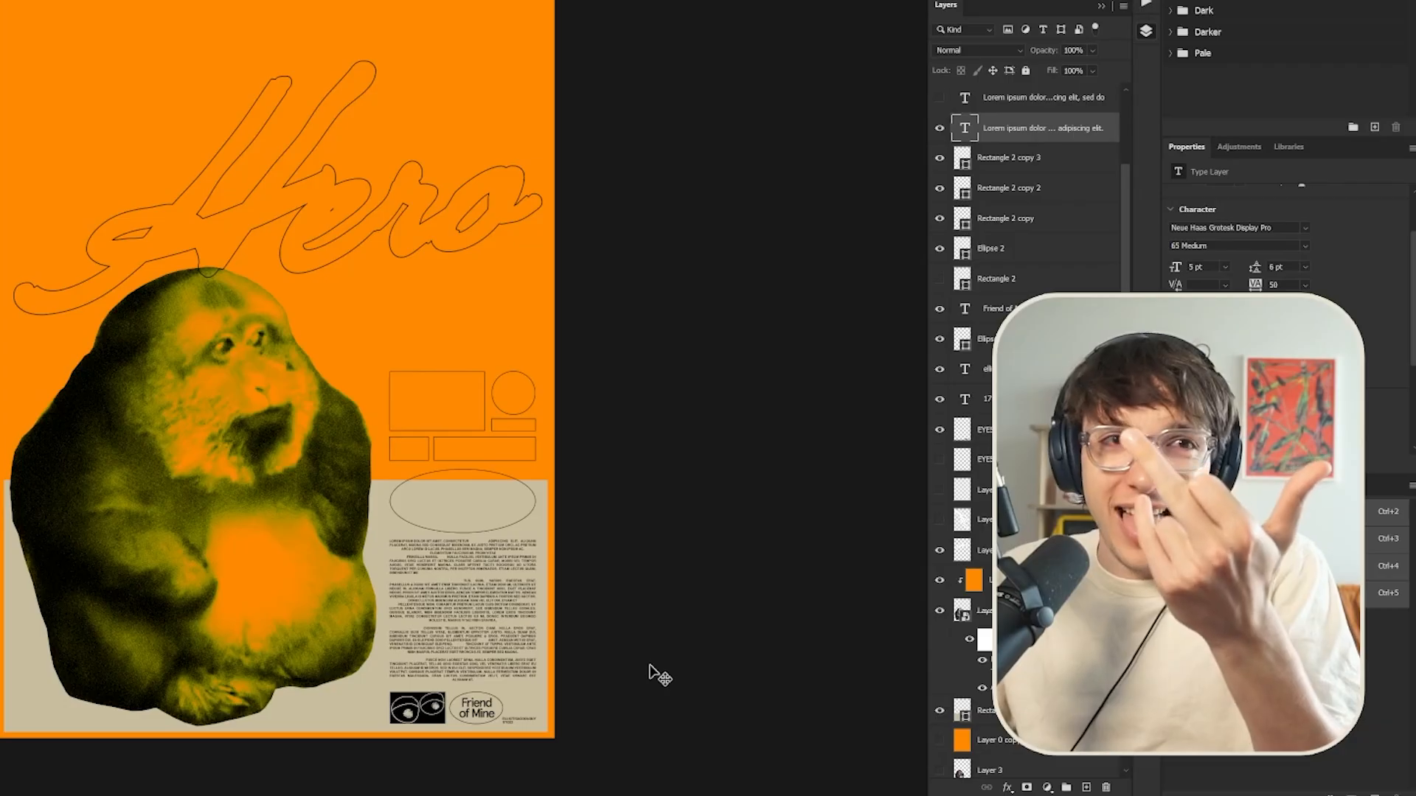
scroll(834, 692, "down", 3)
scroll(575, 531, "down", 1)
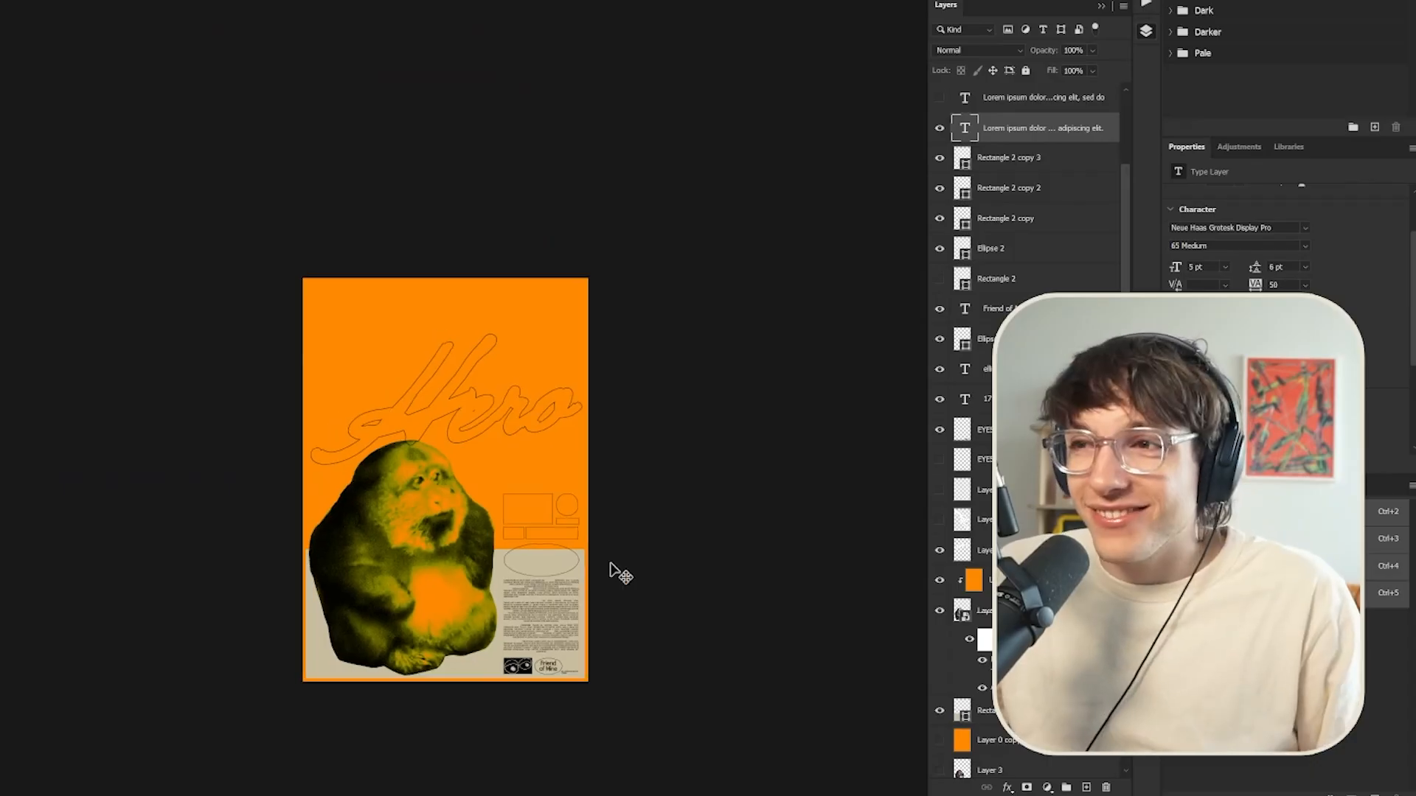
scroll(609, 572, "up", 6)
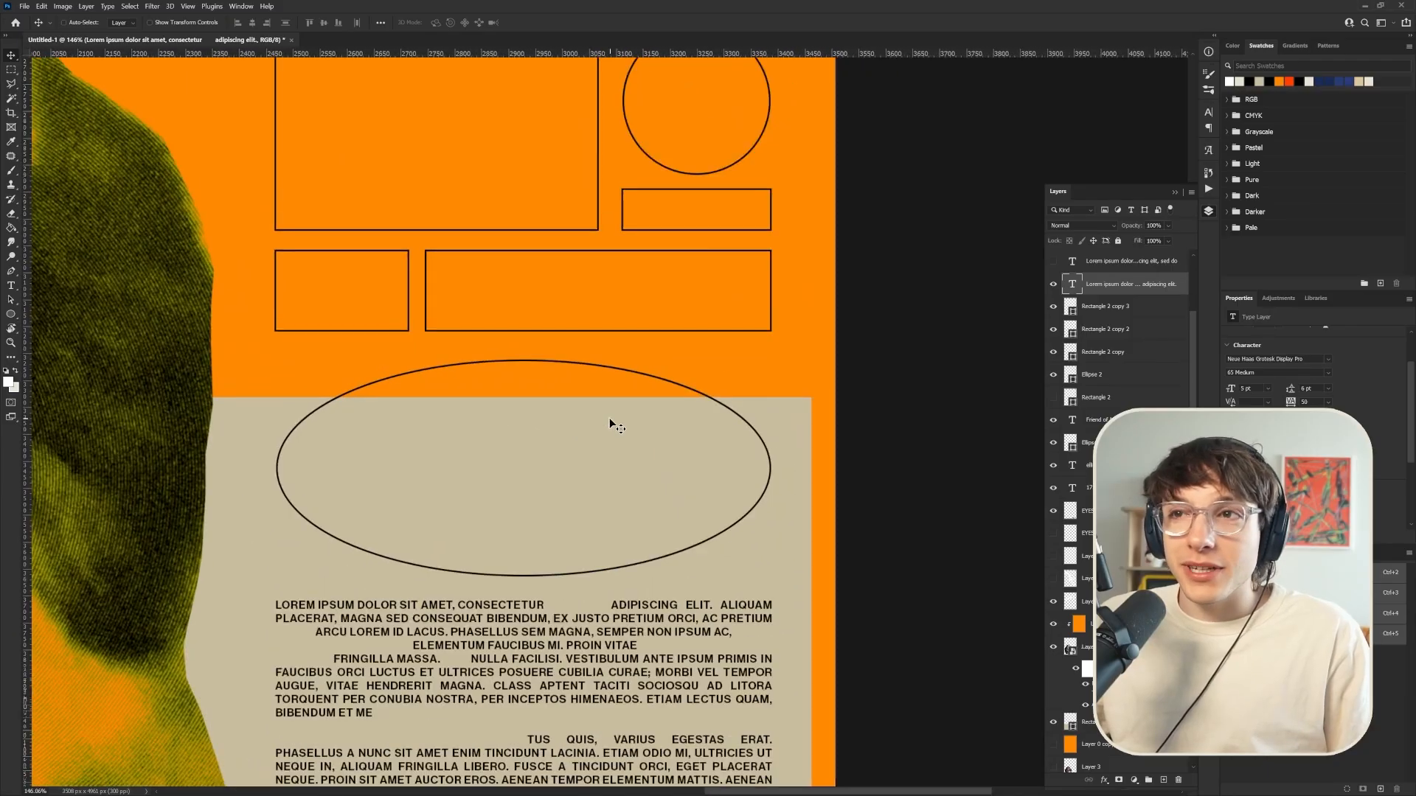
scroll(609, 425, "down", 1)
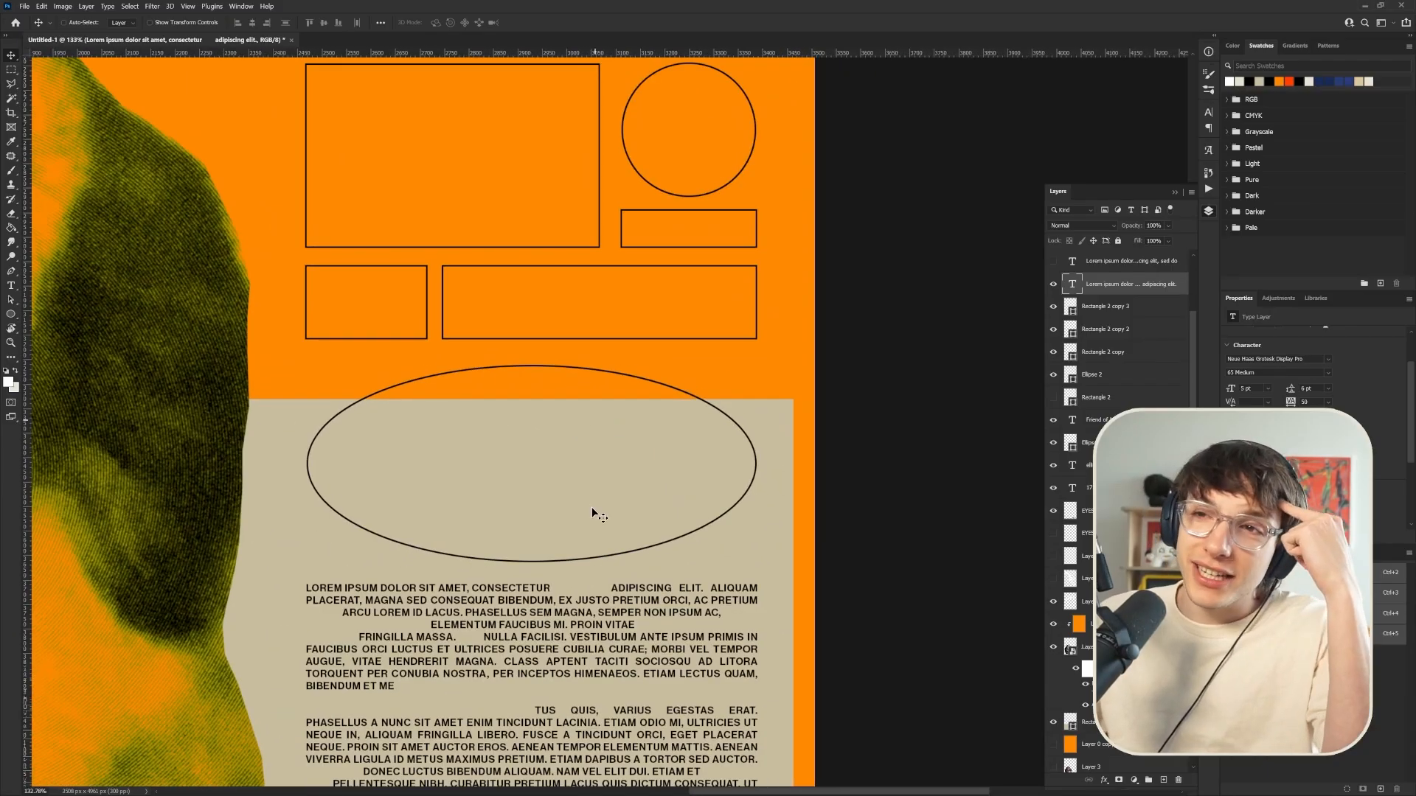
scroll(573, 531, "down", 3)
scroll(572, 530, "up", 5)
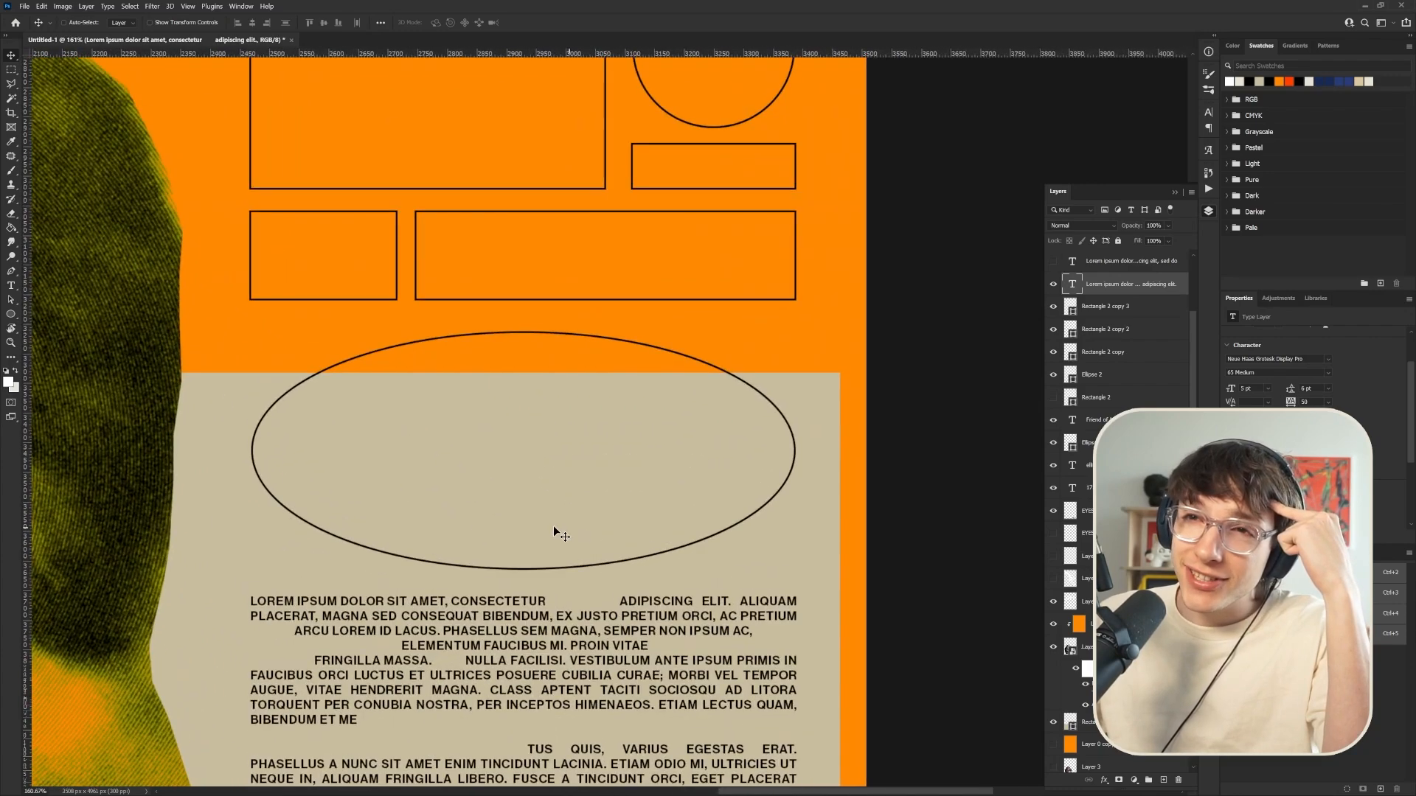
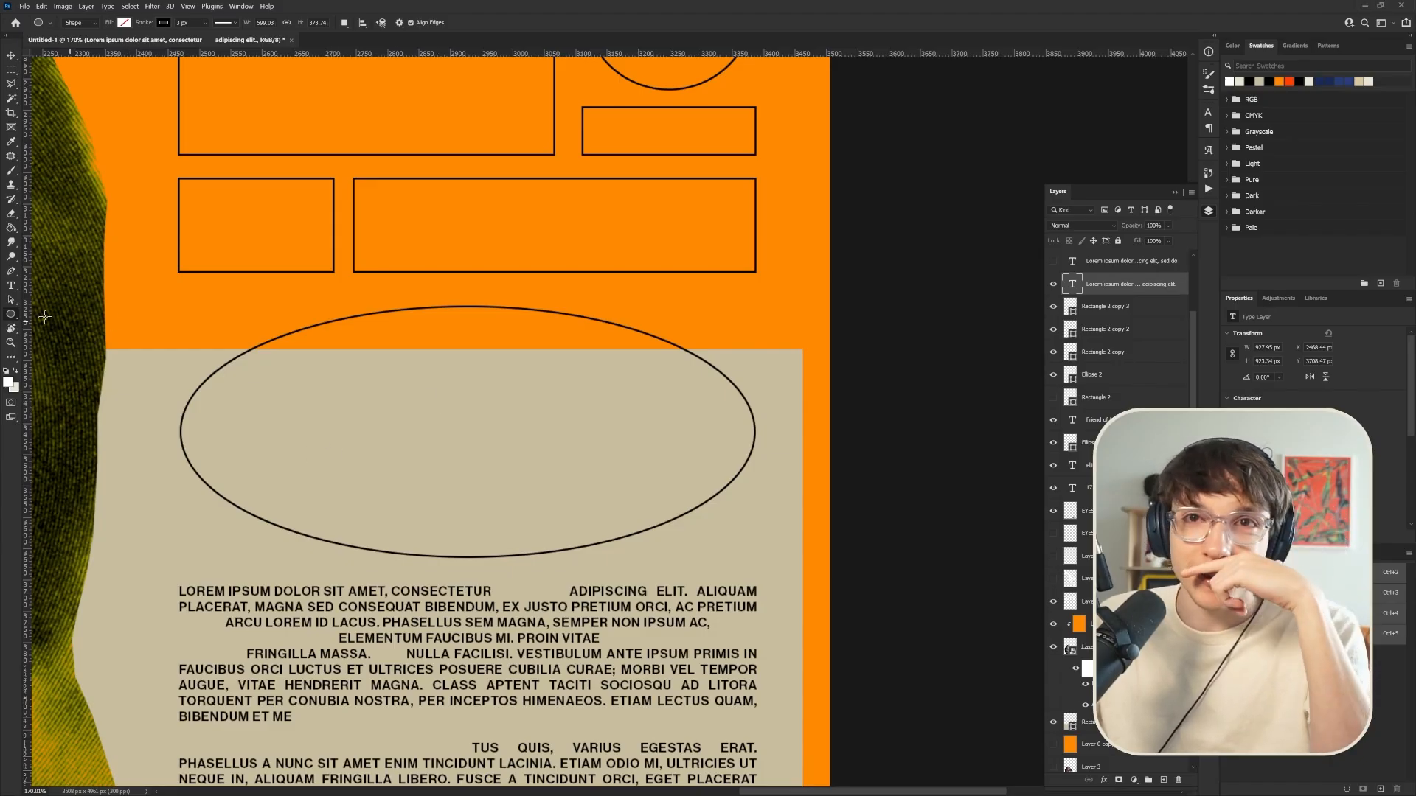
scroll(225, 383, "down", 3)
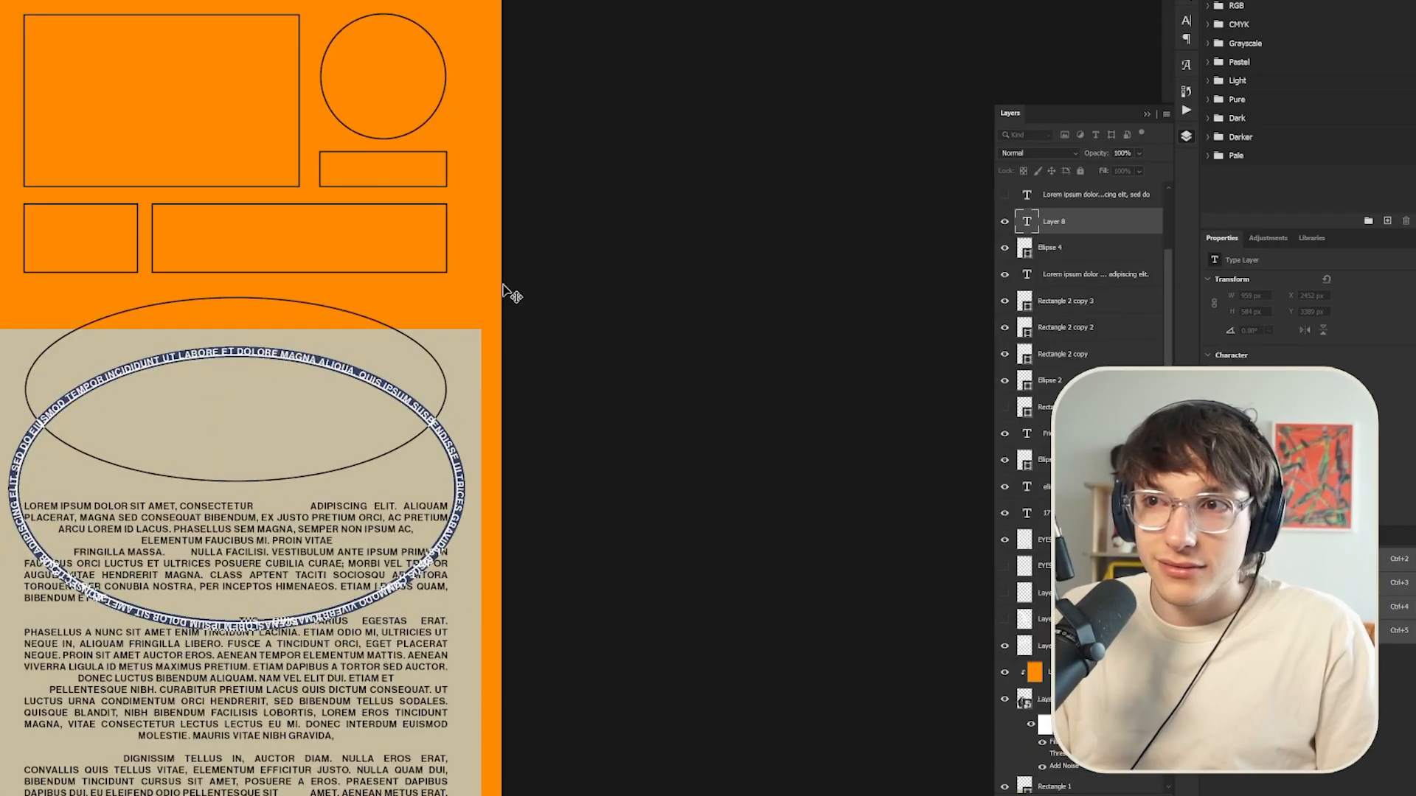
key("ctrl+Return")
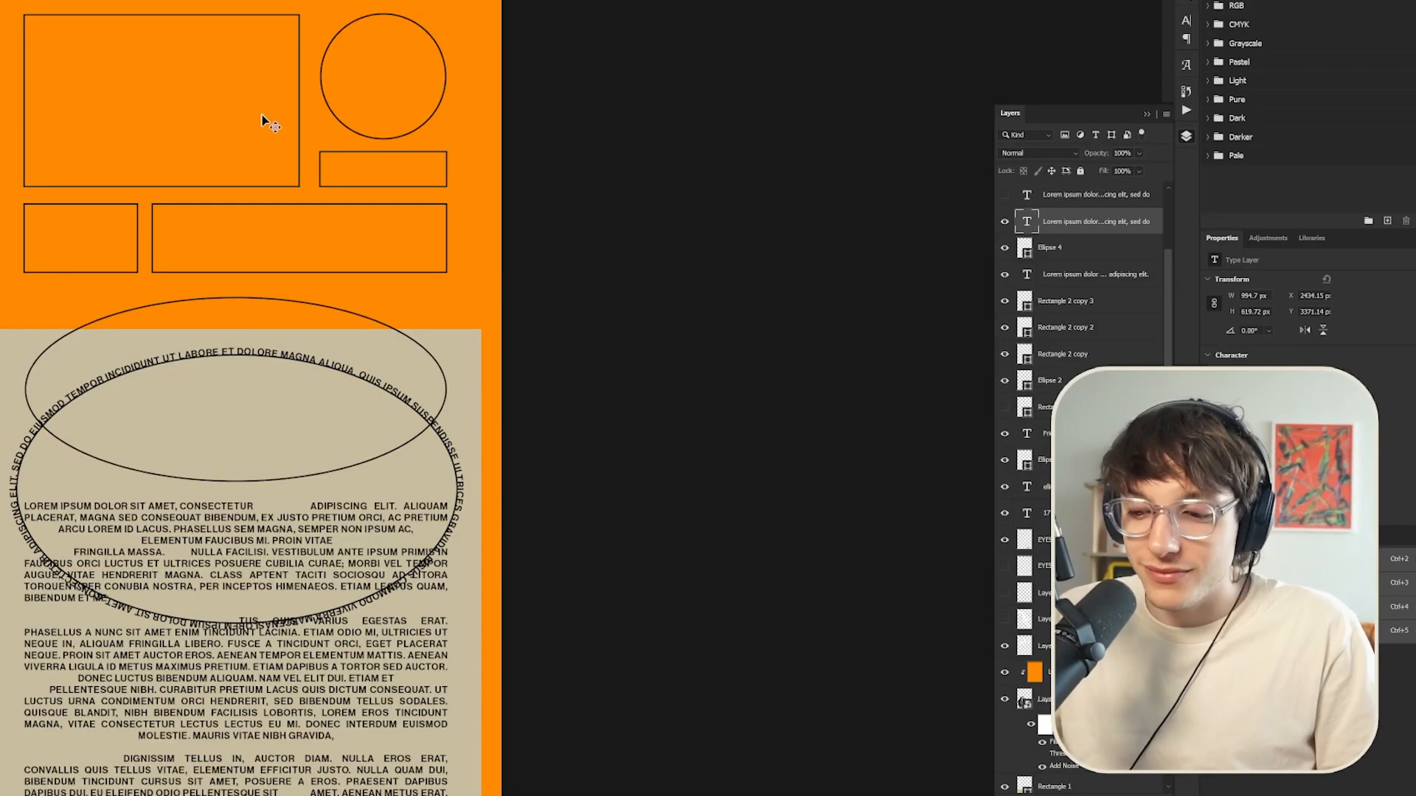
key("Delete")
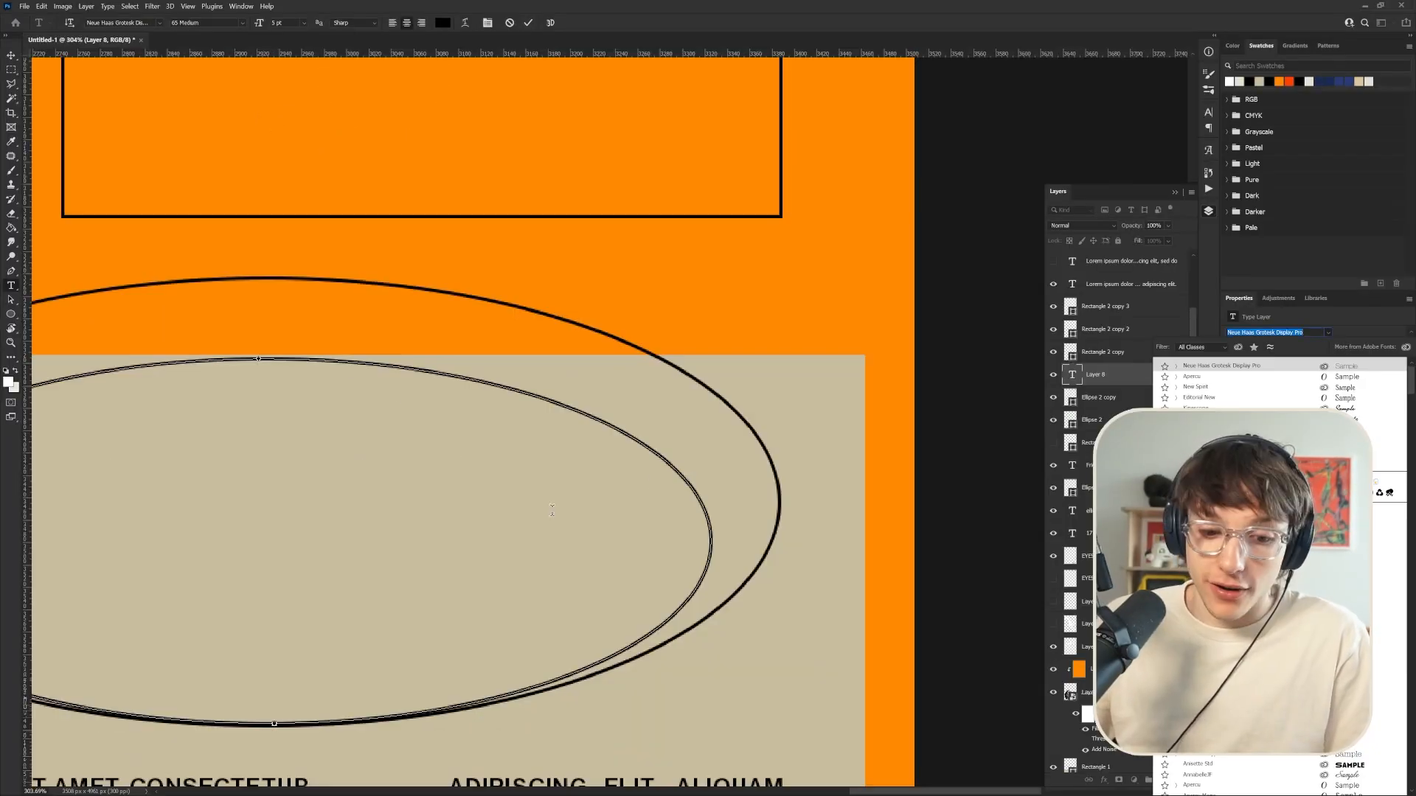
Add "Forever in my Heart" along the inner ellipse path in Adobe Garamond Pro Italic at 20 pt
type("garamo")
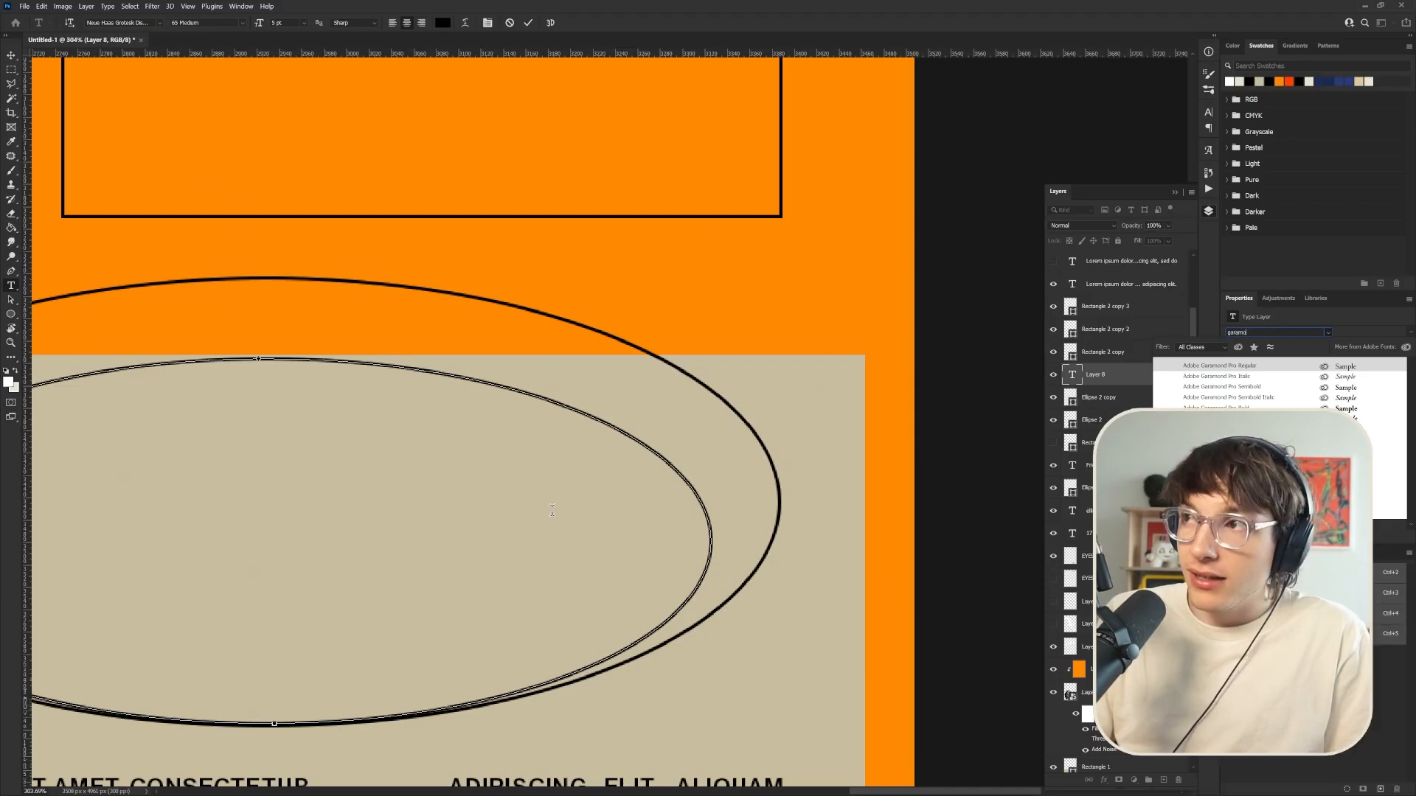
key("Down")
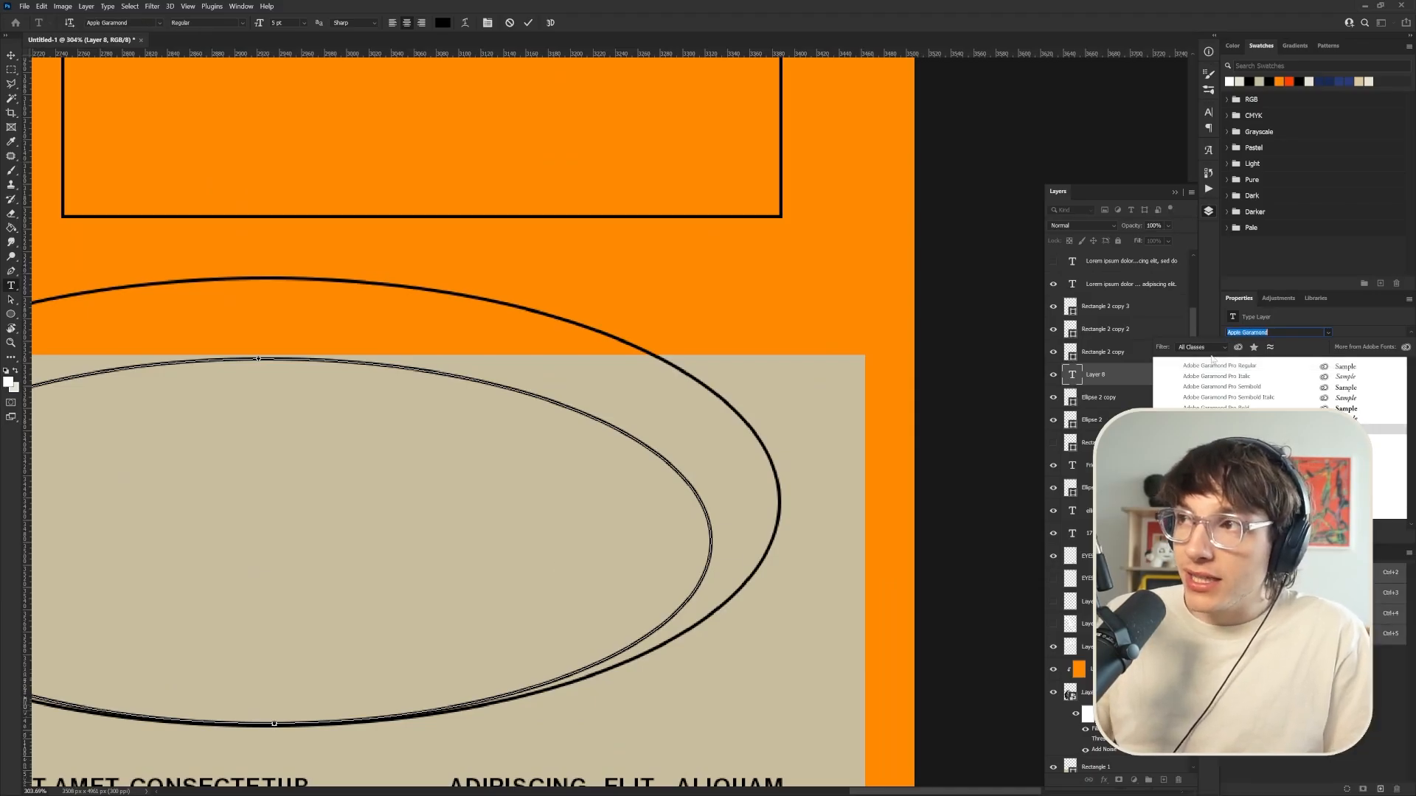
key("Return")
scroll(885, 454, "down", 4)
scroll(570, 407, "up", 2)
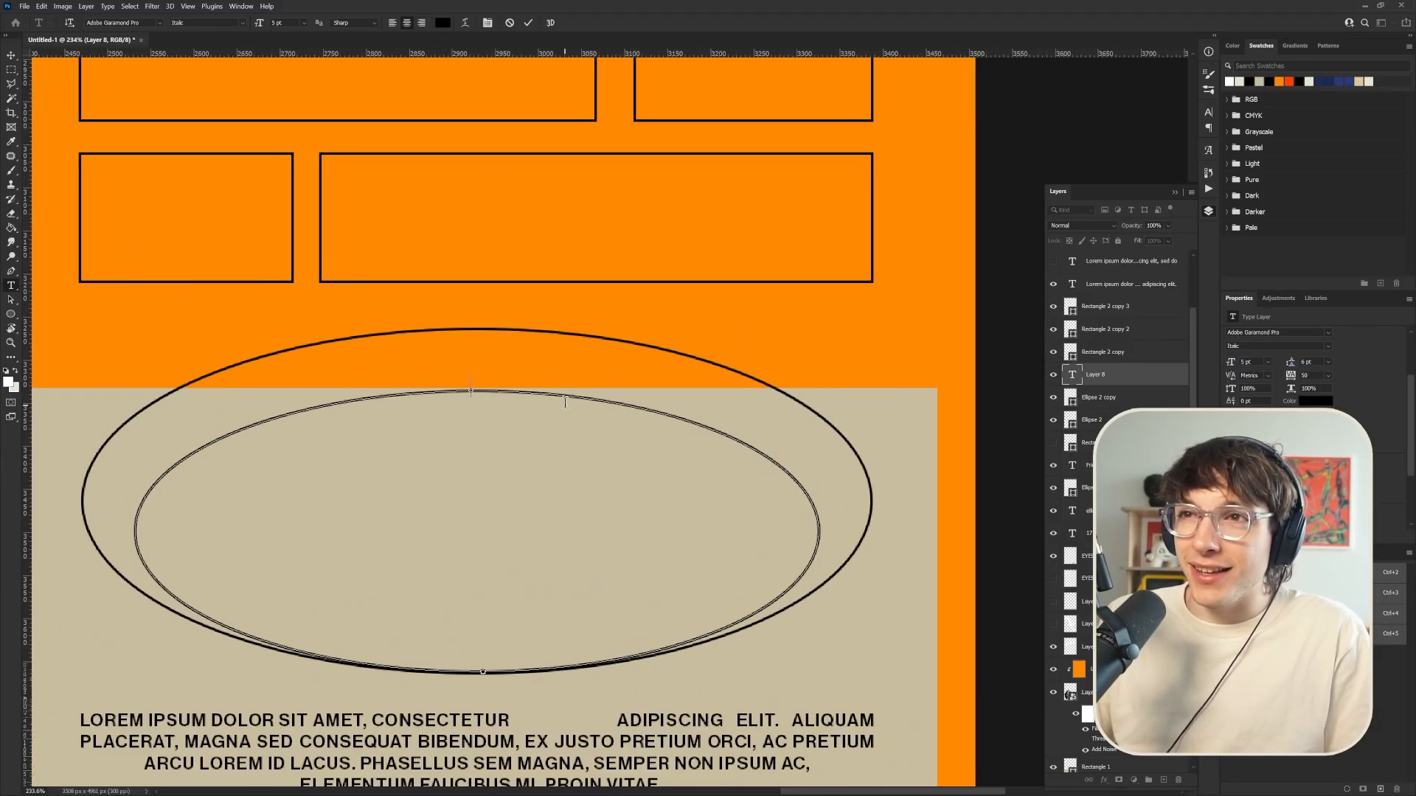
type("REVER IN MY HE")
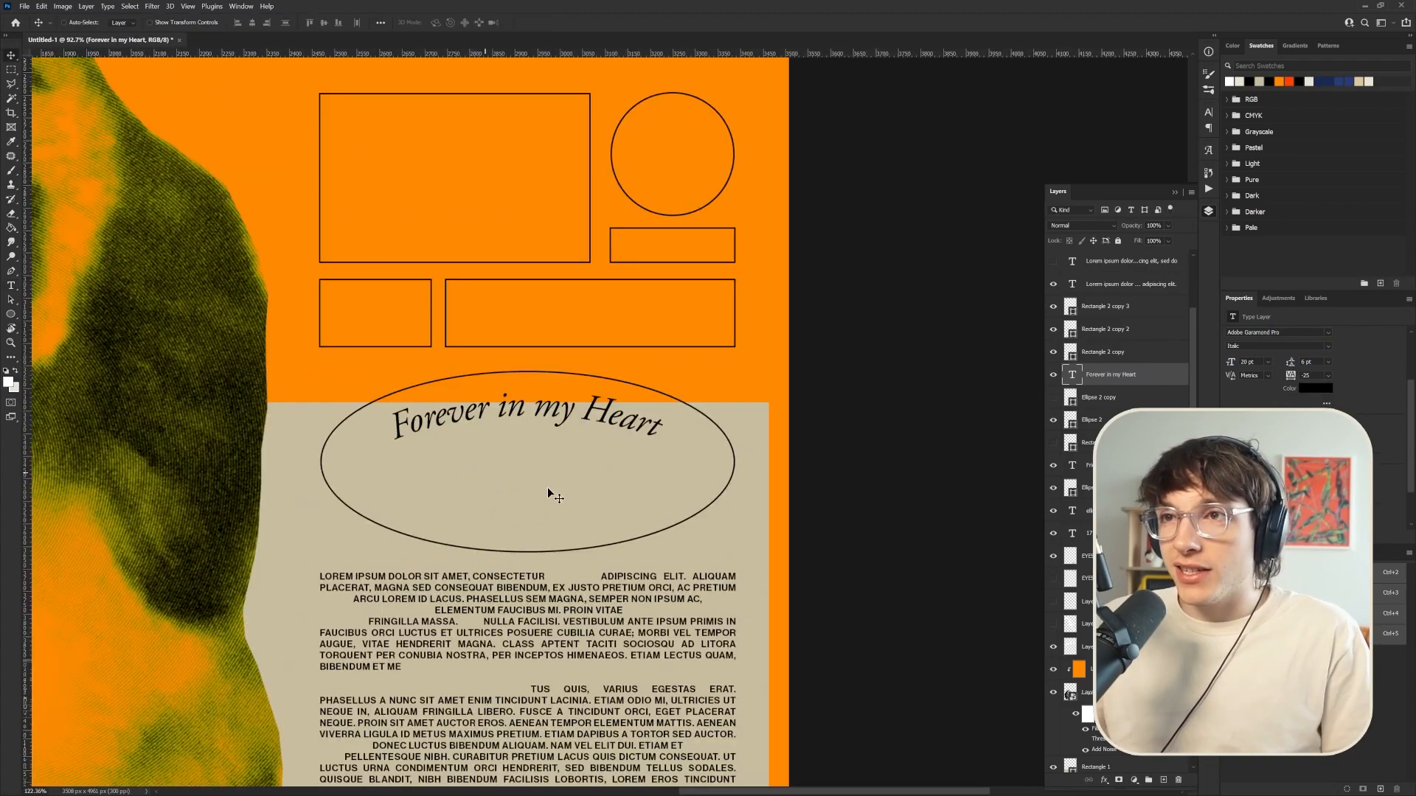
Scale the heart-shaped hands image between the curved text and "Always" to about 325 by 168 px
scroll(543, 525, "down", 6)
scroll(536, 525, "up", 3)
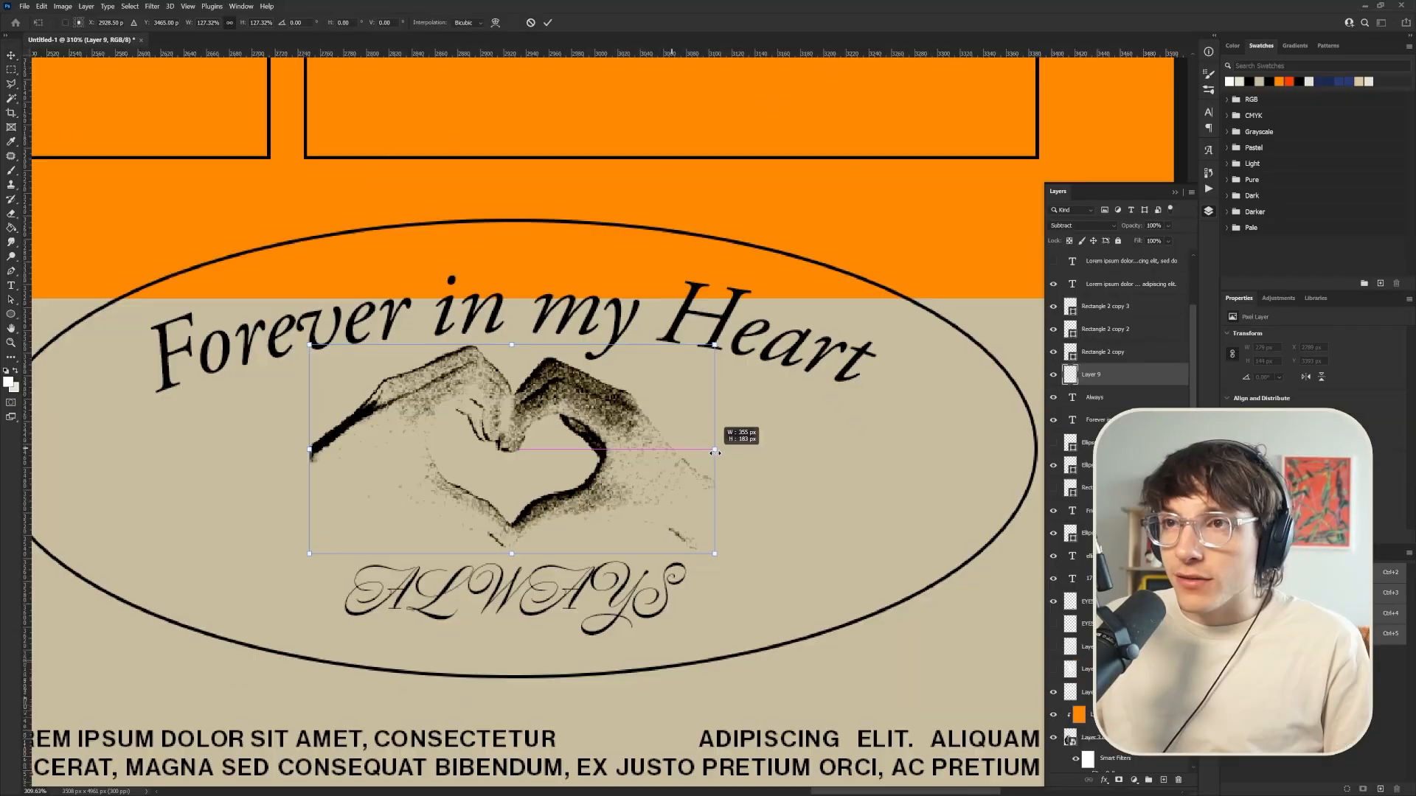
left_click_drag(709, 452, 697, 450)
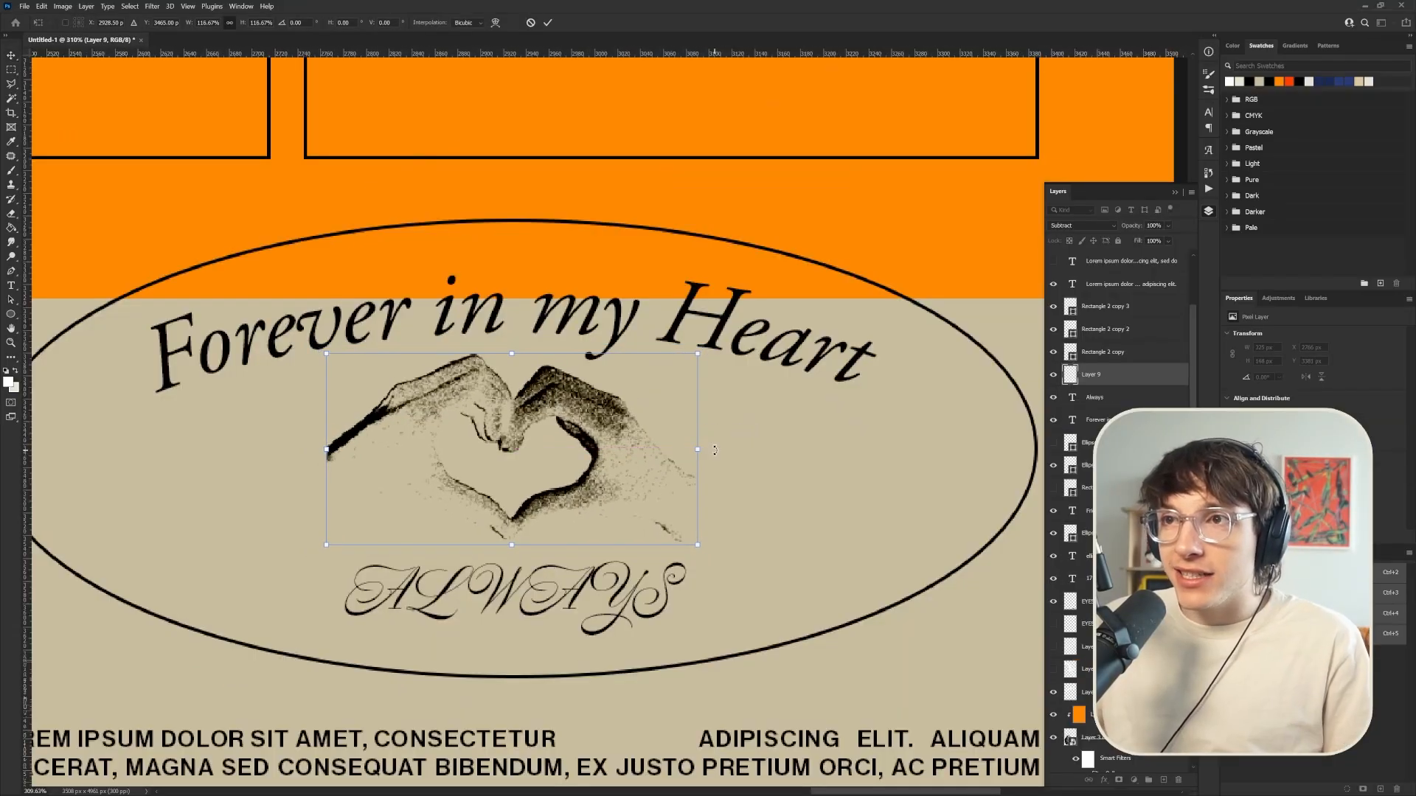
key("Return")
scroll(699, 450, "down", 5)
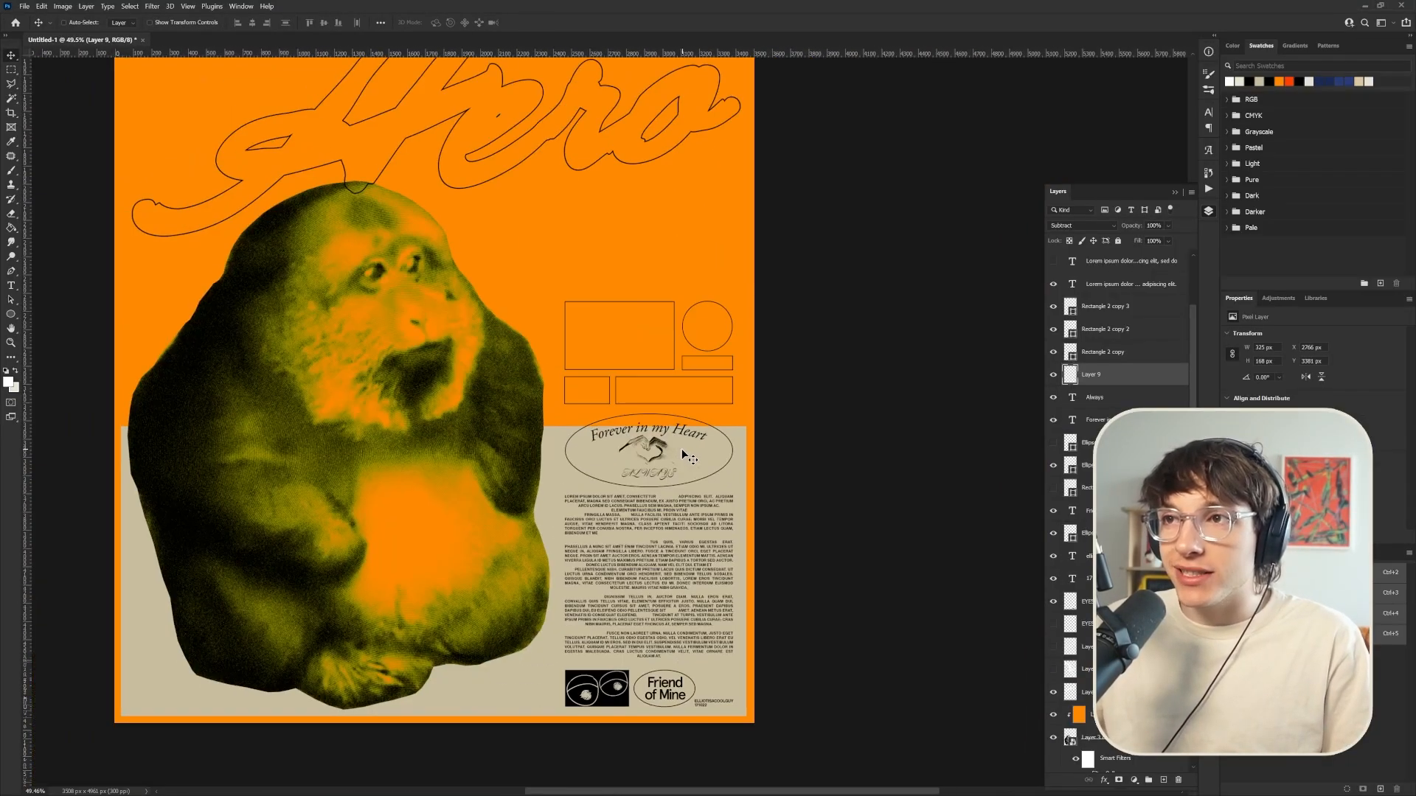
Examine the oval heart badge within the poster and the empty placeholder shapes above it
scroll(637, 448, "up", 3)
scroll(637, 448, "up", 1)
scroll(620, 605, "down", 6)
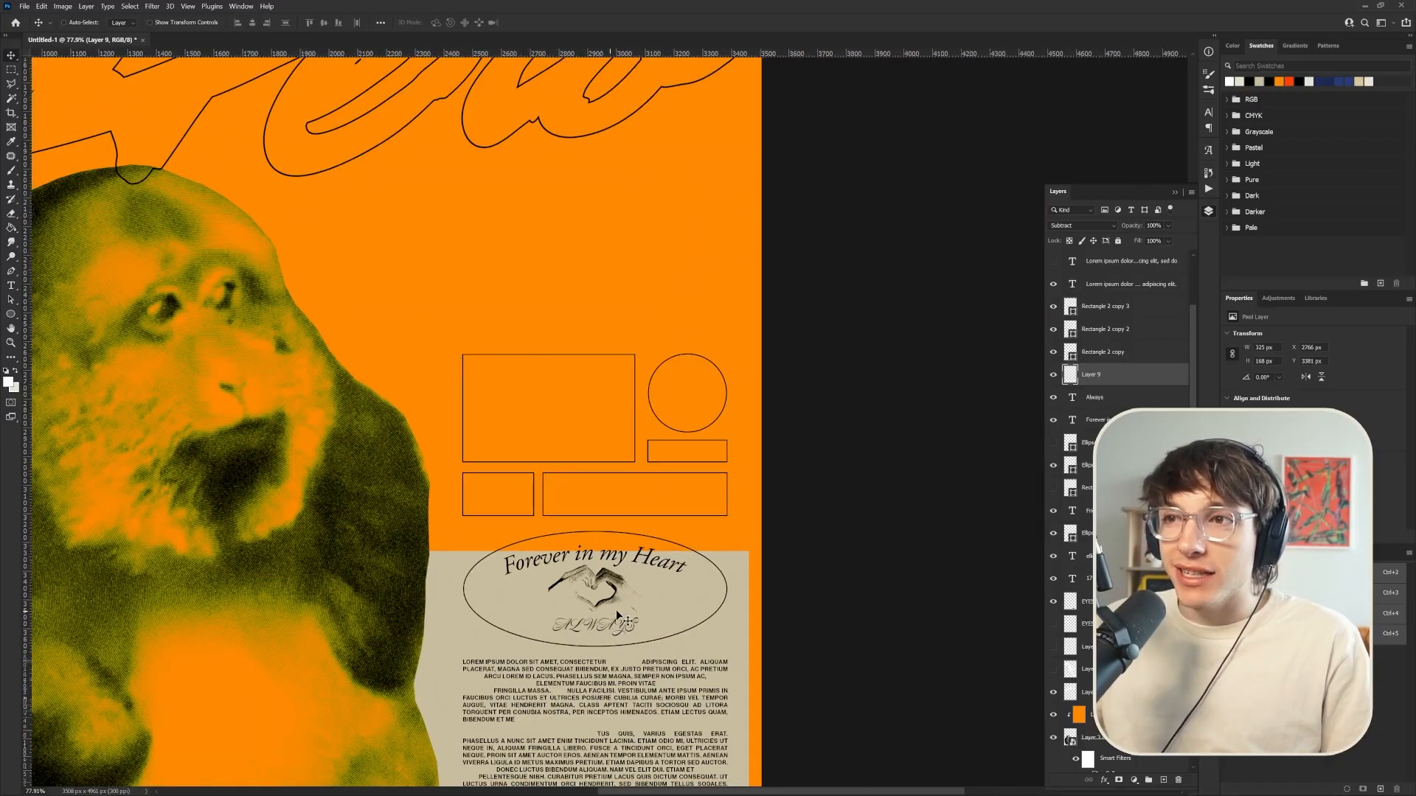
scroll(623, 638, "up", 6)
scroll(568, 522, "down", 1)
scroll(568, 522, "down", 6)
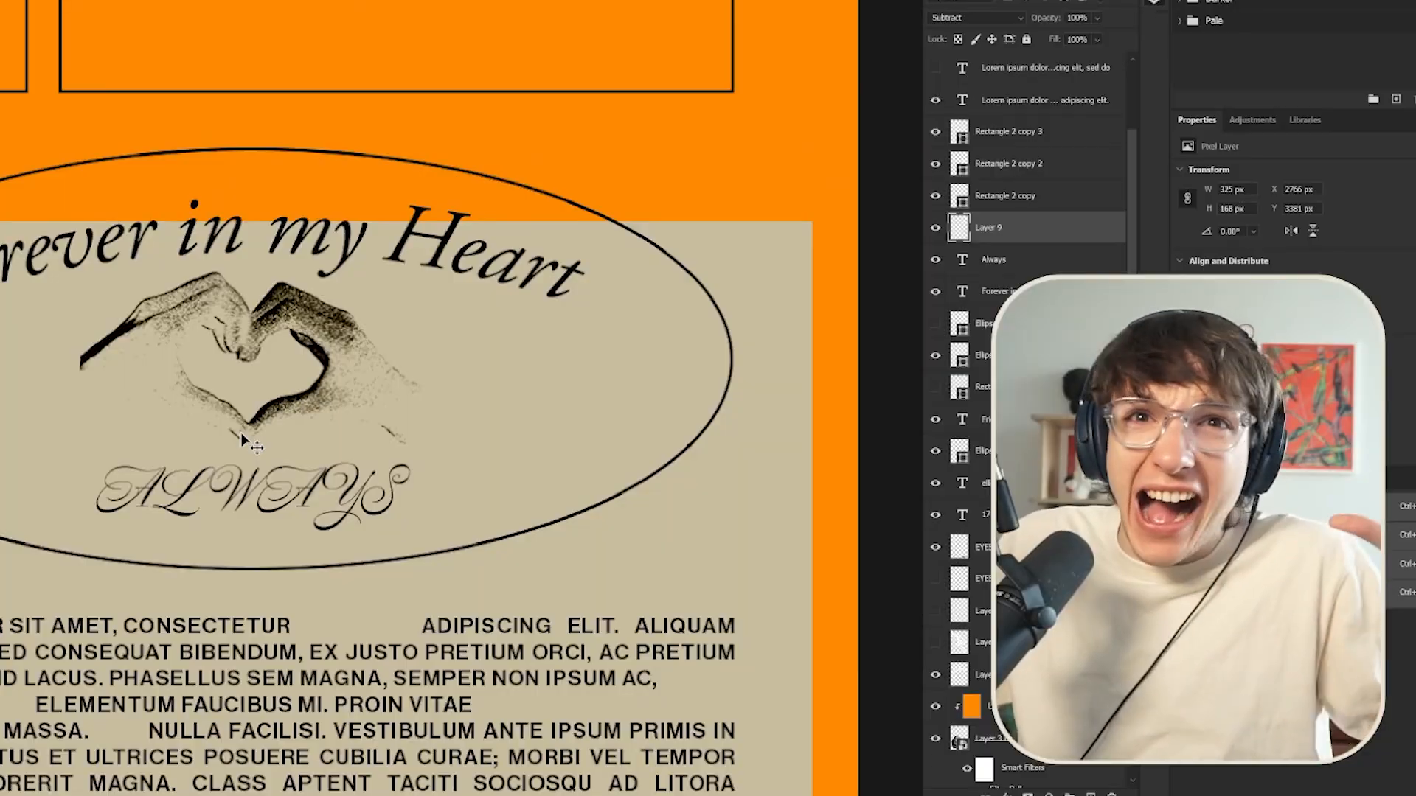
scroll(729, 632, "down", 3)
scroll(603, 590, "up", 3)
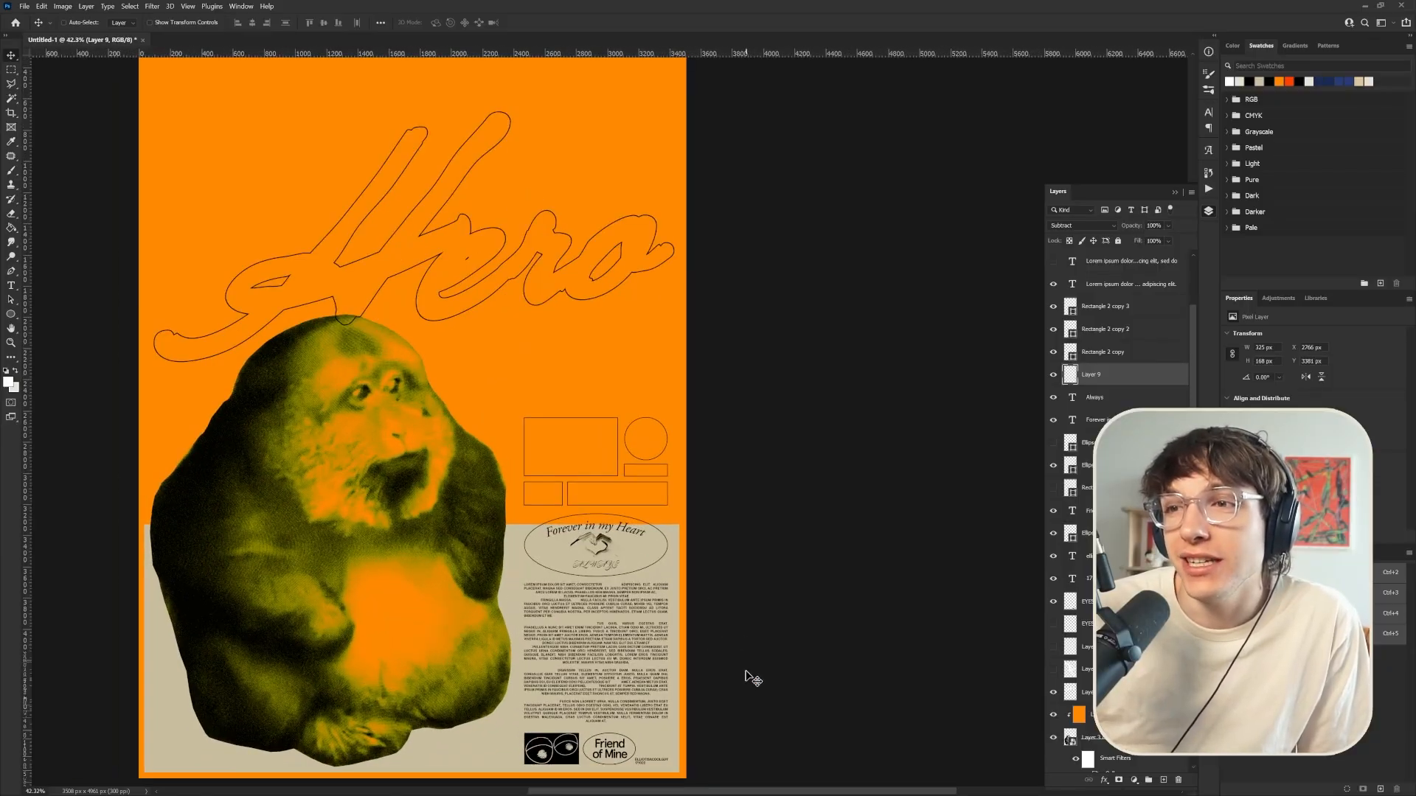
scroll(673, 465, "up", 4)
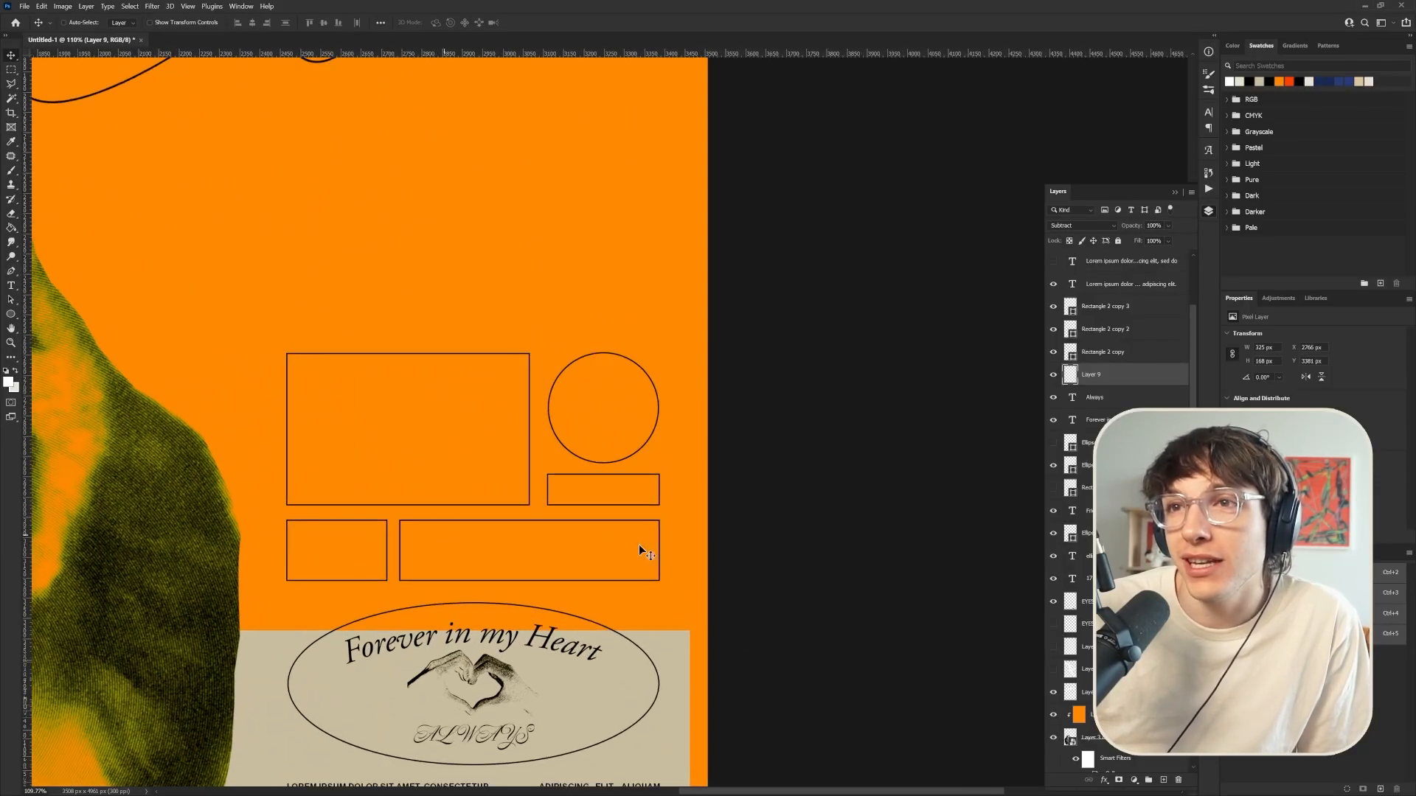
scroll(316, 547, "up", 3)
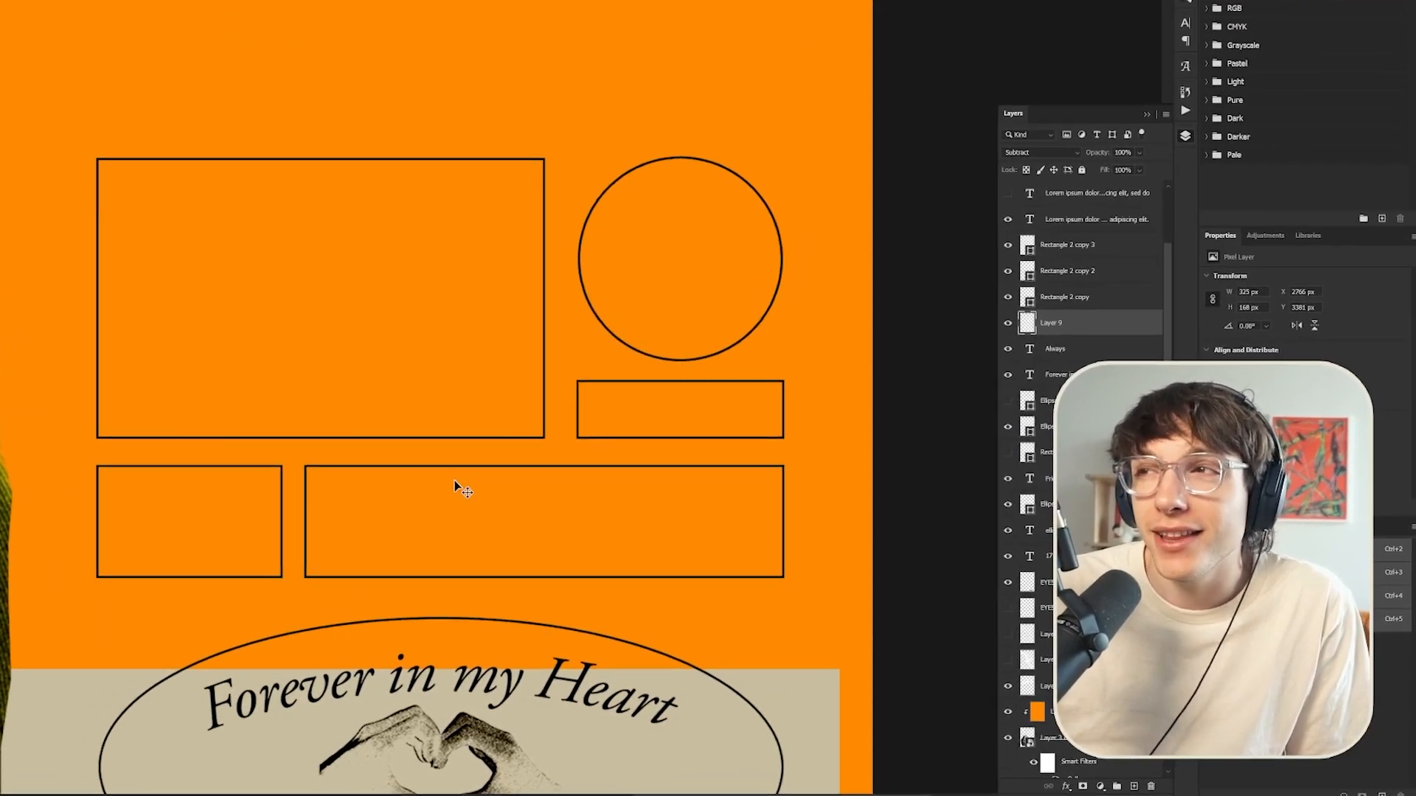
Place a stroked outline of the monkey, about 297 by 372 px, in the large rectangle and thicken its stroke to match the frames
scroll(472, 465, "down", 3)
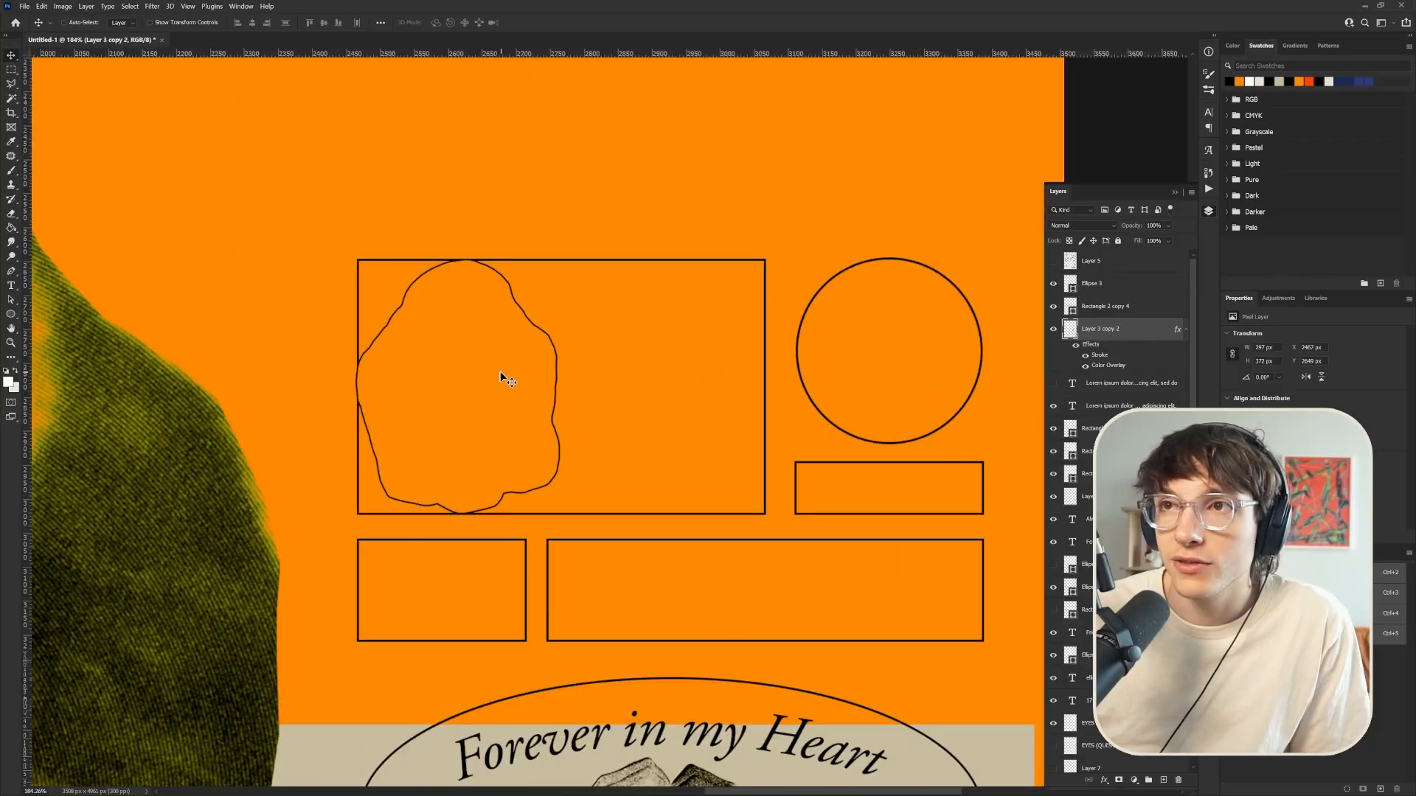
scroll(500, 370, "up", 2)
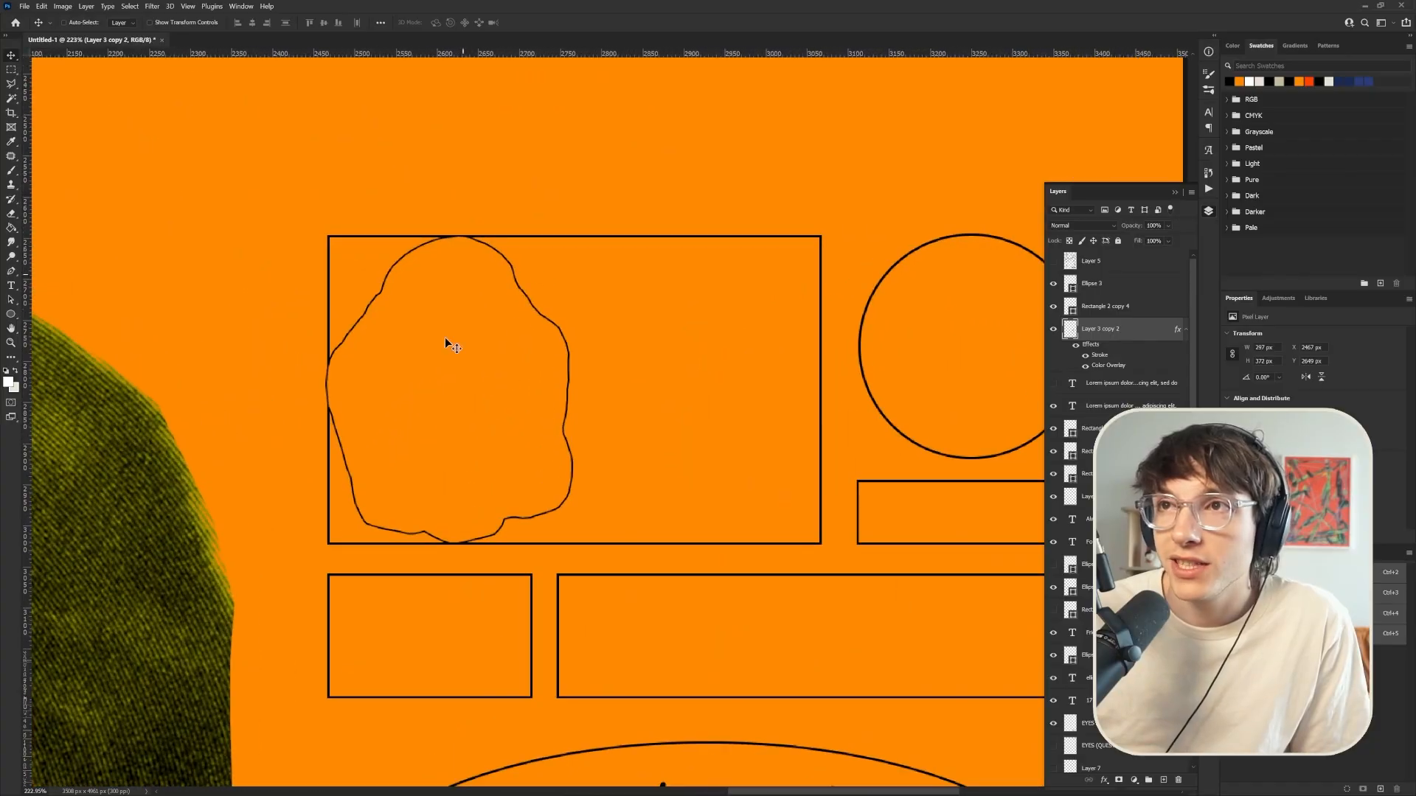
double_click(1099, 355)
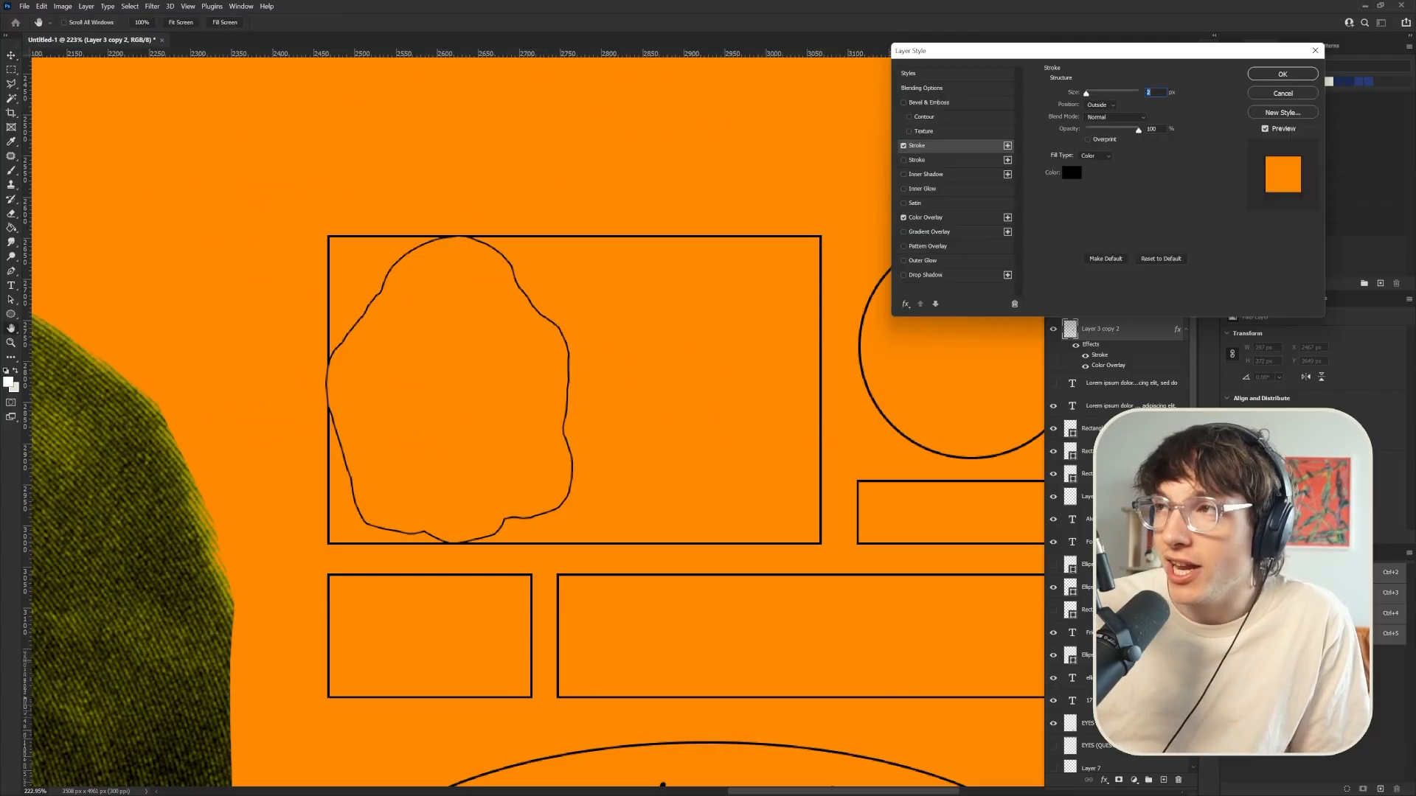
key("Return")
scroll(591, 395, "down", 5)
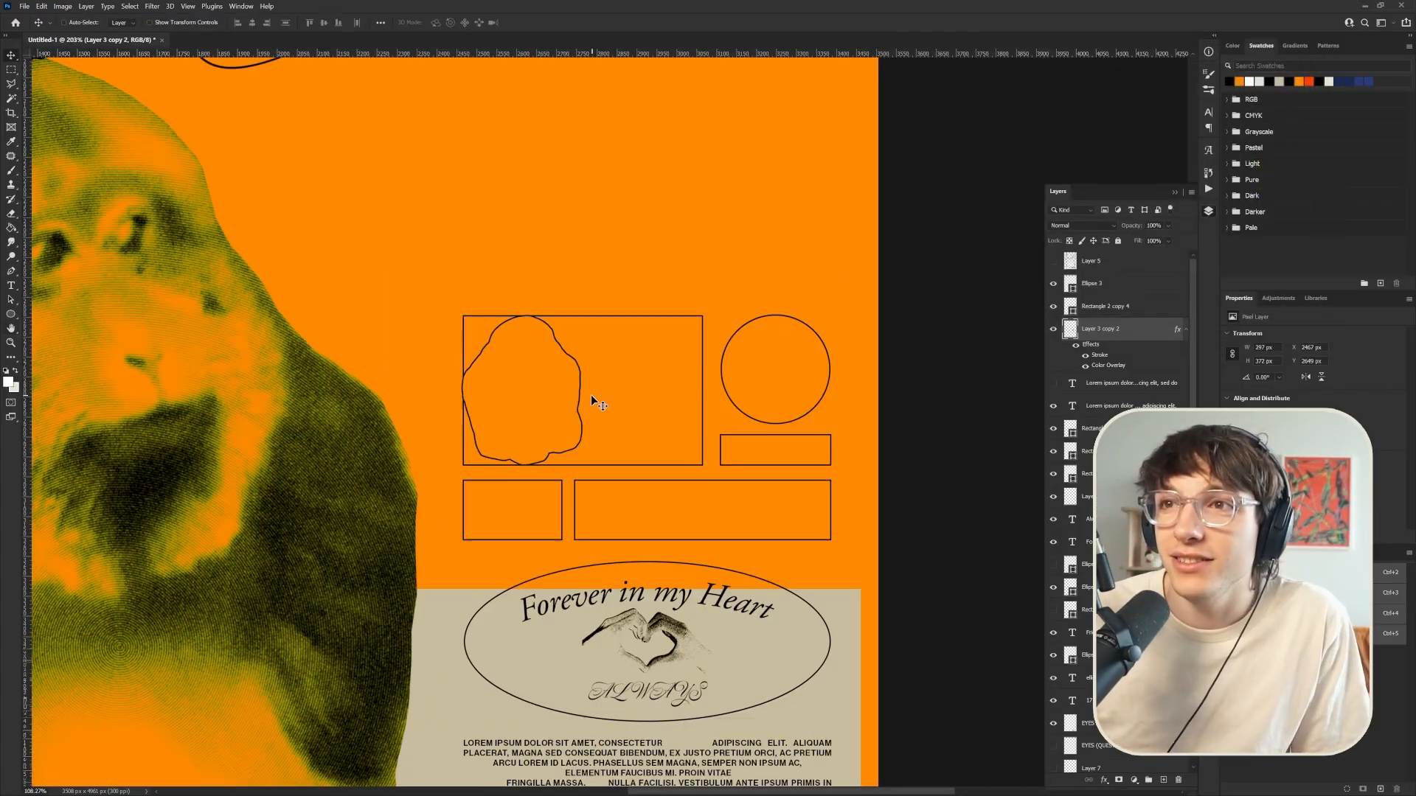
Duplicate the monkey outline beside the original and hide the large rectangle around them
scroll(596, 400, "down", 3)
scroll(582, 369, "up", 3)
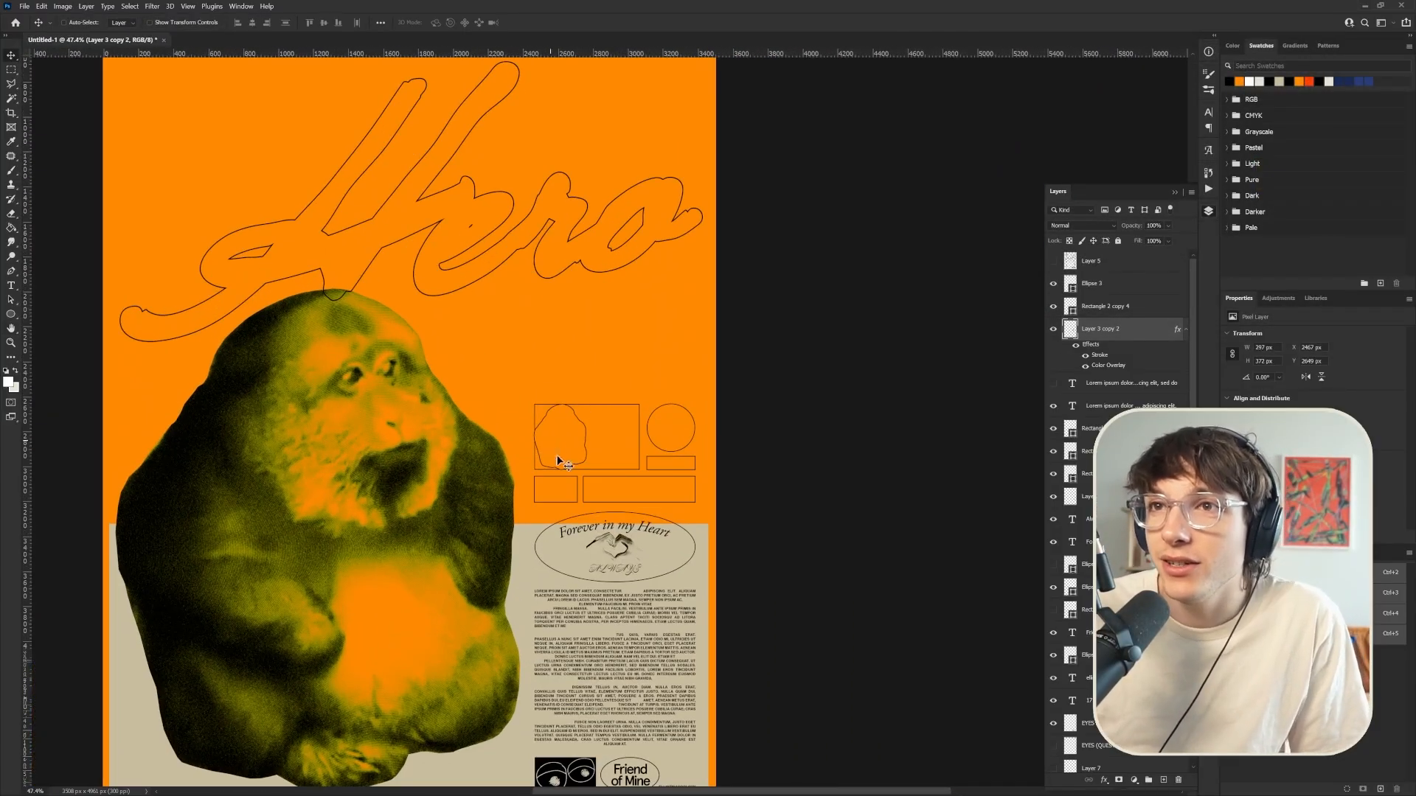
scroll(558, 461, "up", 8)
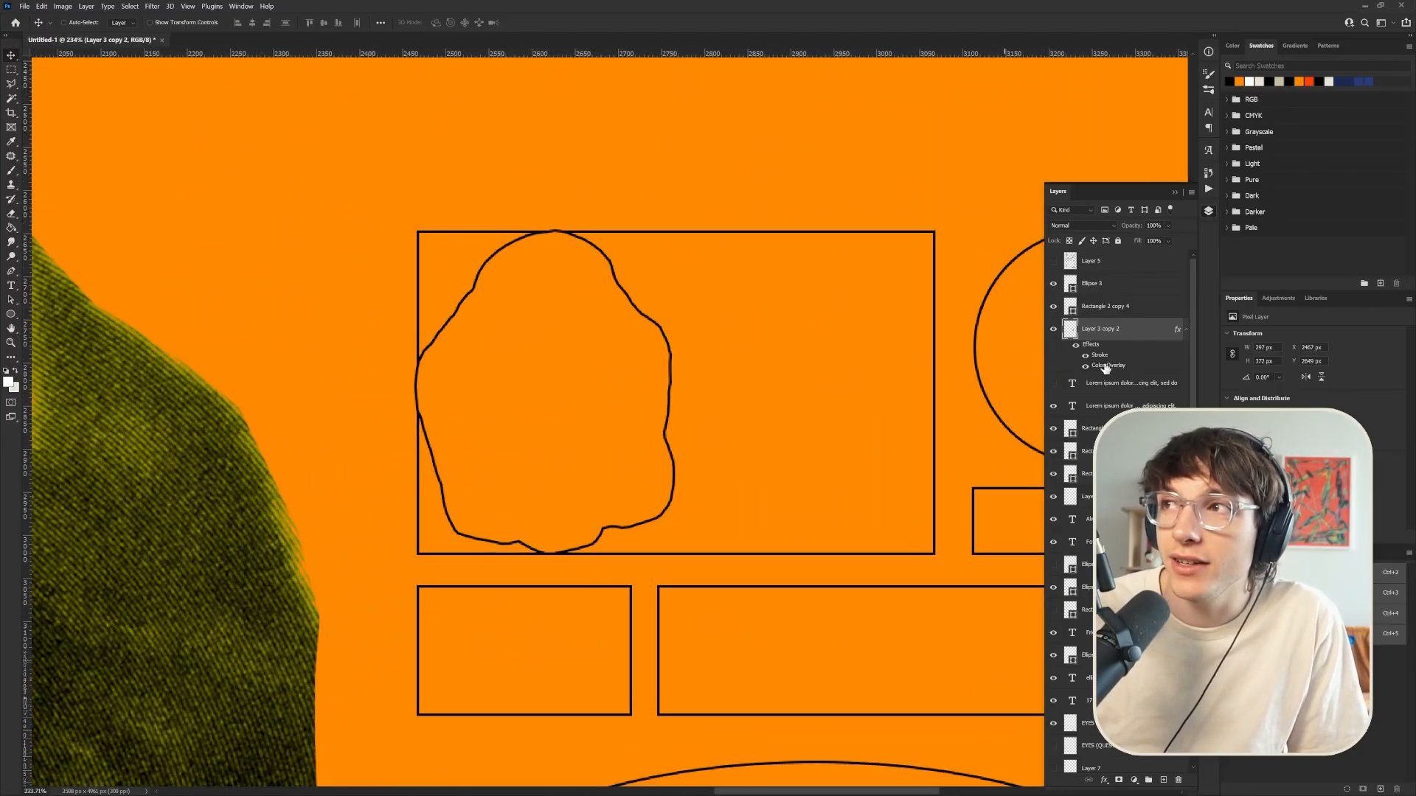
left_click_drag(575, 392, 851, 380)
scroll(895, 480, "down", 10)
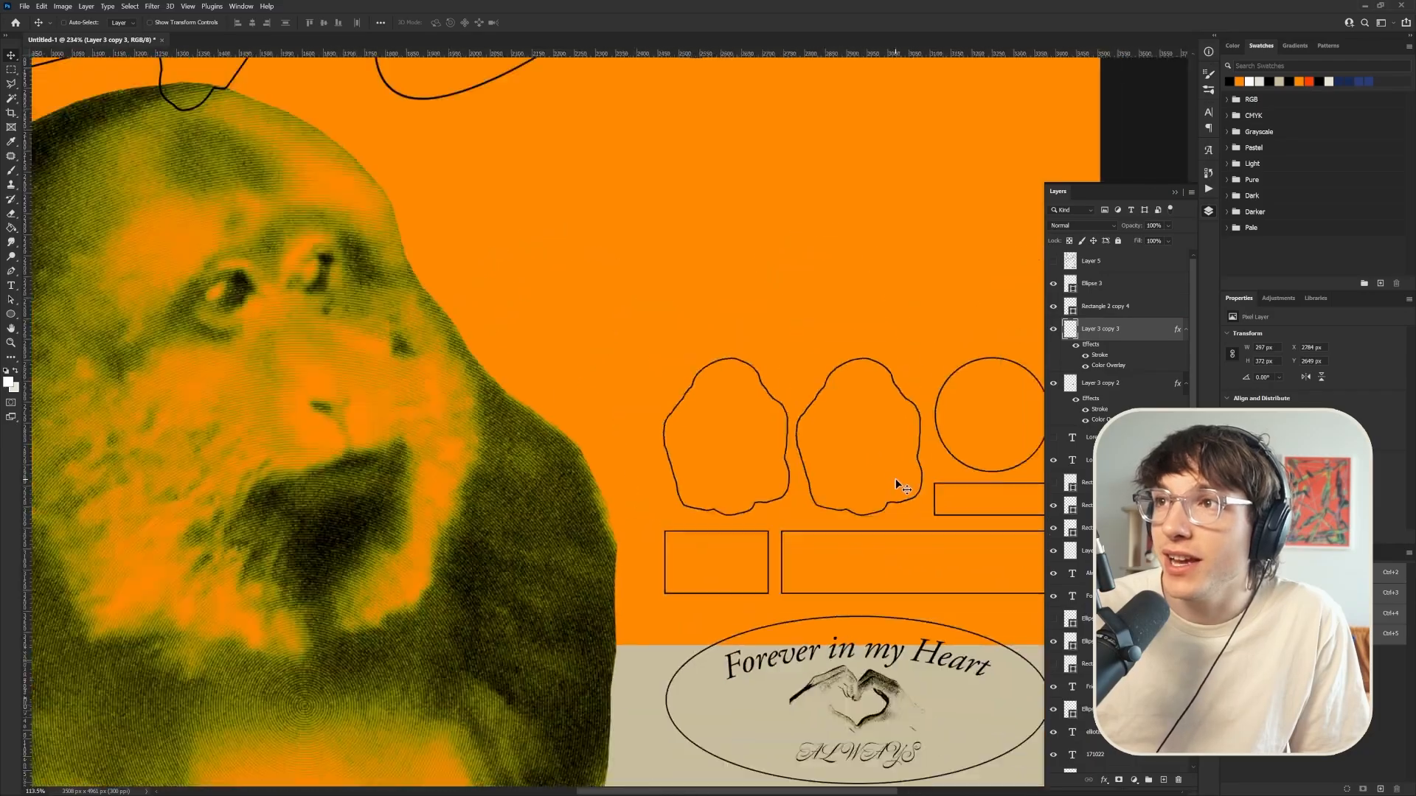
scroll(988, 532, "up", 3)
scroll(993, 531, "down", 4)
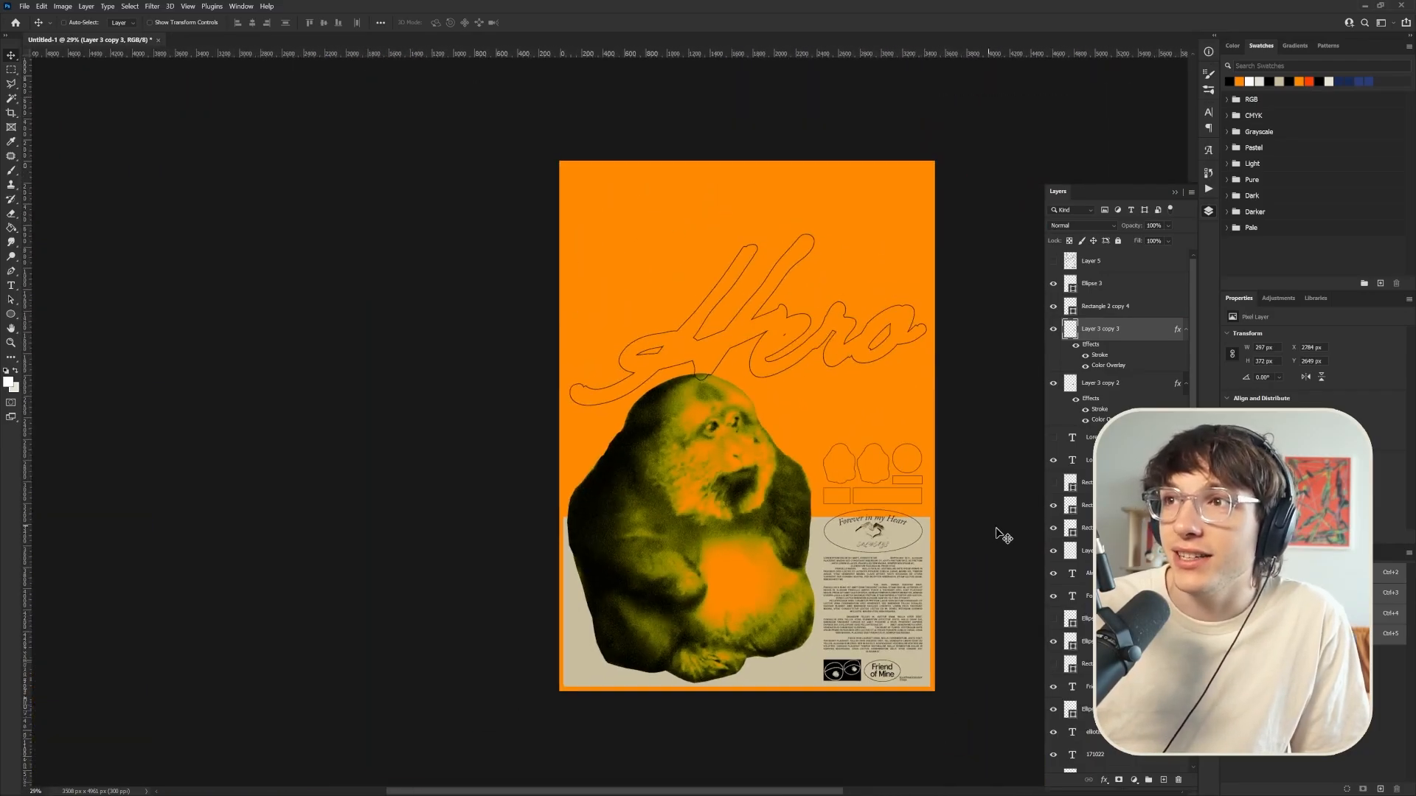
Nest two smaller copies of the monkey outline inside the duplicated one, making the innermost about 159 by 198 px
scroll(995, 533, "up", 3)
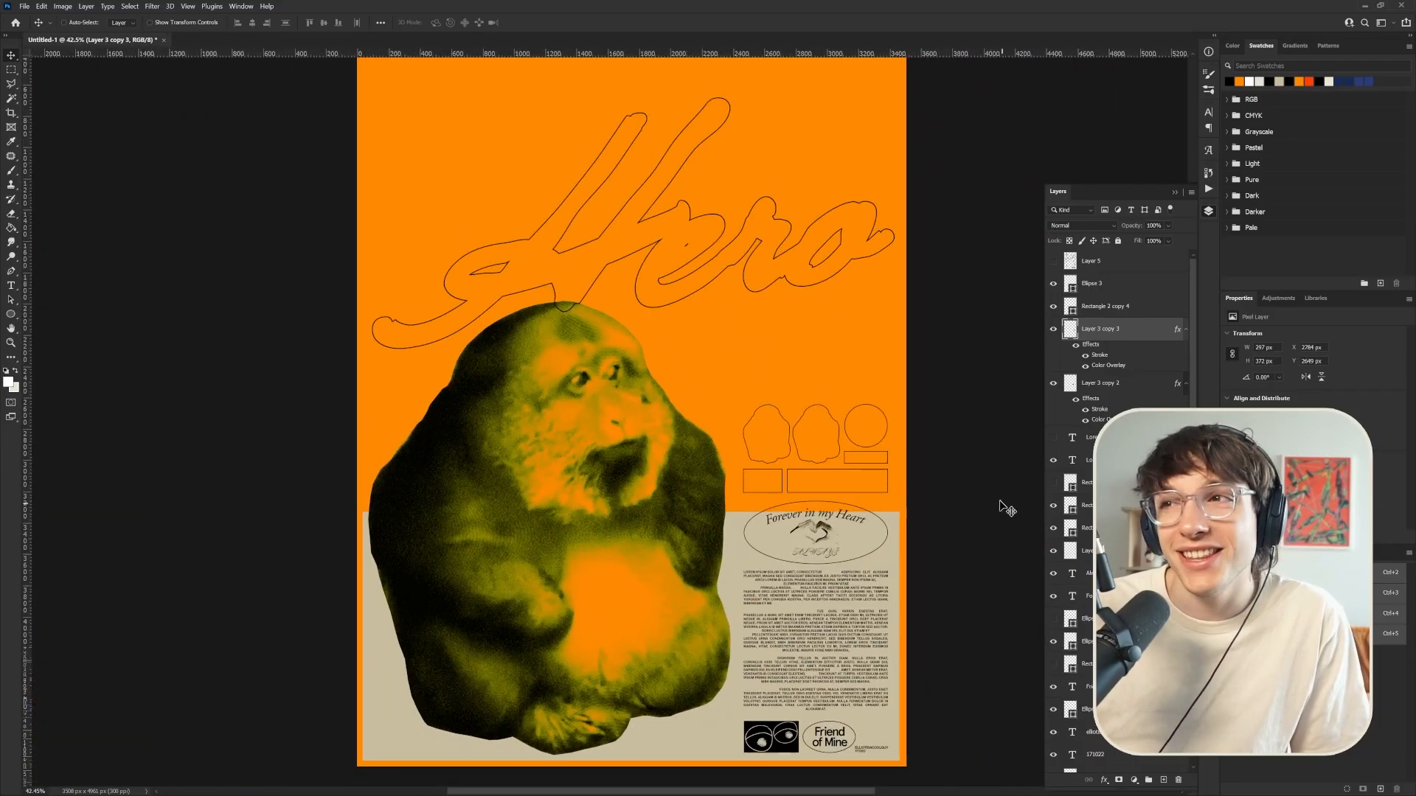
scroll(976, 426, "up", 2)
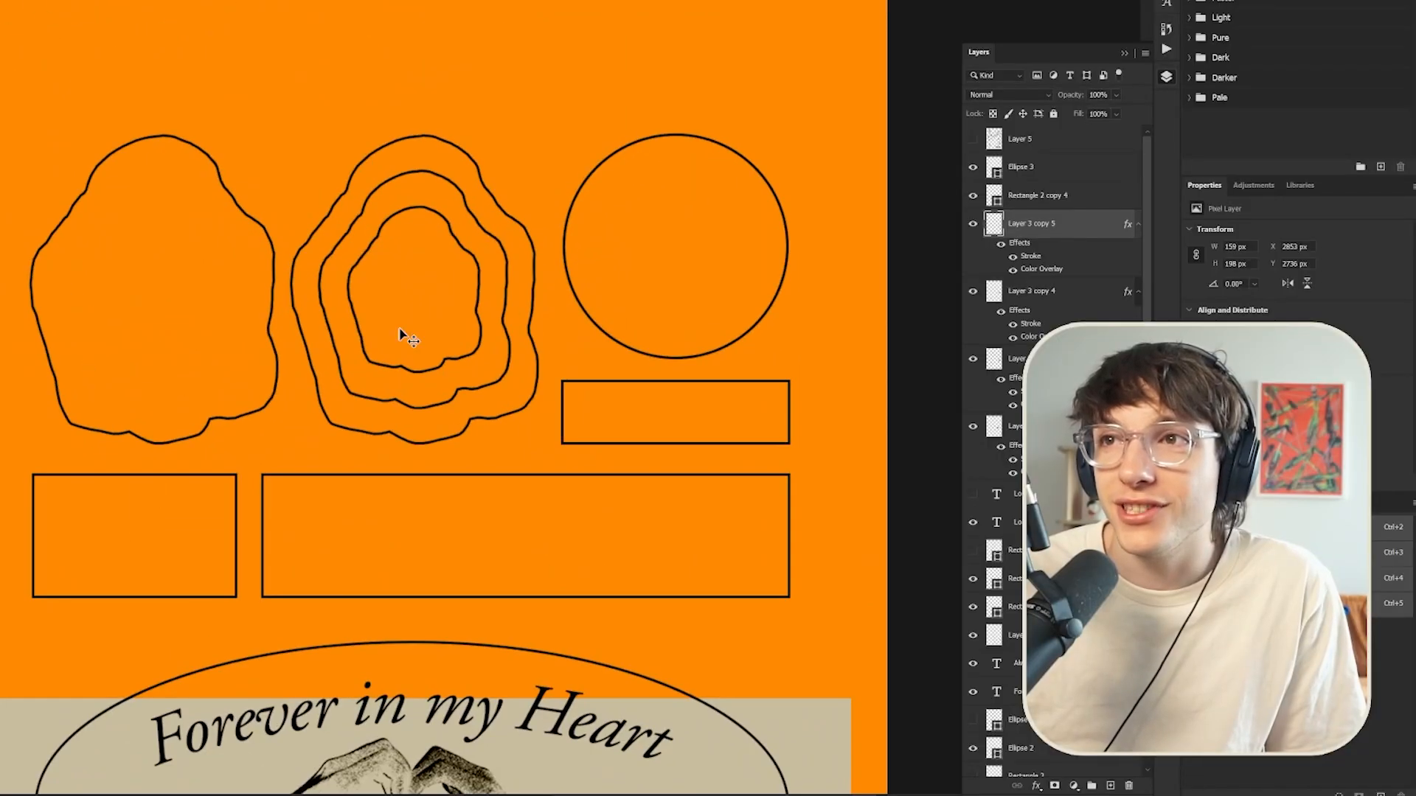
scroll(440, 366, "down", 2)
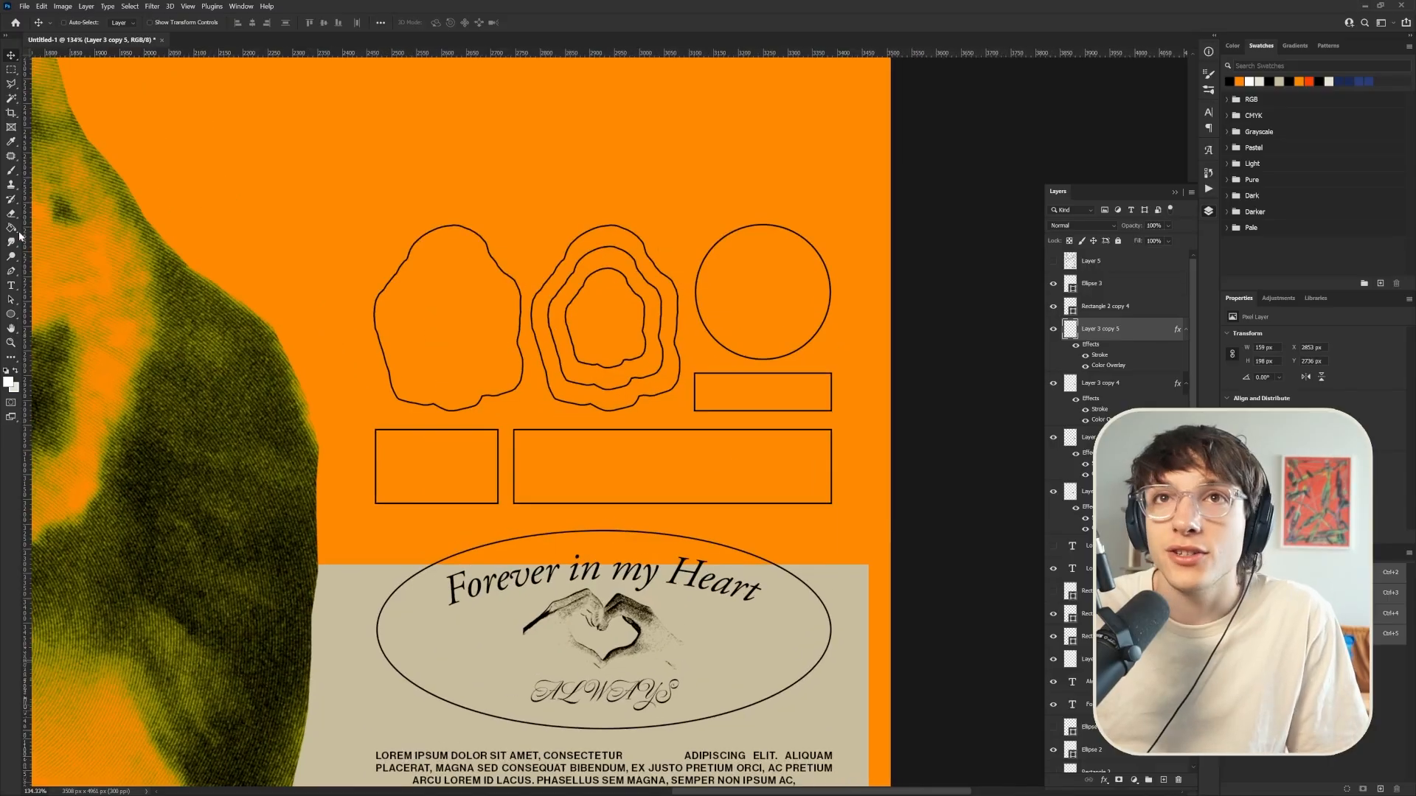
Add the bold caption "A LOVING TRIBUTE" in the wide rectangle and give it a 1 px black outside stroke
left_click(11, 286)
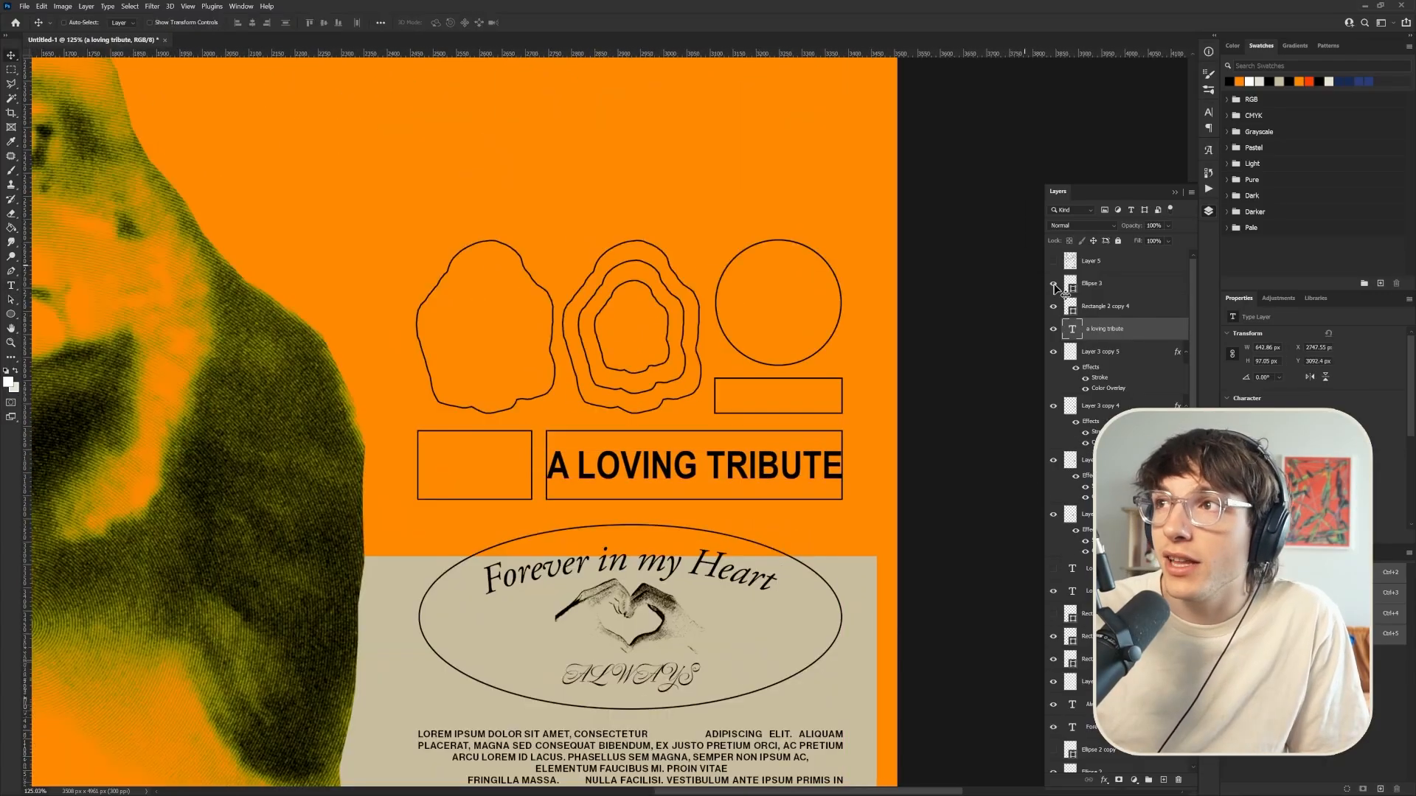
right_click(1097, 330)
left_click(1133, 297)
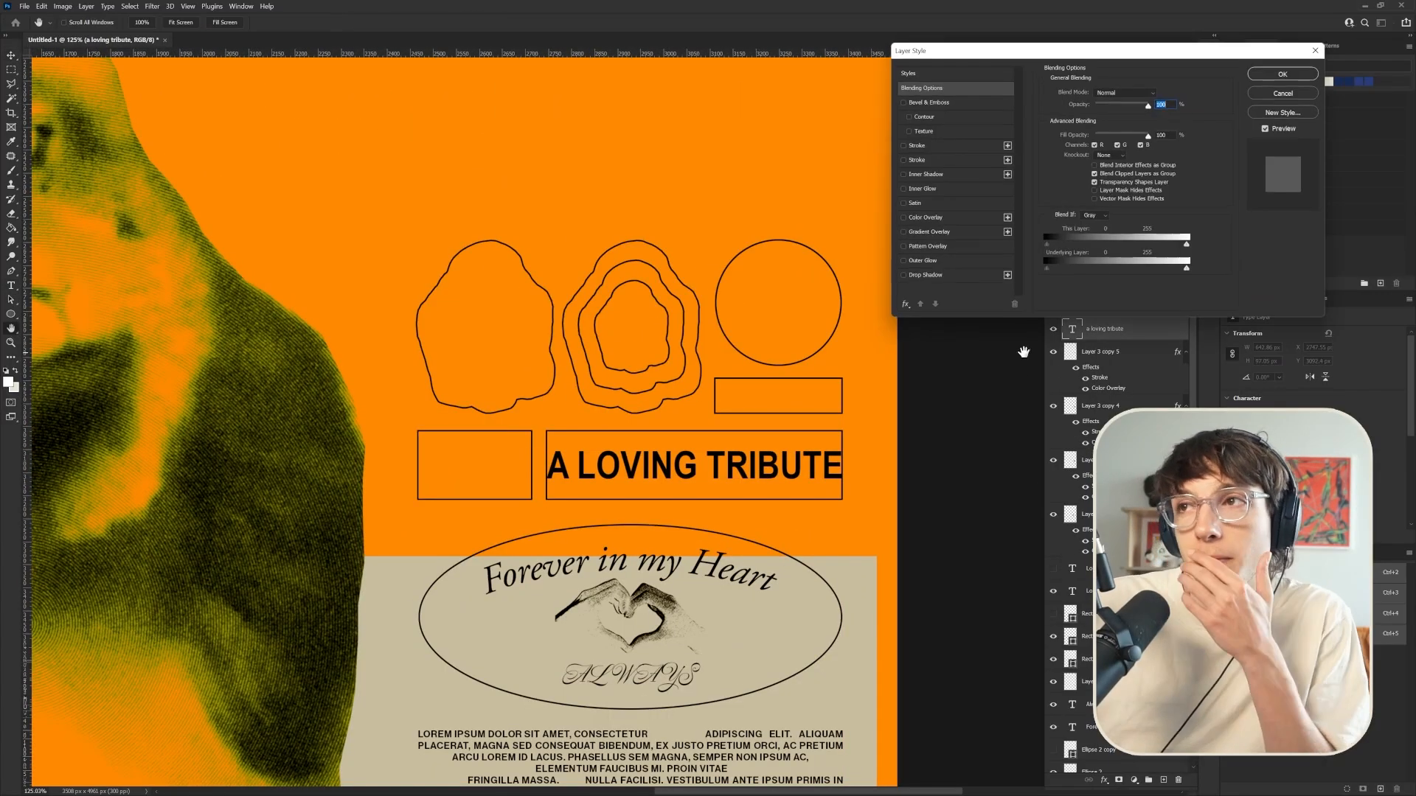
left_click(924, 146)
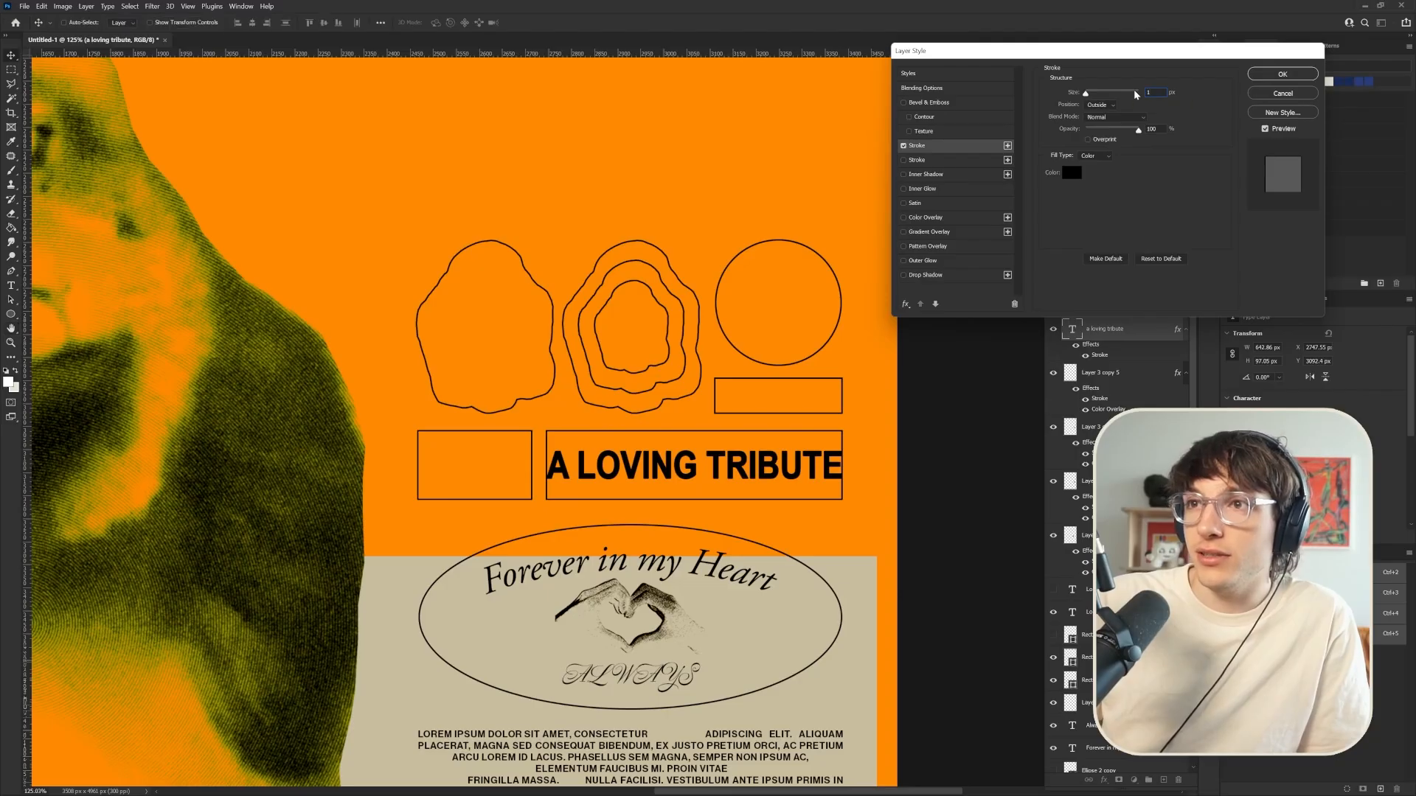
key("Return")
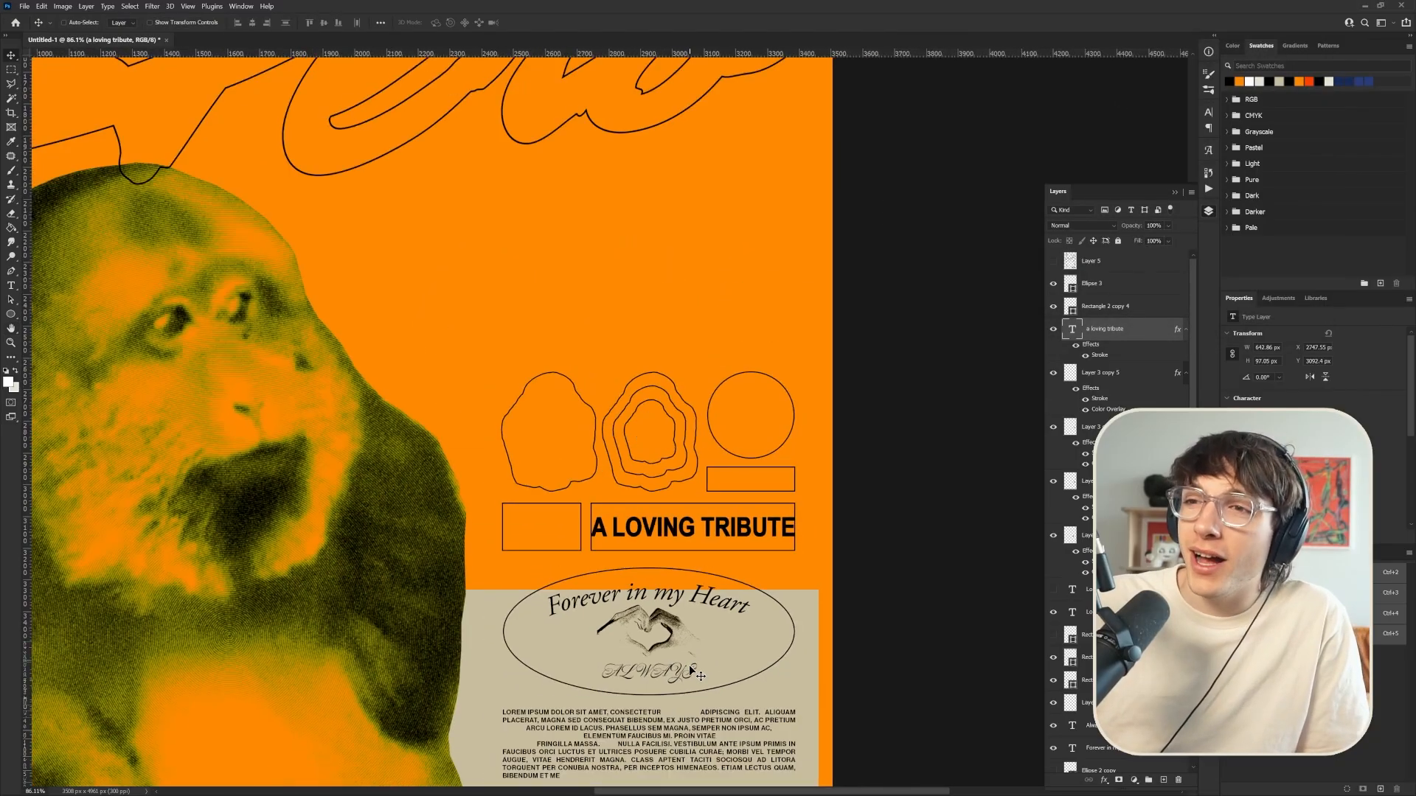
Replace the script word "Always" under the heart-shaped hands with "ALIVE"
scroll(689, 669, "down", 6)
scroll(691, 671, "up", 8)
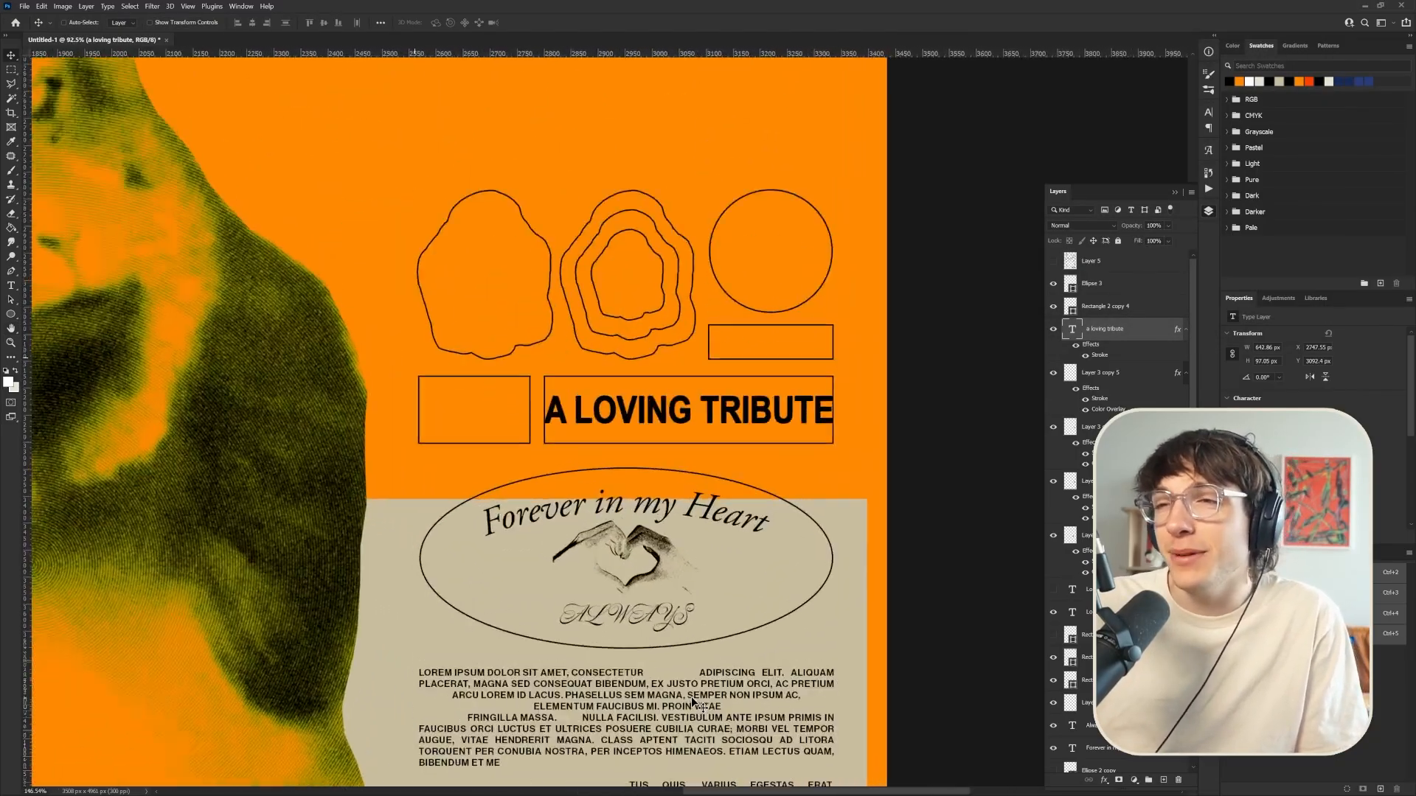
key("t")
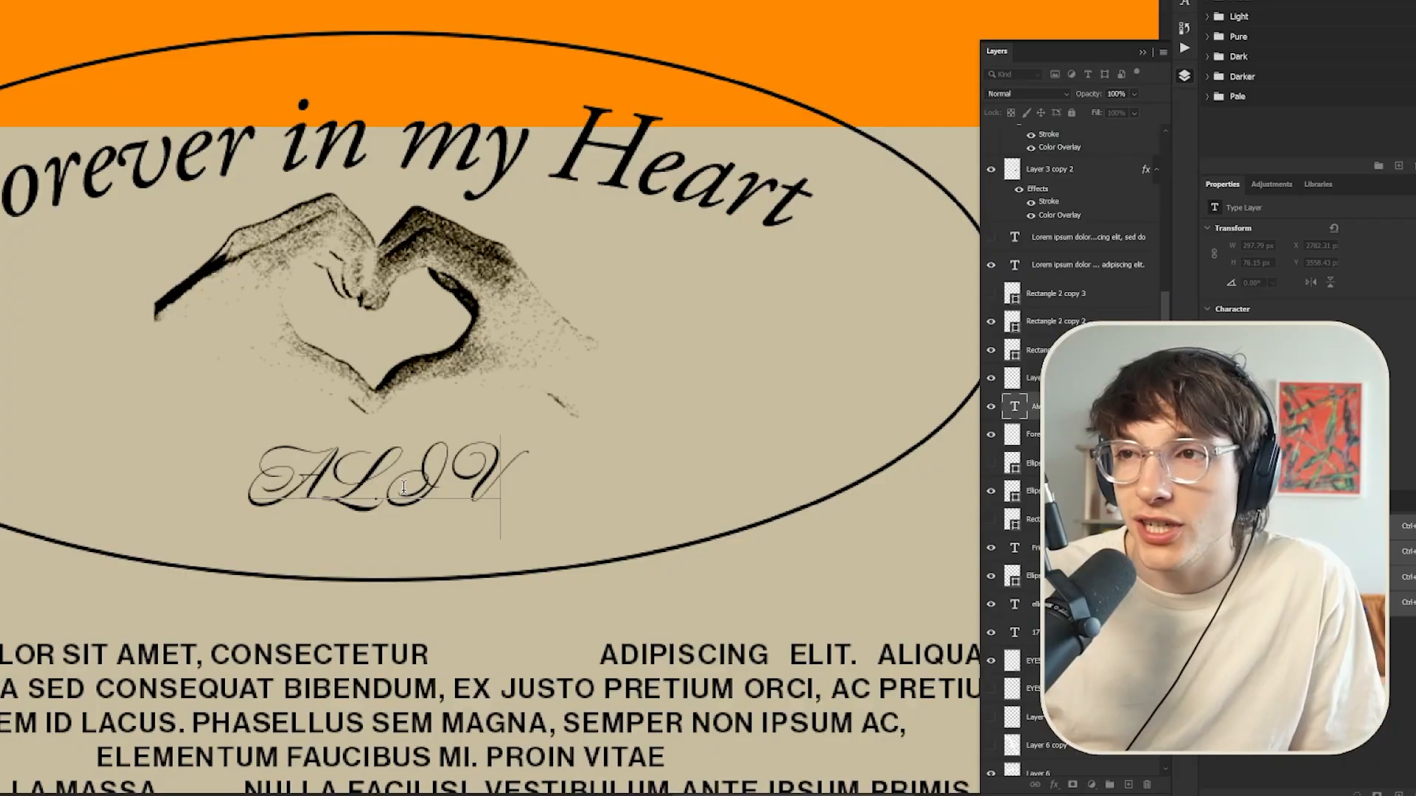
type("E")
Change the bold caption to "POLITE AND SWEET" and stretch it to fit inside the wide rectangle, about 604 by 187 px
scroll(508, 621, "down", 4)
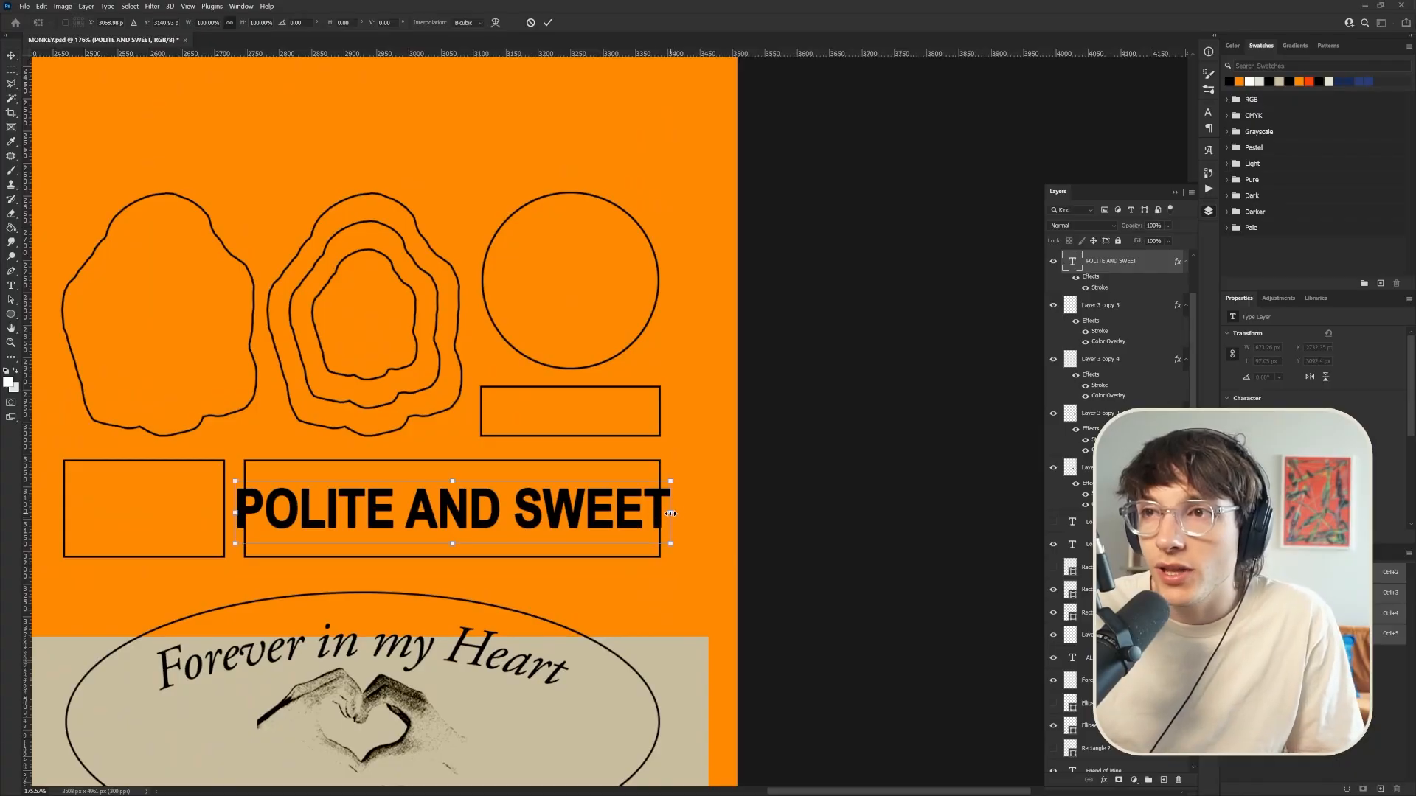
left_click_drag(664, 513, 646, 513)
mouse_move(235, 512)
left_mouse_down()
mouse_move(278, 512)
mouse_move(257, 512)
left_mouse_up()
left_click_drag(454, 482, 453, 443)
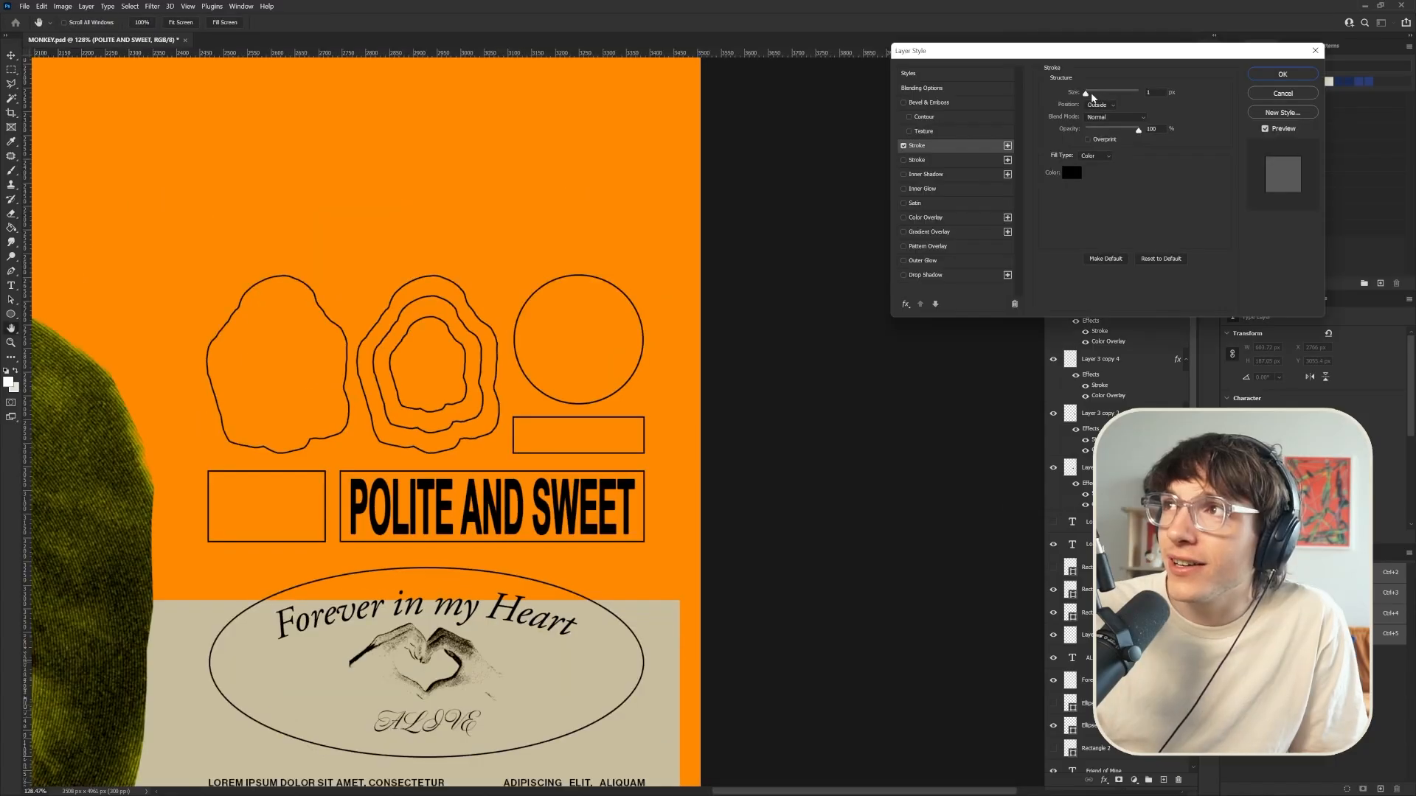
Turn "POLITE AND SWEET" into orange lettering with a black outline, hide its frame and scale it to about 644 by 225 px
left_click_drag(1092, 97, 1087, 96)
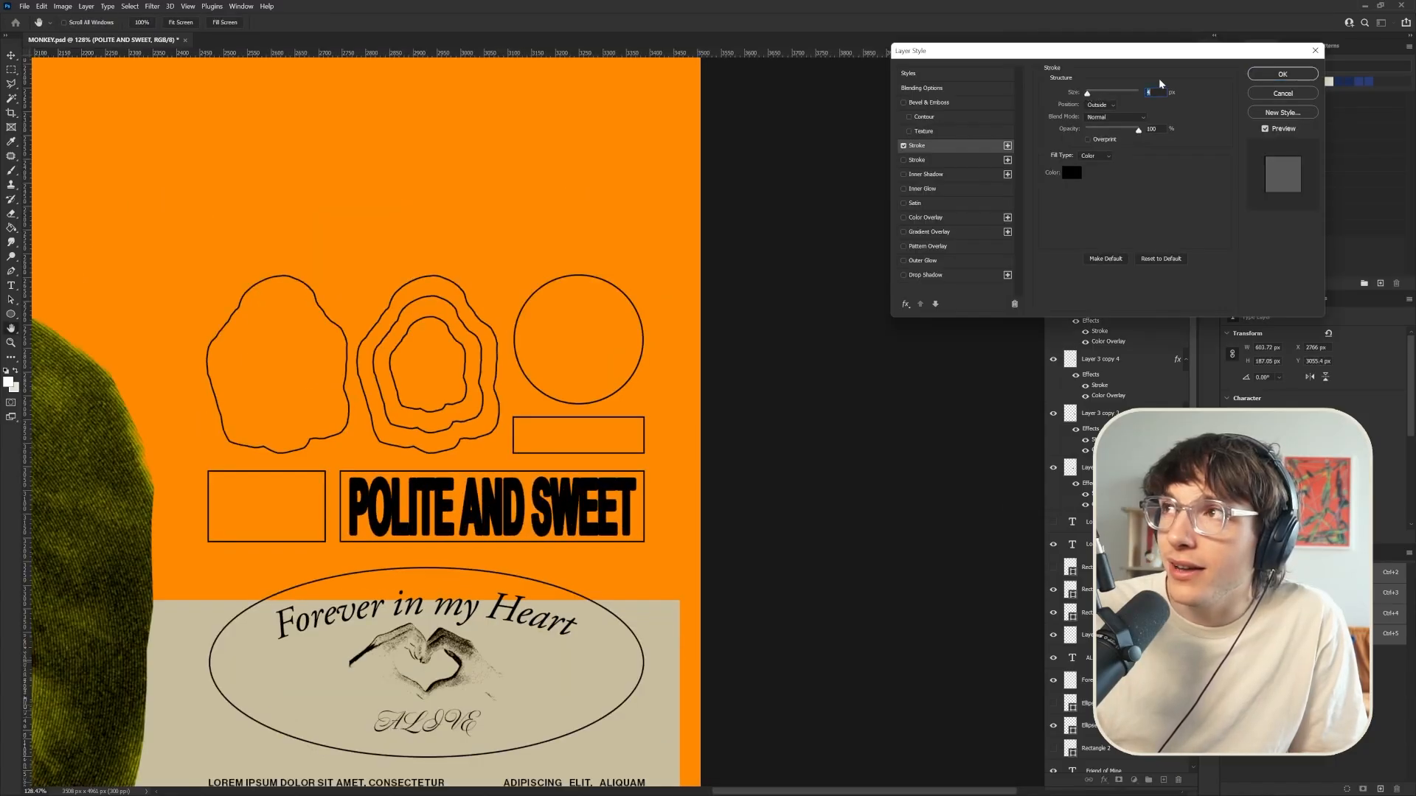
left_click(1282, 73)
key("ctrl+t")
scroll(442, 490, "up", 3)
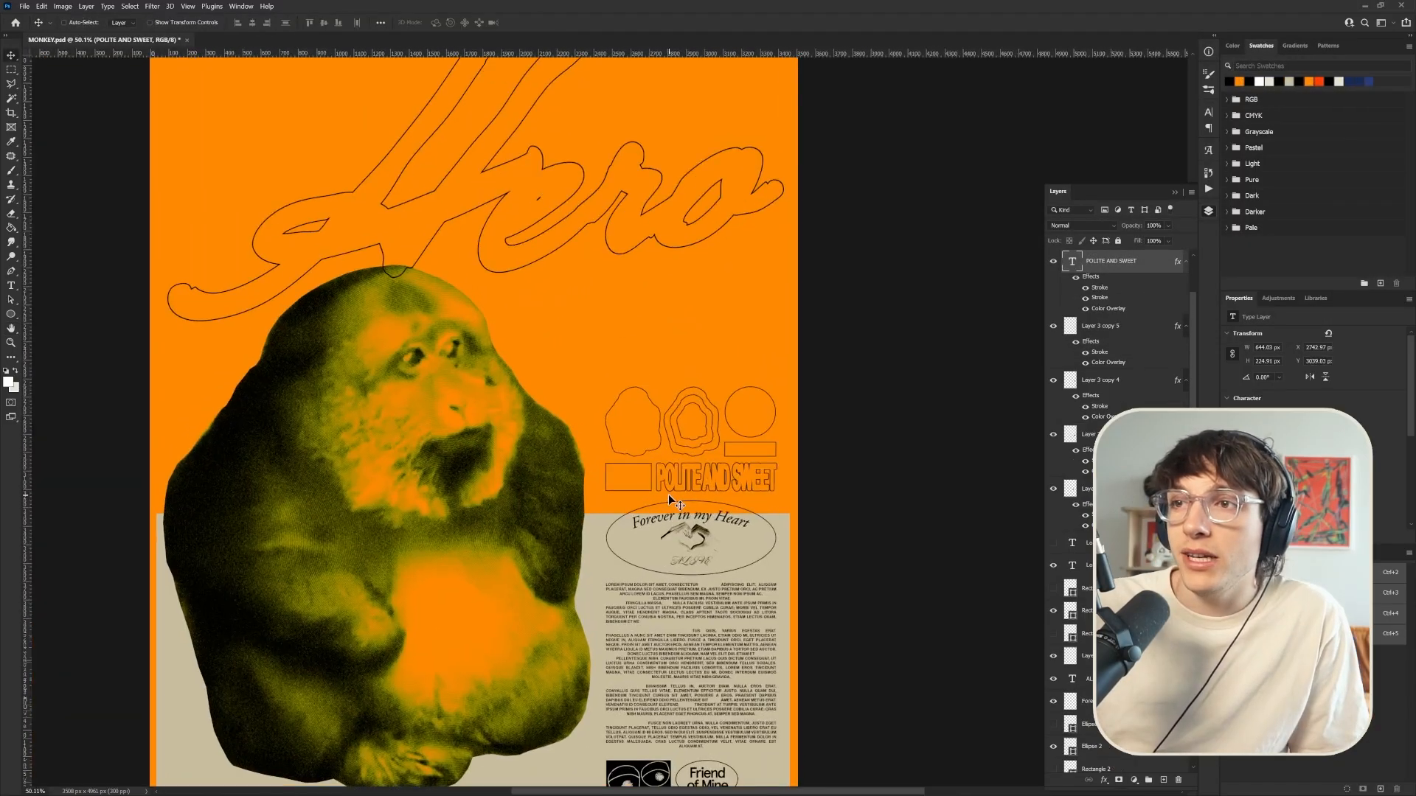
Fill the circle beside the monkey outlines with the red-orange swatch and remove its black outline
scroll(738, 487, "up", 4)
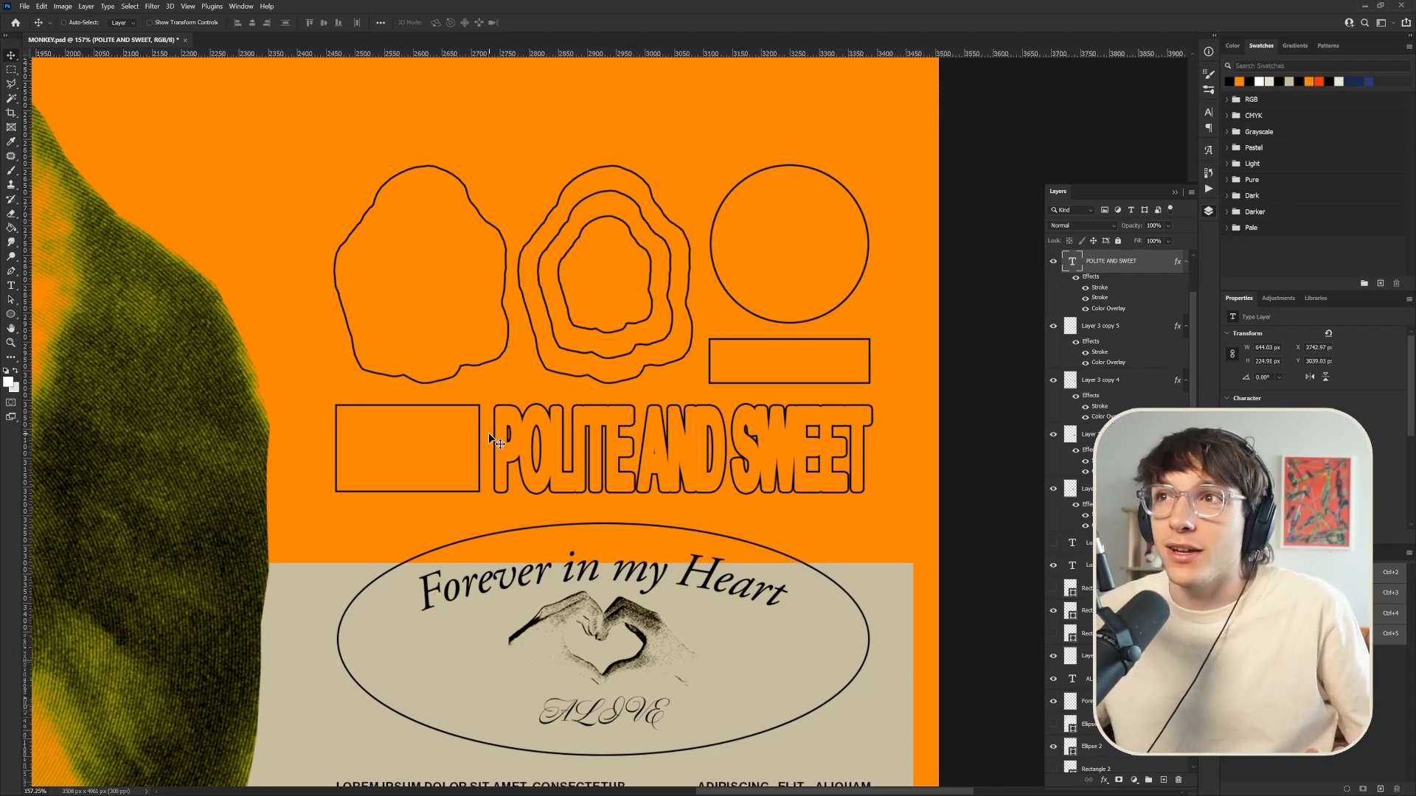
key("ctrl")
left_click(713, 273, "ctrl")
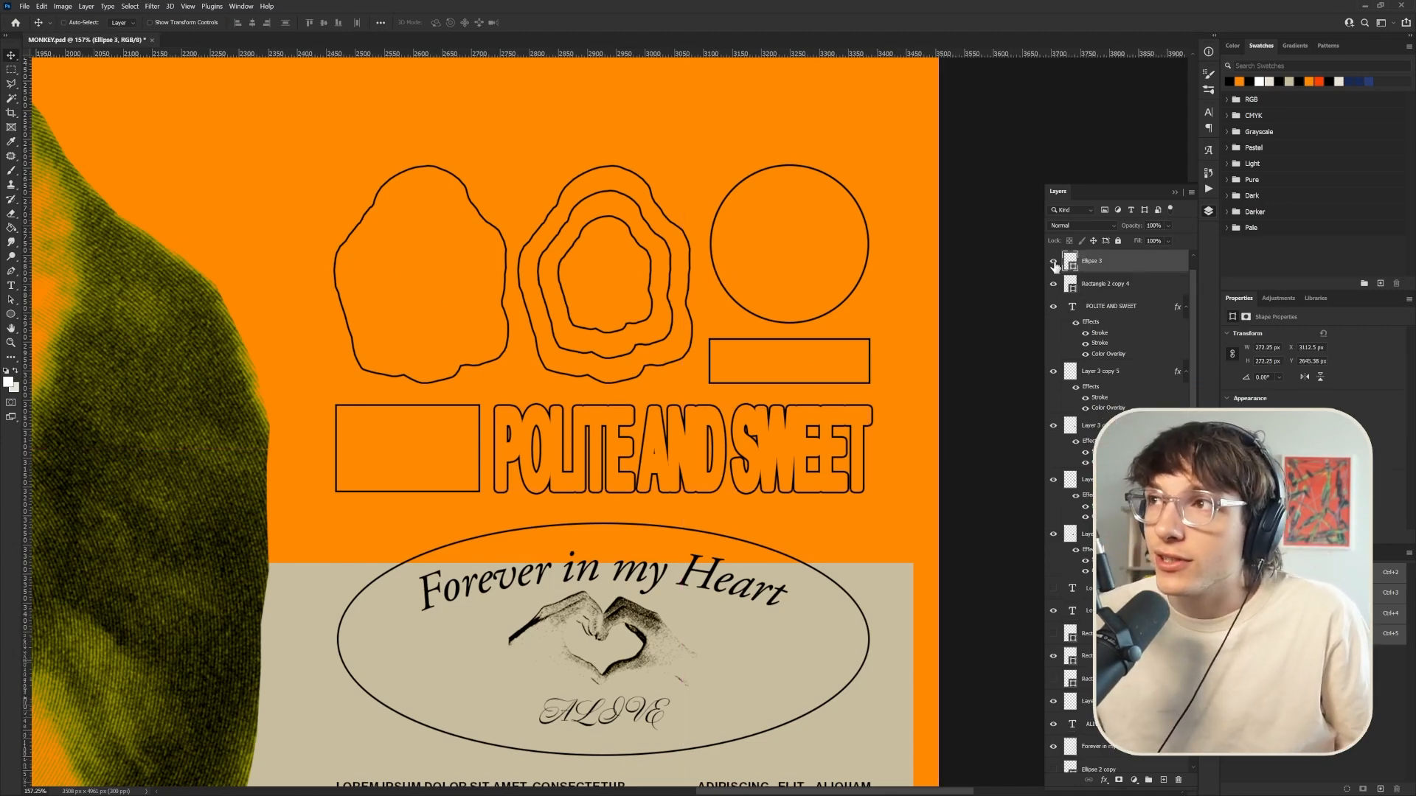
left_click(1319, 82)
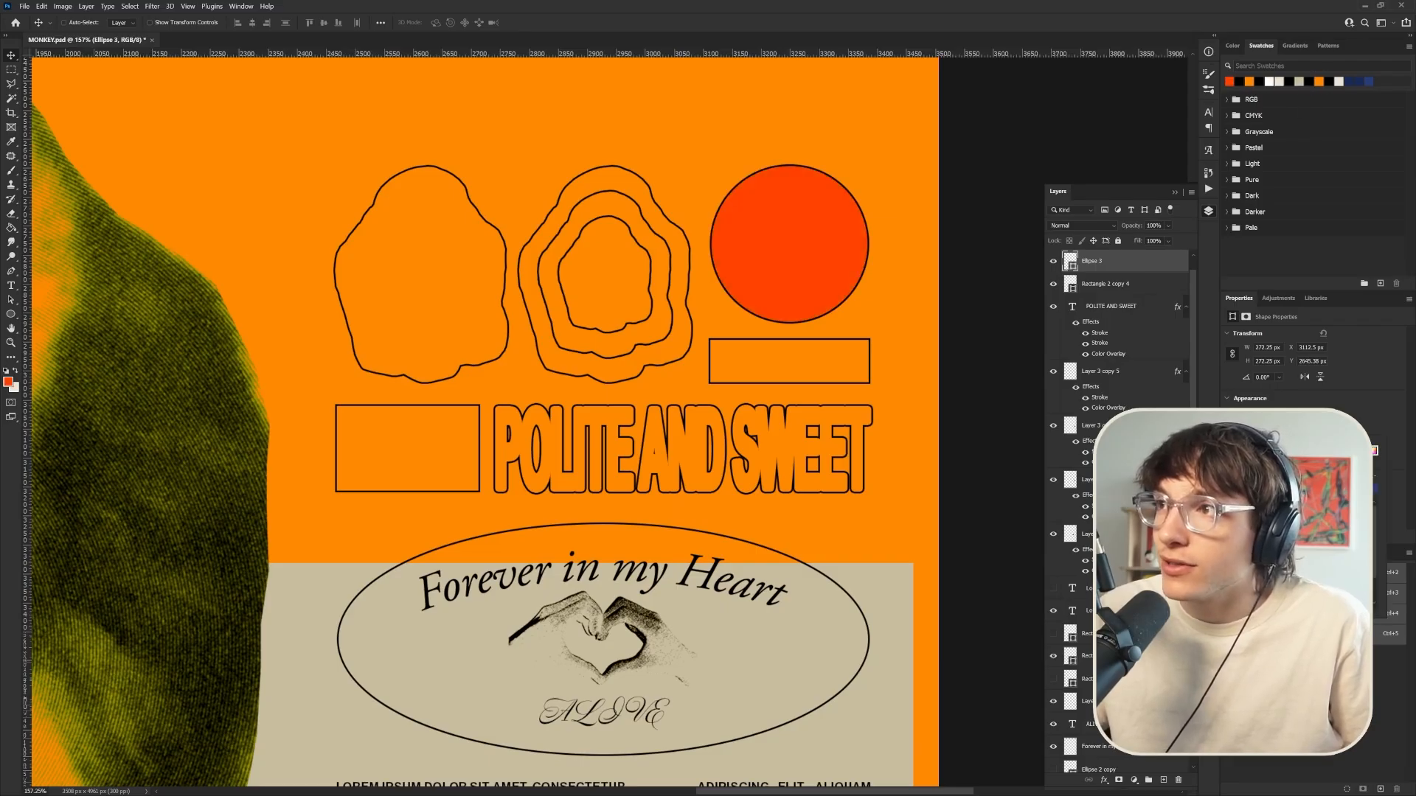
scroll(811, 575, "down", 10)
scroll(822, 584, "down", 4)
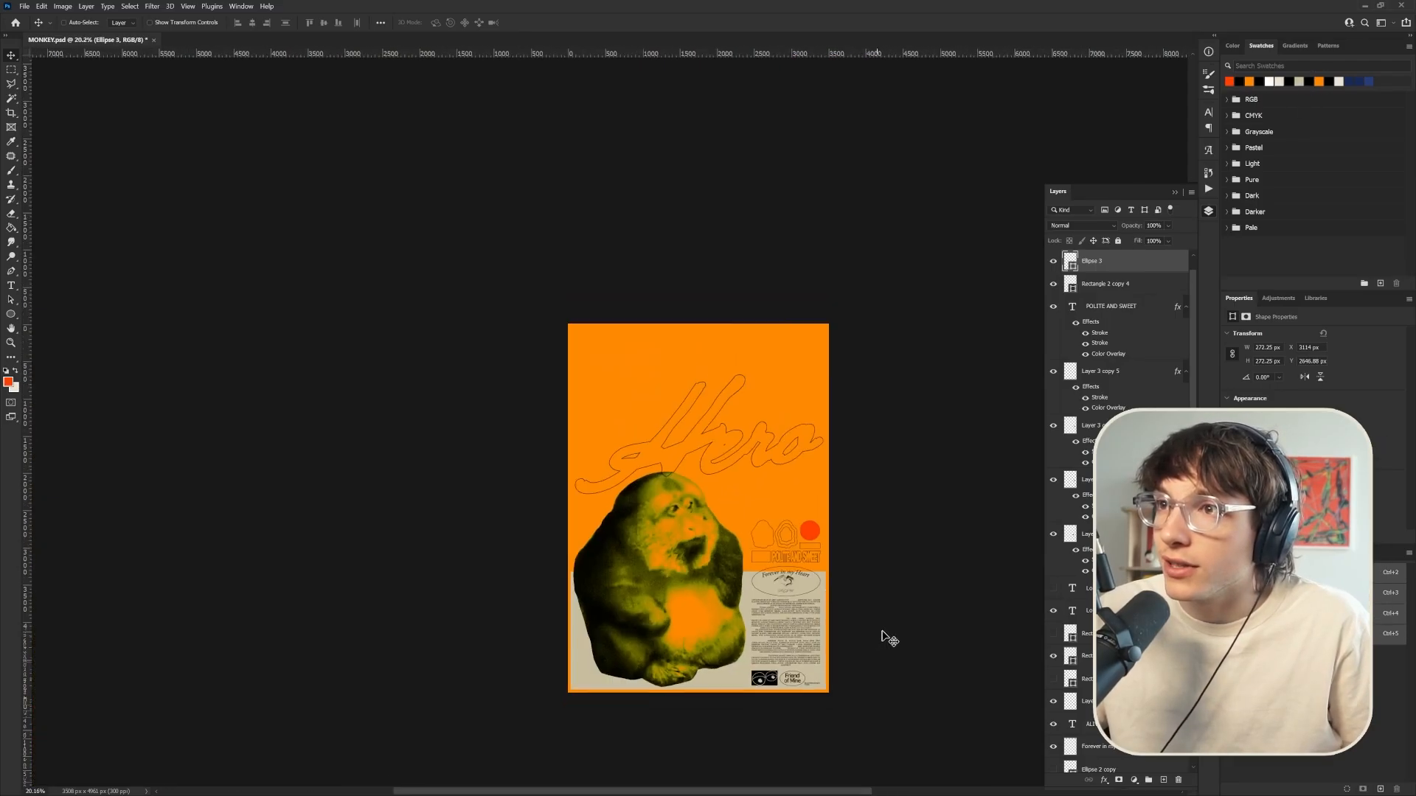
Enlarge the filled circle to about 283 by 283 px and change its fill to a brighter red
scroll(887, 638, "up", 6)
scroll(855, 509, "up", 10)
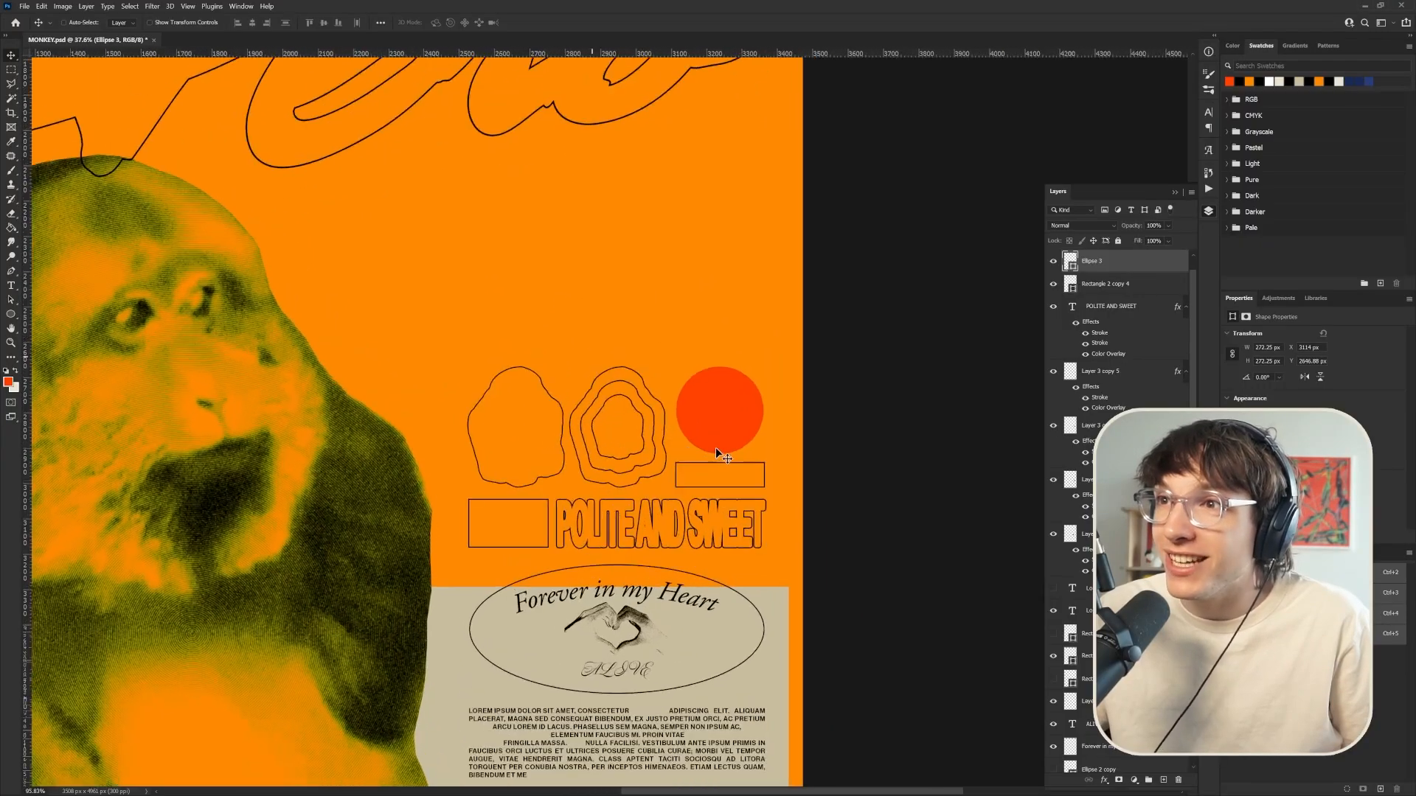
key("ctrl+t")
left_click_drag(785, 383, 792, 385)
key("Return")
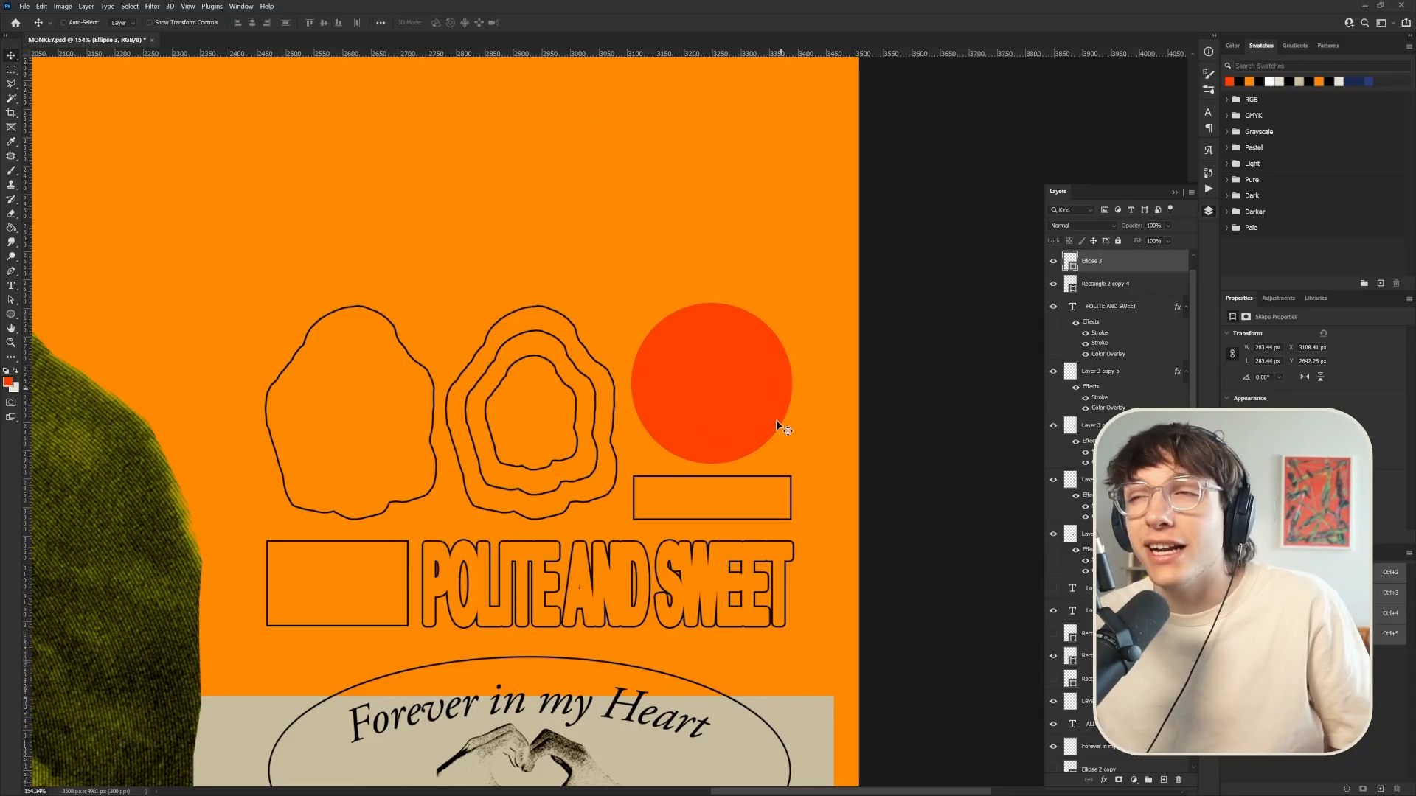
scroll(848, 471, "up", 6)
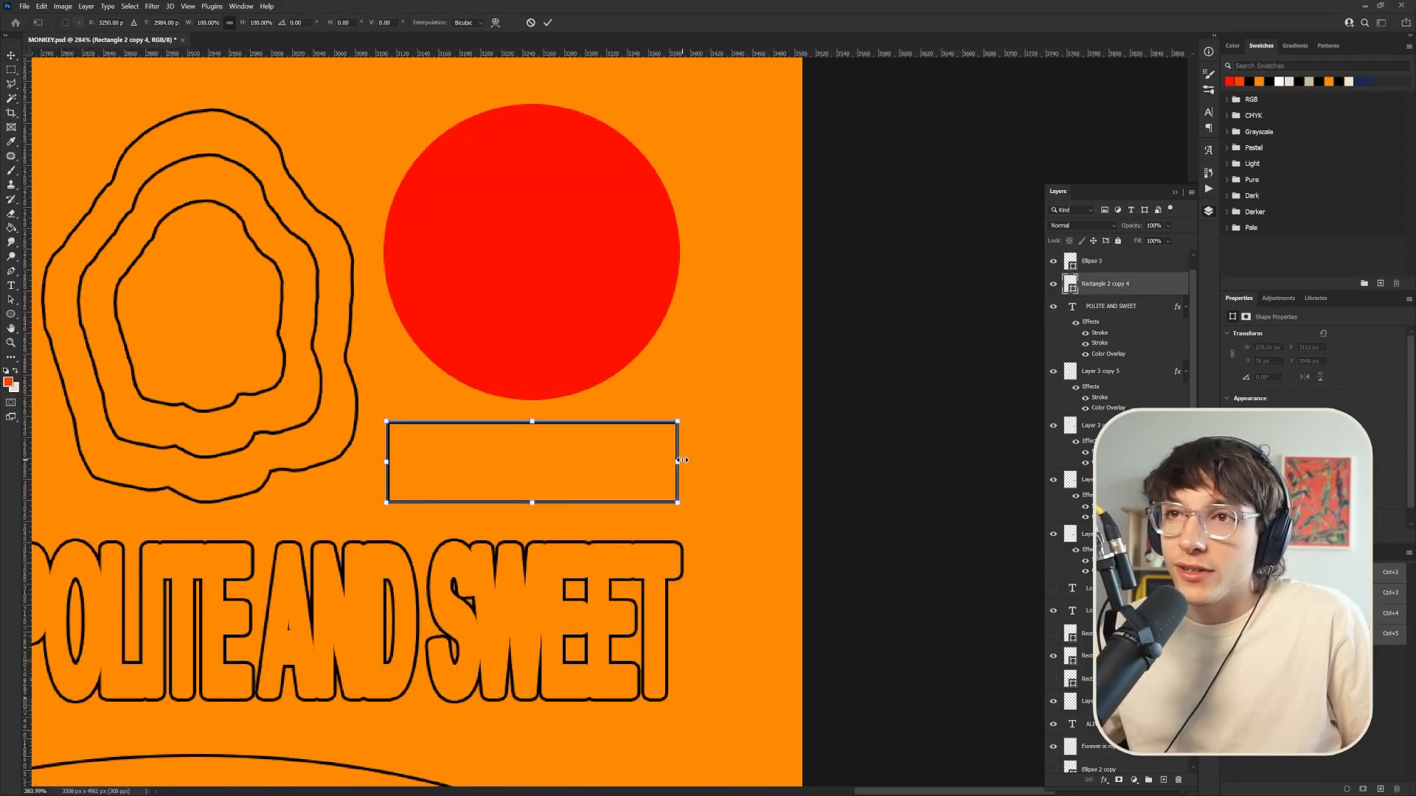
Narrow the rectangle under the circle to about 84 by 79 px and duplicate it into an evenly spaced row of three
left_click_drag(683, 460, 479, 469)
key("Return")
left_click_drag(1111, 282, 1118, 273)
left_click_drag(461, 452, 558, 460)
key("ctrl+j")
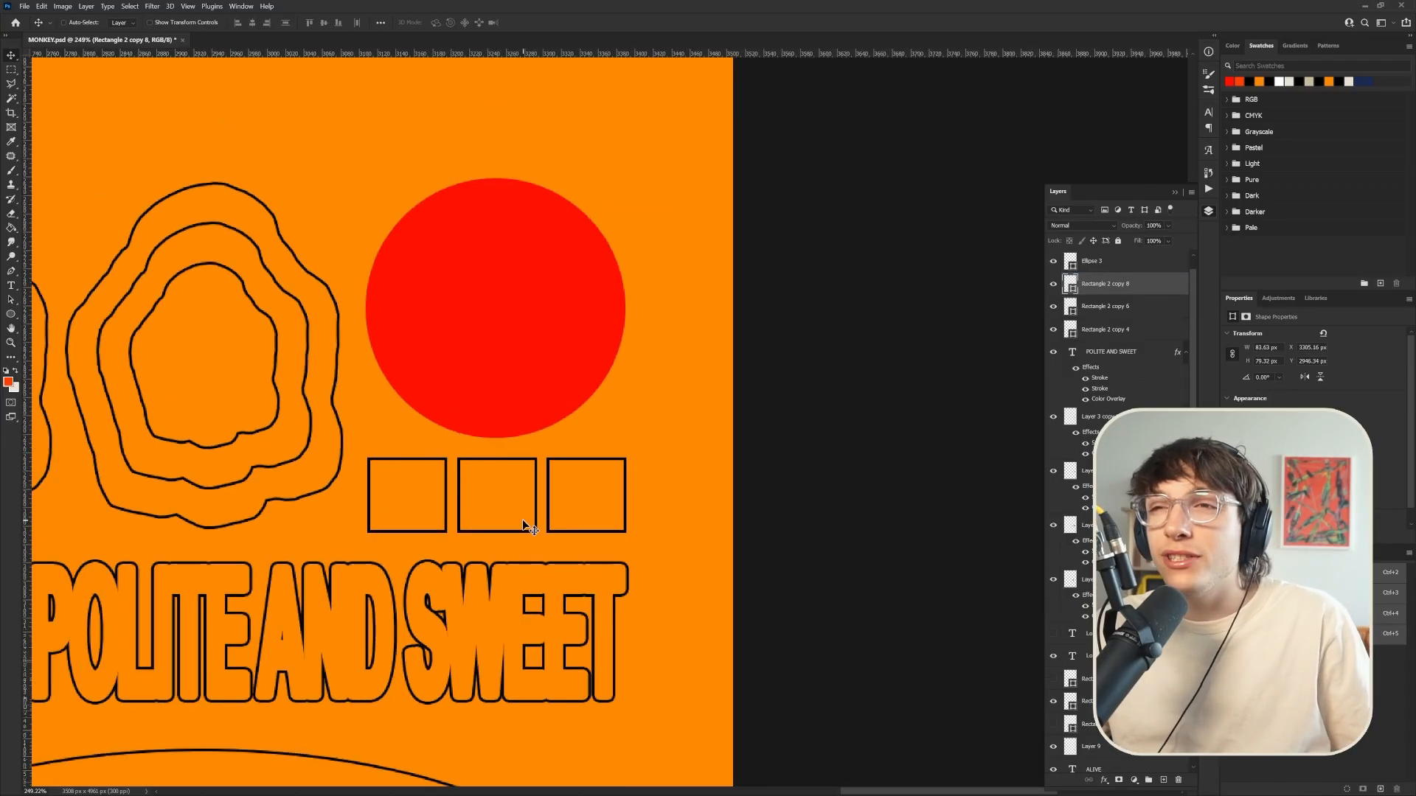
Merge the three small frames into one shape and clip a copy of the monkey photo, about 836 px tall, inside it
scroll(537, 508, "up", 5)
scroll(471, 503, "down", 3)
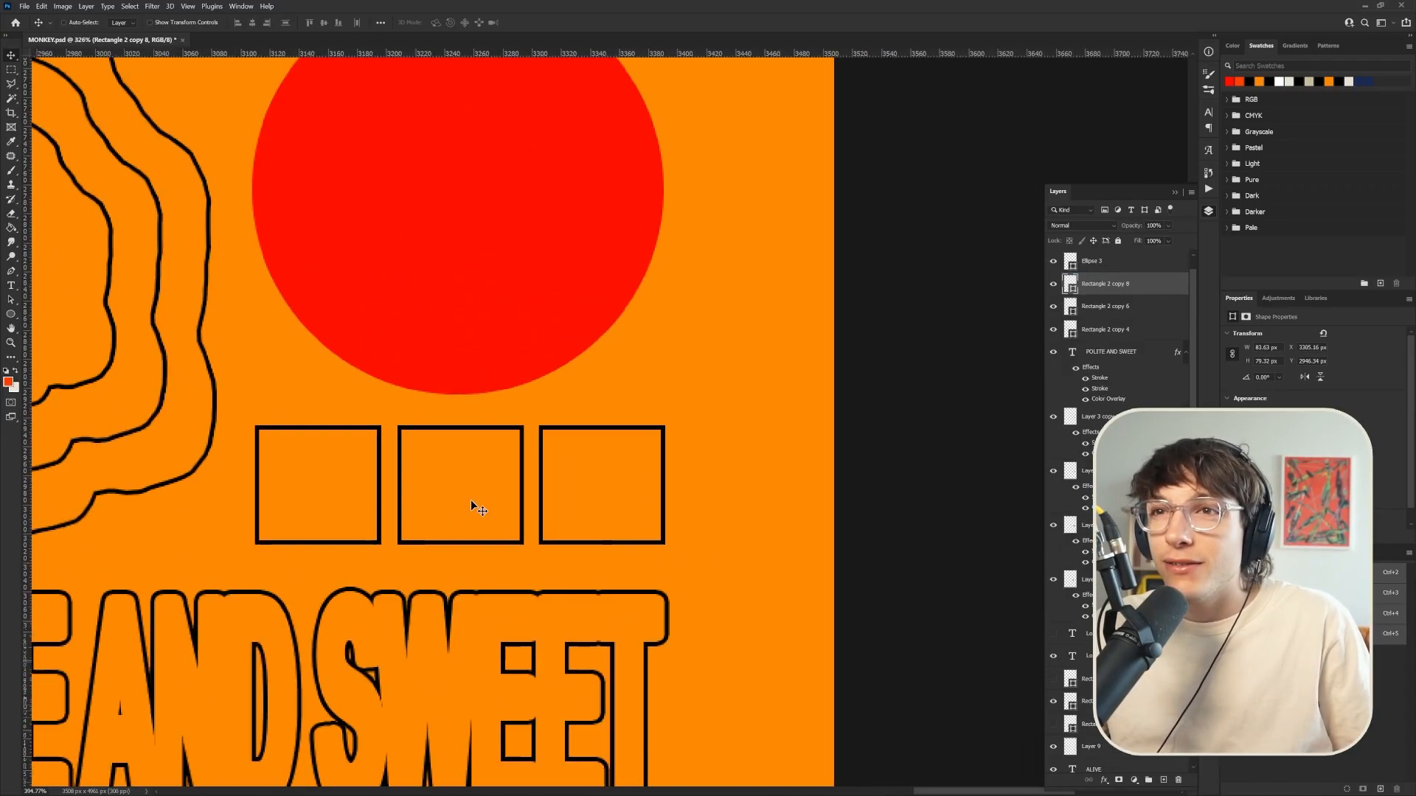
scroll(471, 503, "up", 2)
scroll(471, 503, "down", 1)
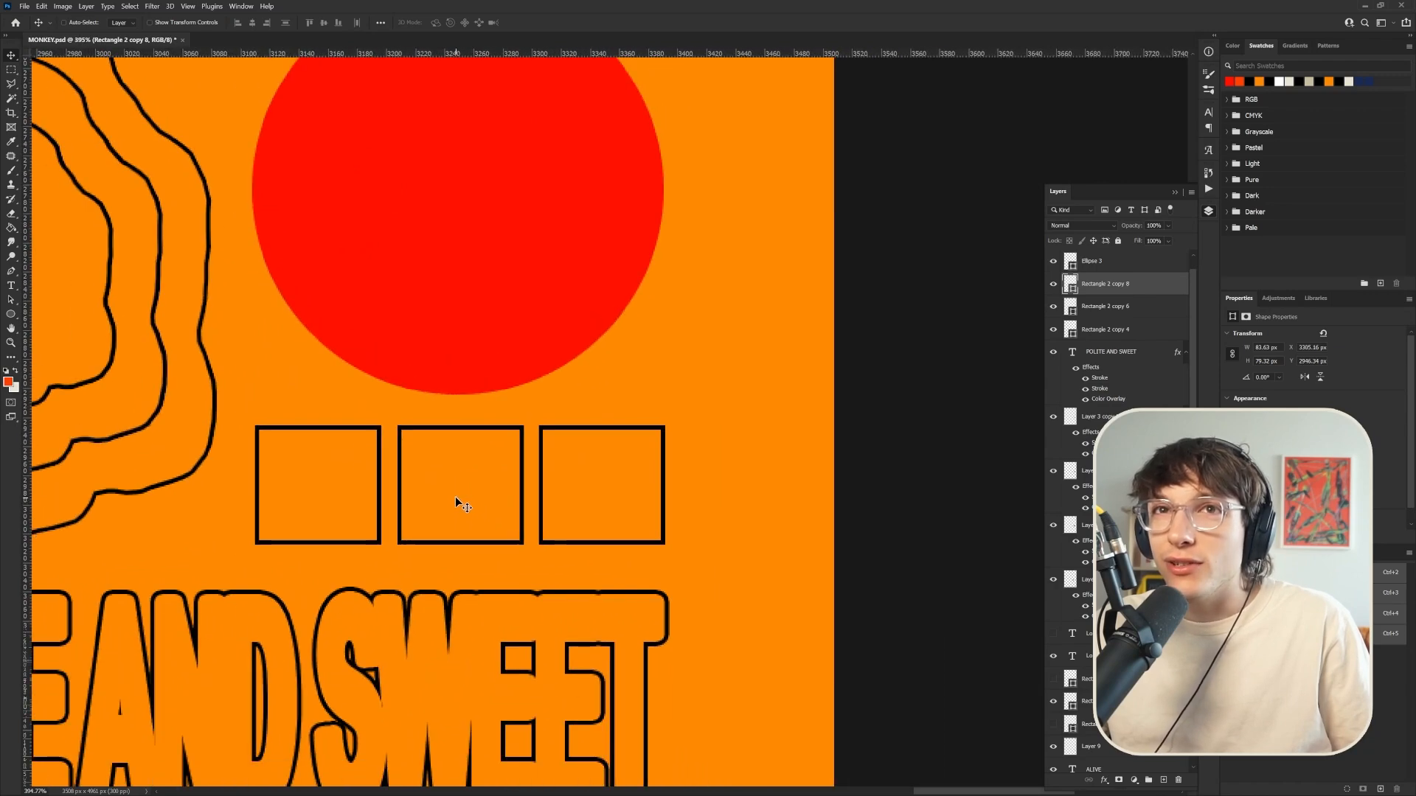
left_click(1122, 330, "shift")
scroll(505, 480, "down", 4)
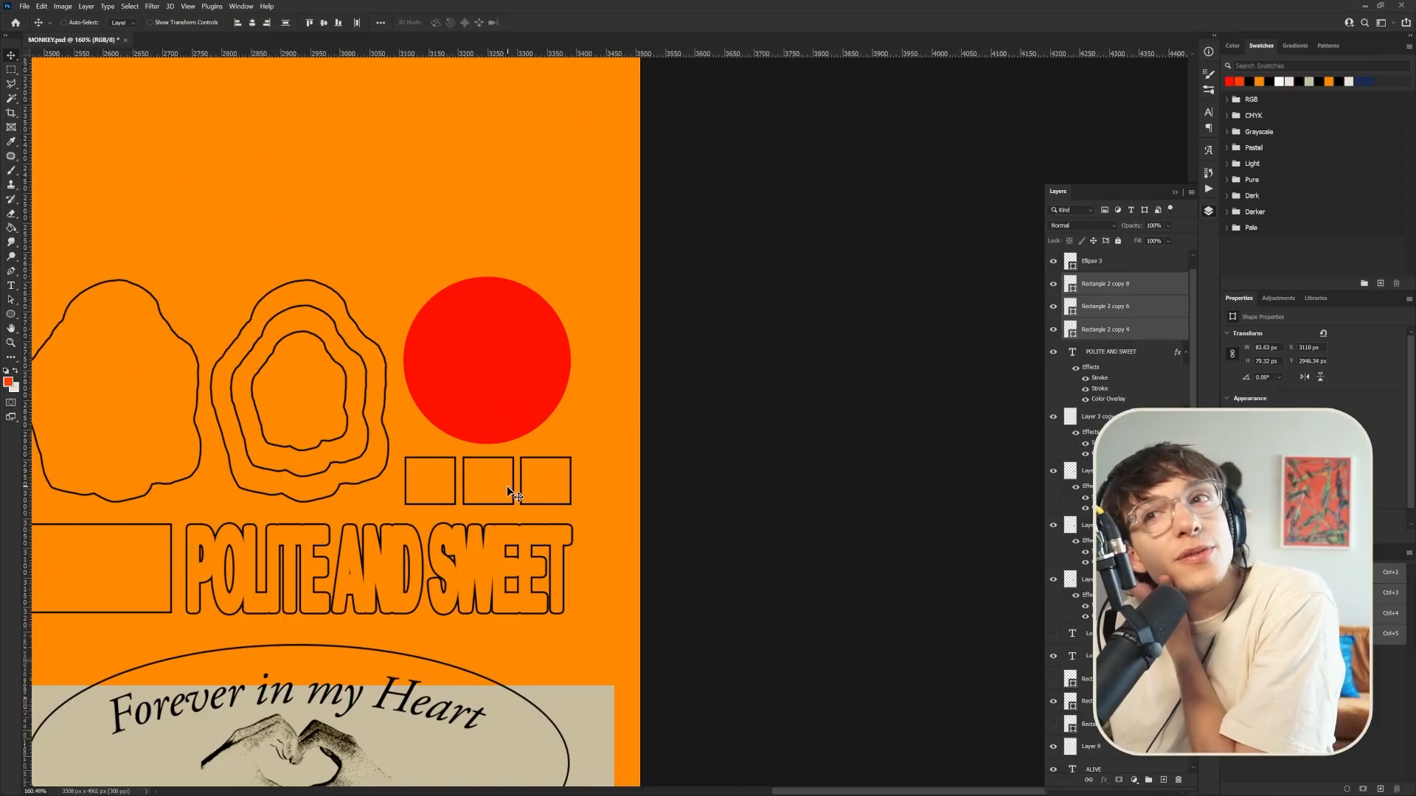
left_click_drag(1090, 707, 1105, 277)
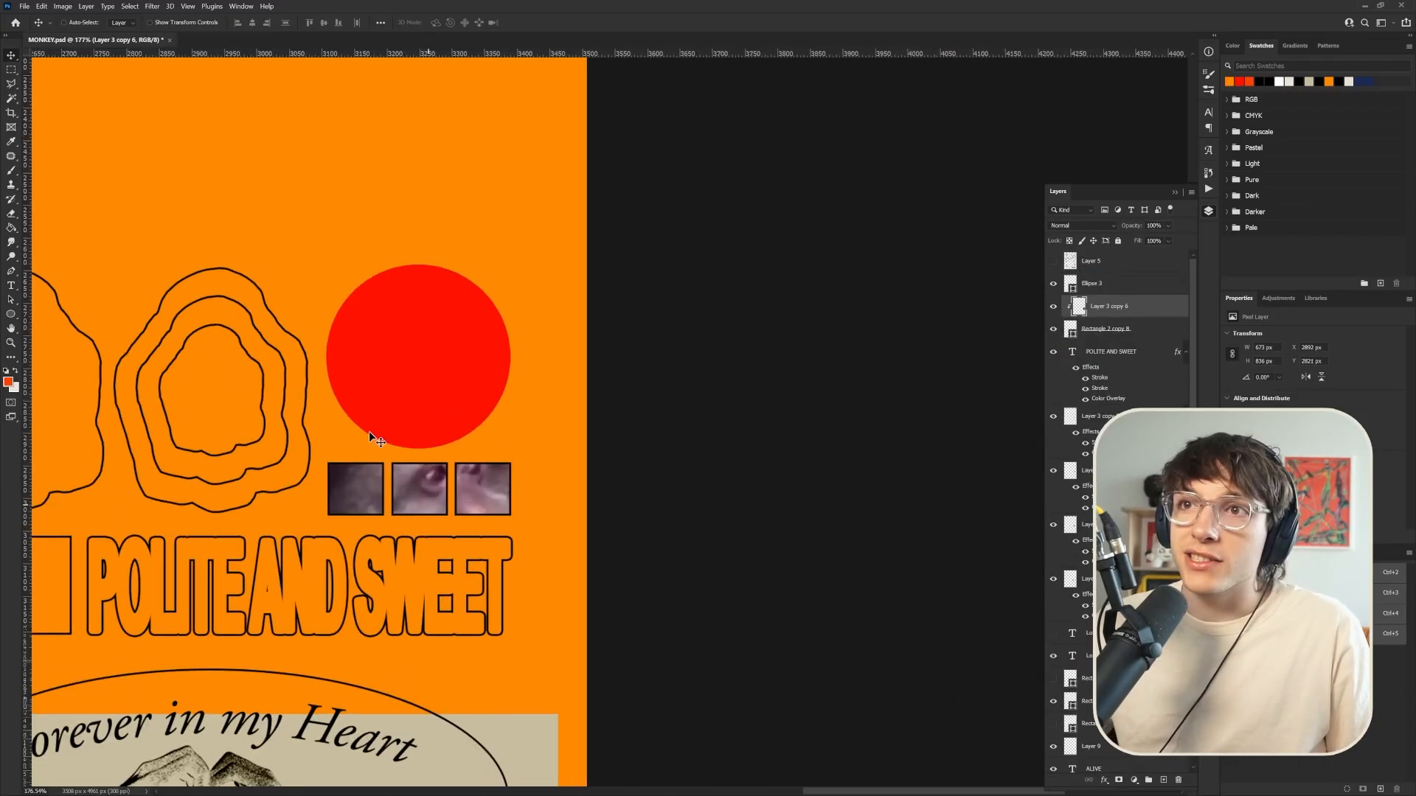
Apply the Add Noise filter to the monkey photo clipped in the three small frames
left_click(152, 6)
mouse_move(216, 173)
left_click(311, 167)
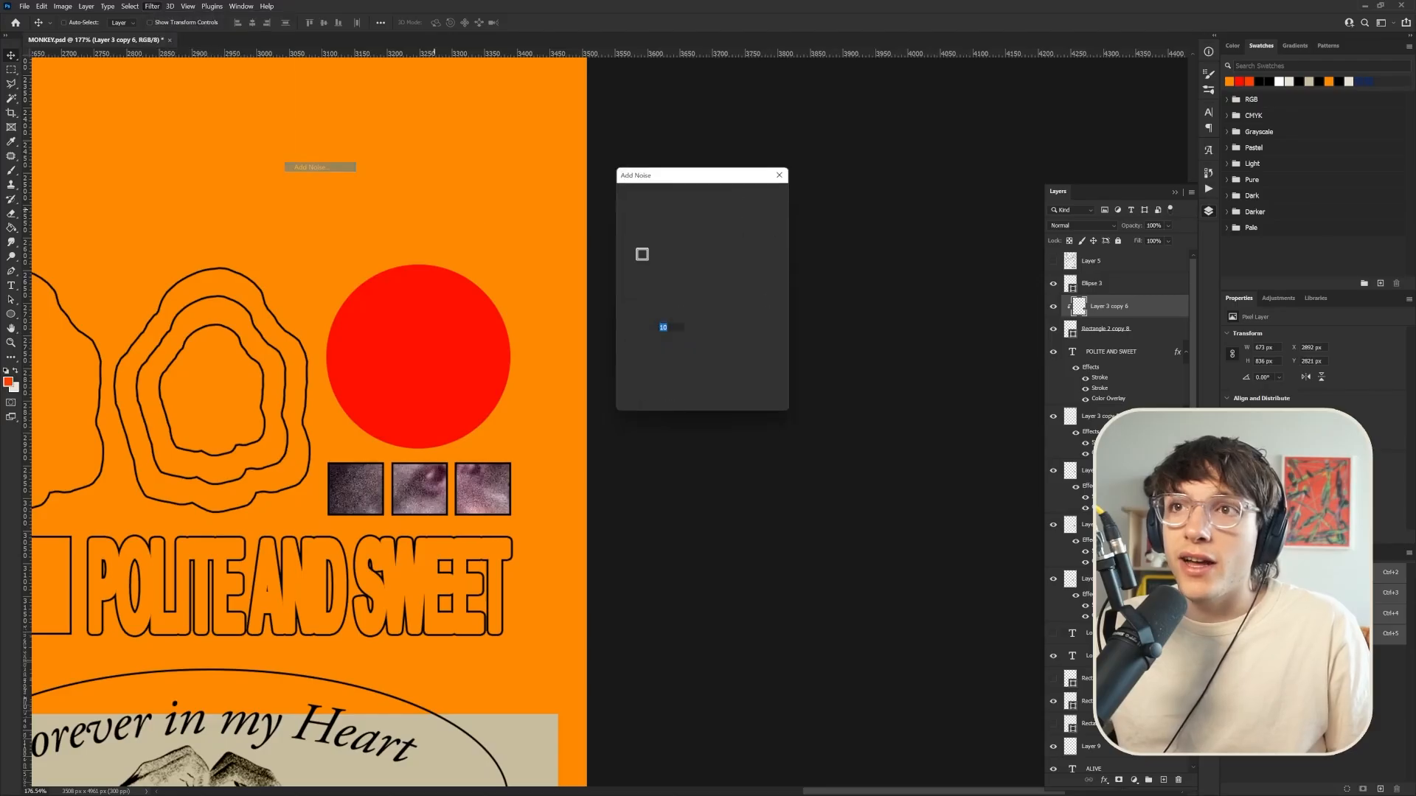
key("Return")
Convert the clipped monkey photo to black and white with a Threshold level of 102 and set its blend mode to Darken
left_click(62, 6)
mouse_move(81, 31)
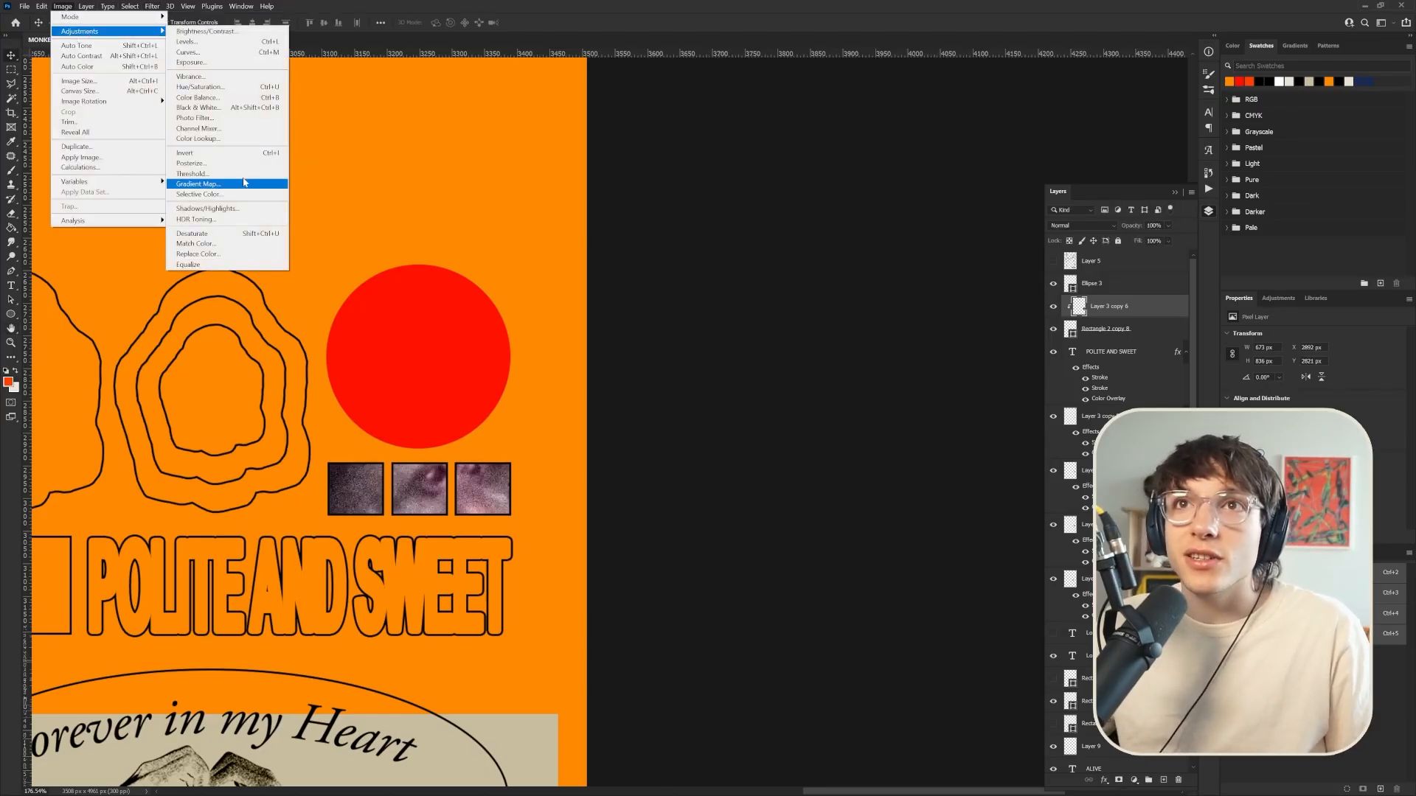
left_click(193, 172)
left_click_drag(875, 217, 865, 219)
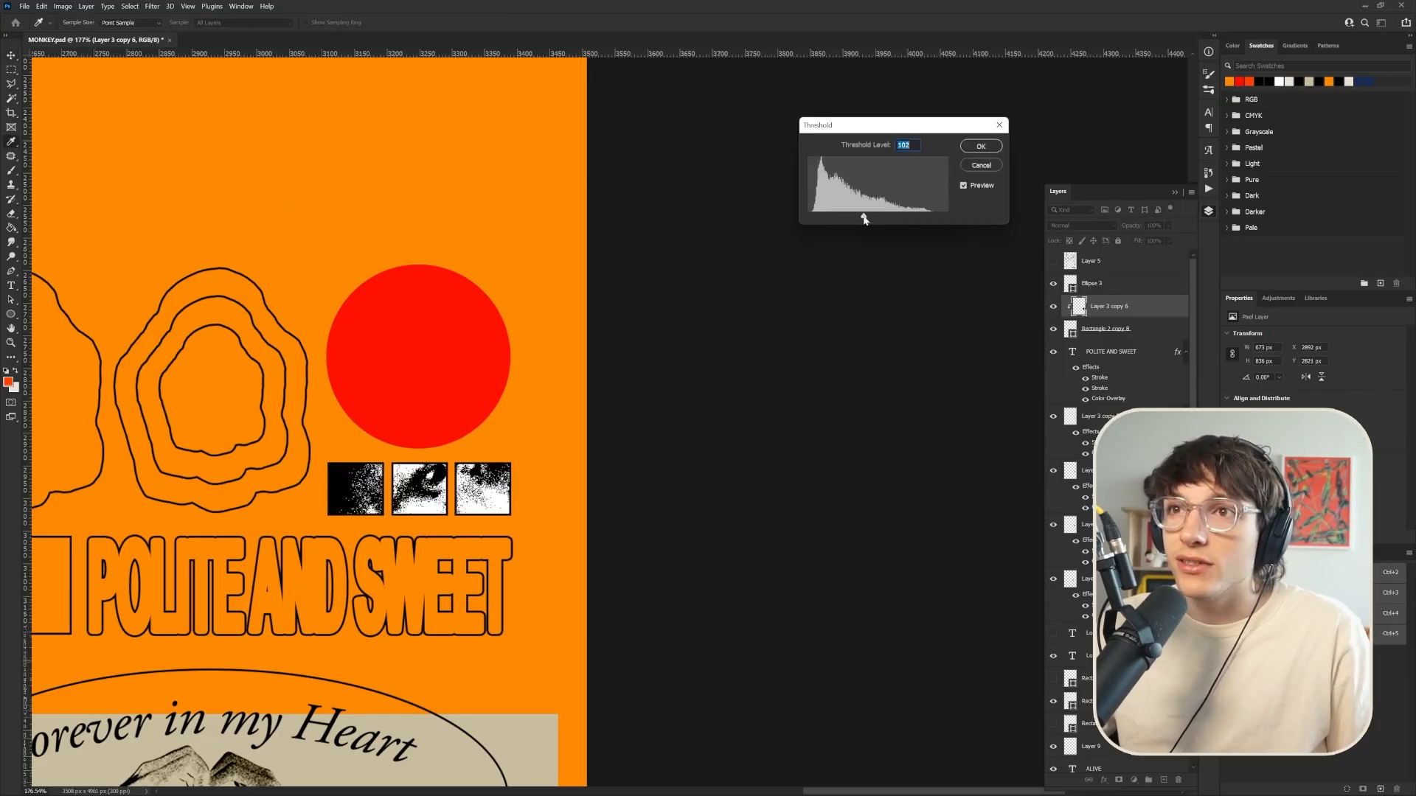
left_click(979, 147)
scroll(398, 540, "down", 8)
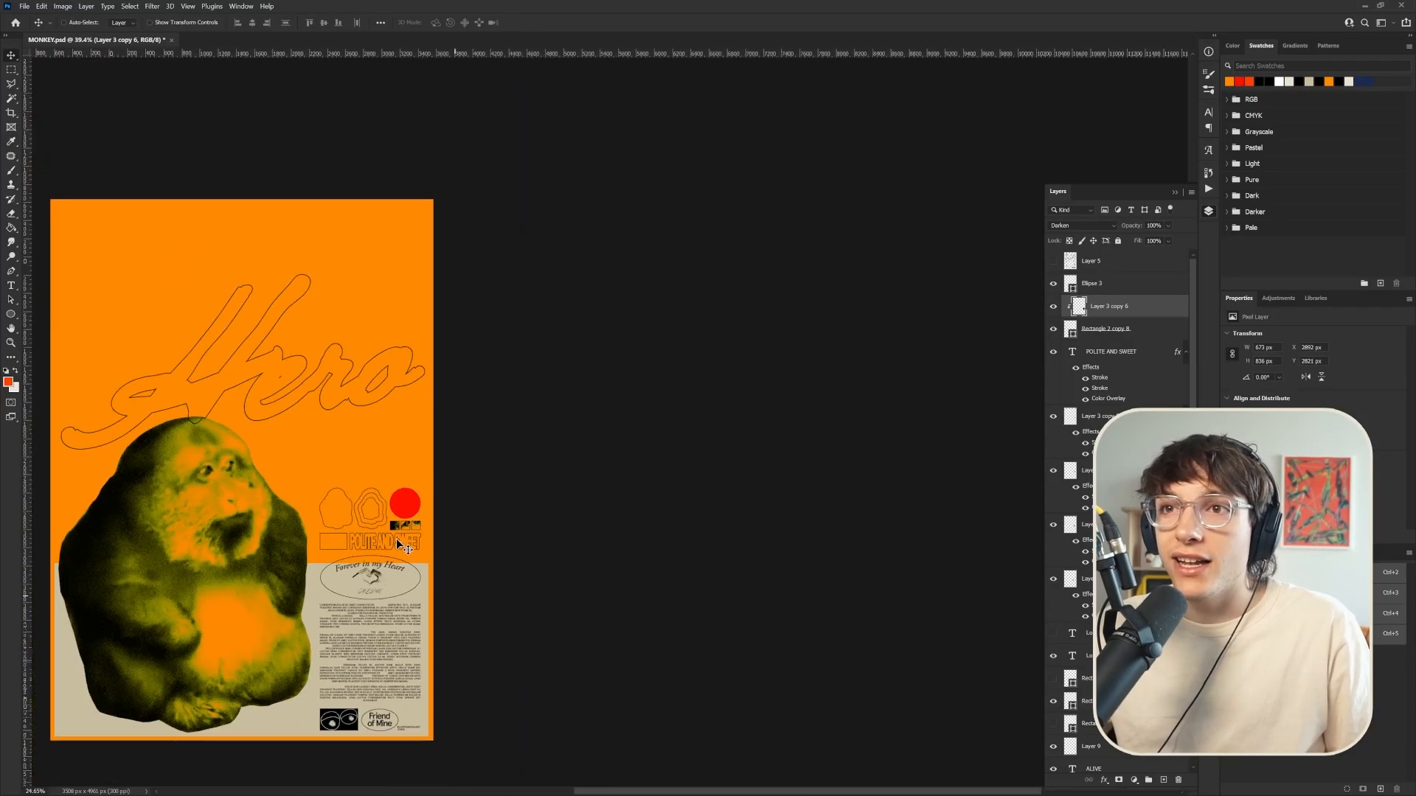
Delete the two unused hidden rectangle copies and fill the remaining rectangle beside the "POLITE AND SWEET" lettering with black
scroll(251, 604, "up", 3)
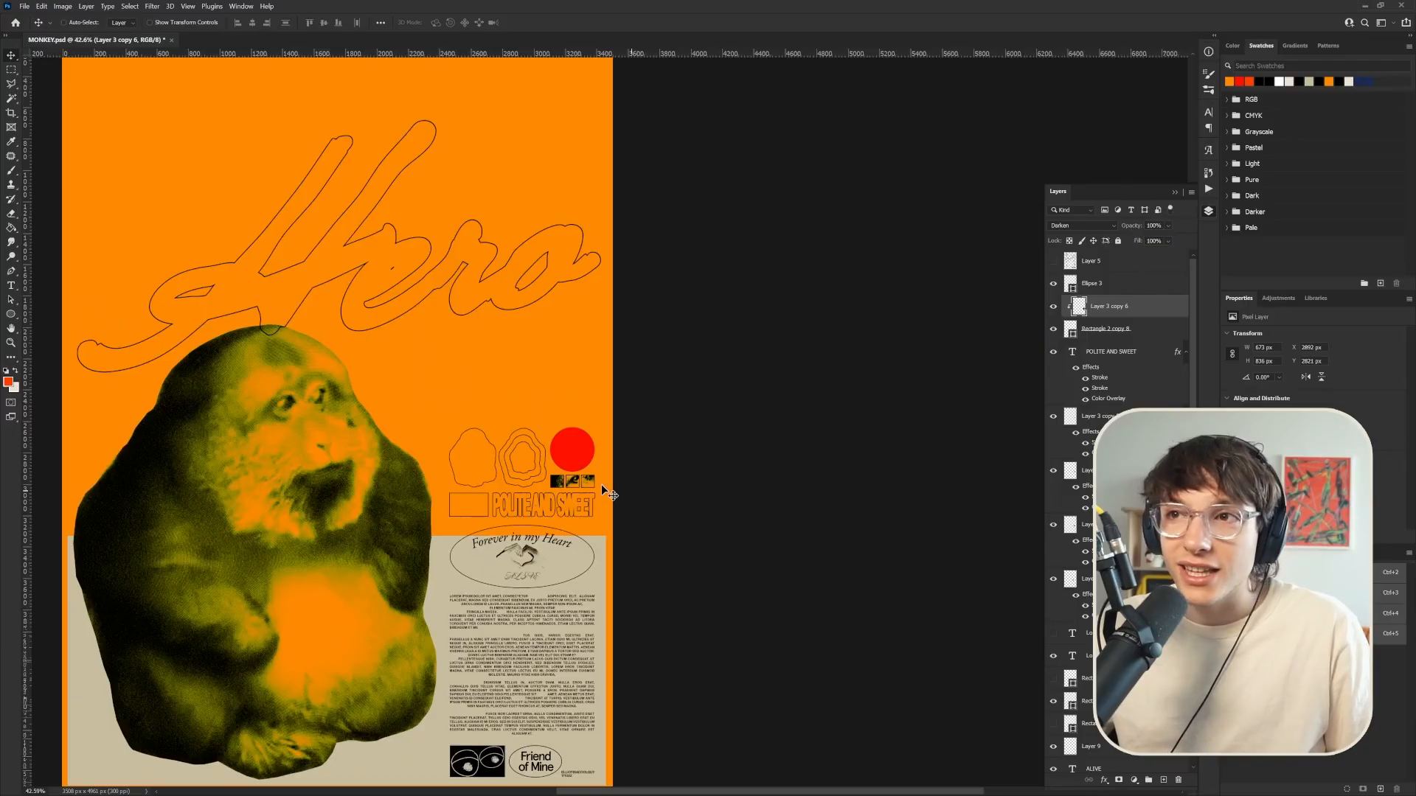
scroll(581, 482, "up", 3)
scroll(294, 618, "down", 7)
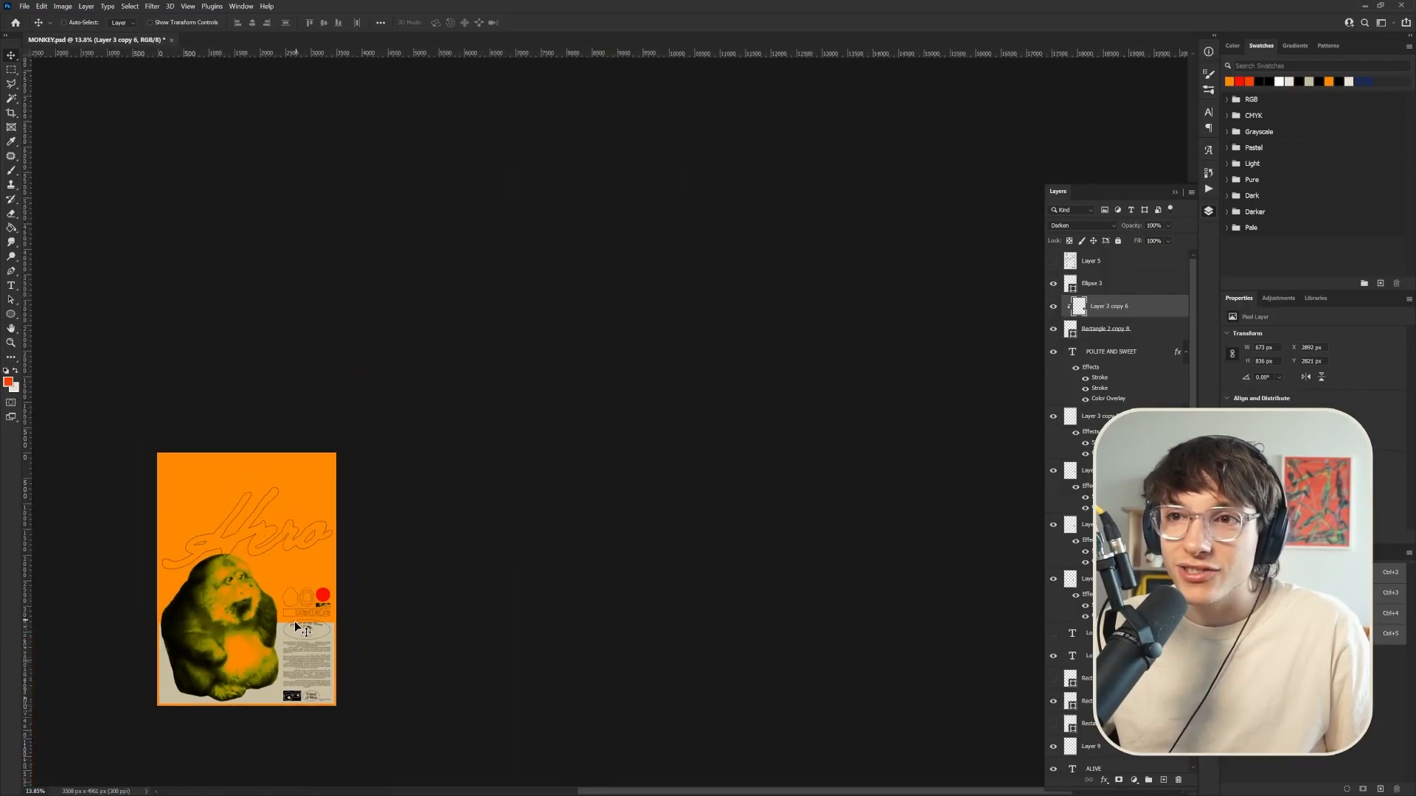
scroll(296, 623, "up", 10)
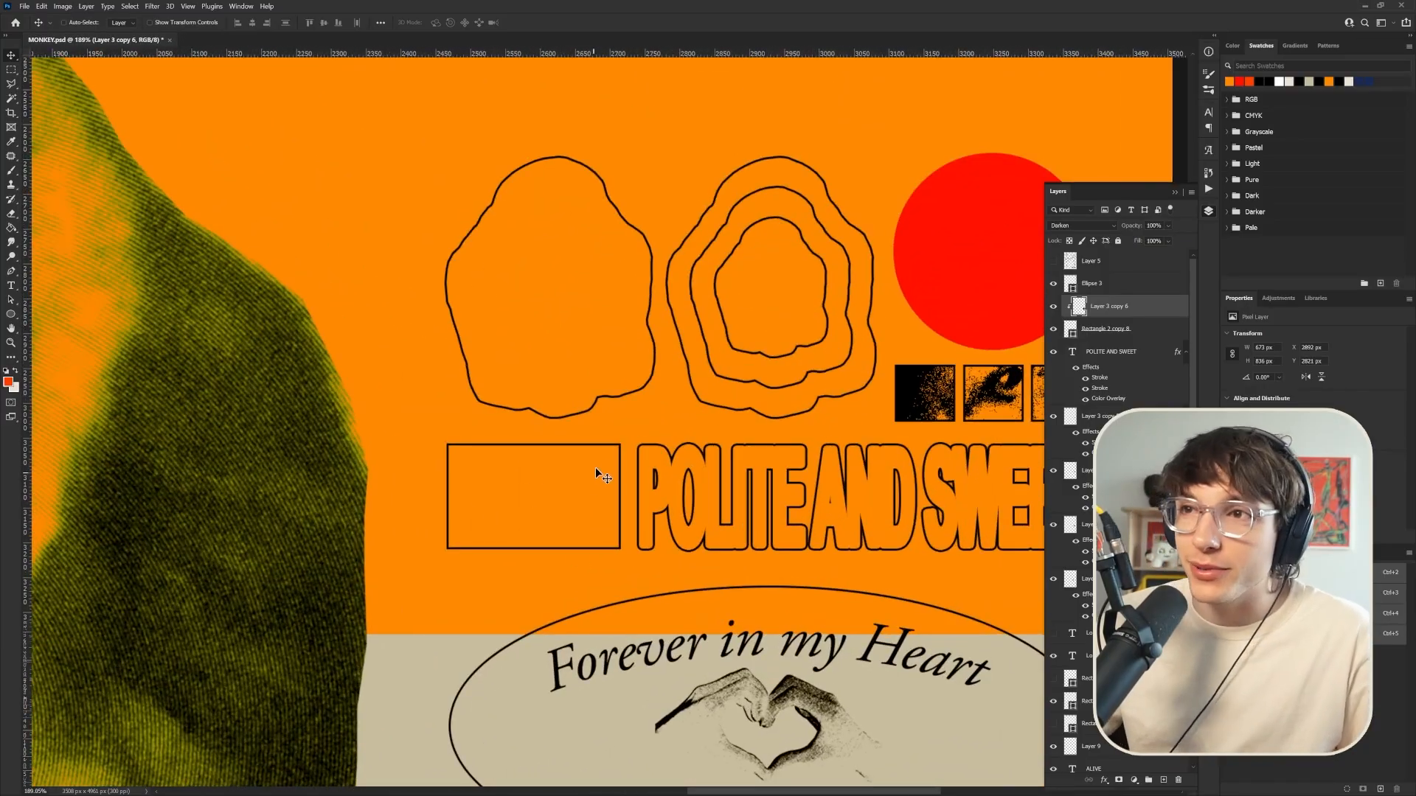
left_click(620, 471, "ctrl")
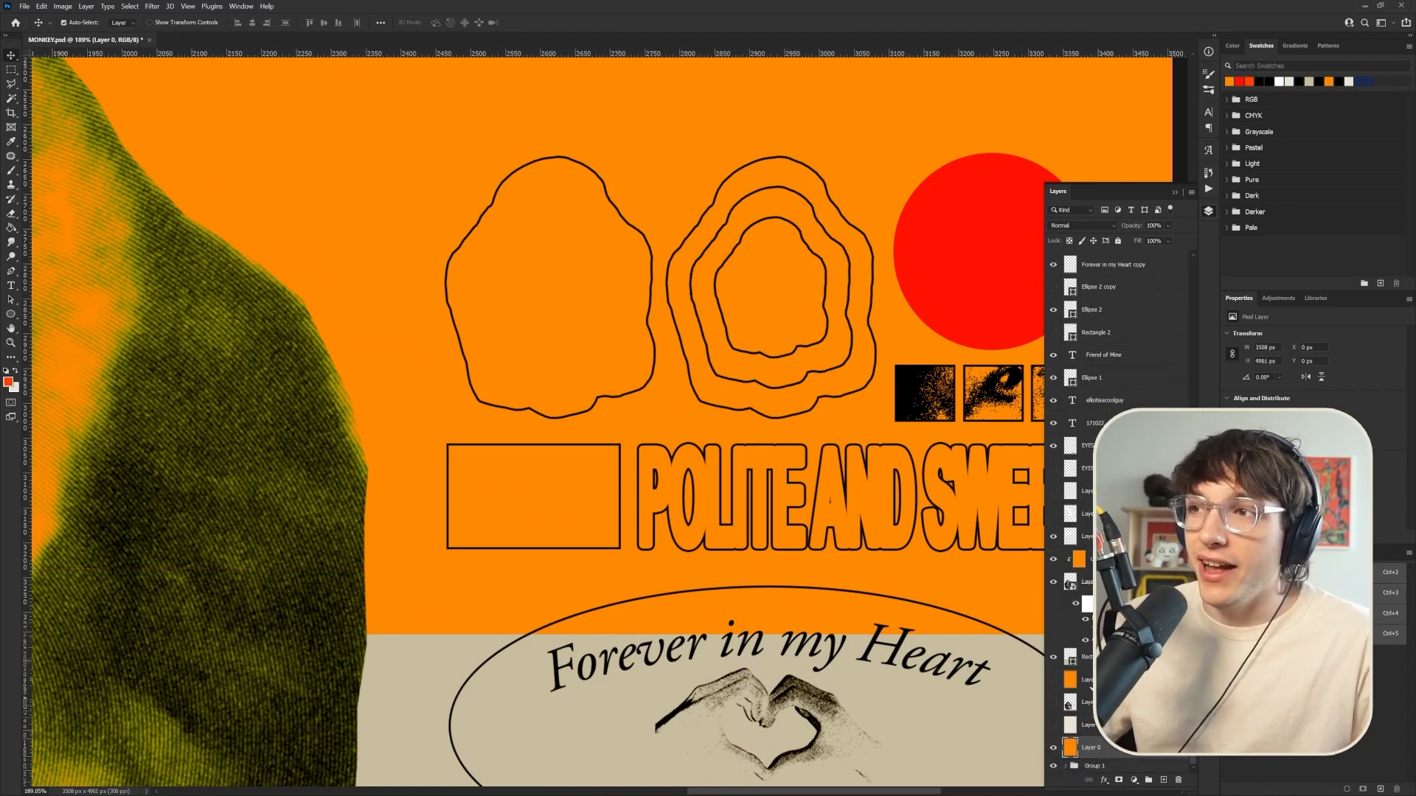
scroll(1102, 391, "up", 3)
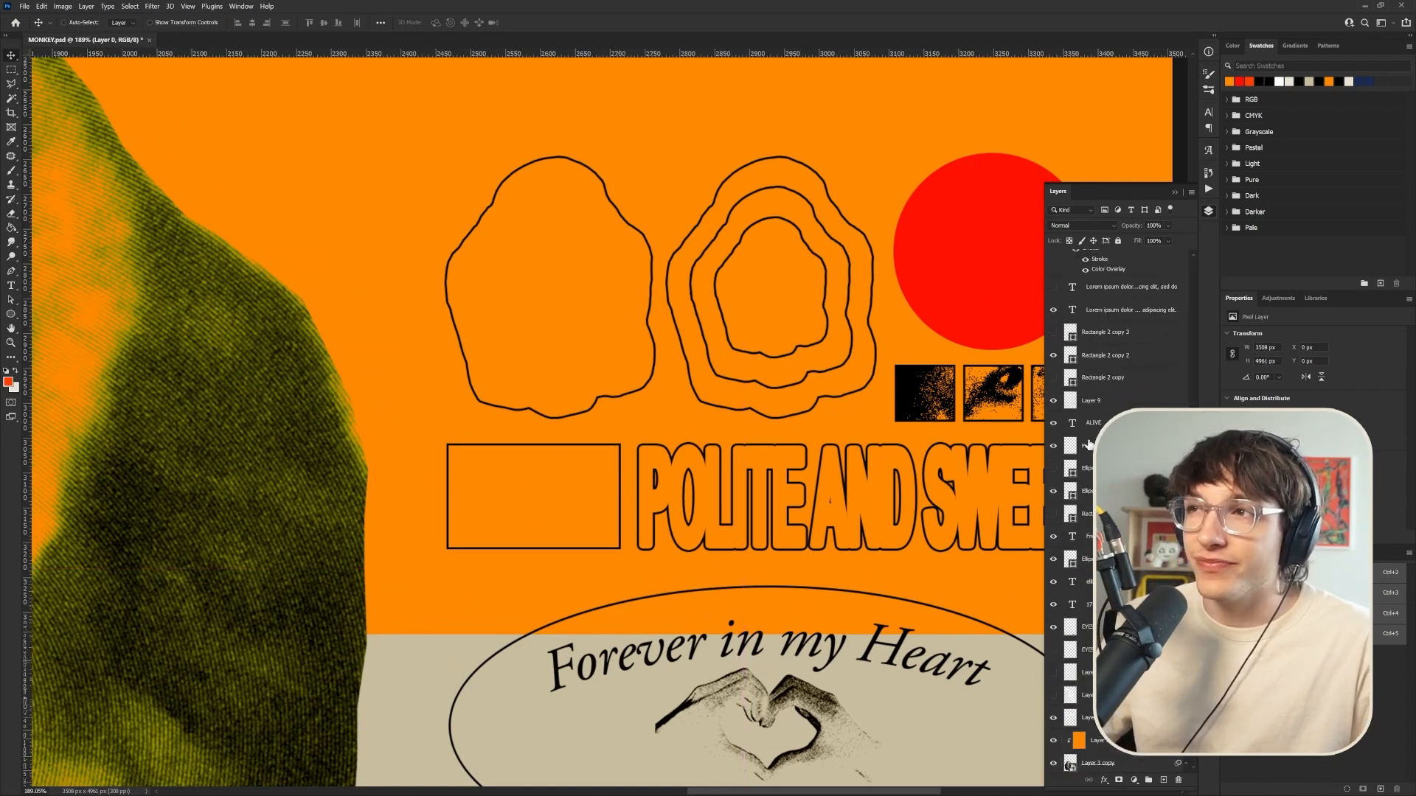
scroll(1088, 442, "up", 5)
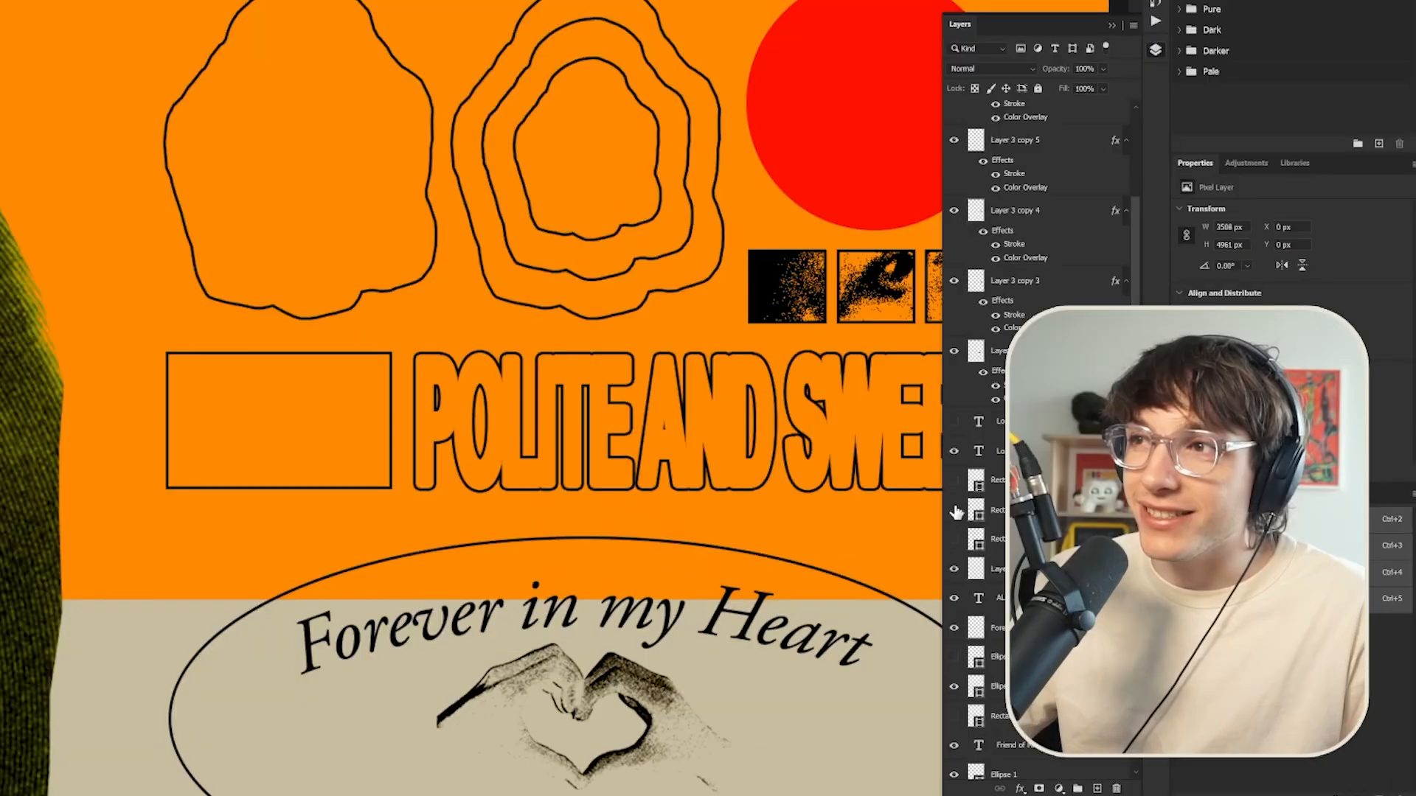
left_click(954, 509)
left_click(954, 509)
left_click(954, 509)
left_click(999, 480)
left_click(999, 539, "ctrl")
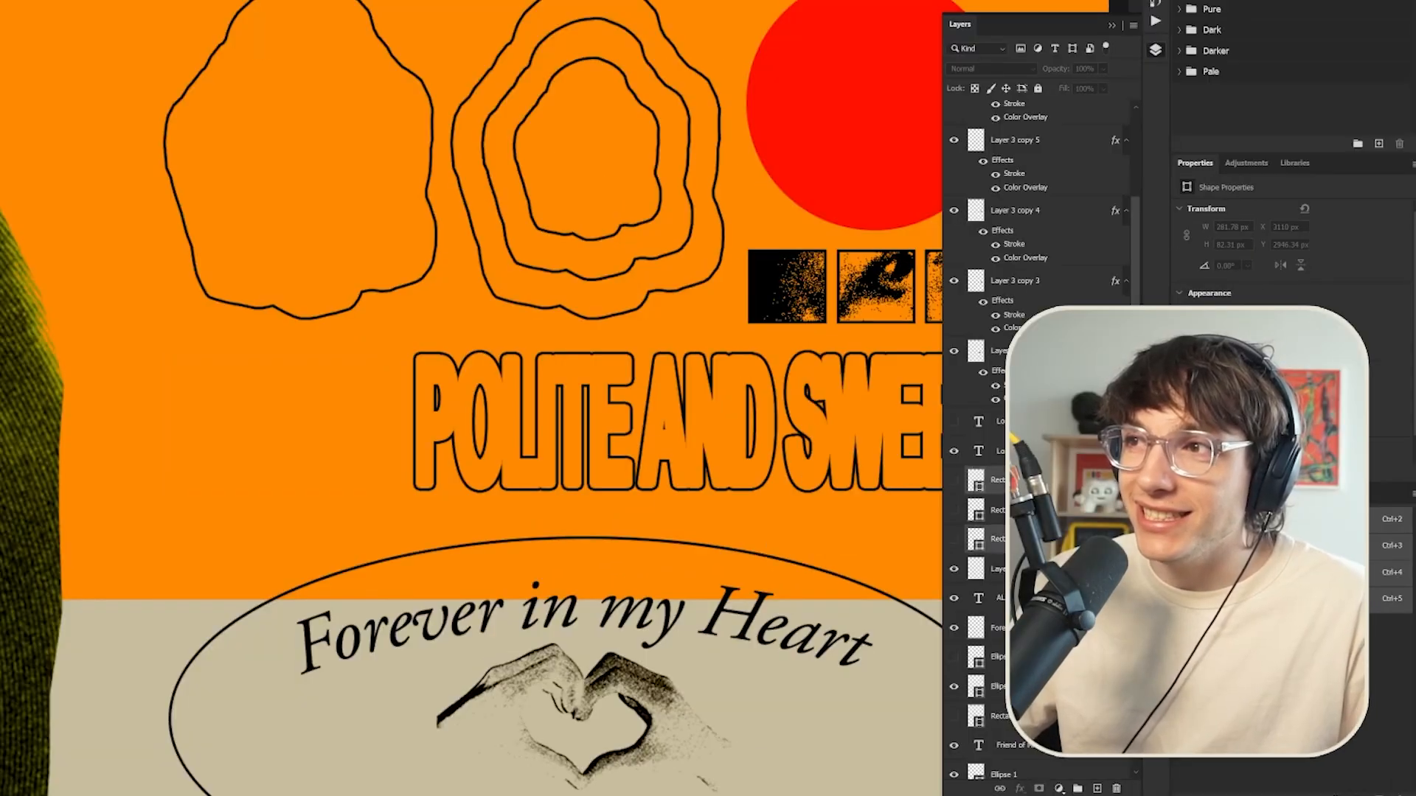
key("Delete")
left_click(954, 480)
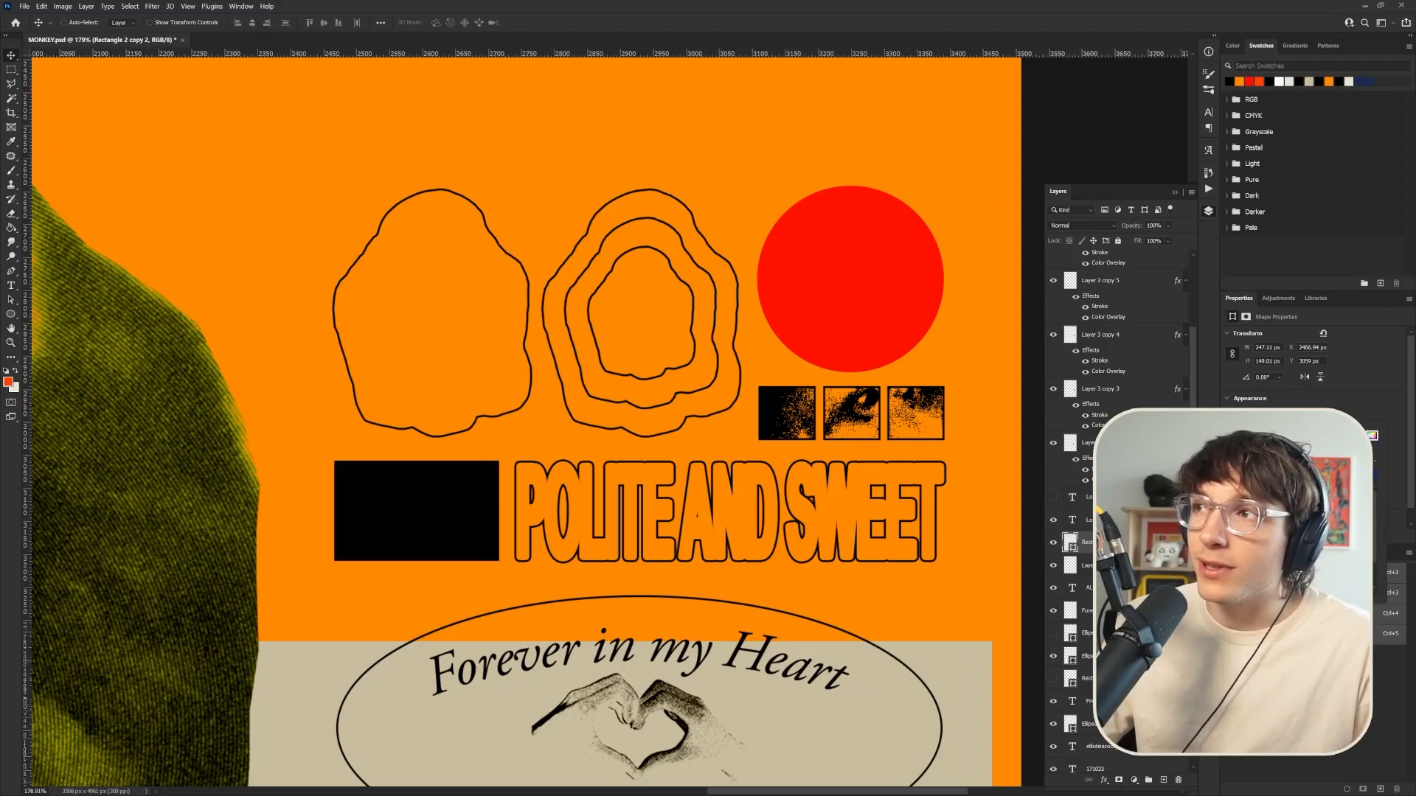
Add two overlapping orange circles of about 137 px each, side by side inside the black rectangle
left_click(10, 318)
left_click_drag(377, 474, 466, 564)
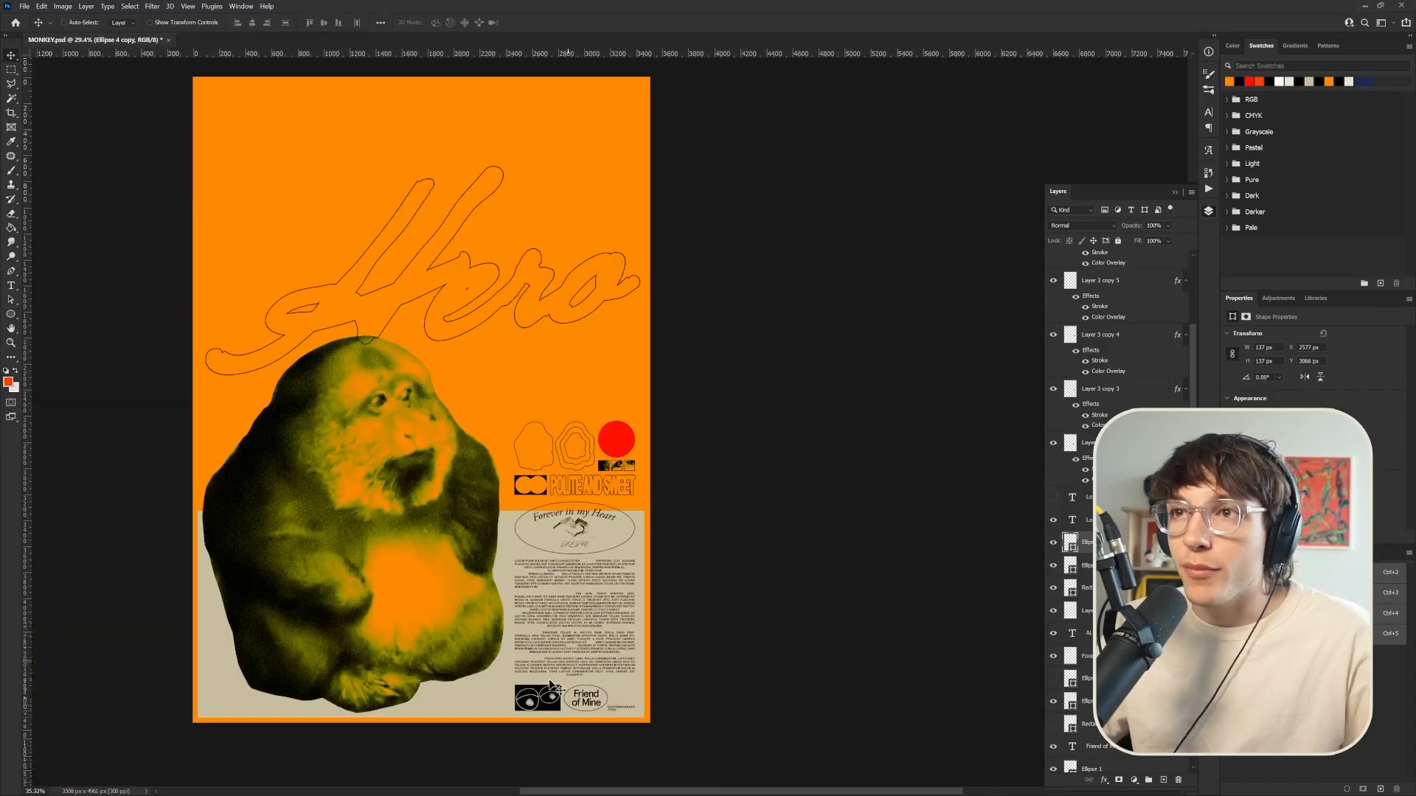
scroll(559, 672, "up", 1)
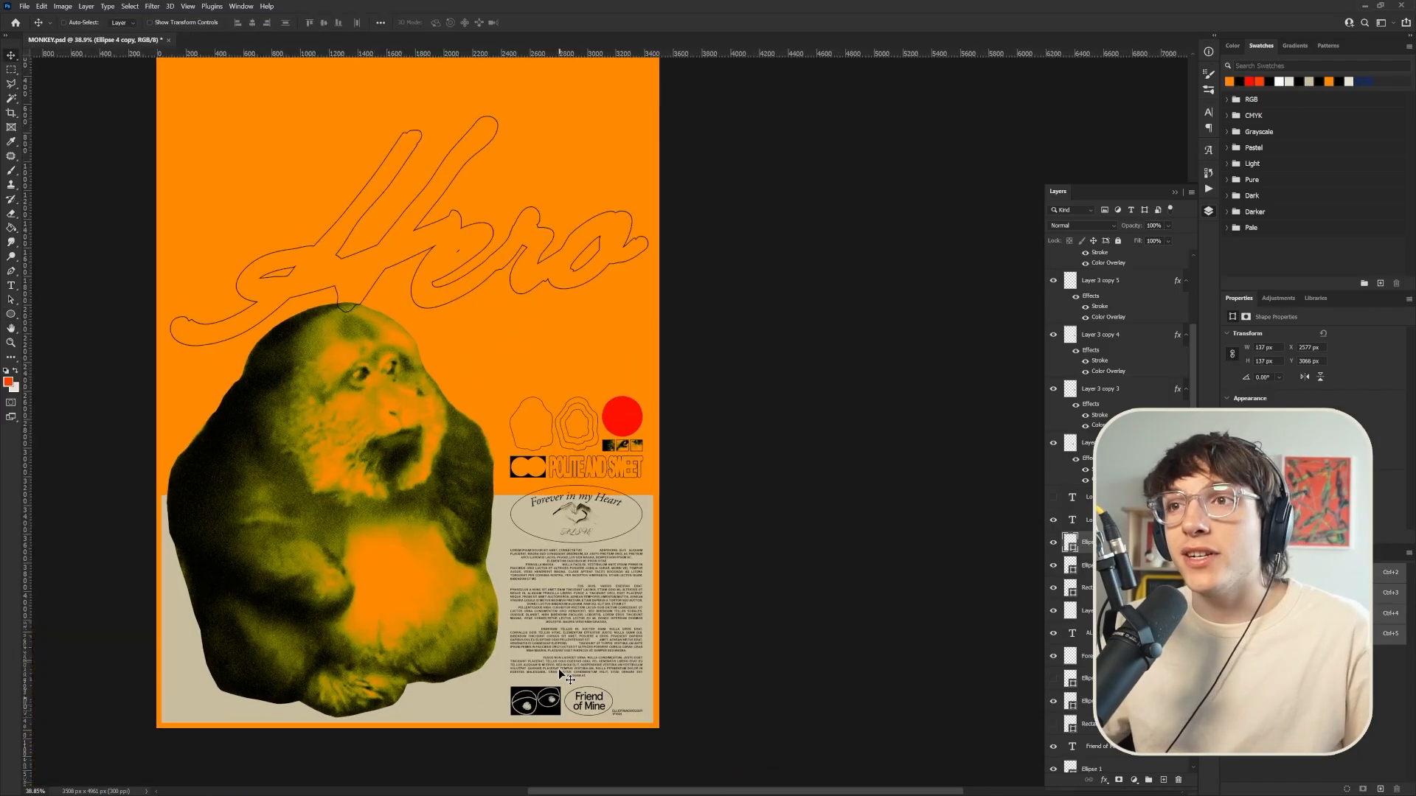
scroll(589, 442, "up", 1)
scroll(720, 494, "down", 3)
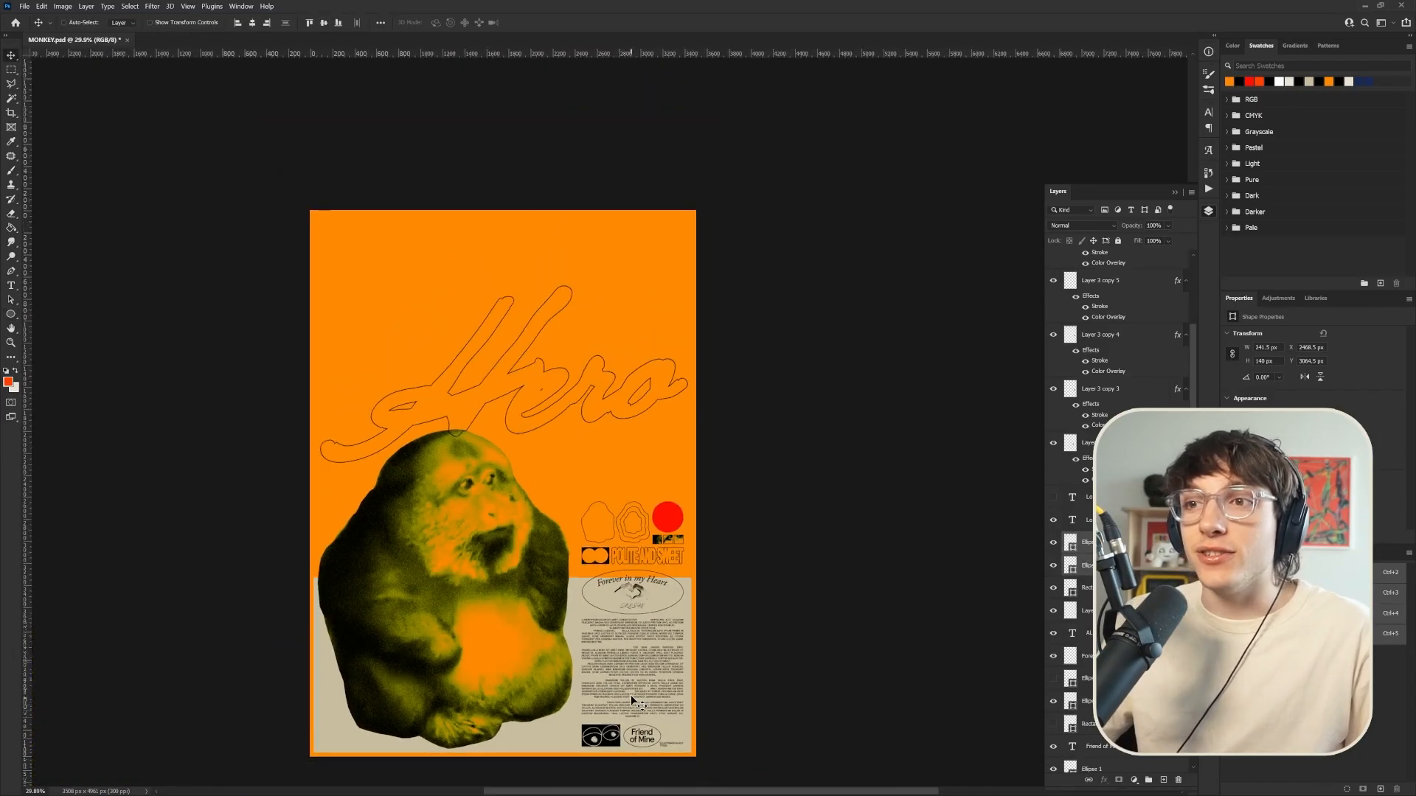
Invert the eyes artwork beside the "Friend of Mine" badge and set its blend mode to Darker Color
scroll(630, 695, "up", 1)
scroll(847, 767, "up", 5)
left_click(62, 6)
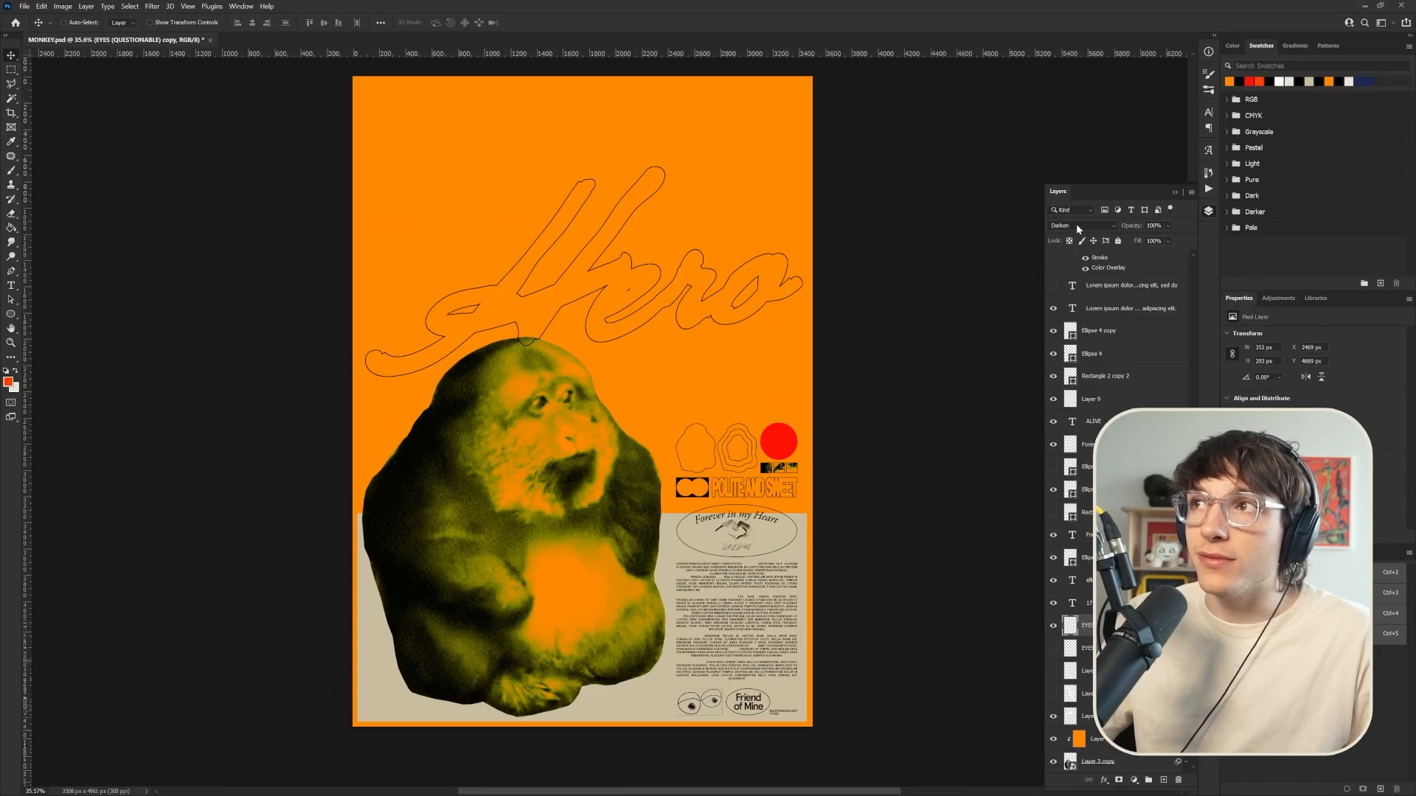
left_click(1080, 225)
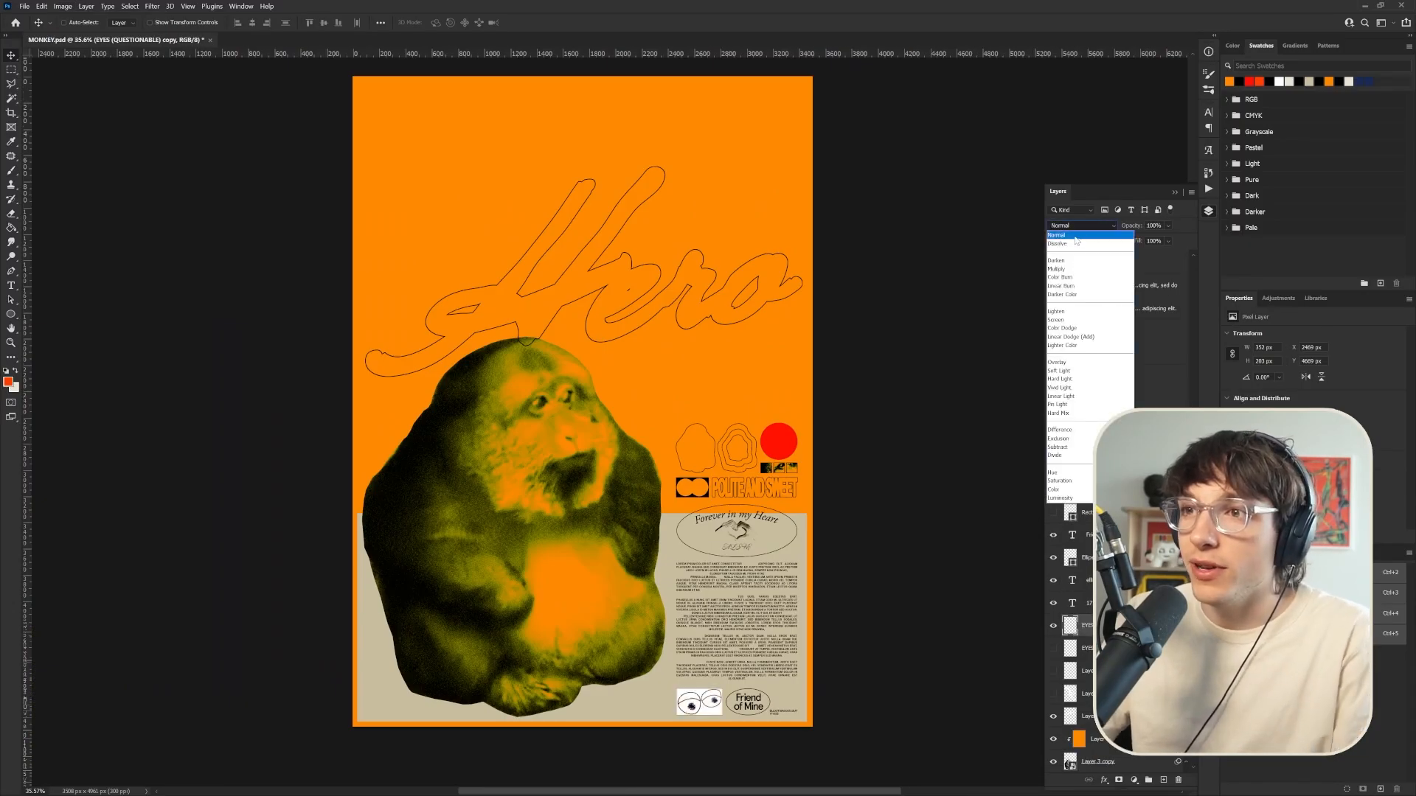
left_click(1069, 286)
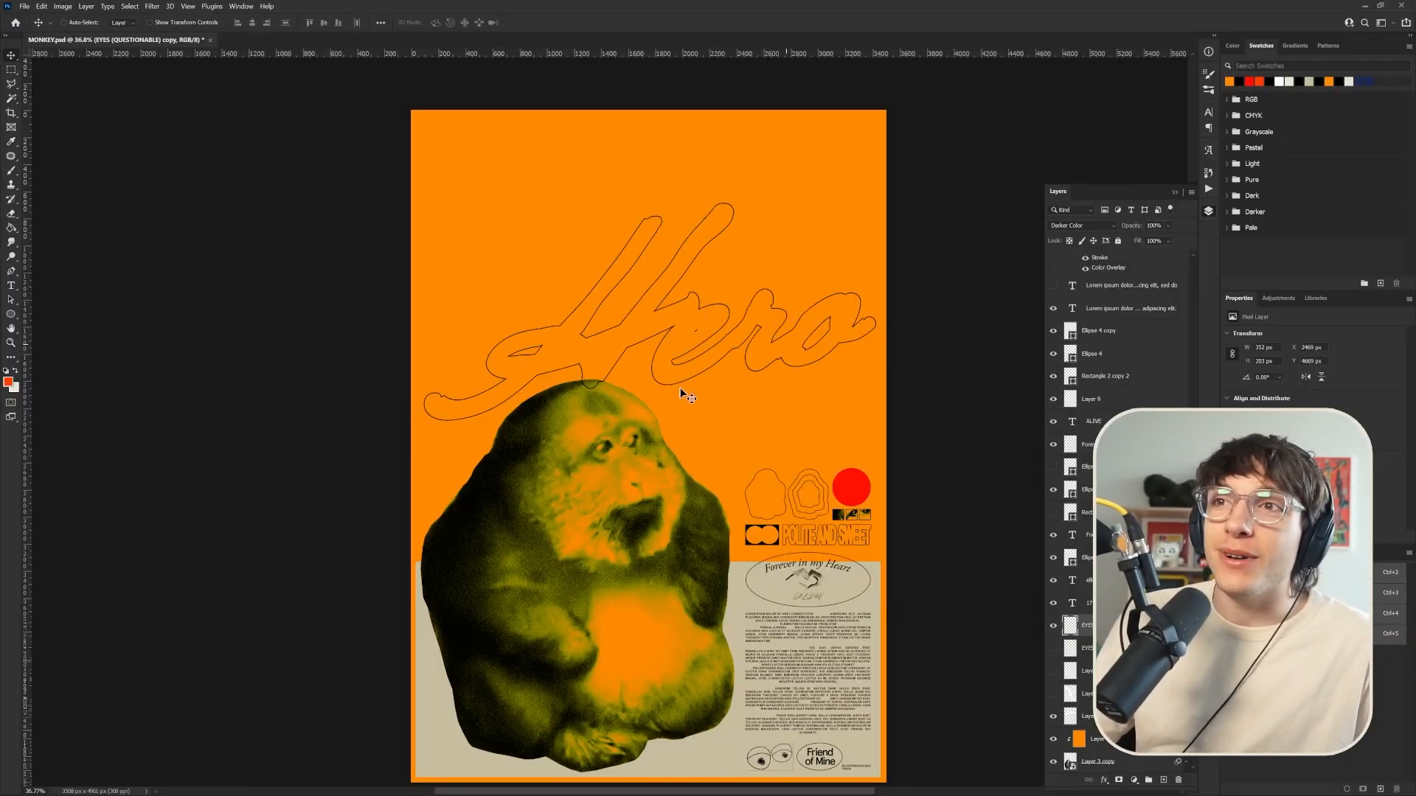
Group the block's visible badge, caption, shape and text layers and delete the unused hidden ellipse, rectangle and eyes layers
scroll(1059, 370, "up", 8)
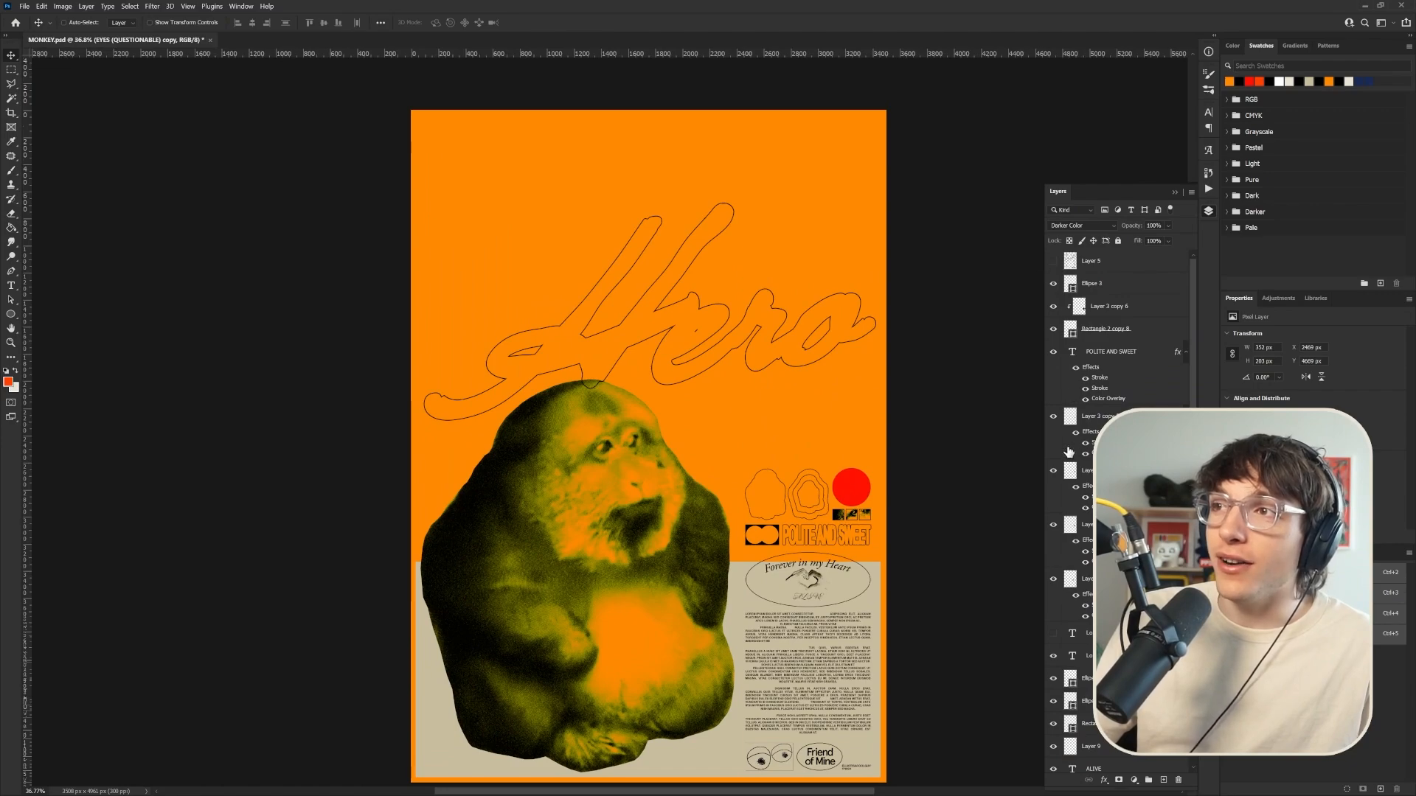
left_click(1103, 286)
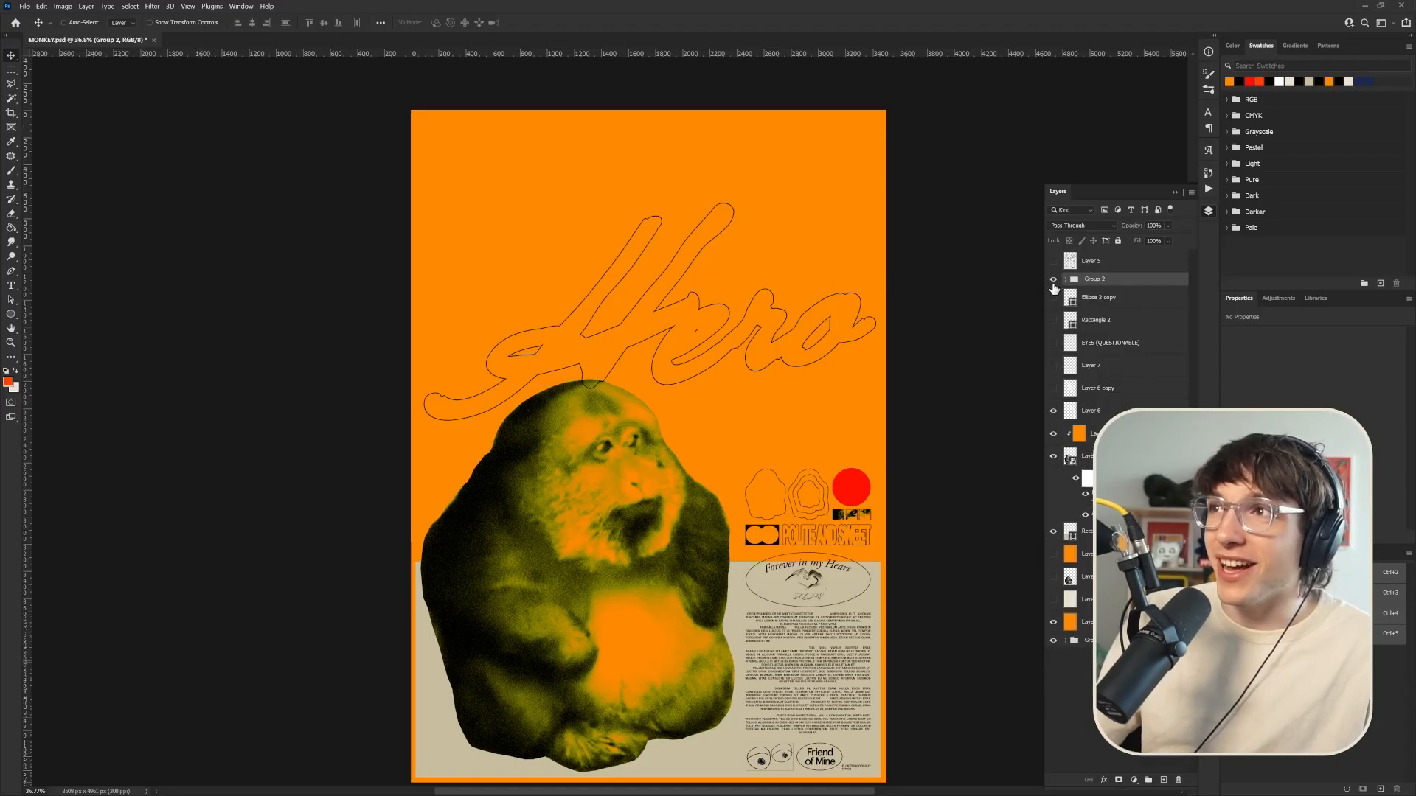
left_click(1100, 299)
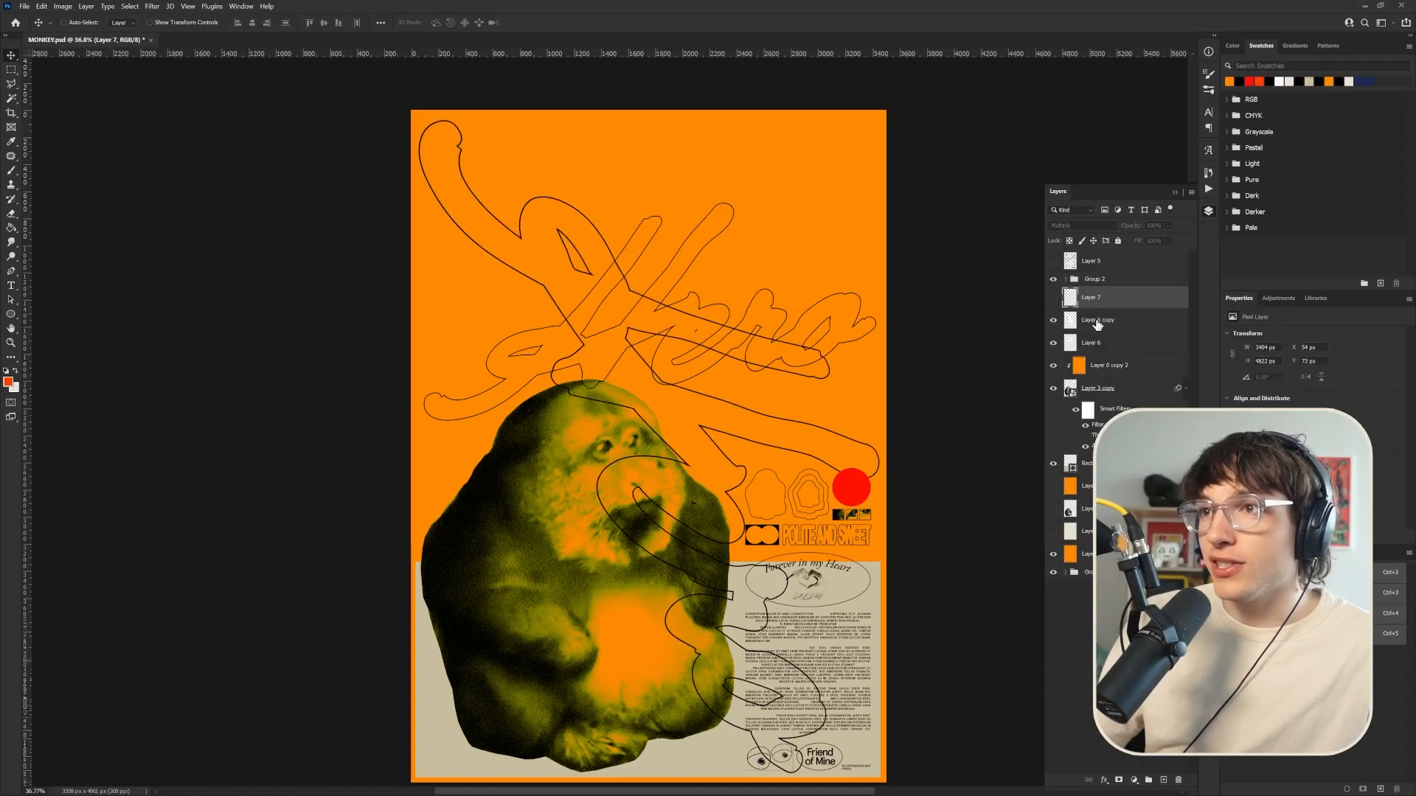
Hide the horizontal "Hero" outline and narrow the vertical "Hero" outline to about 2664 px wide
left_click(1095, 323)
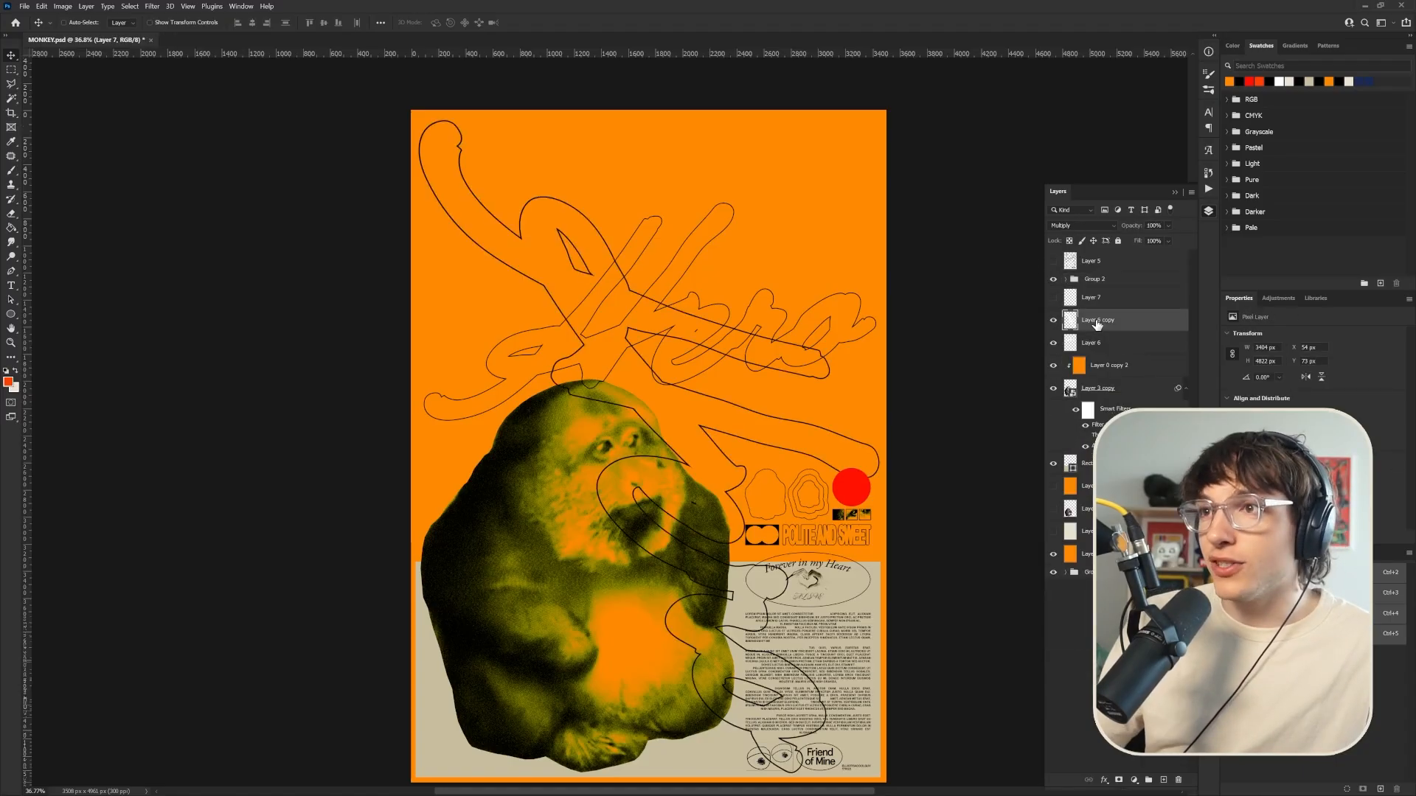
left_click(1053, 343)
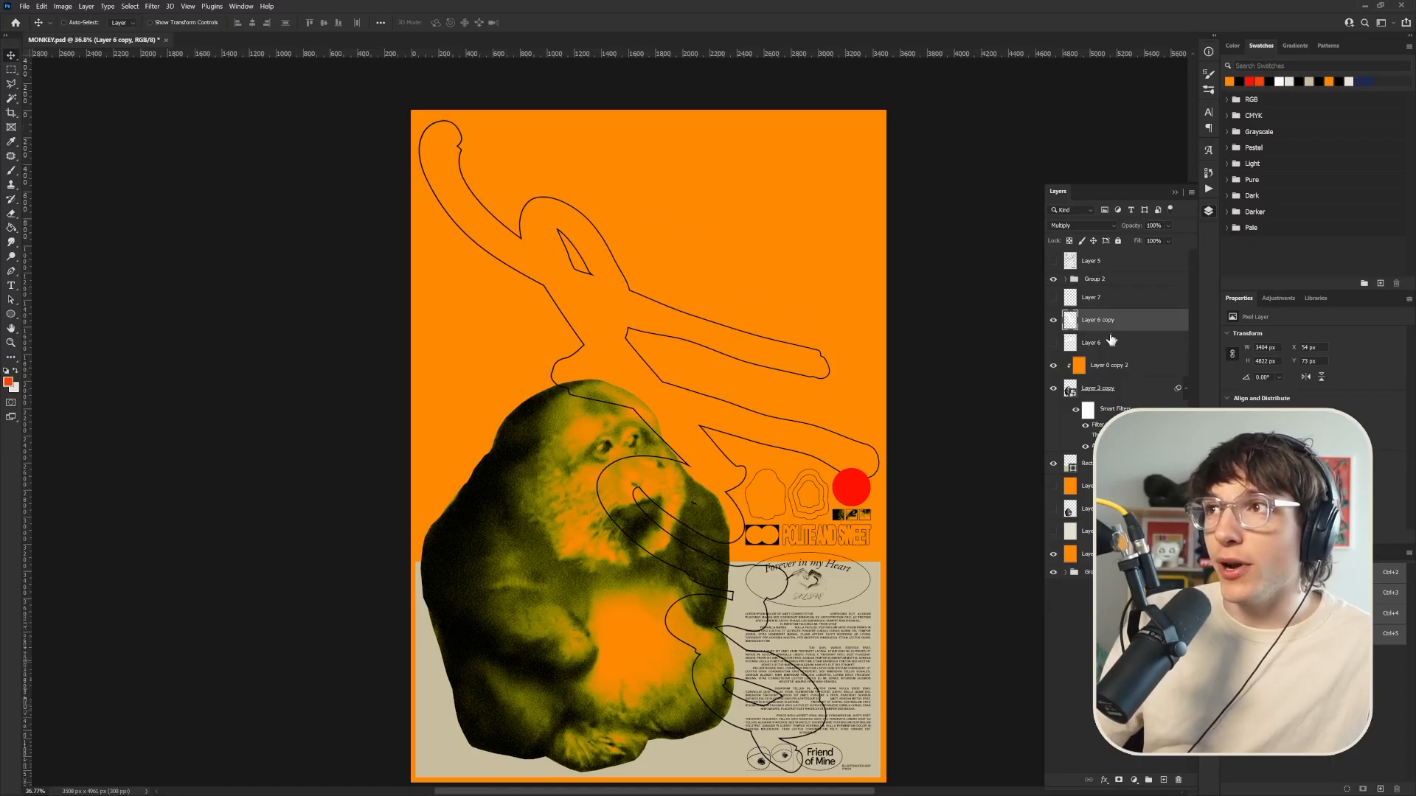
key("ctrl+t")
left_click_drag(881, 446, 782, 472)
left_click_drag(710, 502, 714, 452)
left_click_drag(603, 641, 603, 768)
key("Return")
key("ctrl+0")
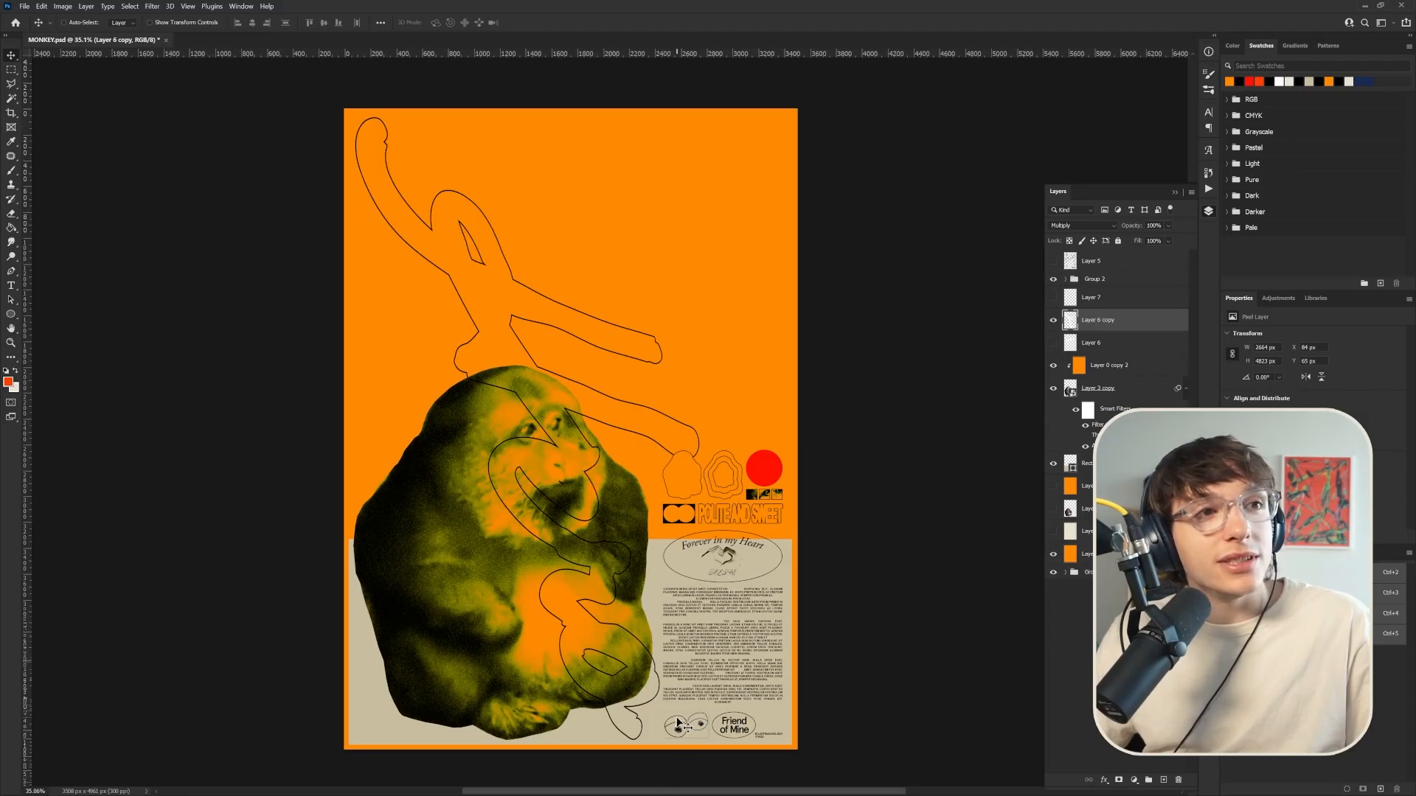
Shrink the vertical "Hero" outline to about 2324 by 4749 px, clear of the block of badges and text
key("ctrl+t")
left_click_drag(698, 428, 653, 429)
left_click_drag(685, 746, 708, 732)
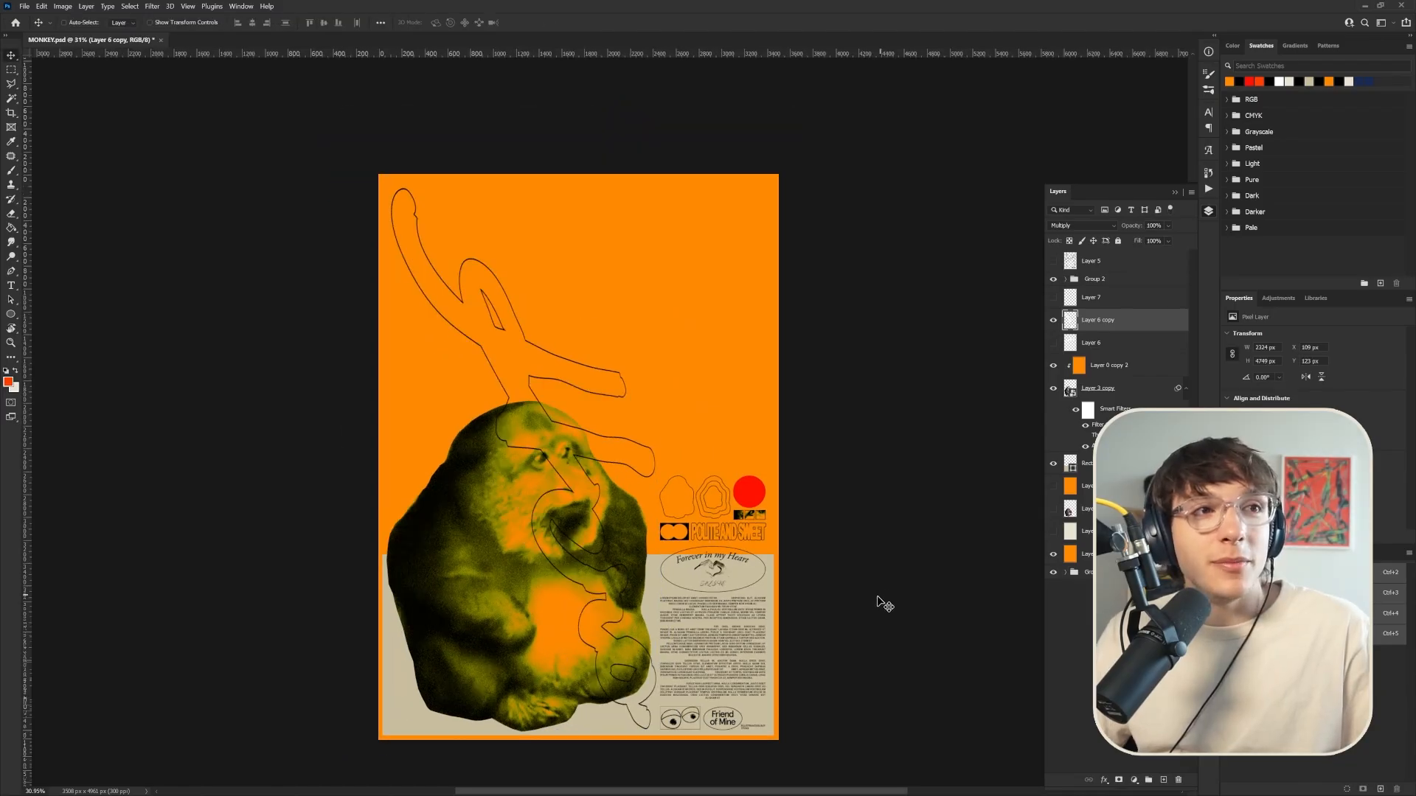
left_click(1053, 343)
left_click(1088, 347)
left_click(1052, 343)
Show the handwritten "My" and scale and rotate it to about 310 by 315 px just above the monkey's head, beside the "Hero" outline
left_click(1096, 299)
key("ctrl+t")
mouse_move(563, 262)
left_mouse_down()
mouse_move(572, 476)
mouse_move(544, 476)
left_mouse_up()
left_click_drag(557, 328, 560, 229)
left_click_drag(552, 320, 484, 400)
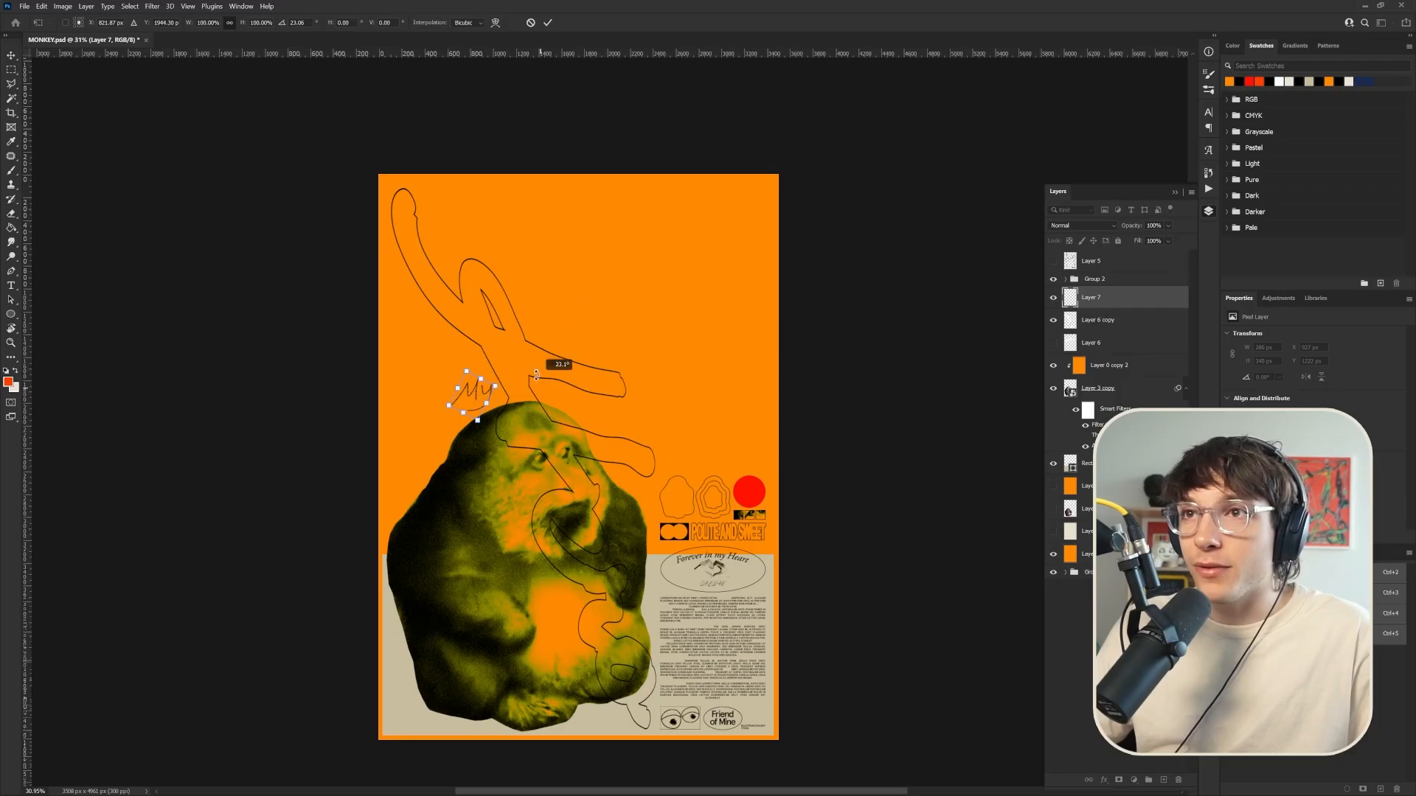
left_click_drag(505, 383, 498, 372)
key("Return")
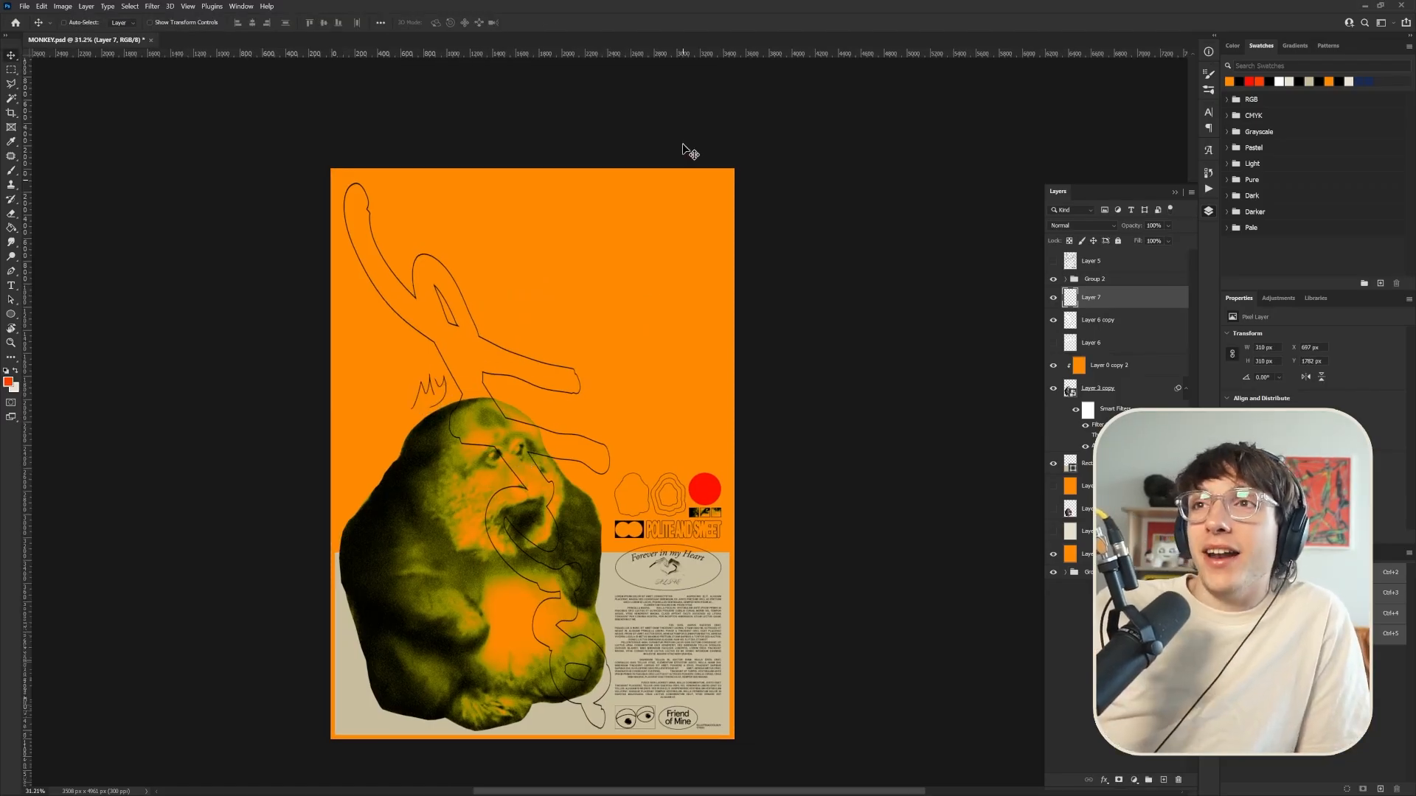
Duplicate the Lorem Ipsum text block out of the group and place the copy, with the "Mauris augue felis" paragraph, in the poster's upper-right corner
scroll(707, 241, "down", 1)
scroll(710, 198, "up", 1)
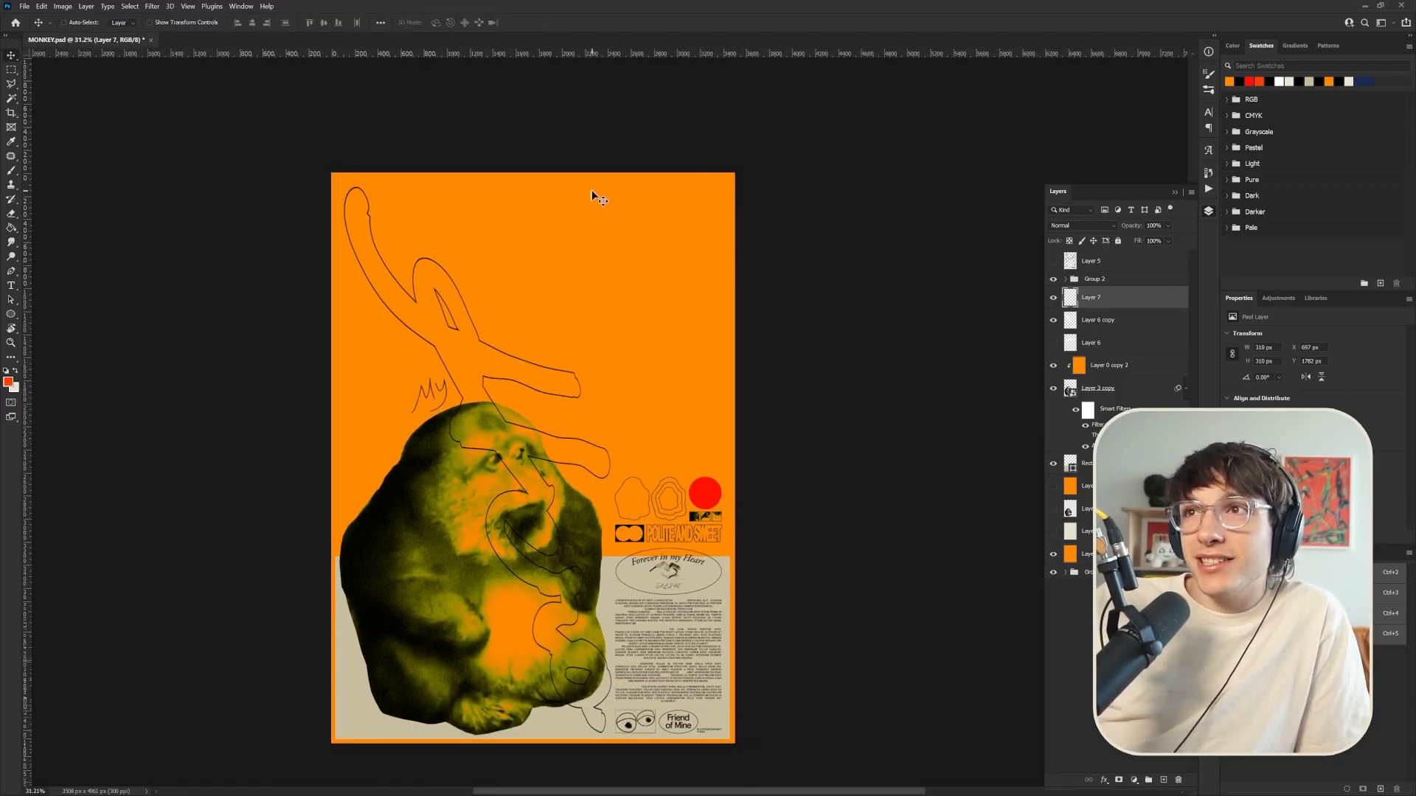
left_click(1066, 280)
left_click(1076, 304)
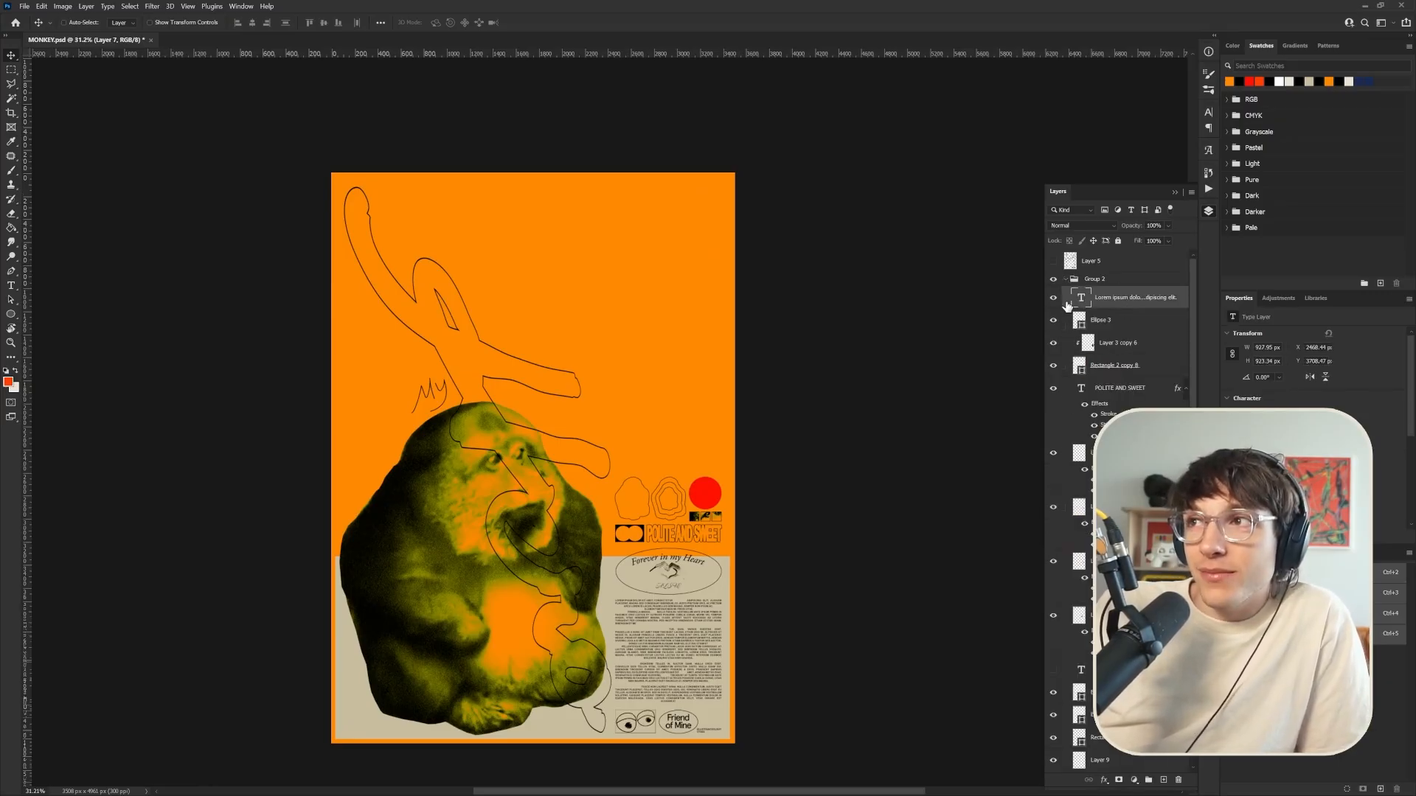
left_click_drag(1075, 304, 1092, 289)
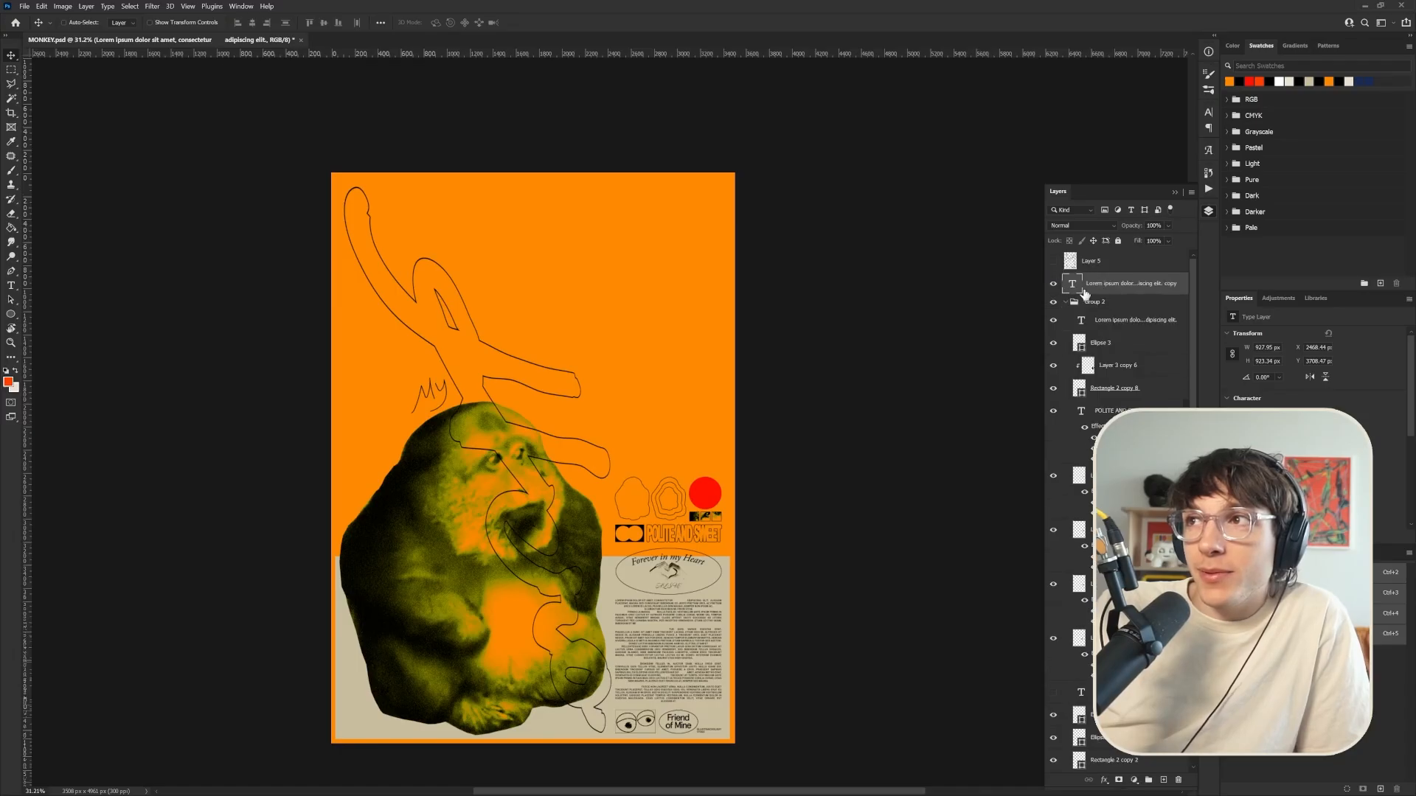
left_click(1066, 302)
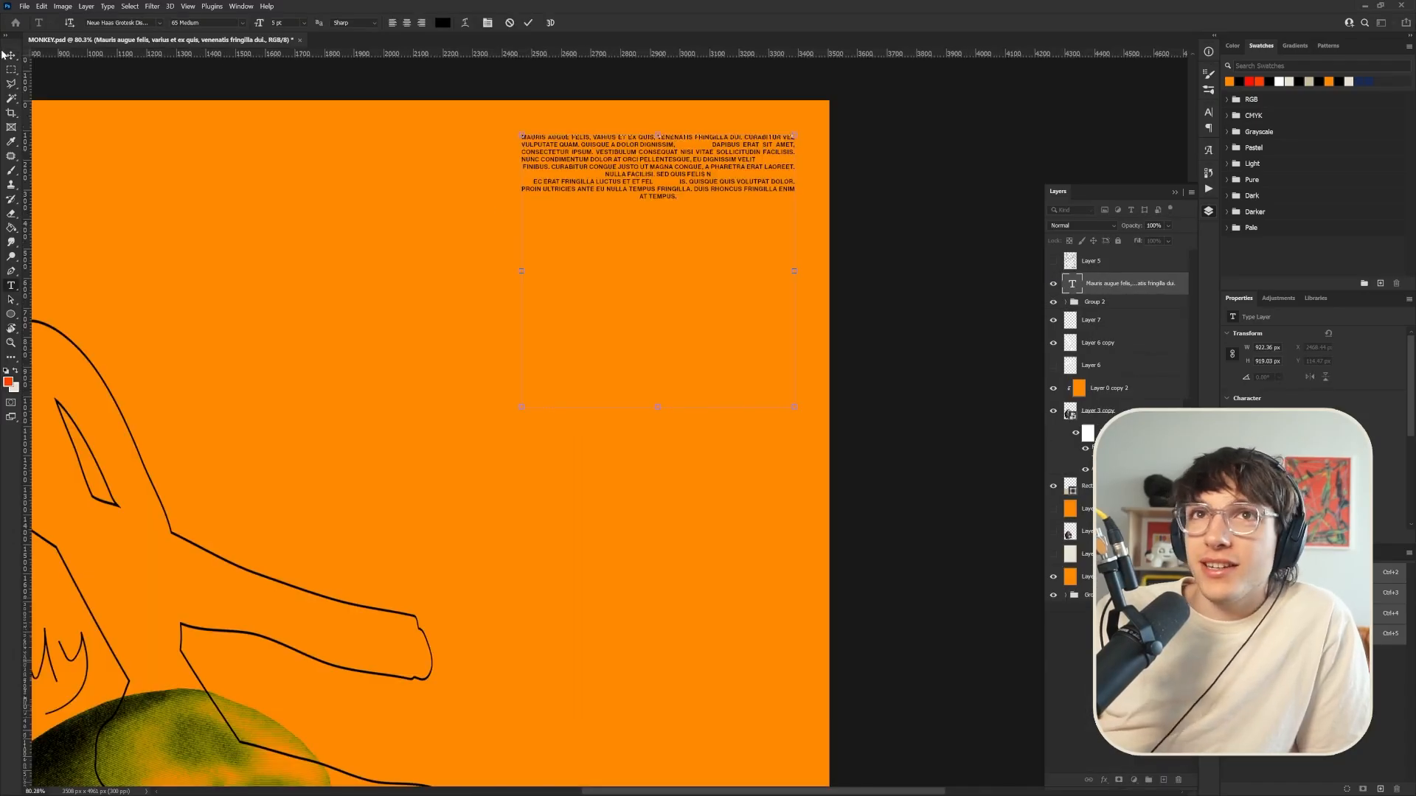
left_click(8, 54)
scroll(493, 506, "down", 5)
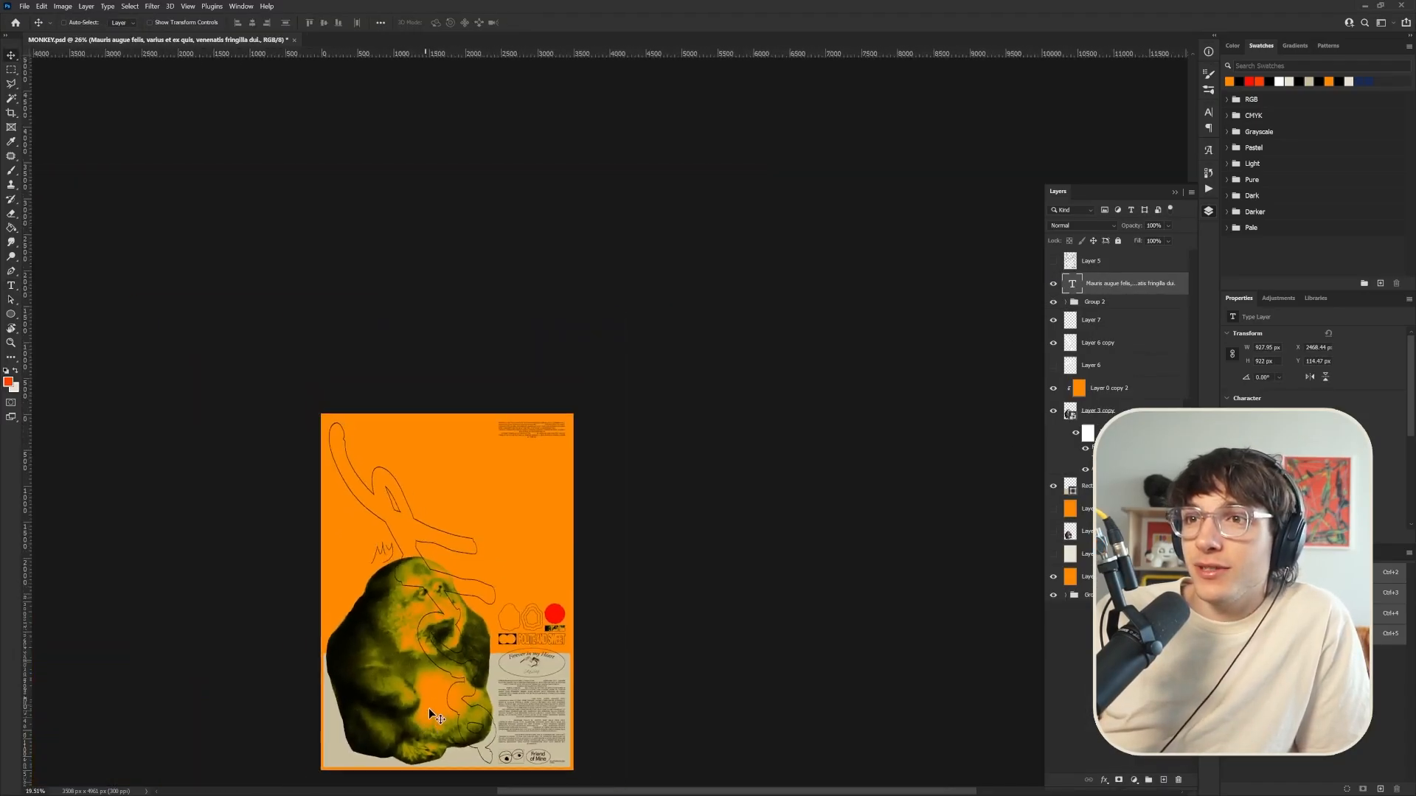
scroll(430, 719, "up", 3)
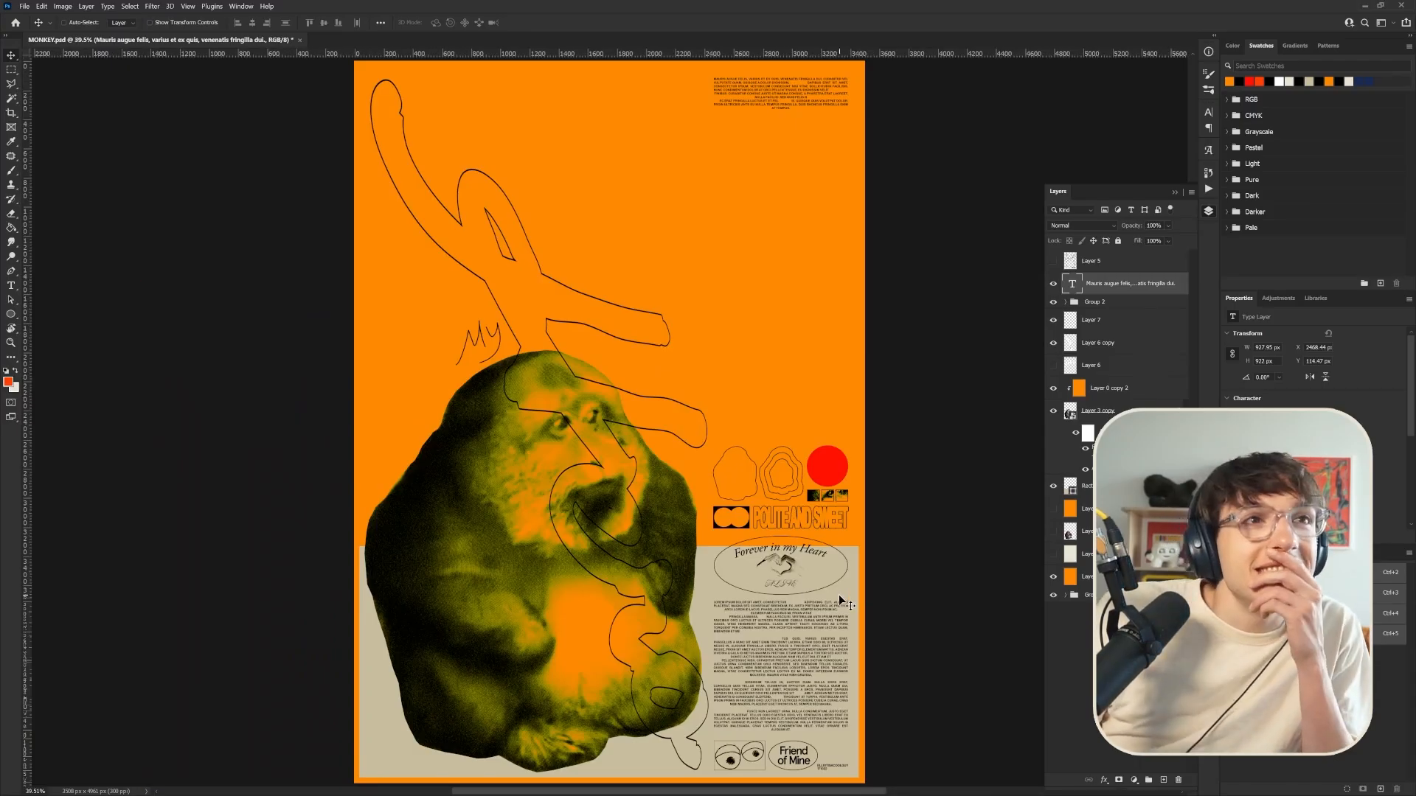
Stamp all visible layers into one new layer at the top of the stack and apply a slight image adjustment to it
scroll(838, 594, "down", 1)
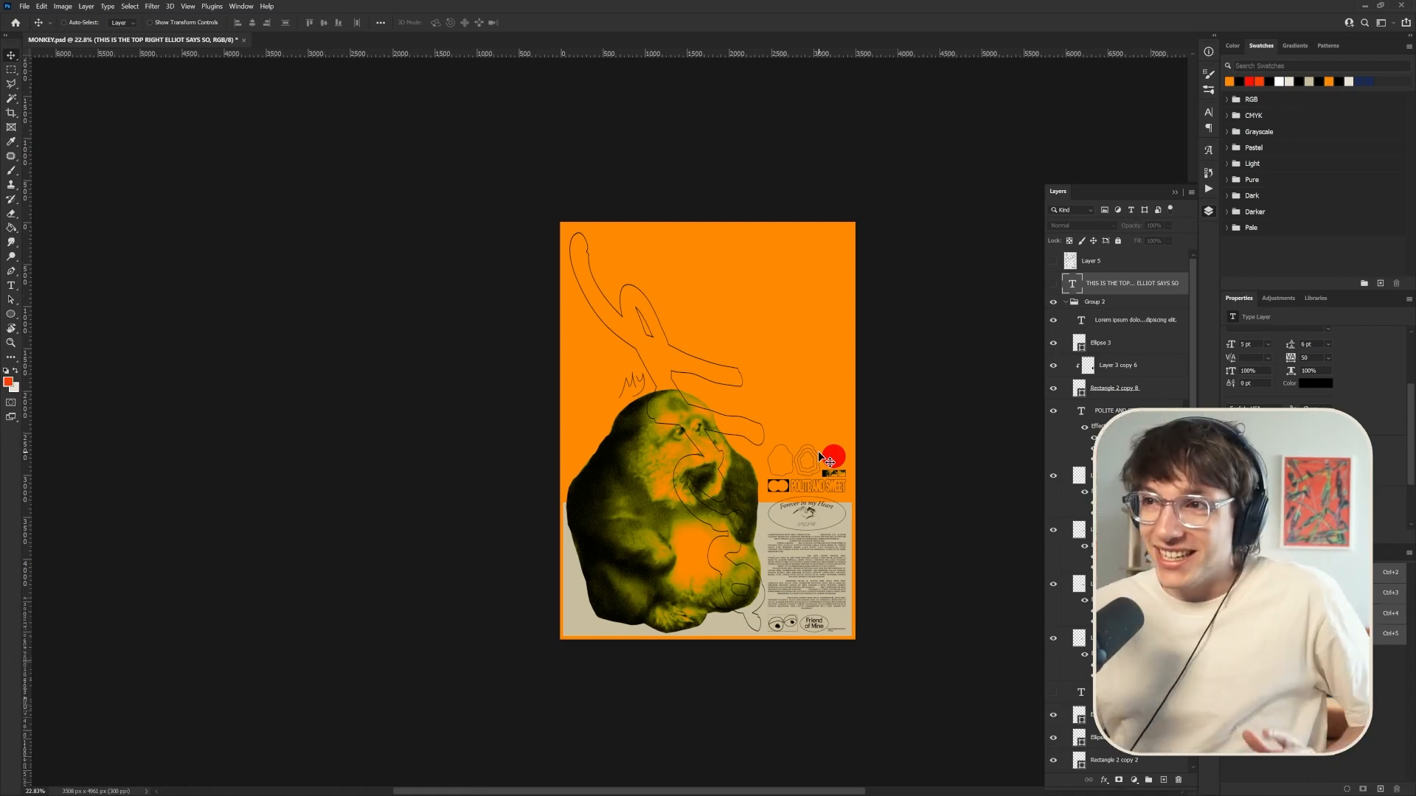
scroll(796, 423, "down", 1)
scroll(914, 395, "up", 2)
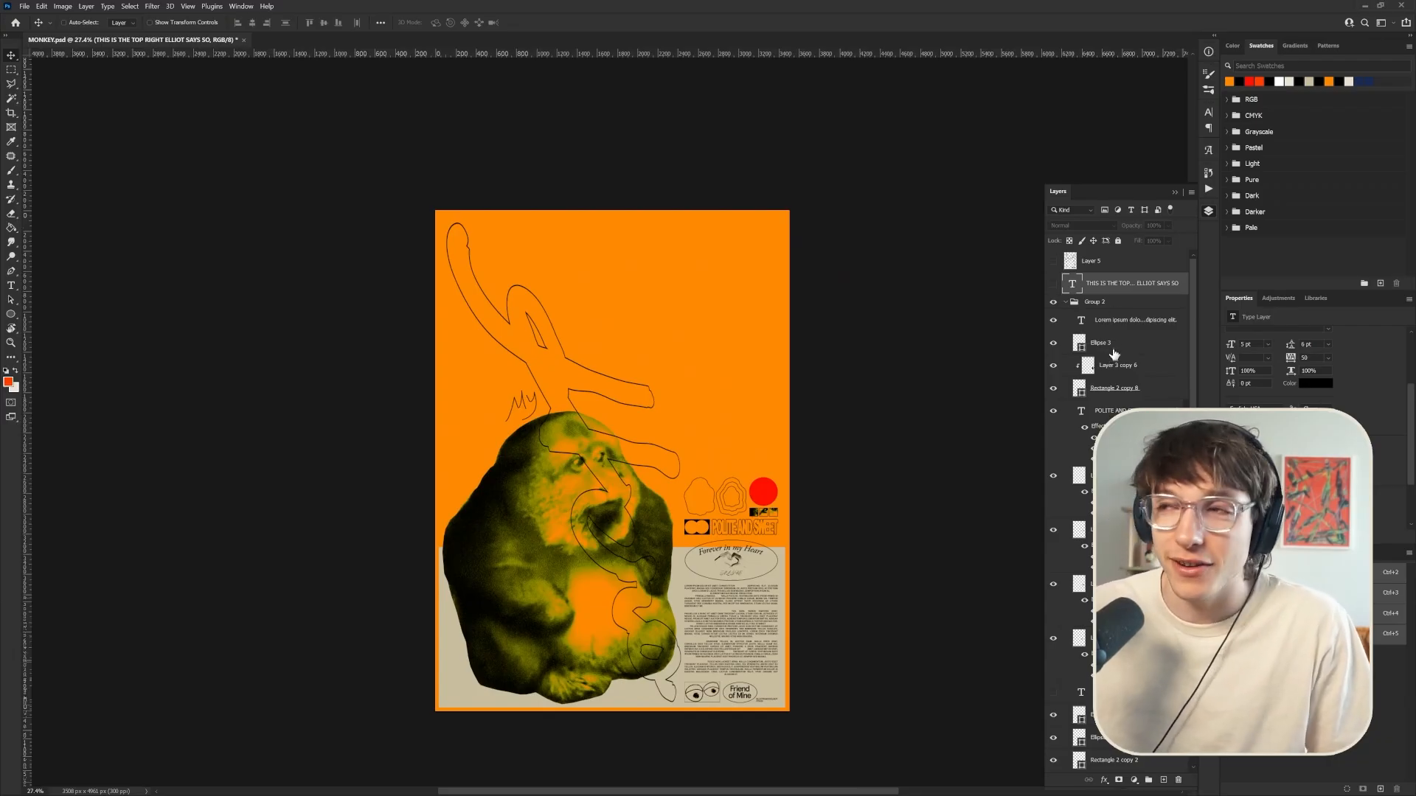
left_click(1108, 265)
key("ctrl+alt+shift+e")
left_click(62, 6)
mouse_move(89, 33)
left_click(203, 87)
mouse_move(904, 145)
left_mouse_down()
mouse_move(849, 146)
mouse_move(950, 134)
mouse_move(897, 143)
left_mouse_up()
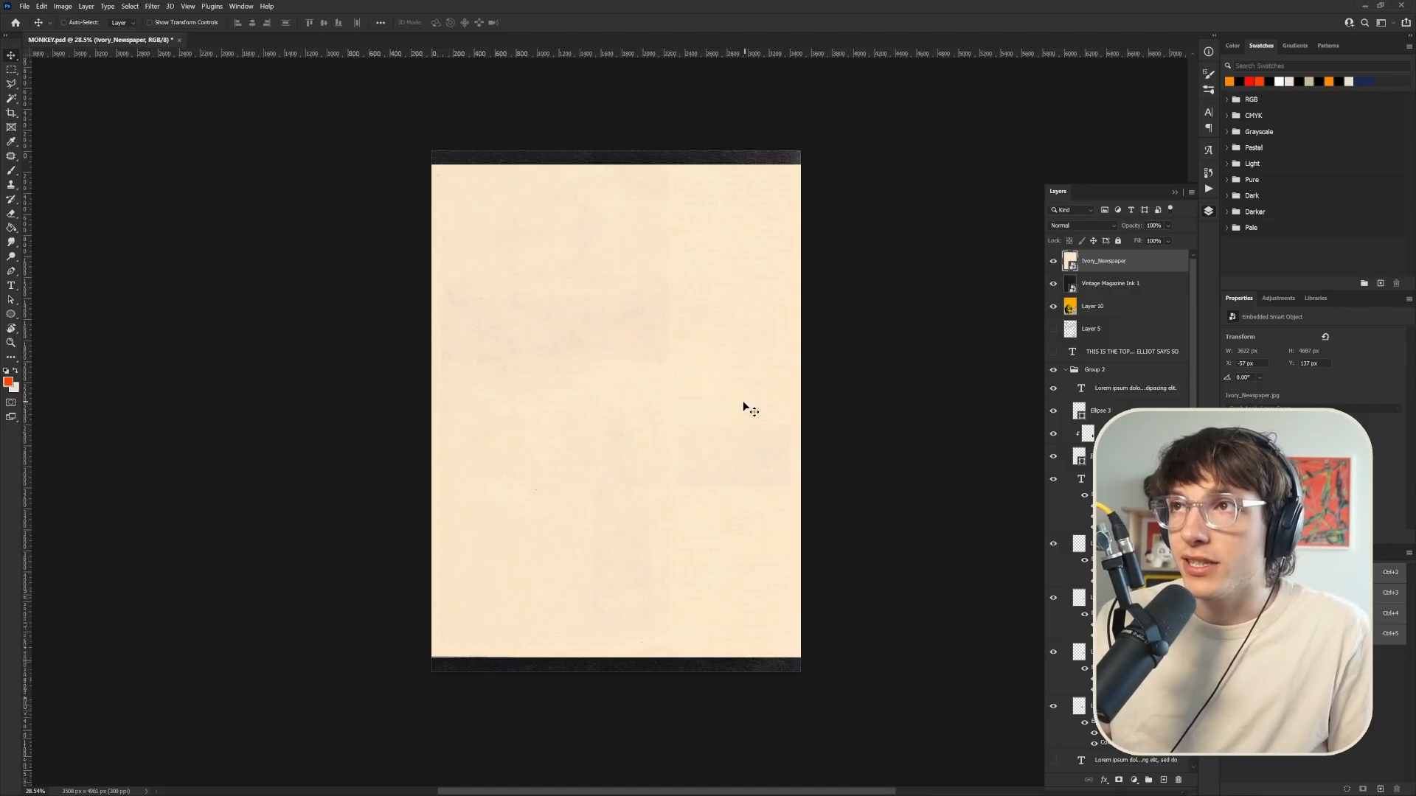
Scale the Ivory_Newspaper texture to the full 4961 px height of the poster and set its blend mode to Multiply
left_click_drag(615, 165, 621, 146)
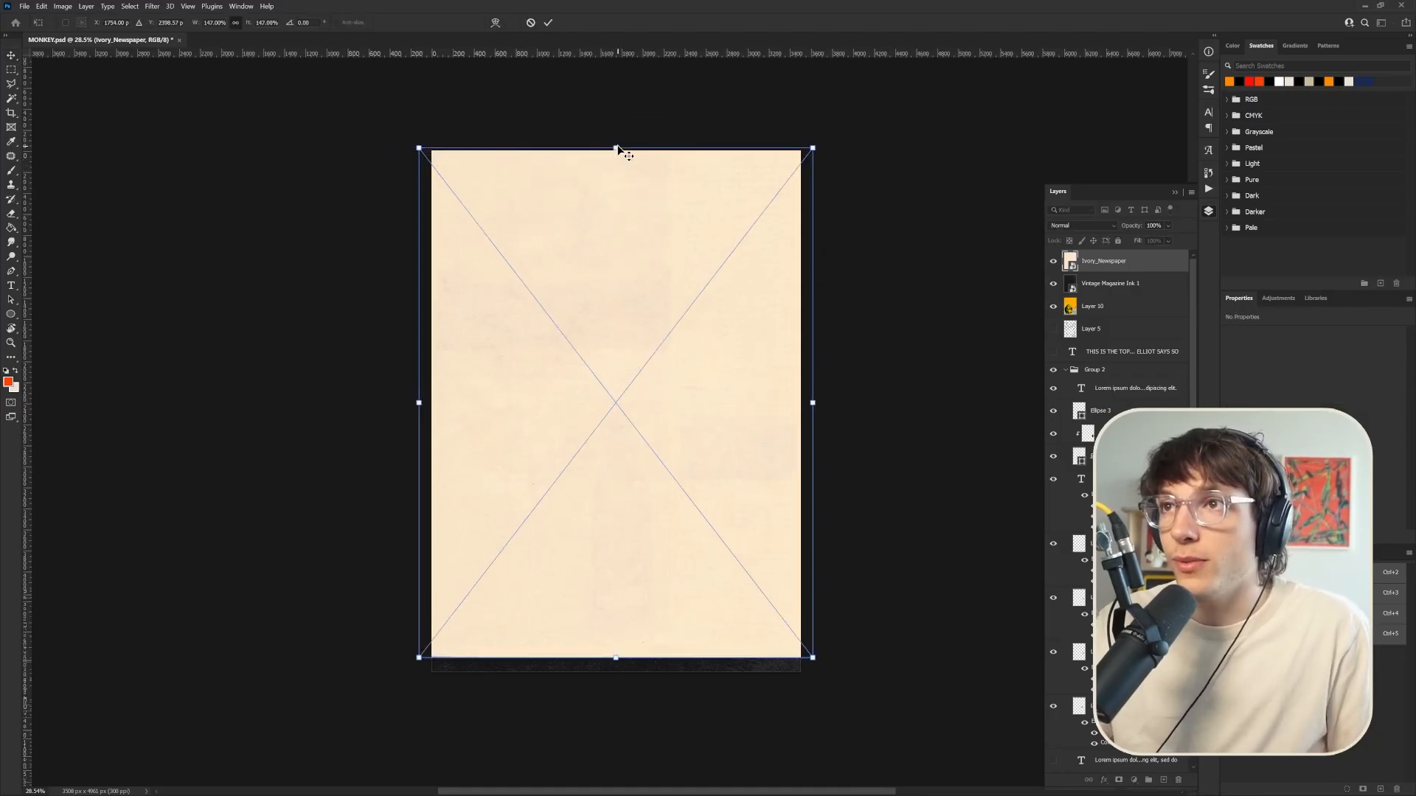
key("Return")
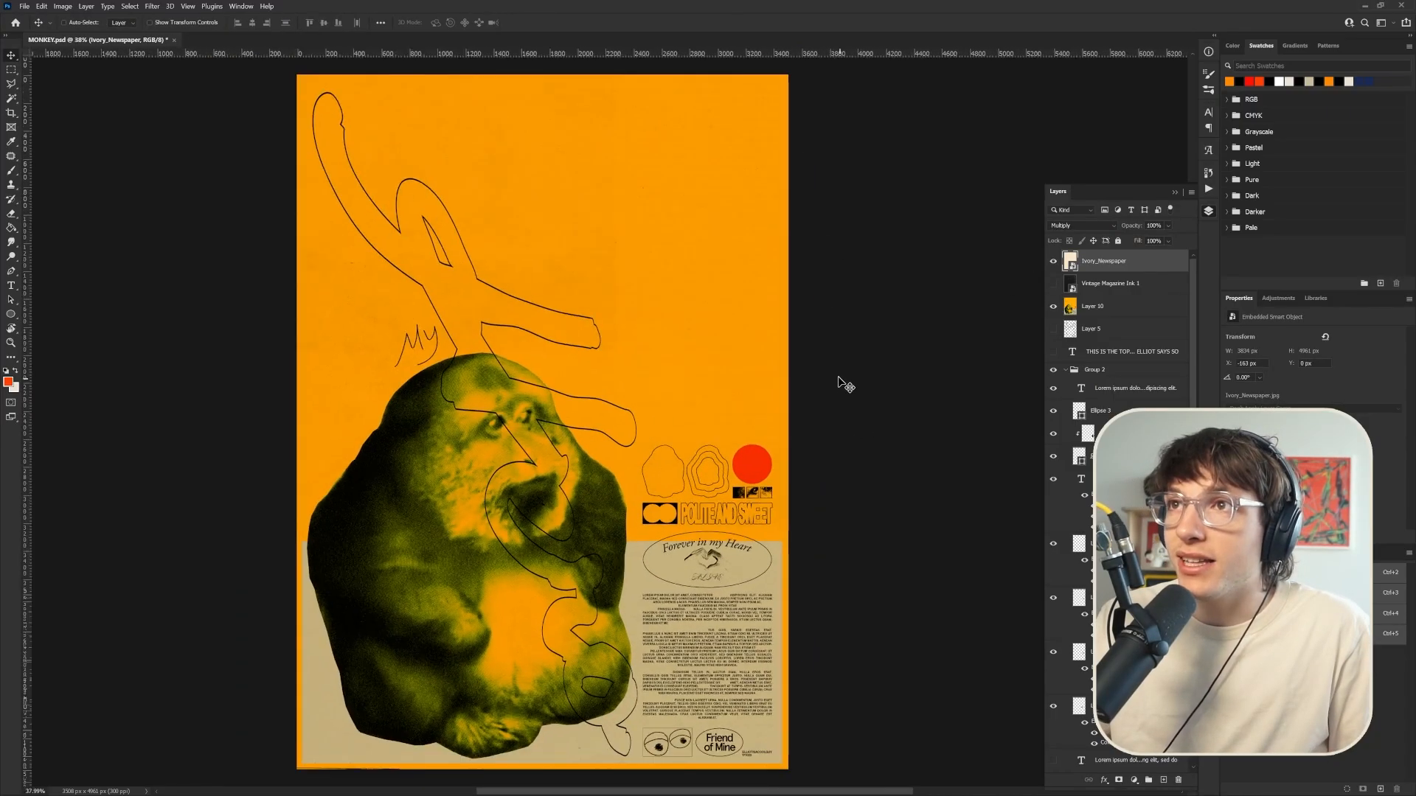
Show the Vintage Magazine Ink 1 texture, place it above the Ivory_Newspaper layer and set its blend mode to Lighten
left_click(1053, 284)
left_click(1091, 286)
left_click(1069, 224)
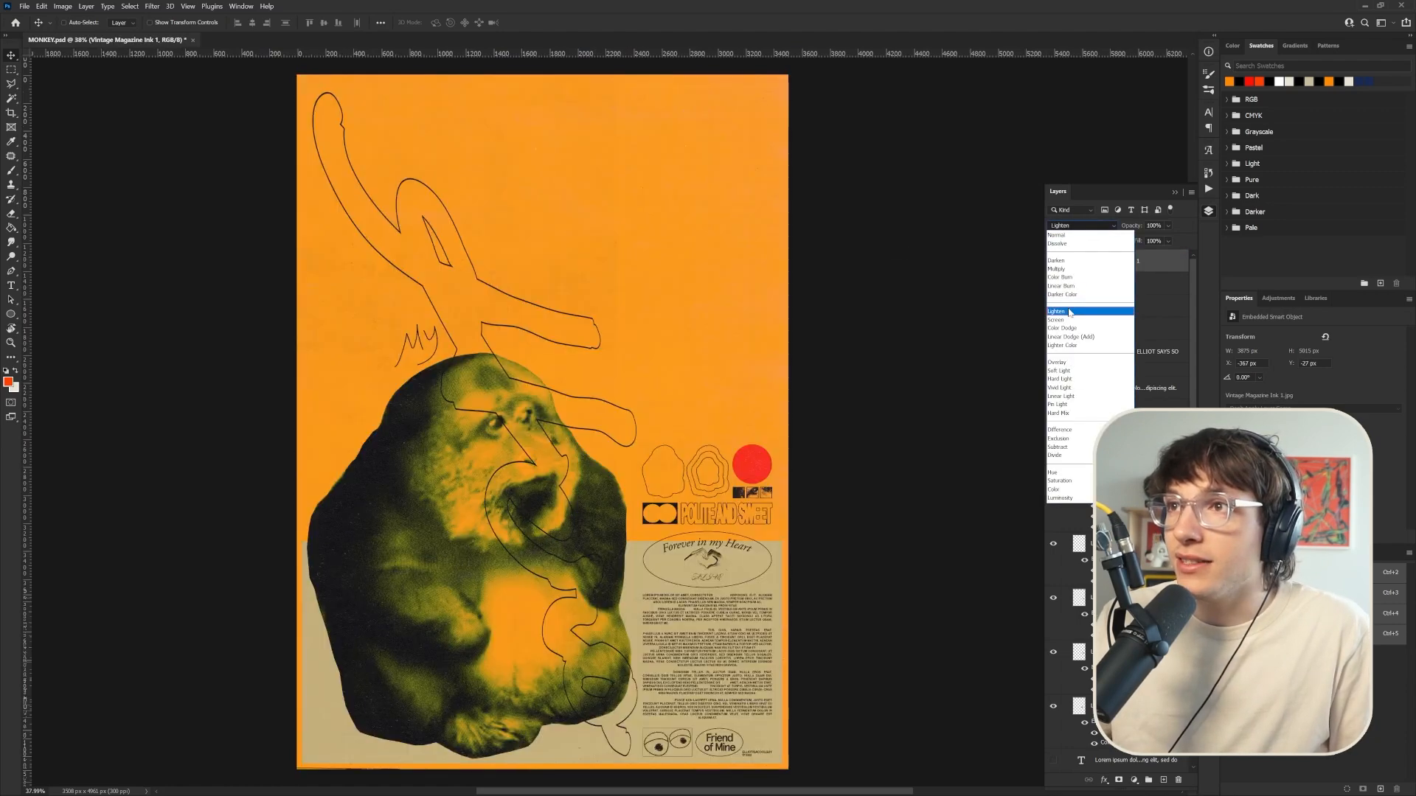
left_click(1069, 312)
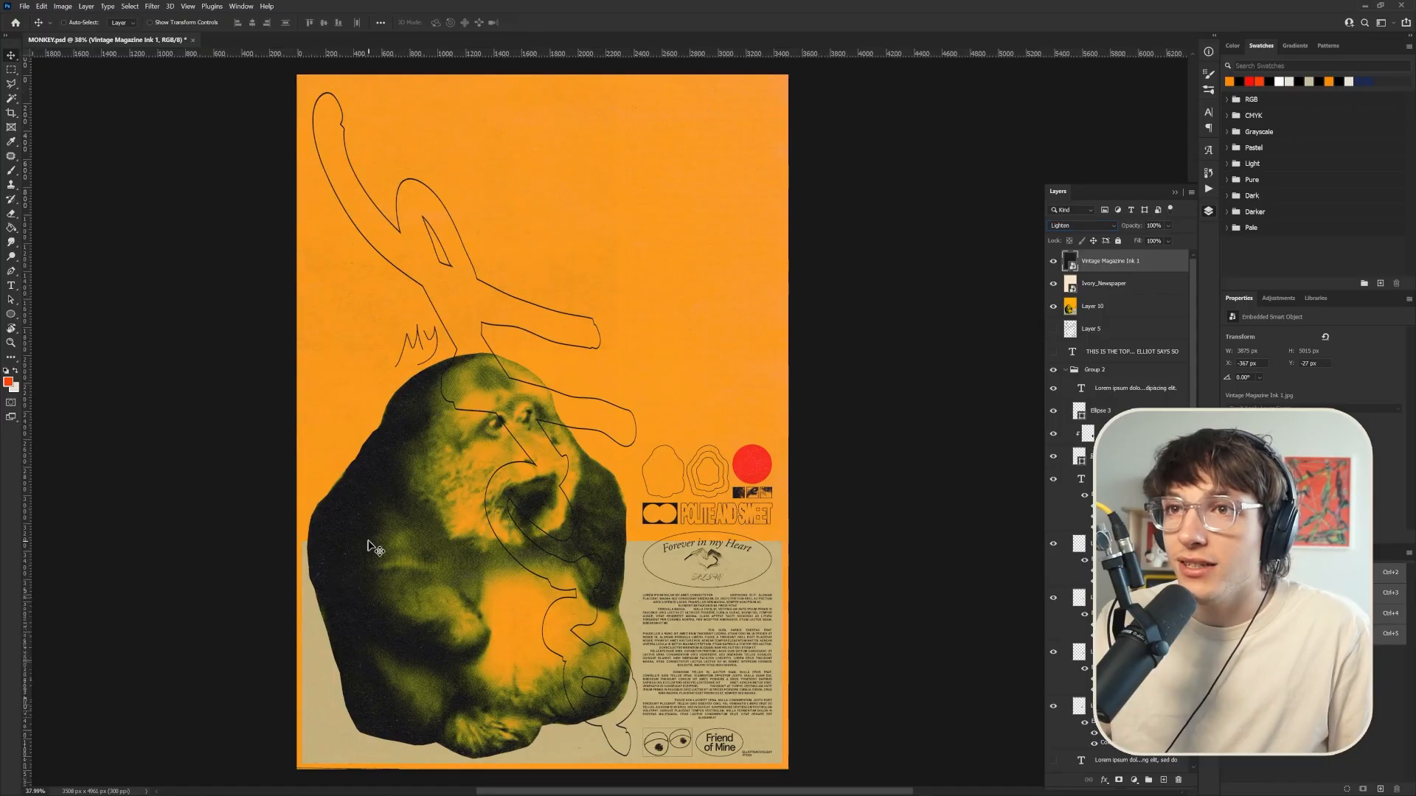
scroll(375, 549, "up", 10)
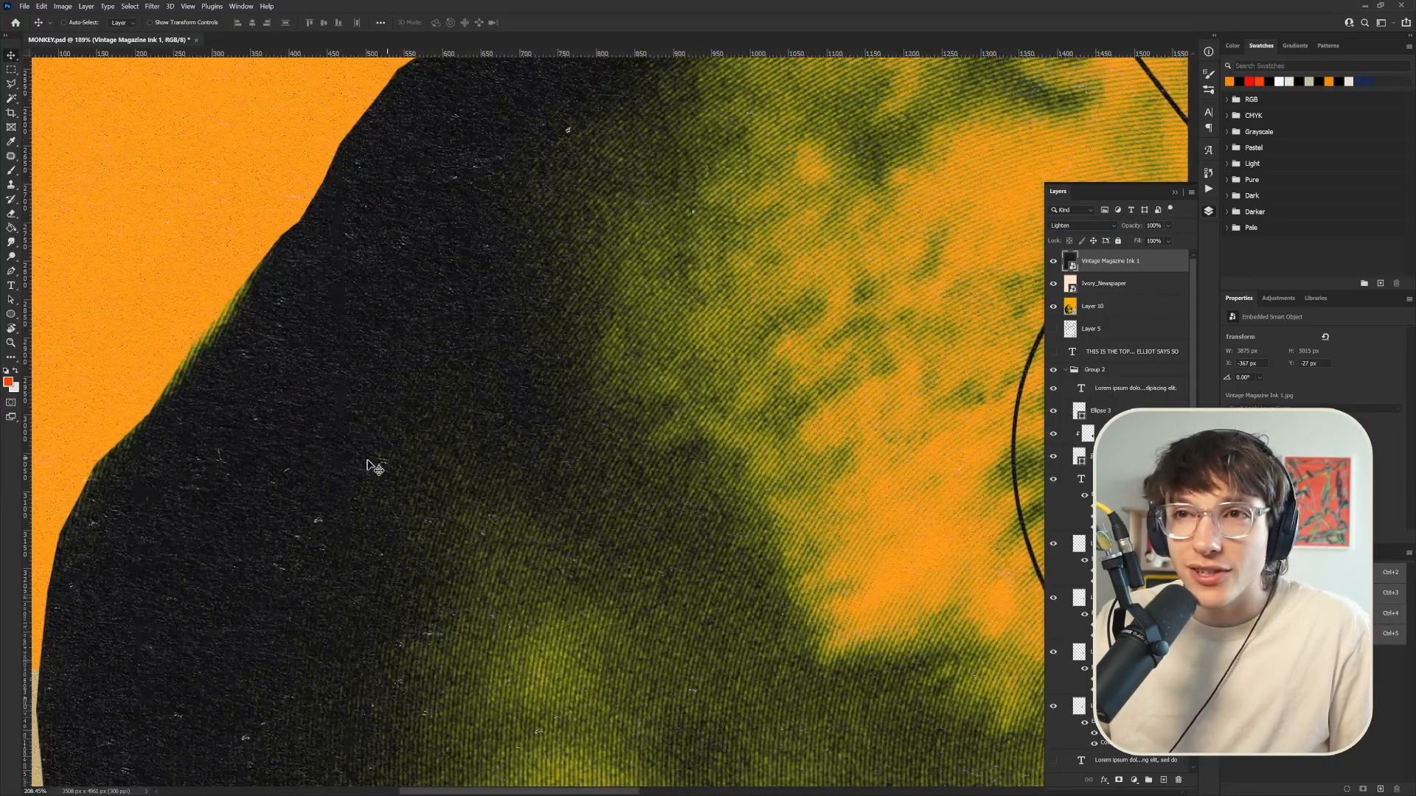
scroll(328, 575, "down", 4)
scroll(294, 311, "down", 4)
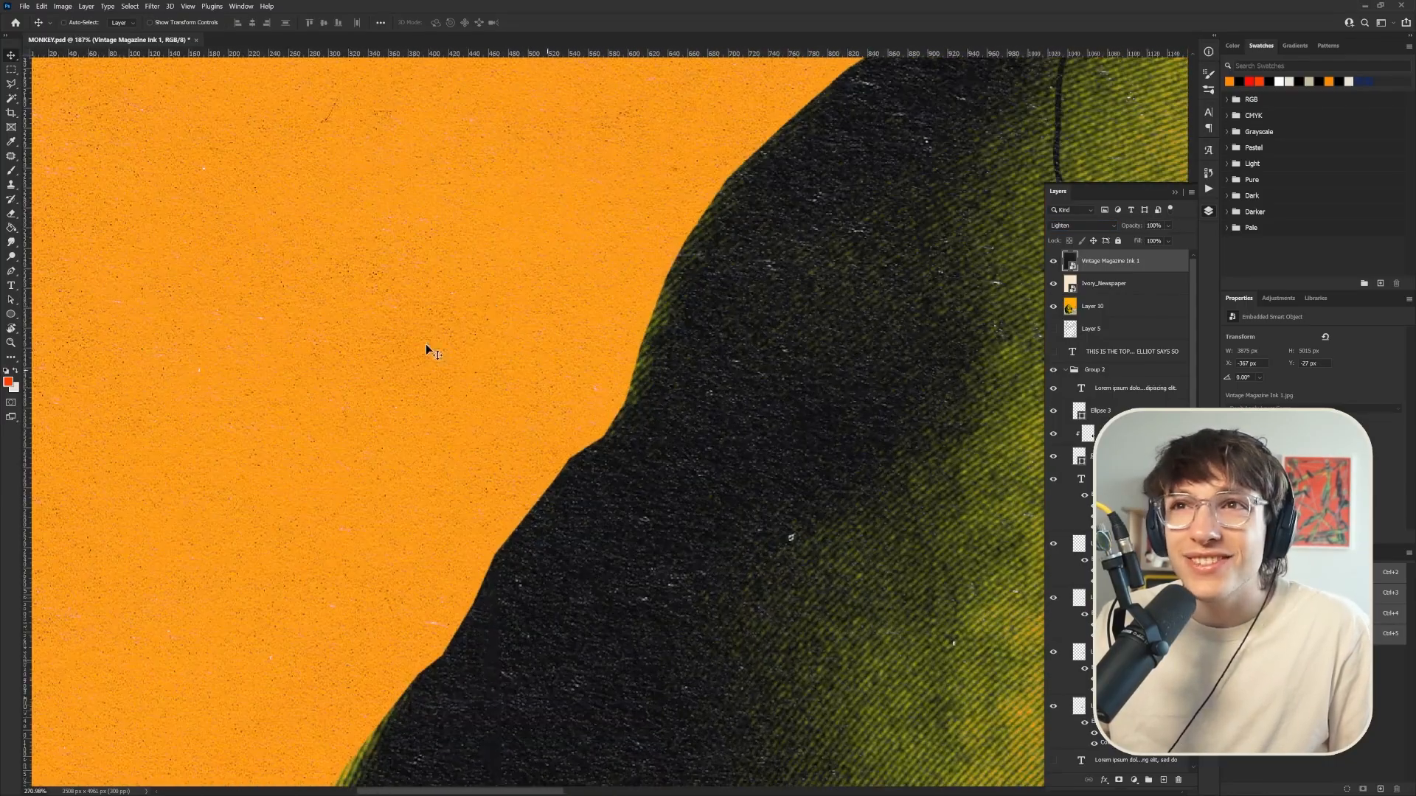
scroll(631, 521, "down", 4)
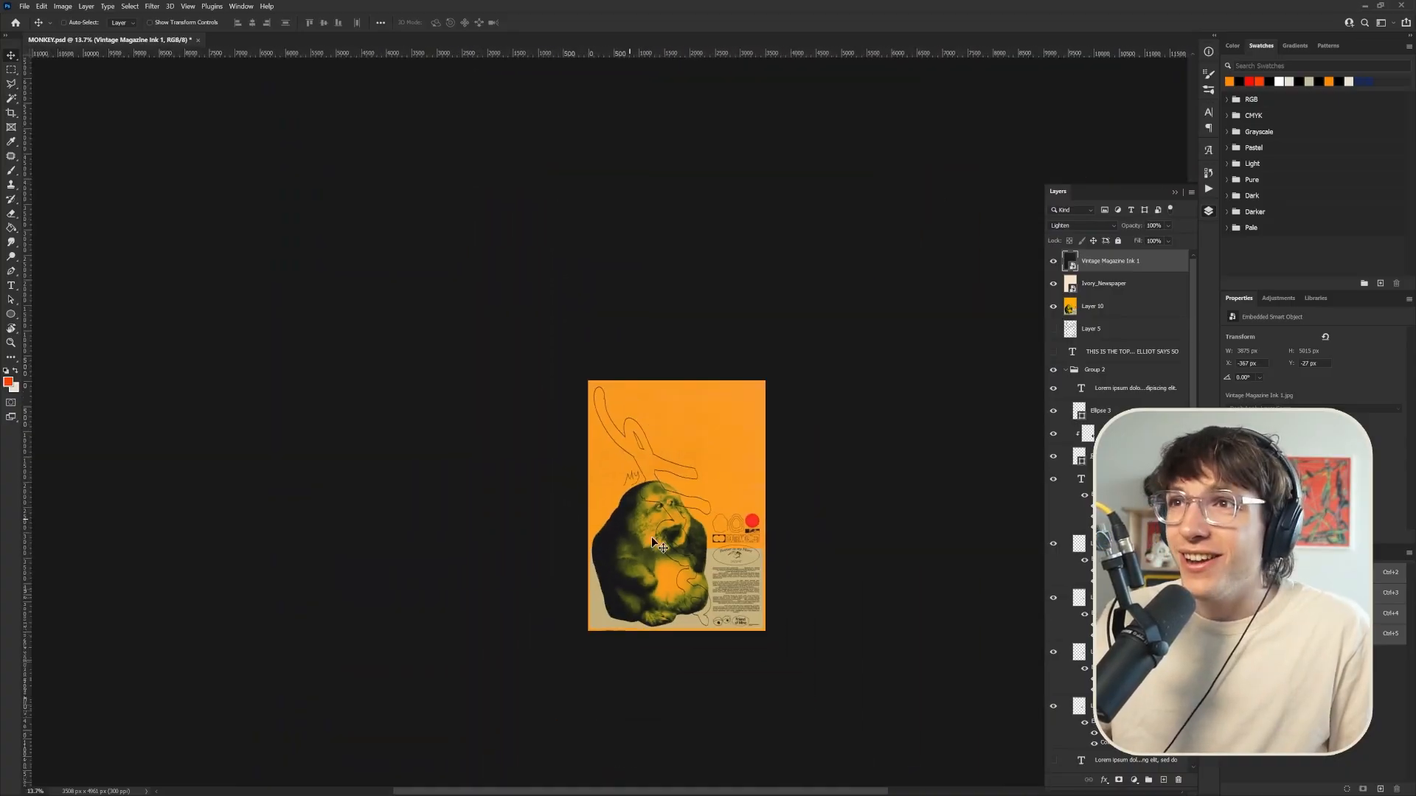
scroll(630, 519, "up", 3)
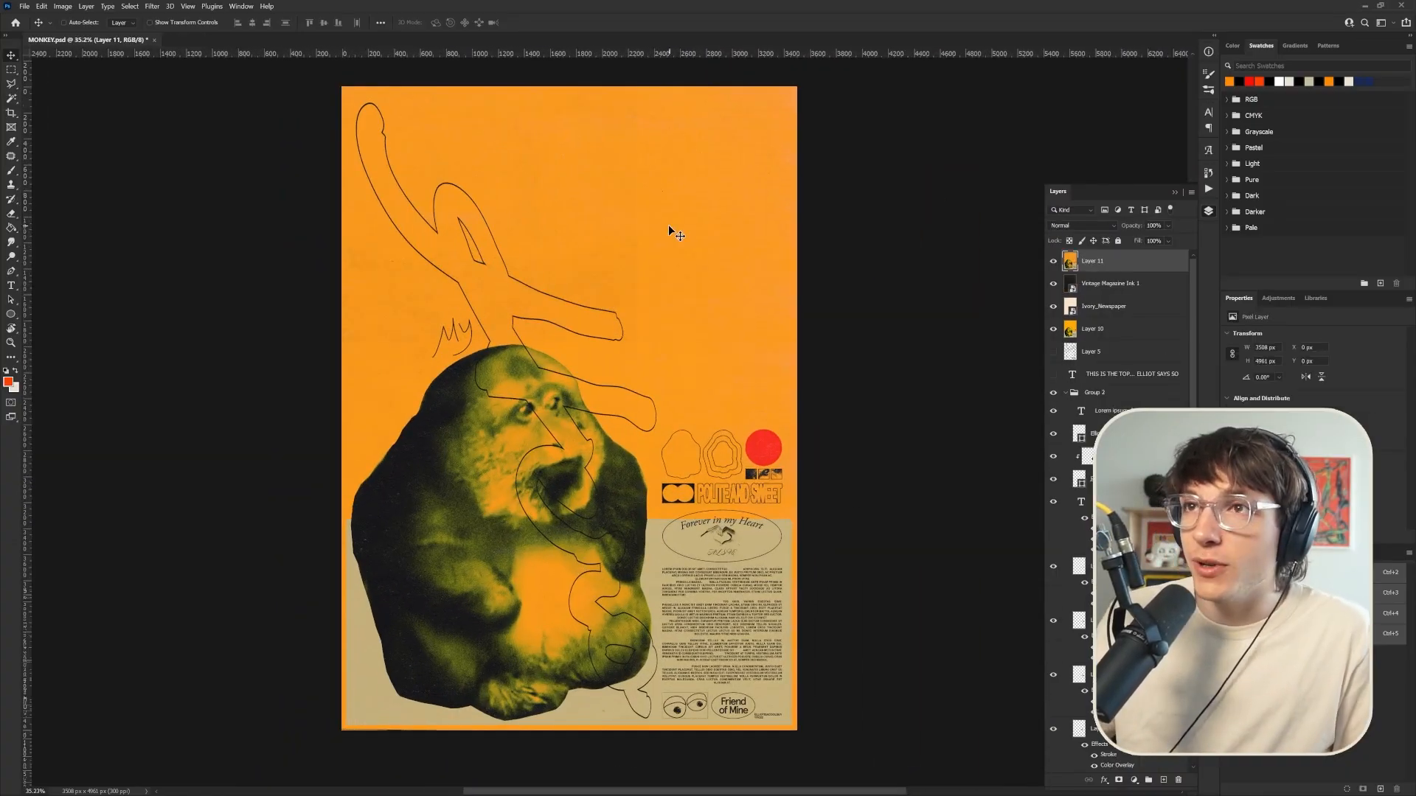
Stamp all visible layers into a new top layer and brighten it with Levels, lowering the white input level to 216
key("ctrl+shift+alt+e")
key("ctrl+l")
left_click_drag(985, 302, 974, 303)
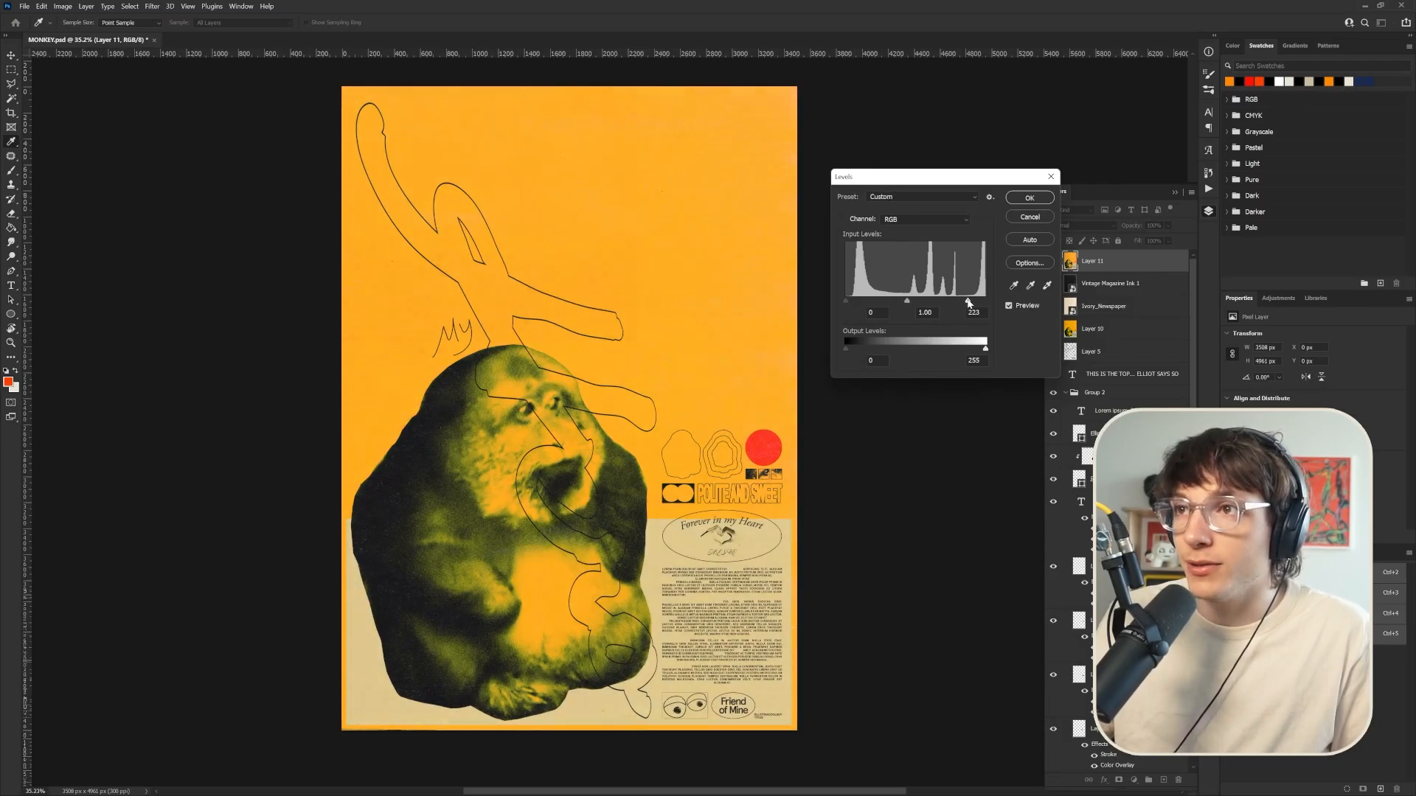
left_click_drag(966, 302, 967, 303)
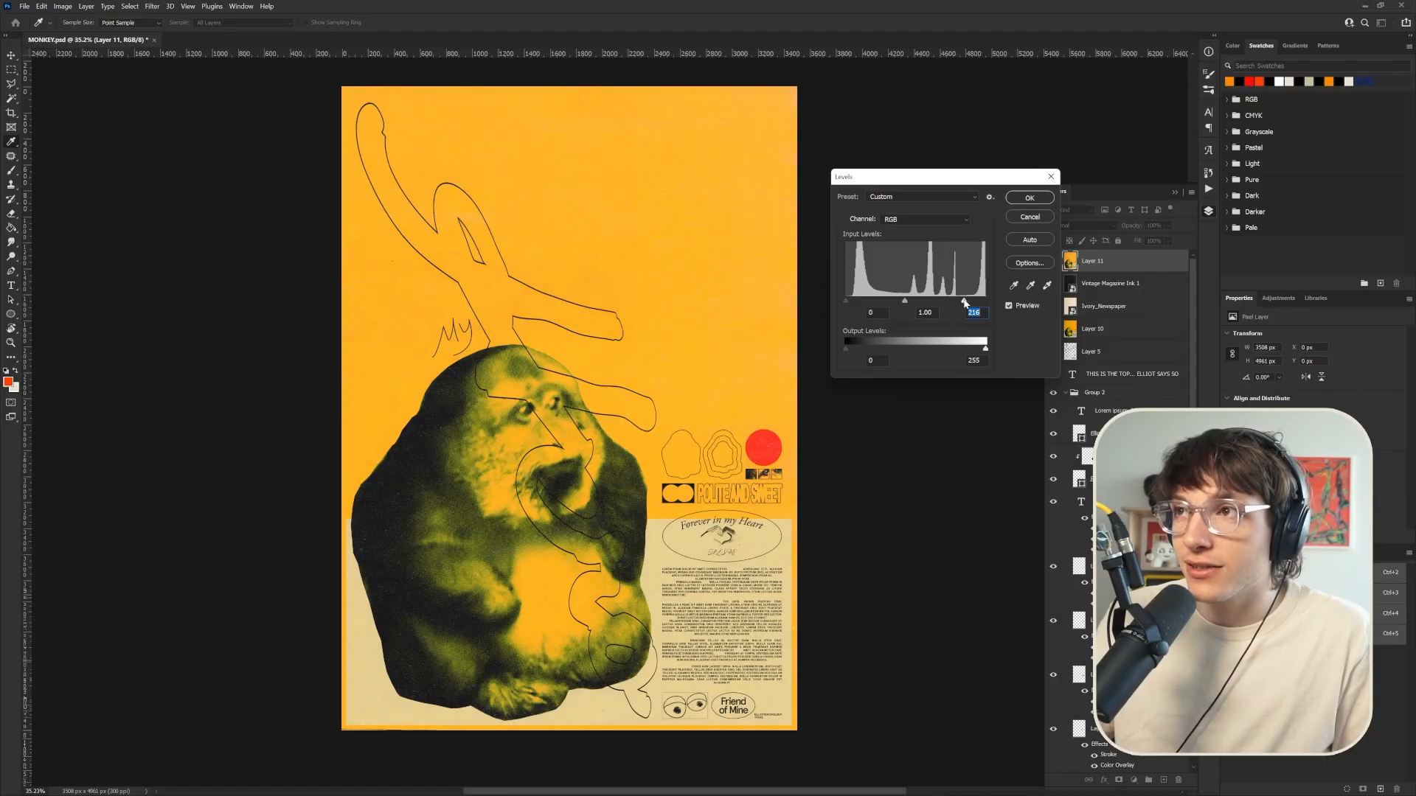
left_click(1025, 204)
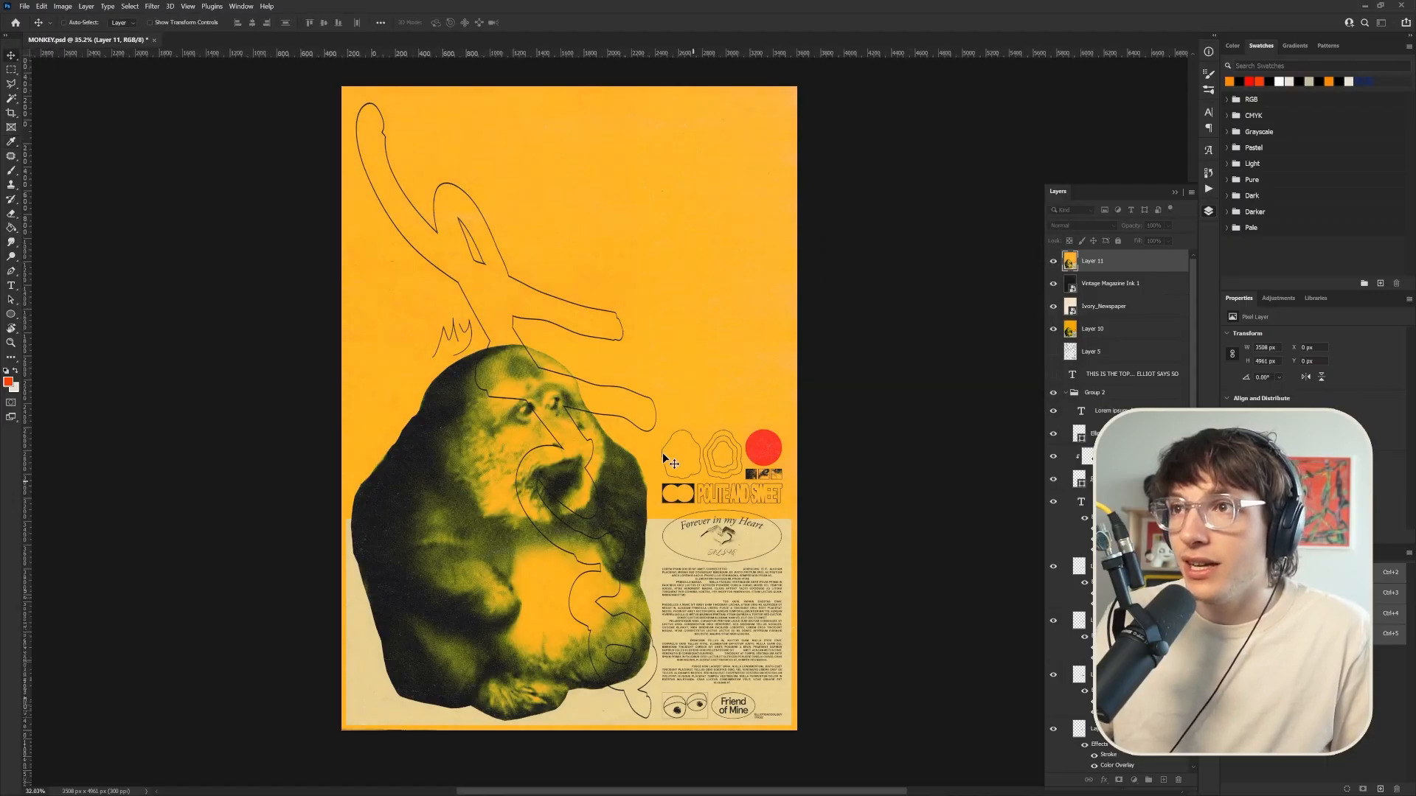
scroll(643, 457, "down", 6)
scroll(746, 457, "up", 6)
scroll(697, 468, "down", 1)
scroll(426, 386, "up", 1)
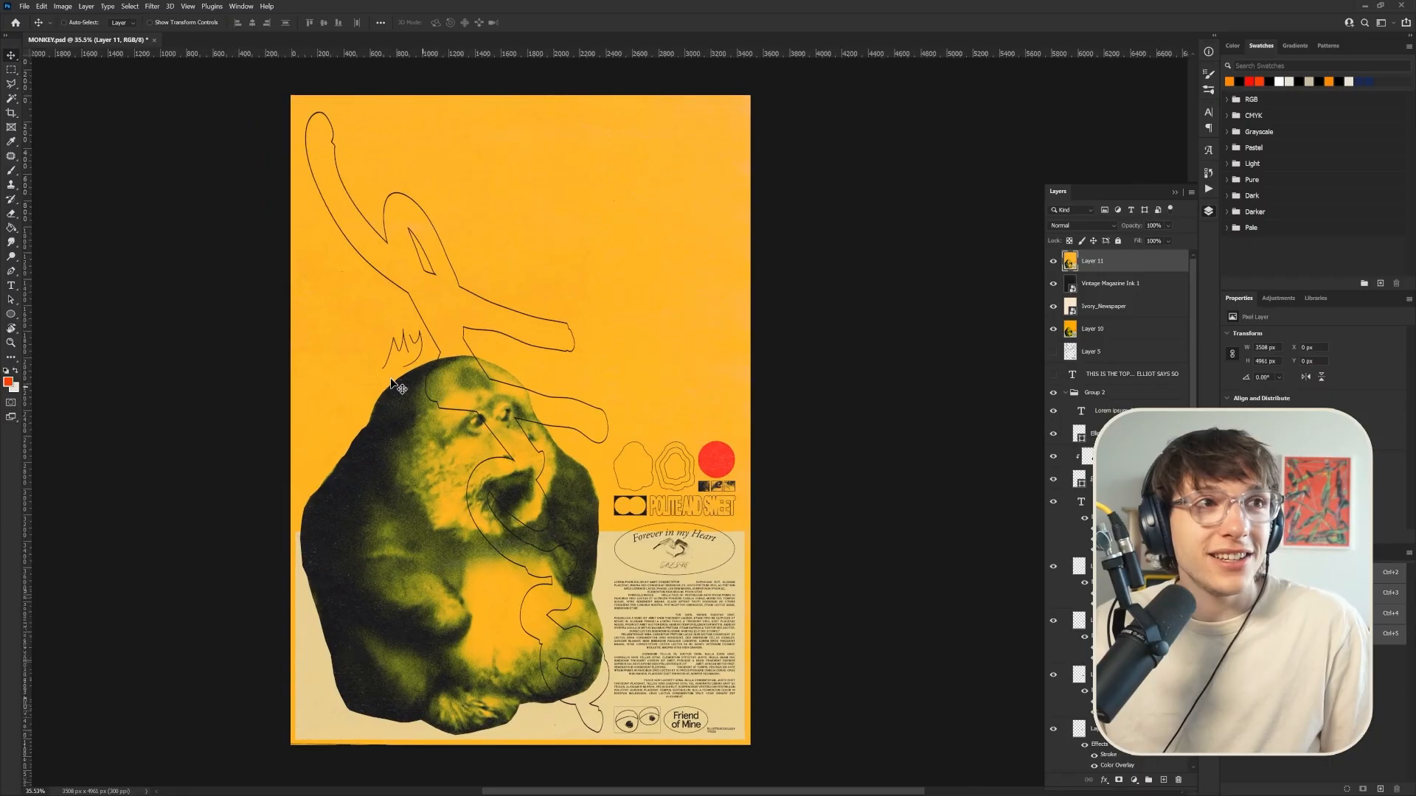
Add 5% monochromatic Gaussian noise to the stamped top layer and check the grain across the poster
left_click(153, 6)
mouse_move(184, 169)
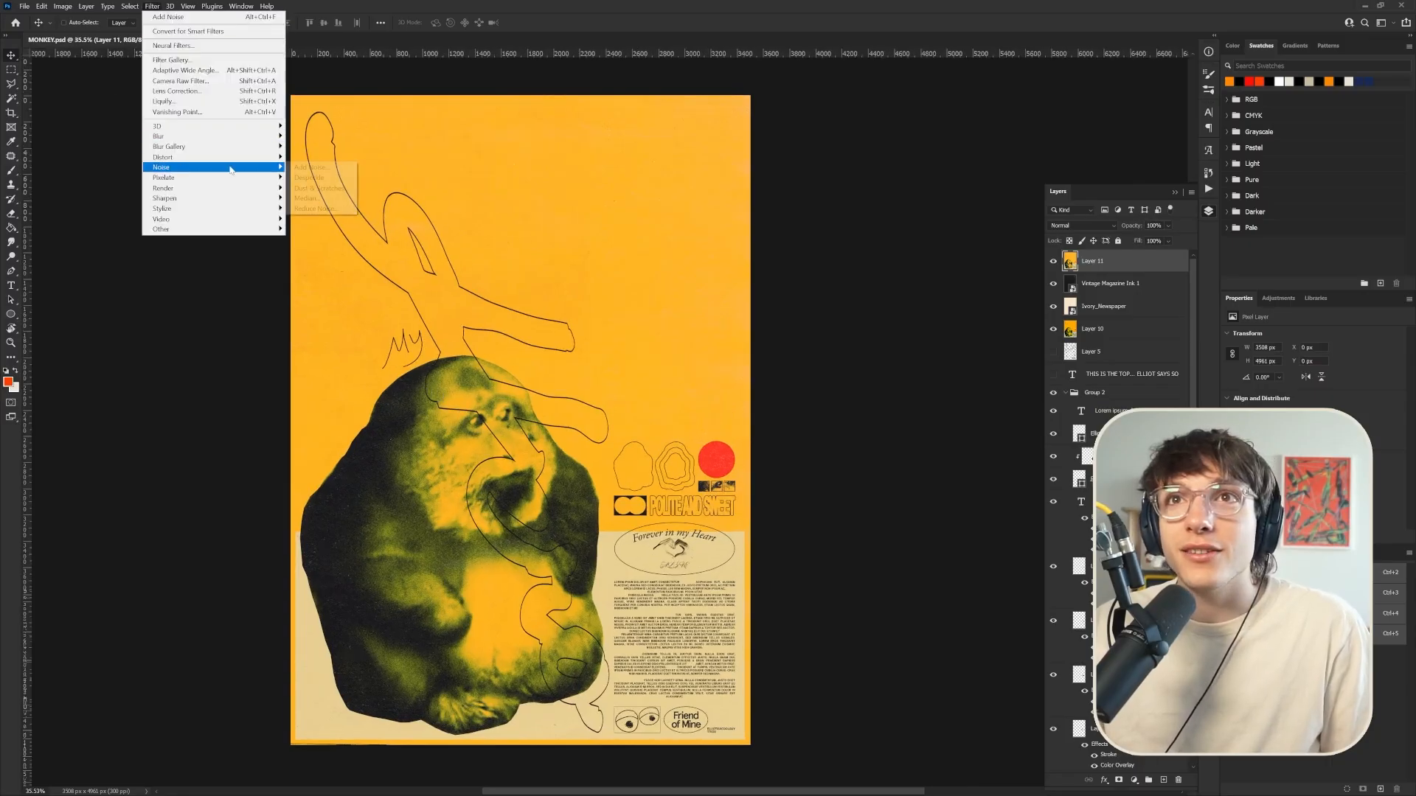
left_click(311, 167)
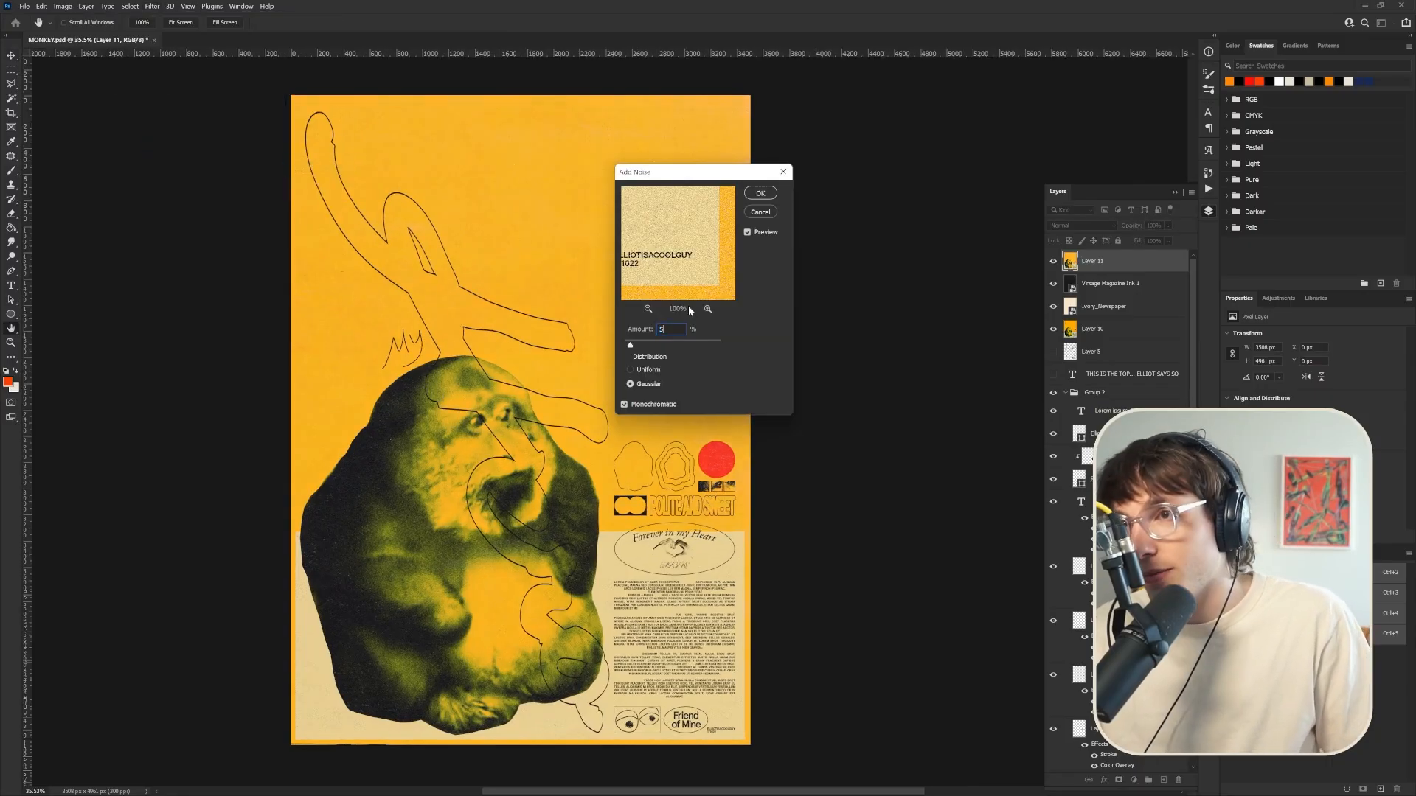
key("Return")
scroll(648, 228, "up", 8)
scroll(519, 287, "up", 2)
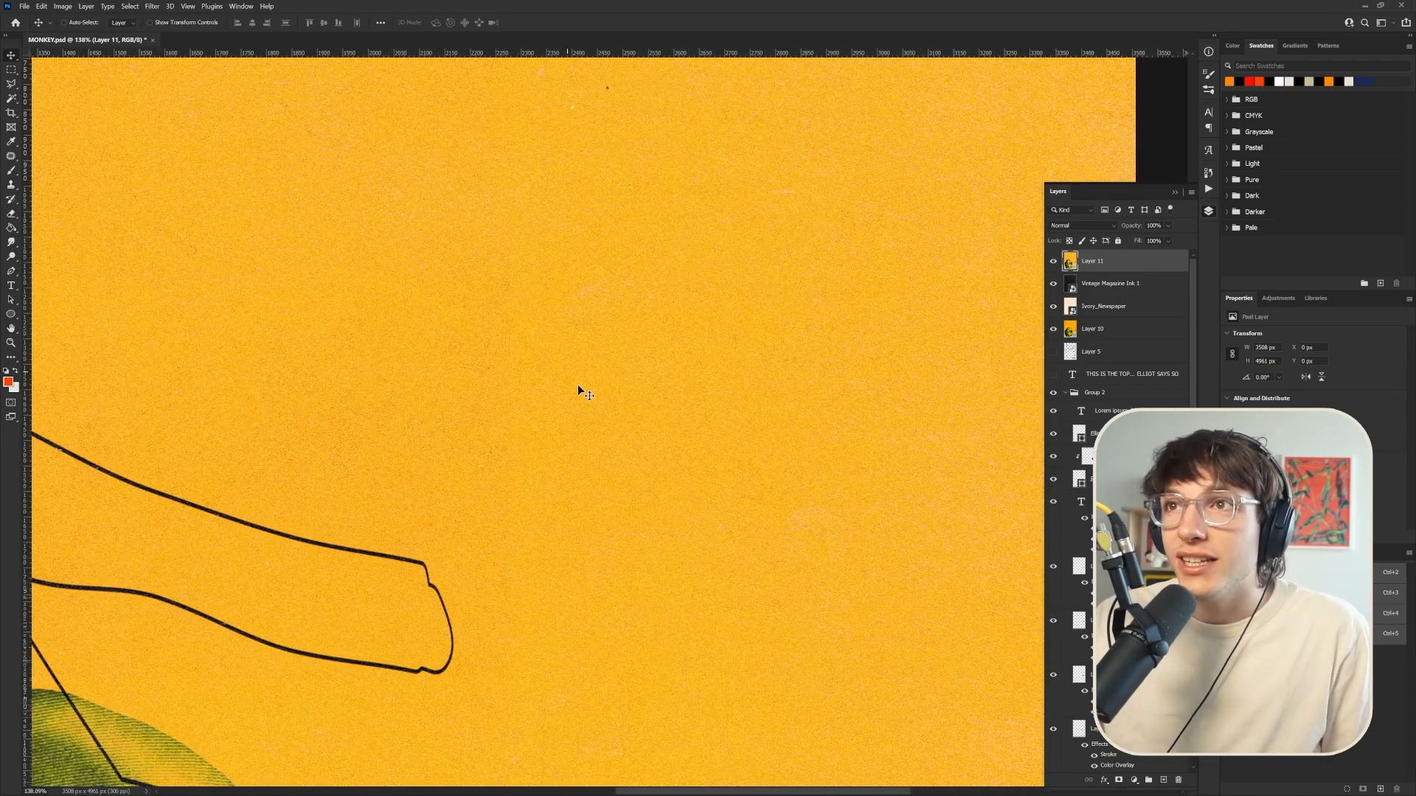
scroll(578, 389, "down", 10)
scroll(511, 572, "down", 2)
scroll(411, 640, "up", 2)
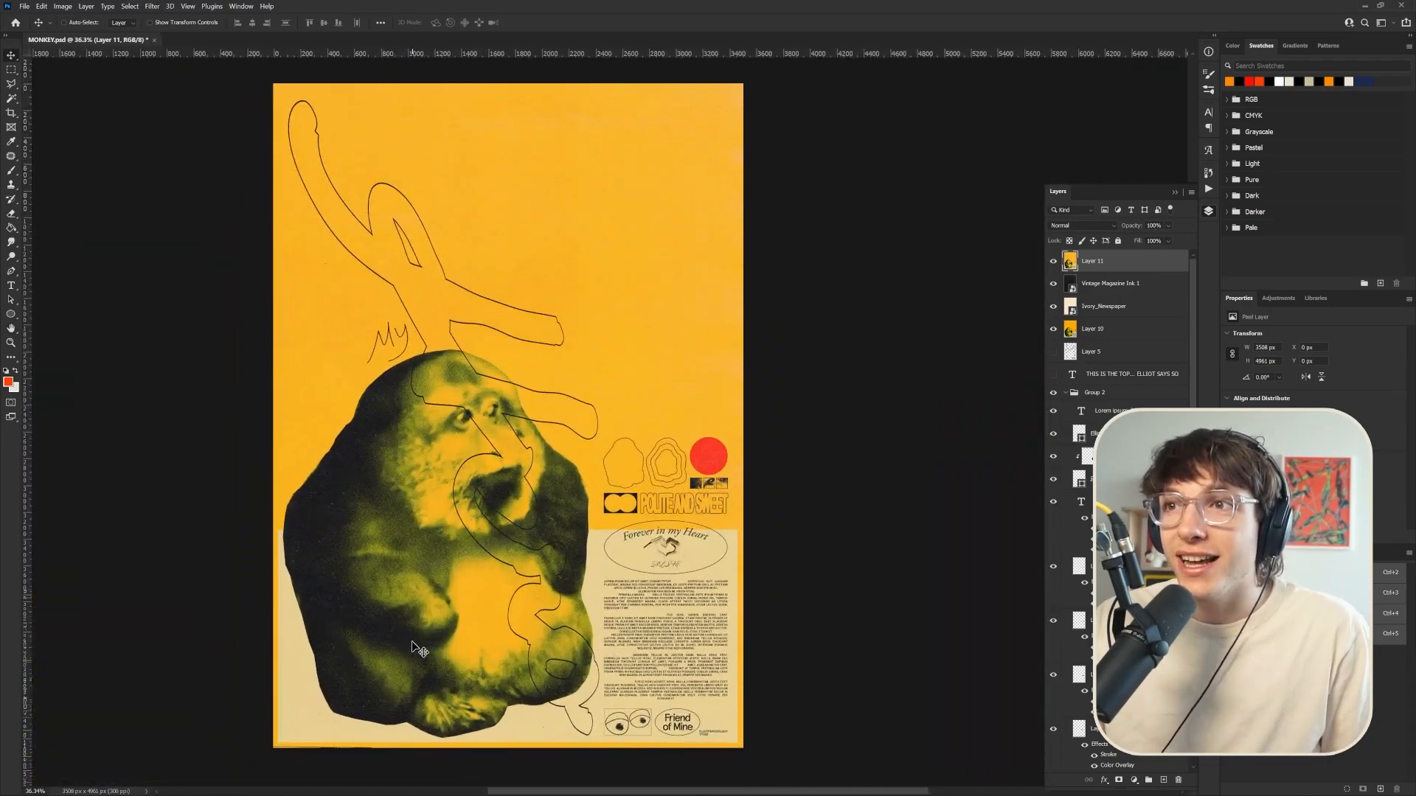
scroll(411, 639, "down", 2)
scroll(338, 566, "up", 1)
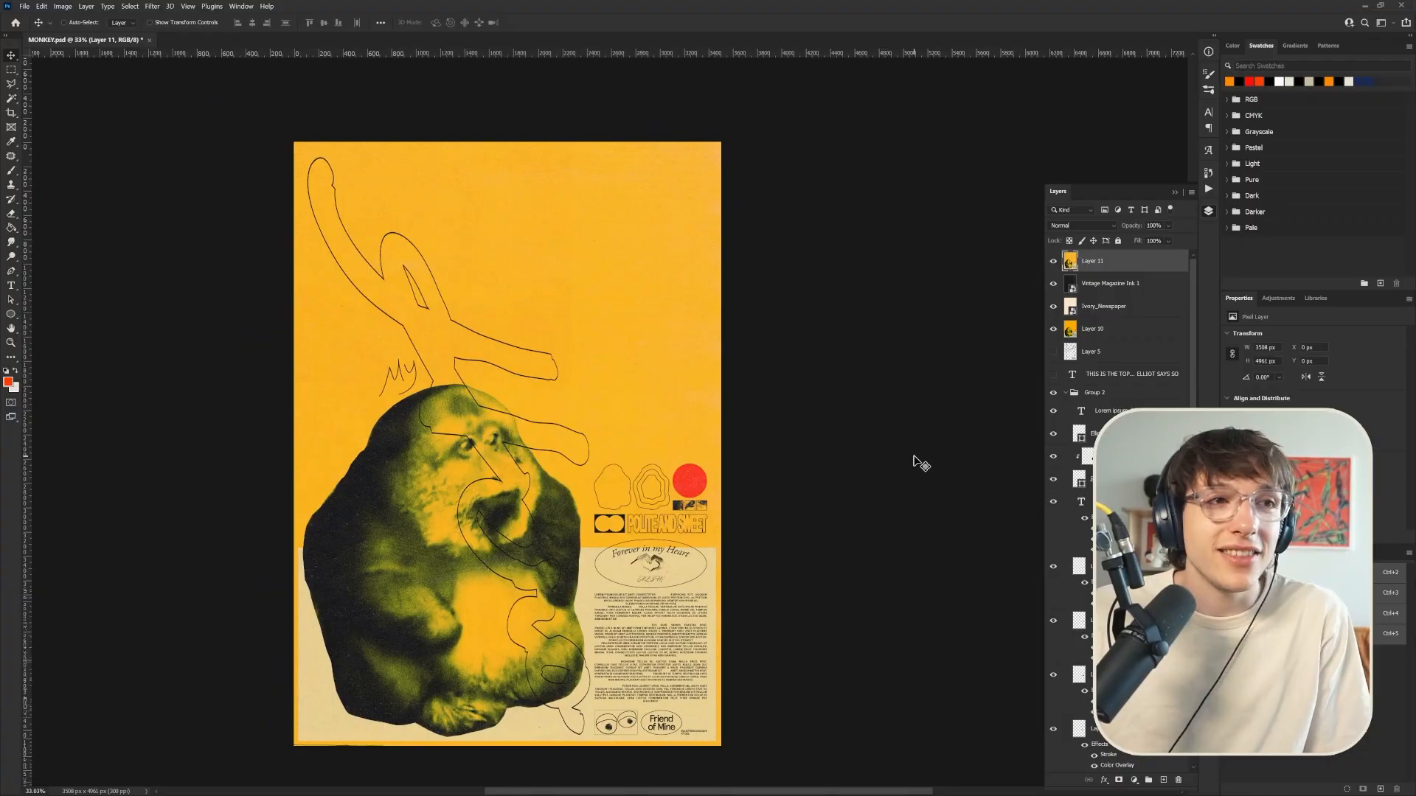